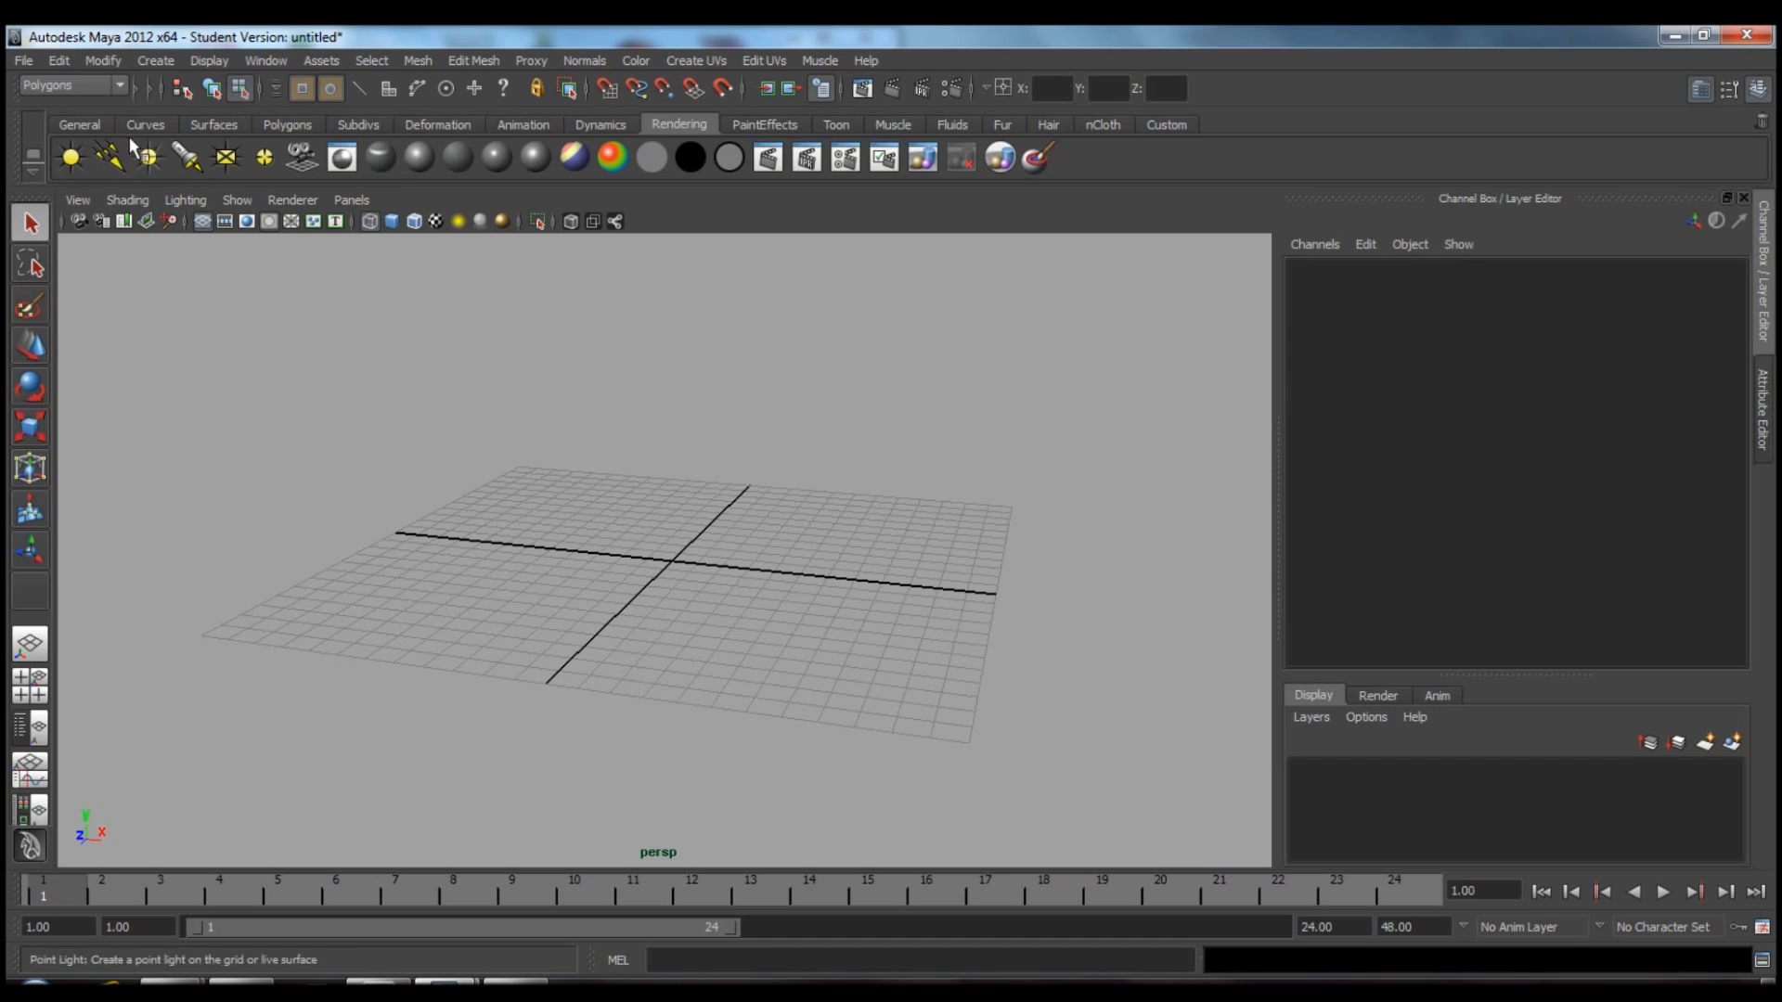
Create a polygon cylinder at the origin and switch the viewport to smooth shaded display.
click(292, 128)
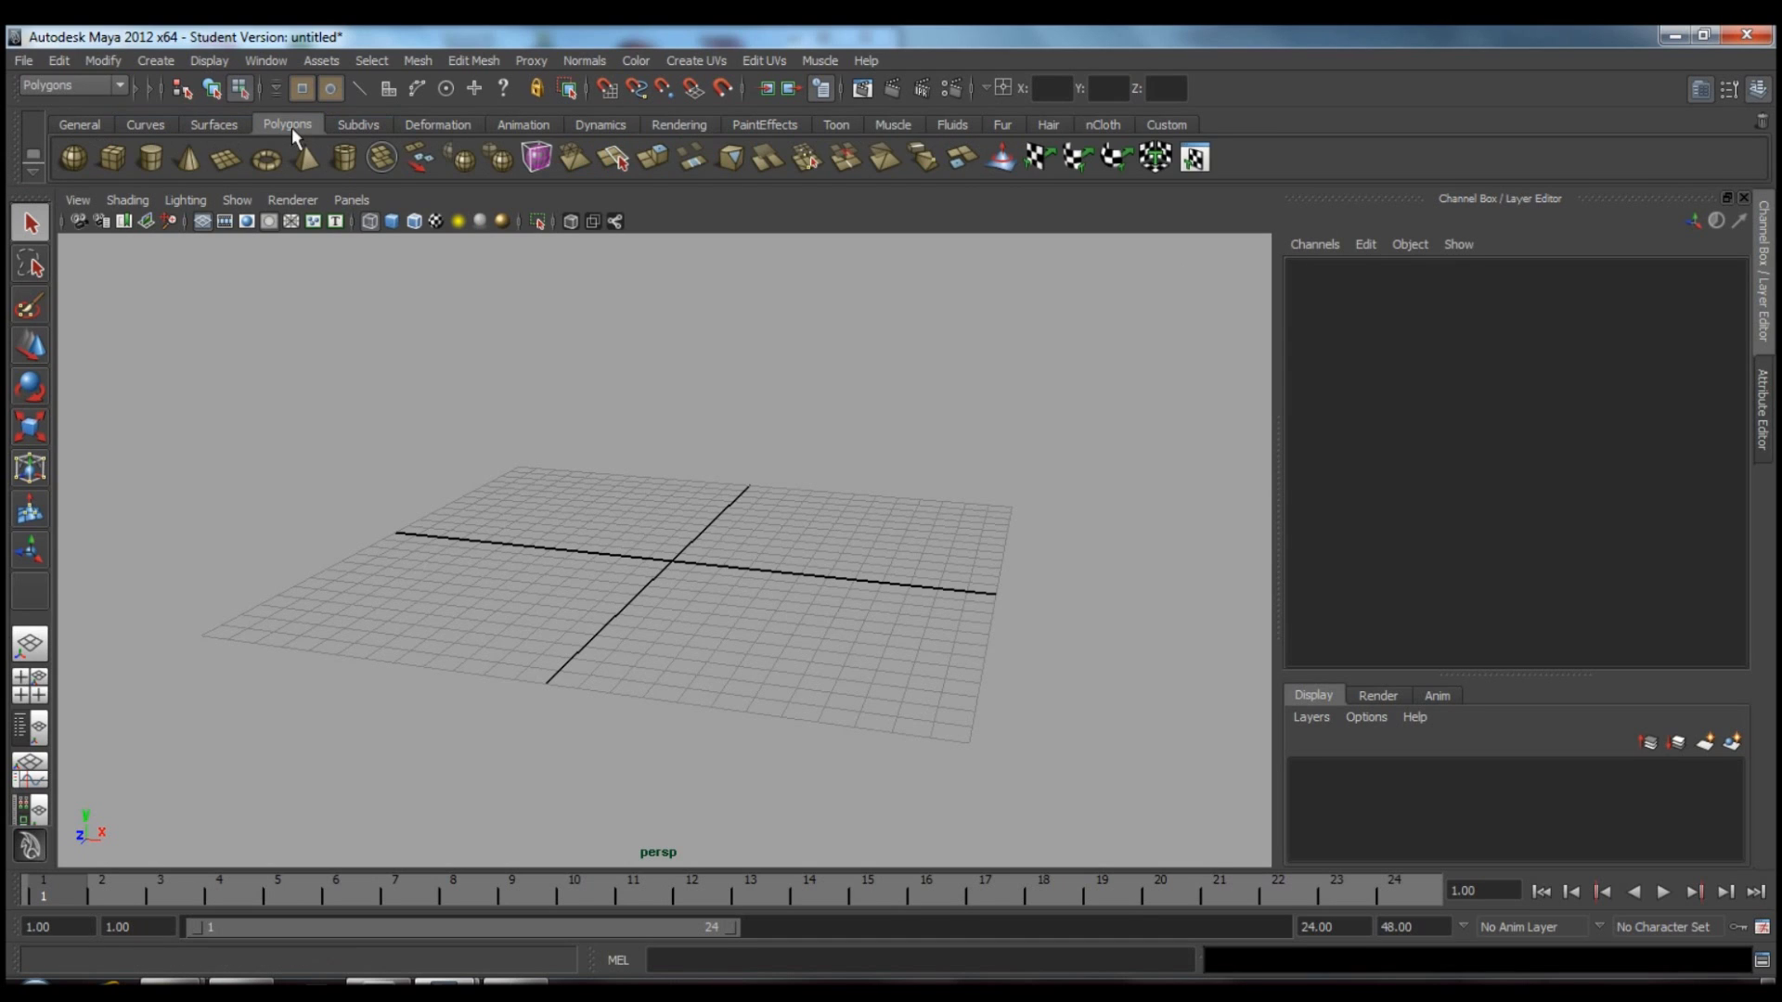
click(153, 159)
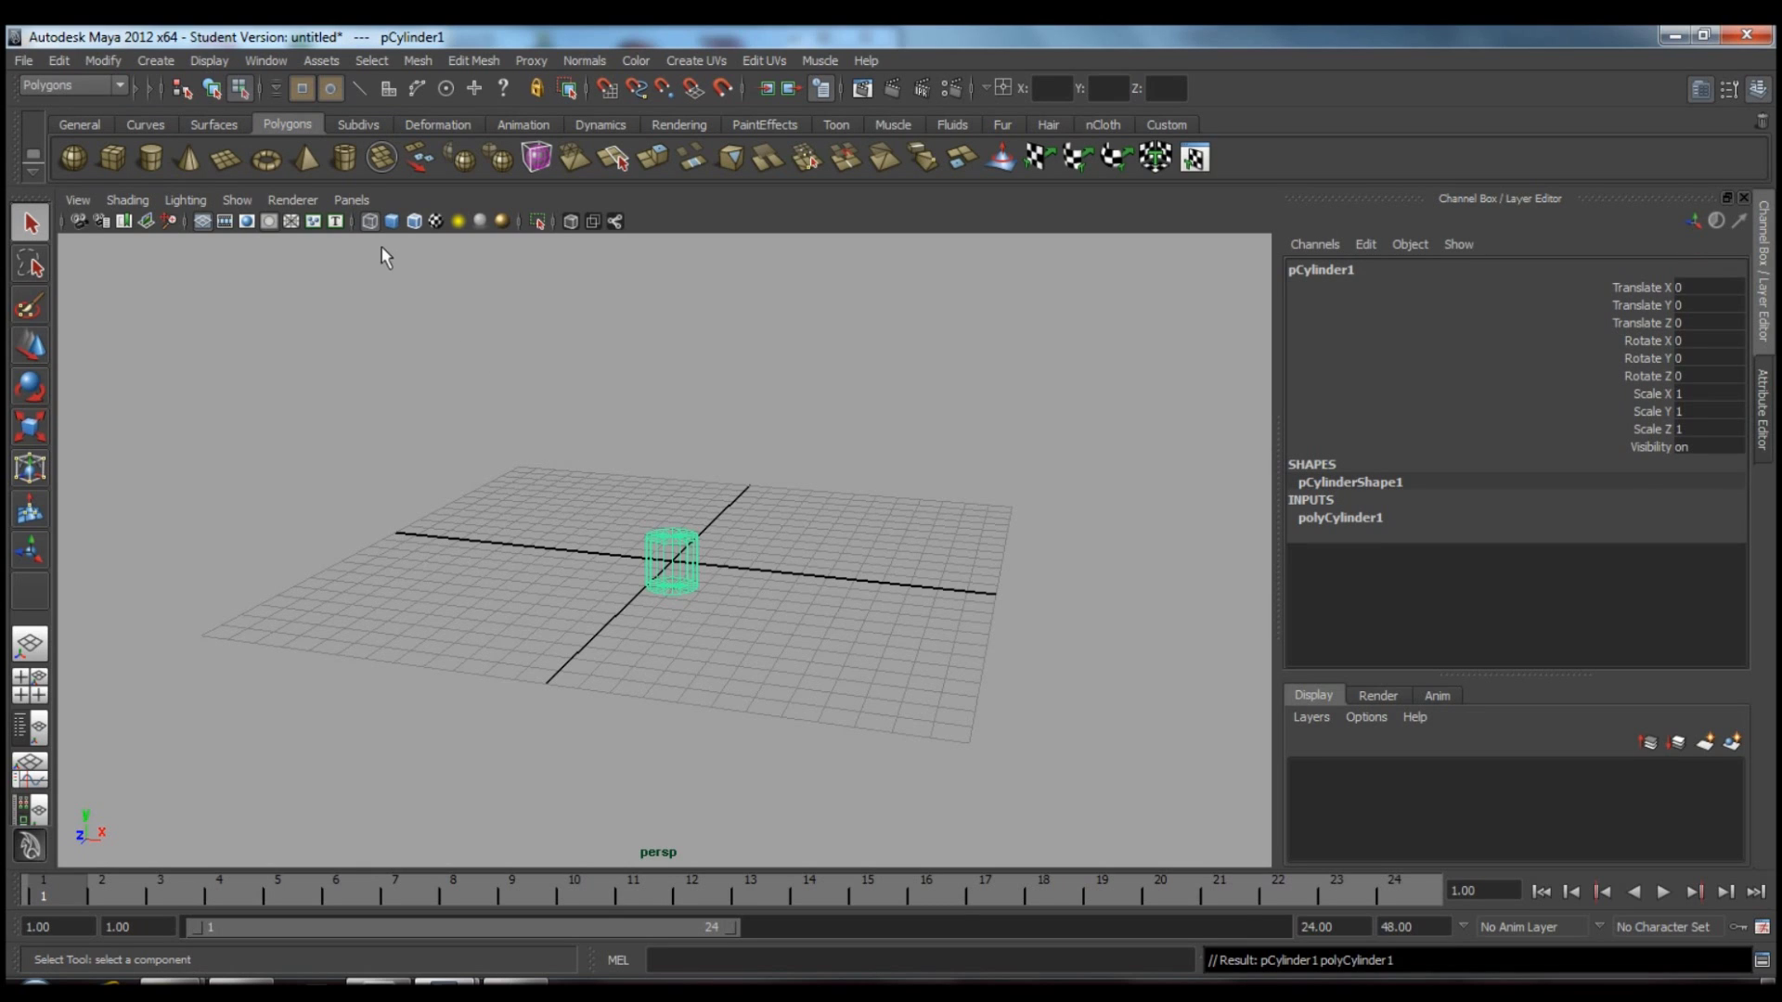
click(391, 223)
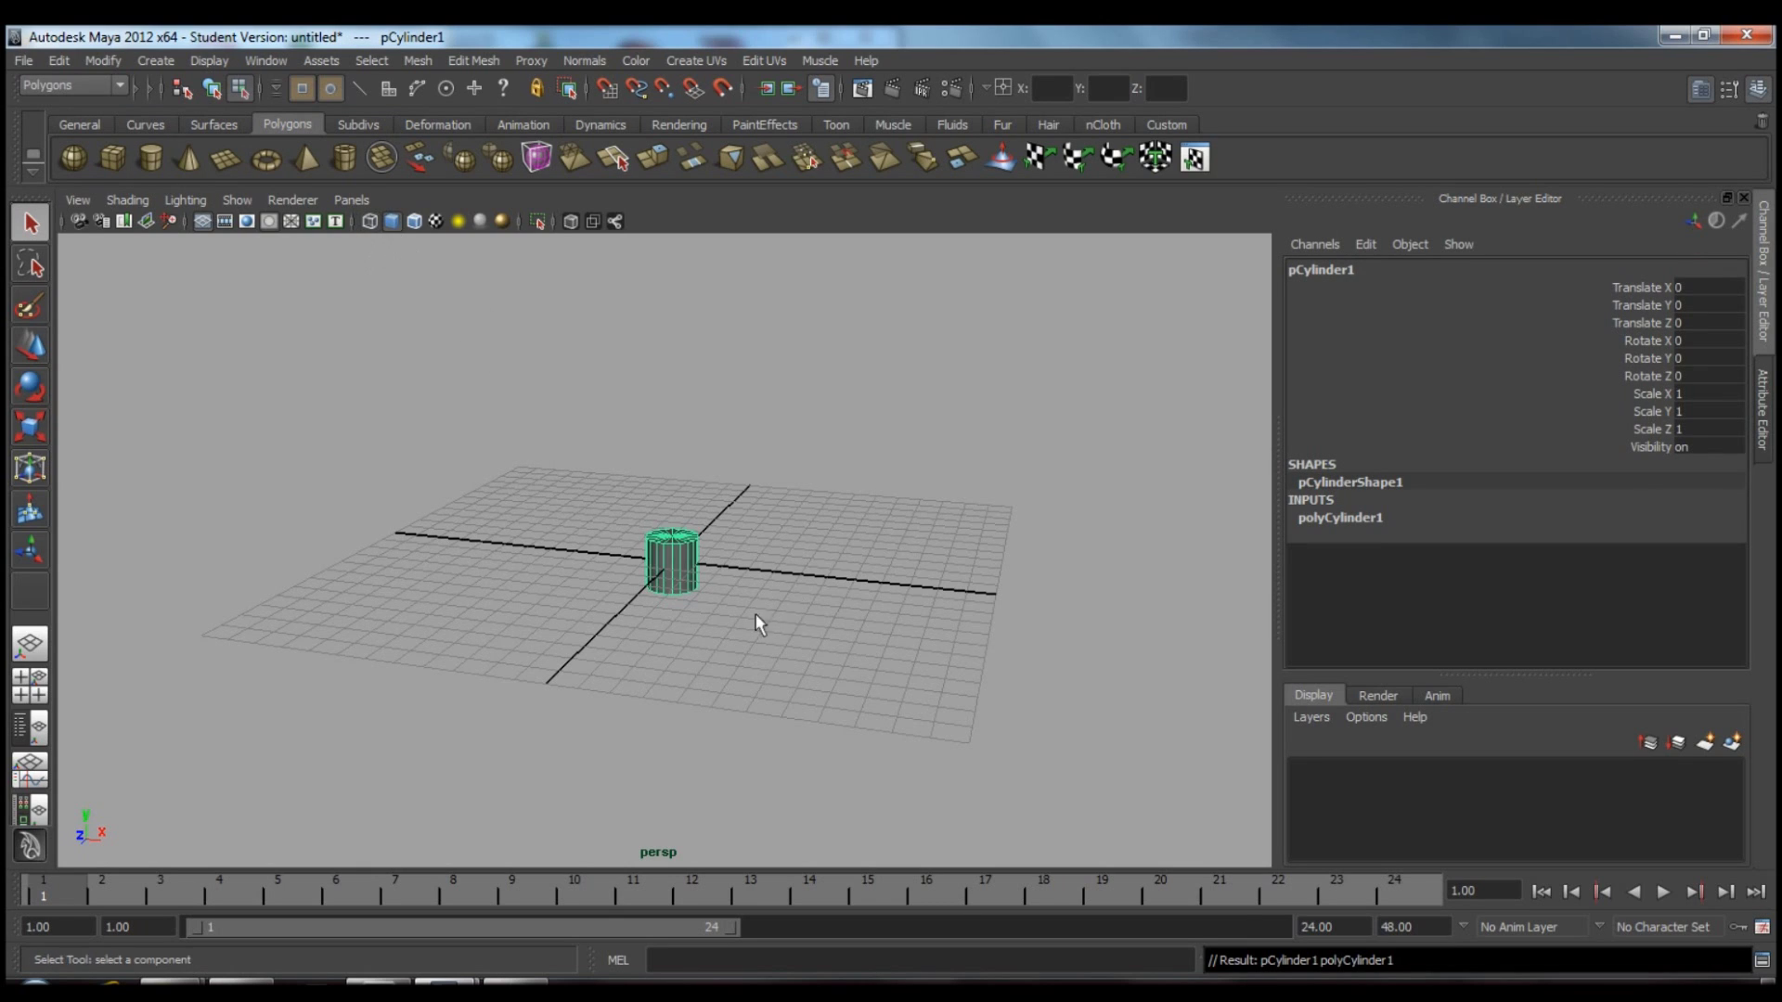
Scale the cylinder into a tall thin trunk, about 0.226 in X and Z and 1.953 in Y.
alt+right_drag(477, 548, 1059, 711)
alt+drag(1058, 711, 1049, 661)
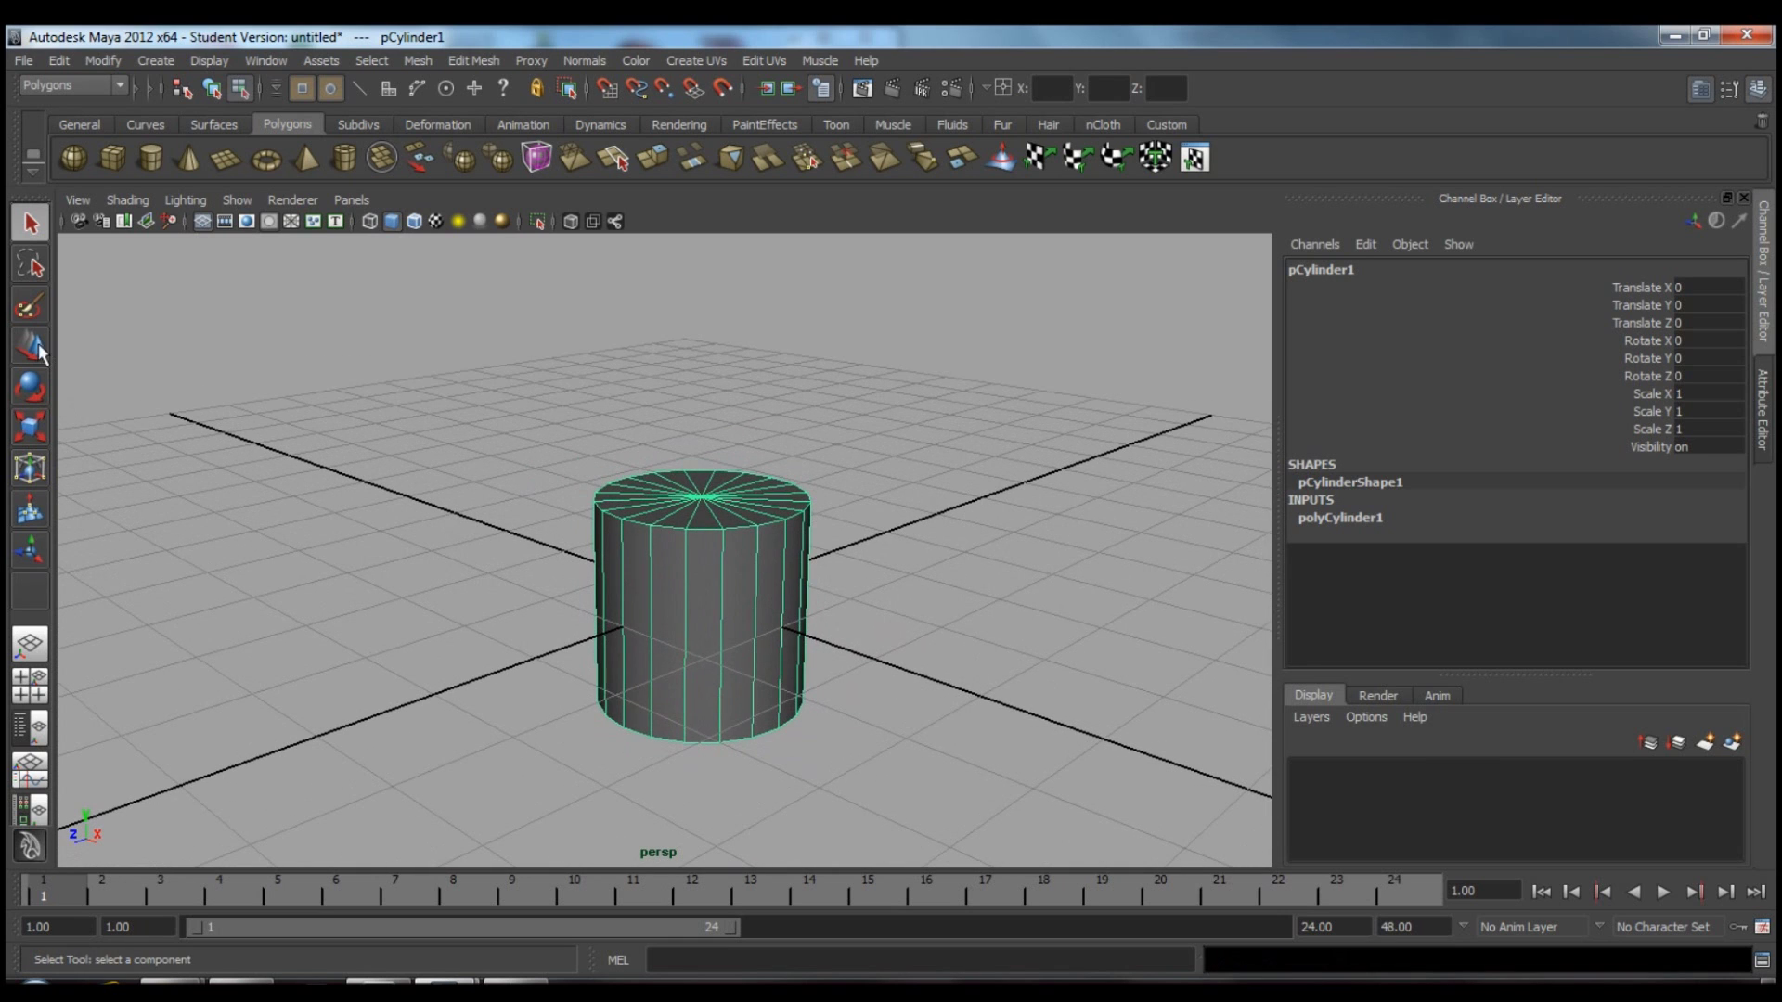
click(31, 427)
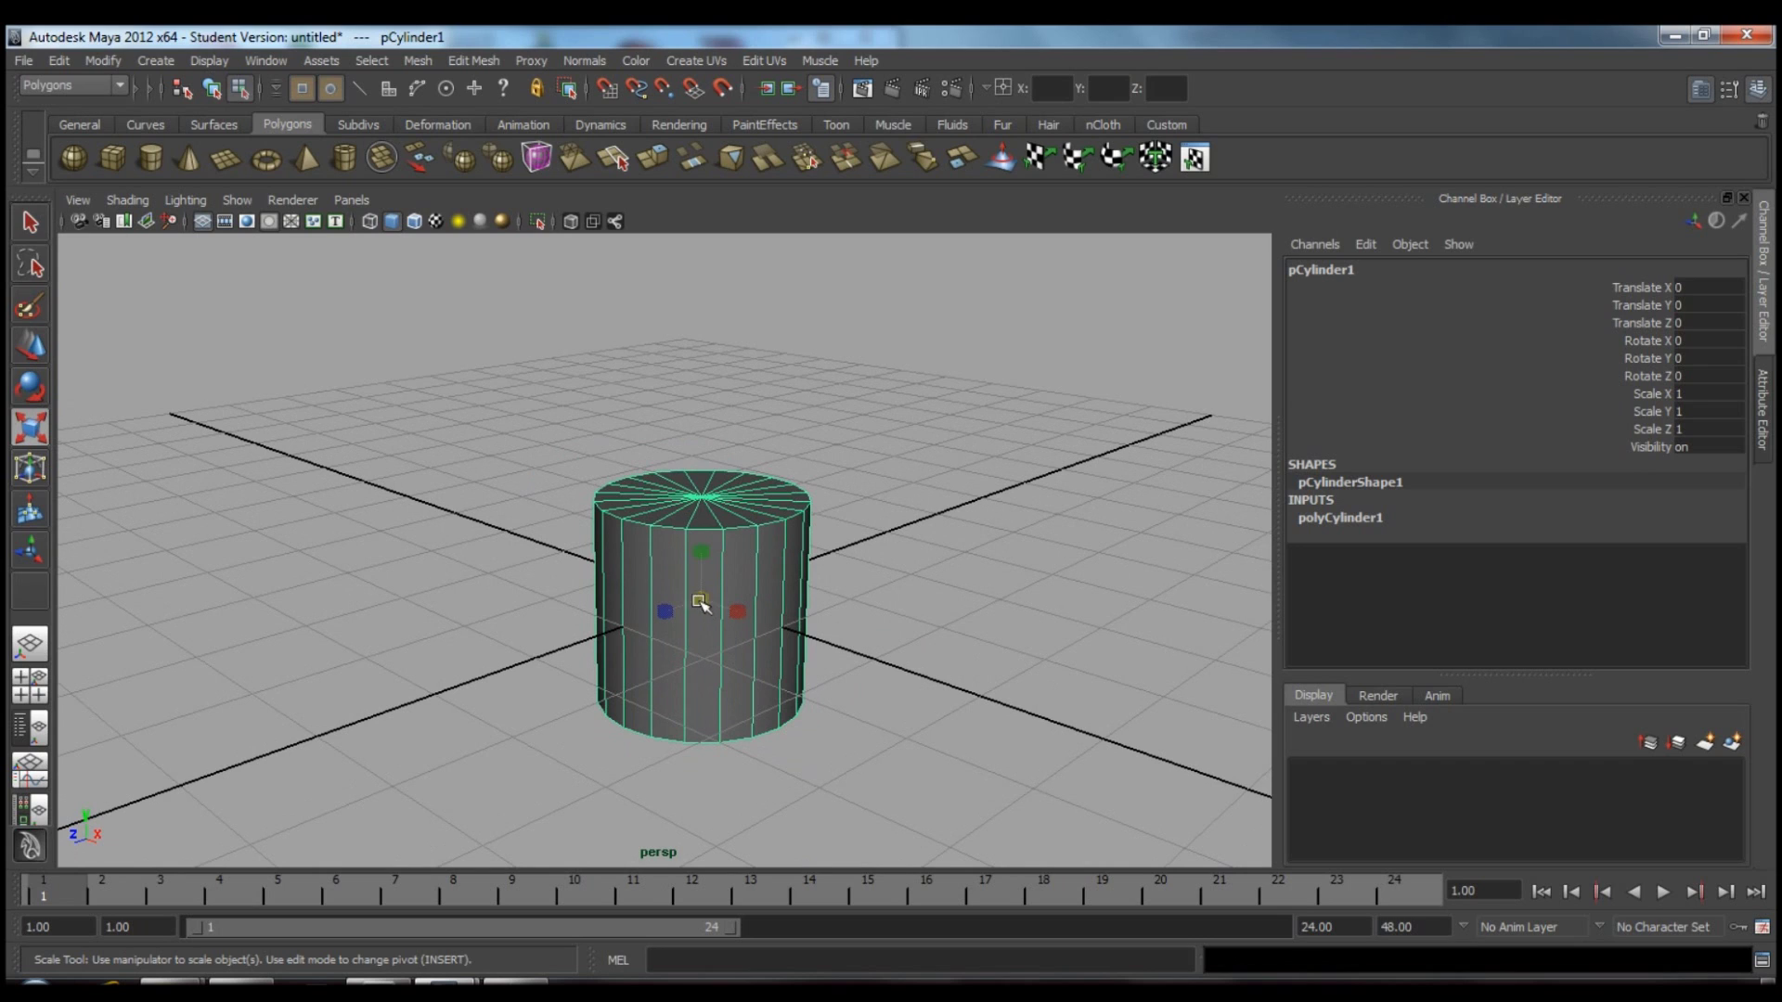
drag(710, 601, 562, 616)
drag(703, 552, 417, 357)
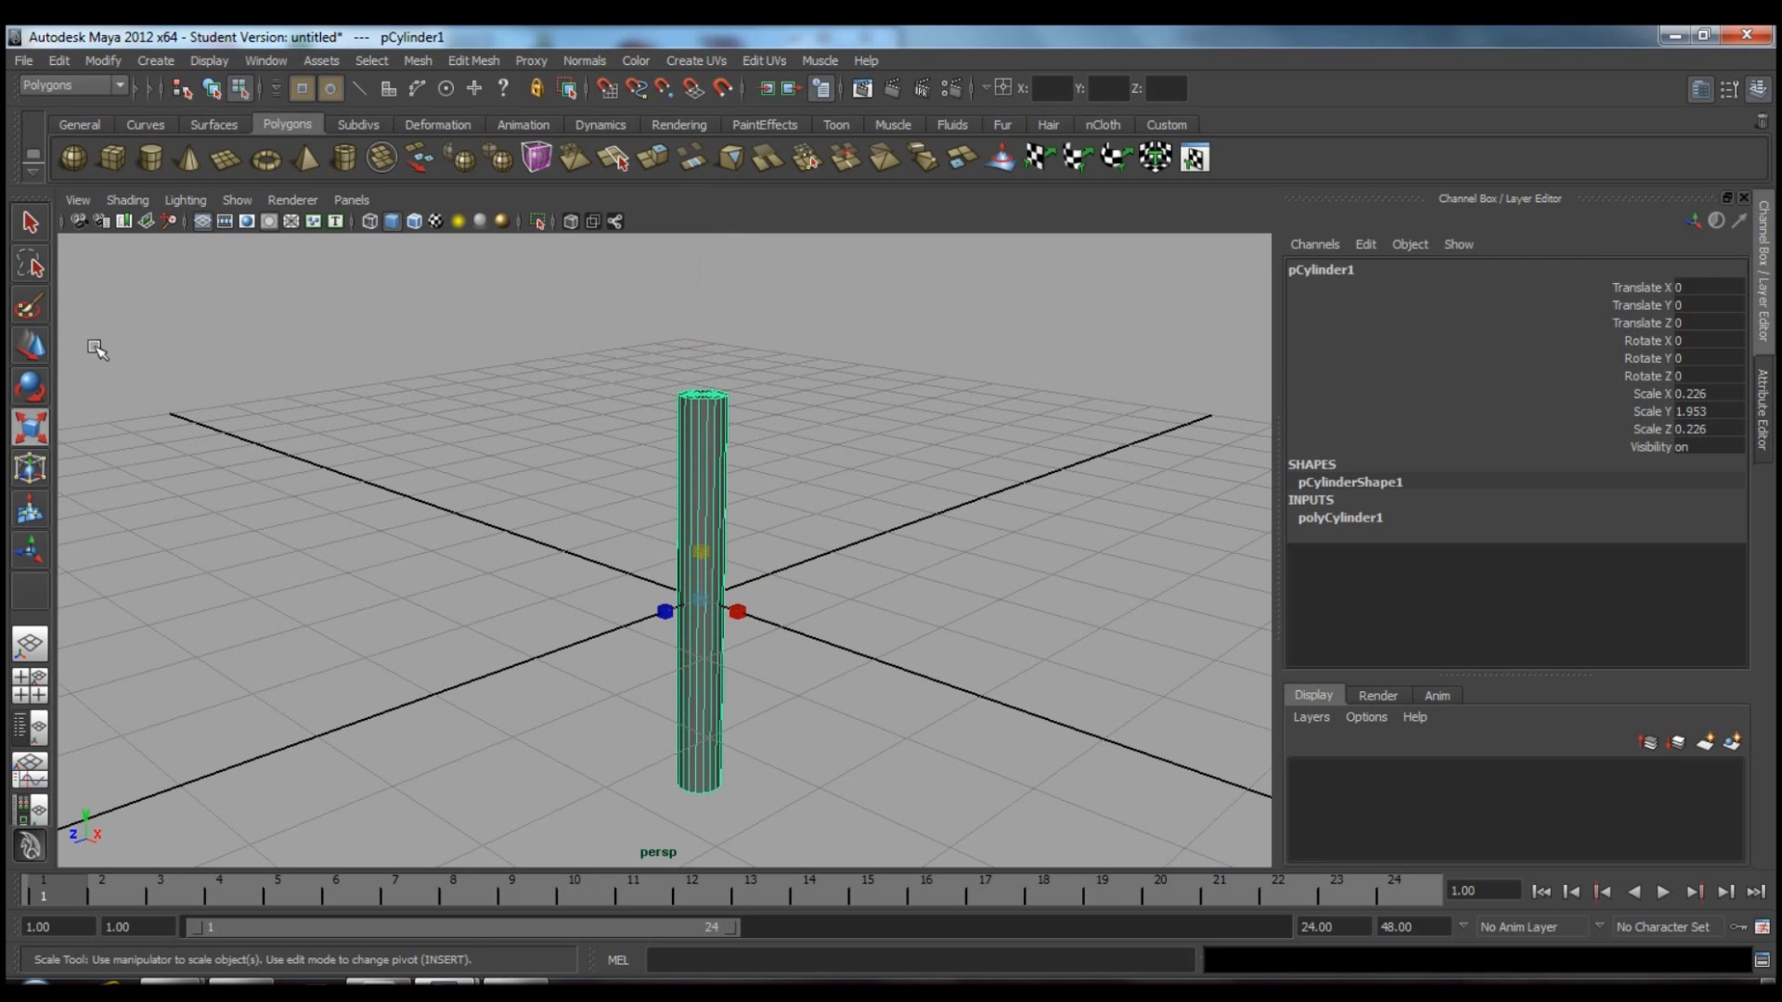
Raise the trunk cylinder to about Y 1.949 so it stands on the grid, and deselect it.
click(30, 345)
drag(700, 557, 700, 365)
alt+drag(930, 394, 676, 509)
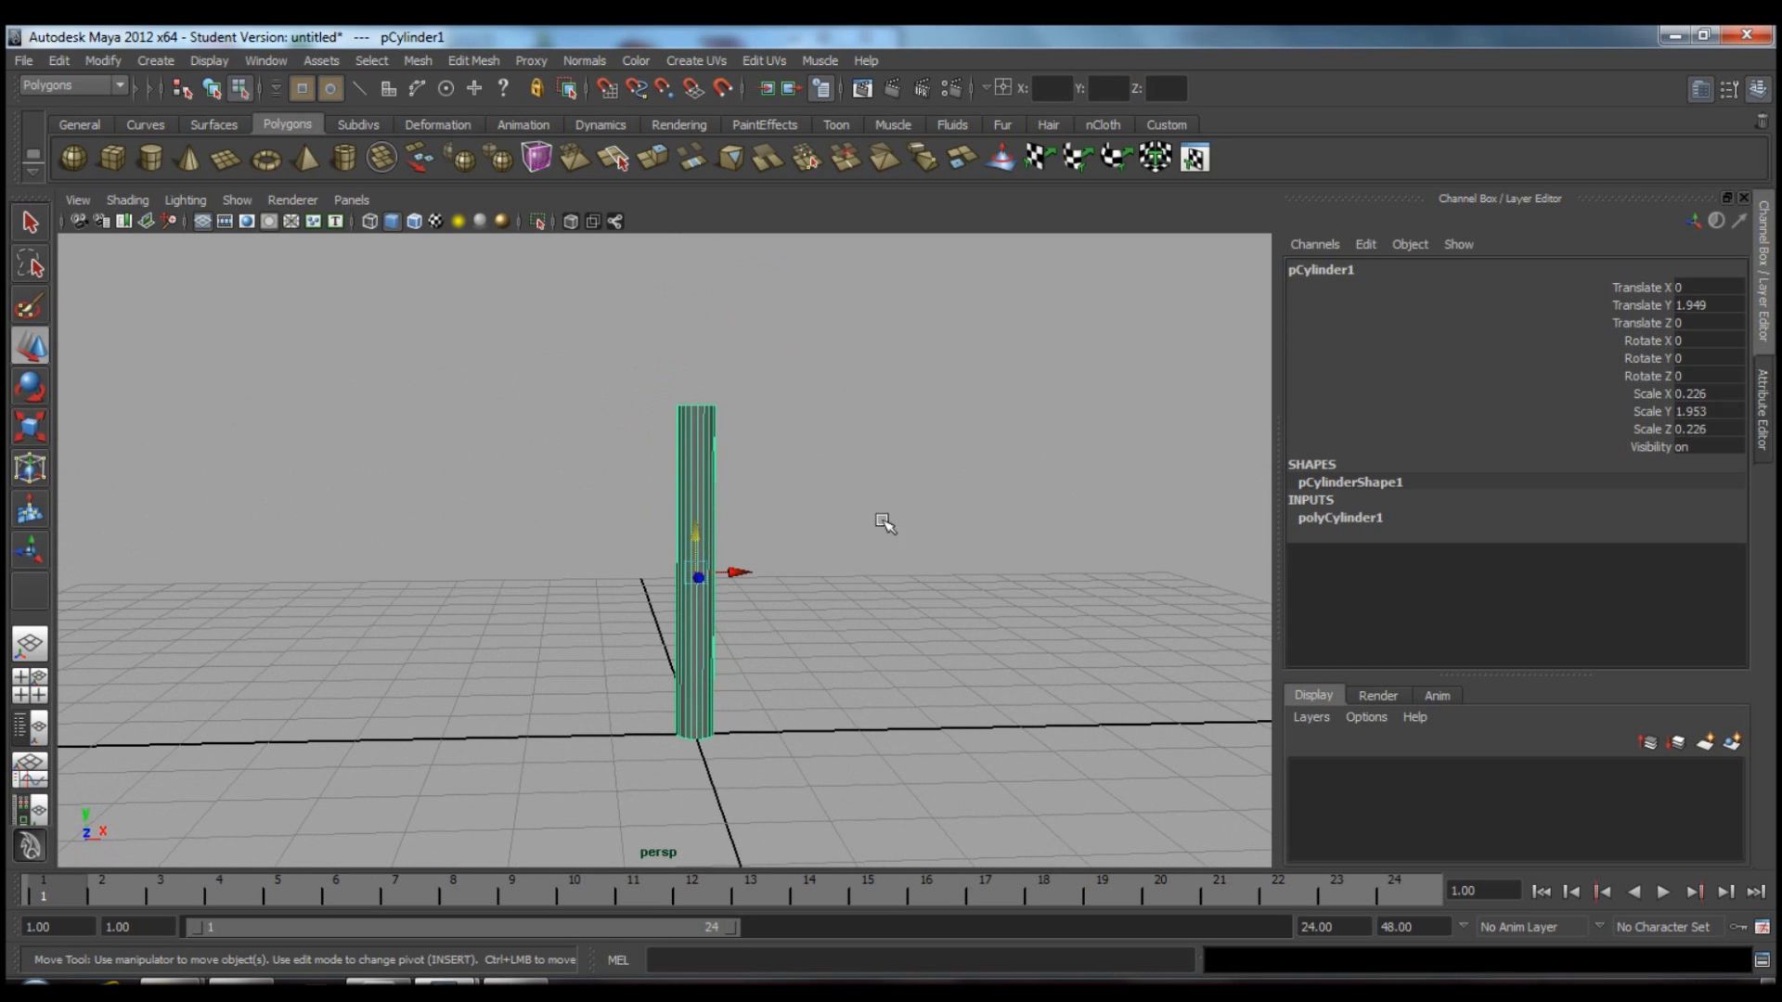
click(1061, 517)
Create a polygon pyramid and move it up to the top of the trunk, at about Y 3.923.
alt+drag(1062, 517, 675, 502)
mouse_move(796, 518)
alt+mouse_down()
mouse_move(866, 509)
mouse_move(822, 493)
alt+mouse_up()
alt+drag(460, 513, 423, 512)
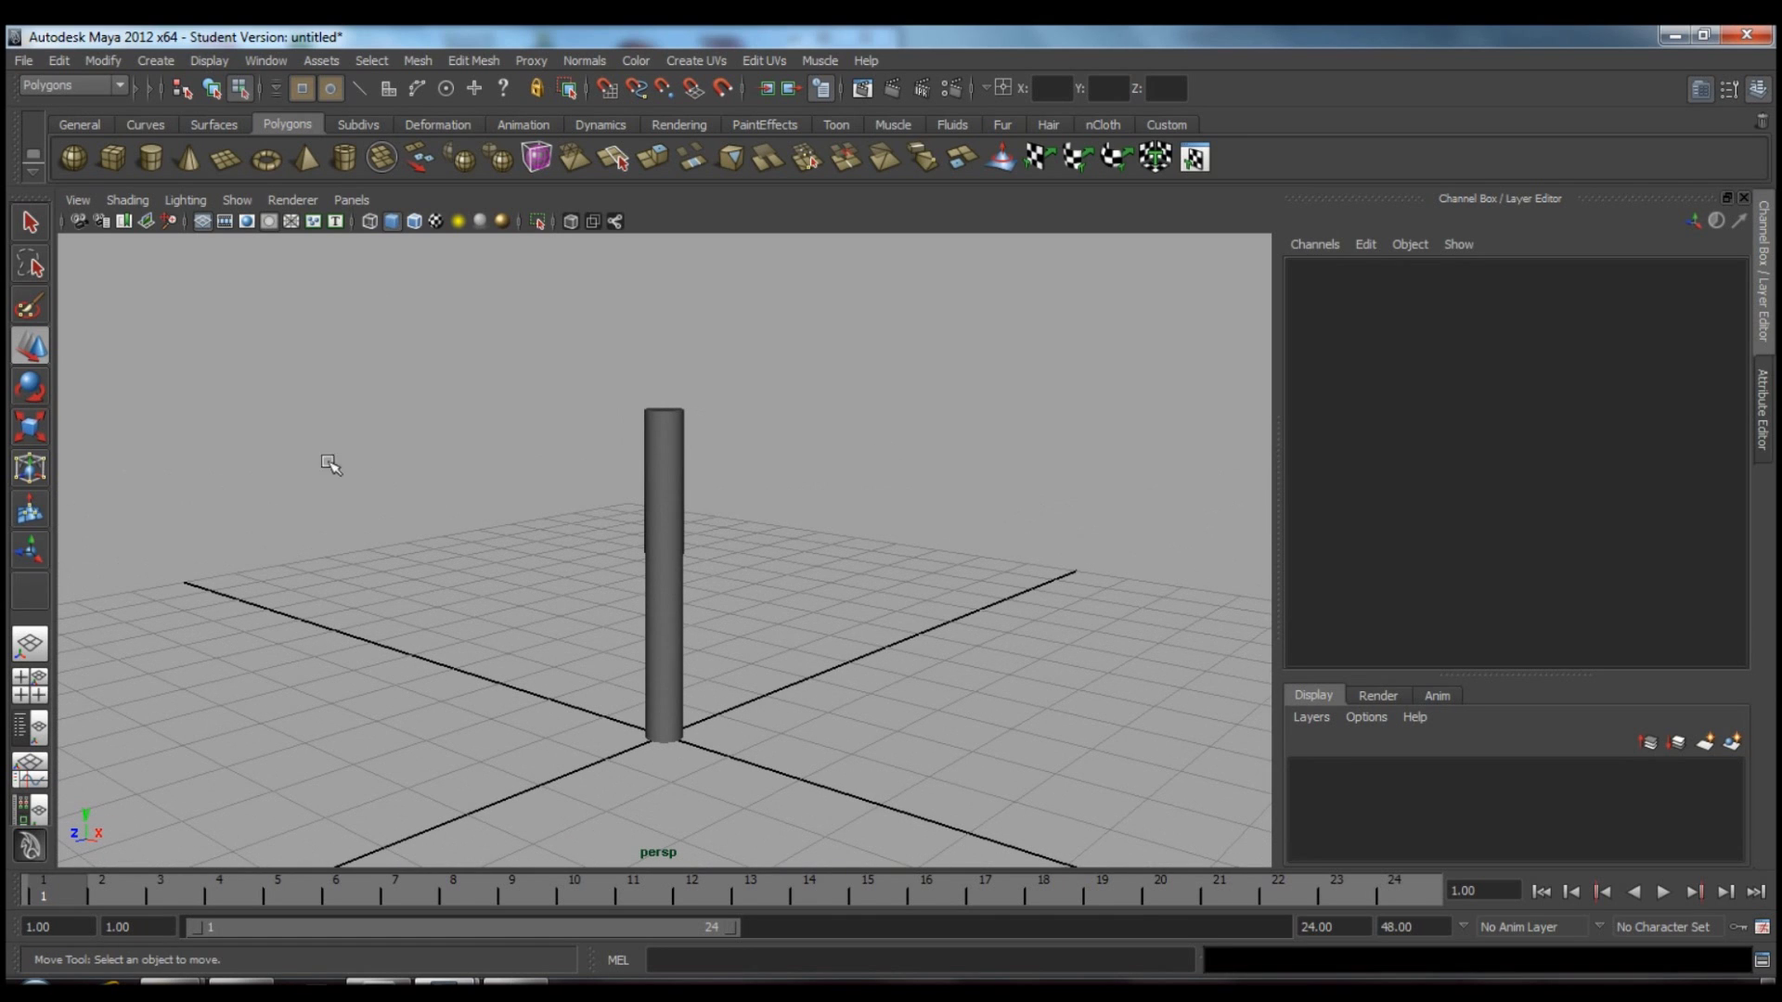
alt+drag(538, 501, 439, 393)
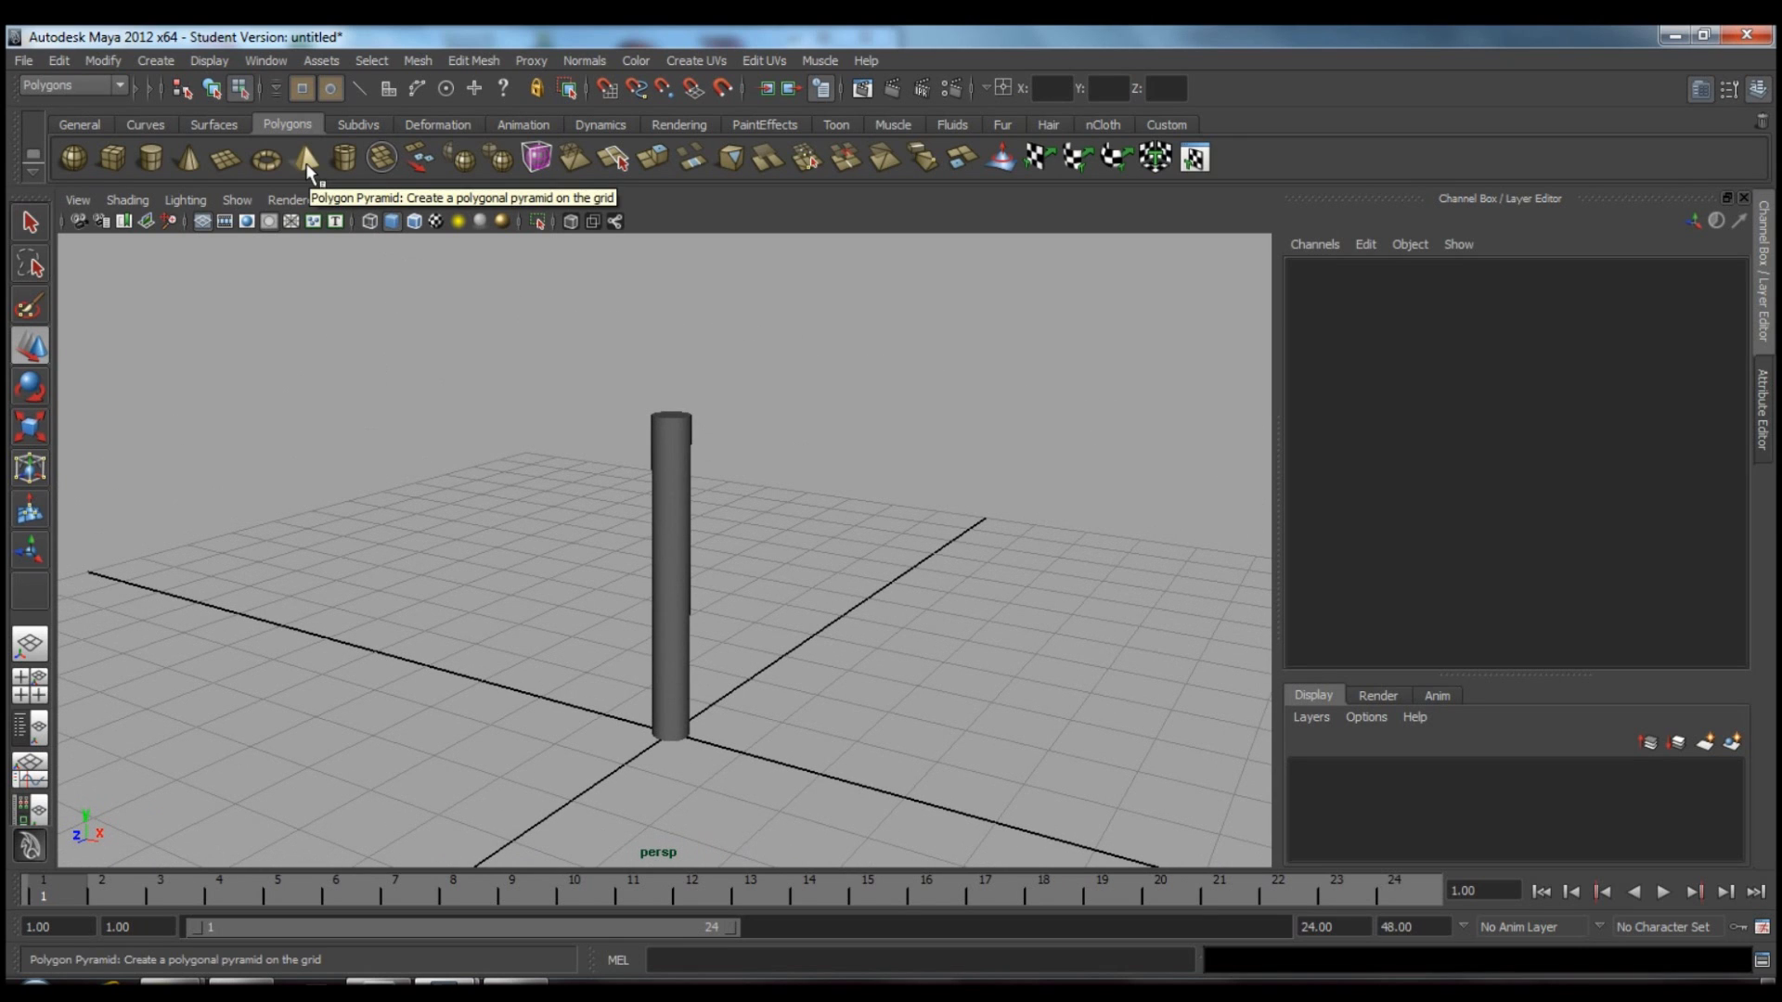
click(306, 161)
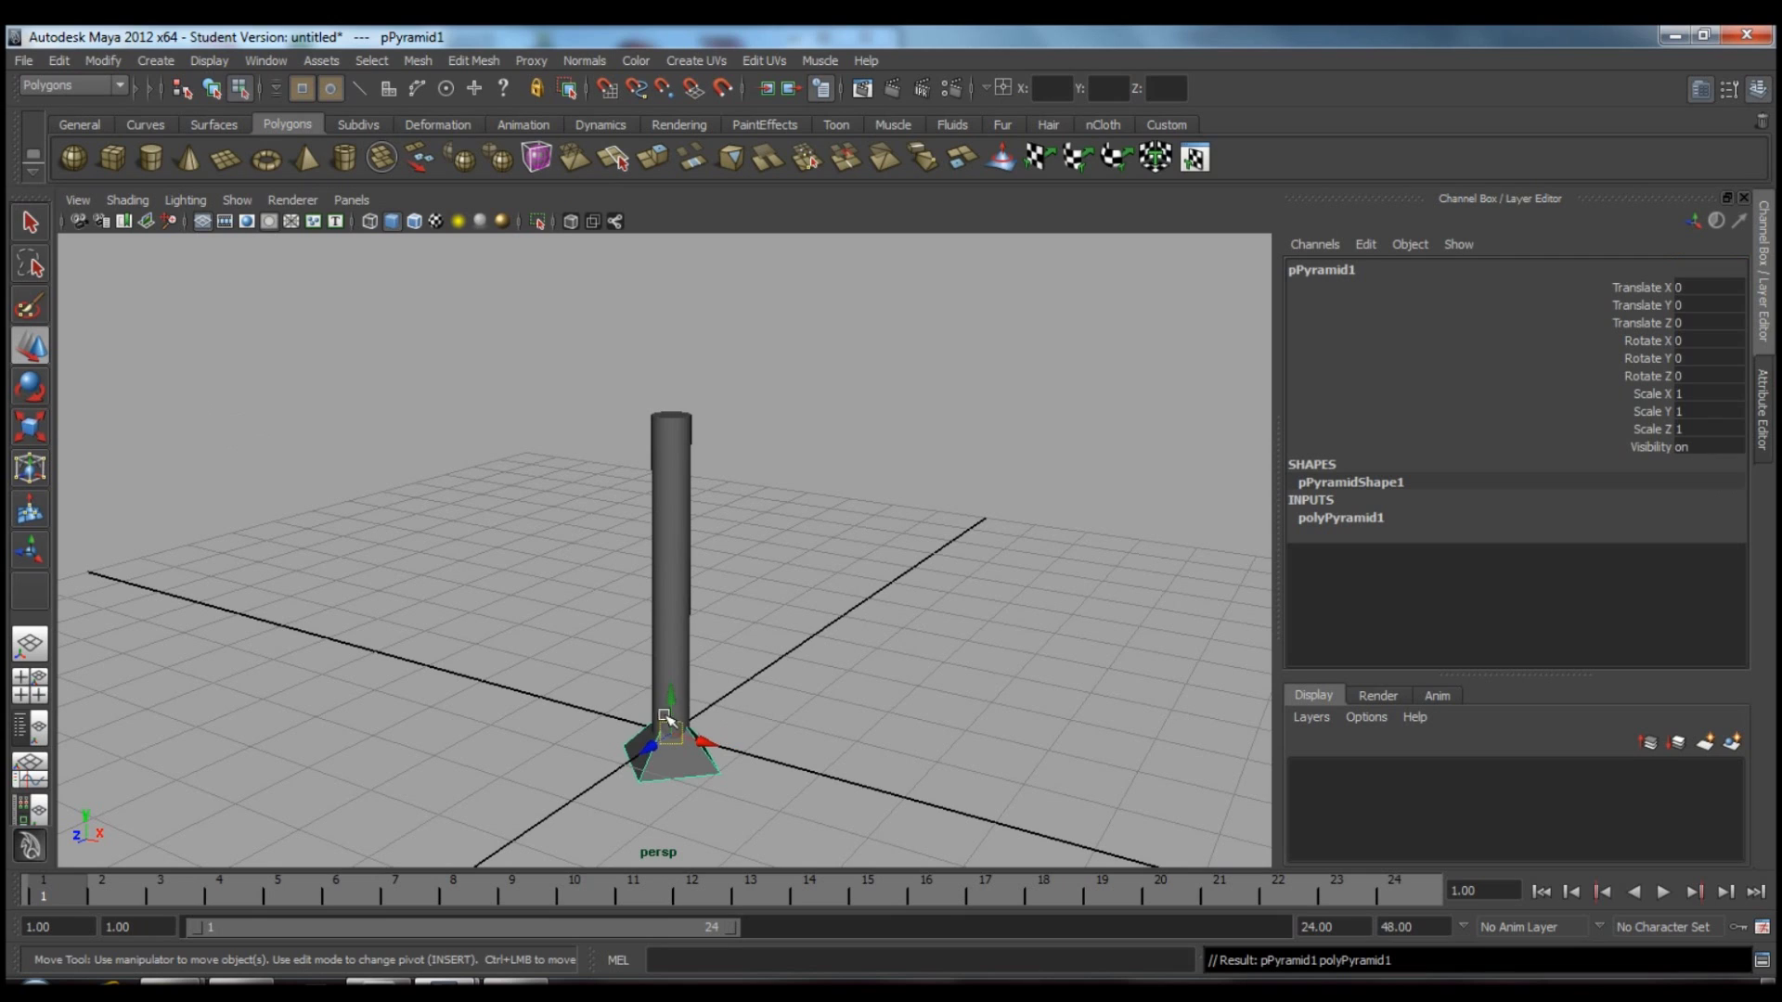
drag(674, 698, 675, 381)
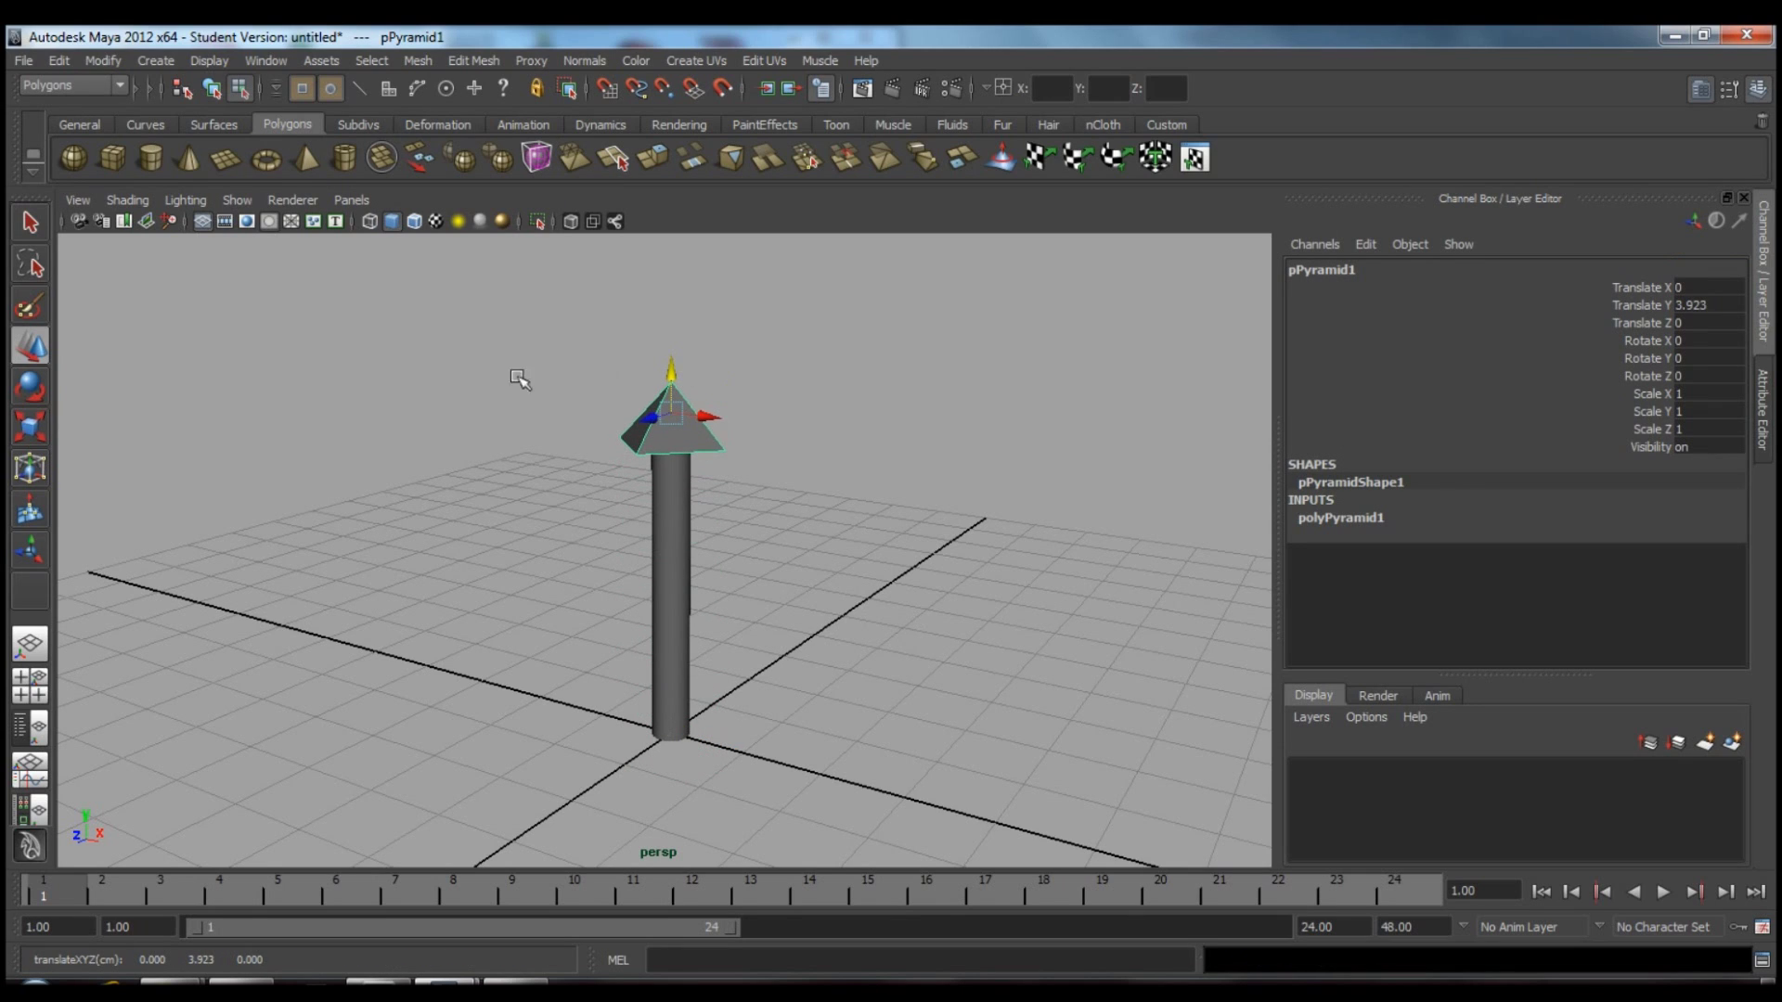
Scale the pyramid to about 2.626 in X and Z and 1.684 in Y, and position it at about Y 4.46.
click(22, 434)
drag(674, 415, 815, 437)
alt+drag(525, 436, 278, 389)
drag(681, 395, 723, 386)
click(30, 348)
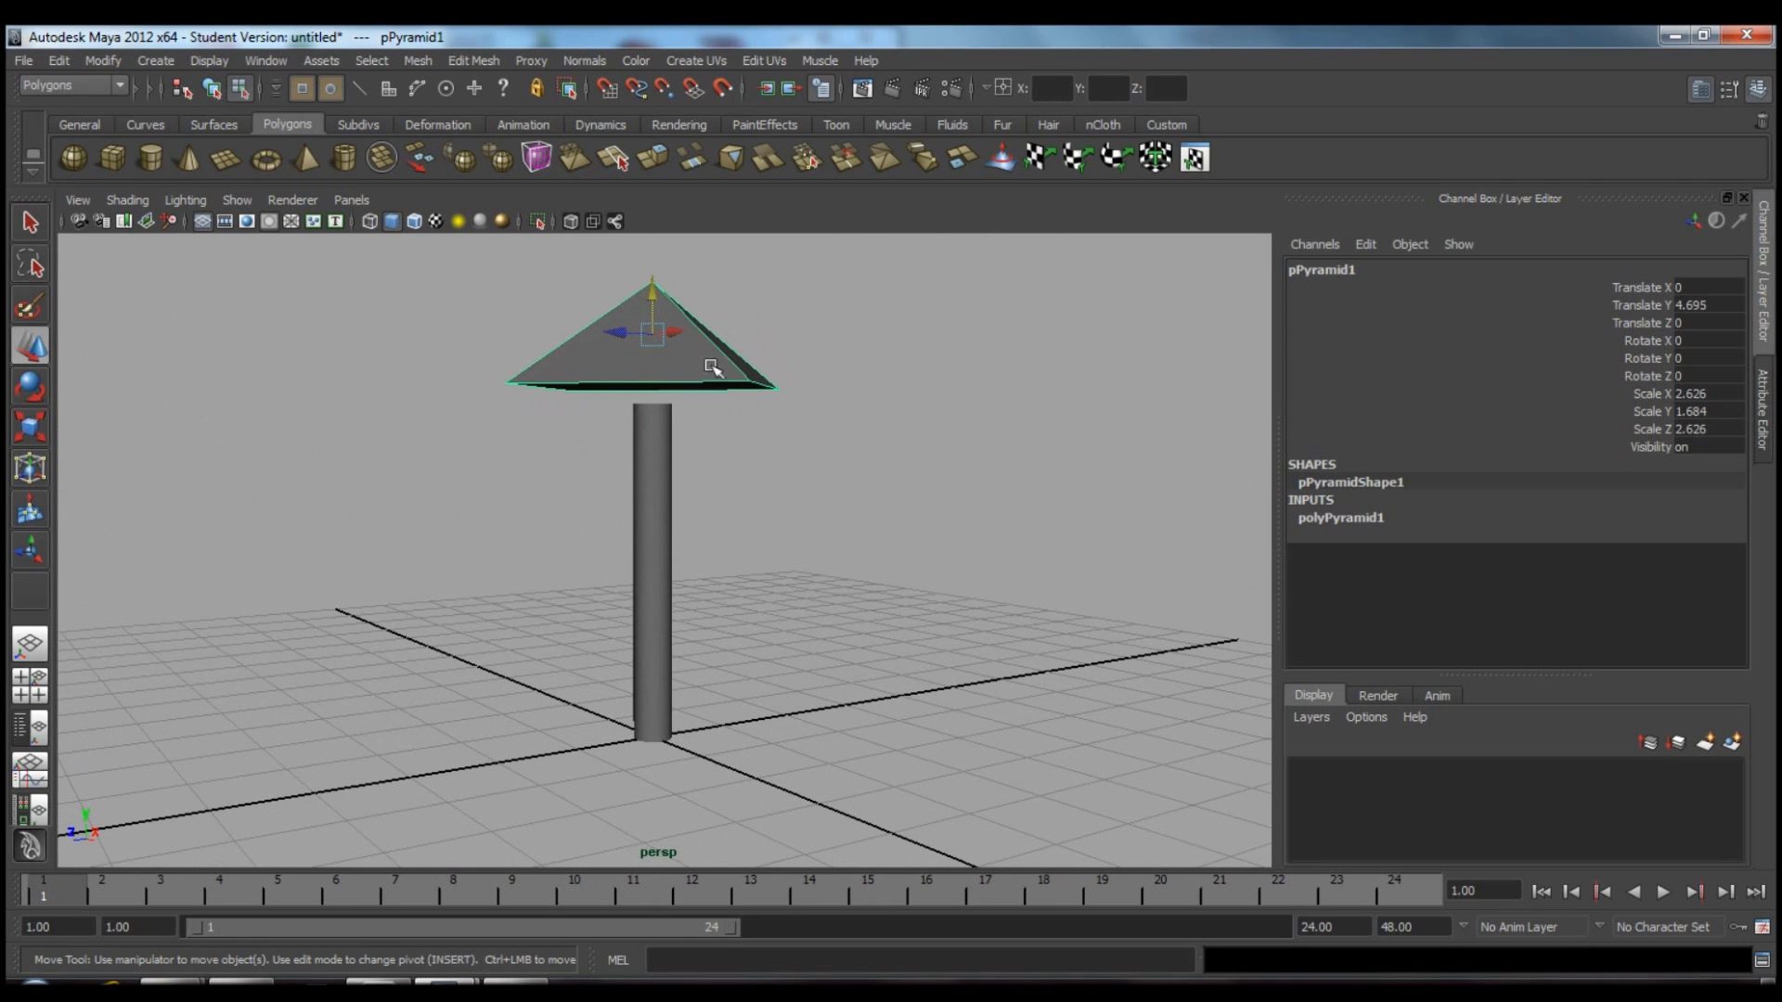
drag(658, 295, 651, 310)
alt+drag(878, 477, 935, 521)
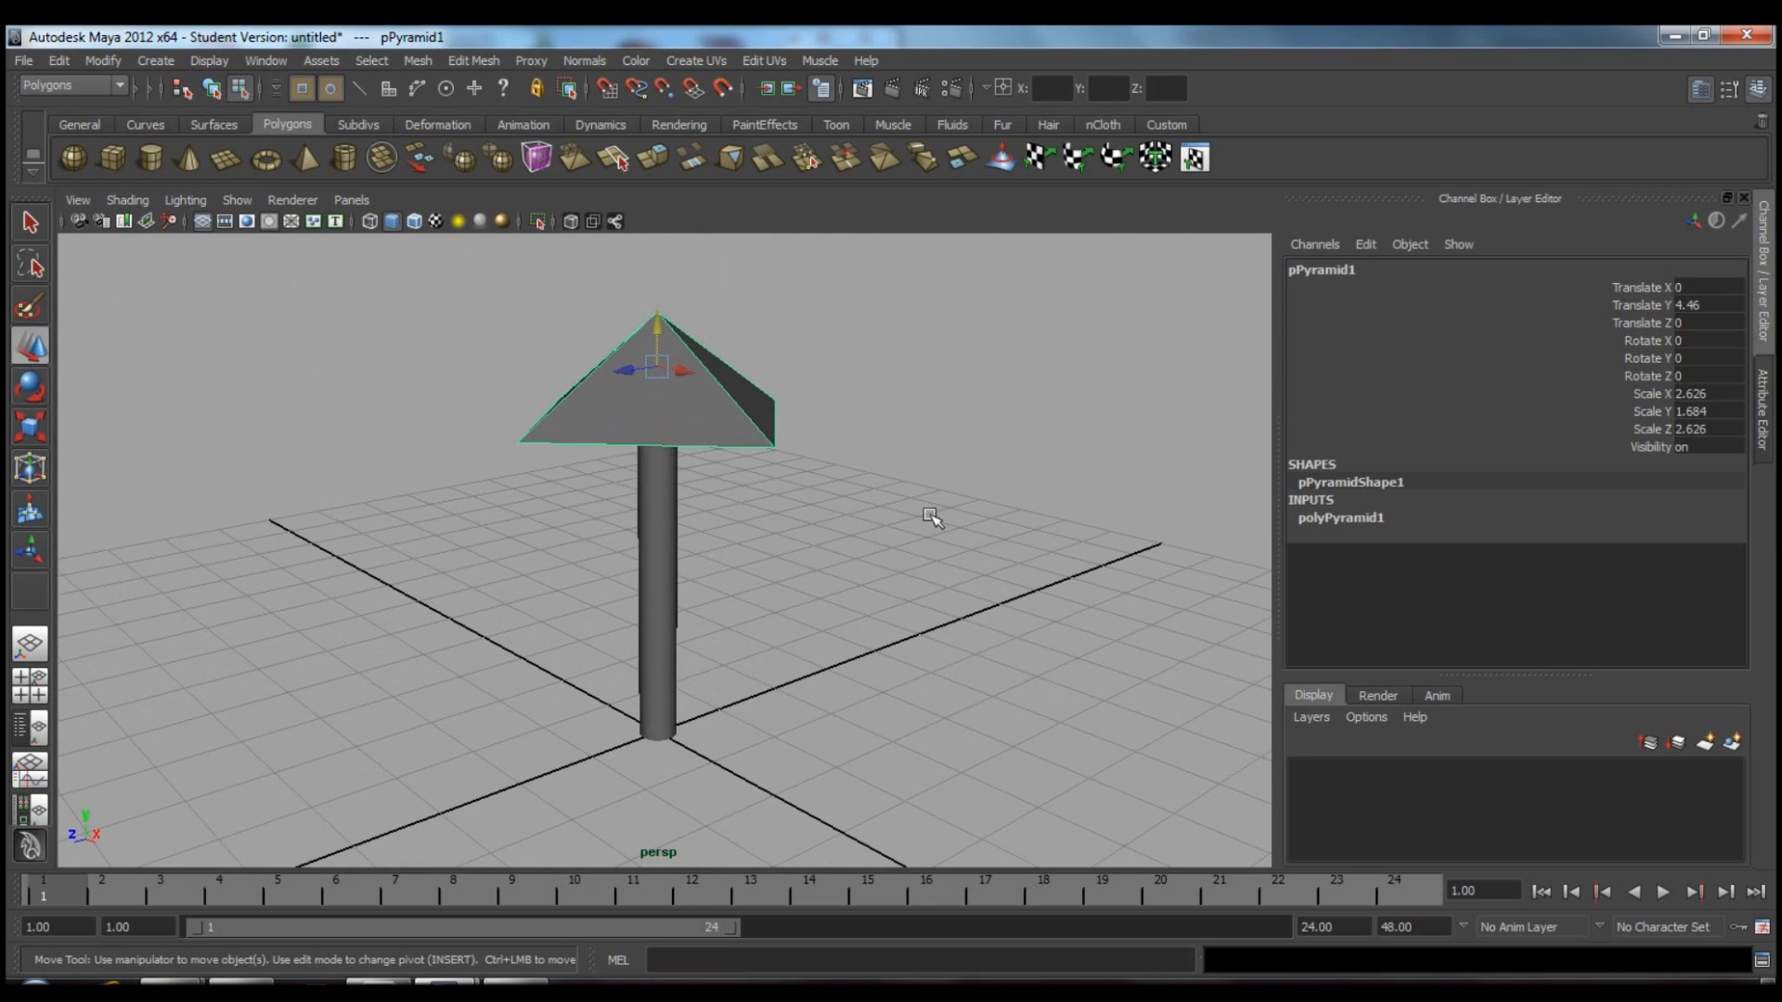
Duplicate the top pyramid, lower the copy to about Y 3.925 and enlarge it to about 3, 1.924, 3.
key(ctrl+d)
drag(659, 326, 696, 426)
click(29, 428)
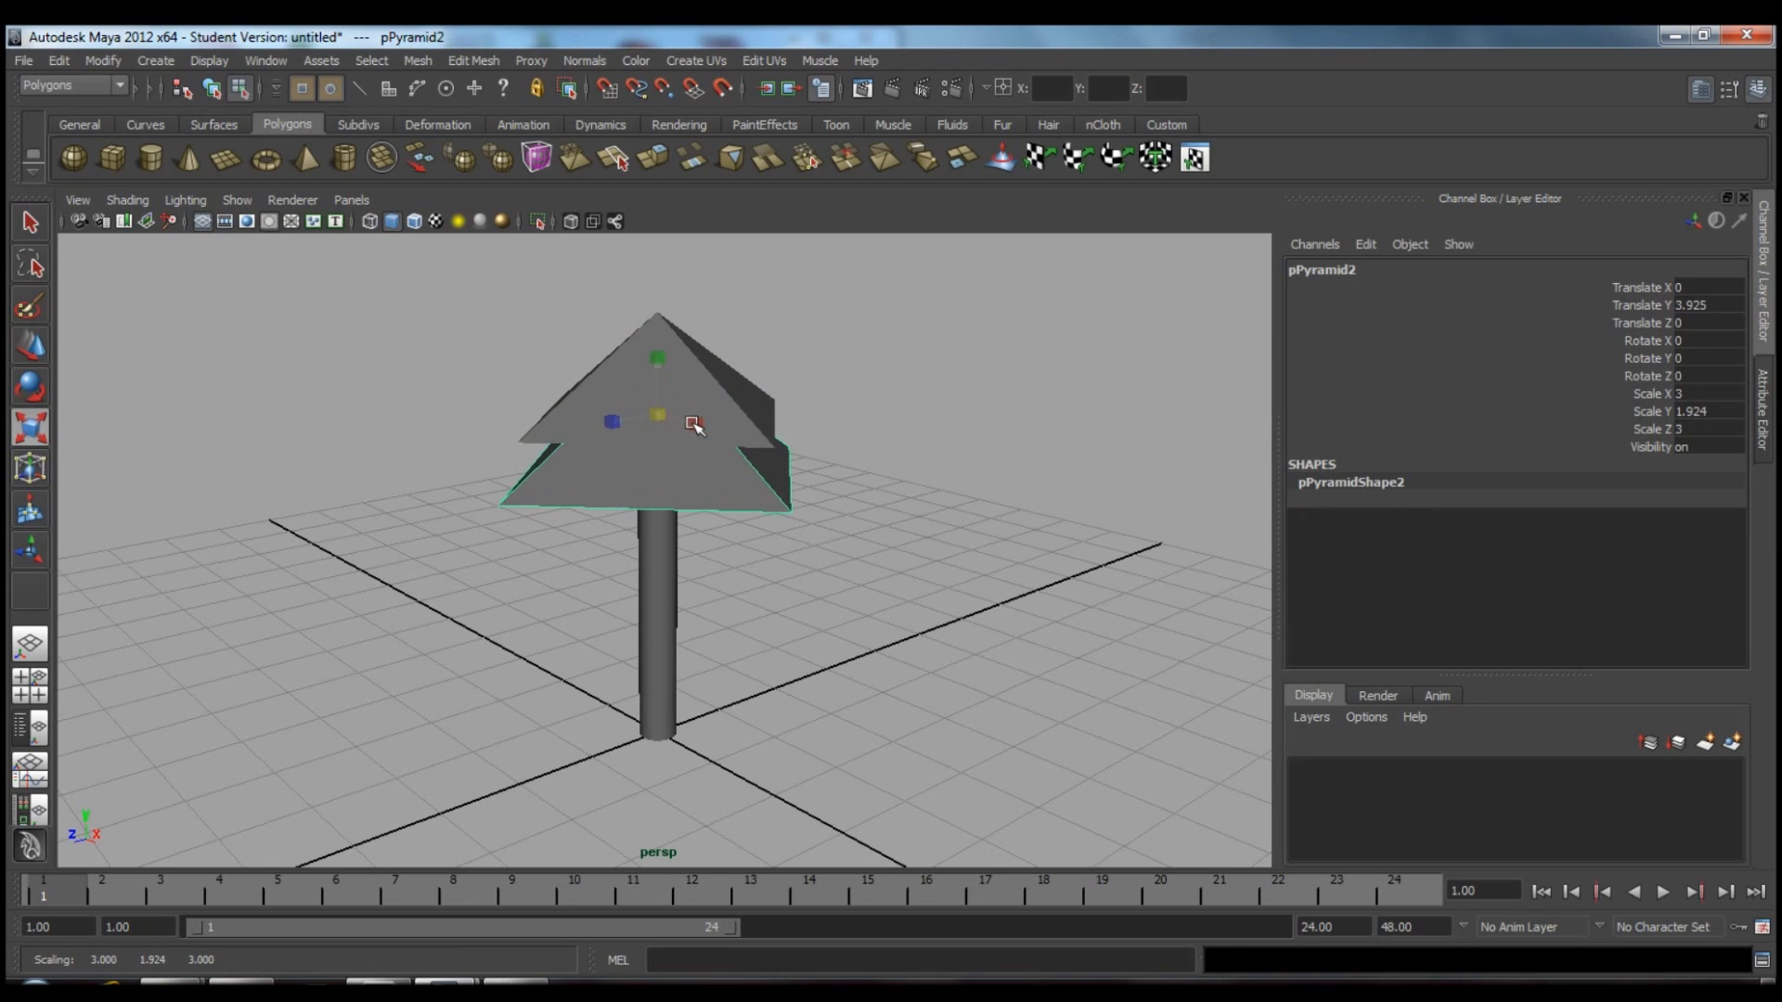
Duplicate the second tier, lower the copy to about Y 3.29 and enlarge it to about 3.771, 2.418, 3.771.
key(ctrl+d)
click(34, 358)
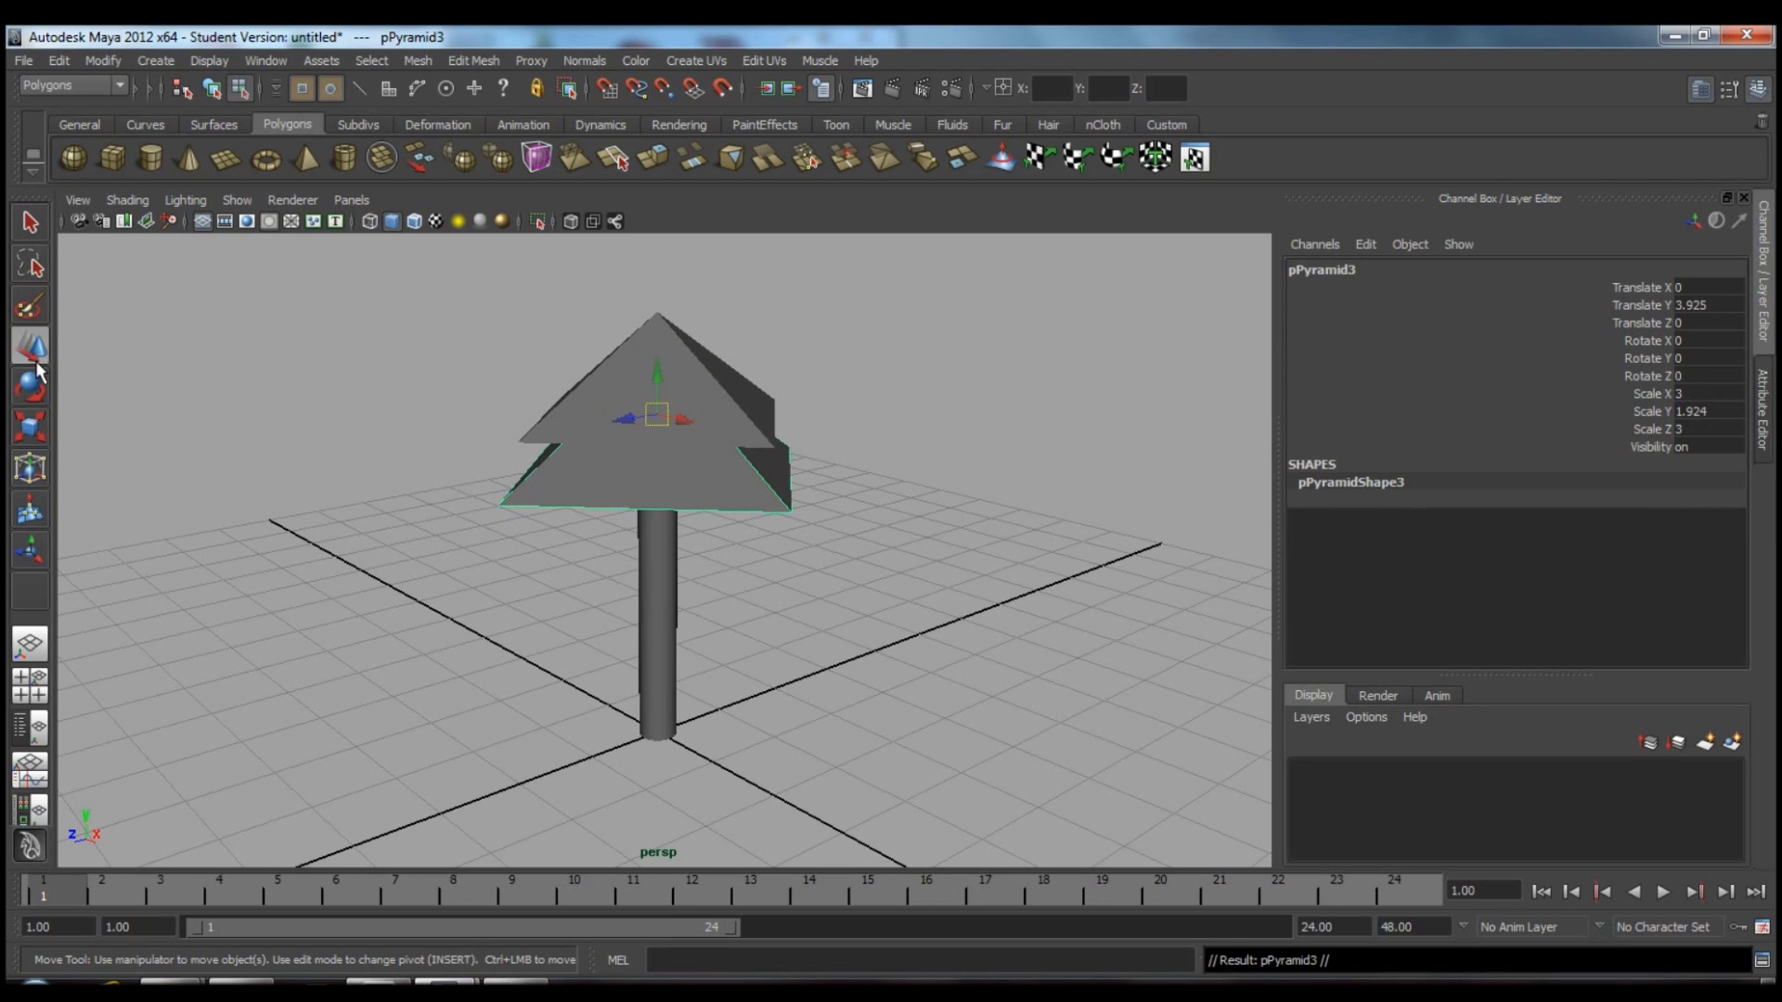
drag(667, 371, 733, 480)
click(30, 429)
Duplicate the third tier, lower the copy to about Y 2.478 and enlarge it to about 4.42, 2.834, 4.42.
key(ctrl+d)
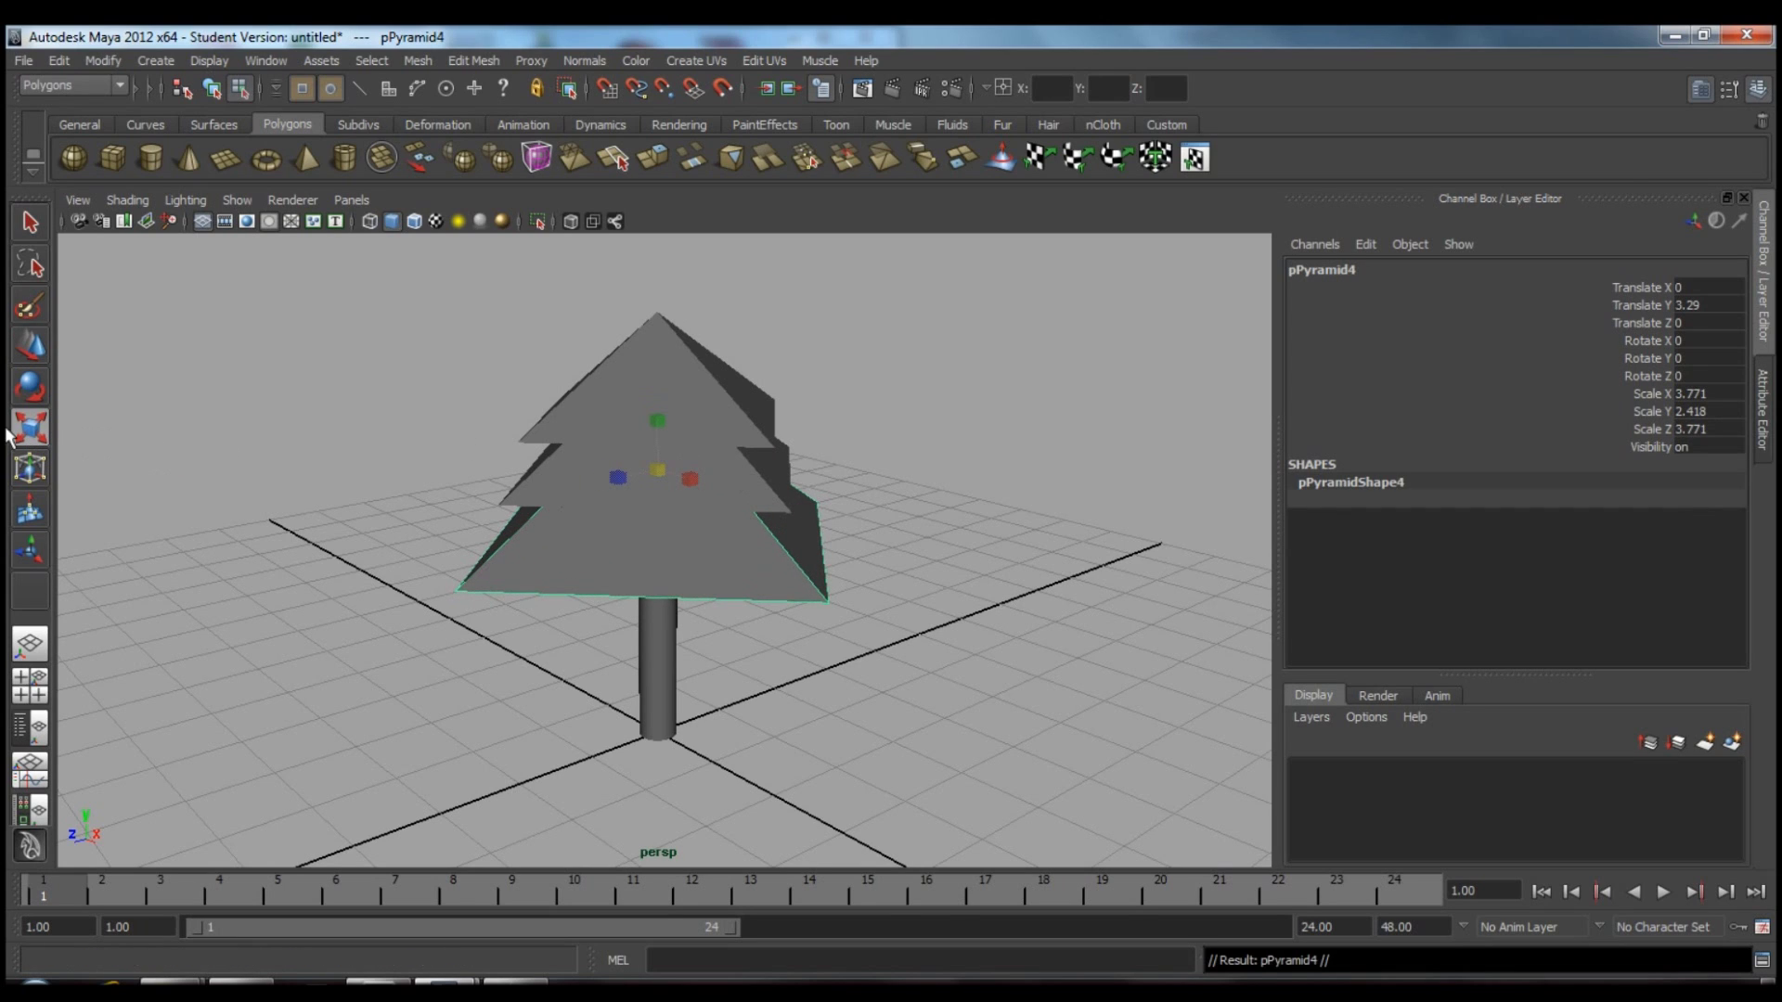
click(31, 345)
key(ctrl+z)
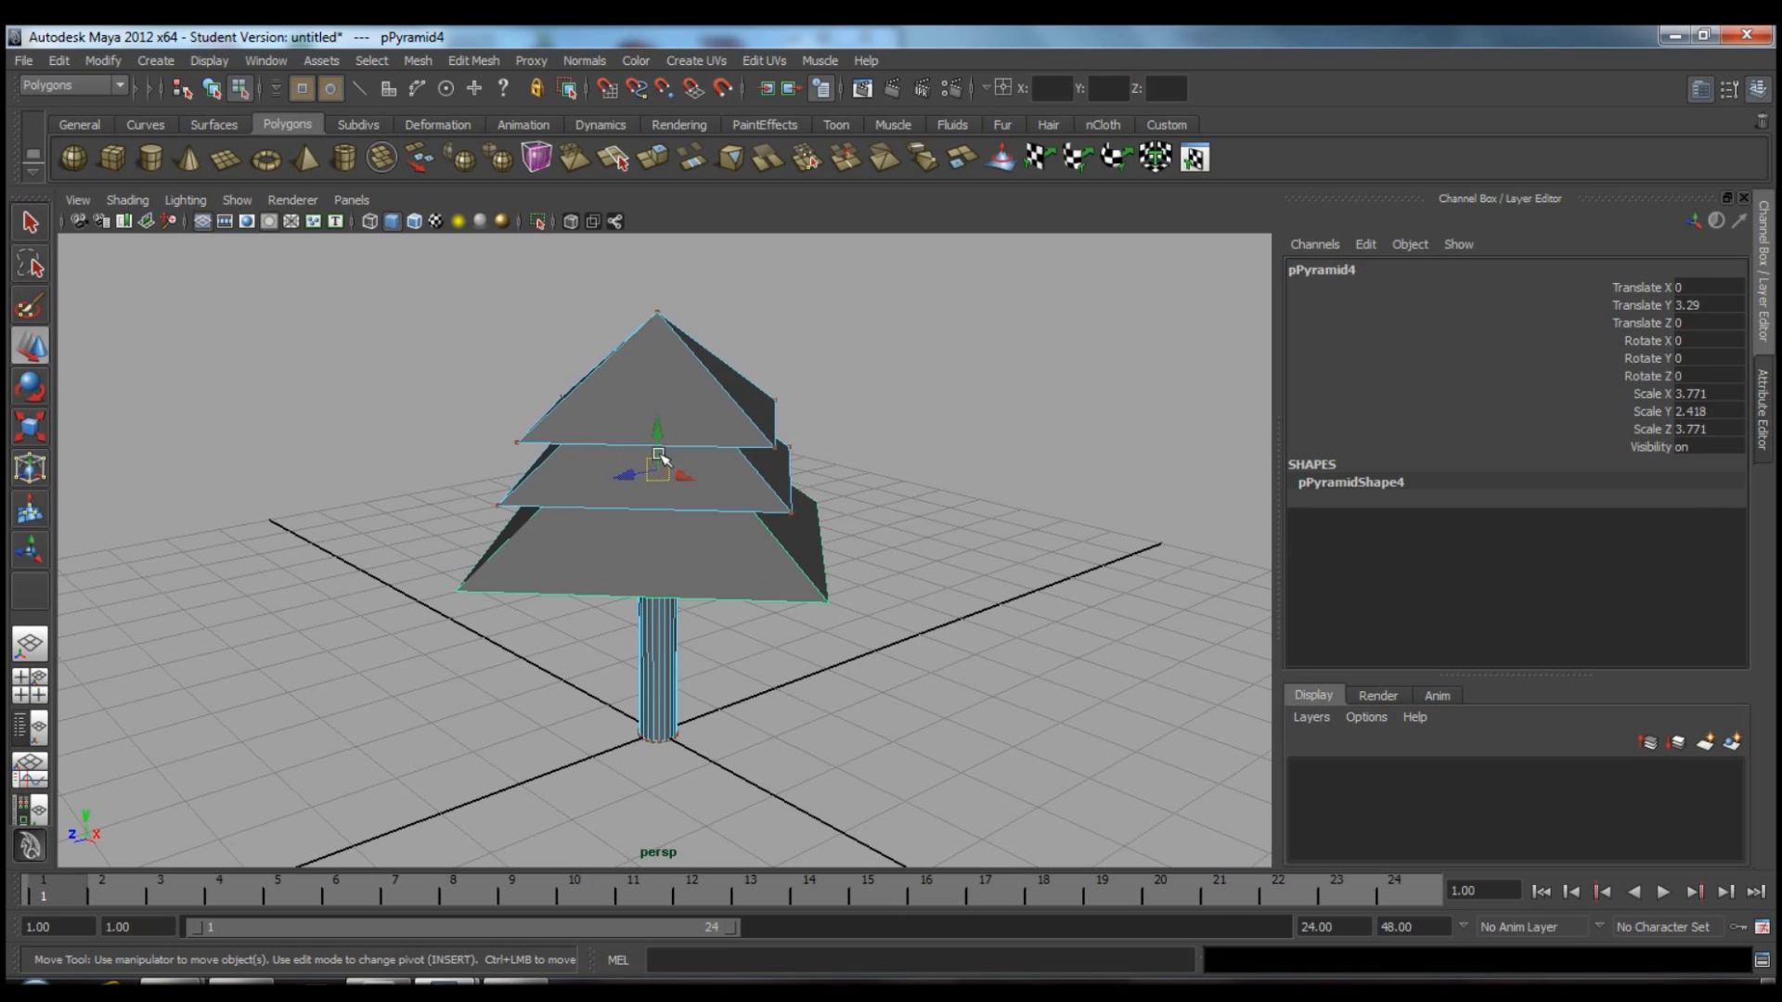
drag(659, 432, 721, 550)
key(r)
Duplicate the fourth tier, lower the copy to about Y 1.63, enlarge it to about 5.183, 3.324, 5.183, and deselect it.
alt+drag(1009, 605, 847, 585)
key(ctrl+d)
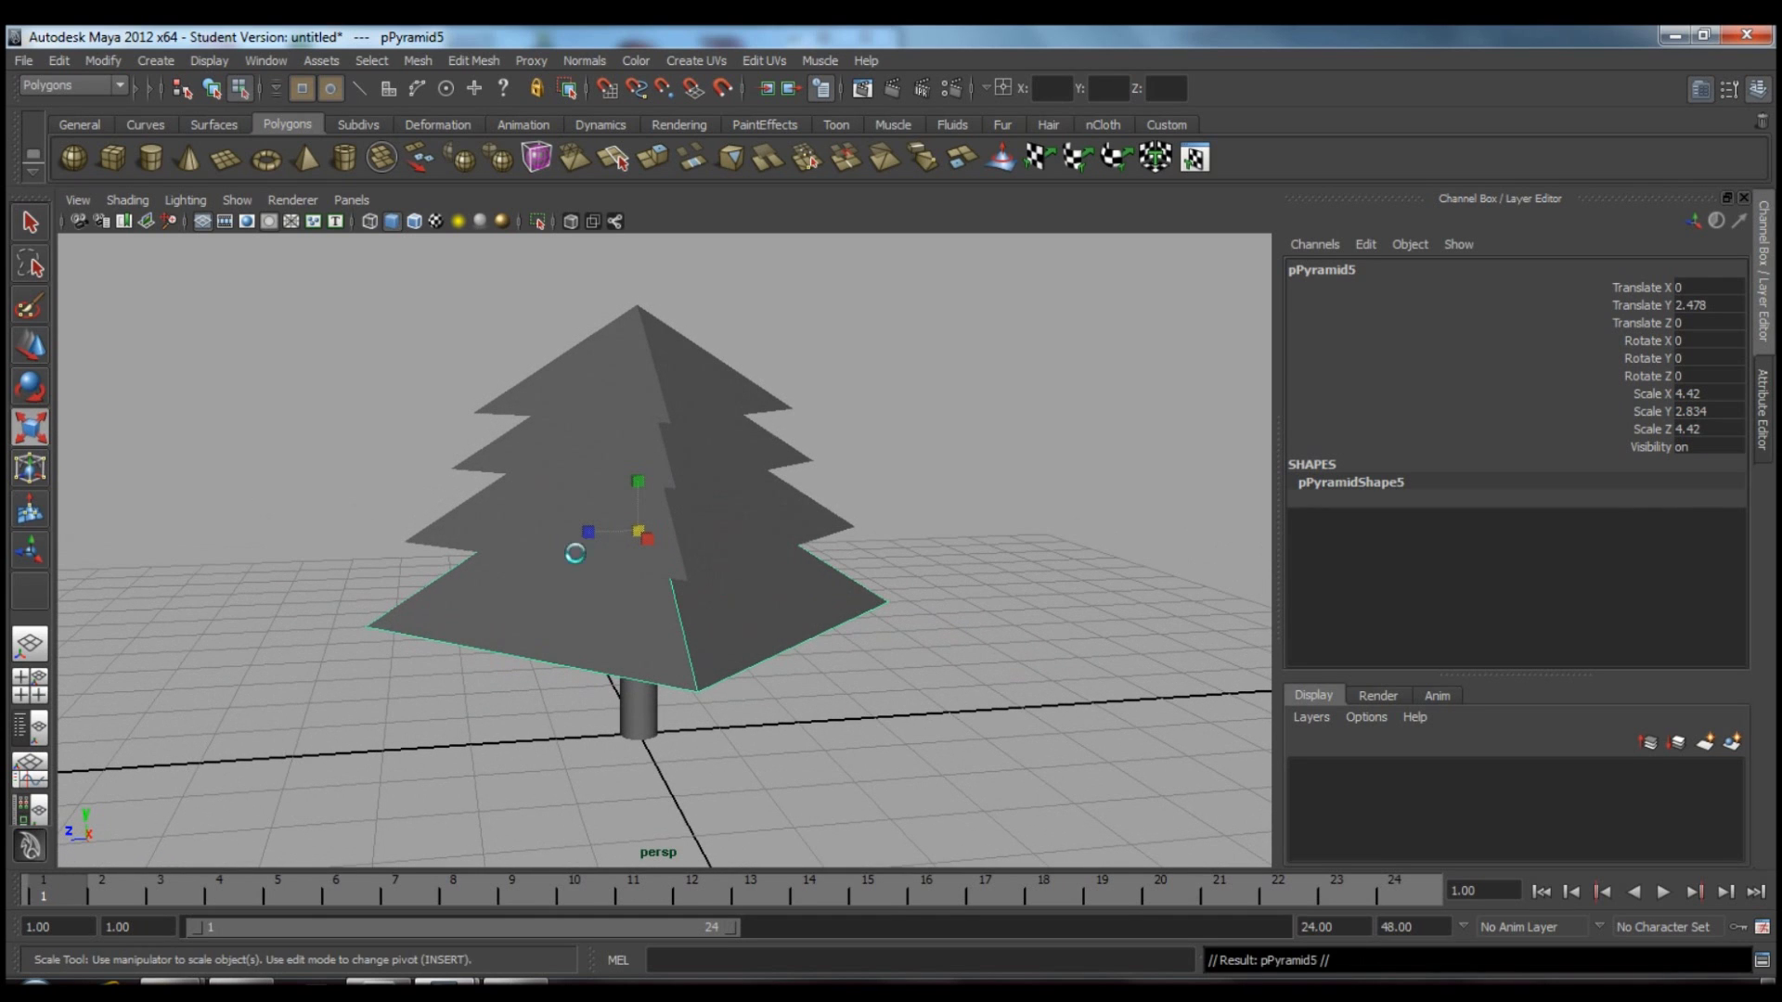
key(w)
drag(640, 486, 638, 559)
click(30, 427)
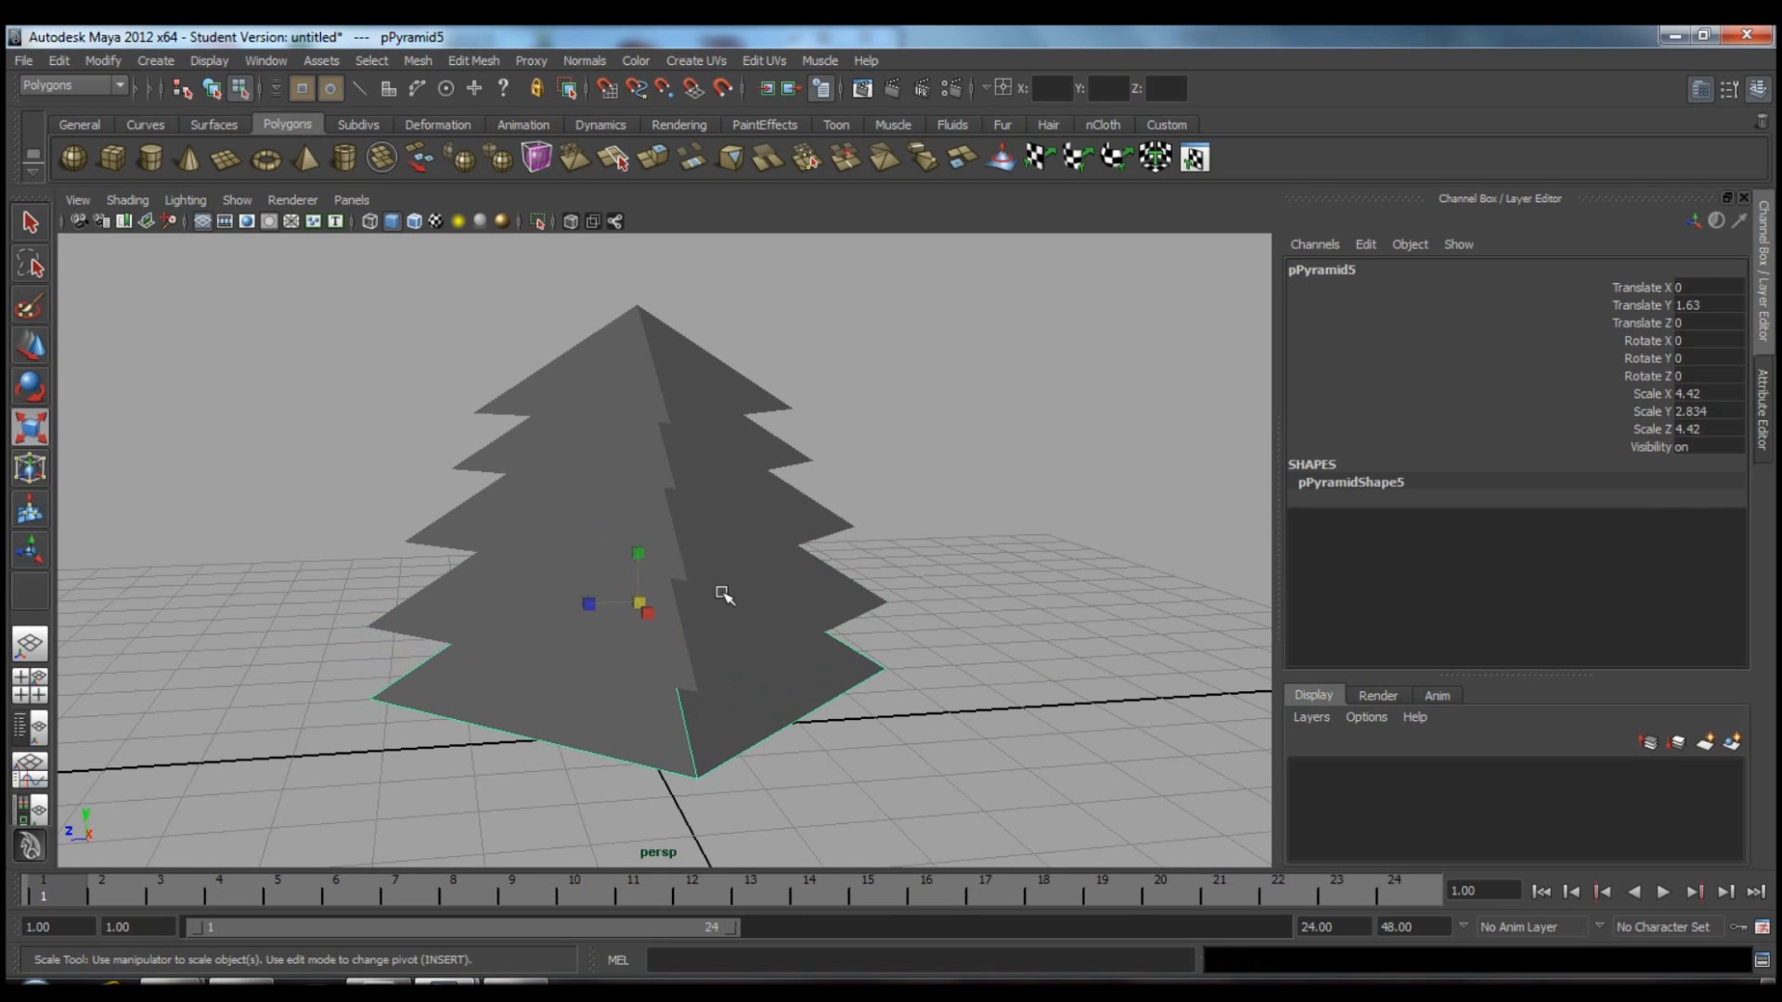
drag(635, 602, 708, 593)
alt+drag(970, 646, 1018, 642)
click(1076, 577)
Examine the tree from several angles and select individual pyramid tiers and the trunk in turn to check the separate objects.
alt+right_drag(1076, 575, 877, 506)
mouse_move(877, 506)
alt+mouse_down()
mouse_move(979, 471)
mouse_move(851, 485)
alt+mouse_up()
alt+right_drag(851, 485, 1082, 624)
alt+drag(1082, 624, 891, 485)
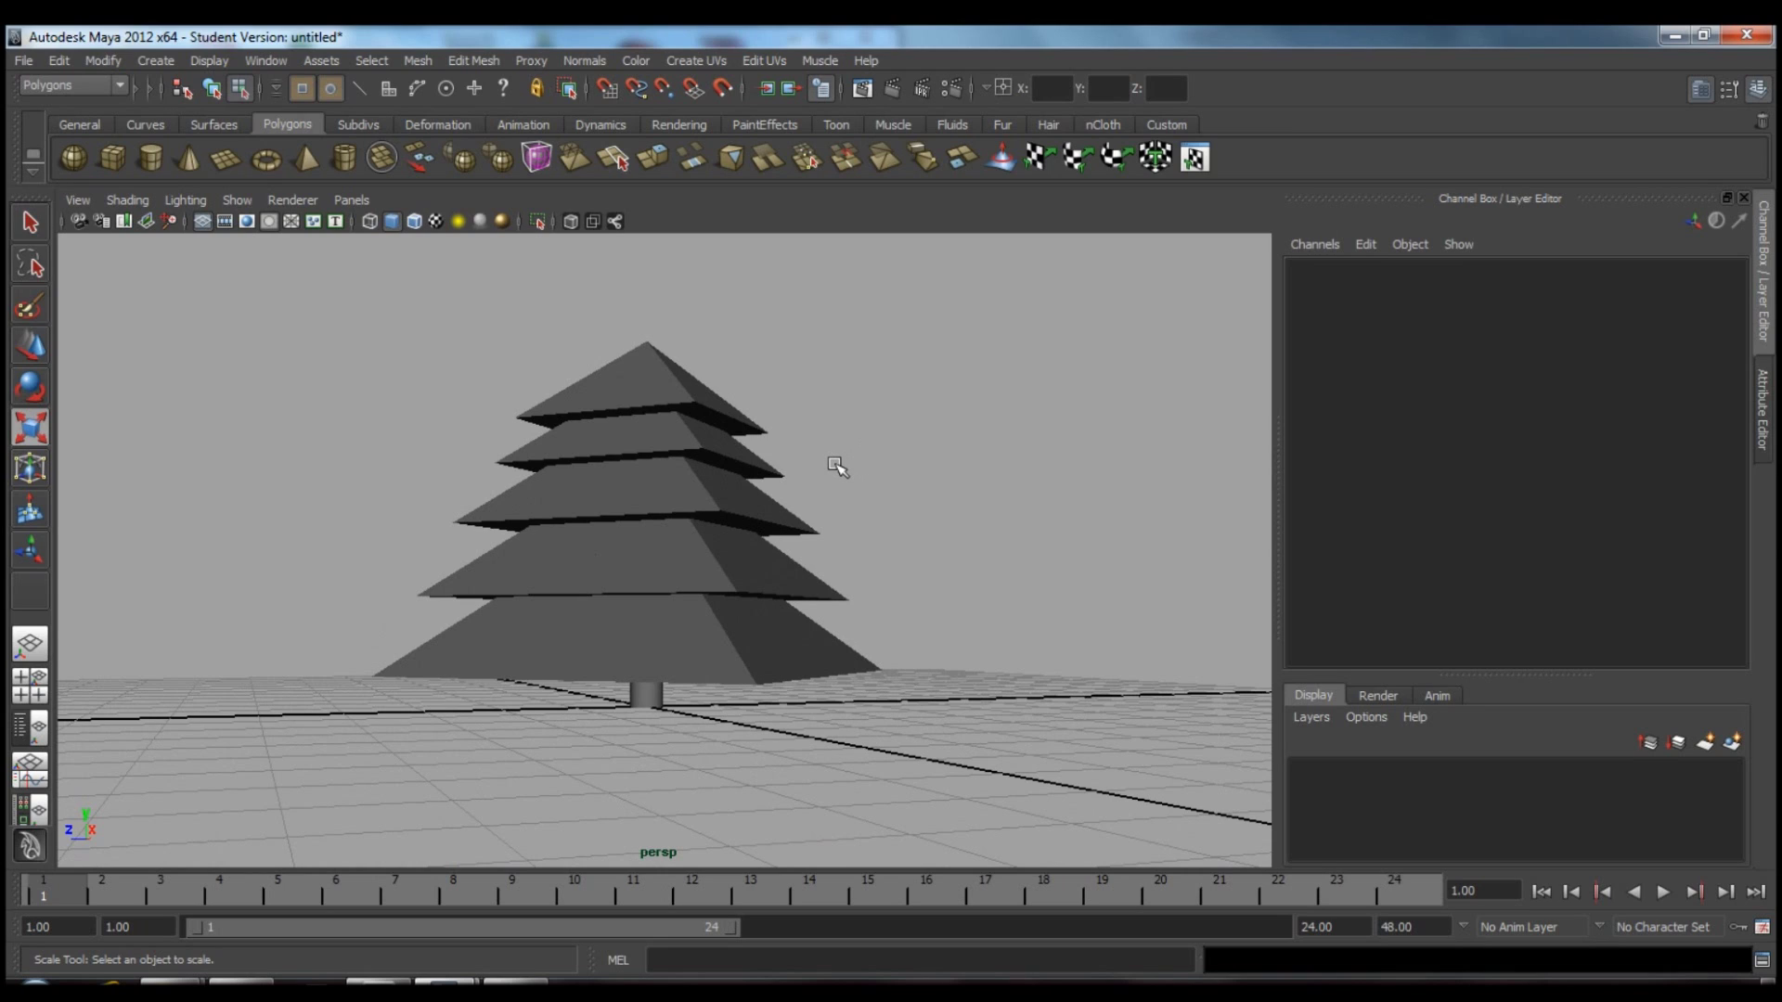
click(703, 423)
alt+drag(901, 425, 788, 460)
right_drag(677, 501, 775, 468)
alt+drag(882, 497, 884, 454)
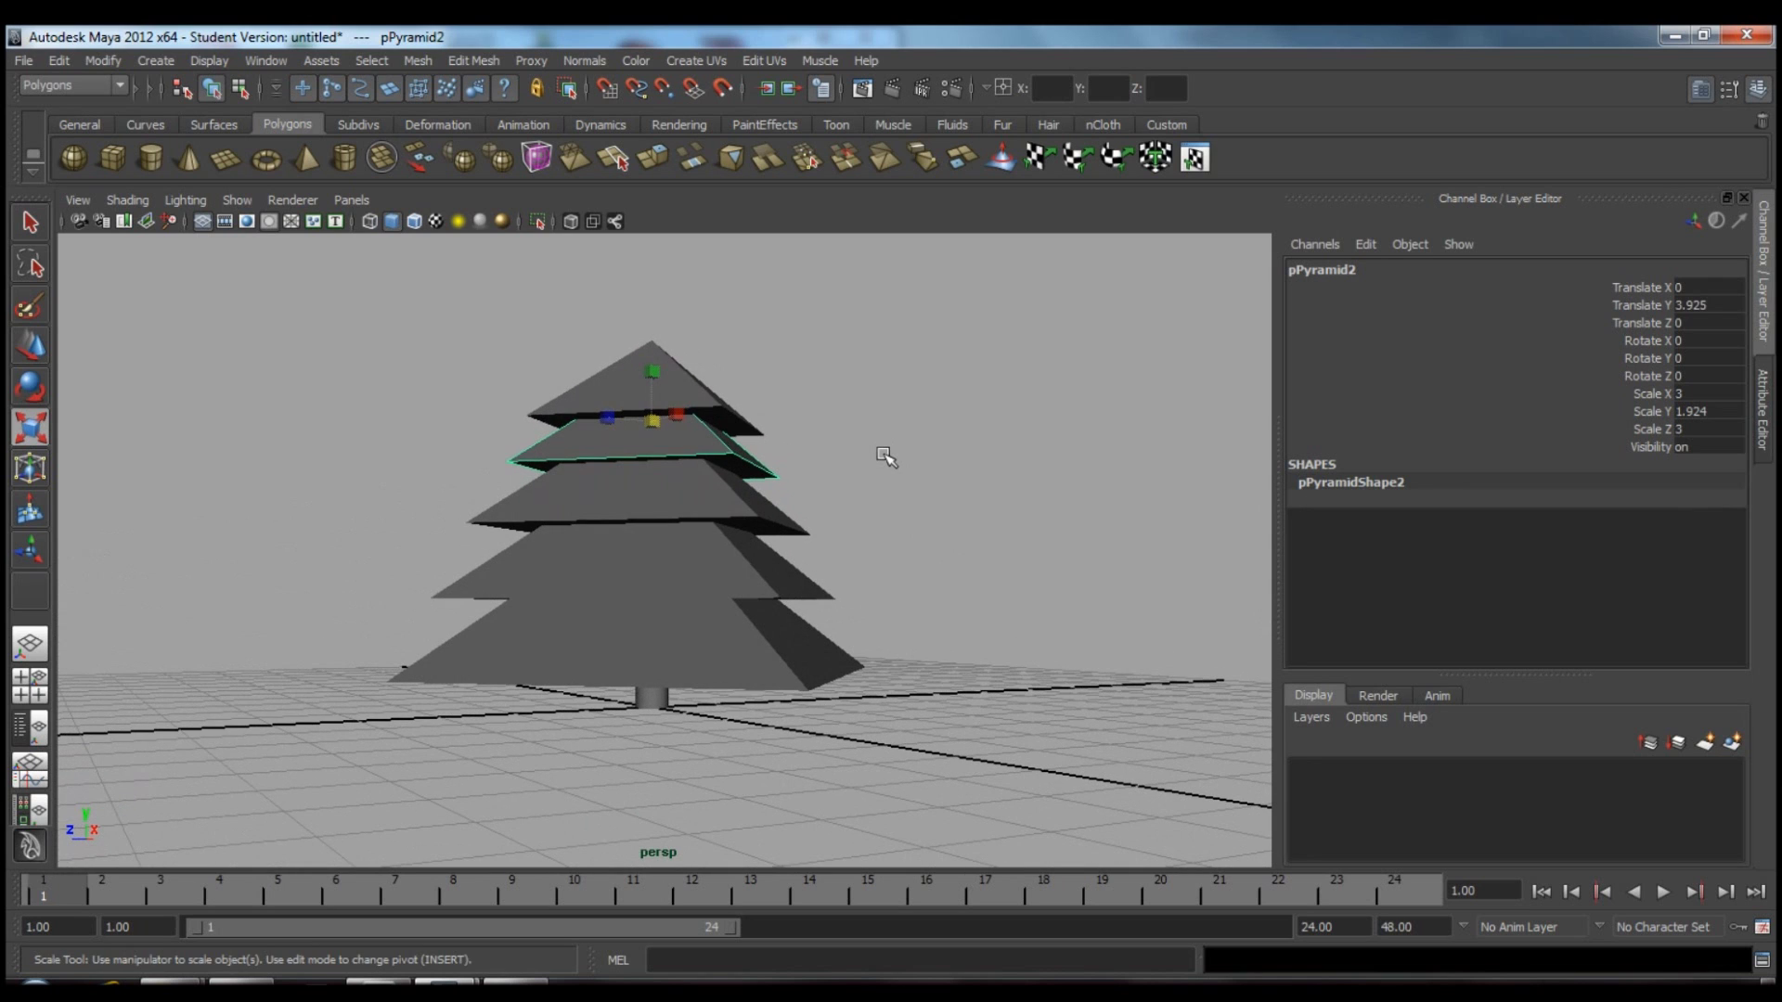
mouse_move(884, 457)
alt+mouse_down()
mouse_move(923, 486)
mouse_move(871, 510)
mouse_move(907, 454)
mouse_move(893, 470)
mouse_move(815, 461)
mouse_move(966, 465)
mouse_move(908, 469)
alt+mouse_up()
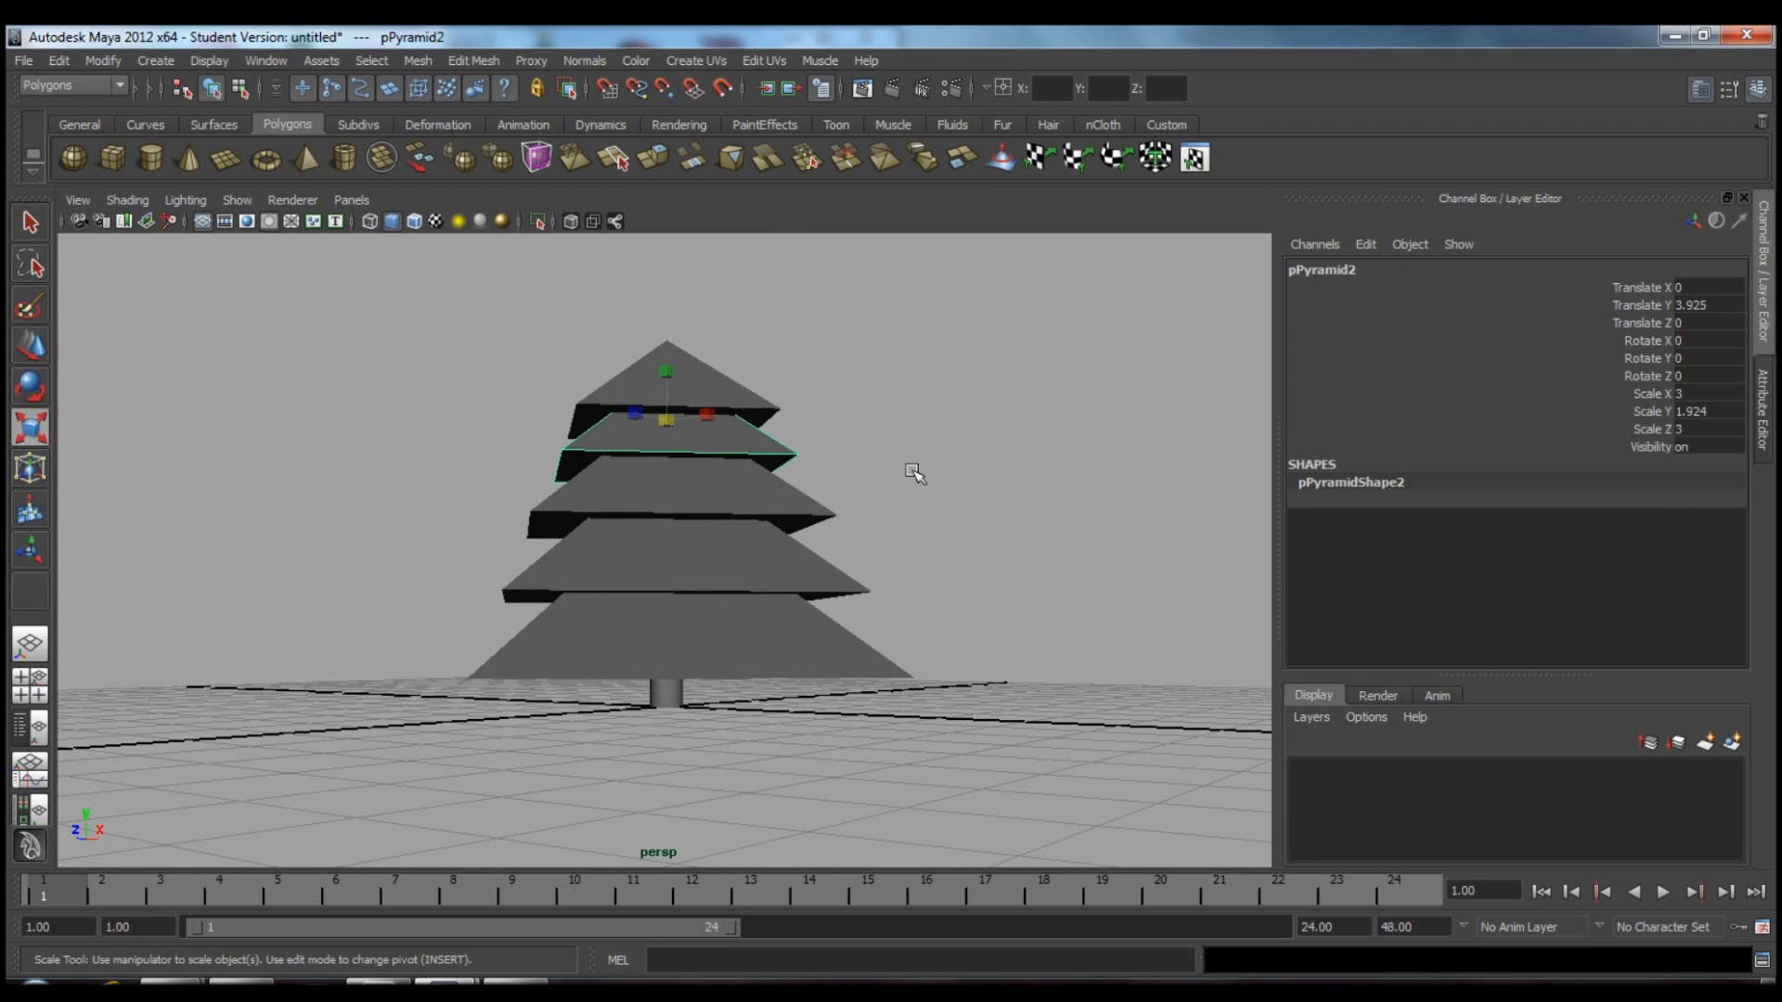
click(696, 375)
click(719, 450)
click(720, 490)
click(724, 543)
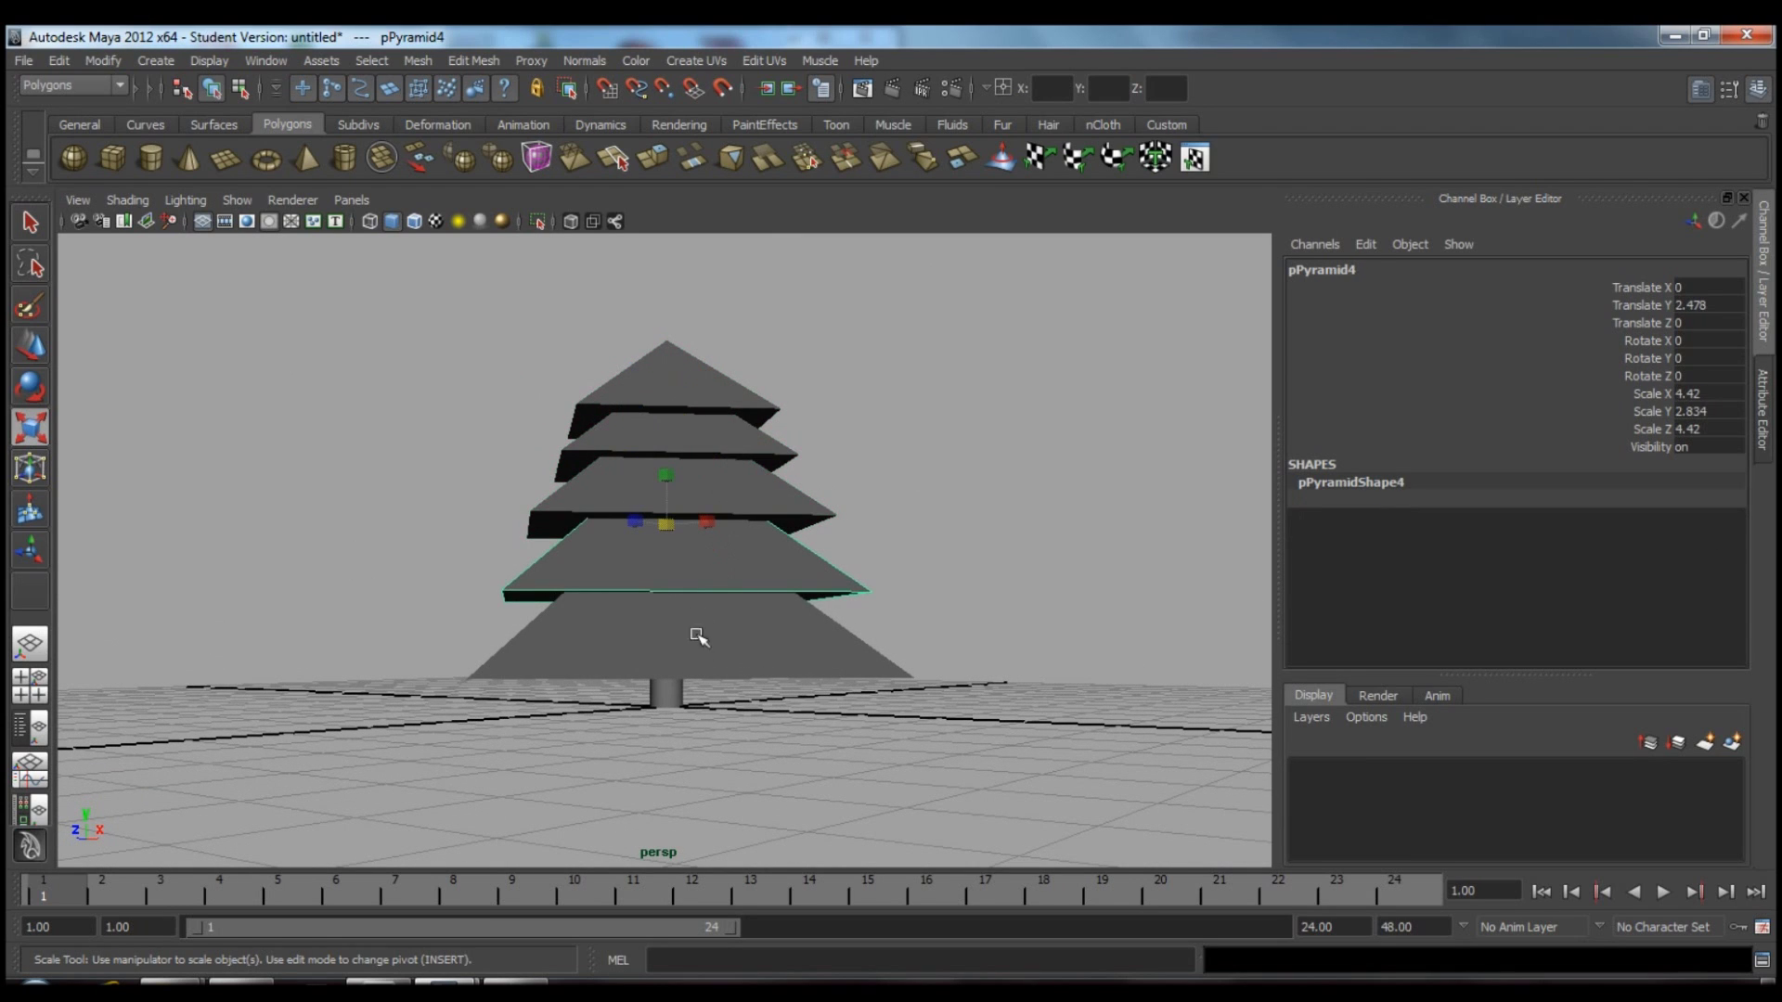
click(666, 691)
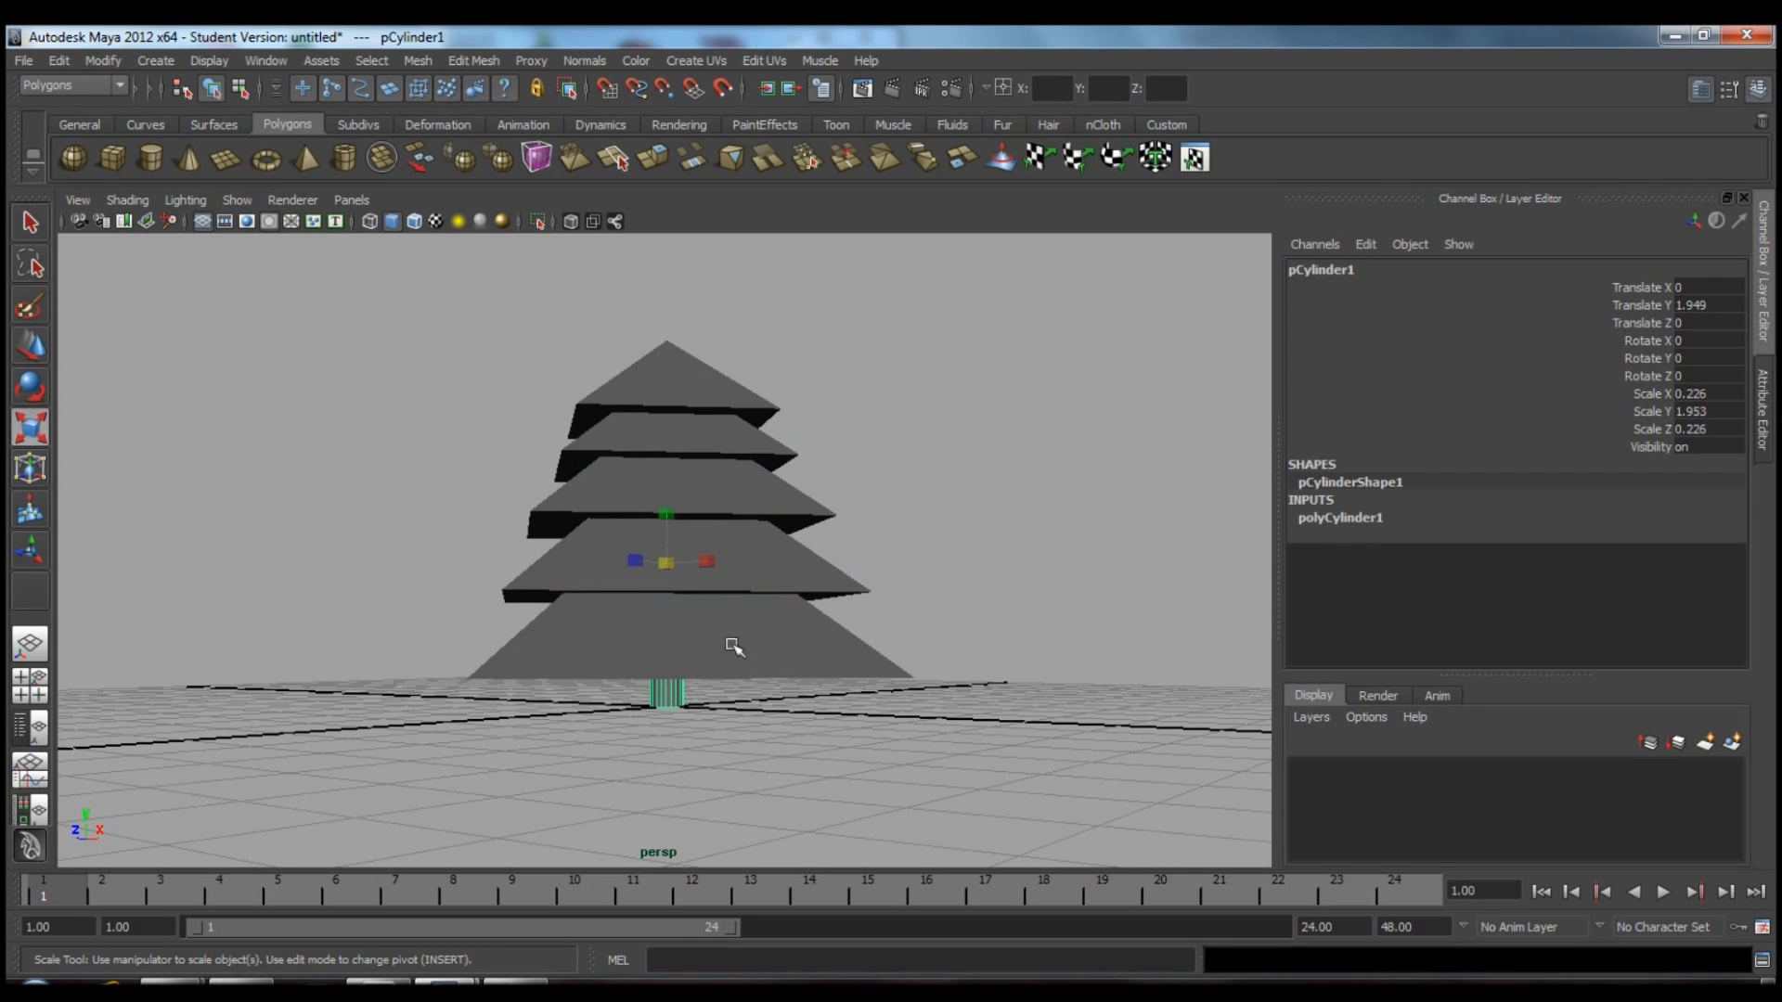
mouse_move(903, 402)
alt+mouse_down()
mouse_move(863, 421)
mouse_move(874, 381)
mouse_move(966, 390)
mouse_move(843, 390)
mouse_move(882, 394)
alt+mouse_up()
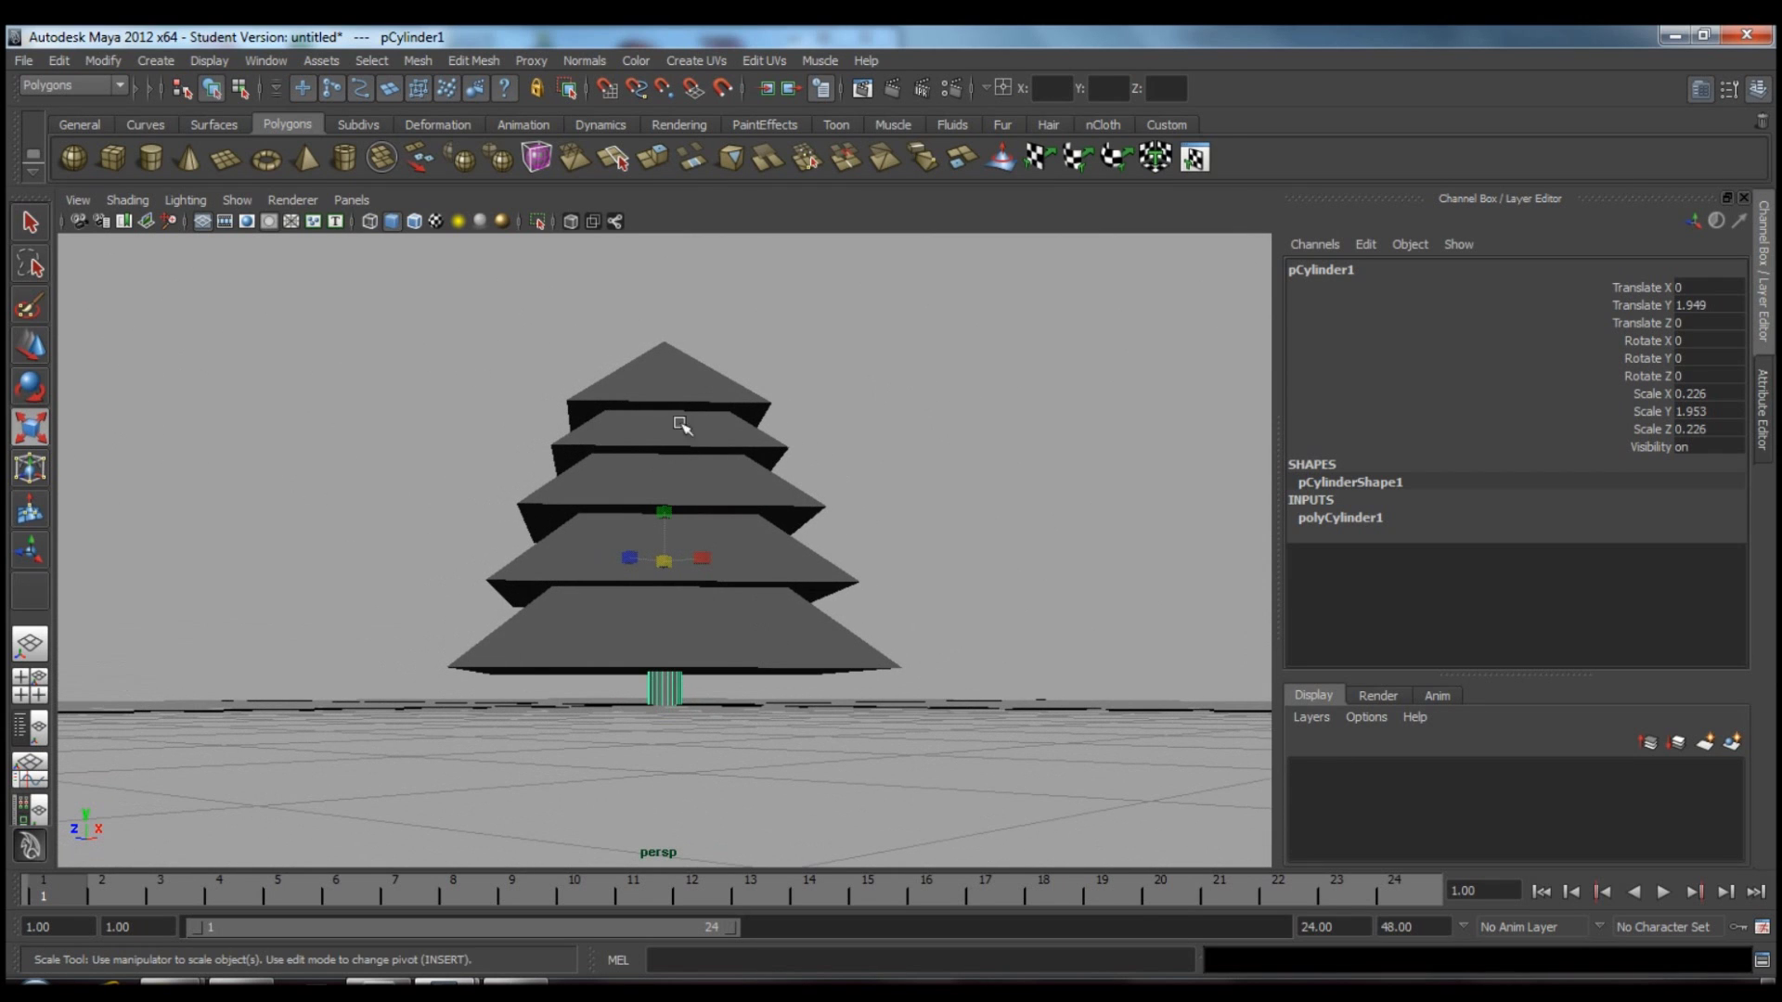
Parent the top pyramid to the trunk cylinder.
click(672, 388)
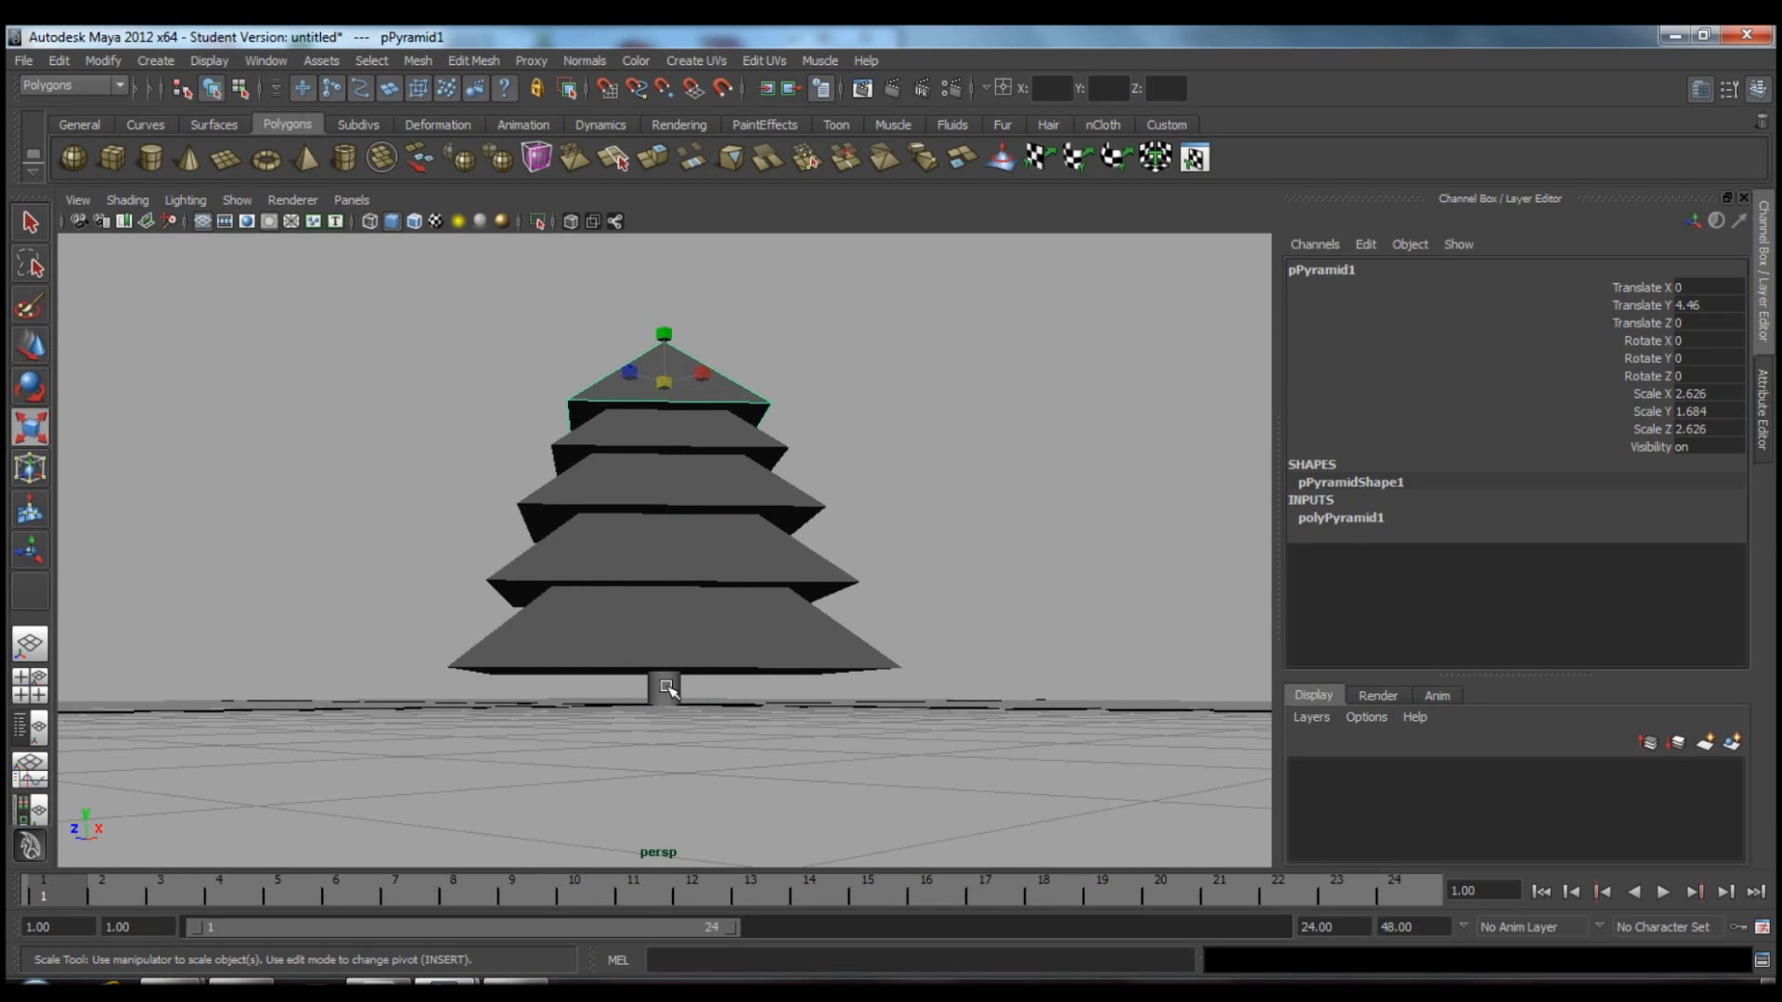
click(666, 688)
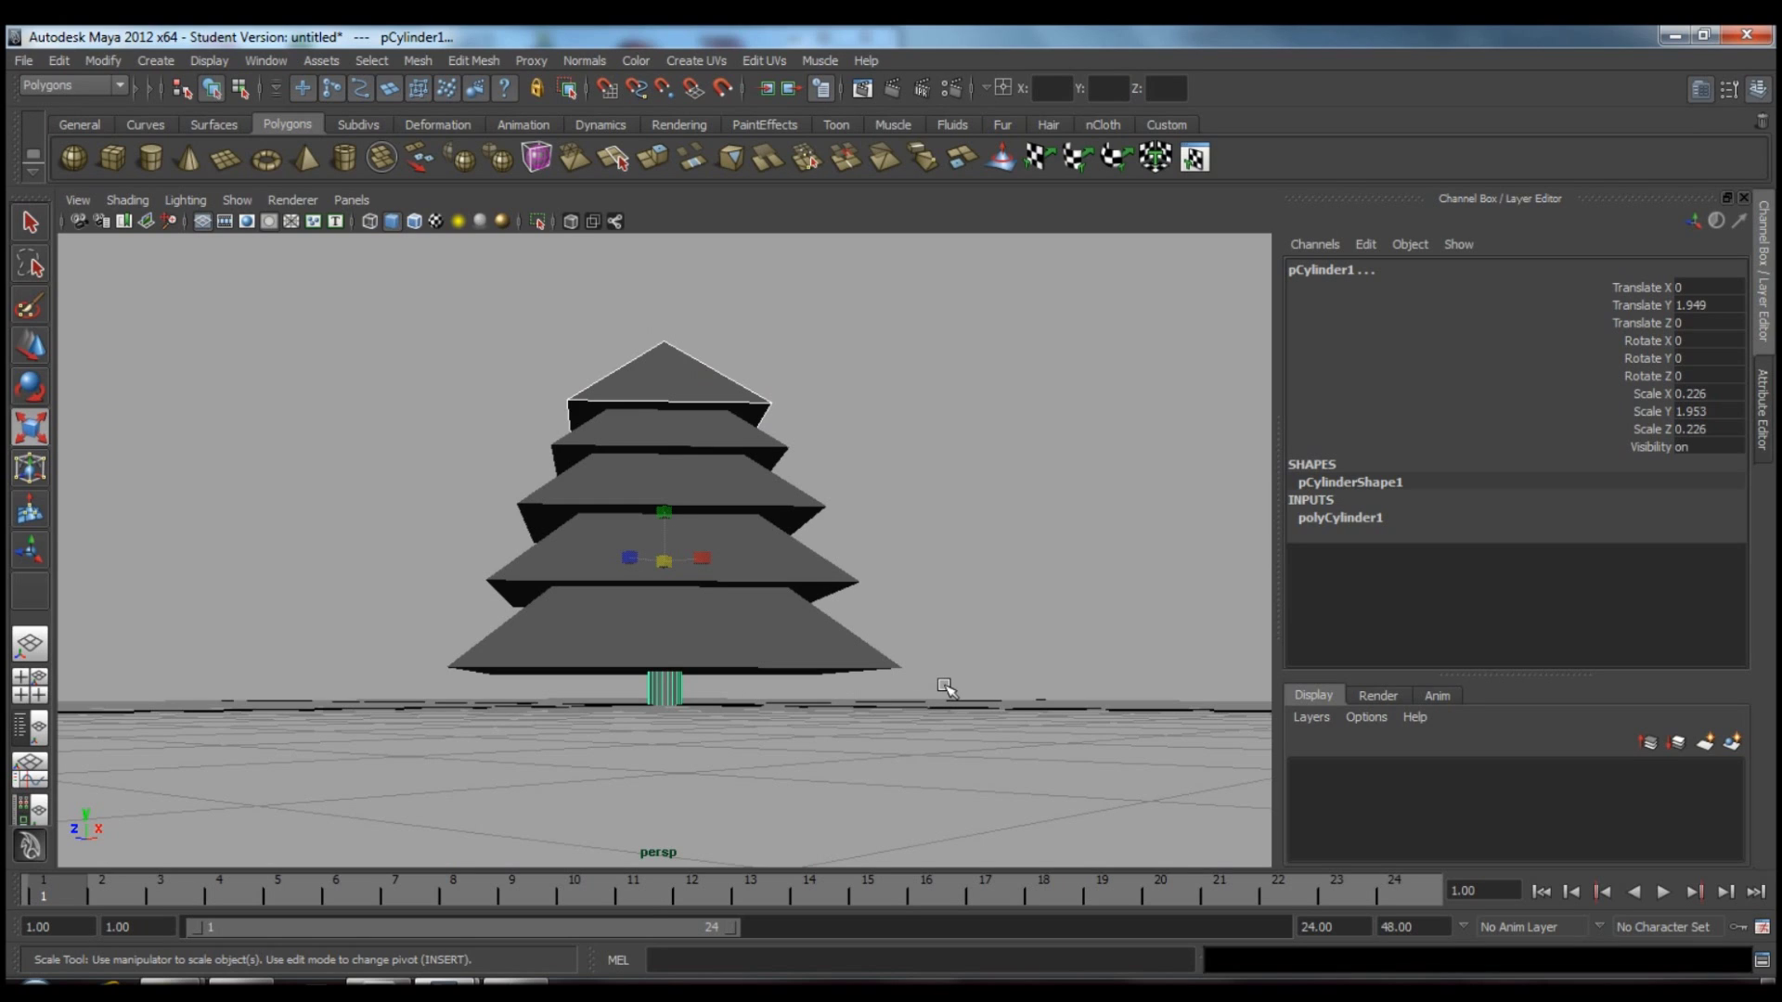
key(p)
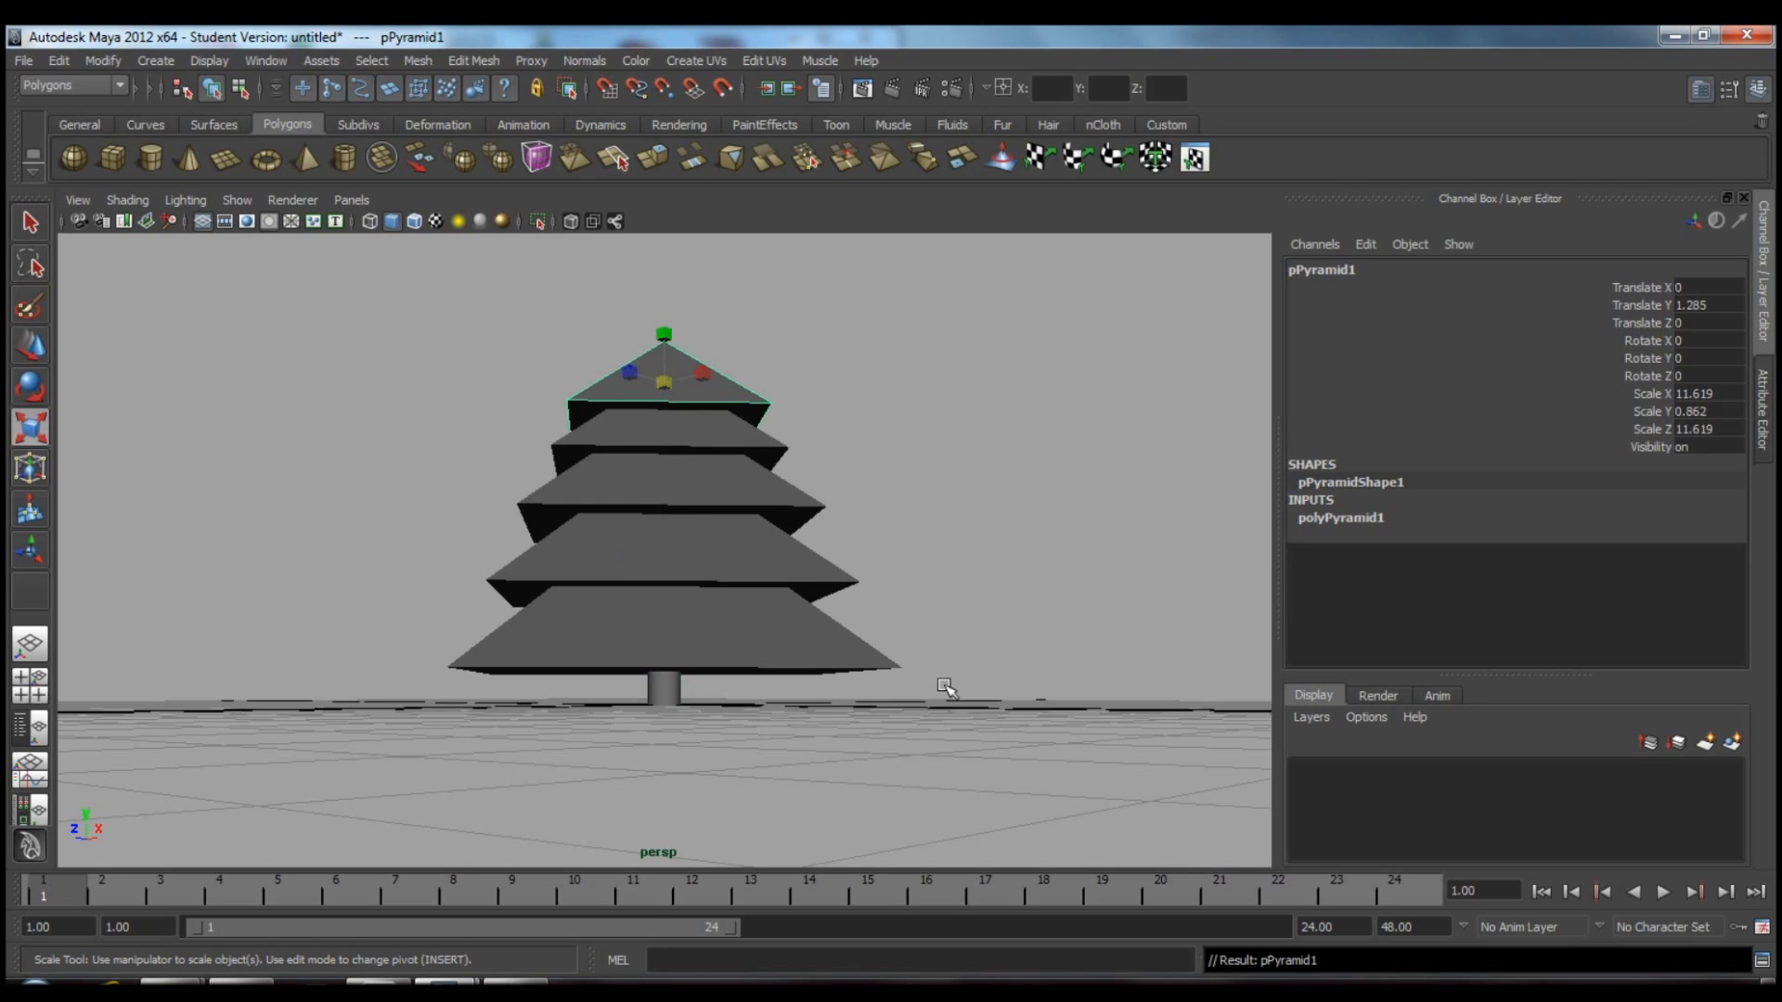
Test the parenting by moving the trunk about 4.708 units along Z, and undo the move.
click(665, 692)
click(32, 343)
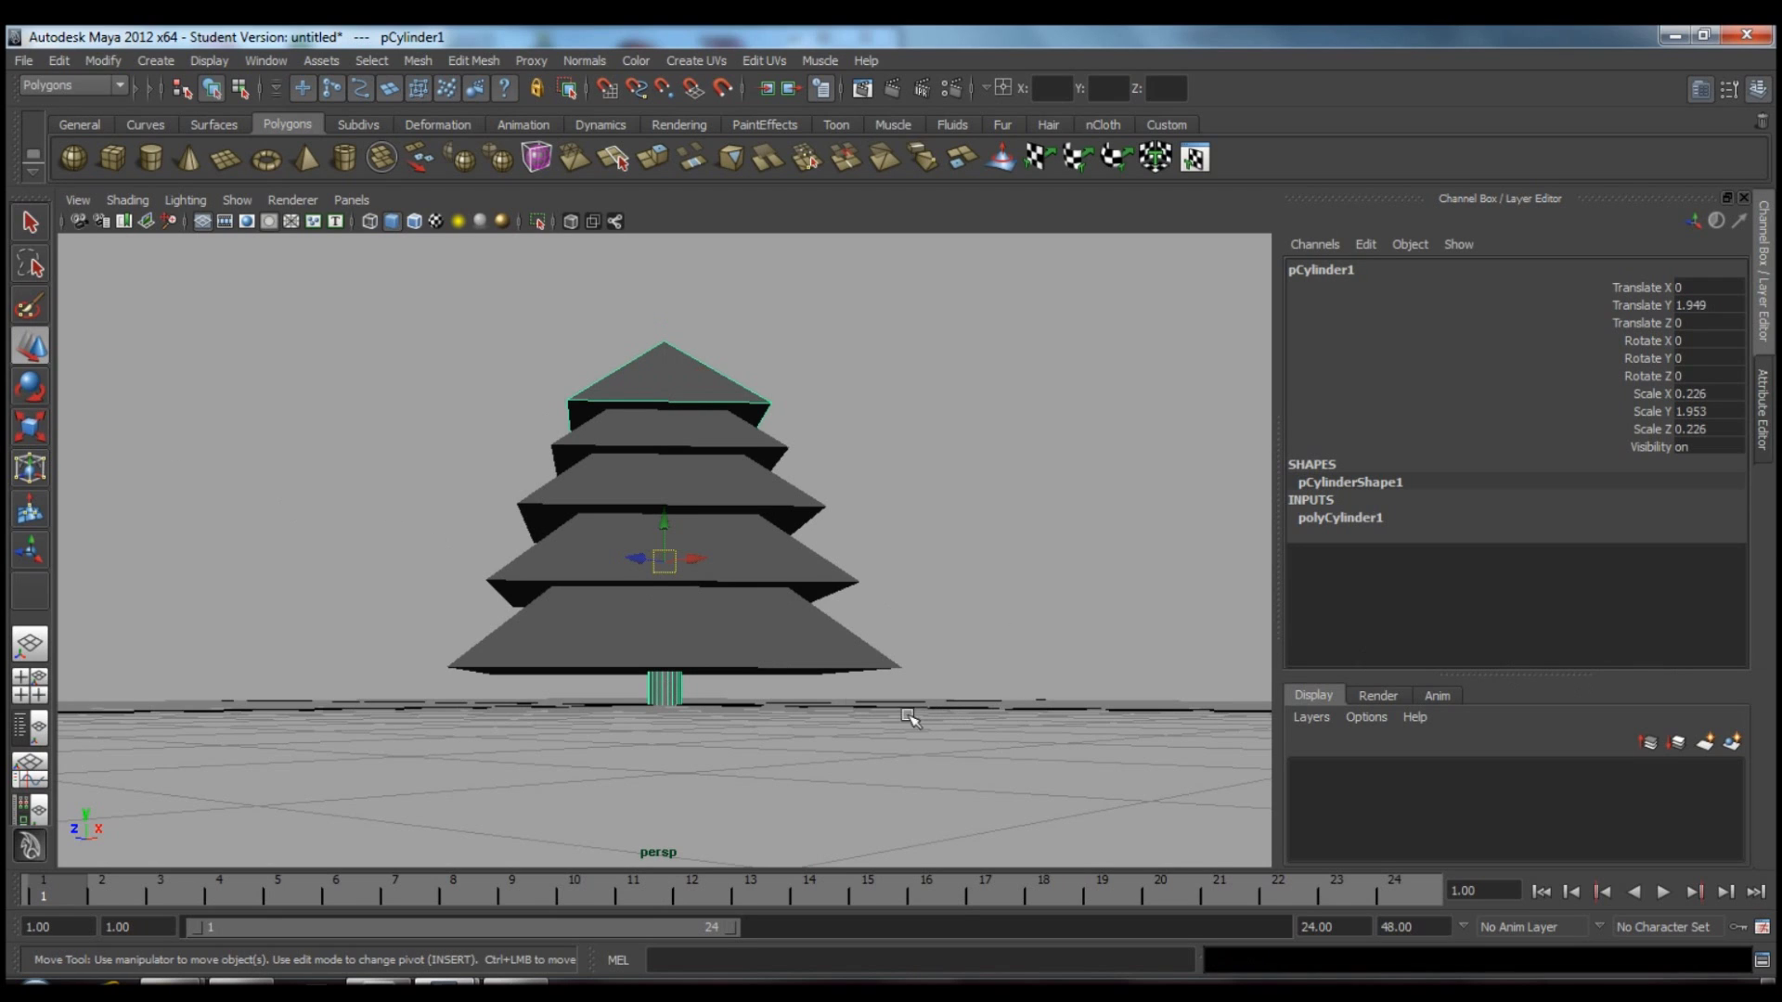
drag(639, 564, 334, 570)
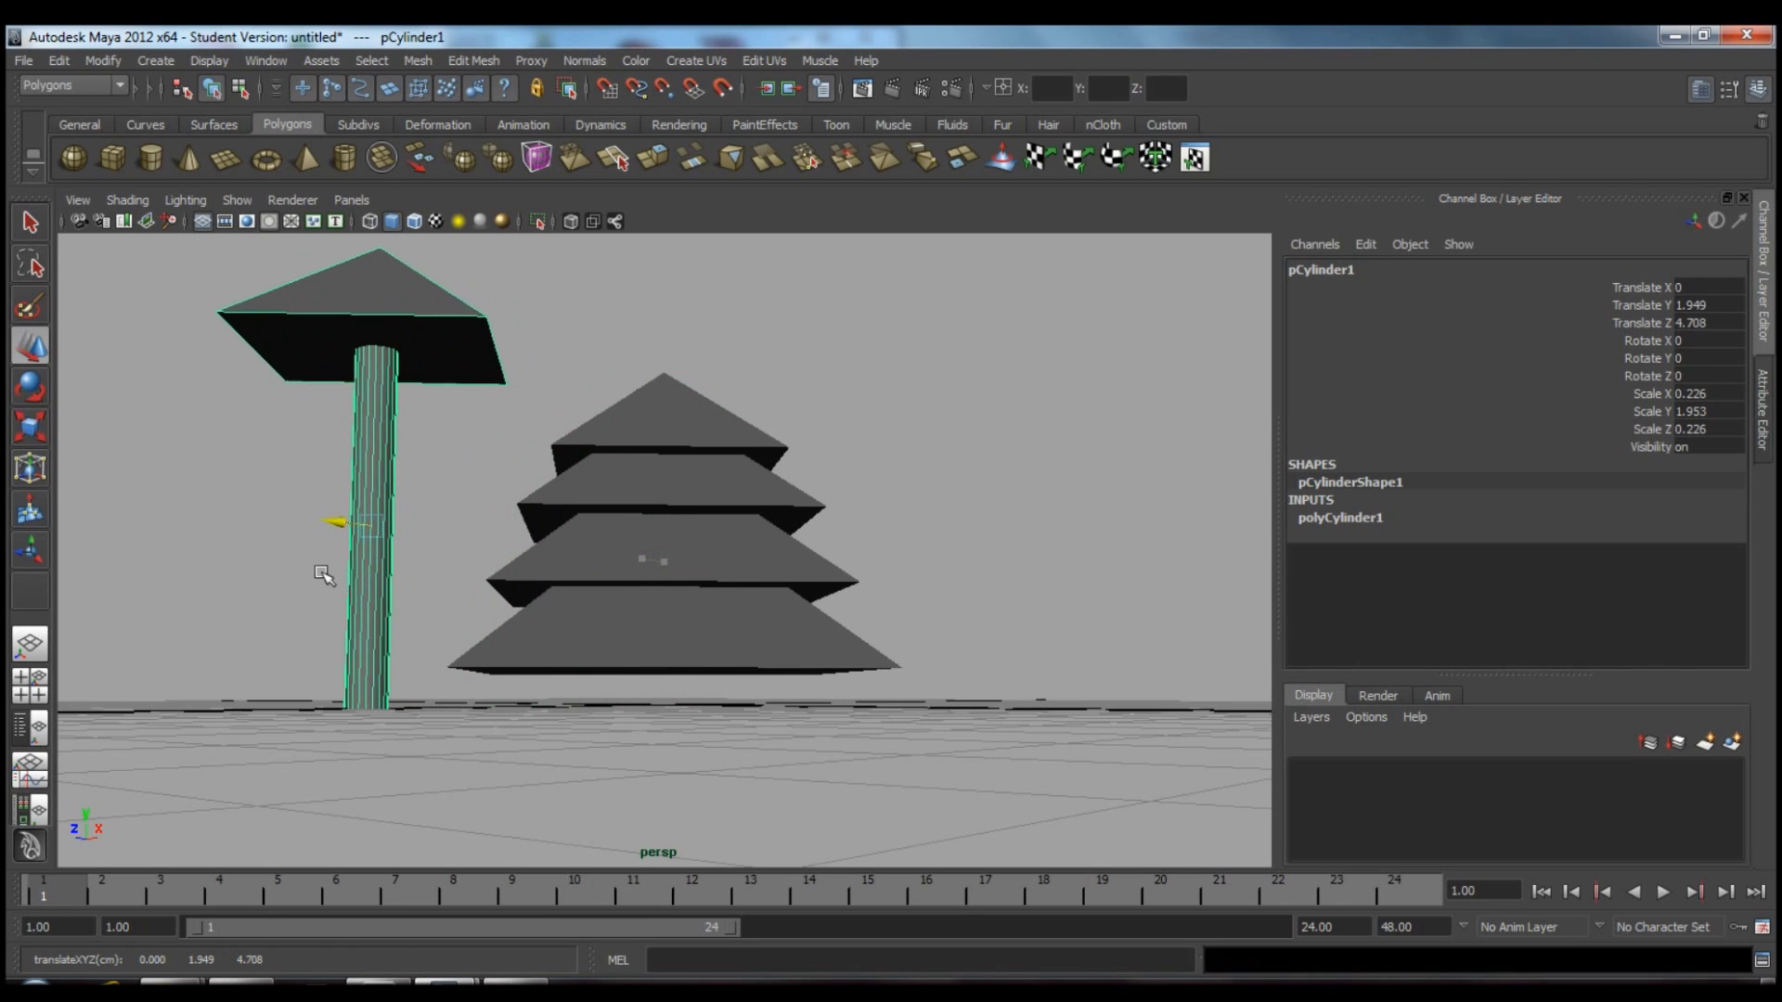
key(ctrl+z)
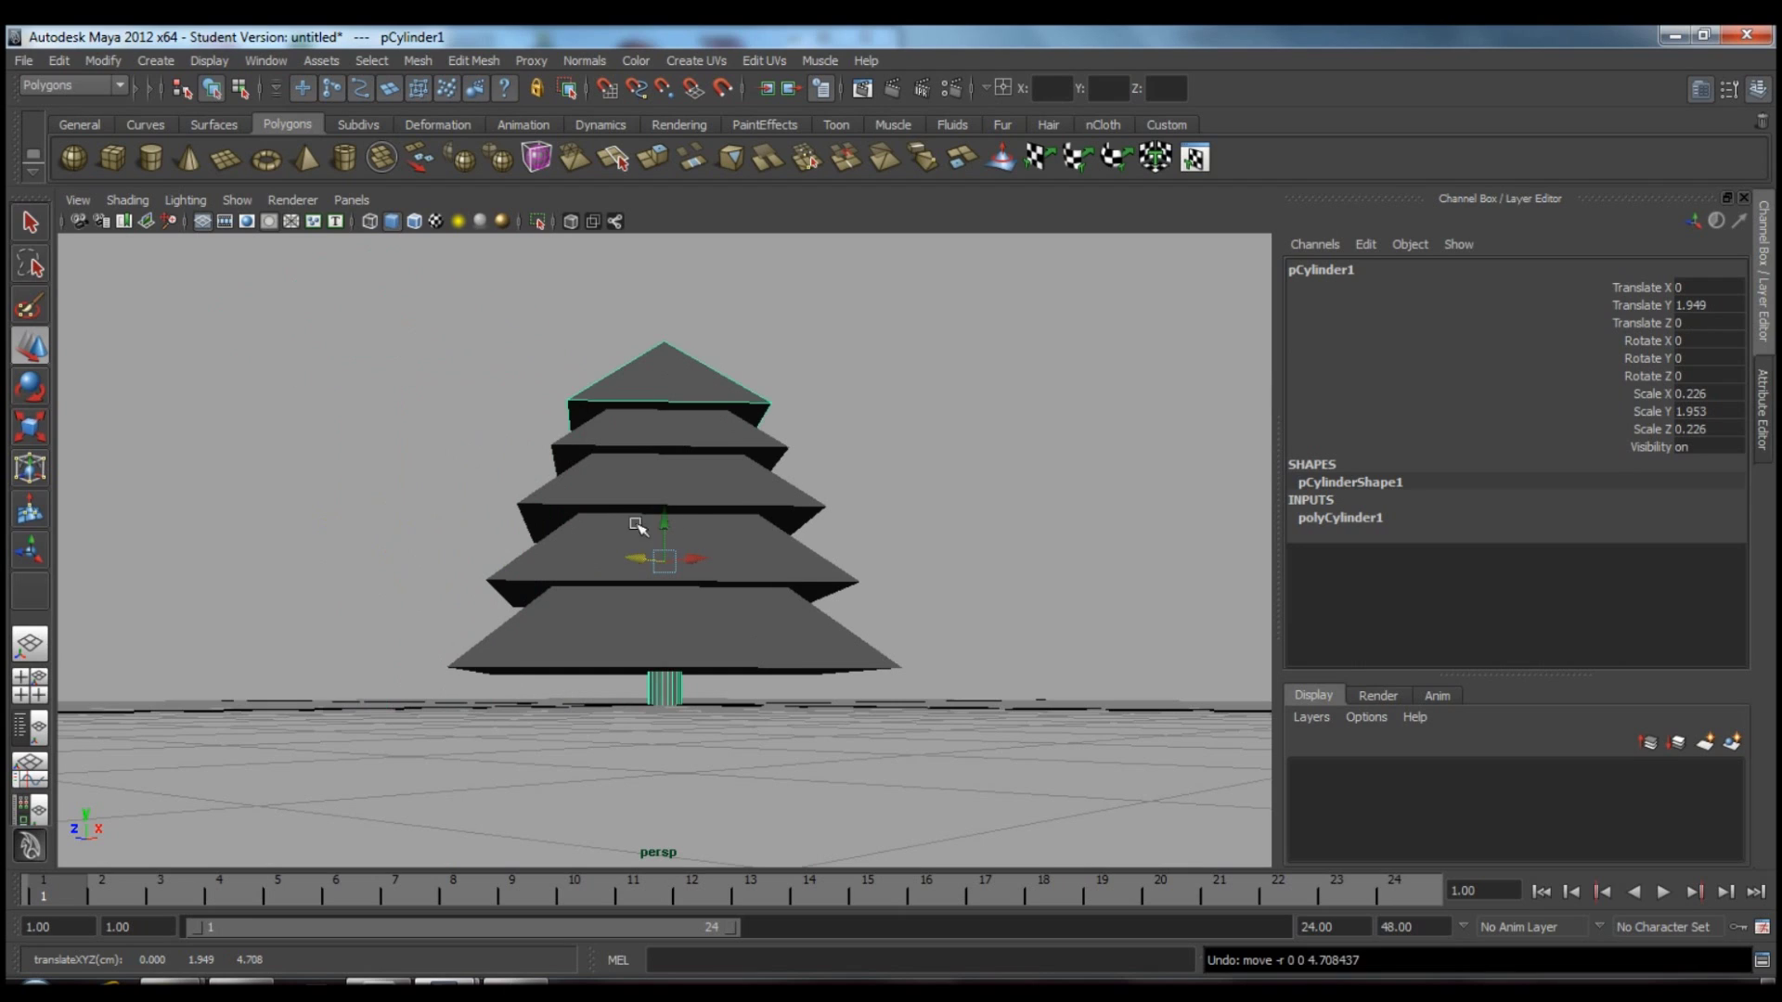
Parent the second and third pyramid tiers from the top to the trunk, one after the other.
click(719, 438)
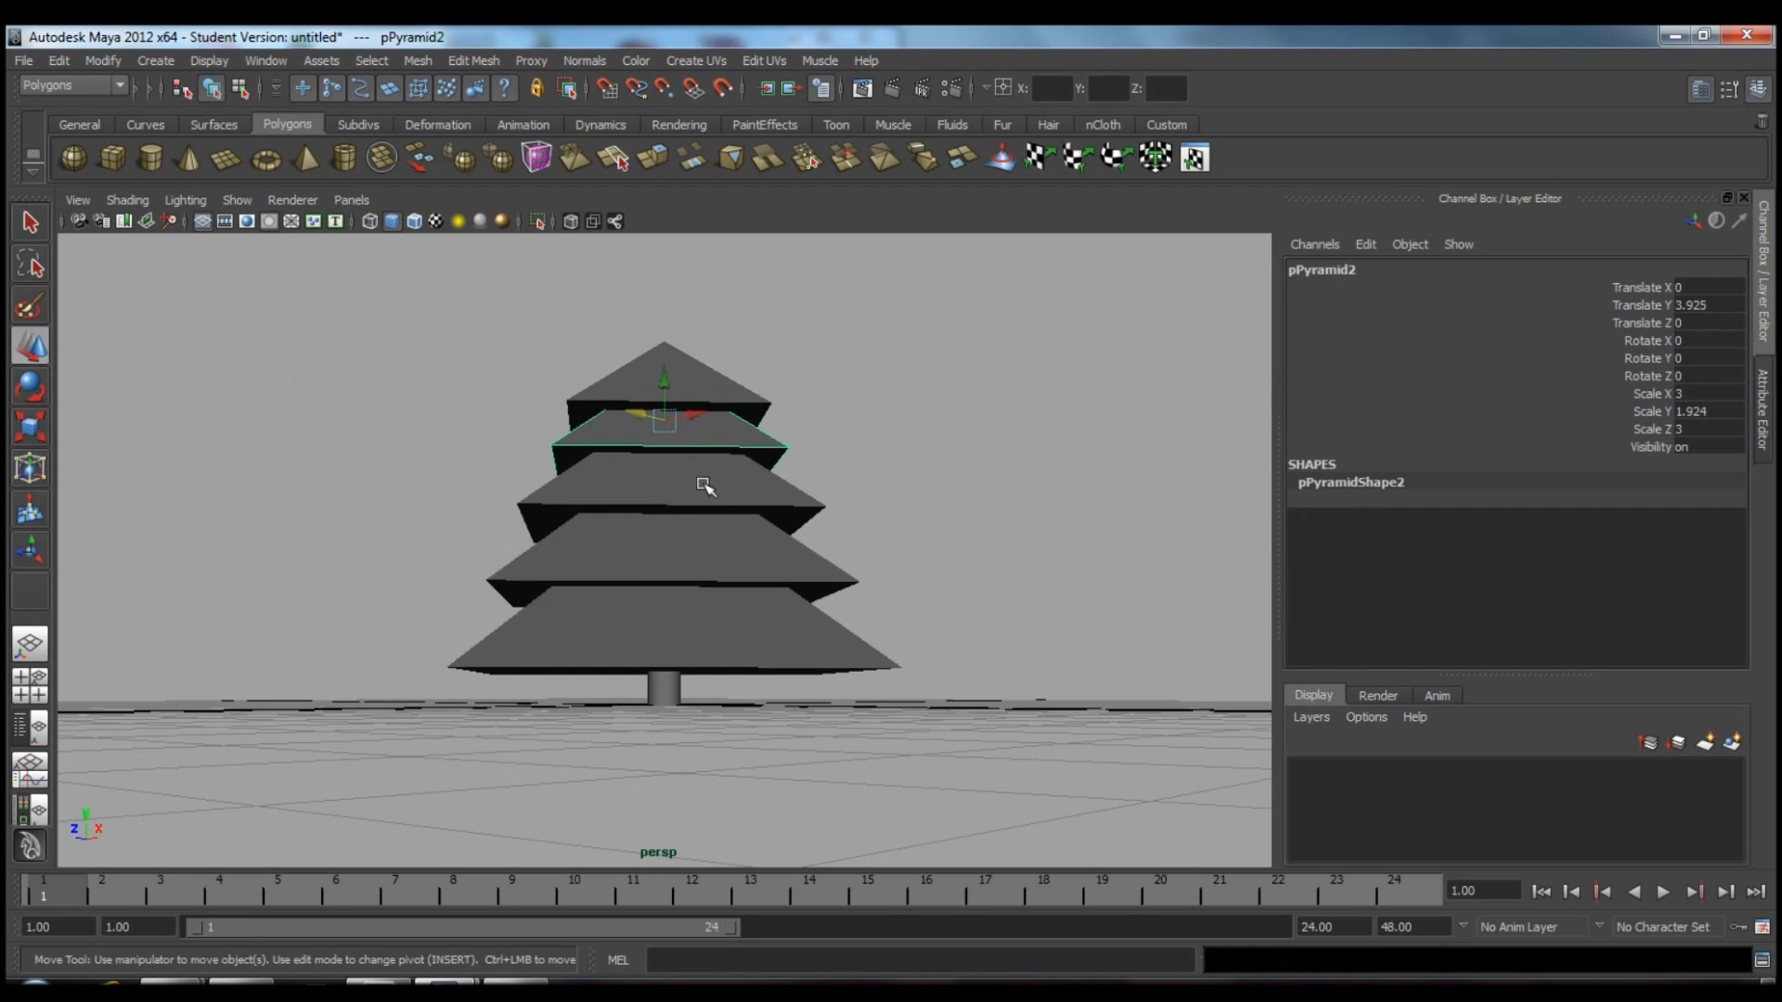
shift+click(664, 685)
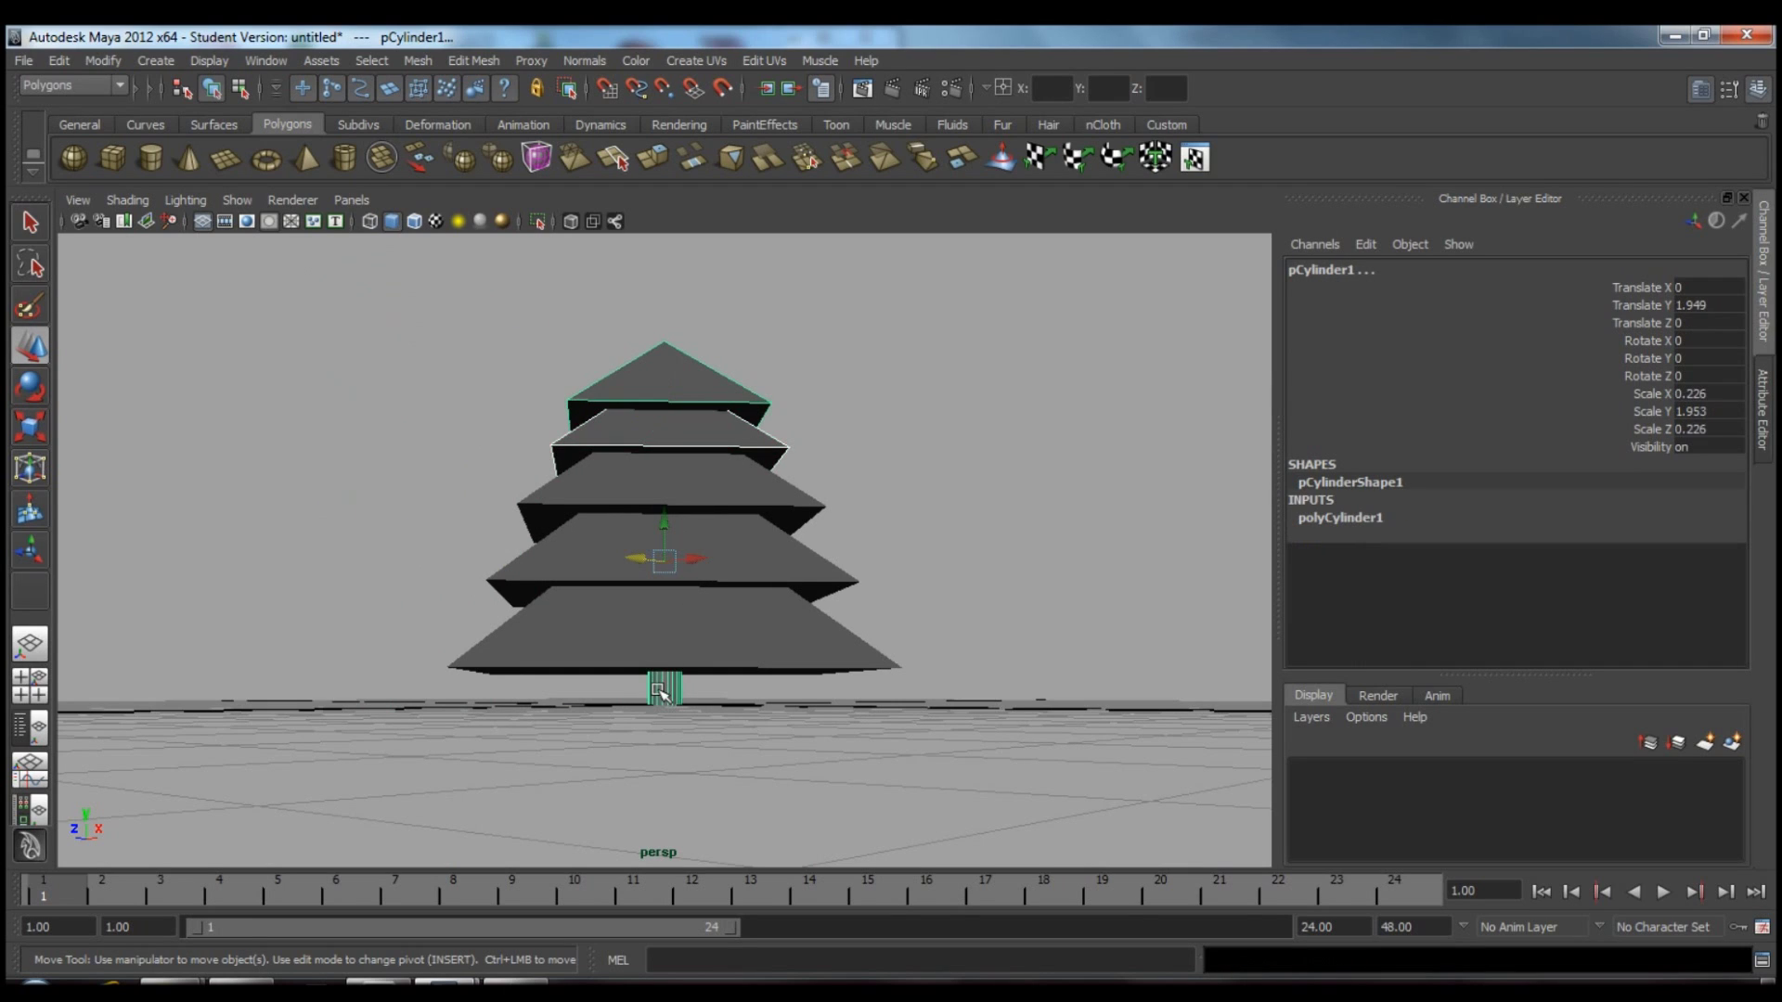
key(p)
click(726, 492)
shift+click(664, 688)
key(p)
Parent the fourth pyramid tier from the top and the lowest tier to the trunk, one after the other.
click(717, 566)
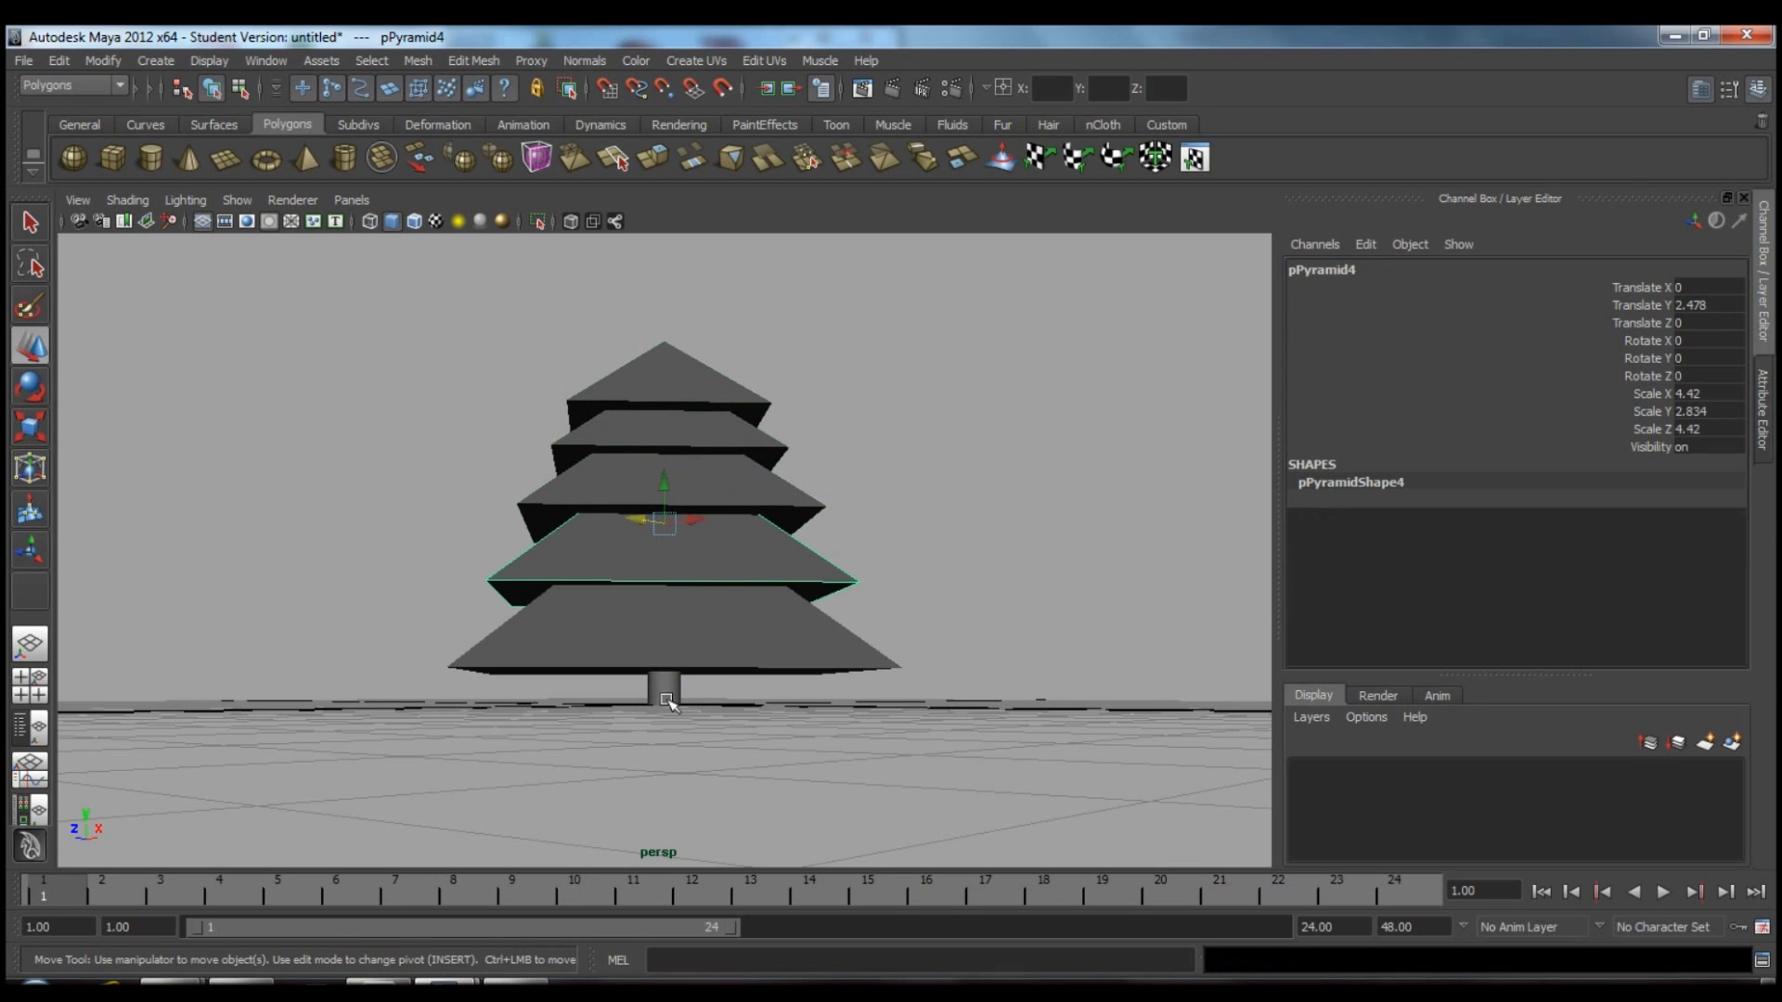
shift+click(664, 691)
key(p)
click(710, 643)
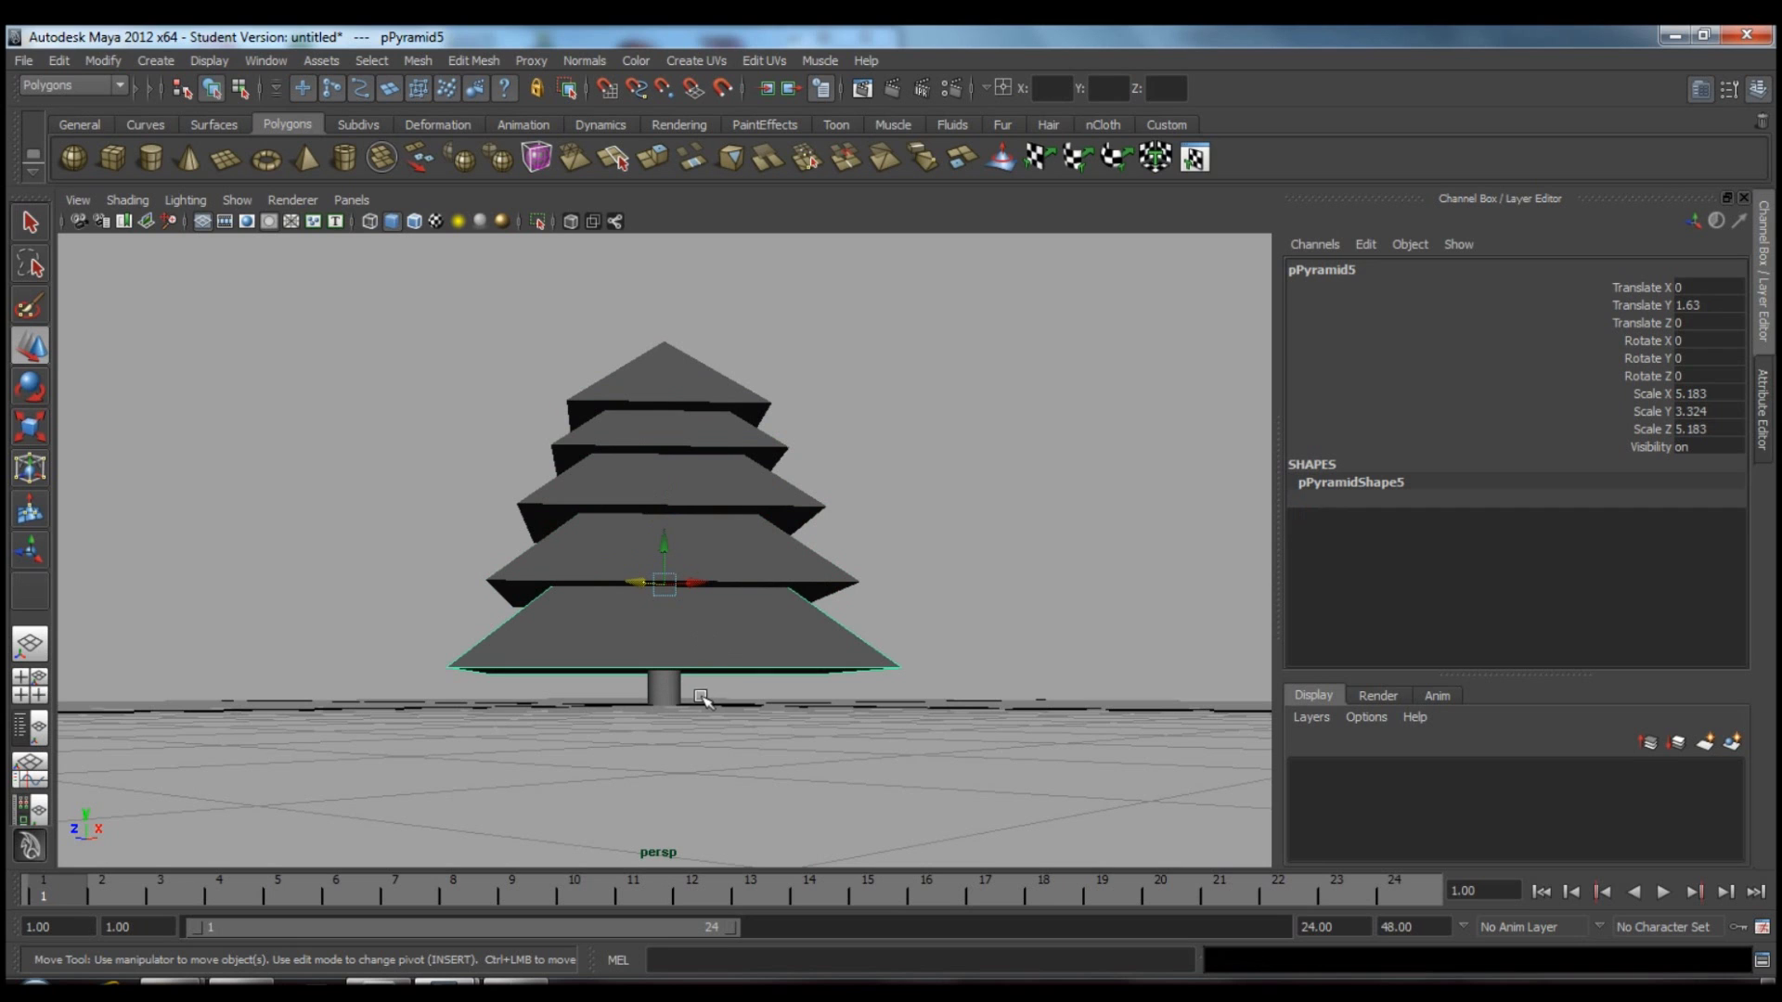
shift+click(664, 691)
key(p)
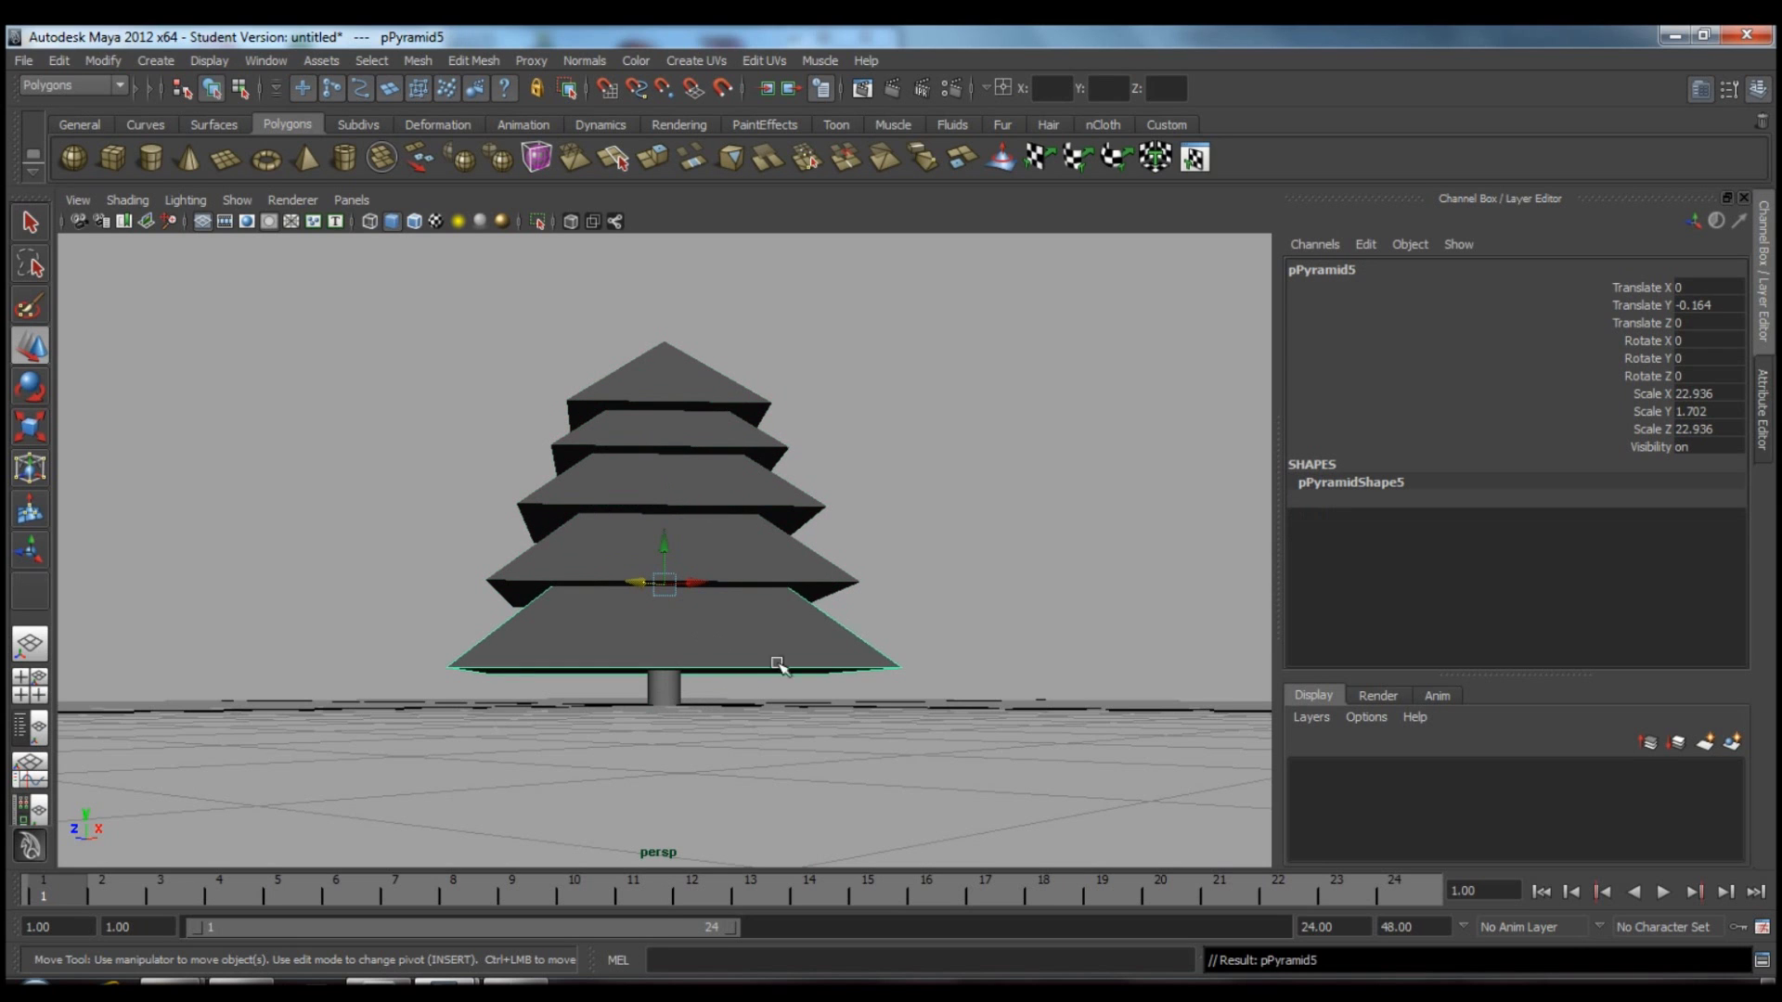
Duplicate the whole tree by its trunk and move the copy about 7.637 units along Z.
alt+drag(877, 621, 868, 621)
click(677, 693)
alt+drag(893, 709, 783, 584)
alt+right_drag(783, 584, 931, 595)
alt+drag(966, 604, 892, 609)
alt+right_drag(892, 609, 784, 529)
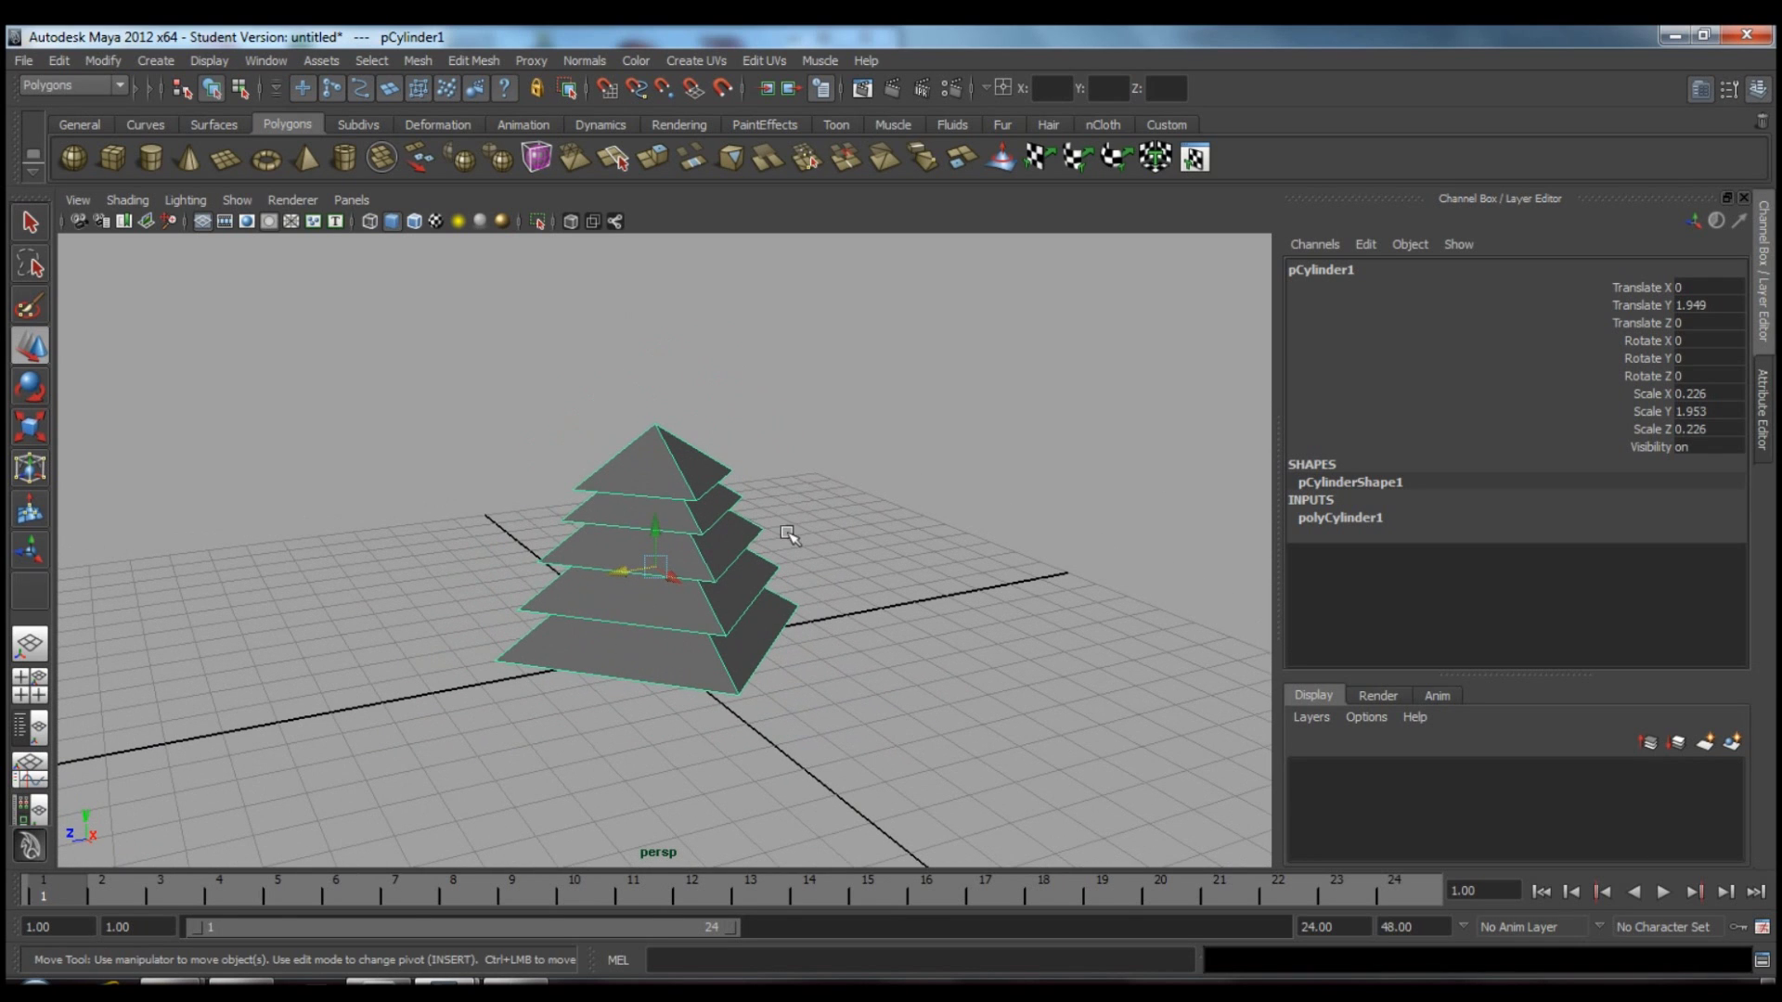
key(ctrl+d)
drag(629, 575, 756, 692)
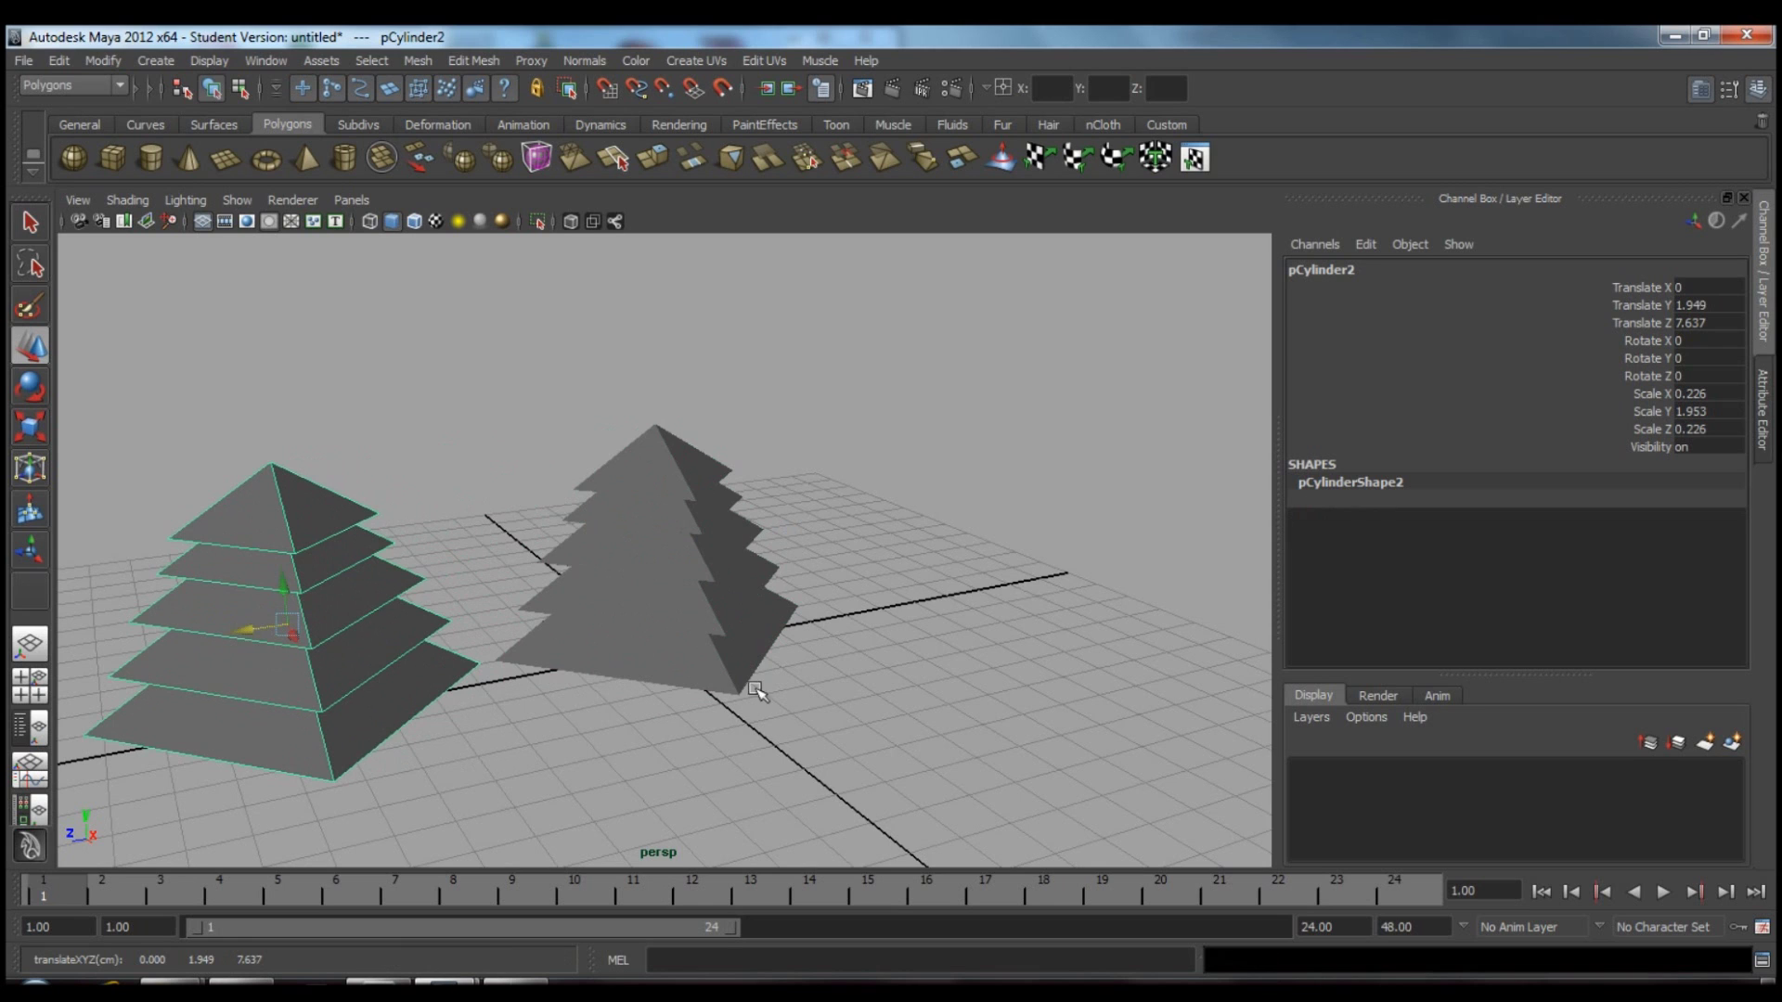
Check the original tree's selection through its trunk, and move the copied tree farther away by its own trunk.
alt+drag(642, 732, 668, 629)
click(669, 628)
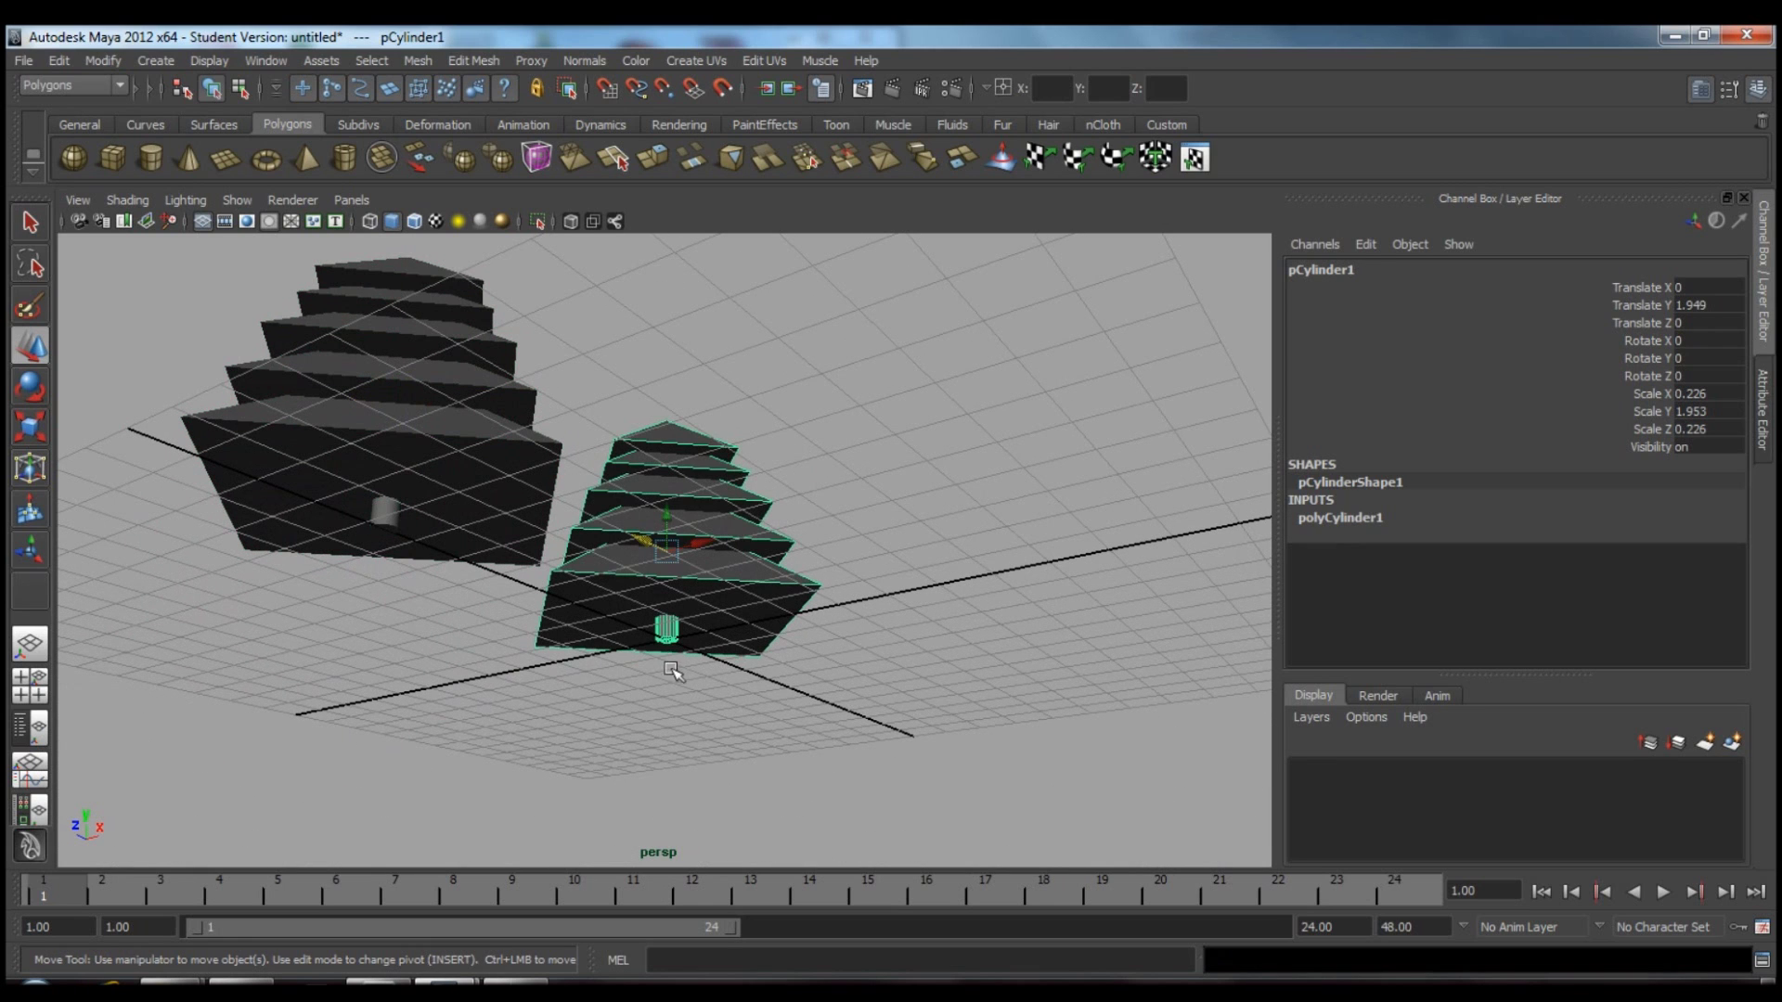
click(369, 533)
alt+drag(369, 534, 588, 568)
drag(477, 517, 284, 612)
click(314, 554)
click(463, 628)
Test moving the original's top pyramid away on its own and the trunk about -12.821 units along Z, and undo the moves.
click(681, 493)
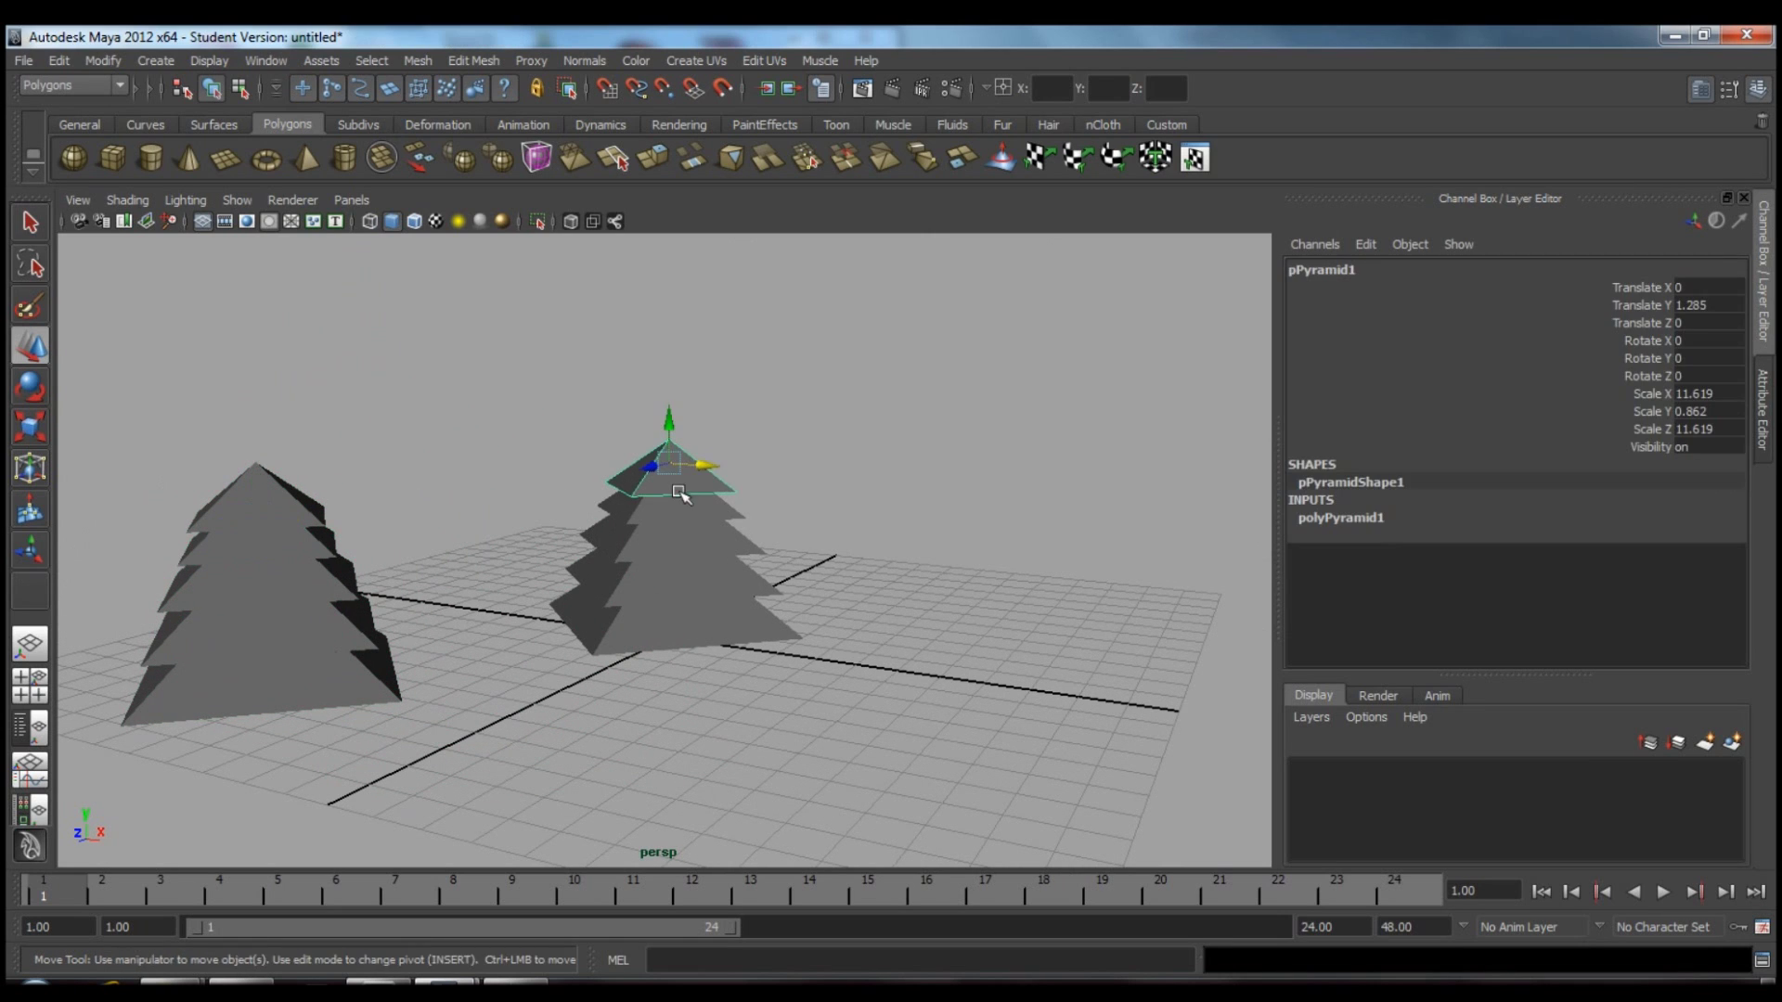
alt+right_drag(715, 481, 962, 592)
drag(708, 386, 954, 442)
alt+drag(897, 656, 739, 685)
click(663, 689)
drag(659, 552, 927, 505)
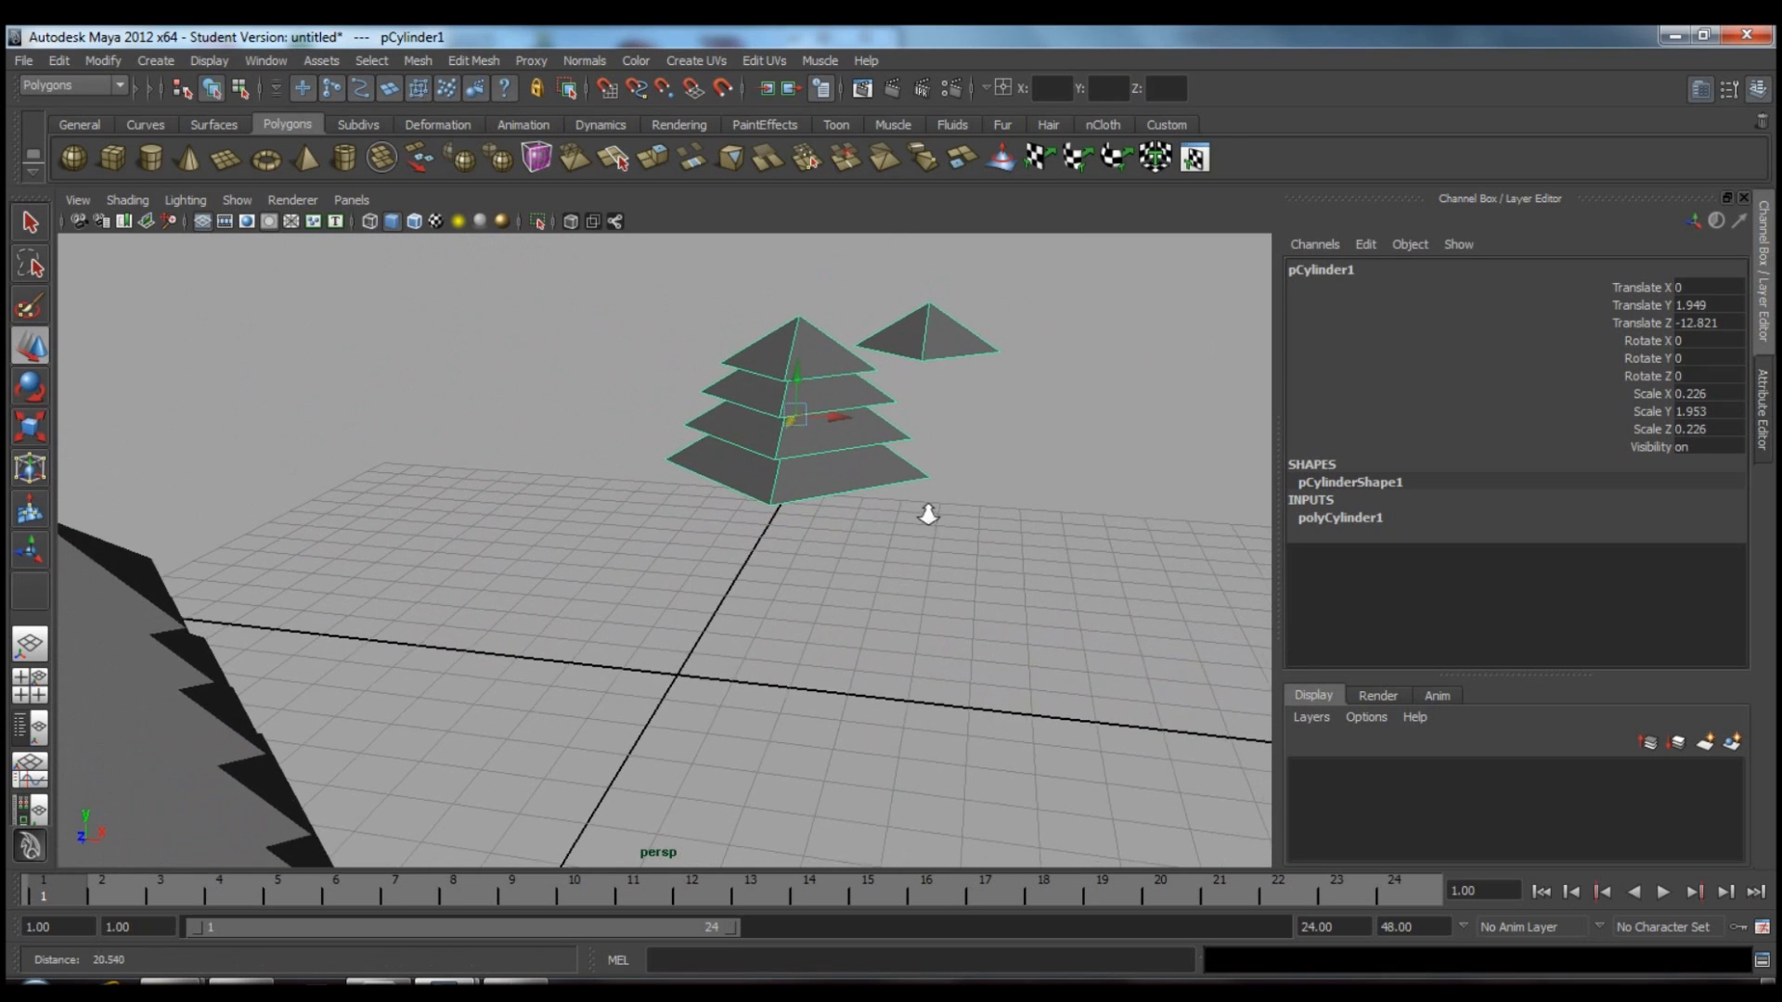
drag(803, 419, 726, 569)
key(ctrl+z)
key(ctrl+z)
key(ctrl+z)
key(ctrl+z)
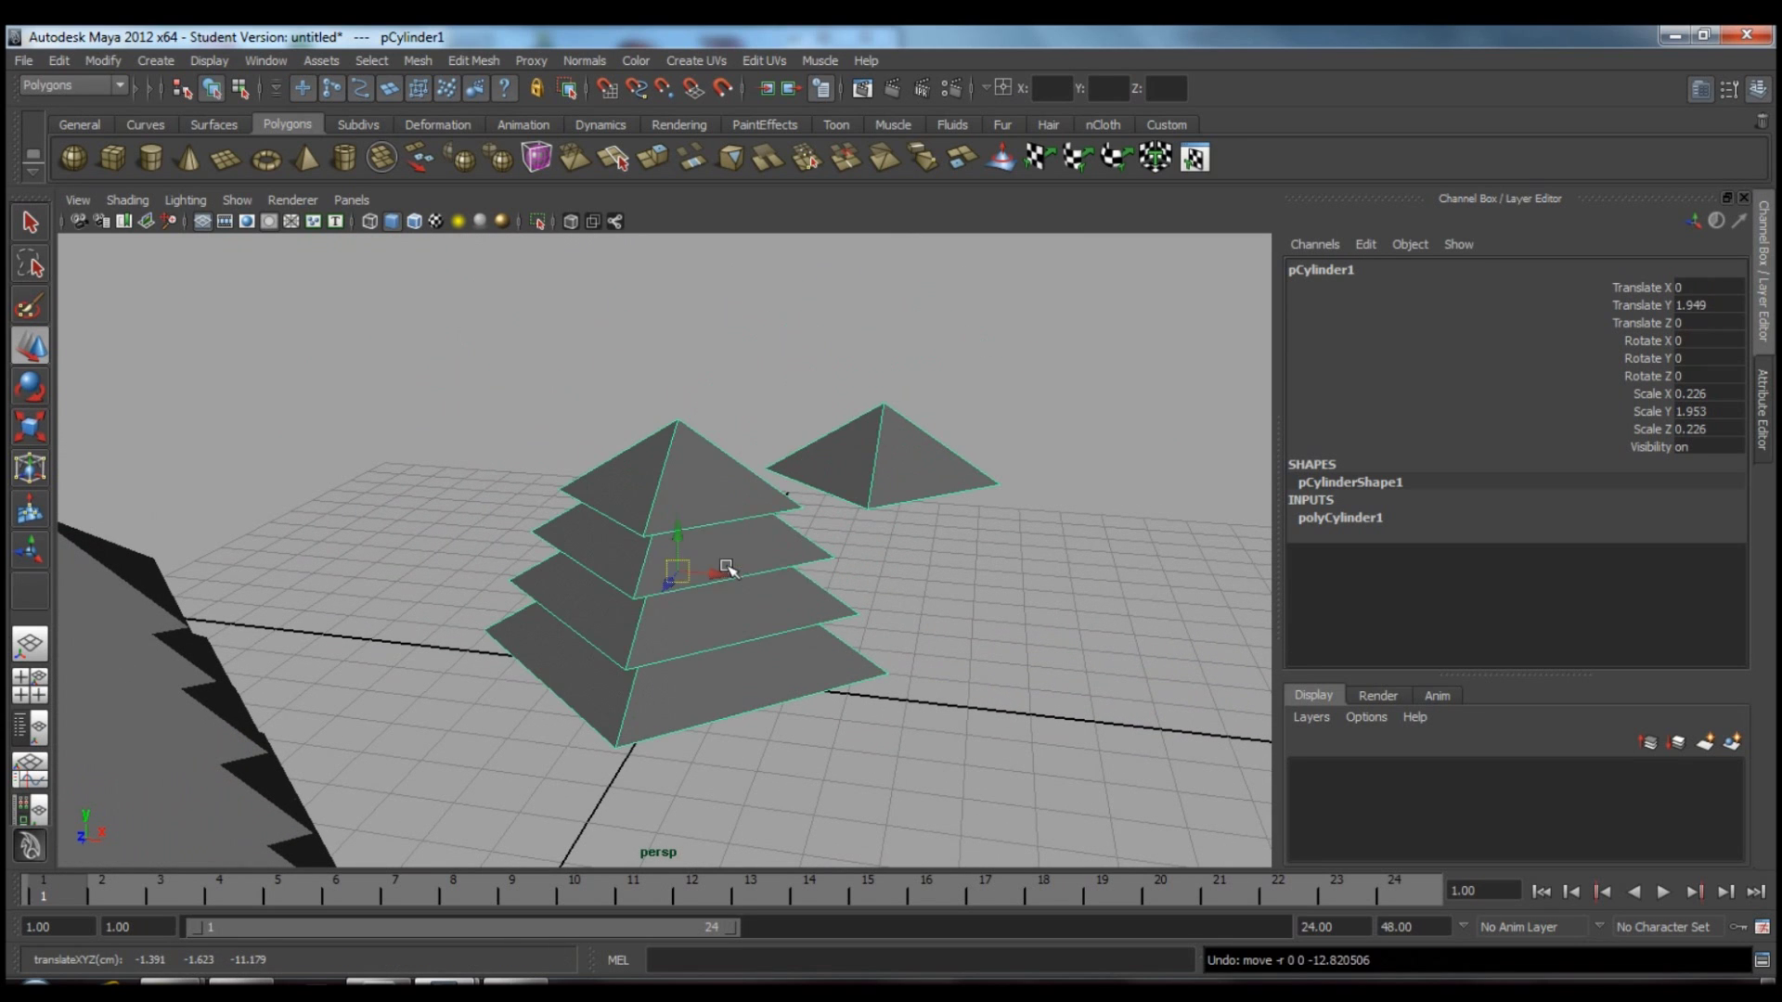
Examine the original tree up close, selecting the top pyramid and the trunk in turn to compare child and parent selection.
click(985, 554)
alt+drag(978, 541, 938, 510)
click(764, 436)
alt+drag(765, 436, 743, 647)
alt+right_drag(831, 495, 1016, 580)
alt+middle_drag(1016, 580, 918, 574)
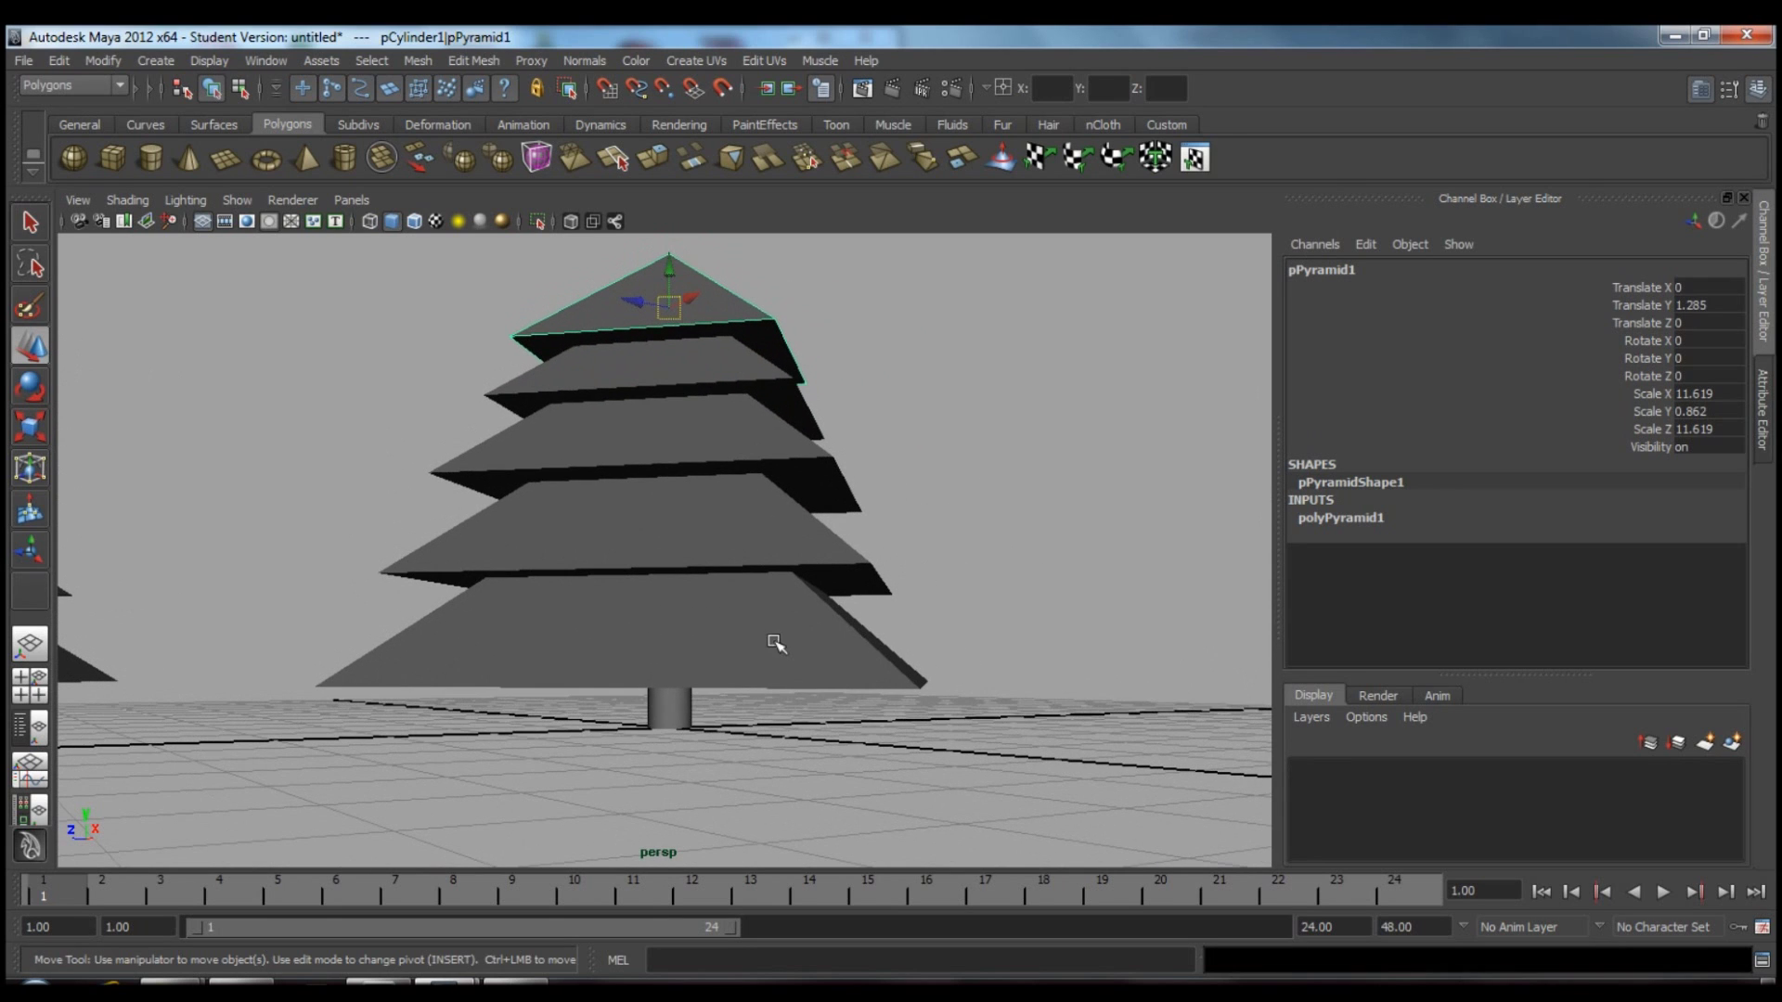
click(675, 726)
alt+drag(887, 716, 839, 683)
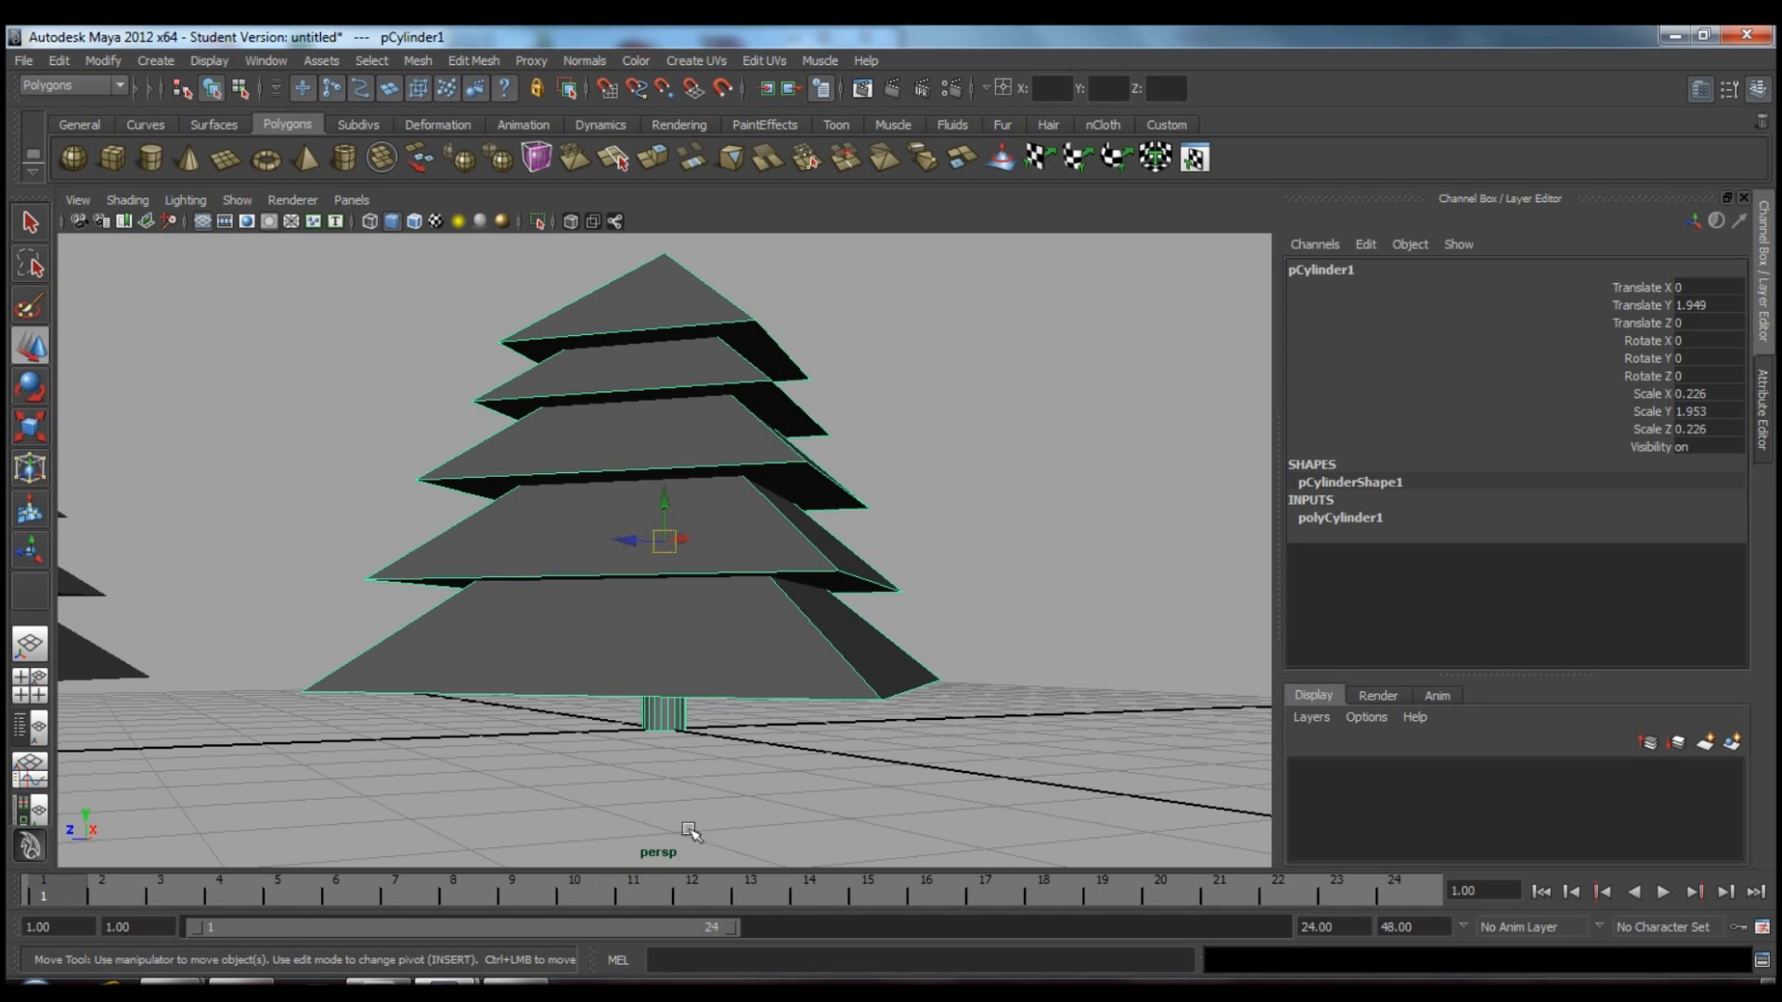
Set the animation end time to 100 and extend the playback range to cover frames 1 to 100.
click(1437, 931)
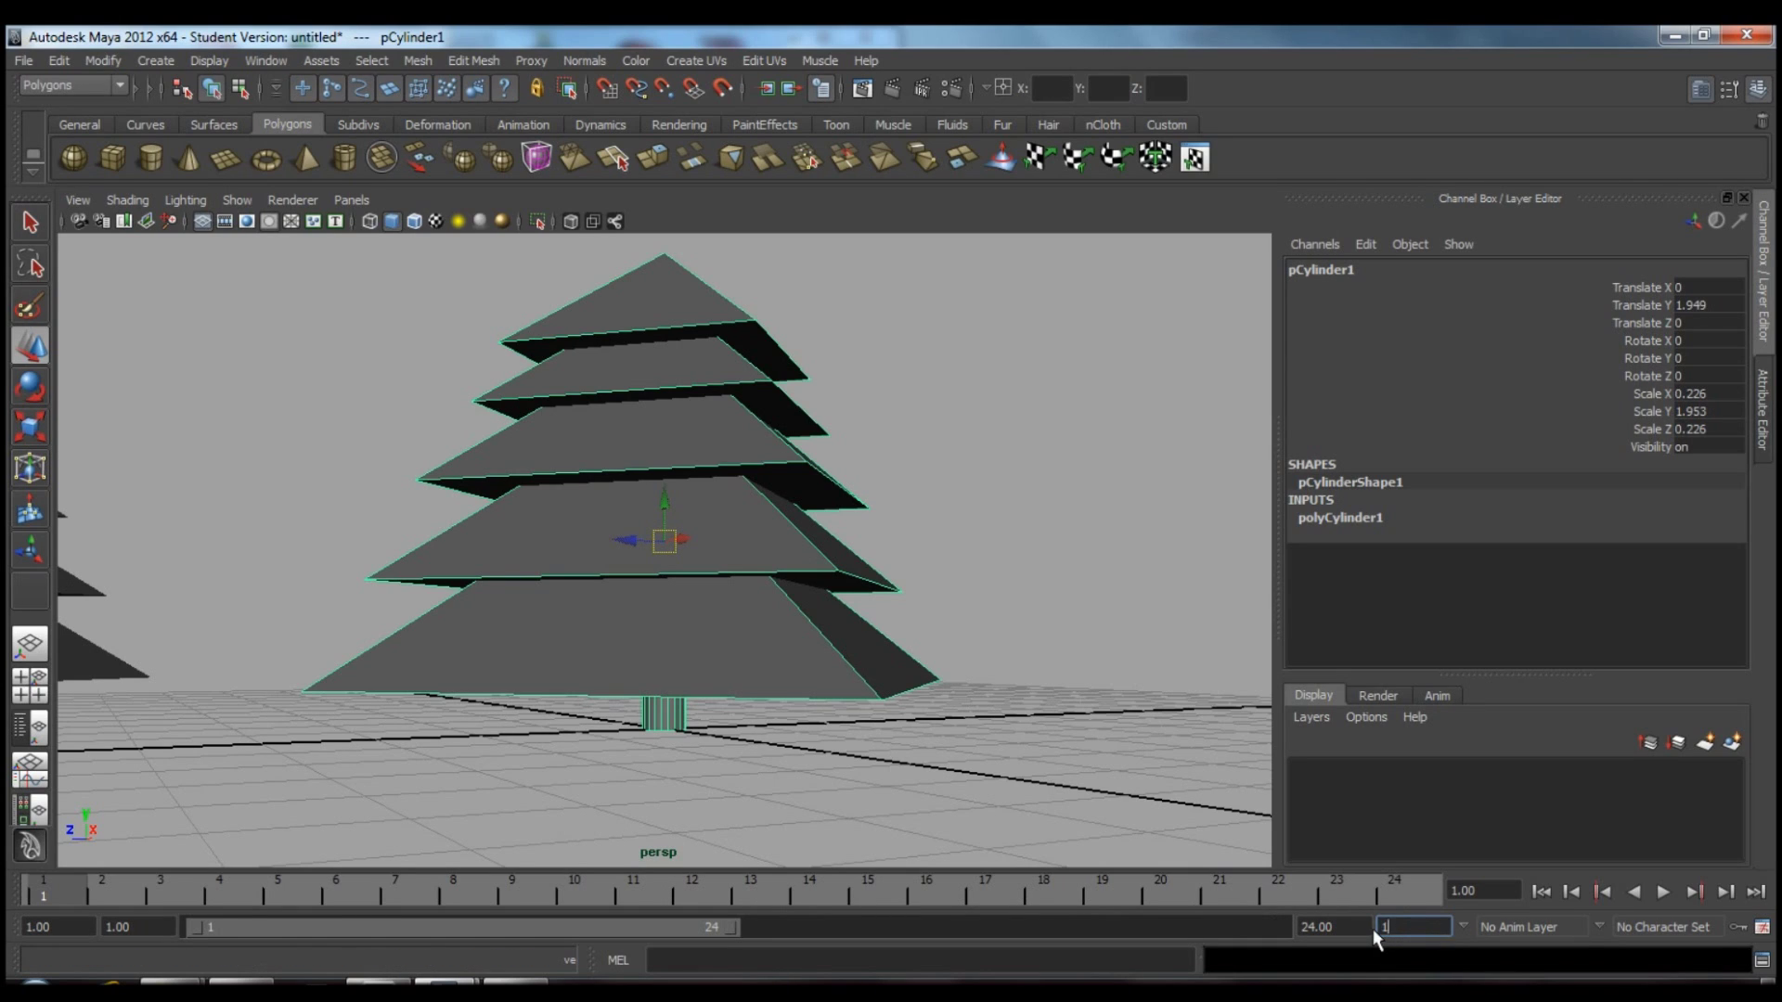
key(Return)
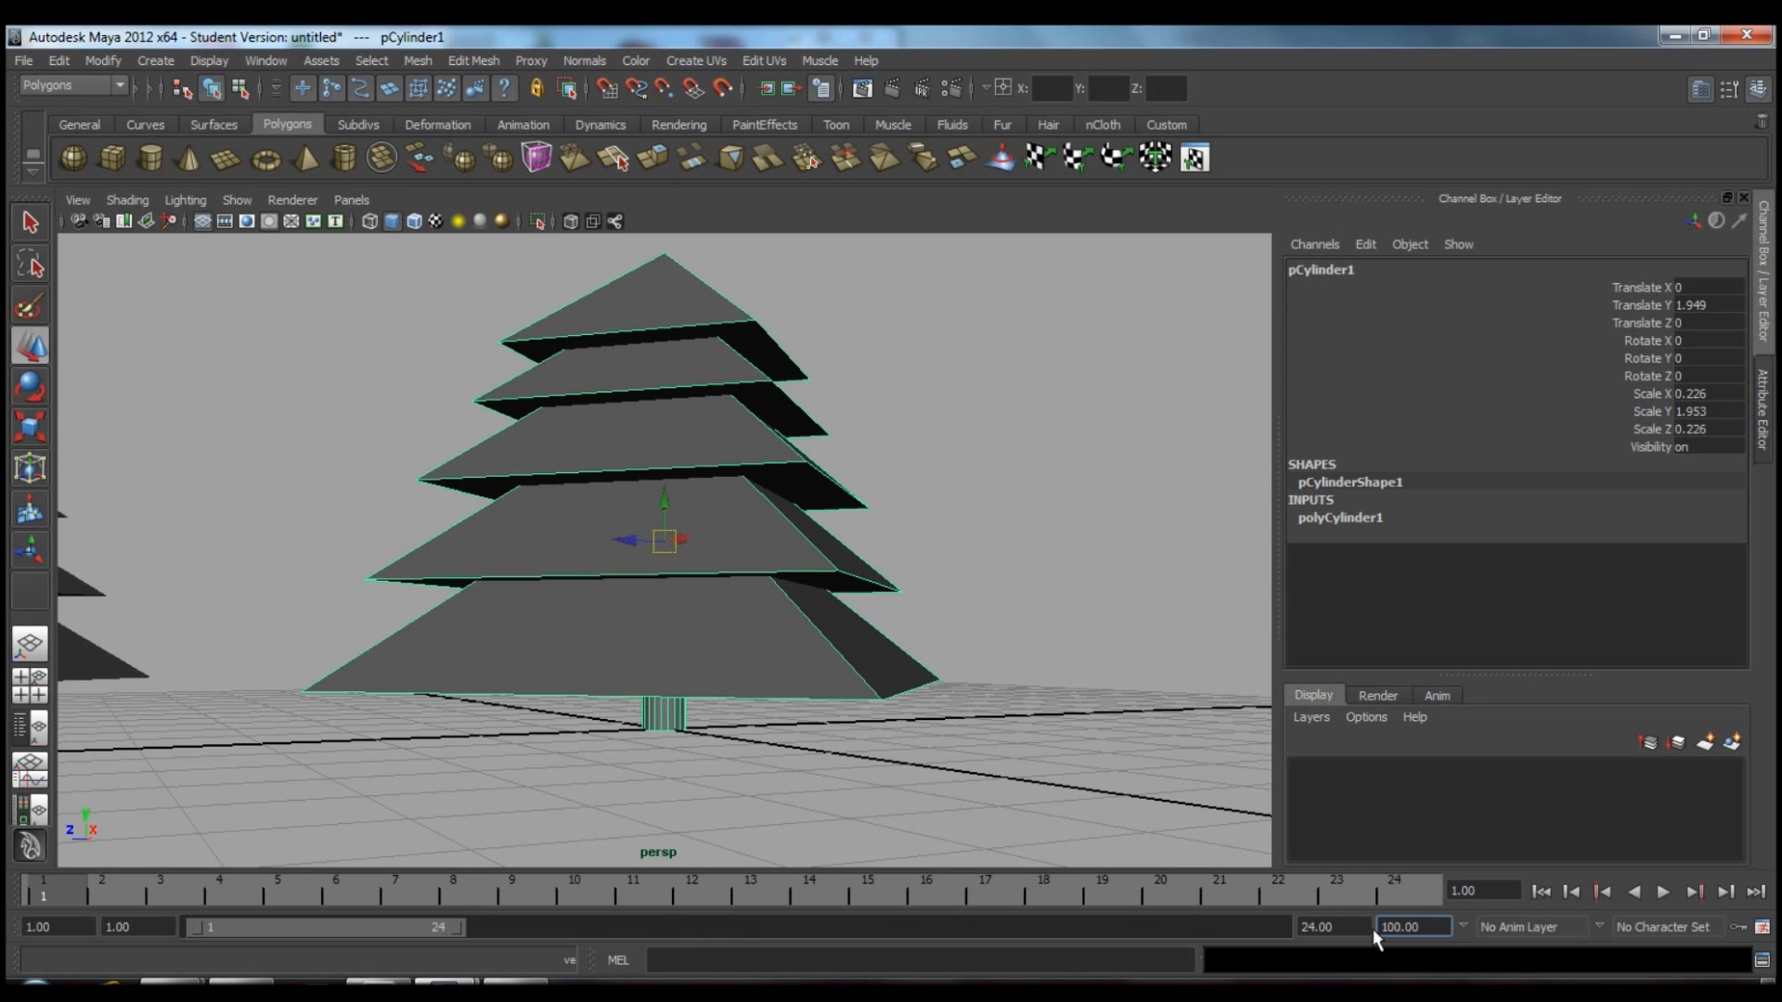
drag(459, 928, 1285, 928)
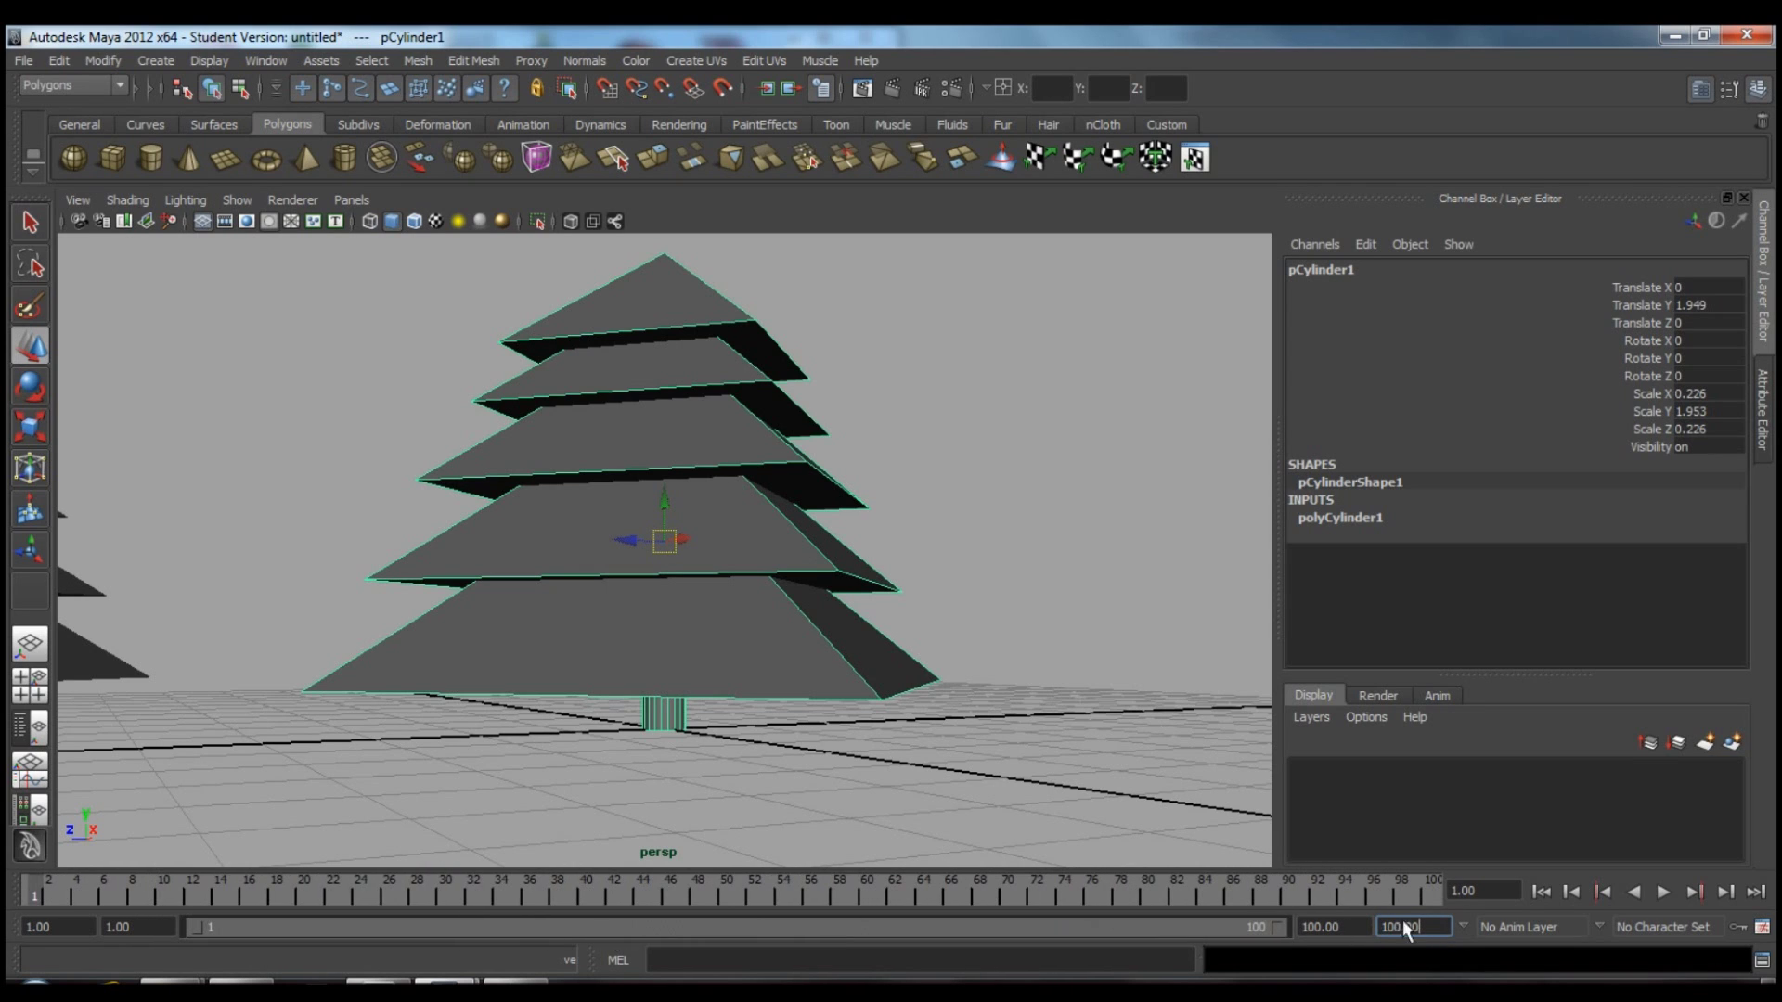
Set keyframes on the original tree's trunk in its upright pose at frames 1 and 100.
alt+right_drag(728, 663, 715, 707)
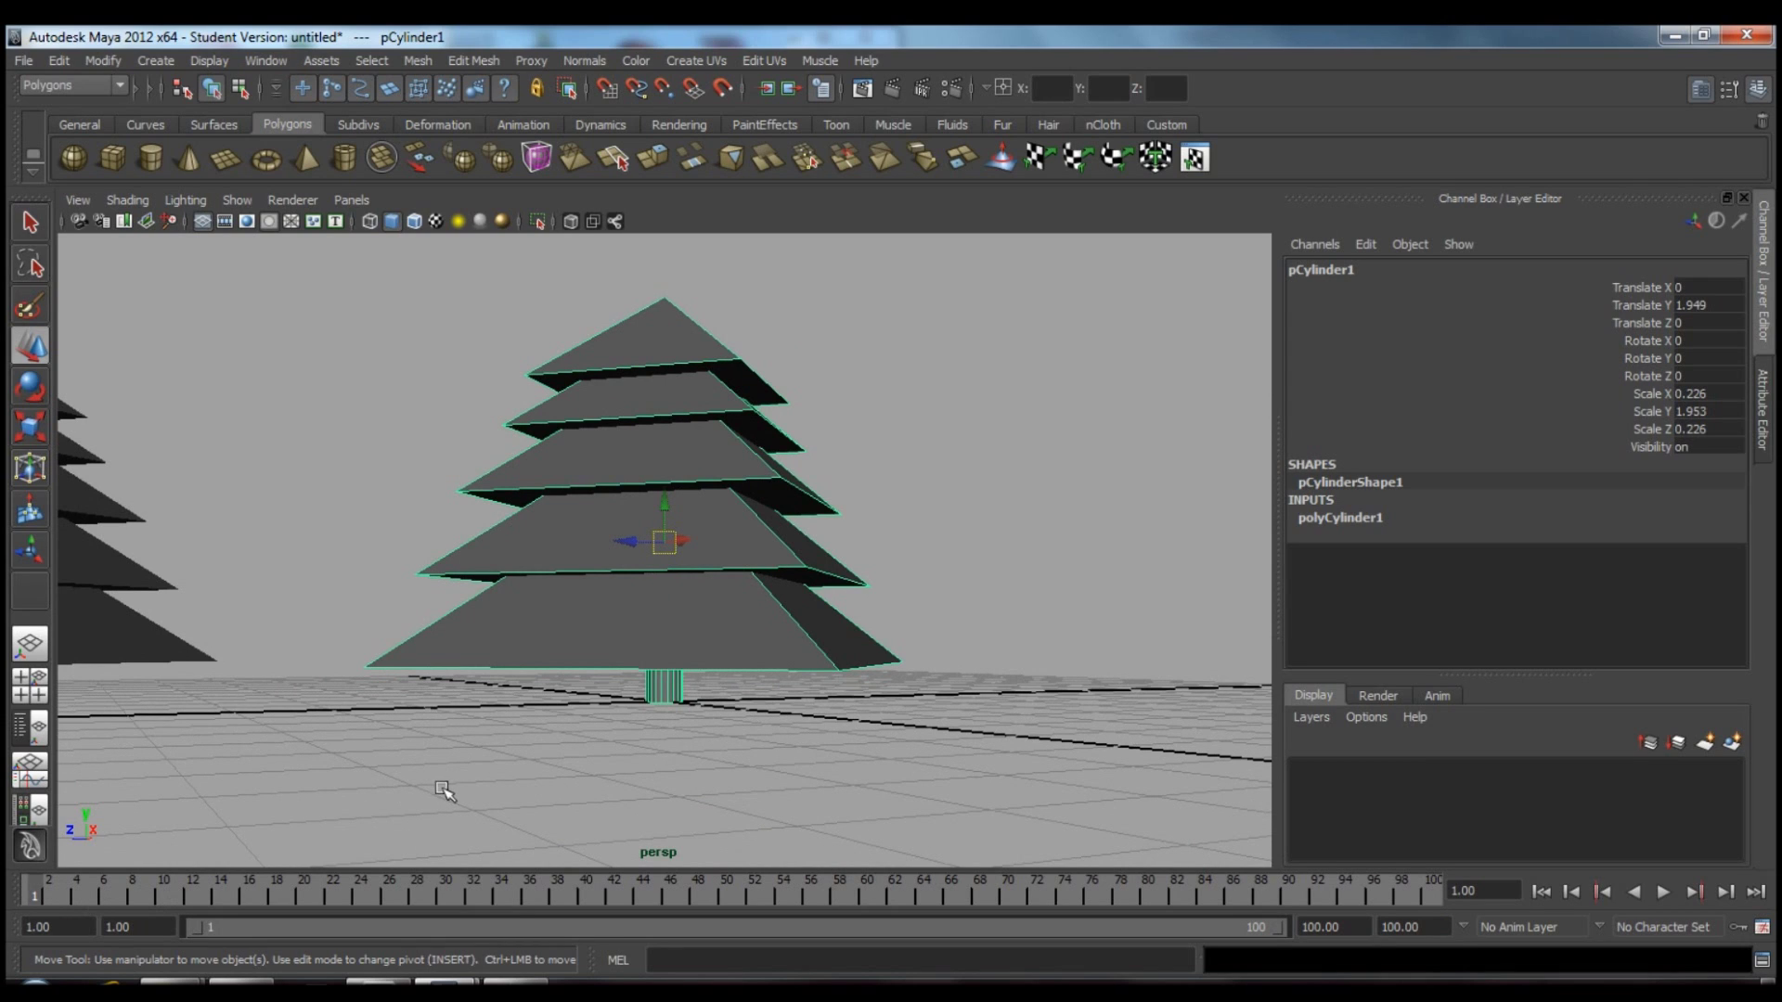
click(696, 685)
click(663, 691)
key(s)
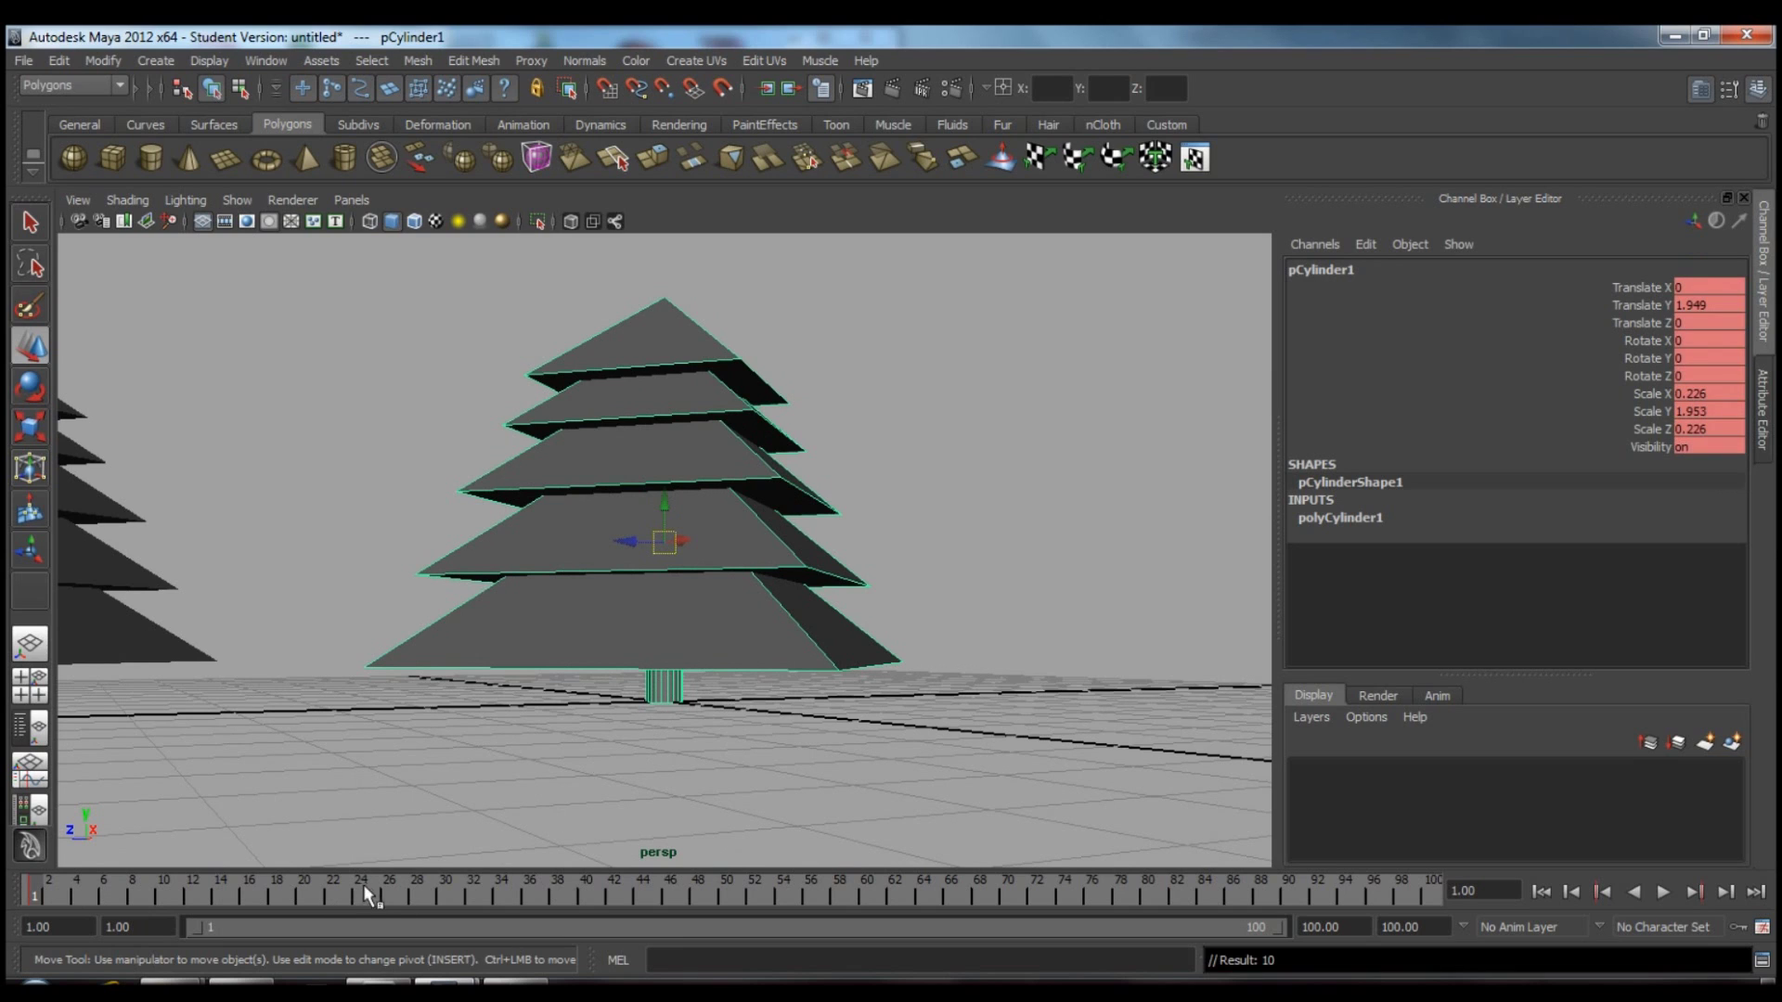
key(alt+v)
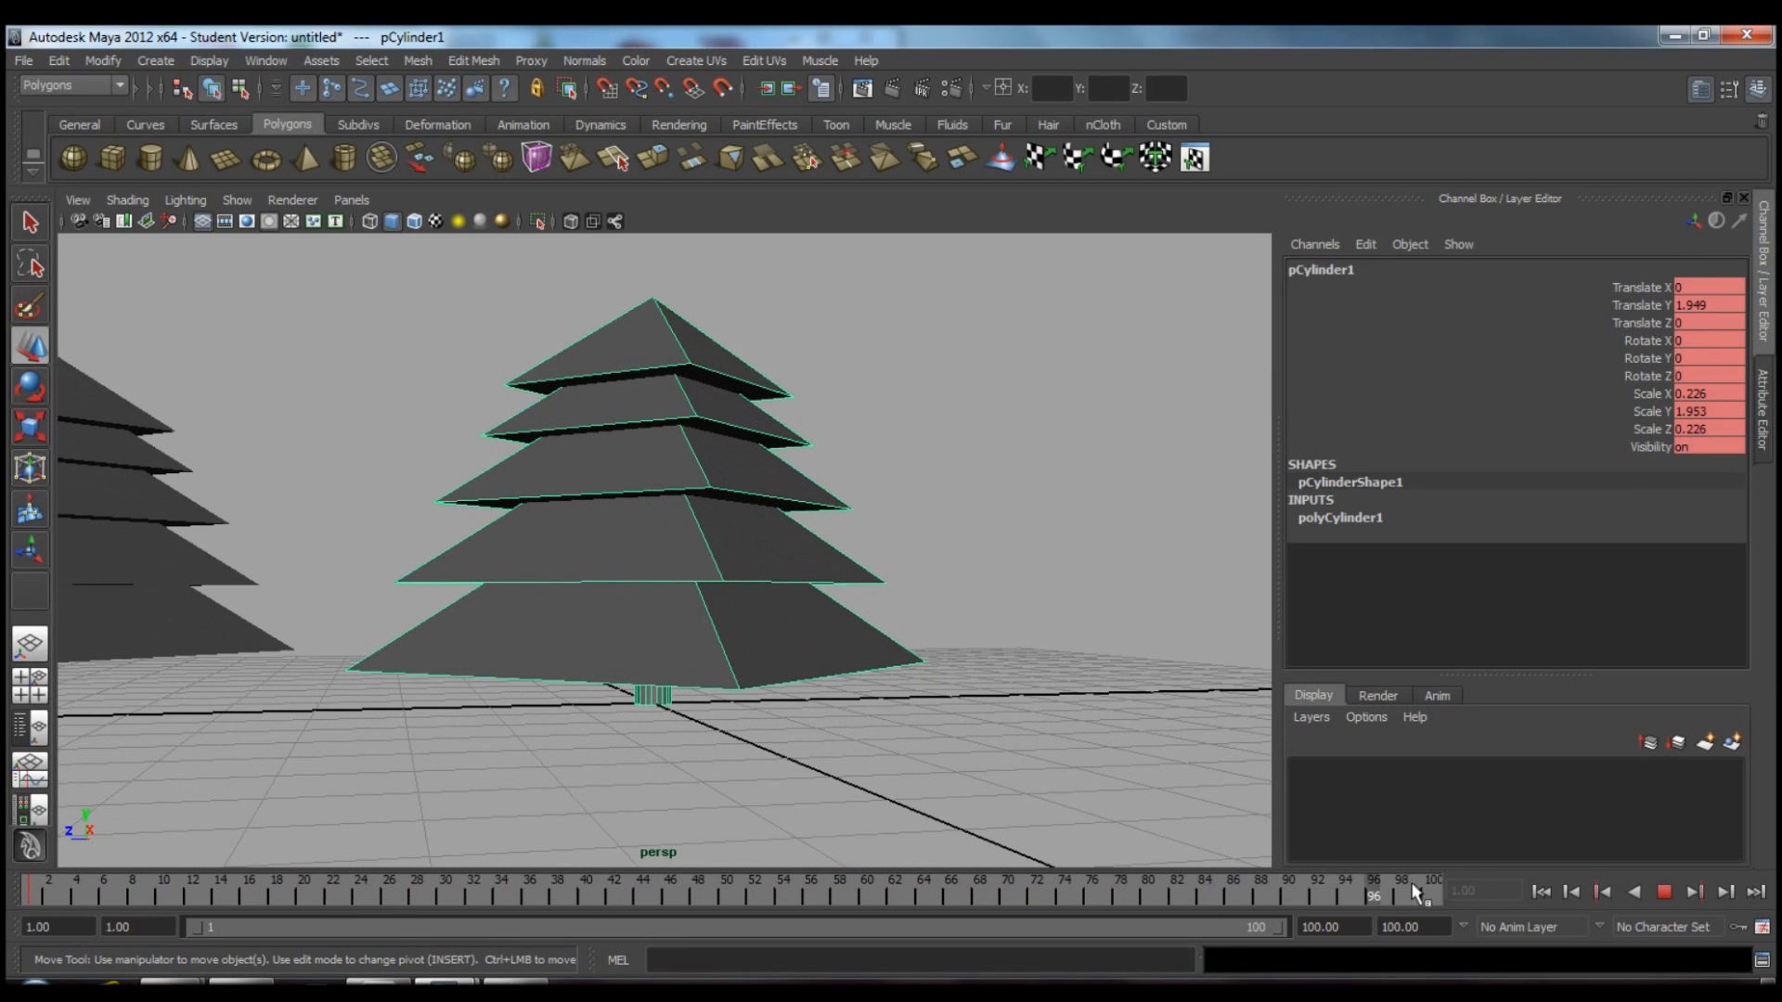
click(35, 396)
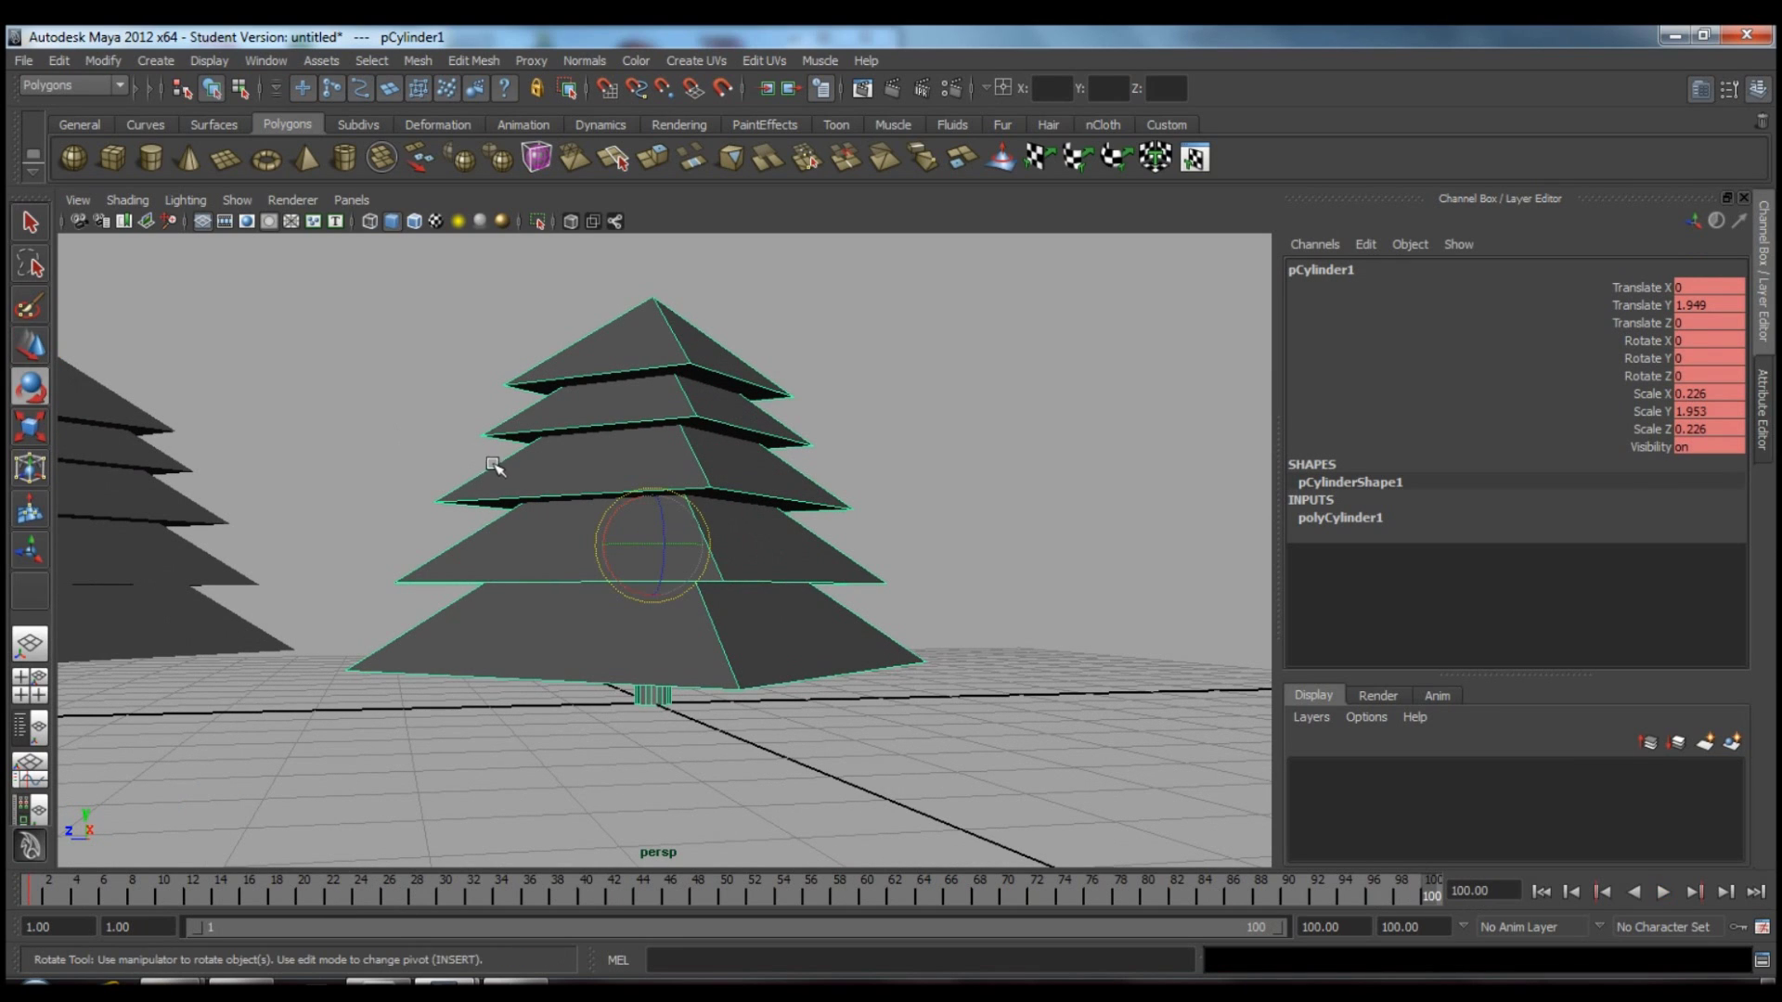
key(s)
At frame 50, tilt the trunk to about -7.387 degrees in X and nudge its position to pose the sway.
key(alt+v)
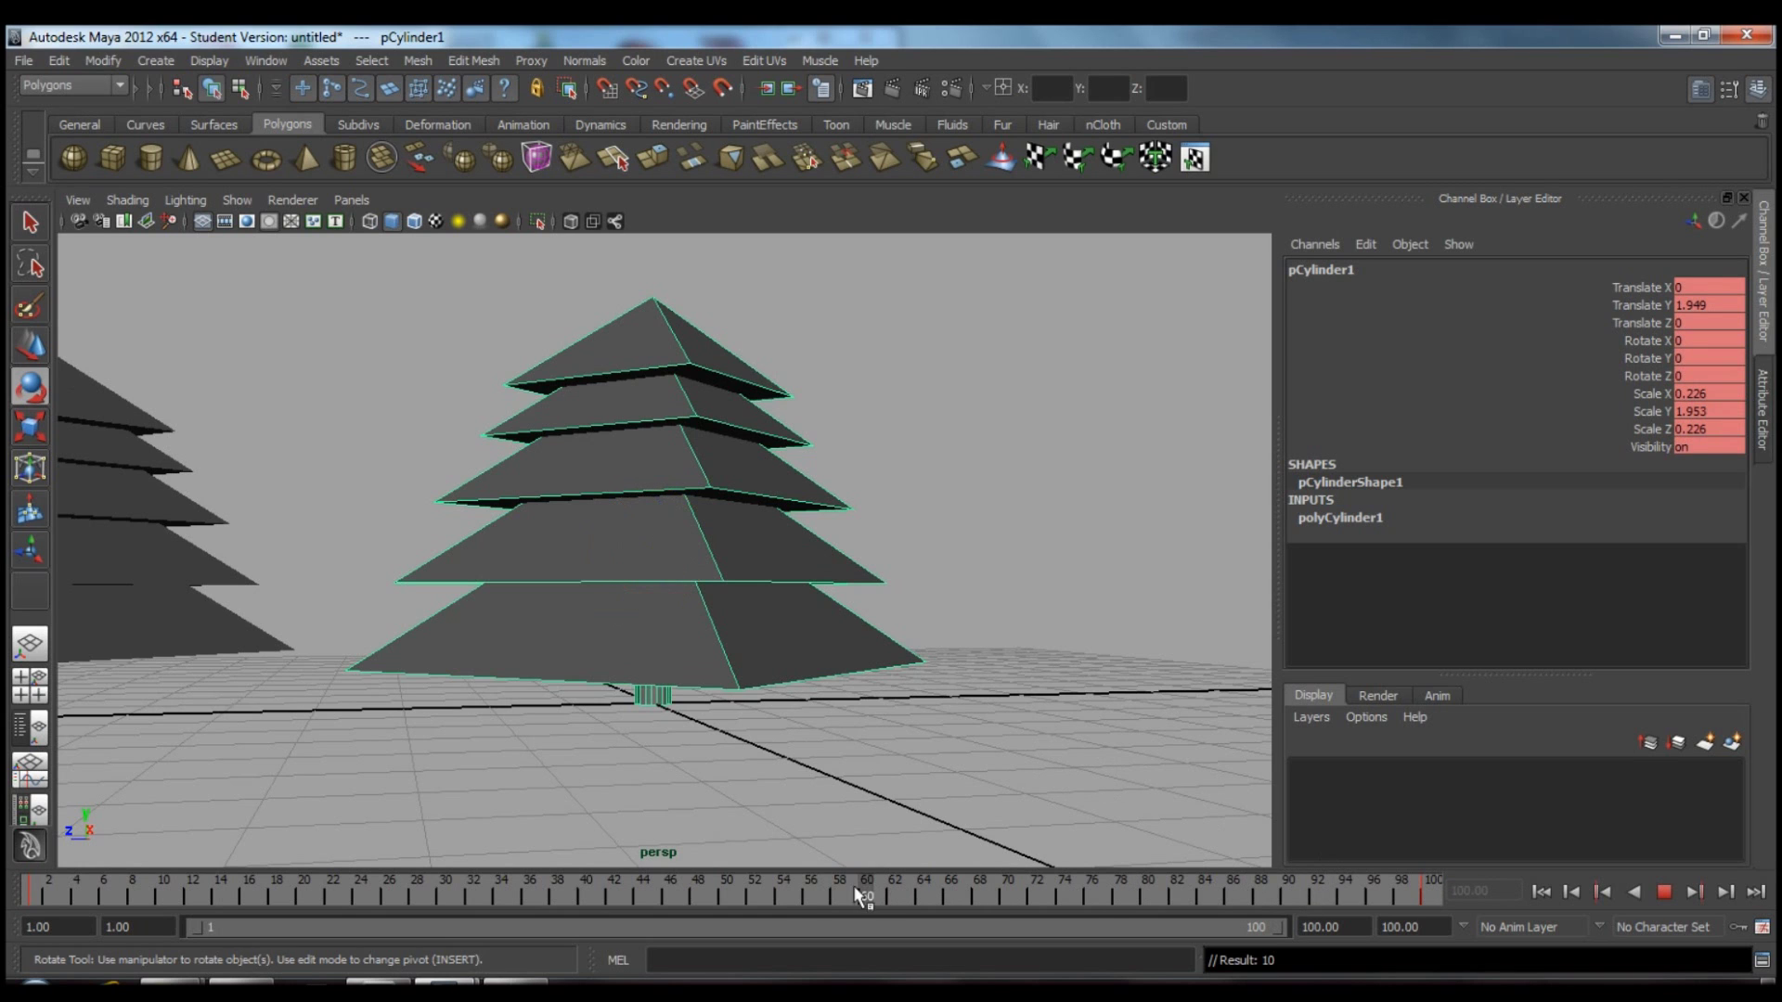
click(726, 896)
alt+drag(222, 570, 408, 607)
drag(650, 549, 659, 545)
alt+drag(795, 589, 753, 577)
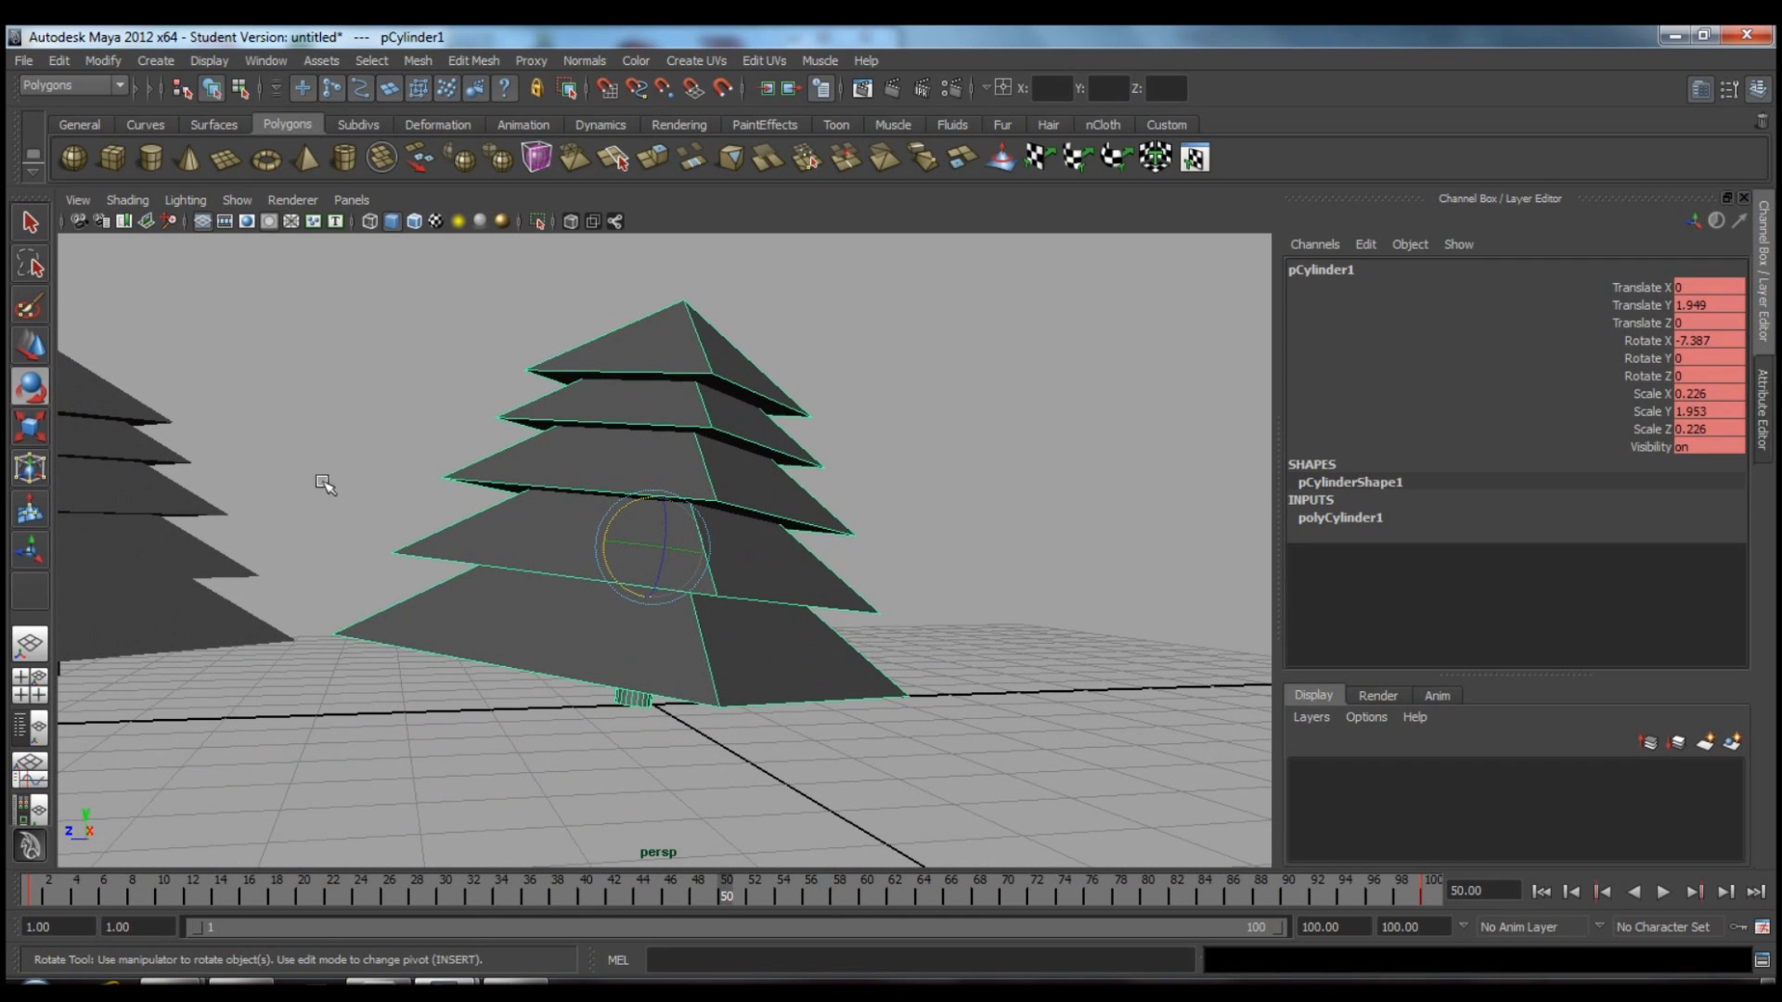
click(29, 345)
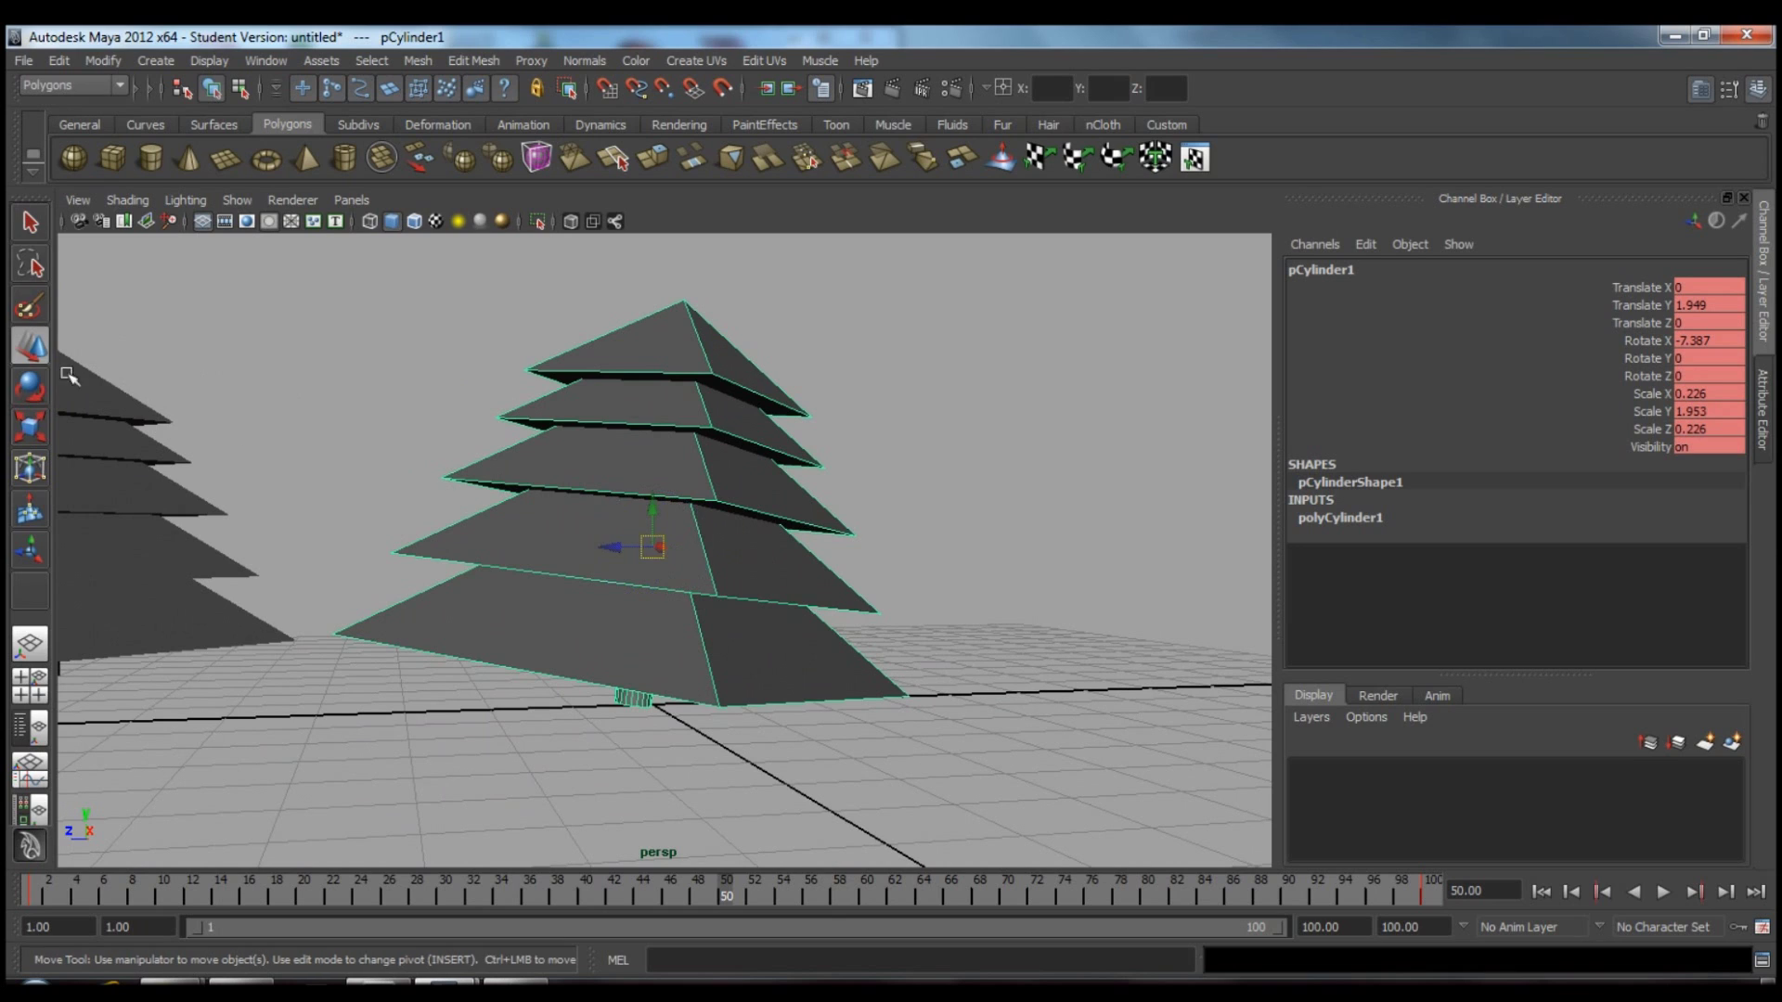
drag(616, 569, 628, 546)
Rewind to frame 1, clear the selection and play back the tree's sway animation.
drag(728, 886, 35, 879)
click(436, 794)
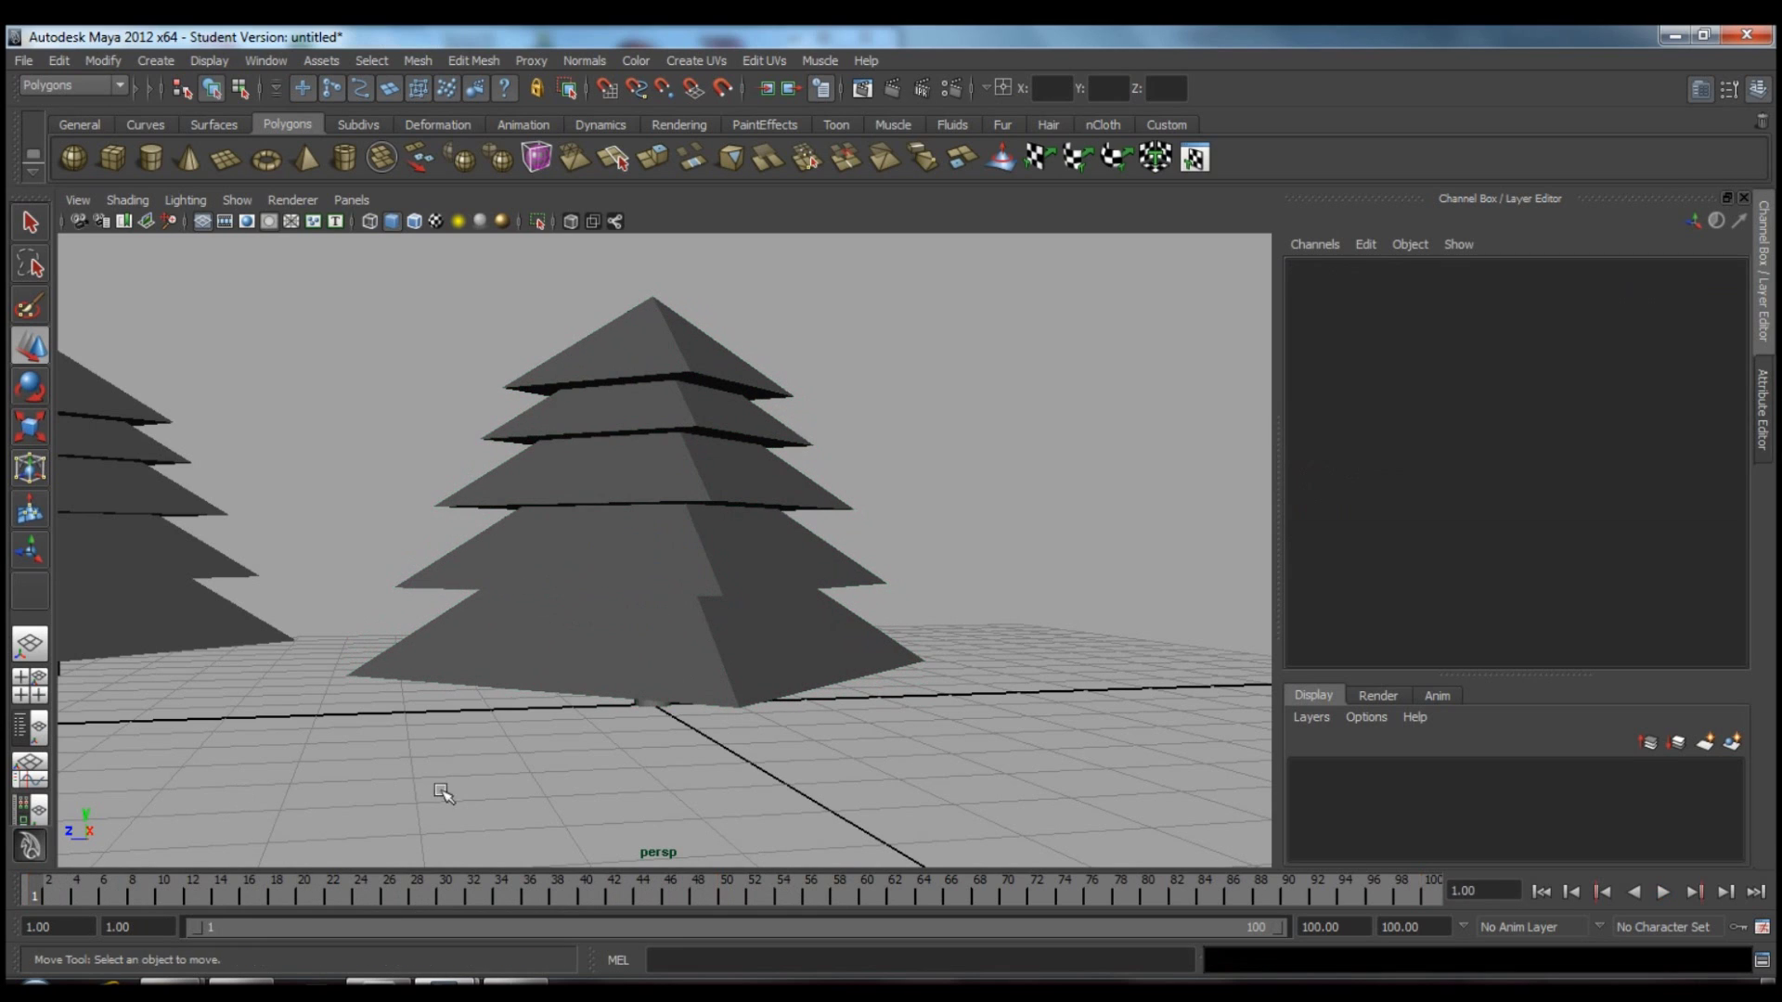
click(1661, 891)
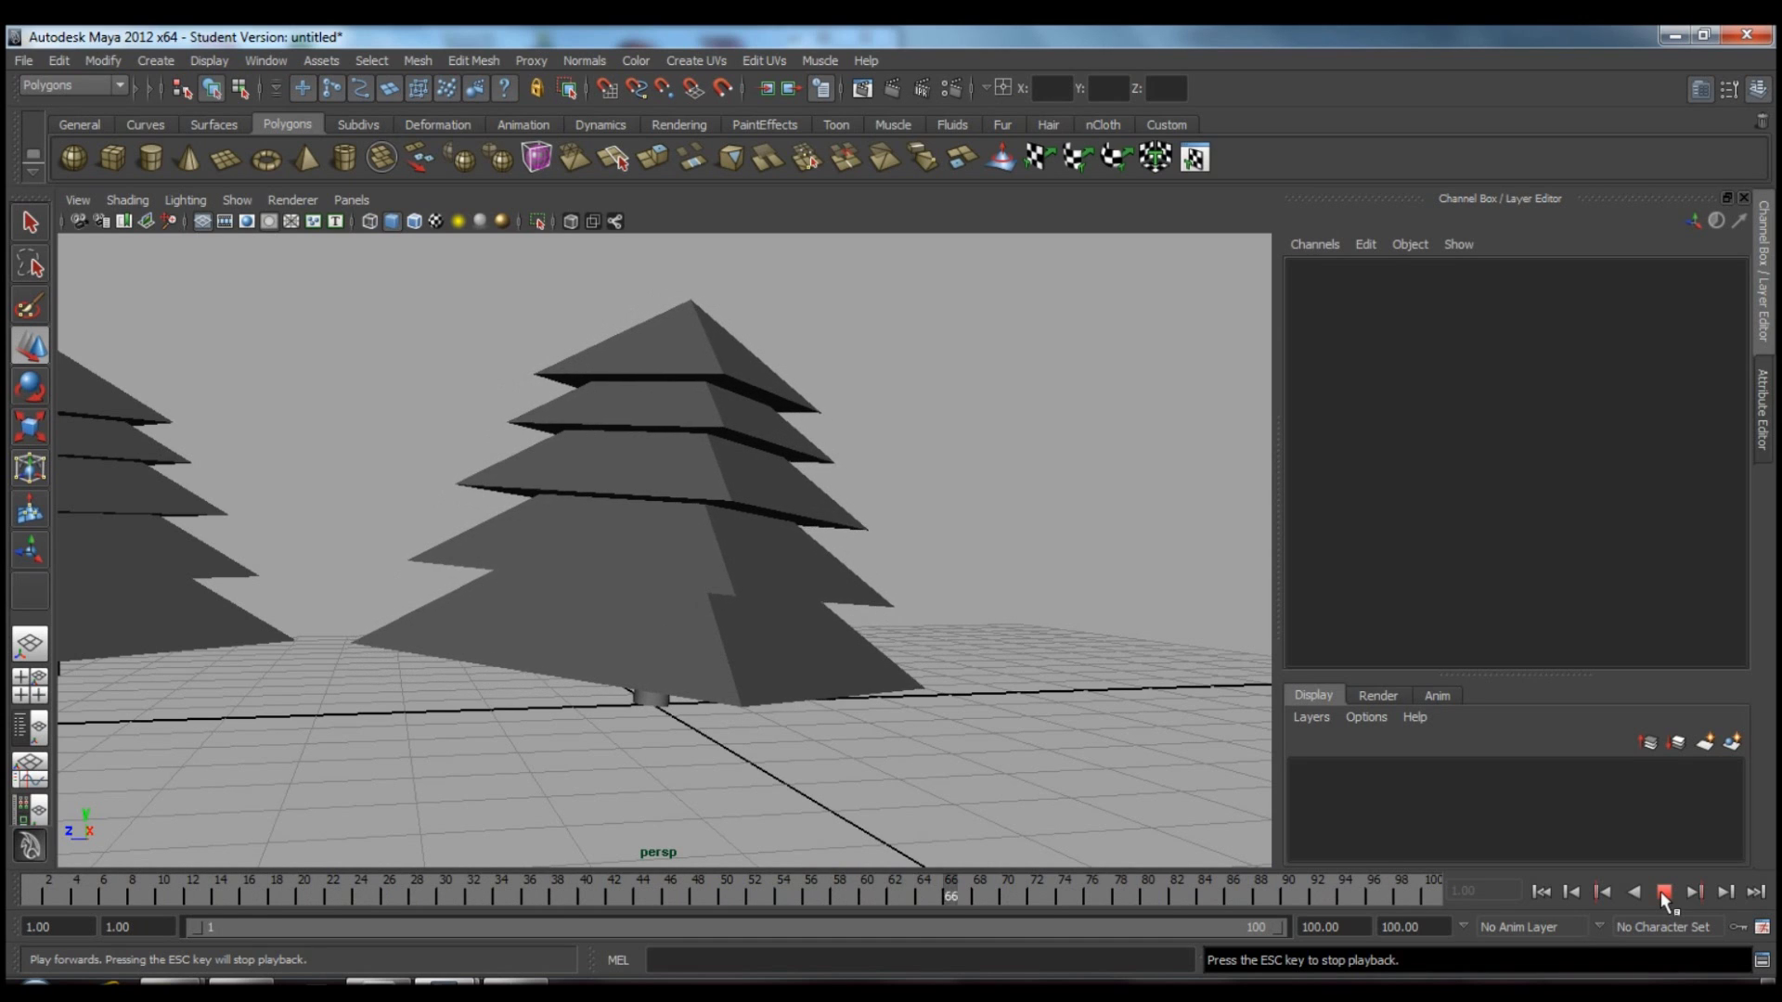
click(1661, 891)
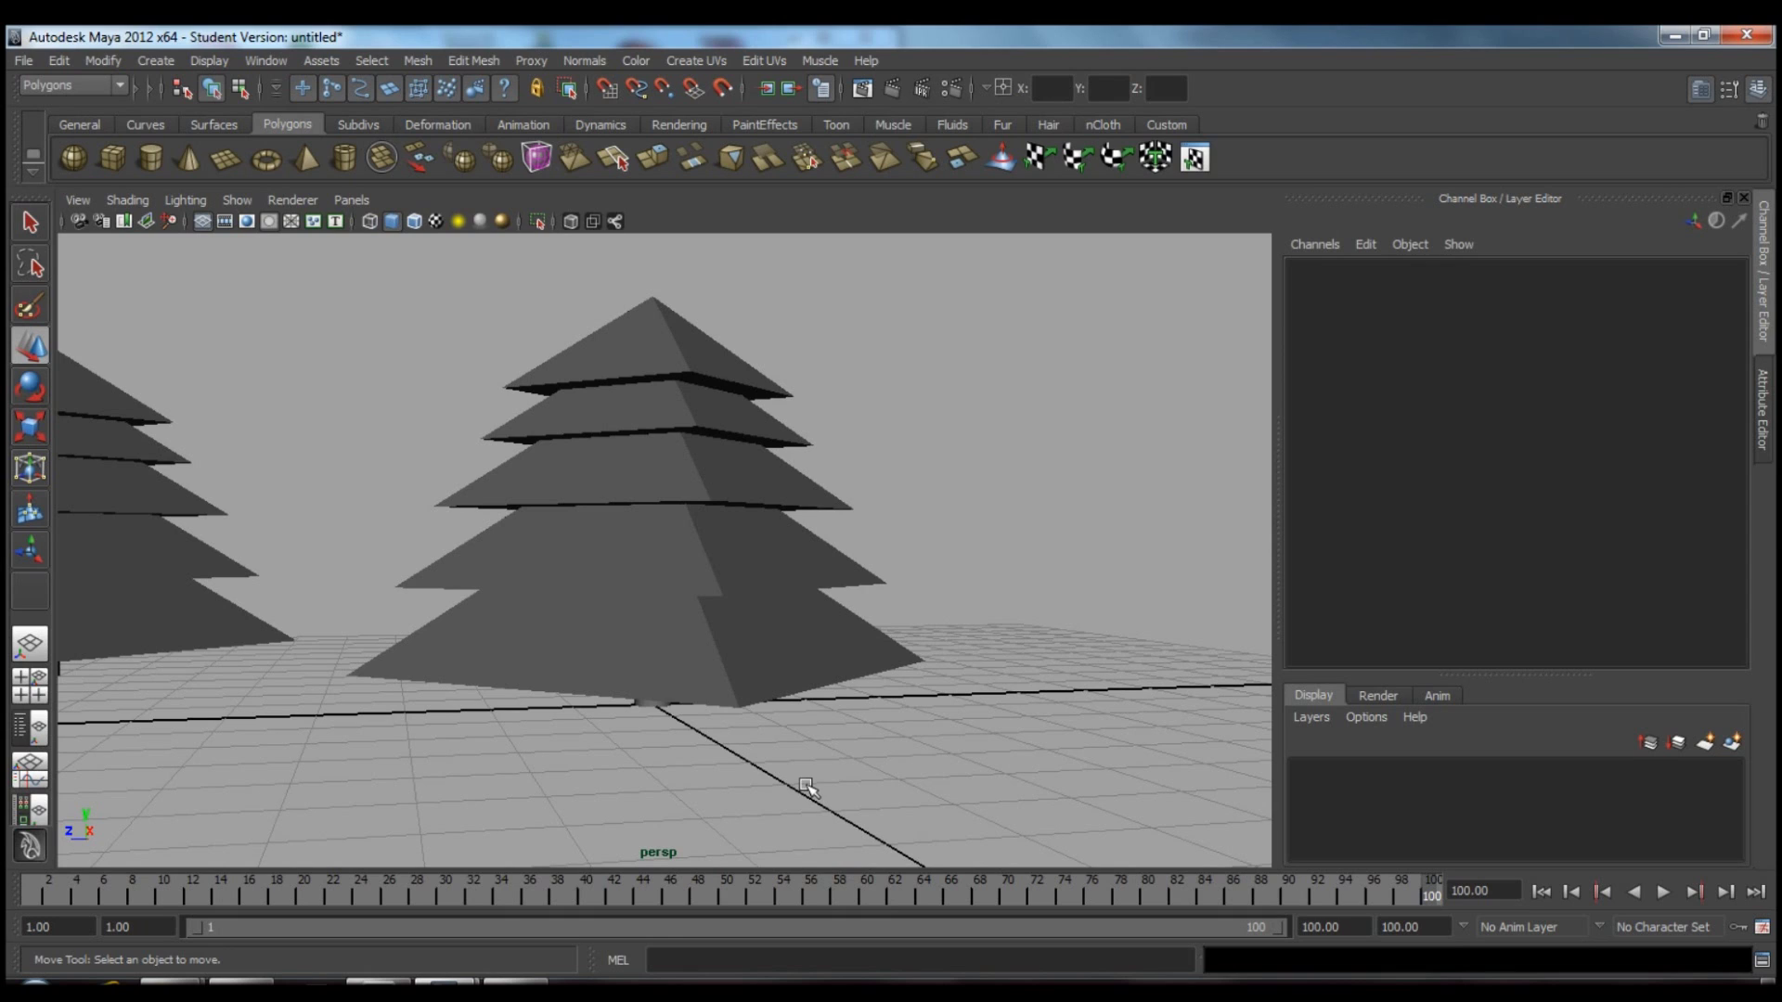
Set keyframes on the original tree's top pyramid in its unrotated pose at frames 1, 100 and 40.
click(679, 307)
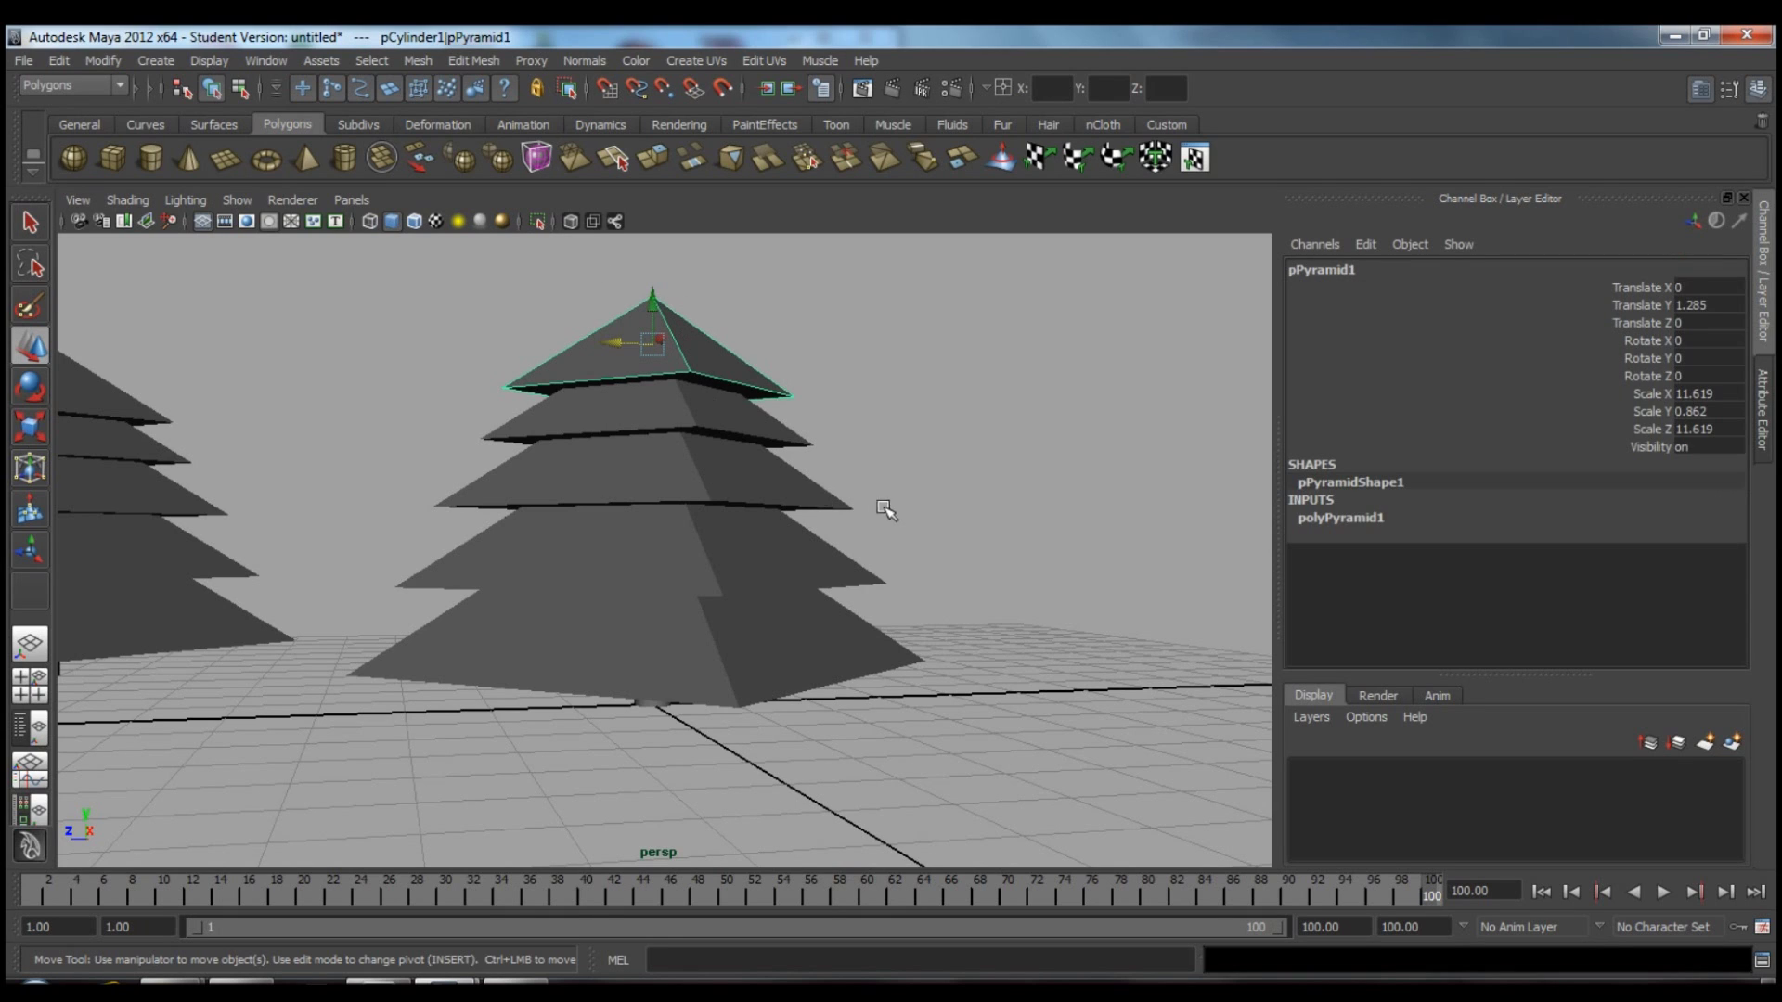
drag(881, 912, 28, 905)
key(s)
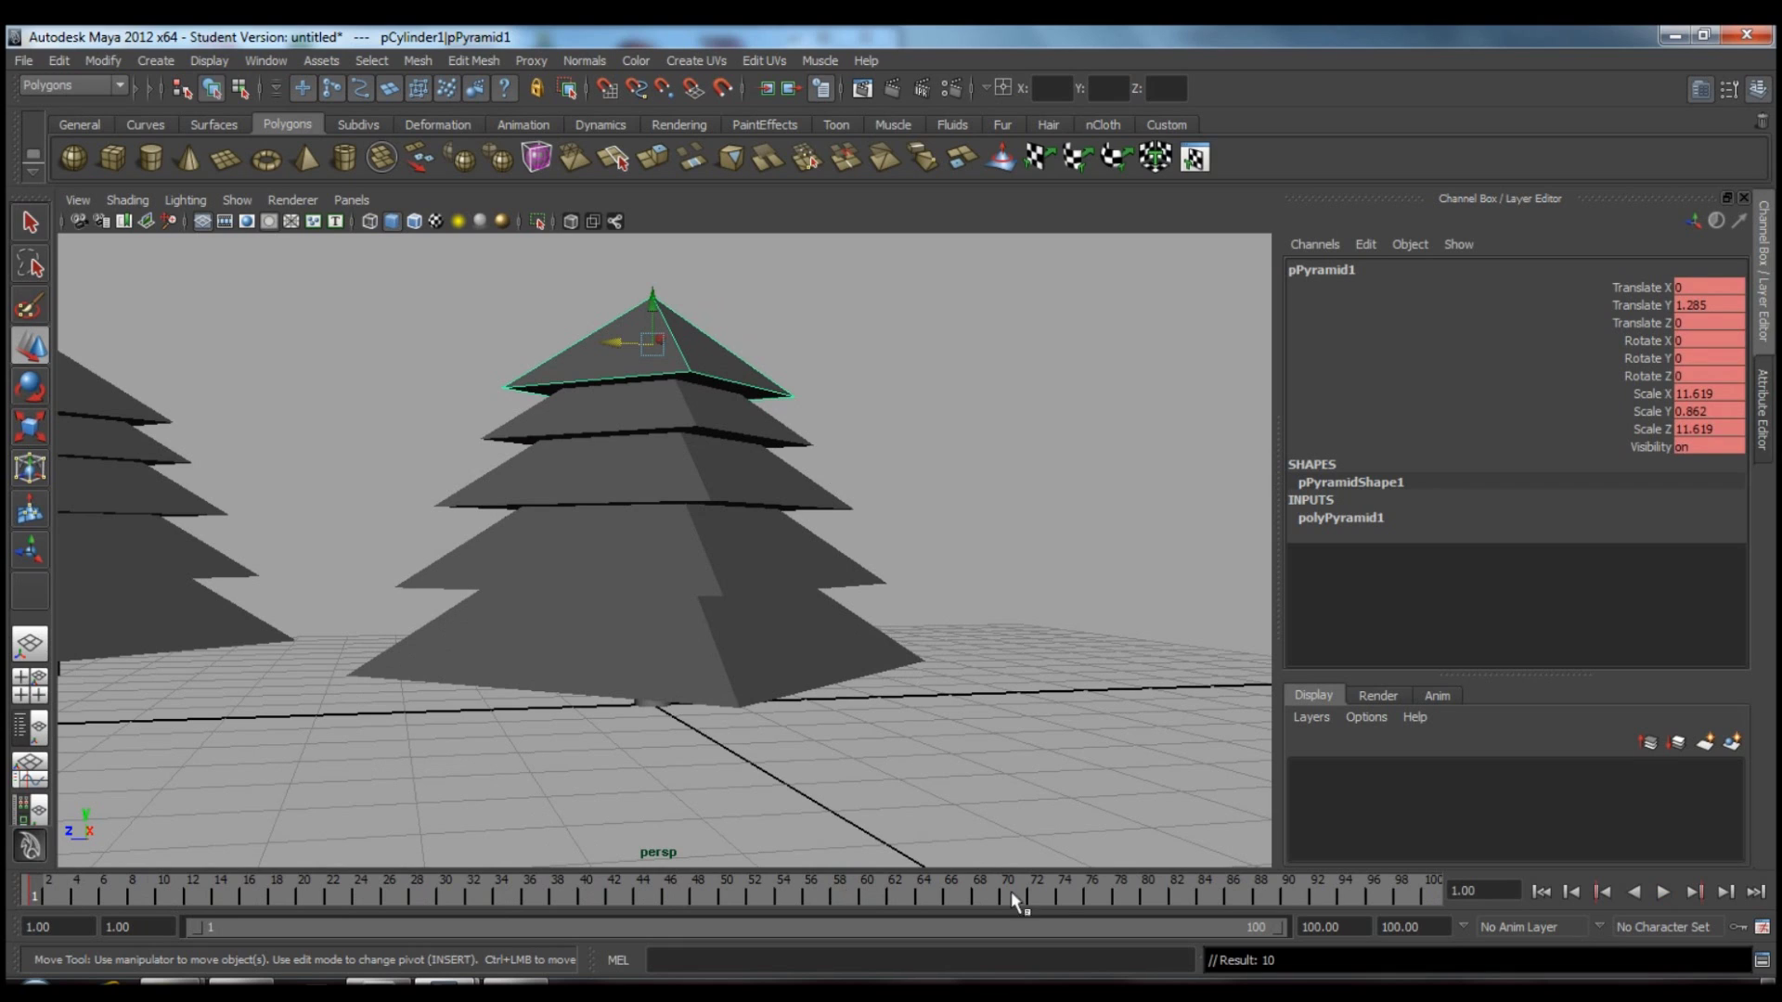
drag(1099, 885, 1492, 893)
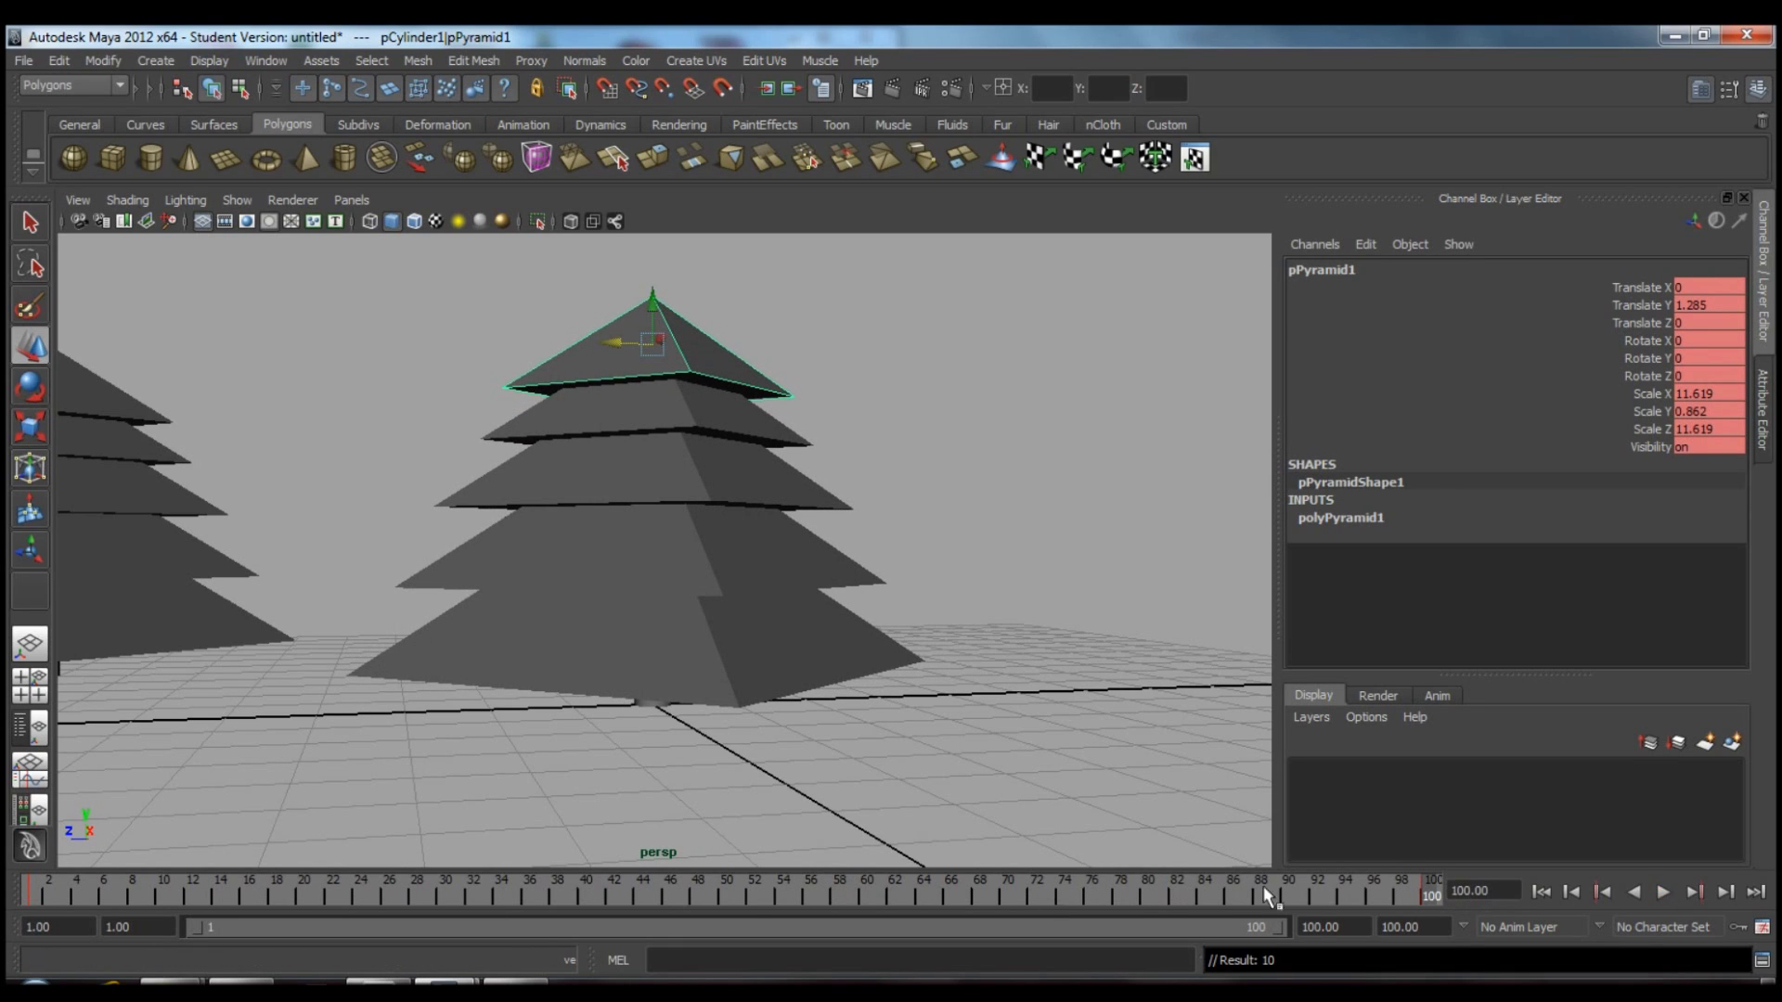
key(alt+v)
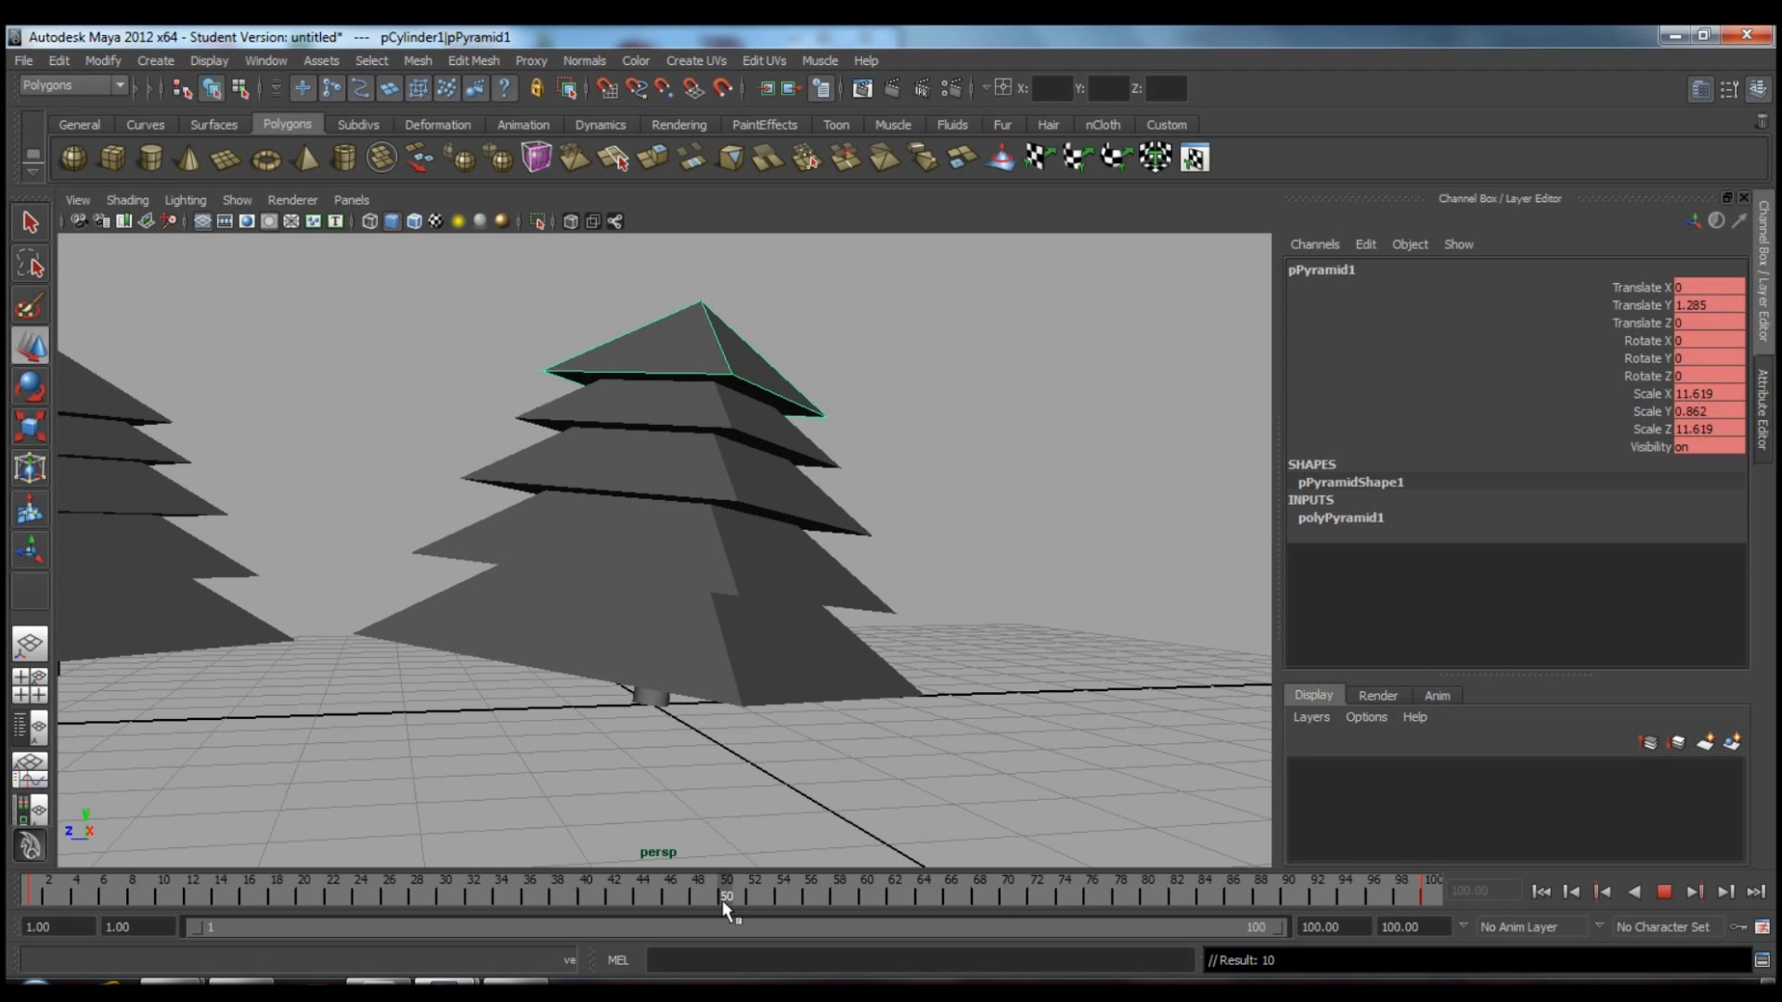
click(723, 902)
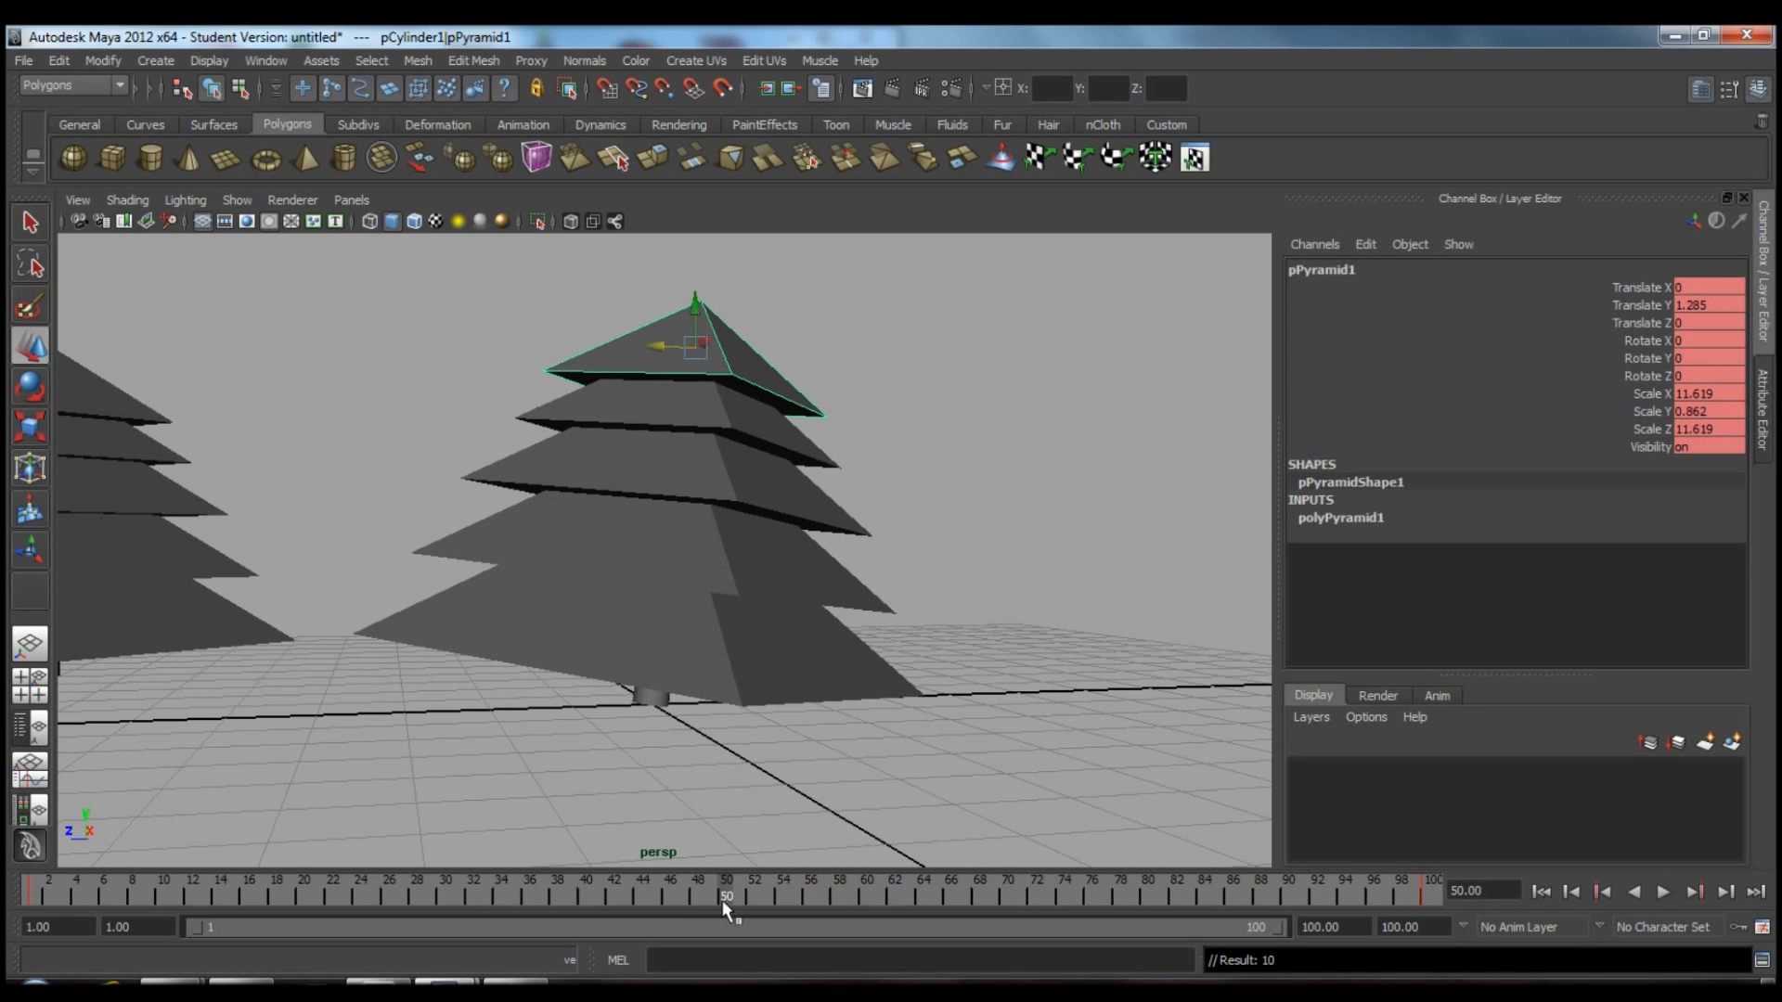
drag(723, 902, 582, 898)
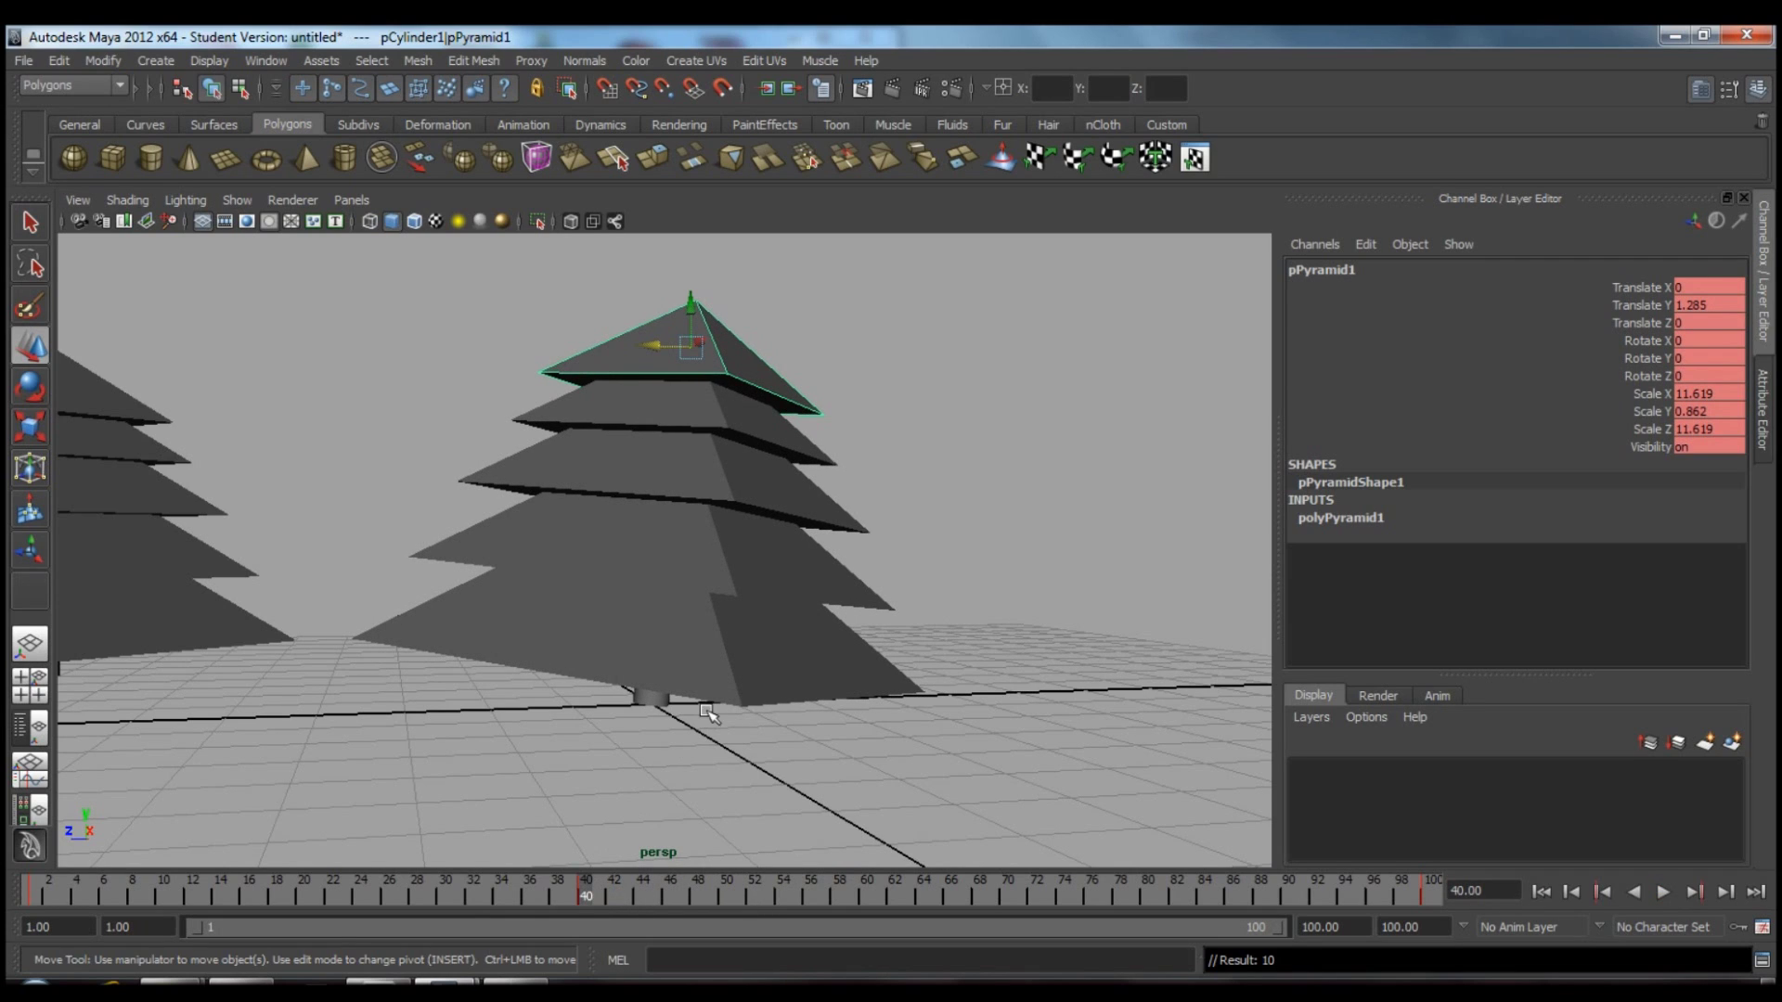
At frame 60, rotate the top pyramid to about 1.762 in X, 10.194 in Y and -0.181 in Z, and key it.
drag(581, 896, 866, 904)
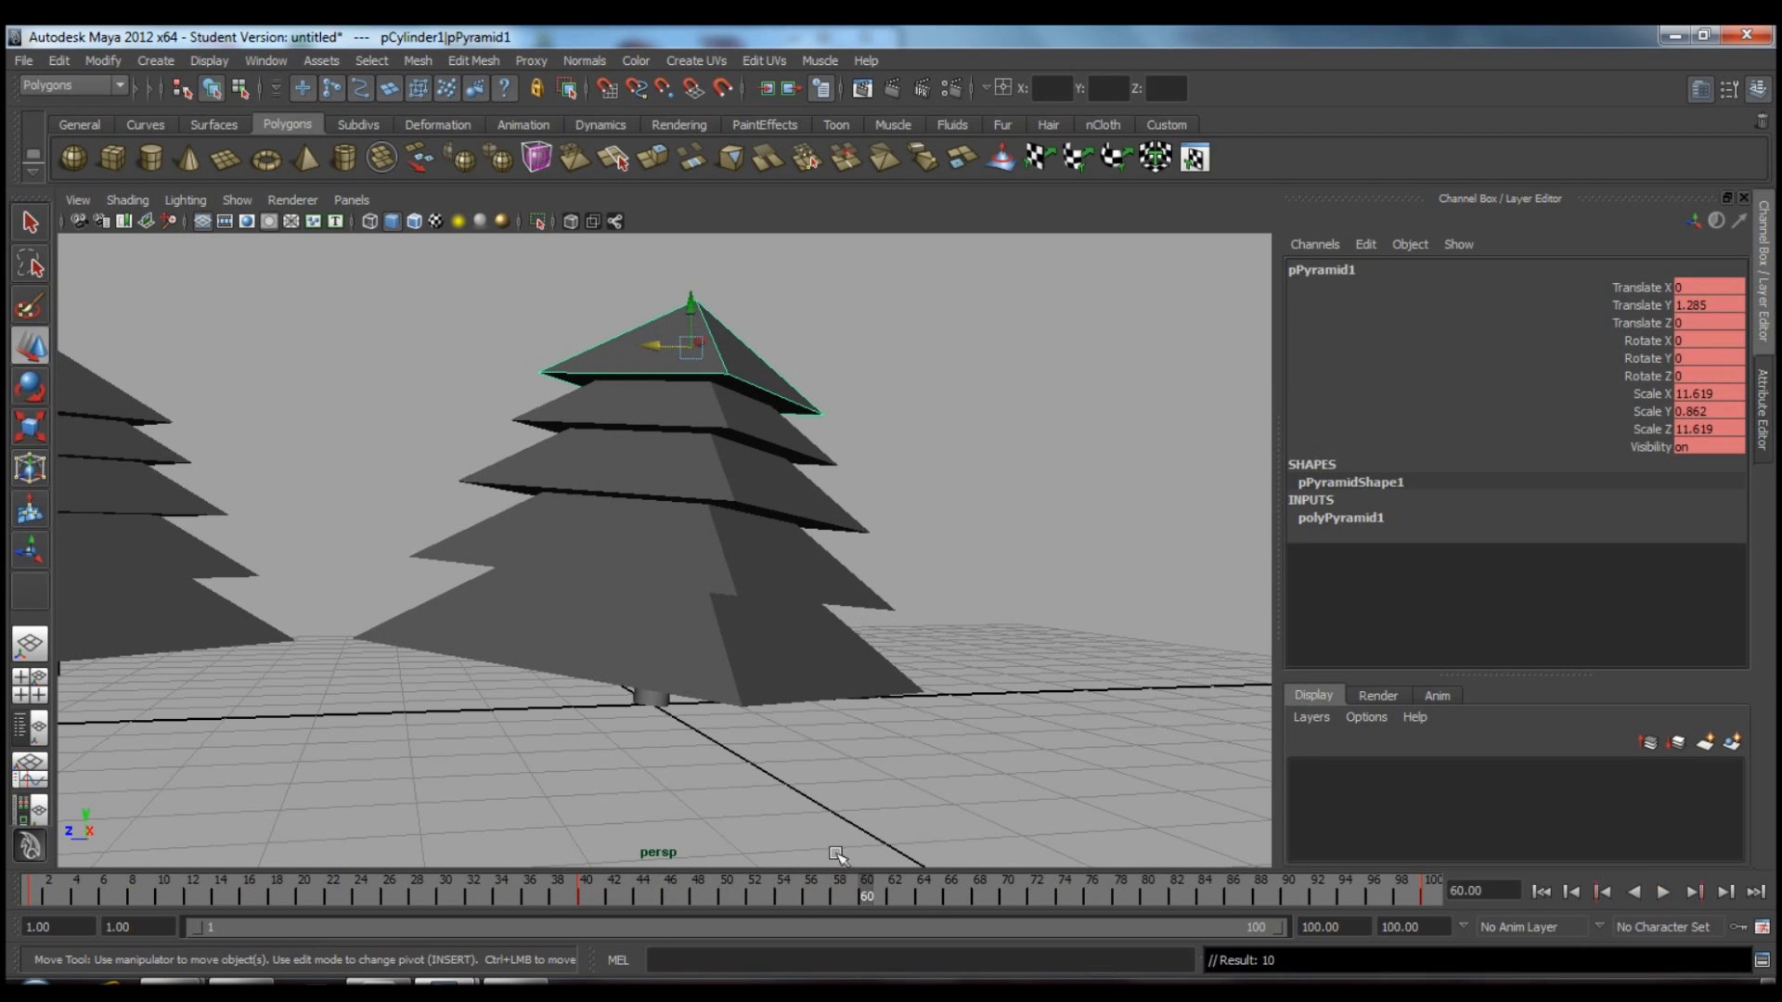
click(29, 391)
mouse_move(652, 324)
mouse_down()
mouse_move(660, 345)
mouse_move(649, 318)
mouse_up()
alt+drag(810, 321, 671, 379)
alt+drag(874, 409, 776, 350)
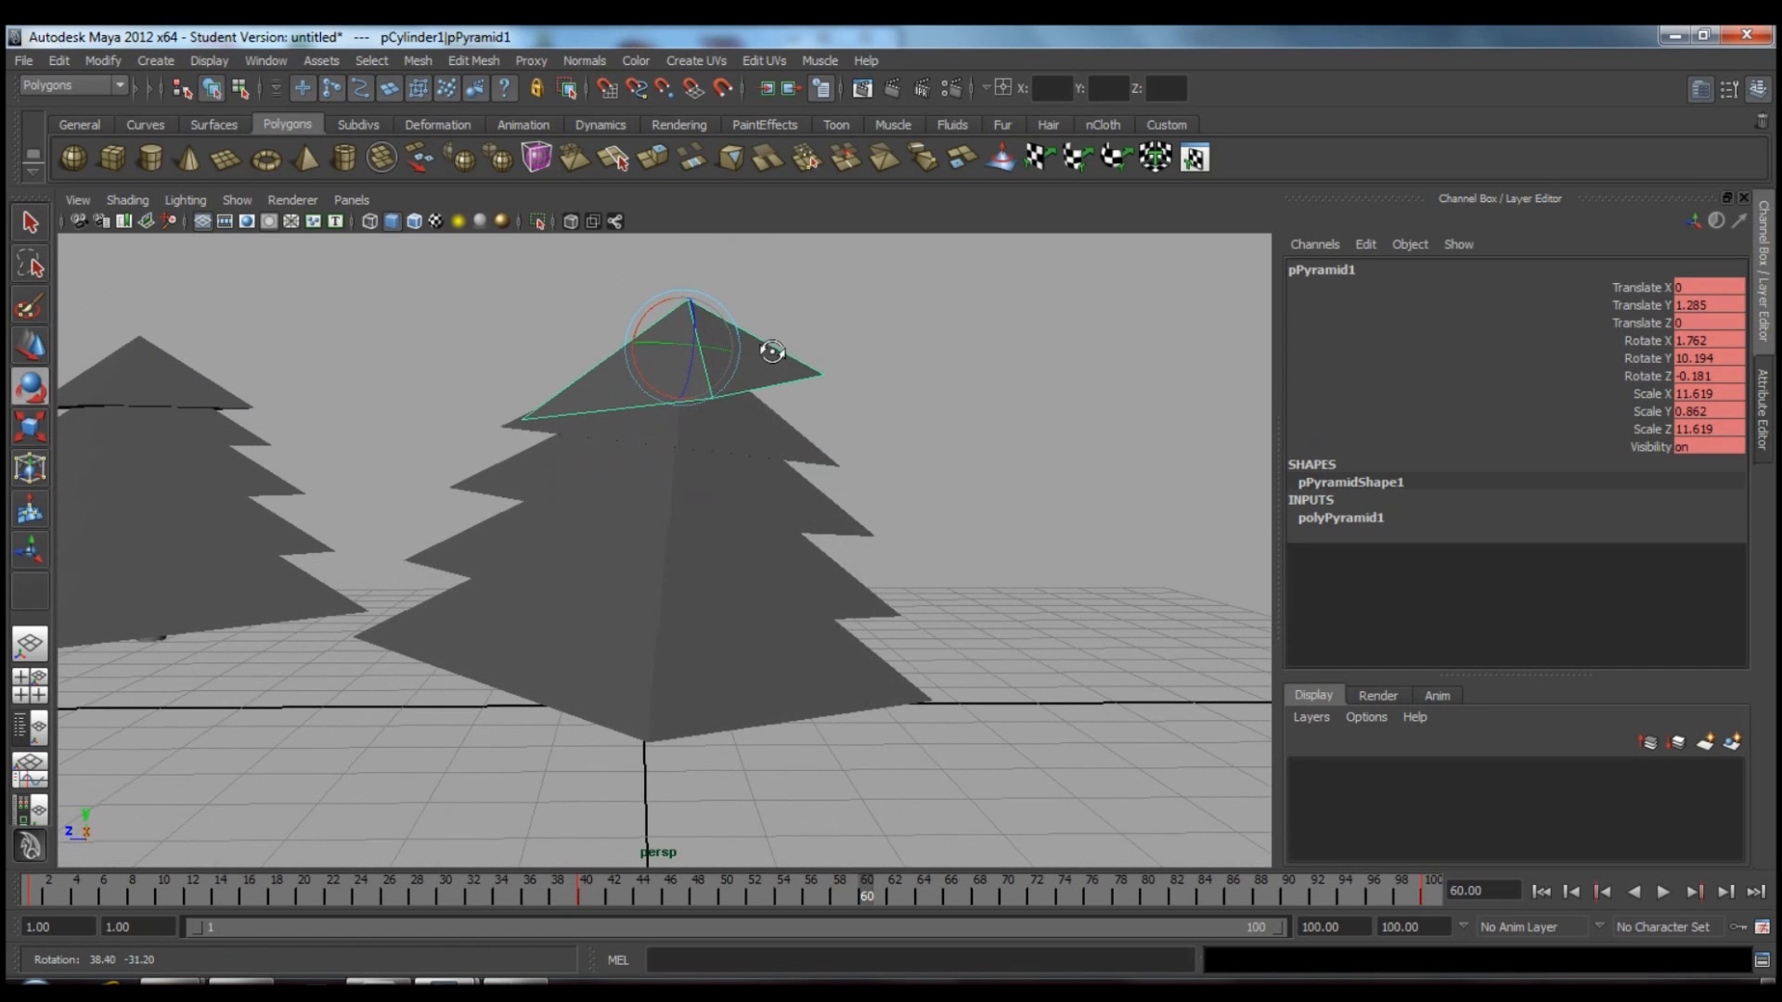
key(s)
Scrub back to frame 23 and play back the animation to check the top pyramid's twist.
drag(833, 876, 346, 888)
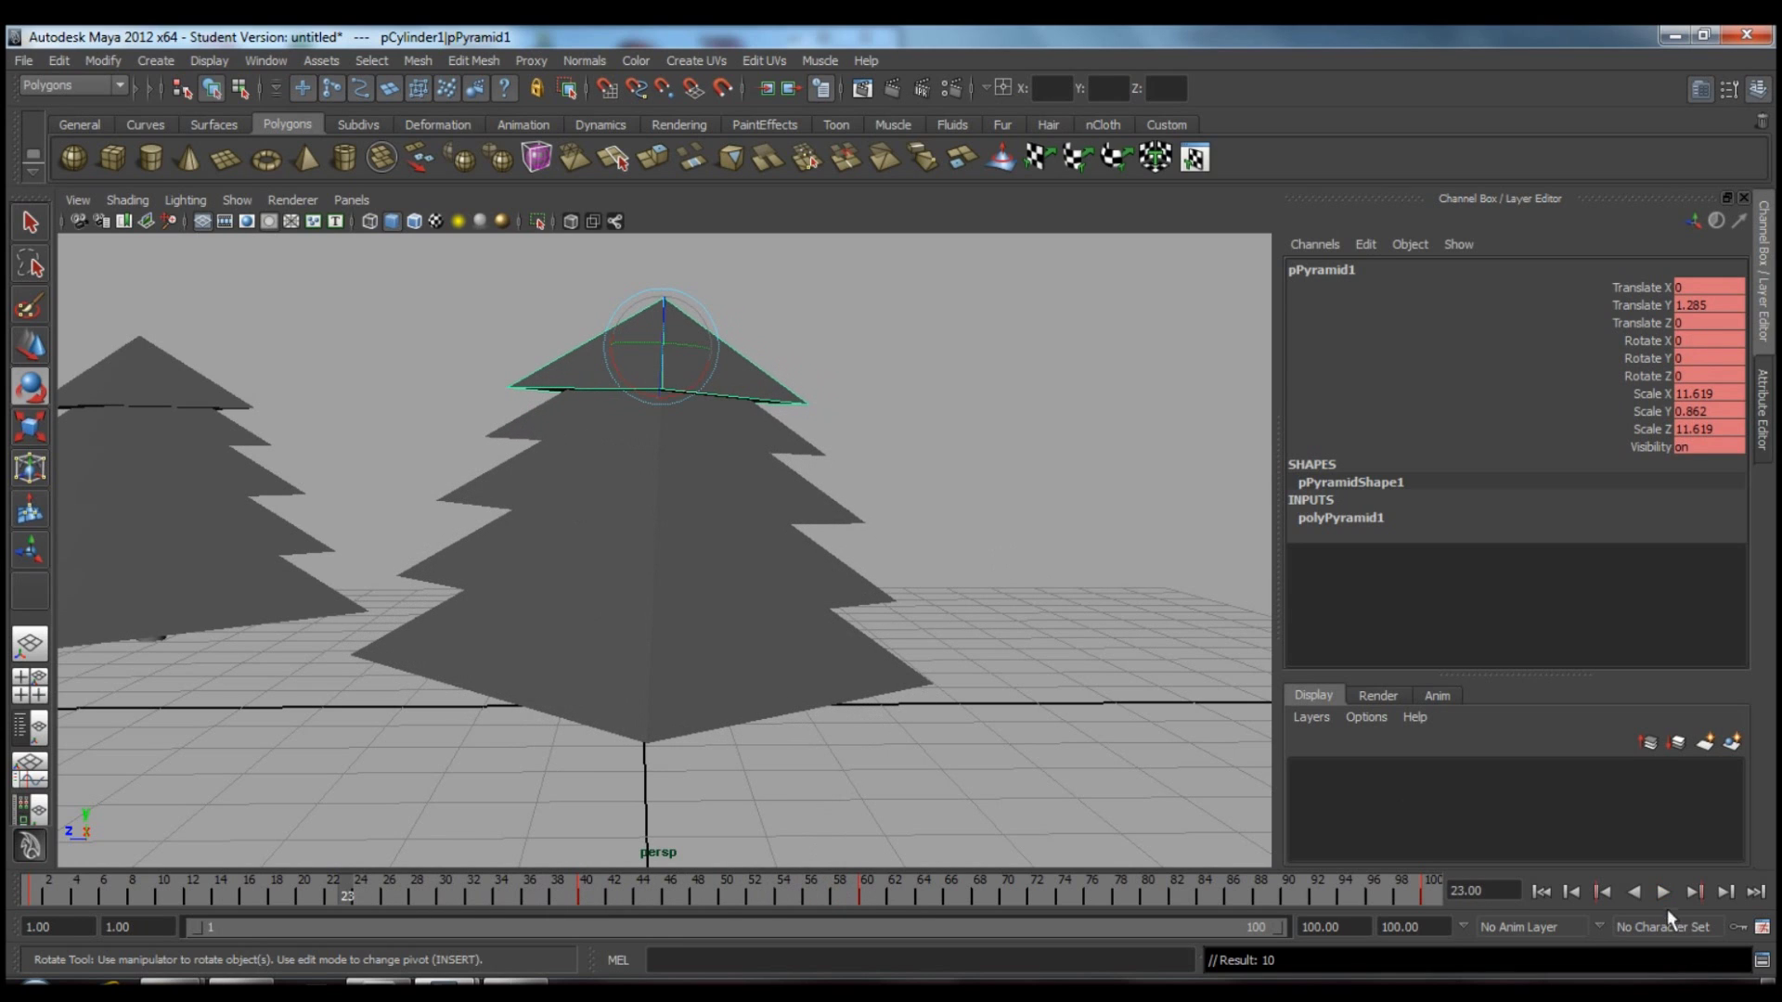
click(1661, 893)
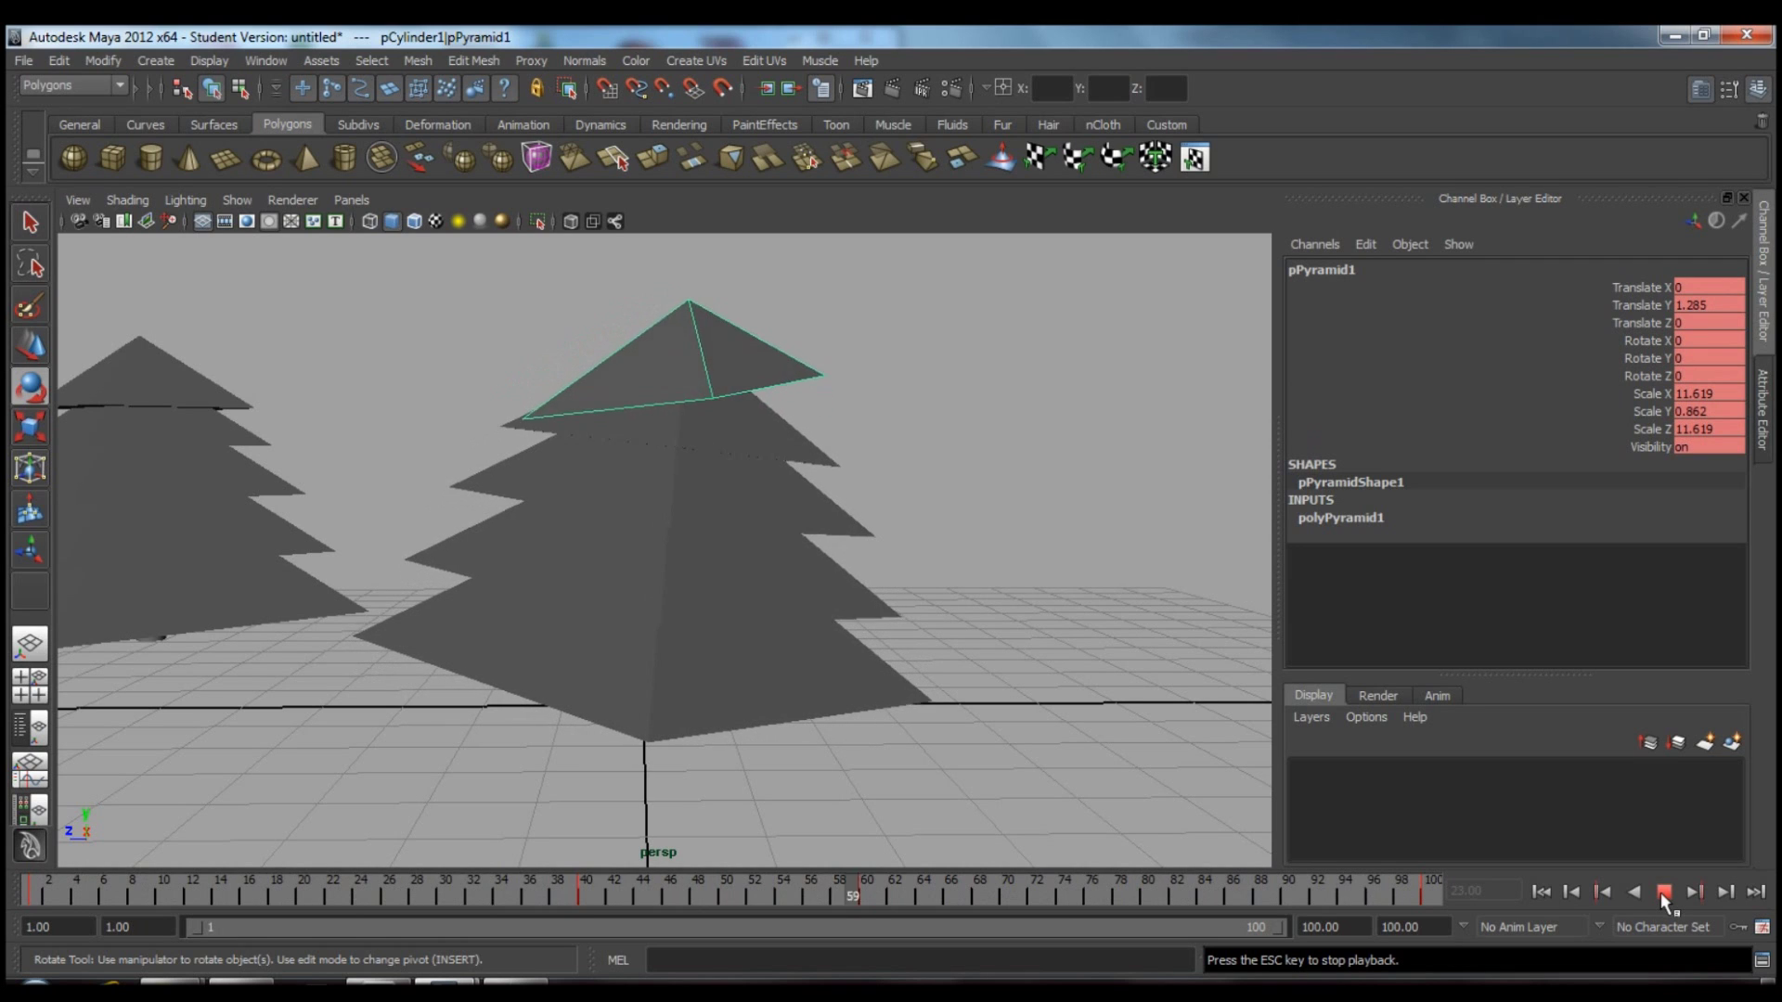
click(1661, 893)
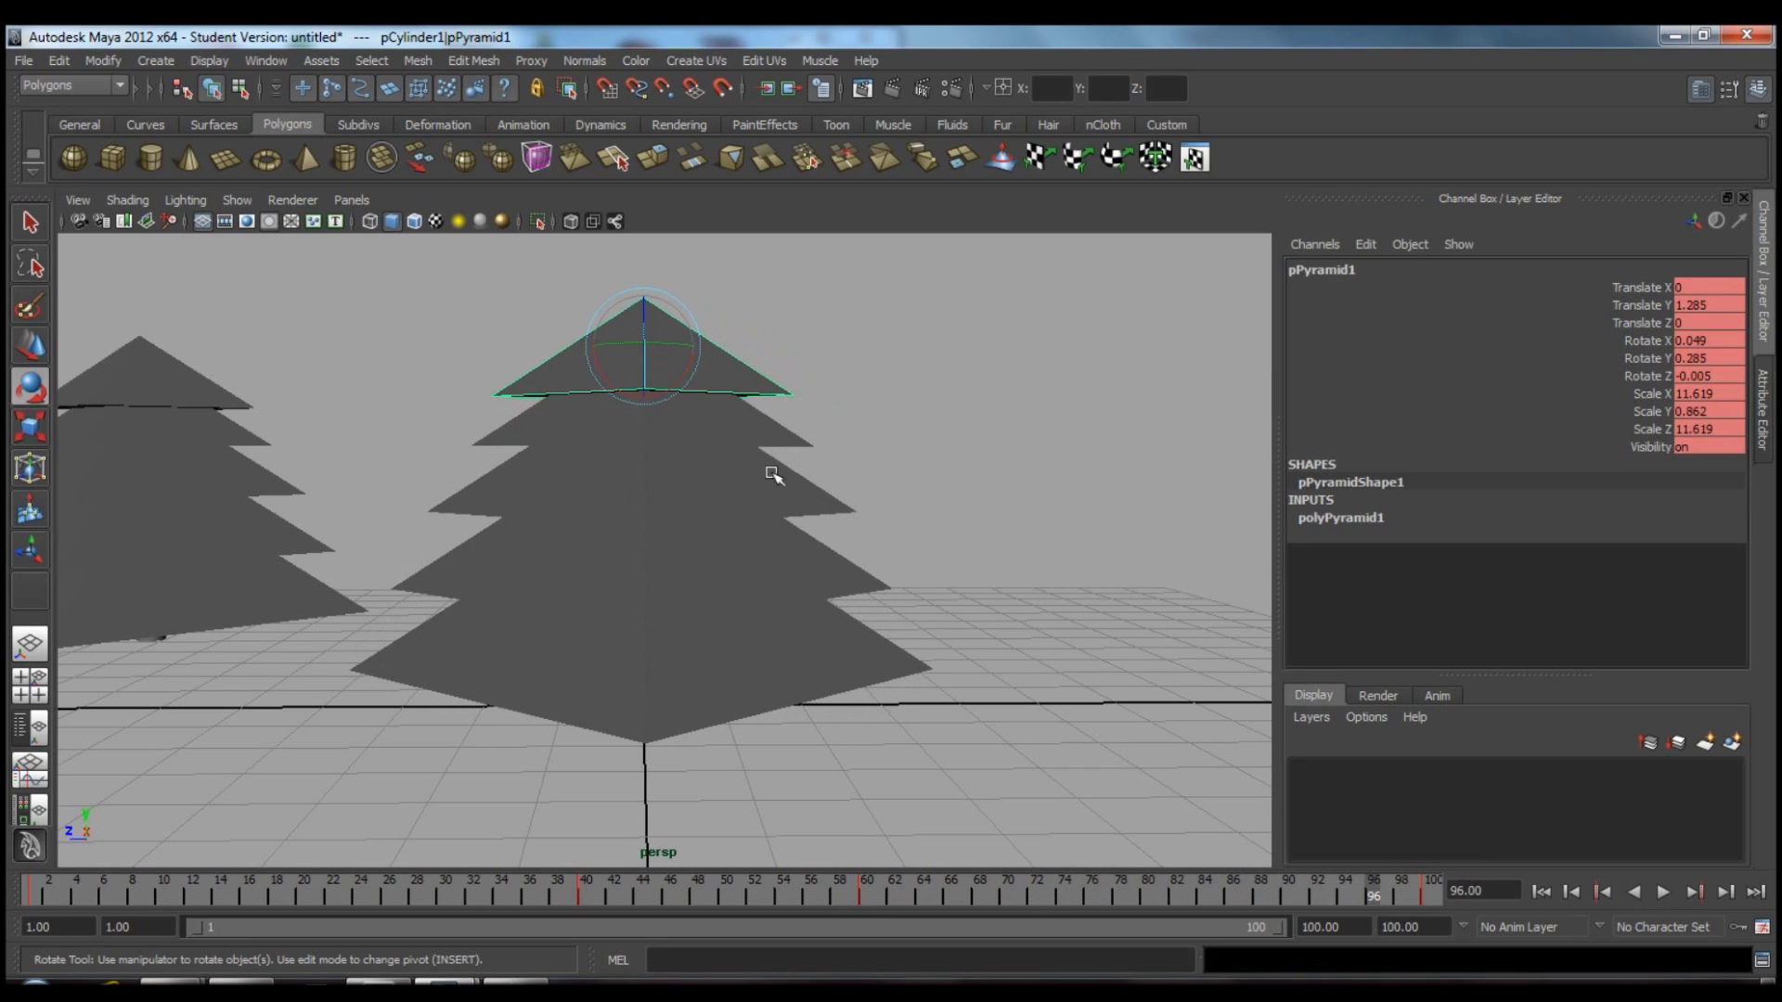
Return to frame 60 and rotate the original tree's top pyramid to about 0.629 in X.
click(720, 434)
key(ctrl+z)
key(ctrl+z)
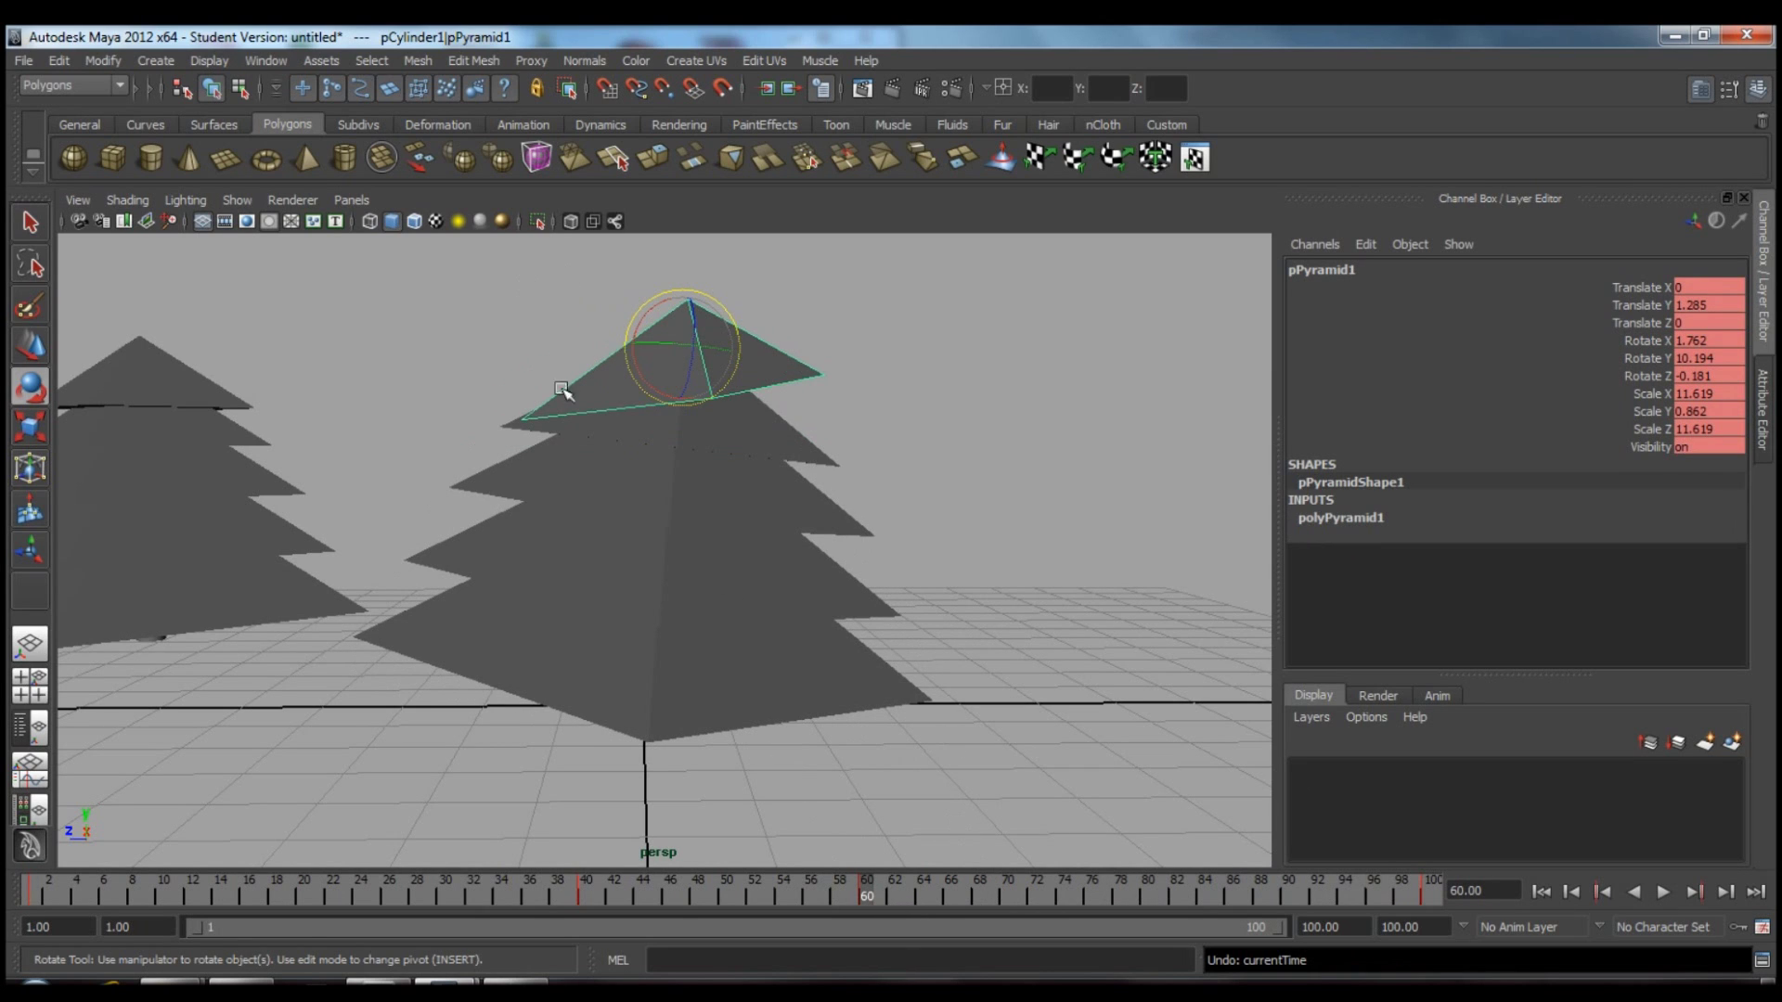
alt+drag(562, 389, 598, 411)
click(647, 346)
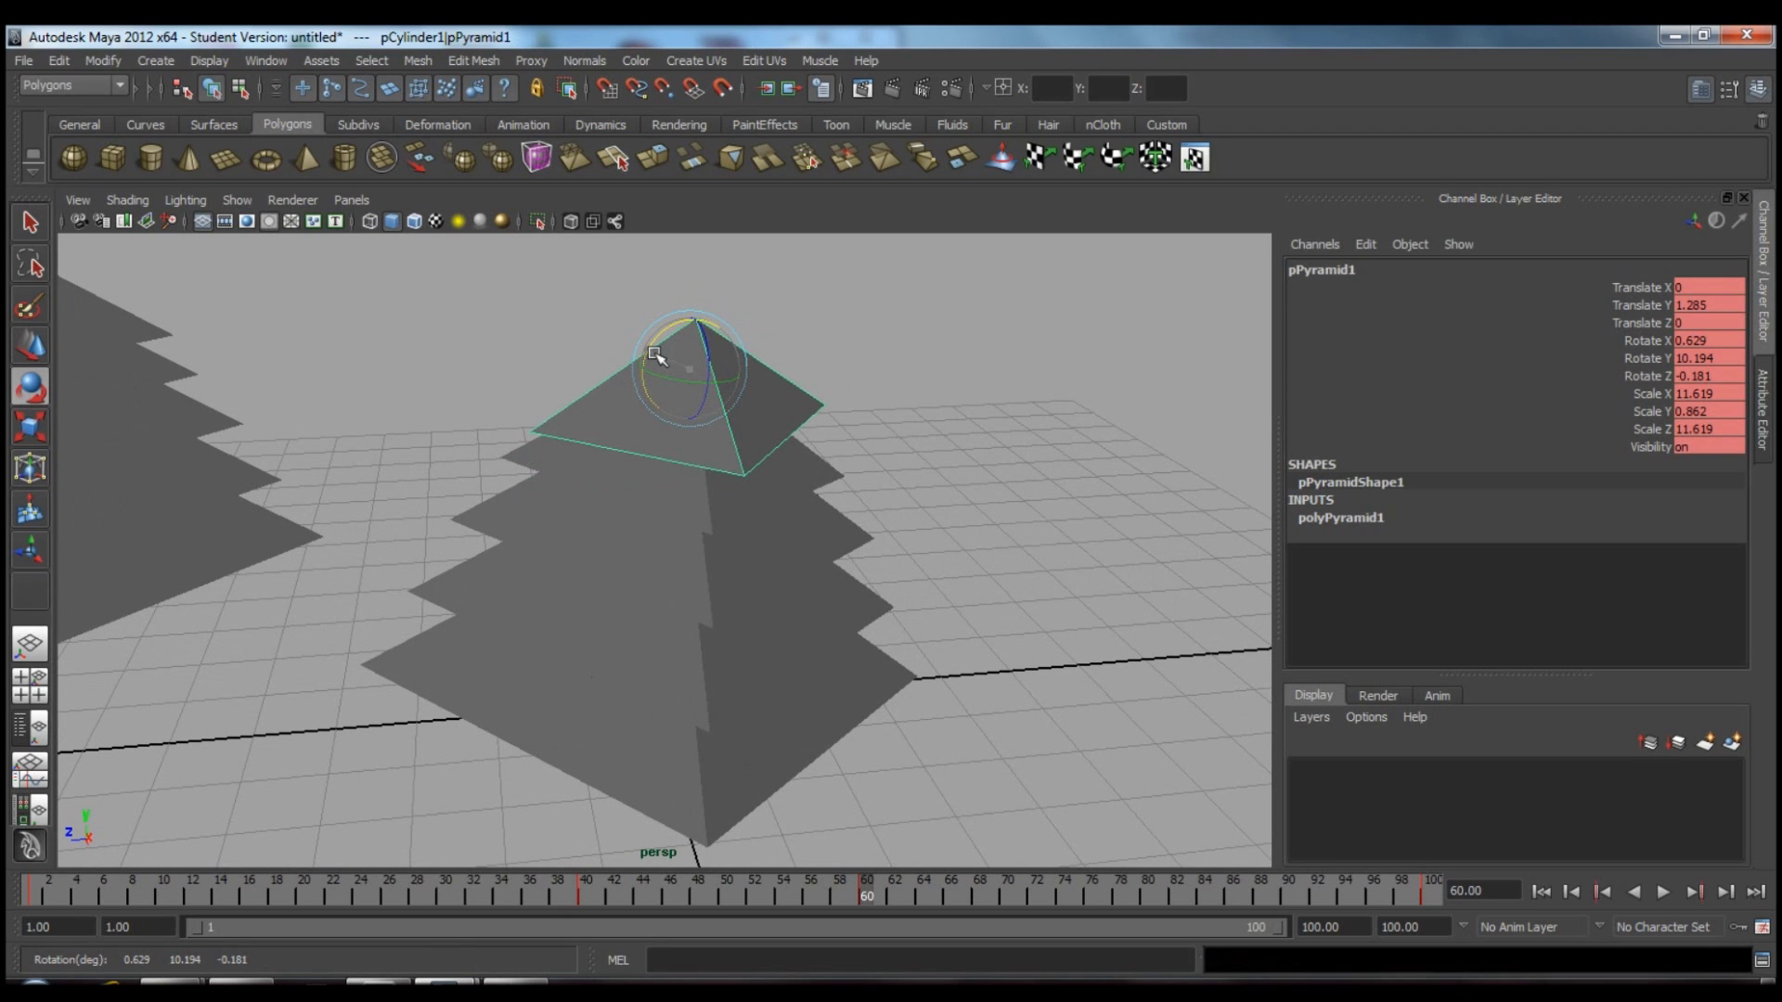
alt+drag(815, 440, 875, 768)
Scrub back to frame 26 and play back the animation to check the top pyramid's motion.
click(822, 896)
drag(817, 908, 389, 911)
alt+drag(453, 799, 561, 783)
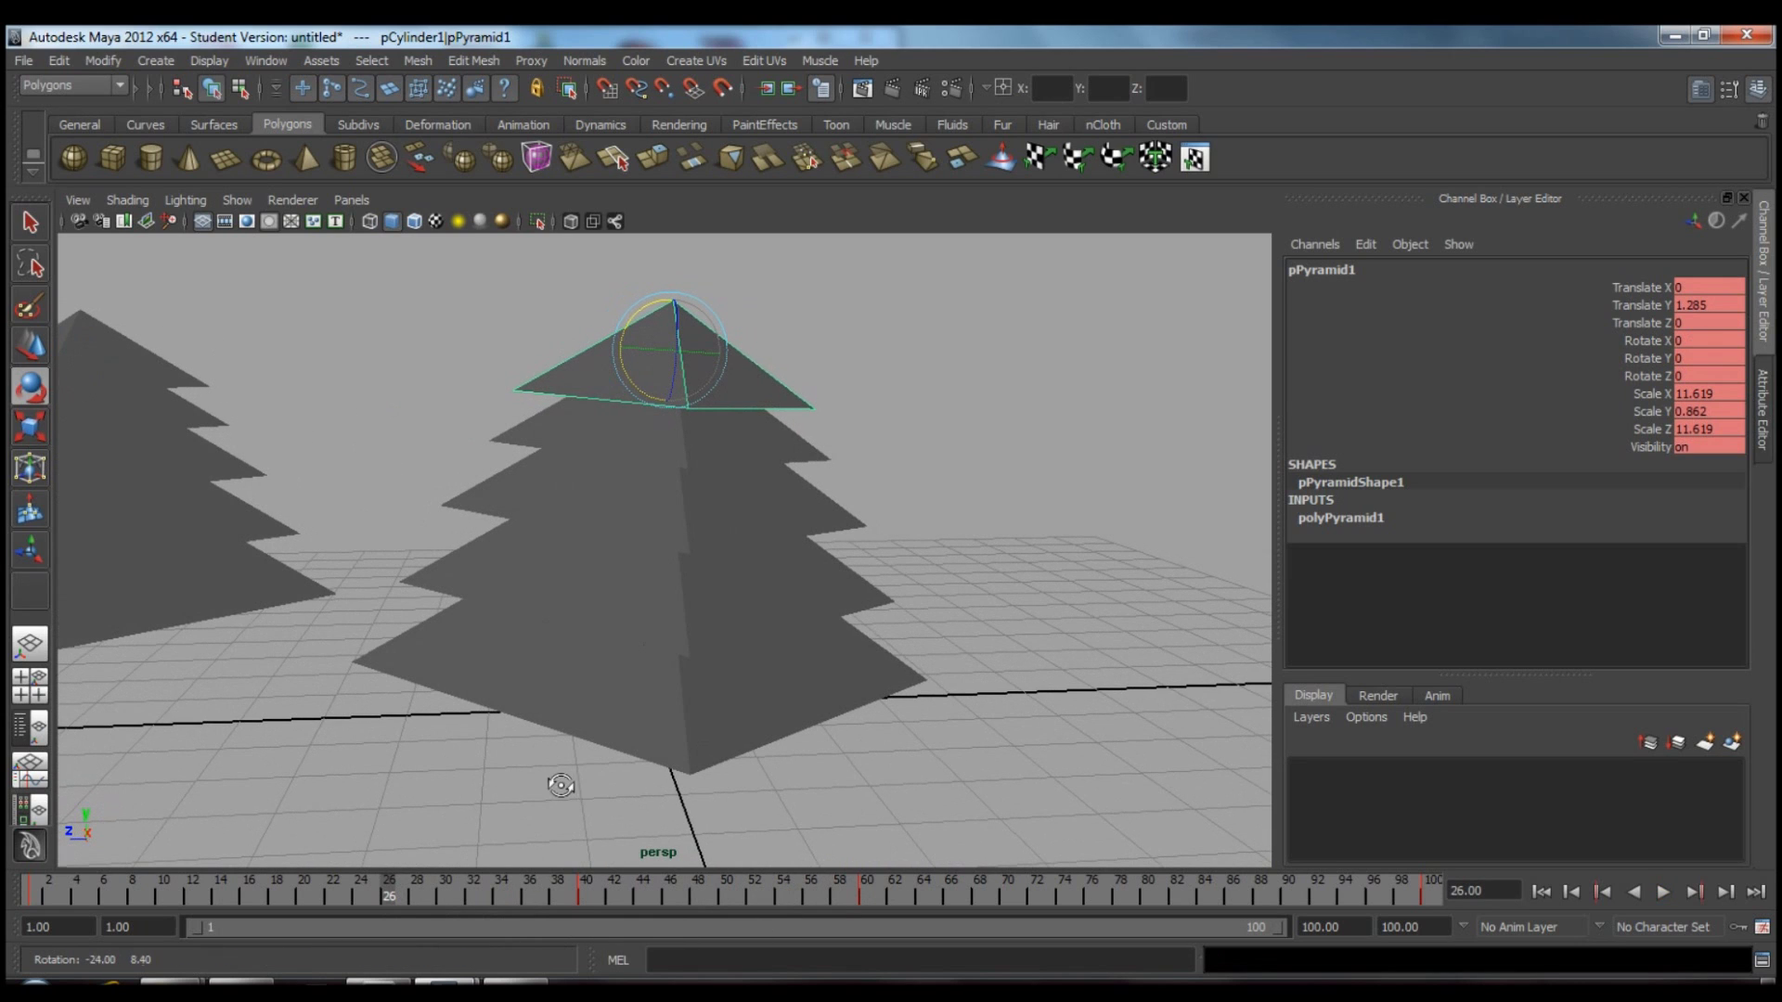
click(1662, 891)
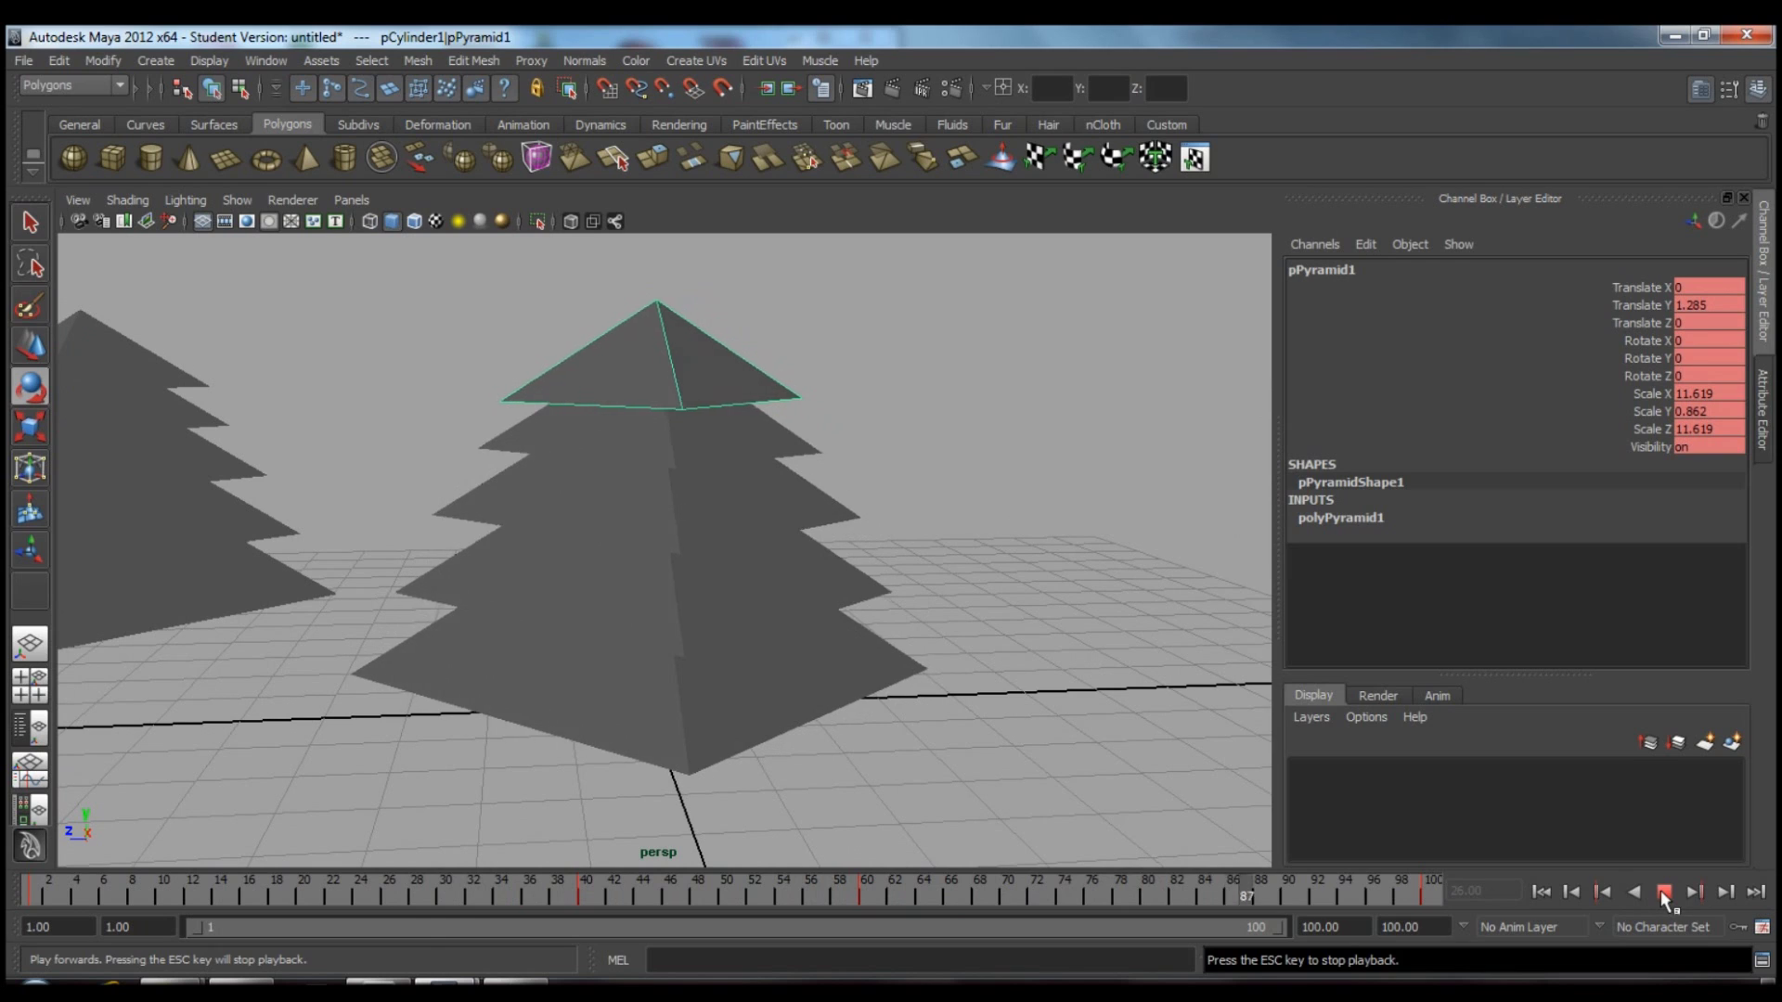
click(1662, 891)
Set a keyframe at frame 42 on the second pyramid from the top in its unrotated pose.
click(668, 436)
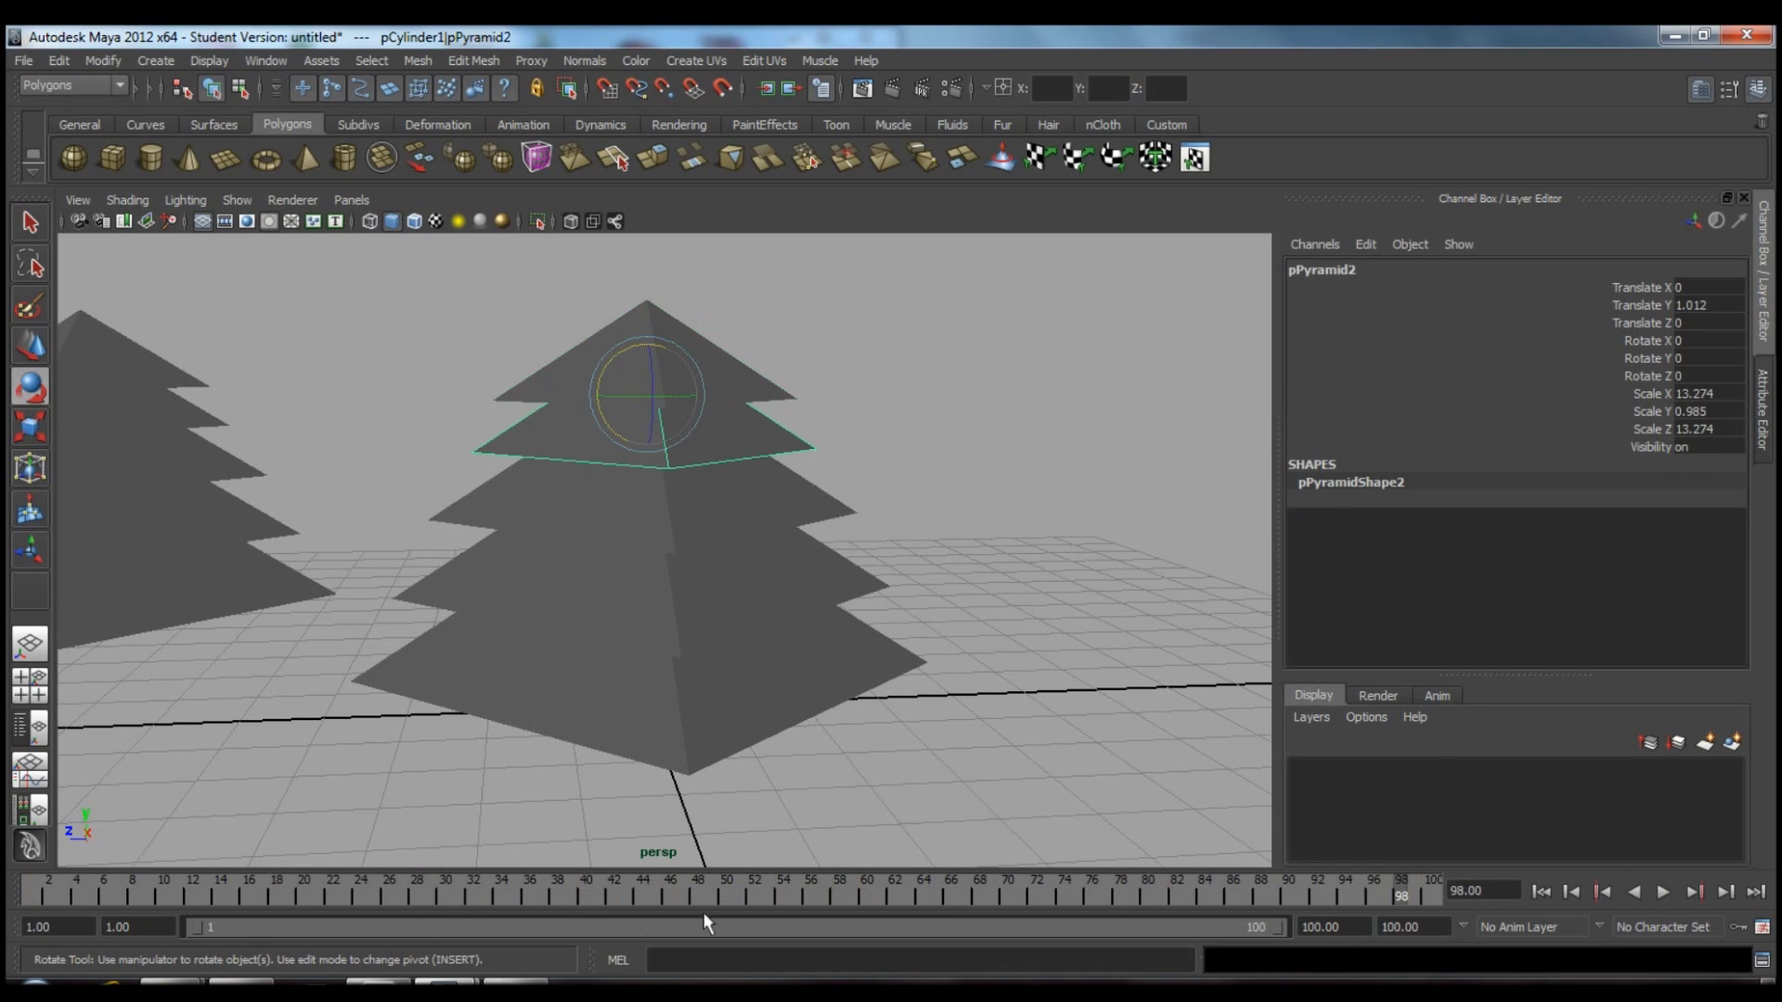
click(587, 897)
drag(586, 896, 606, 897)
key(s)
Try keying the second pyramid at frame 62 with an X rotation of about 1.443, and play back the result.
click(891, 887)
mouse_move(641, 384)
alt+mouse_down()
mouse_move(565, 493)
mouse_move(649, 380)
alt+mouse_up()
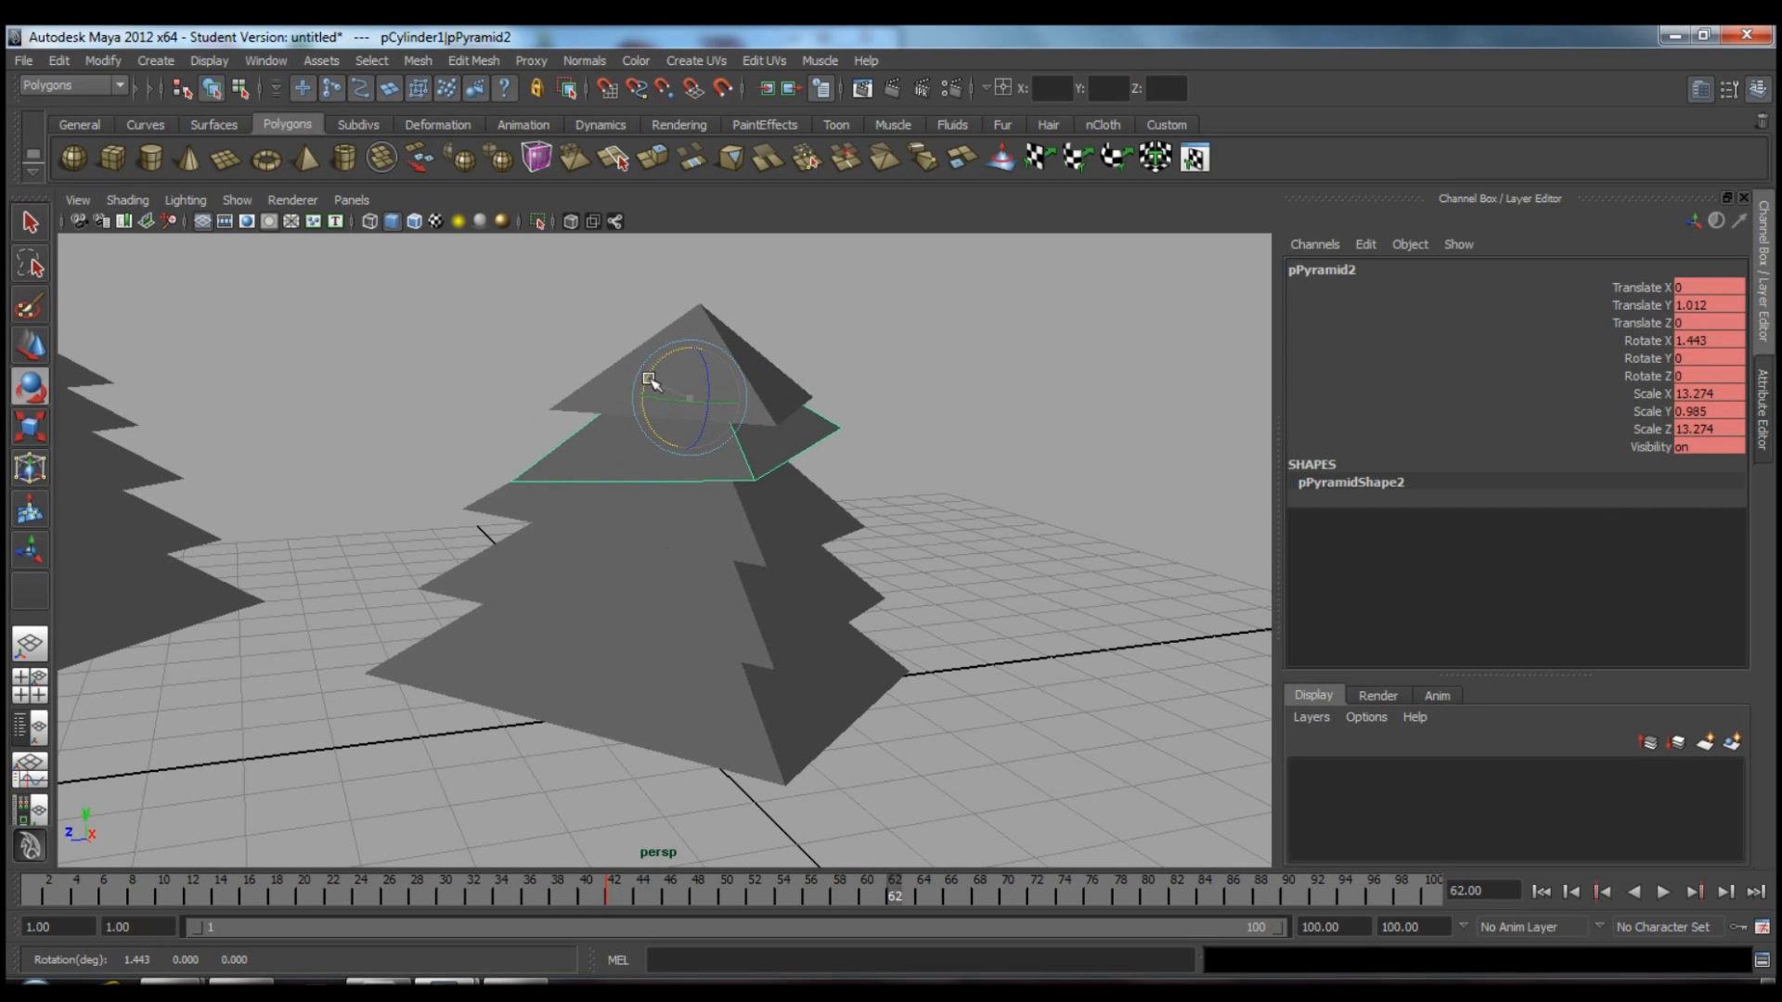
key(s)
drag(895, 889, 418, 889)
click(1659, 891)
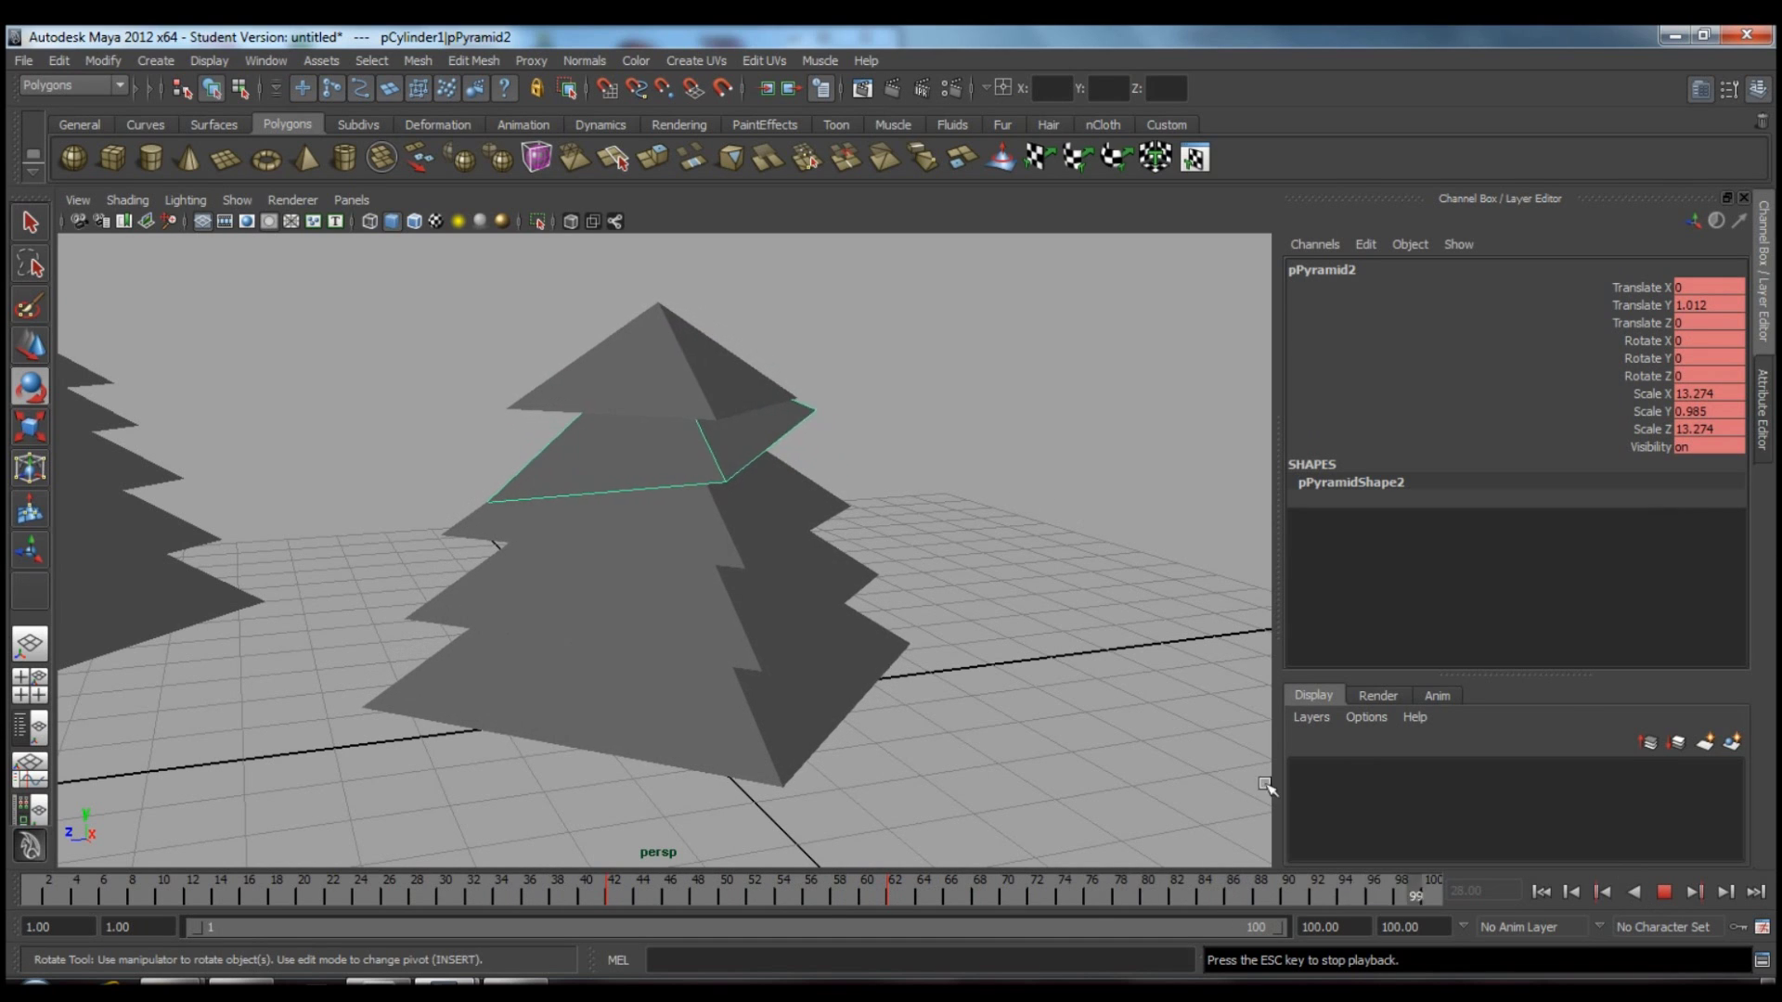
click(1664, 891)
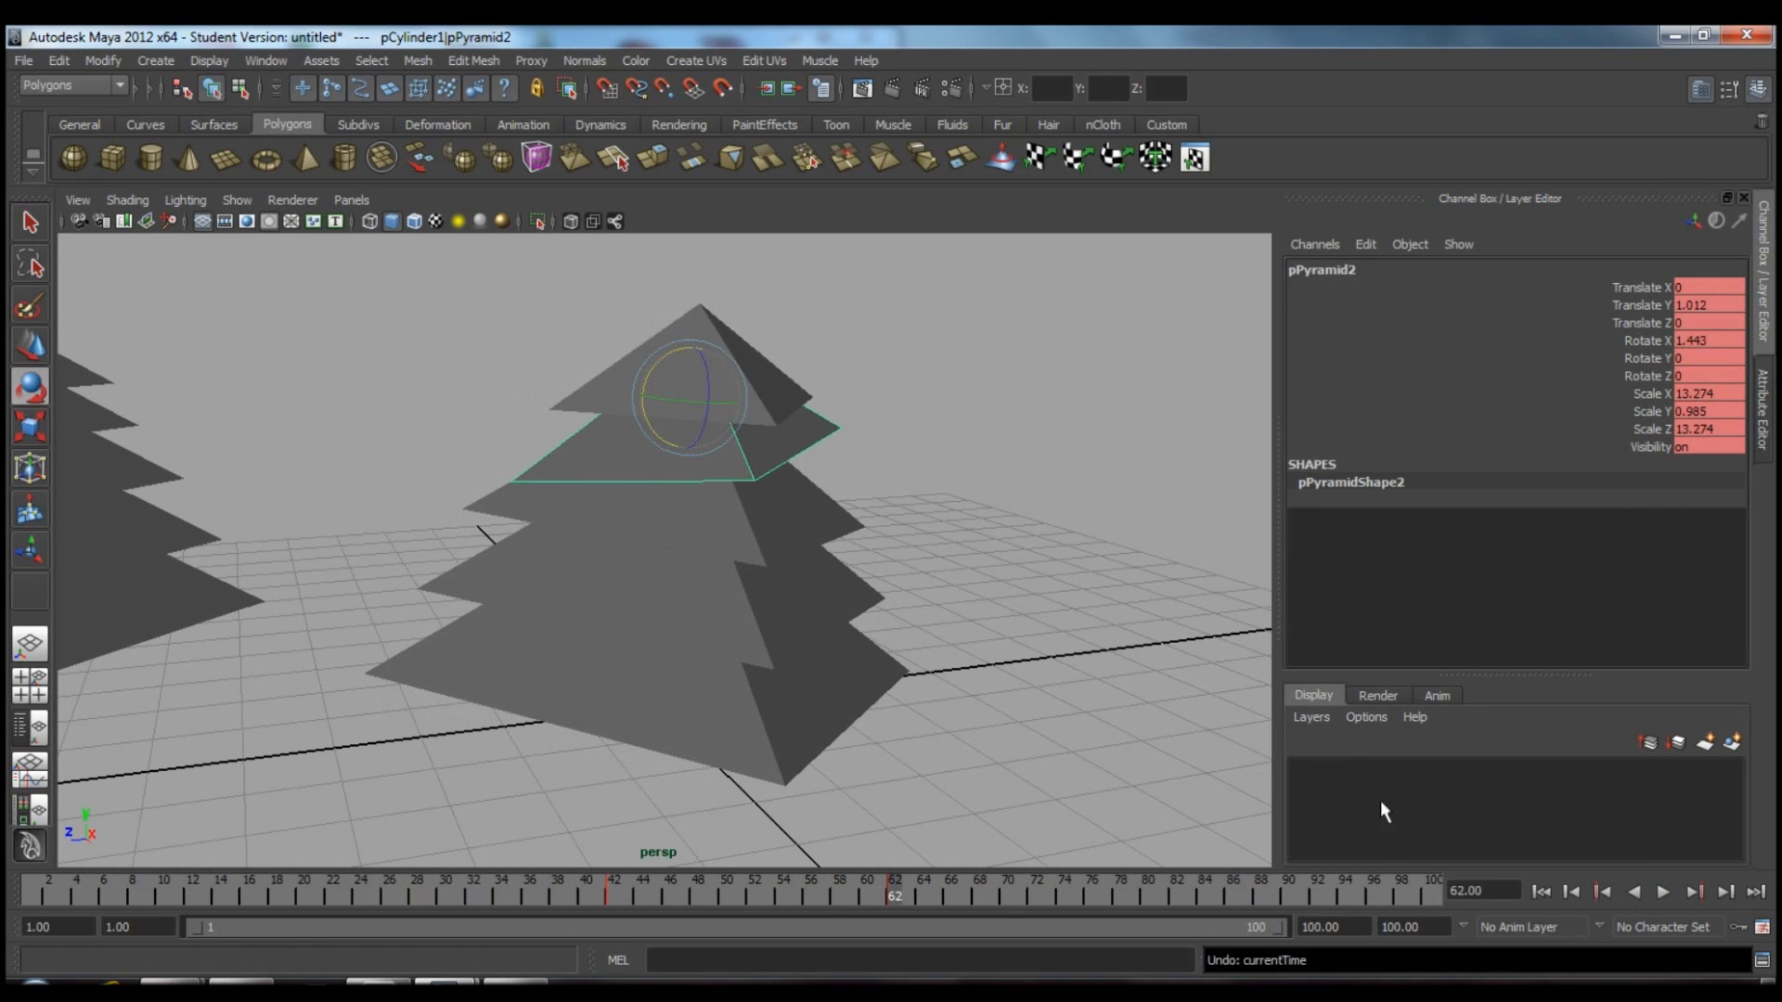
key(s)
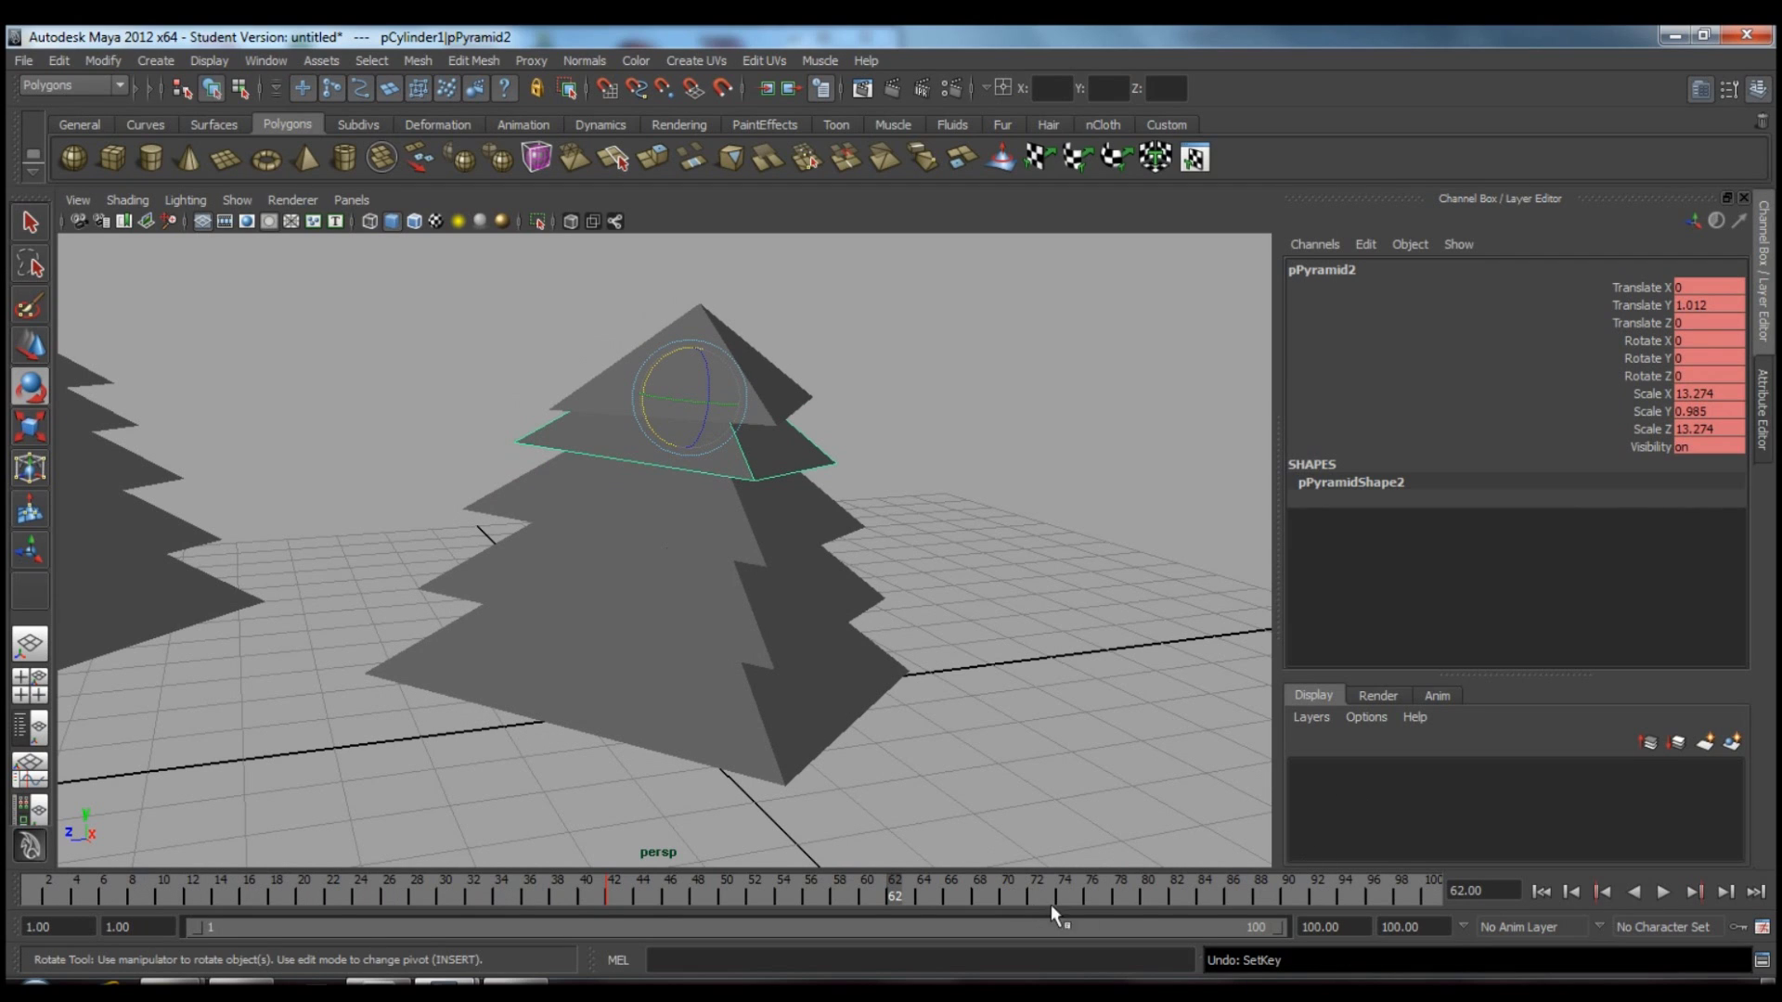
Key the second pyramid unrotated at frame 100, and at frame 62 with an X rotation of about 1.575.
drag(1260, 898, 1506, 887)
key(s)
drag(1201, 899, 894, 891)
click(653, 380)
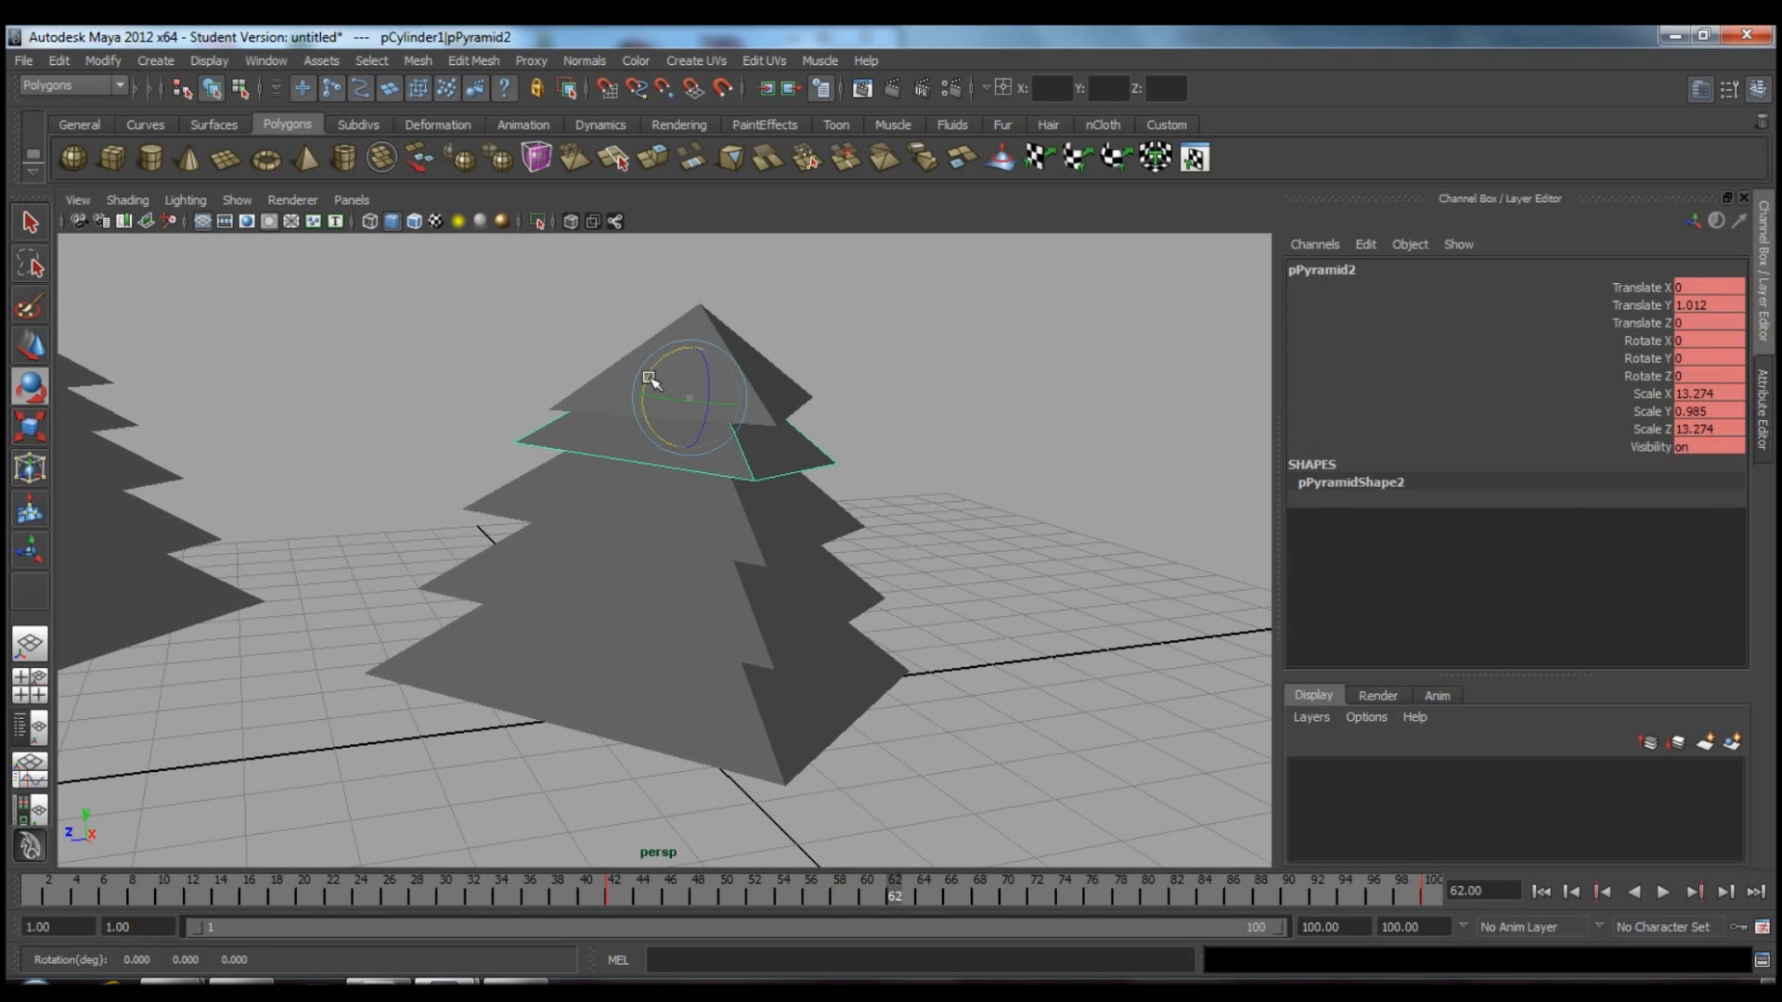
key(s)
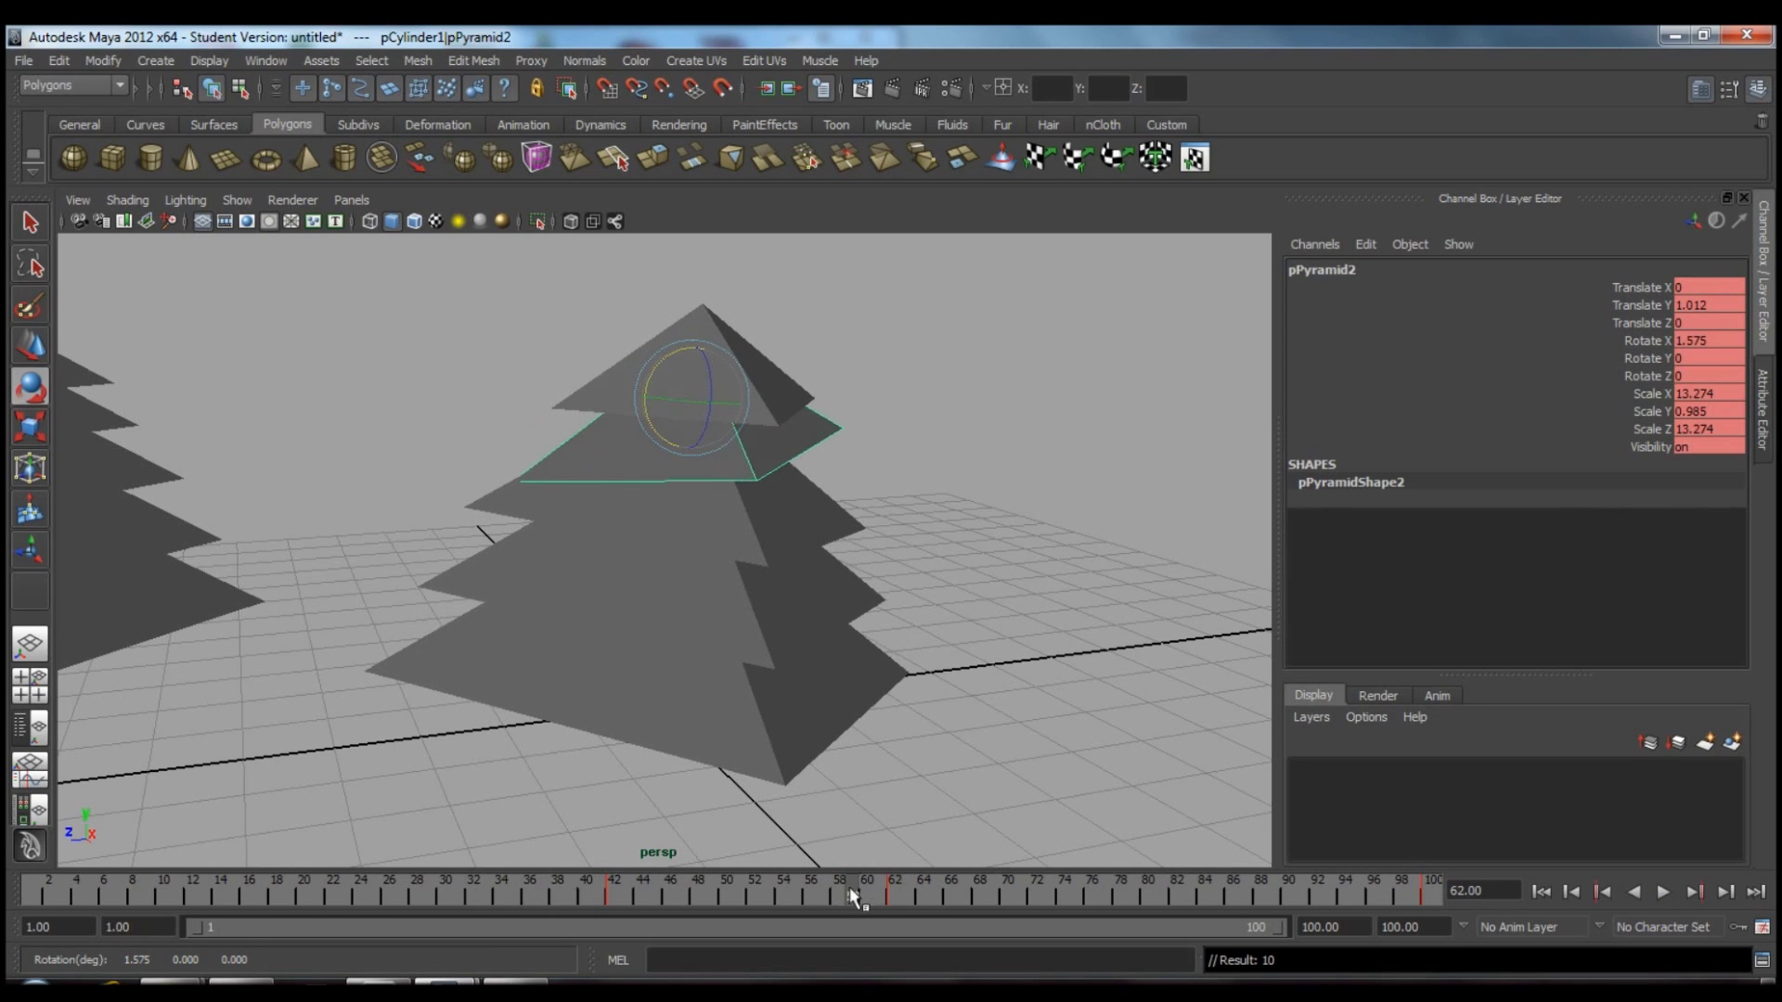
Scrub back to an early frame, clear the selection and play back the tree animation from a lower angle.
drag(861, 896, 346, 895)
click(1197, 462)
alt+drag(950, 692, 942, 597)
click(1663, 893)
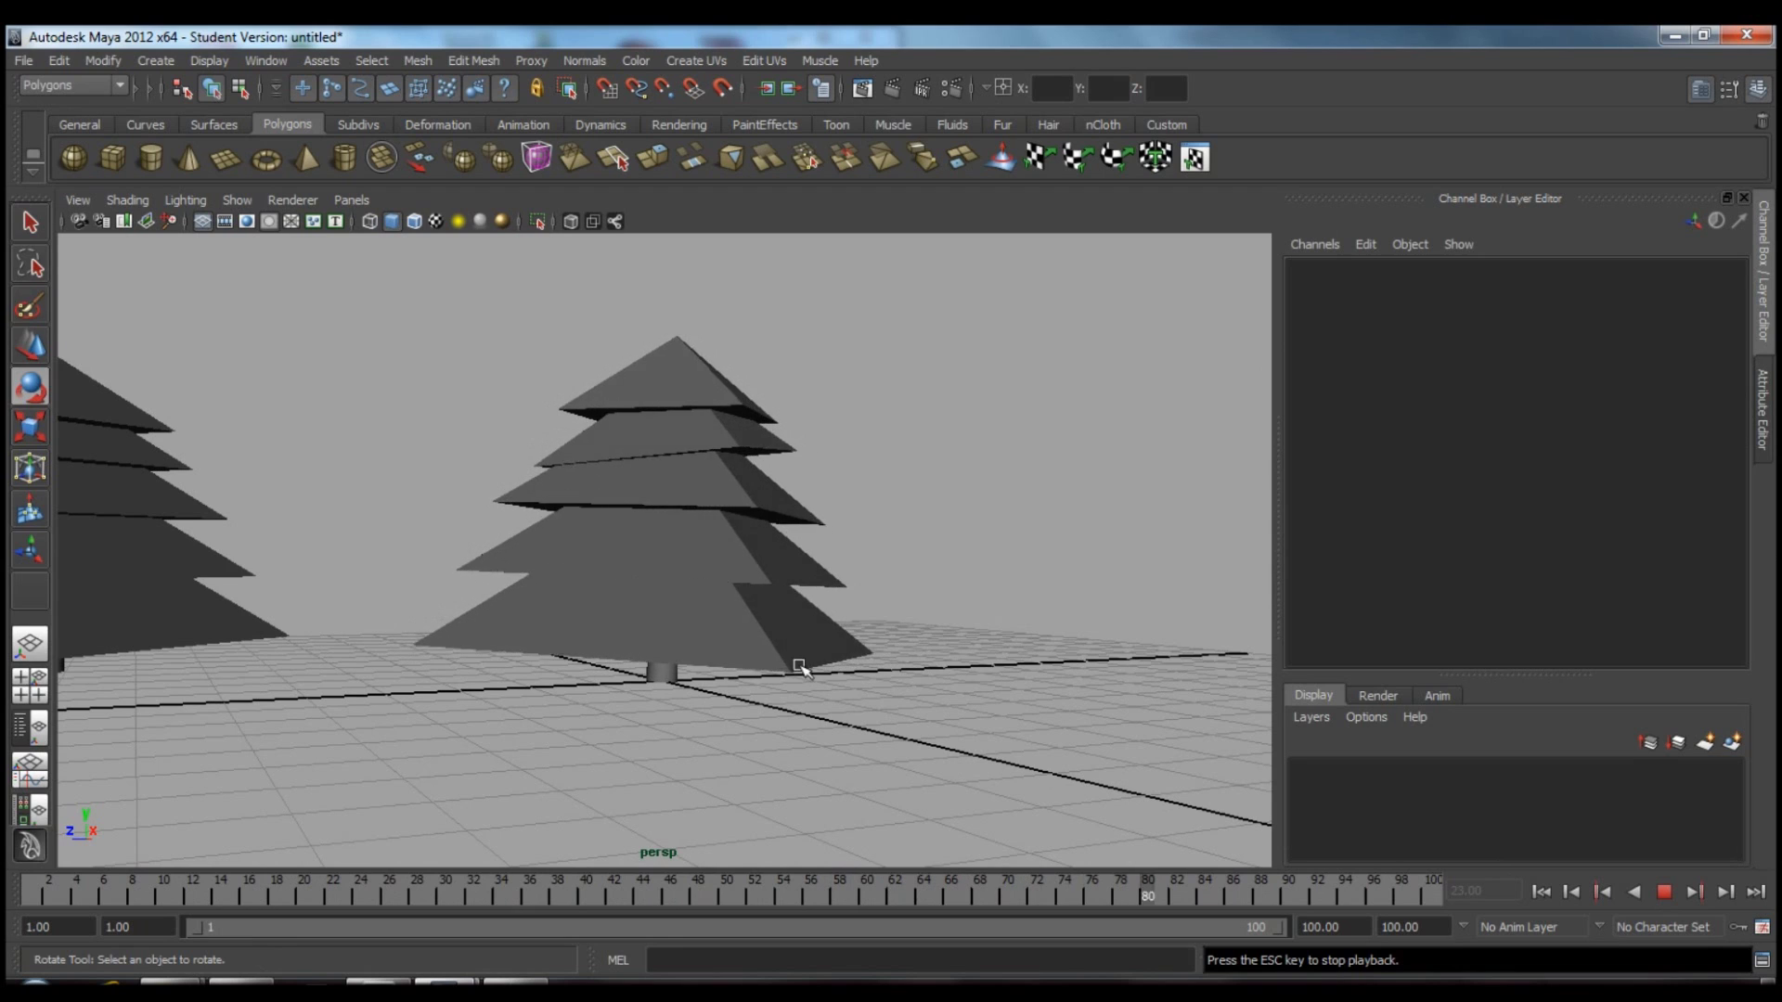
click(1664, 892)
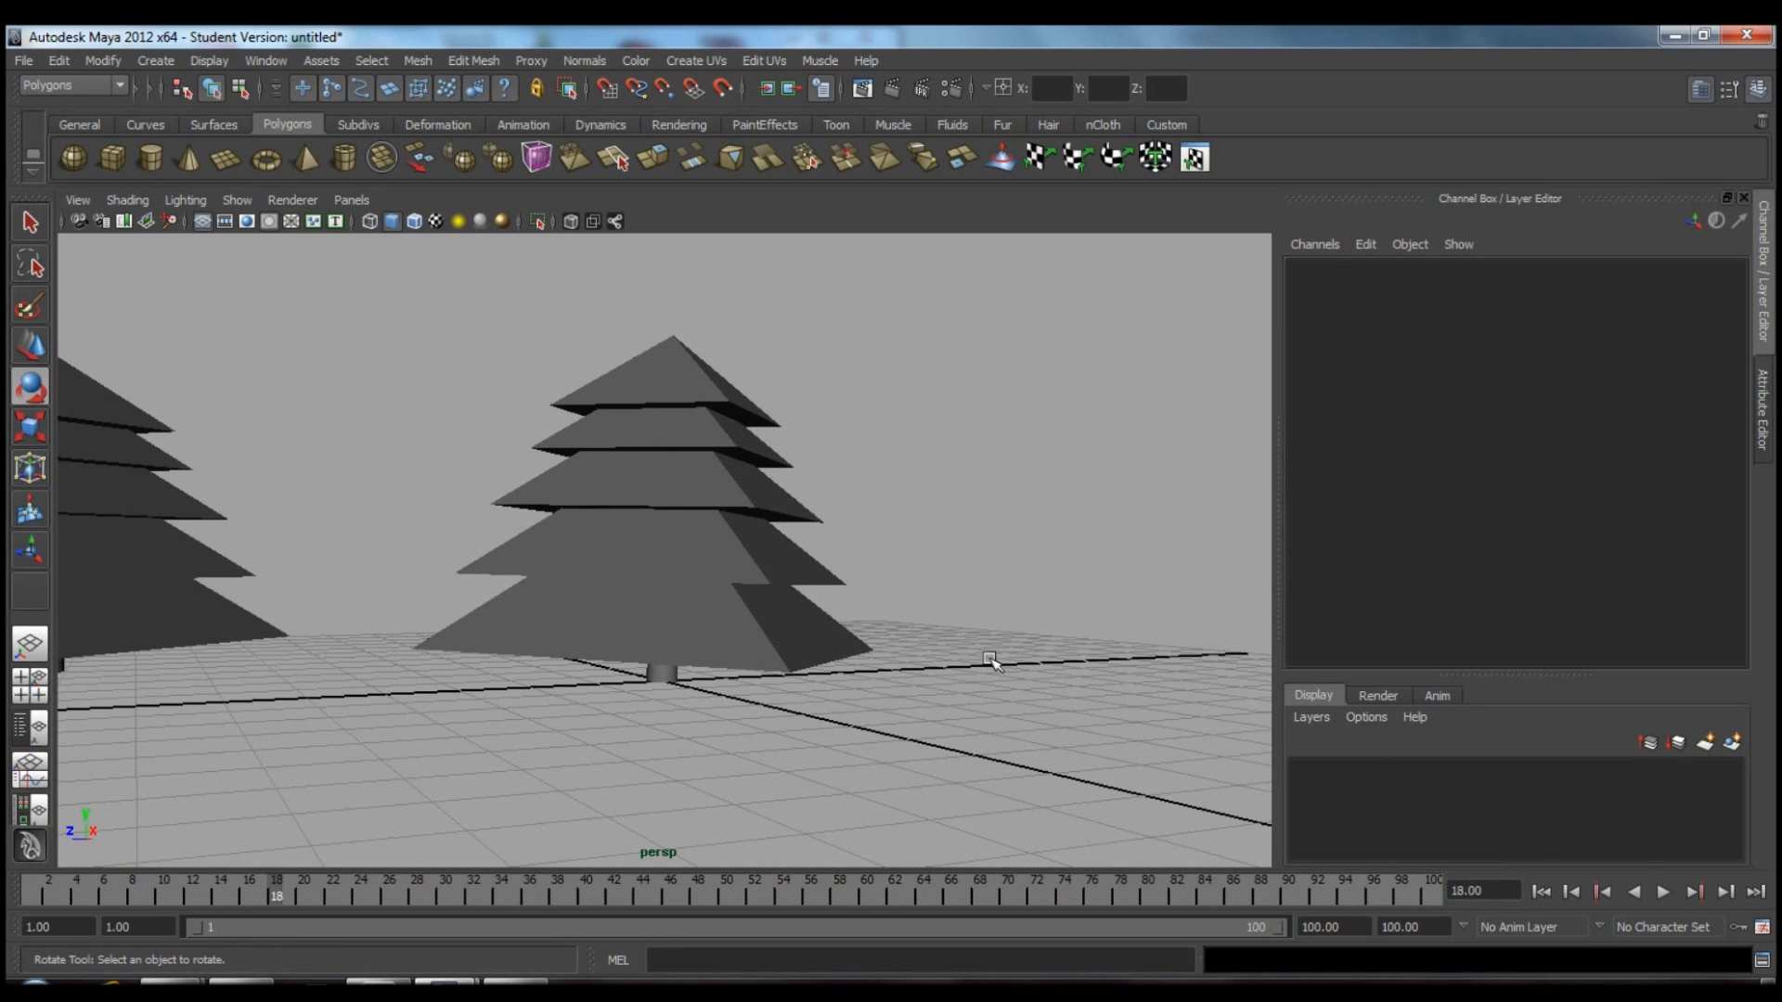
Assign a new Lambert material to all five foliage pyramids and the trunk of the original tree.
mouse_move(1039, 525)
alt+right_down()
mouse_move(947, 513)
mouse_move(1006, 517)
alt+right_up()
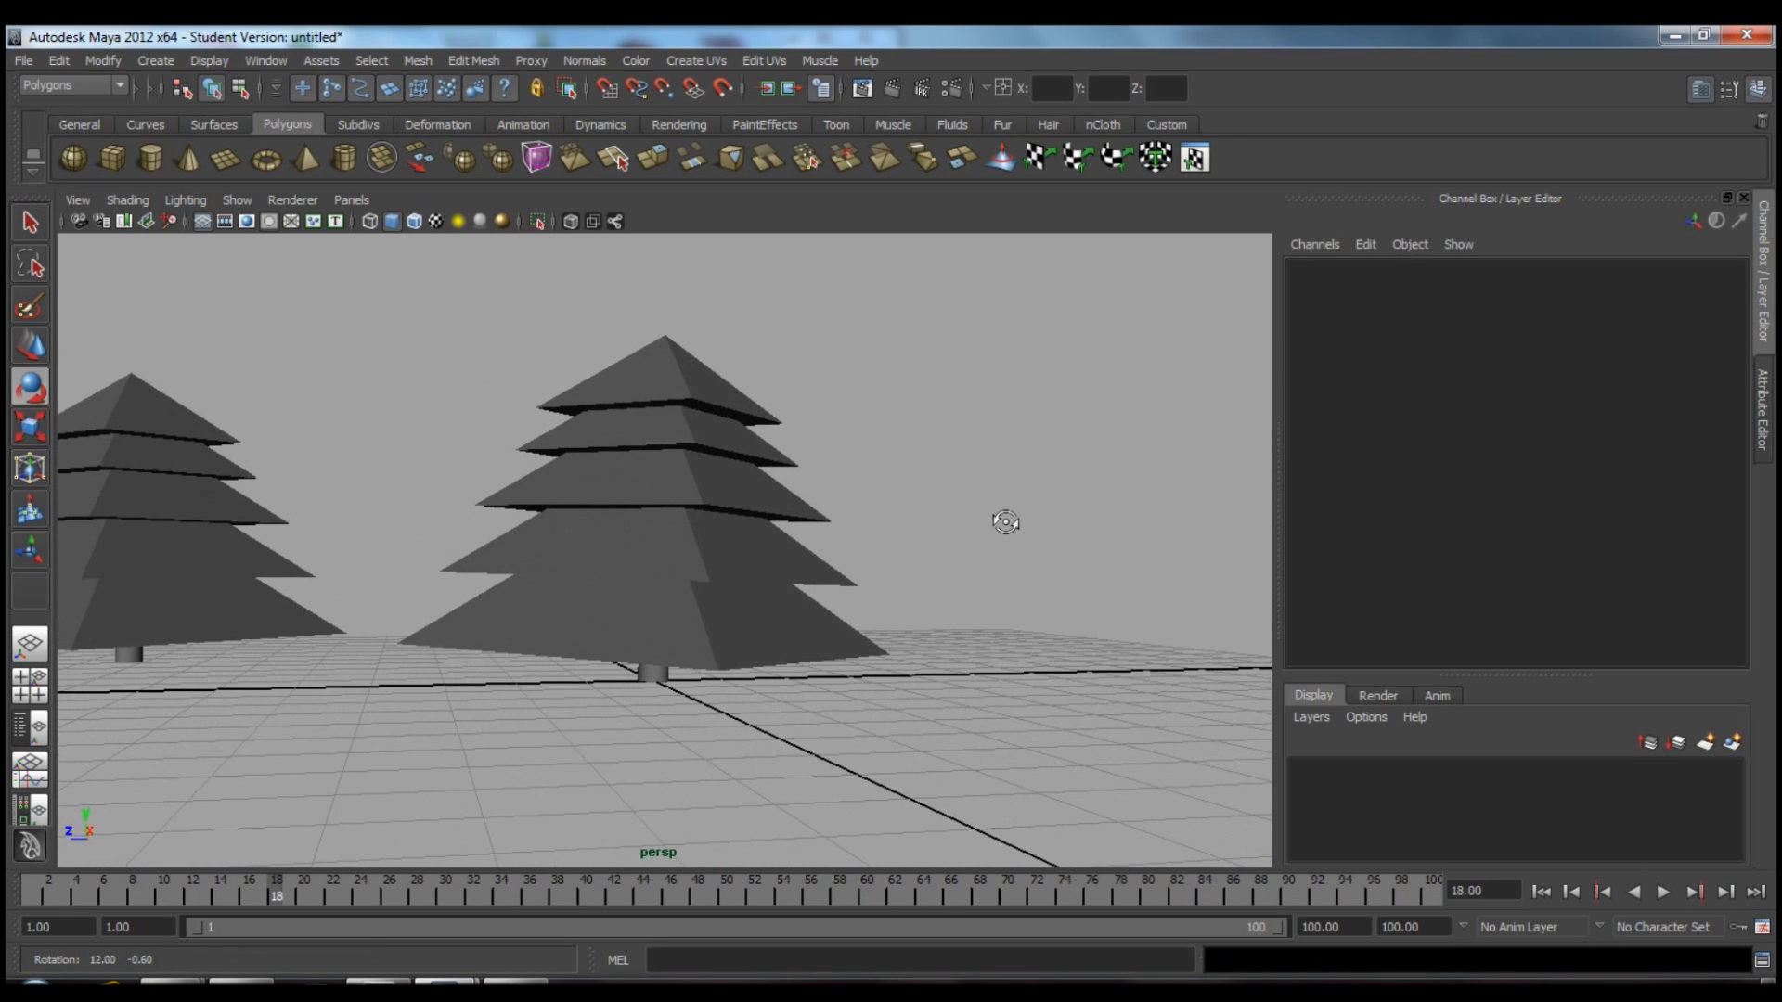
click(666, 424)
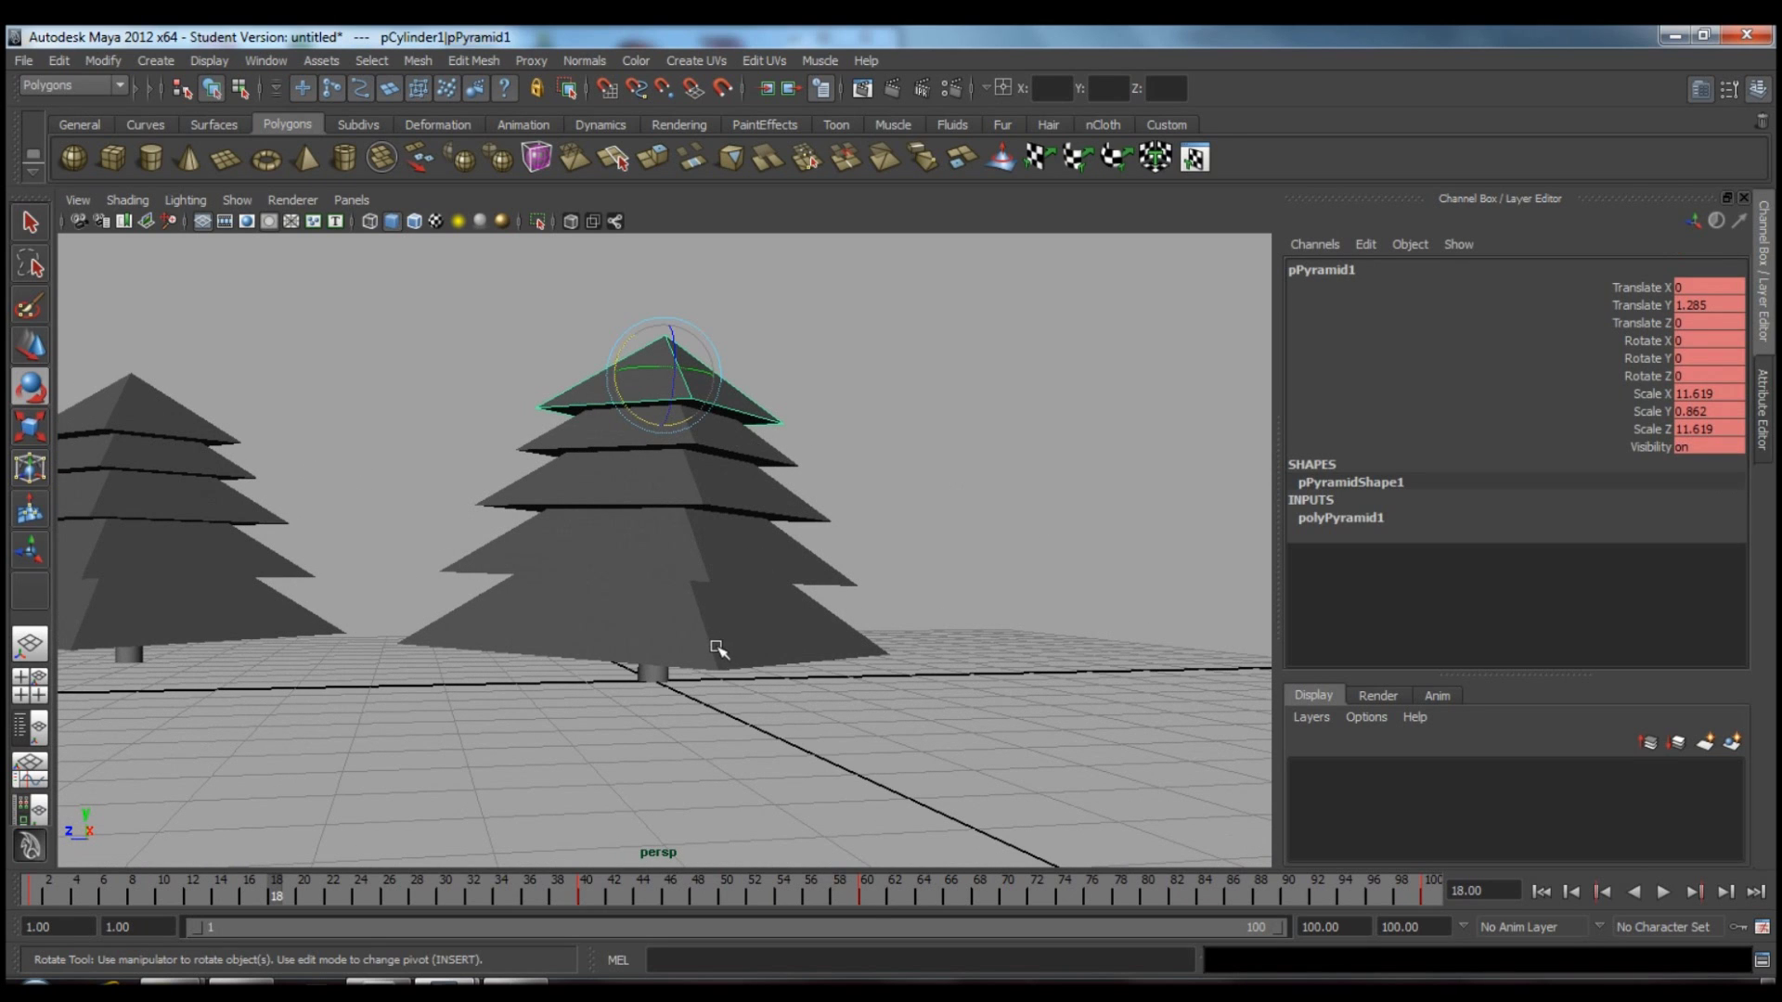
click(726, 439)
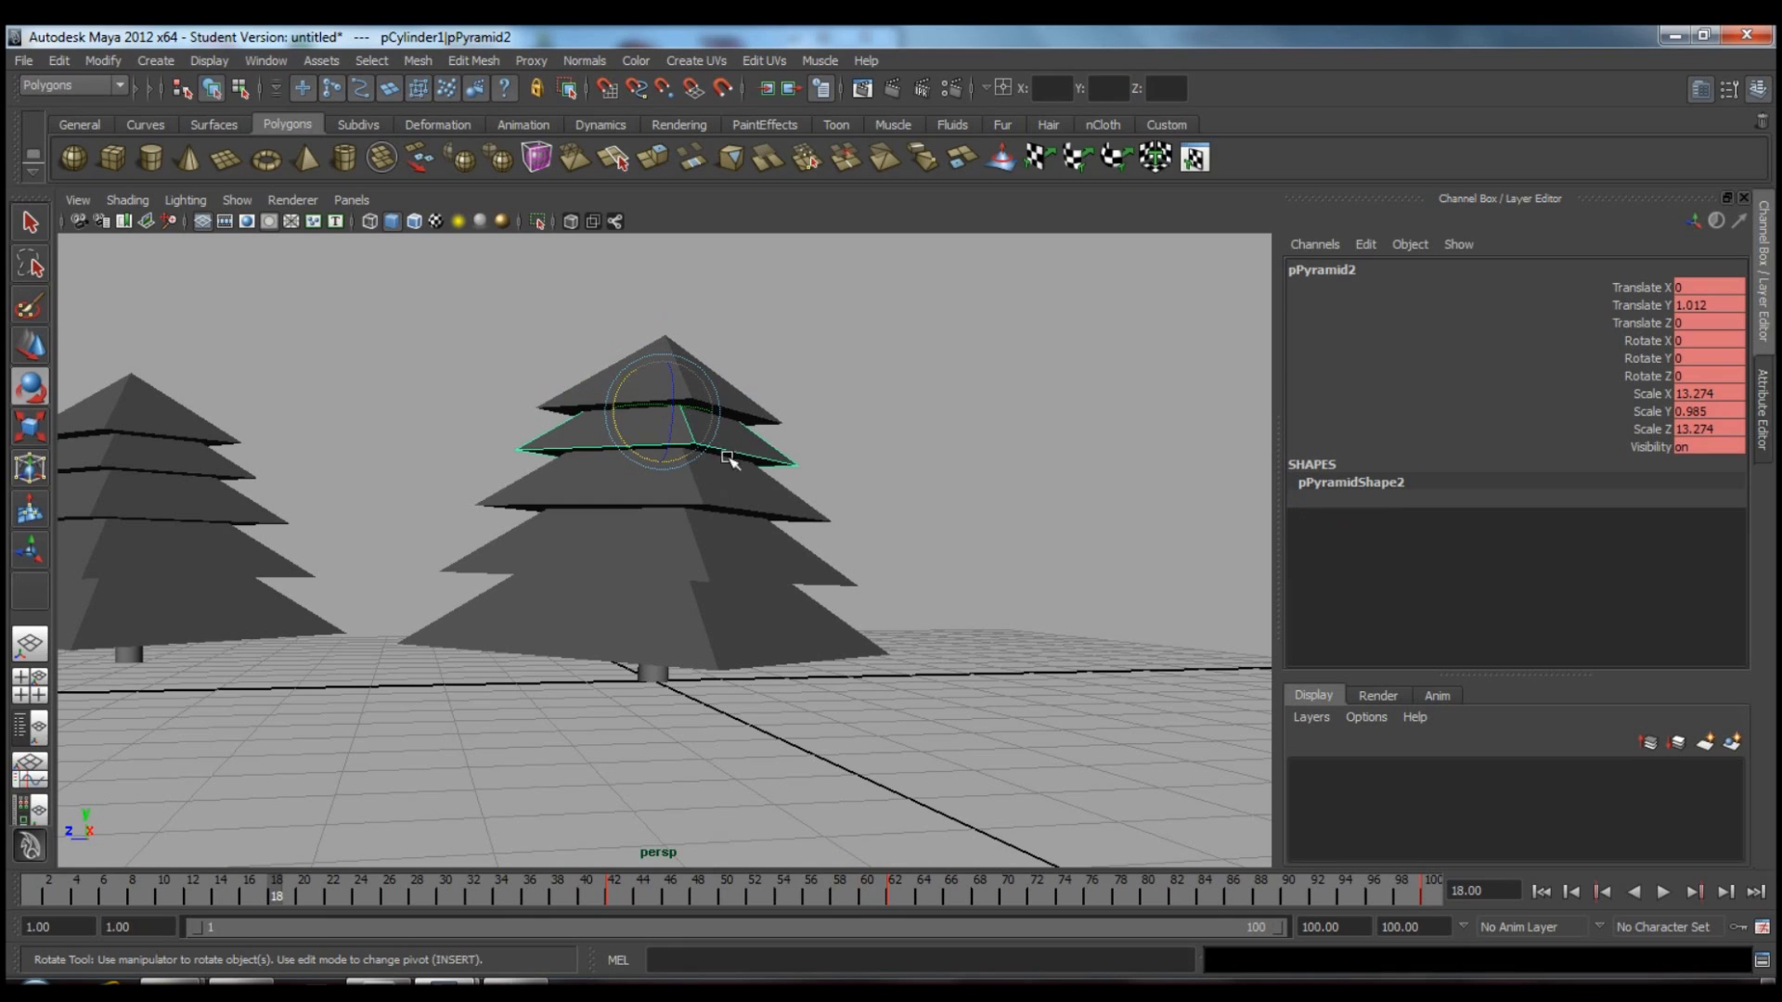
click(739, 396)
shift+click(743, 445)
shift+click(737, 492)
shift+click(740, 559)
shift+click(764, 634)
shift+click(649, 677)
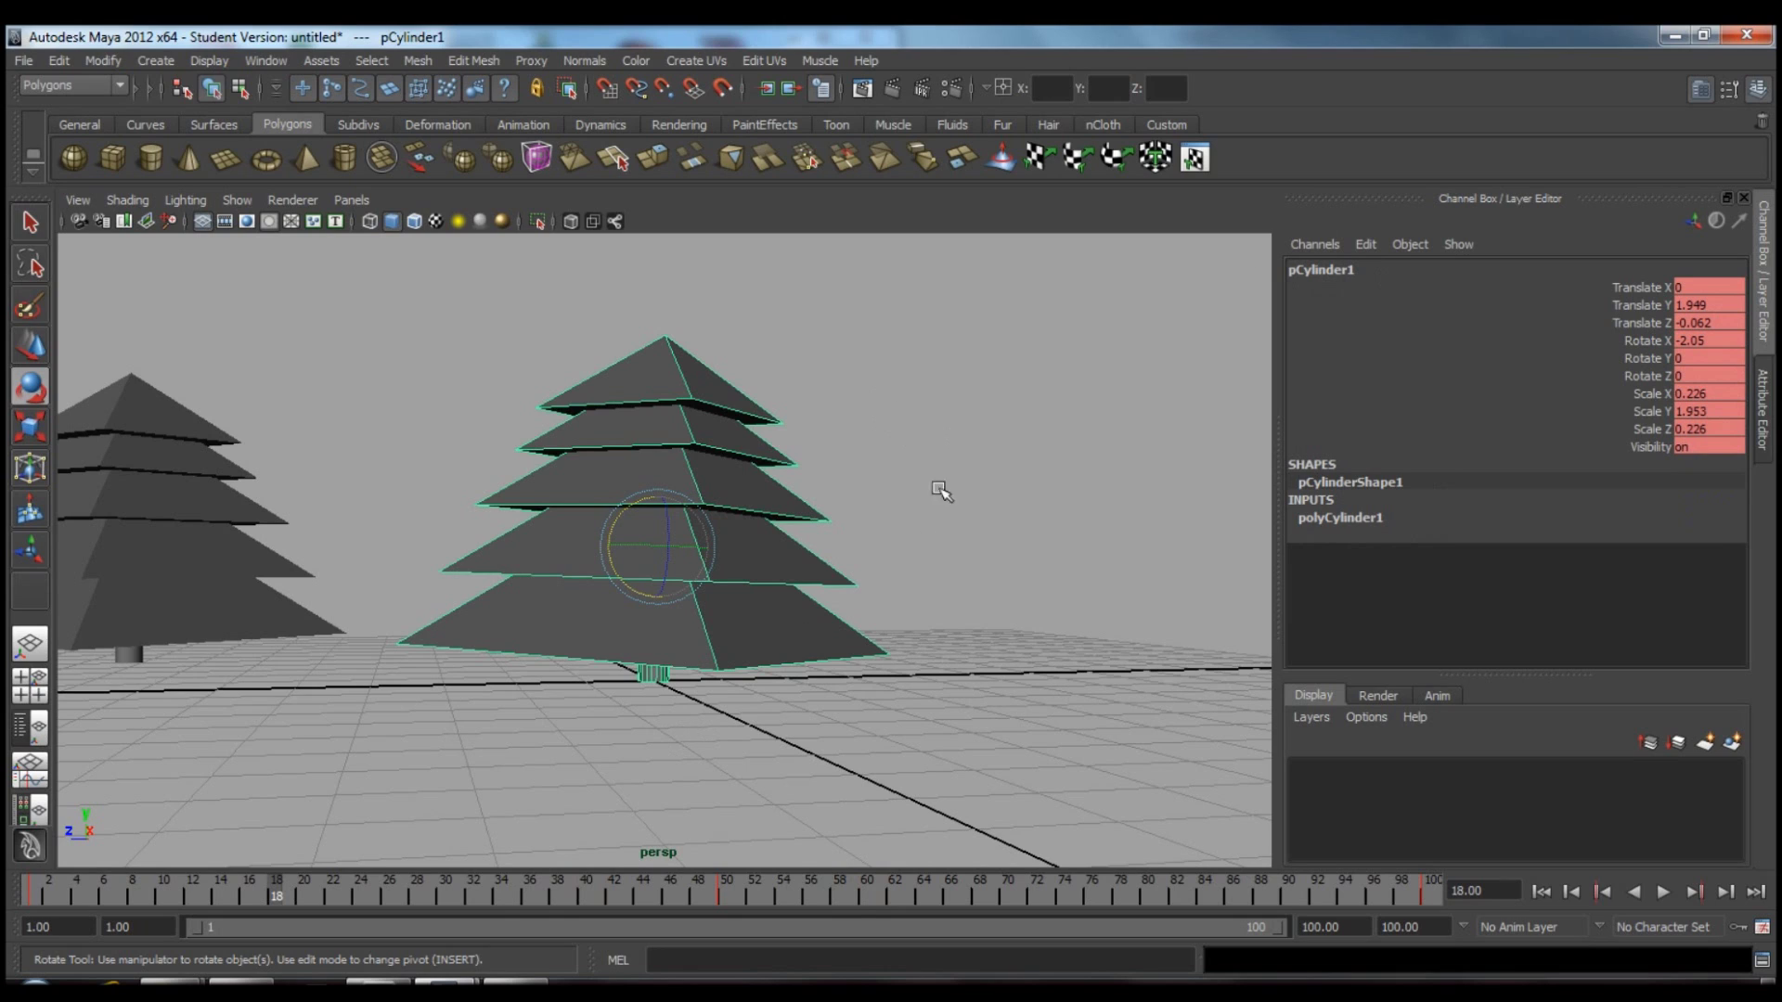
right_click(762, 615)
mouse_move(838, 965)
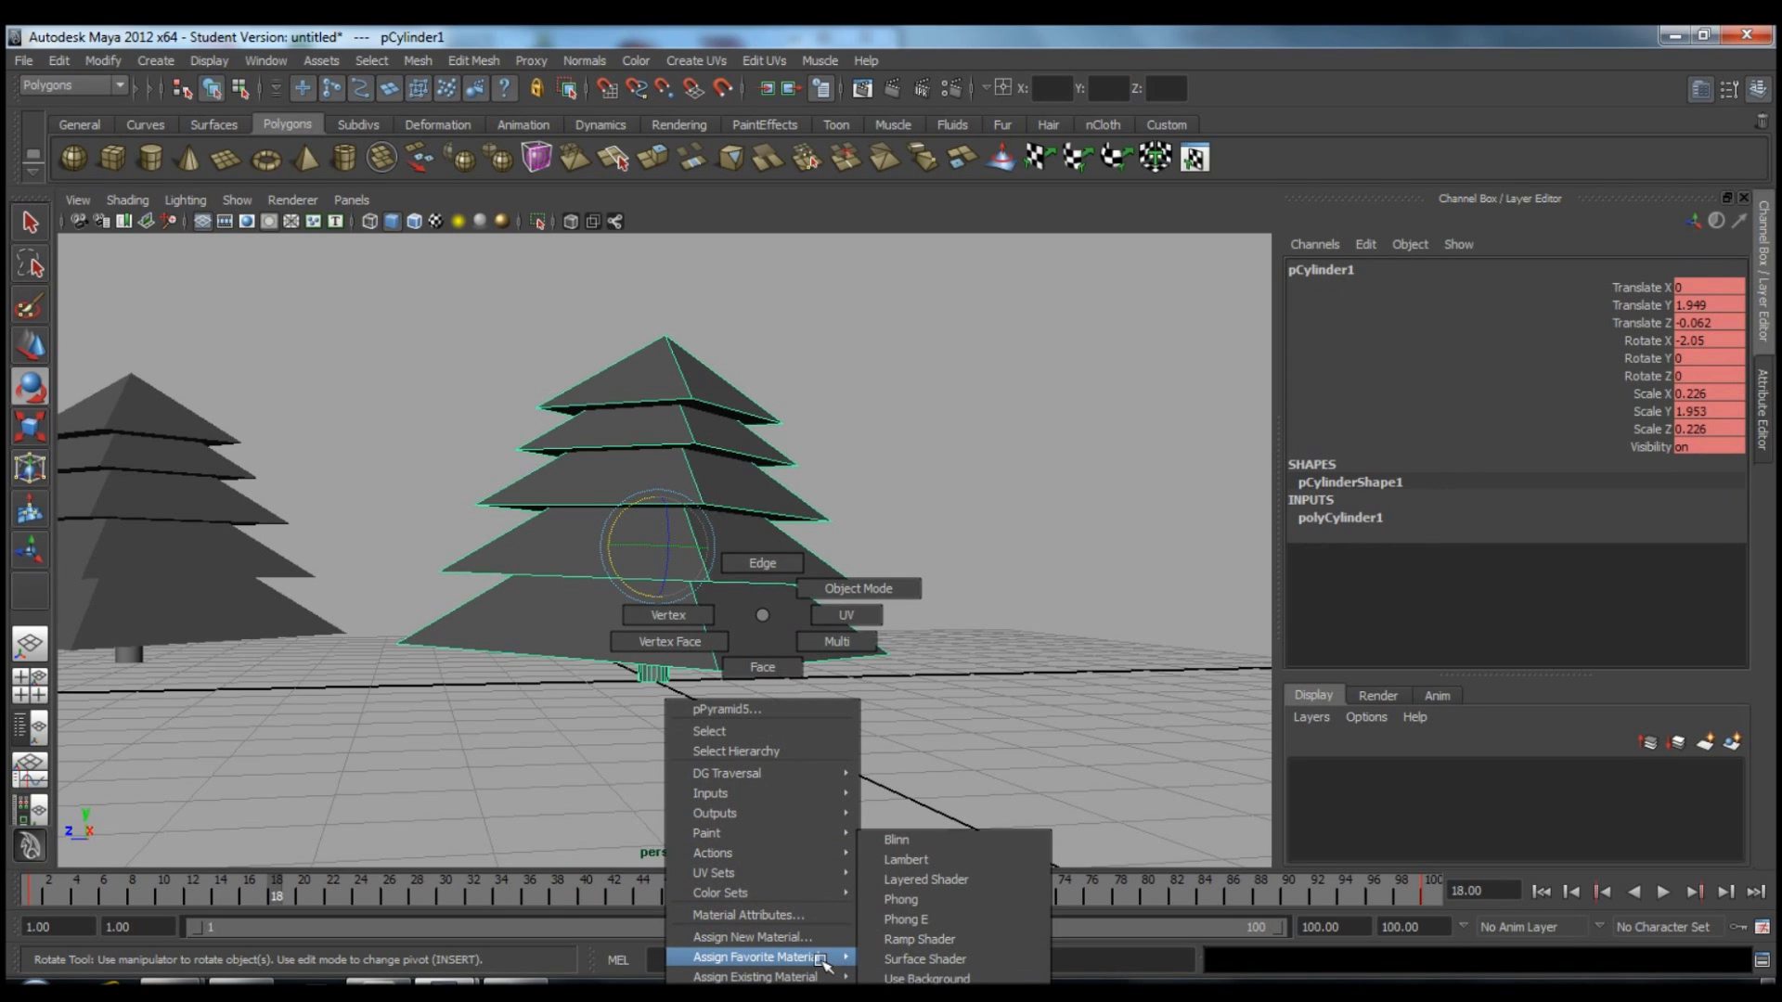
click(909, 860)
Set the color of the new Lambert material lambert2 to dark brown.
key(ctrl+a)
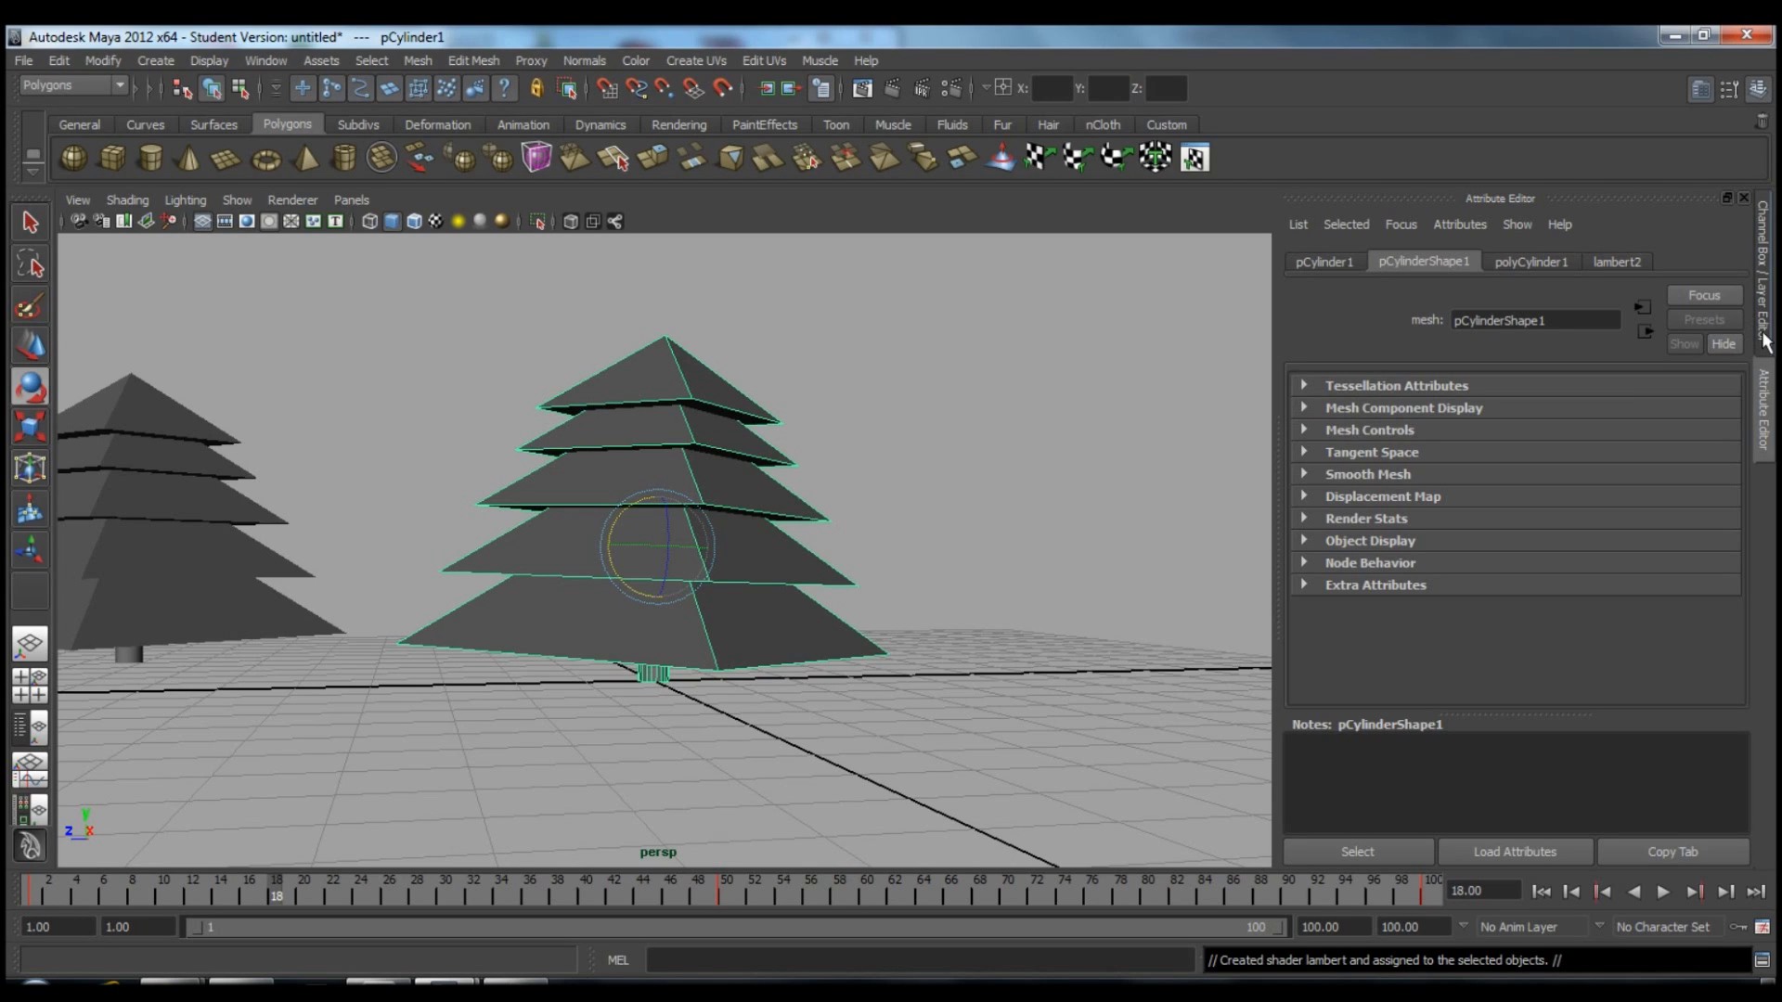
click(1631, 263)
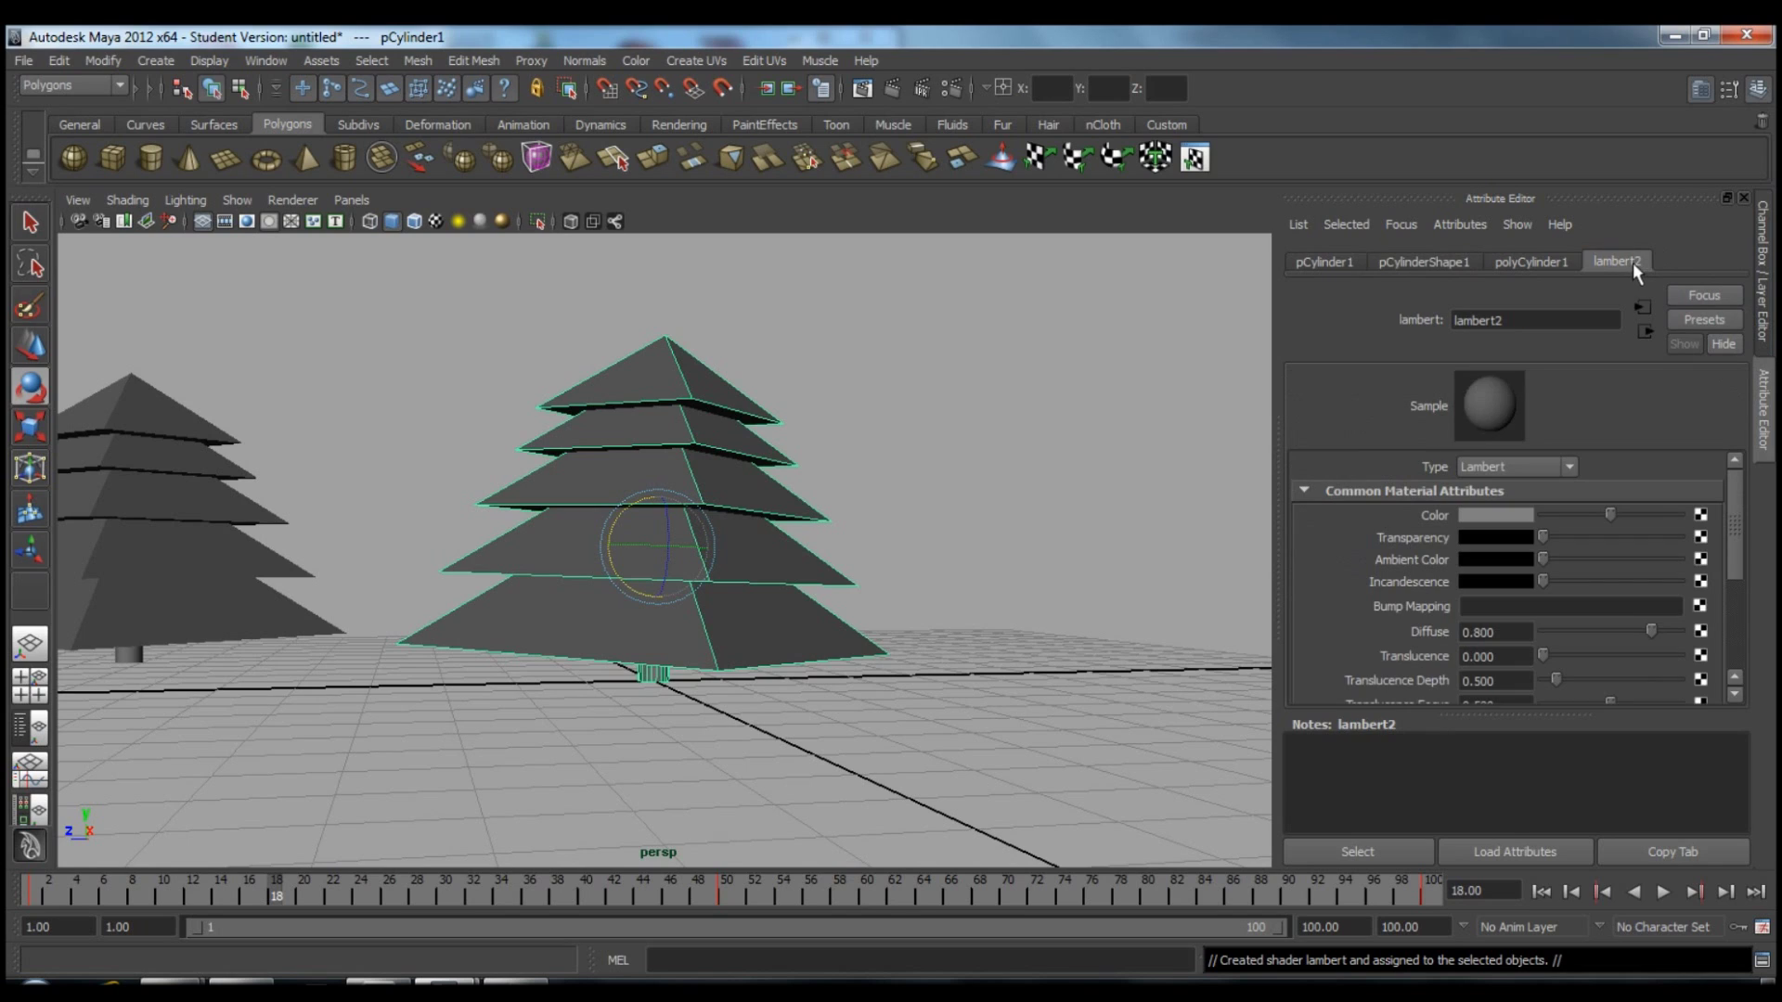
click(1494, 515)
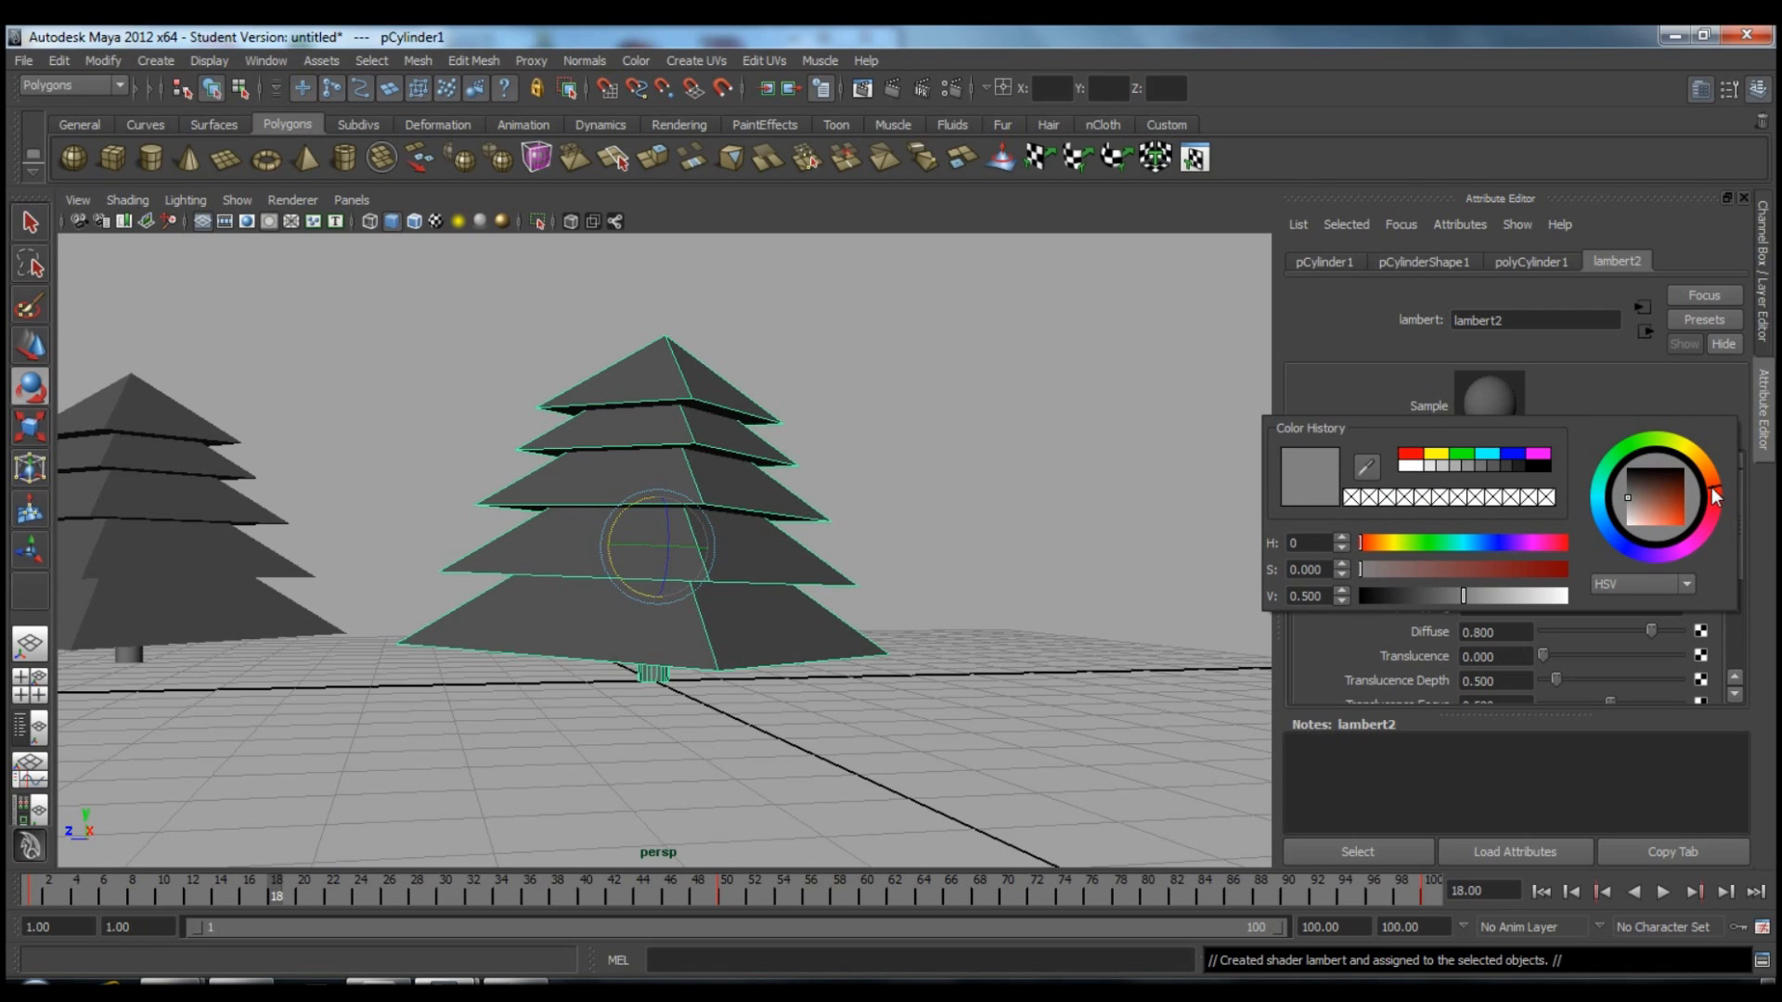
drag(1675, 504, 1679, 487)
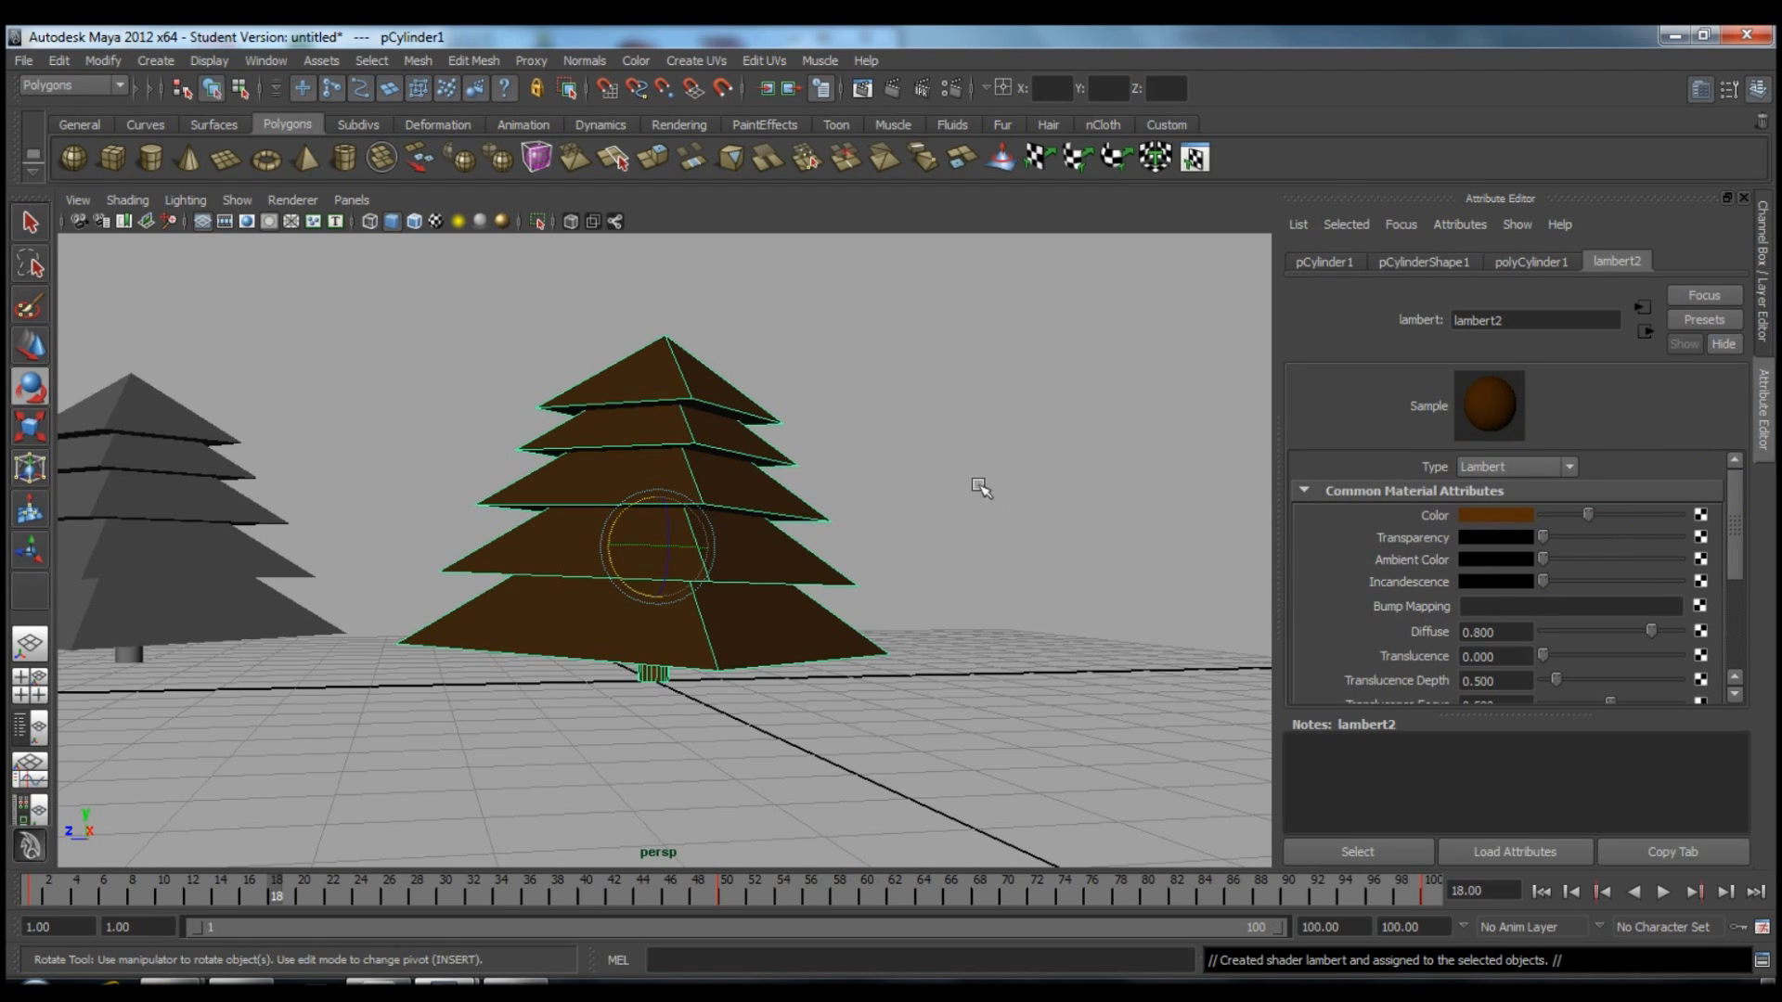
Assign a separate new Lambert material to only the five foliage pyramids, leaving out the trunk.
click(990, 479)
click(779, 649)
shift+click(788, 560)
shift+click(763, 482)
shift+click(748, 403)
shift+click(724, 386)
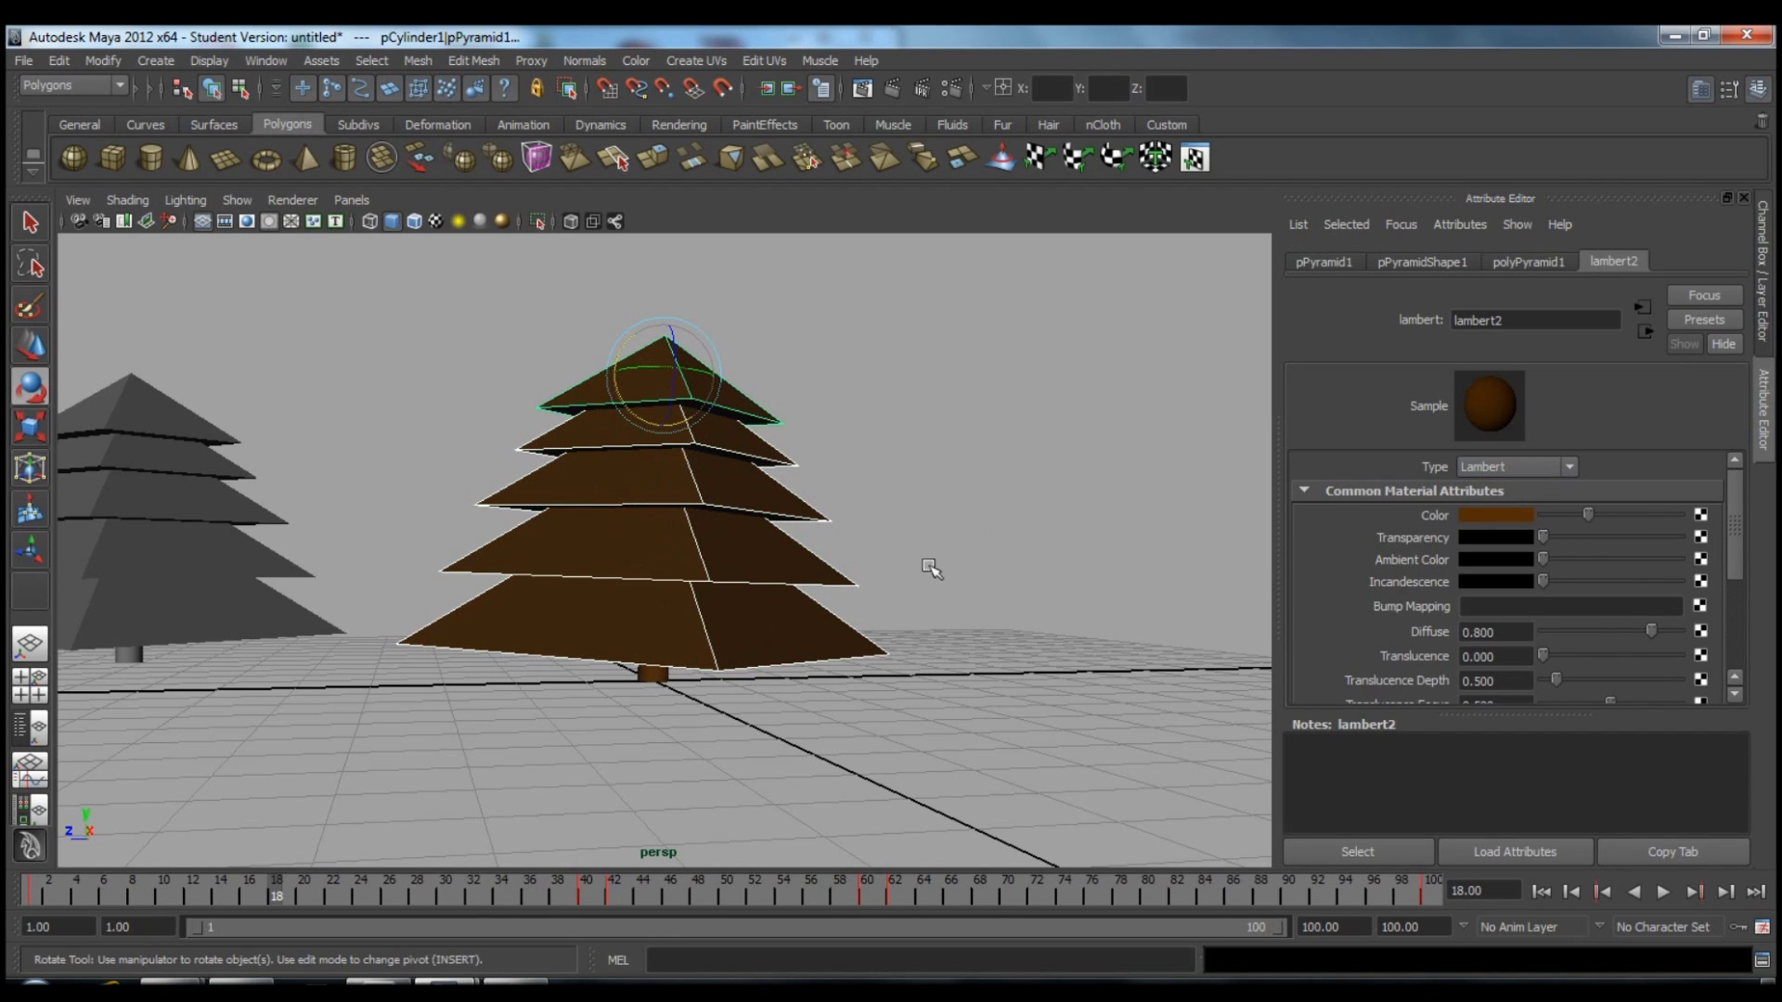
right_drag(769, 627, 932, 865)
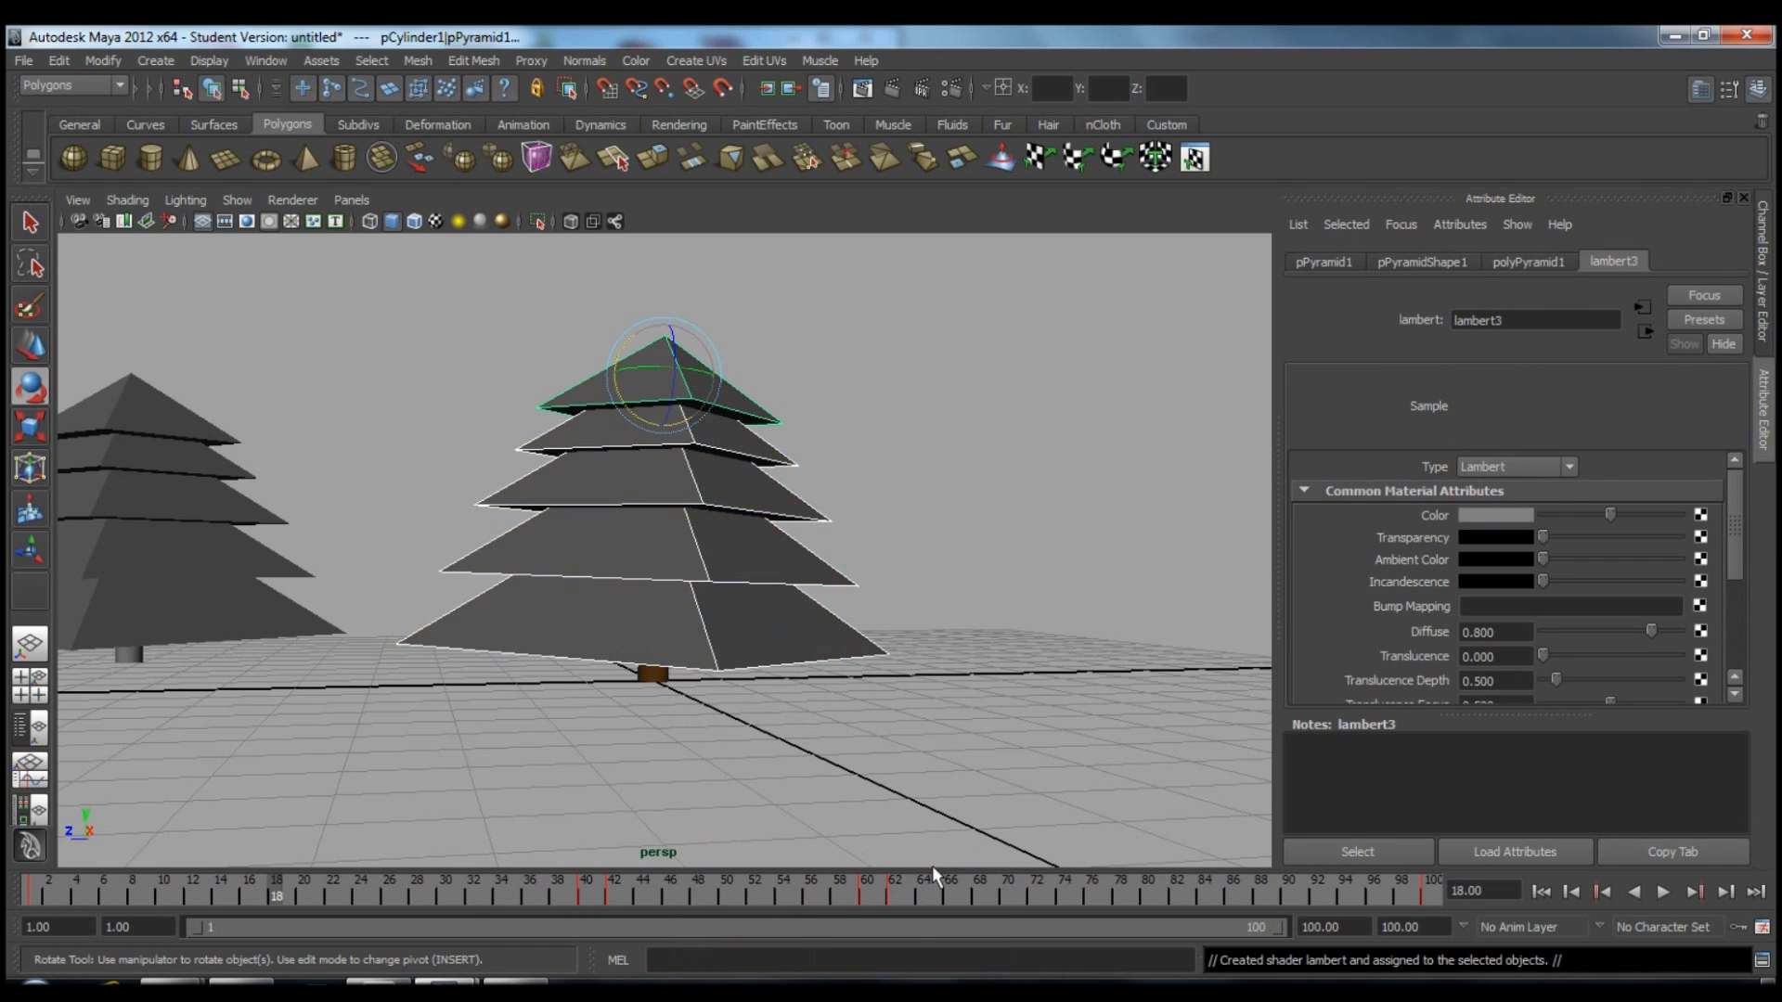
Set the foliage material's color to dark green with hue 121, saturation 0.863 and value 0.373.
click(1511, 514)
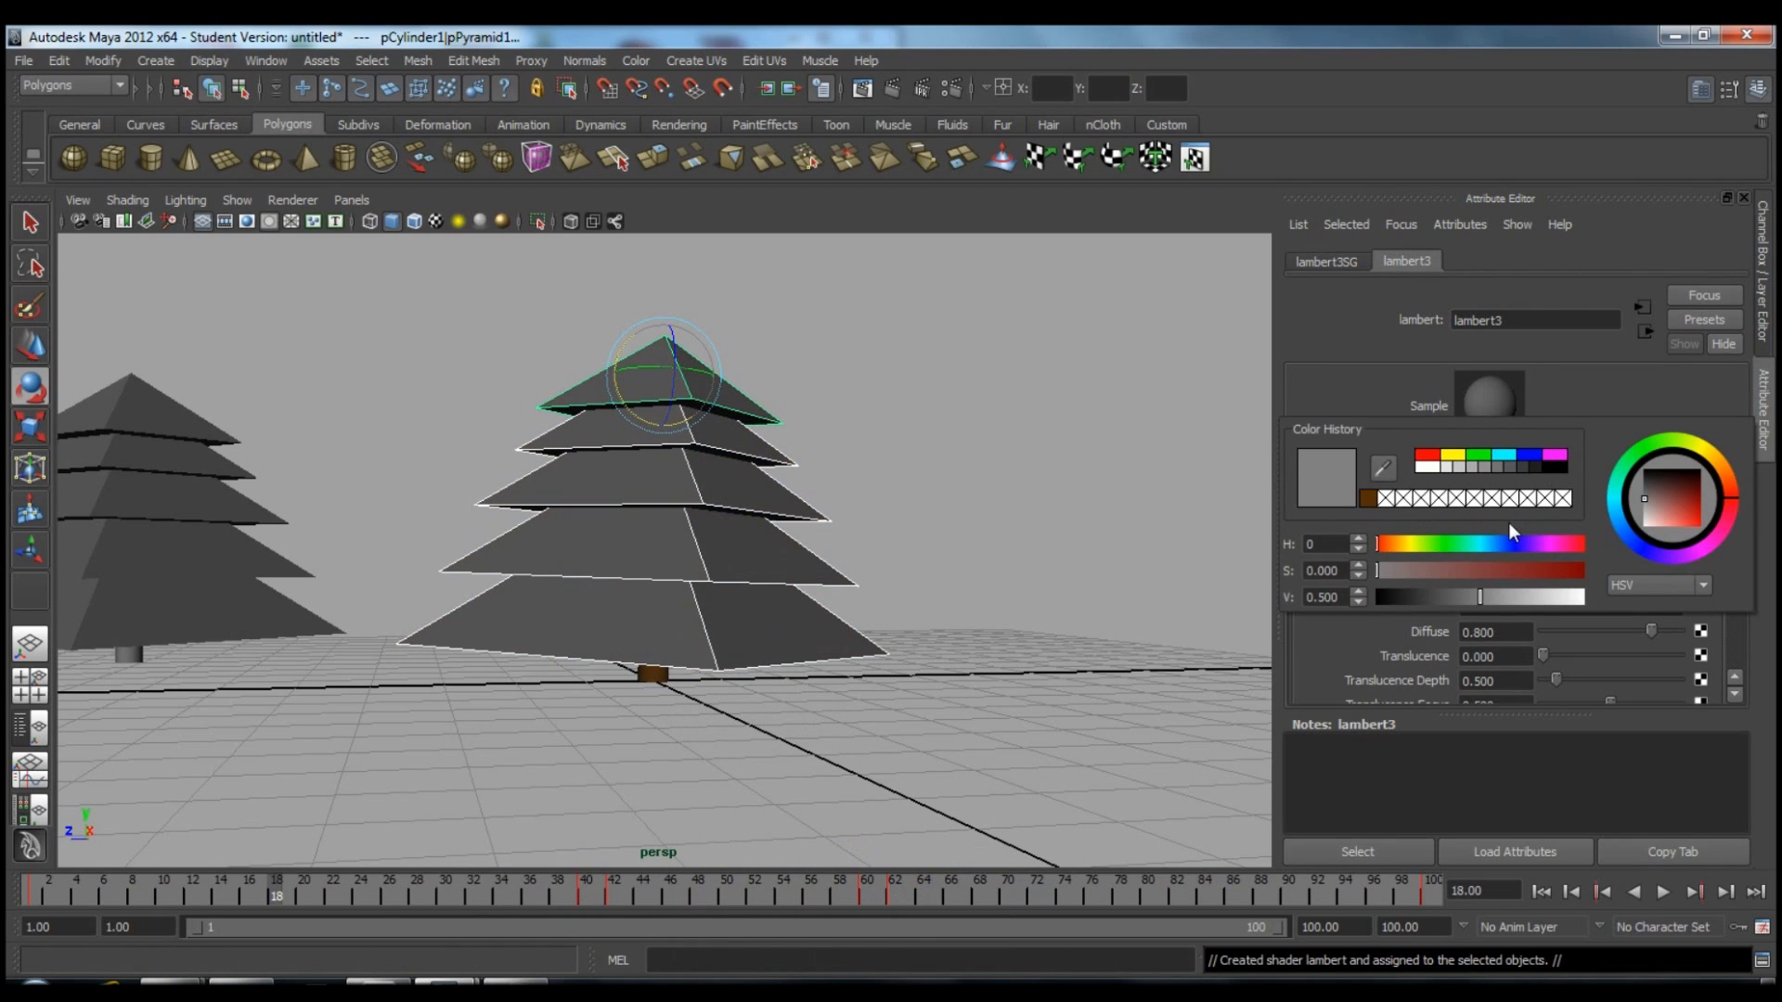
click(1639, 459)
drag(1704, 506, 1690, 490)
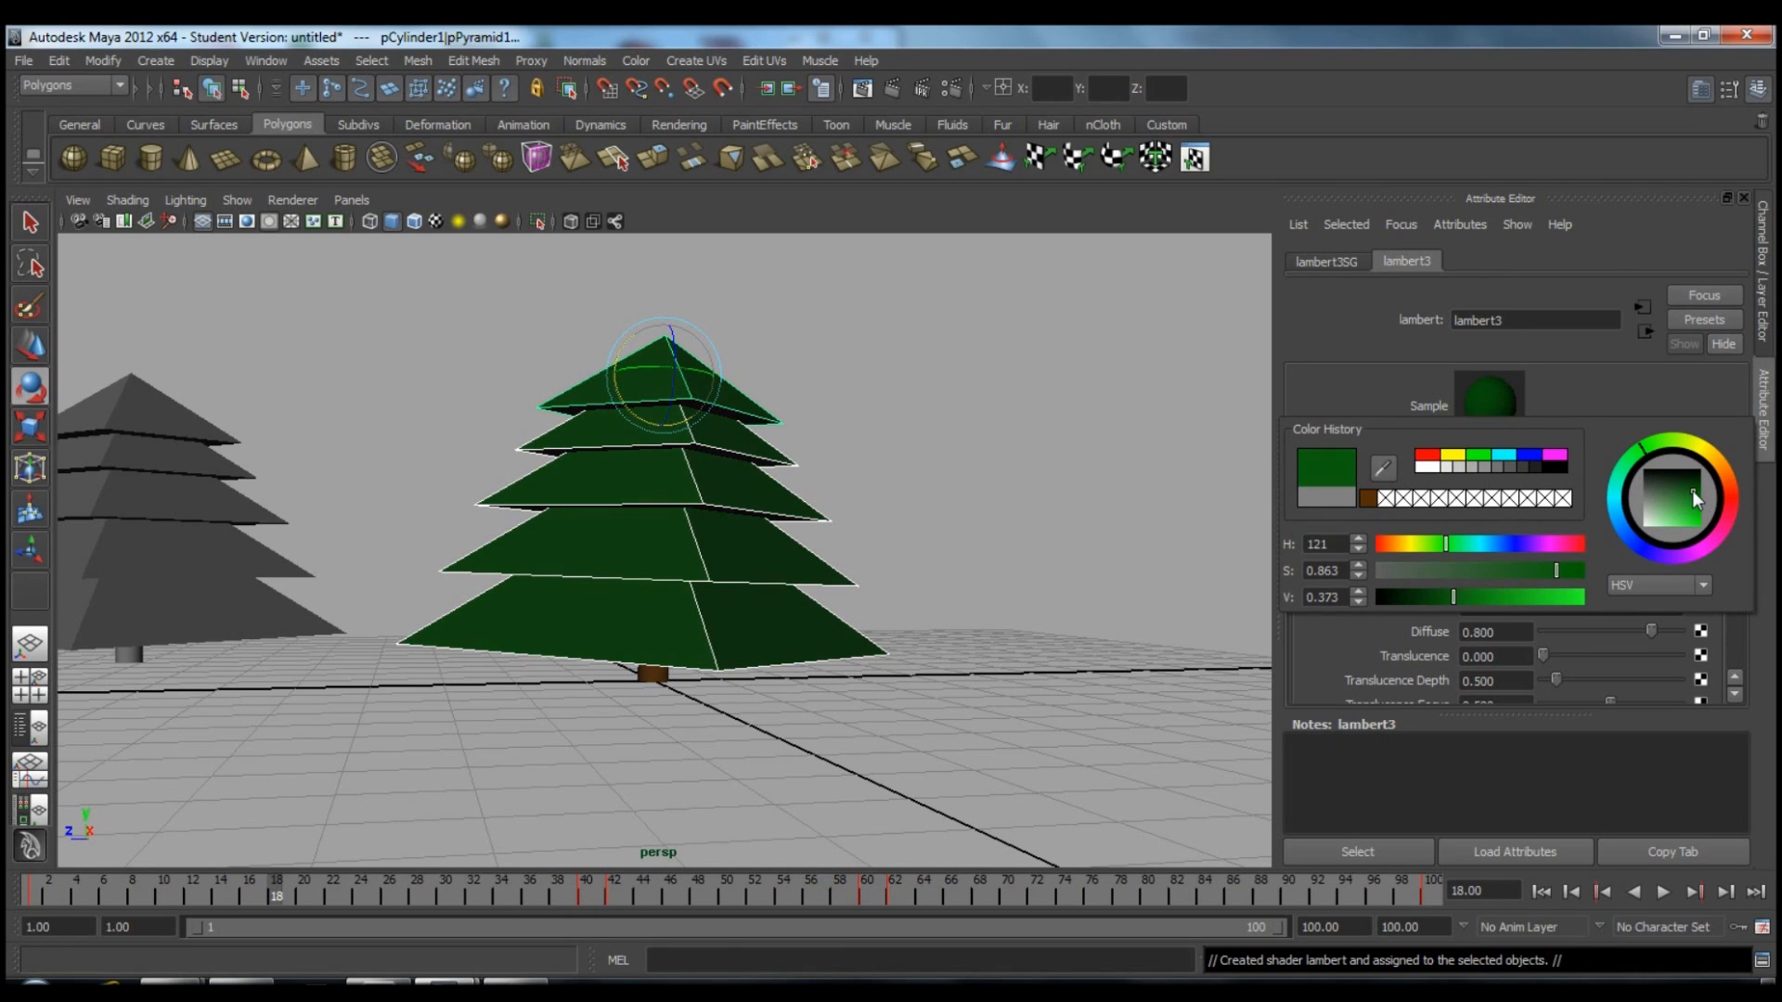
Clear the selection and play back the colored tree's animation from ground level.
click(1034, 468)
alt+drag(987, 481, 1021, 455)
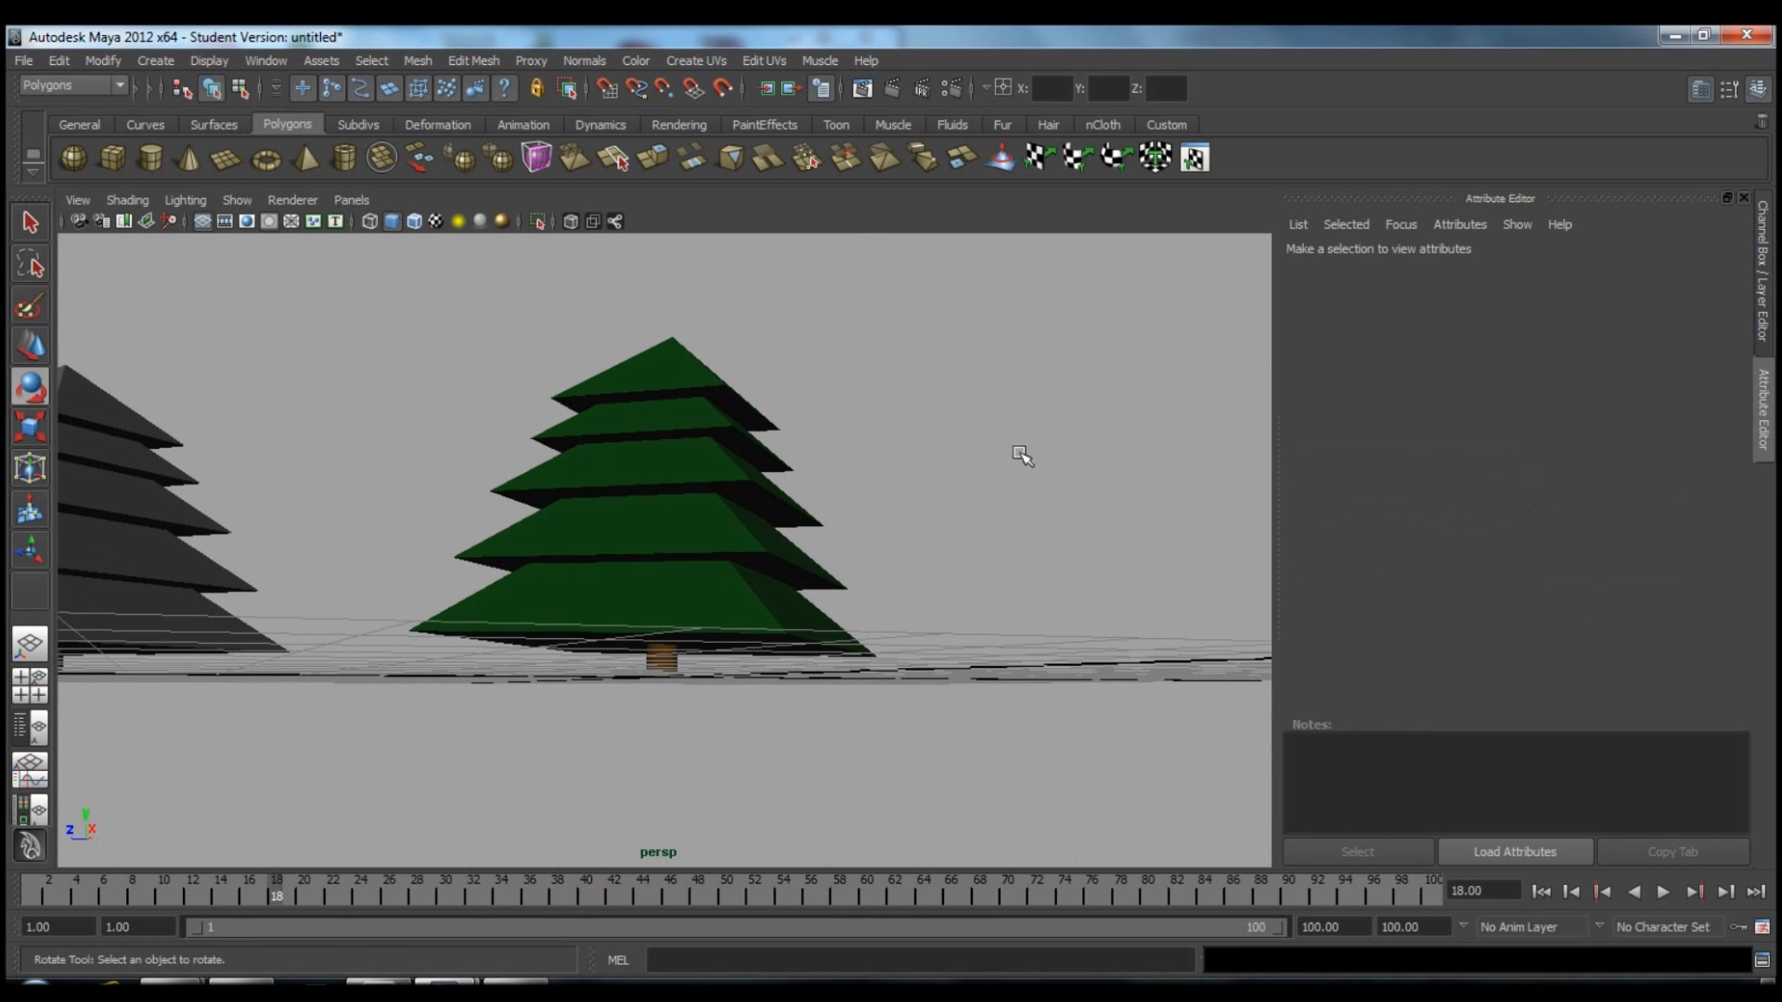
click(1663, 892)
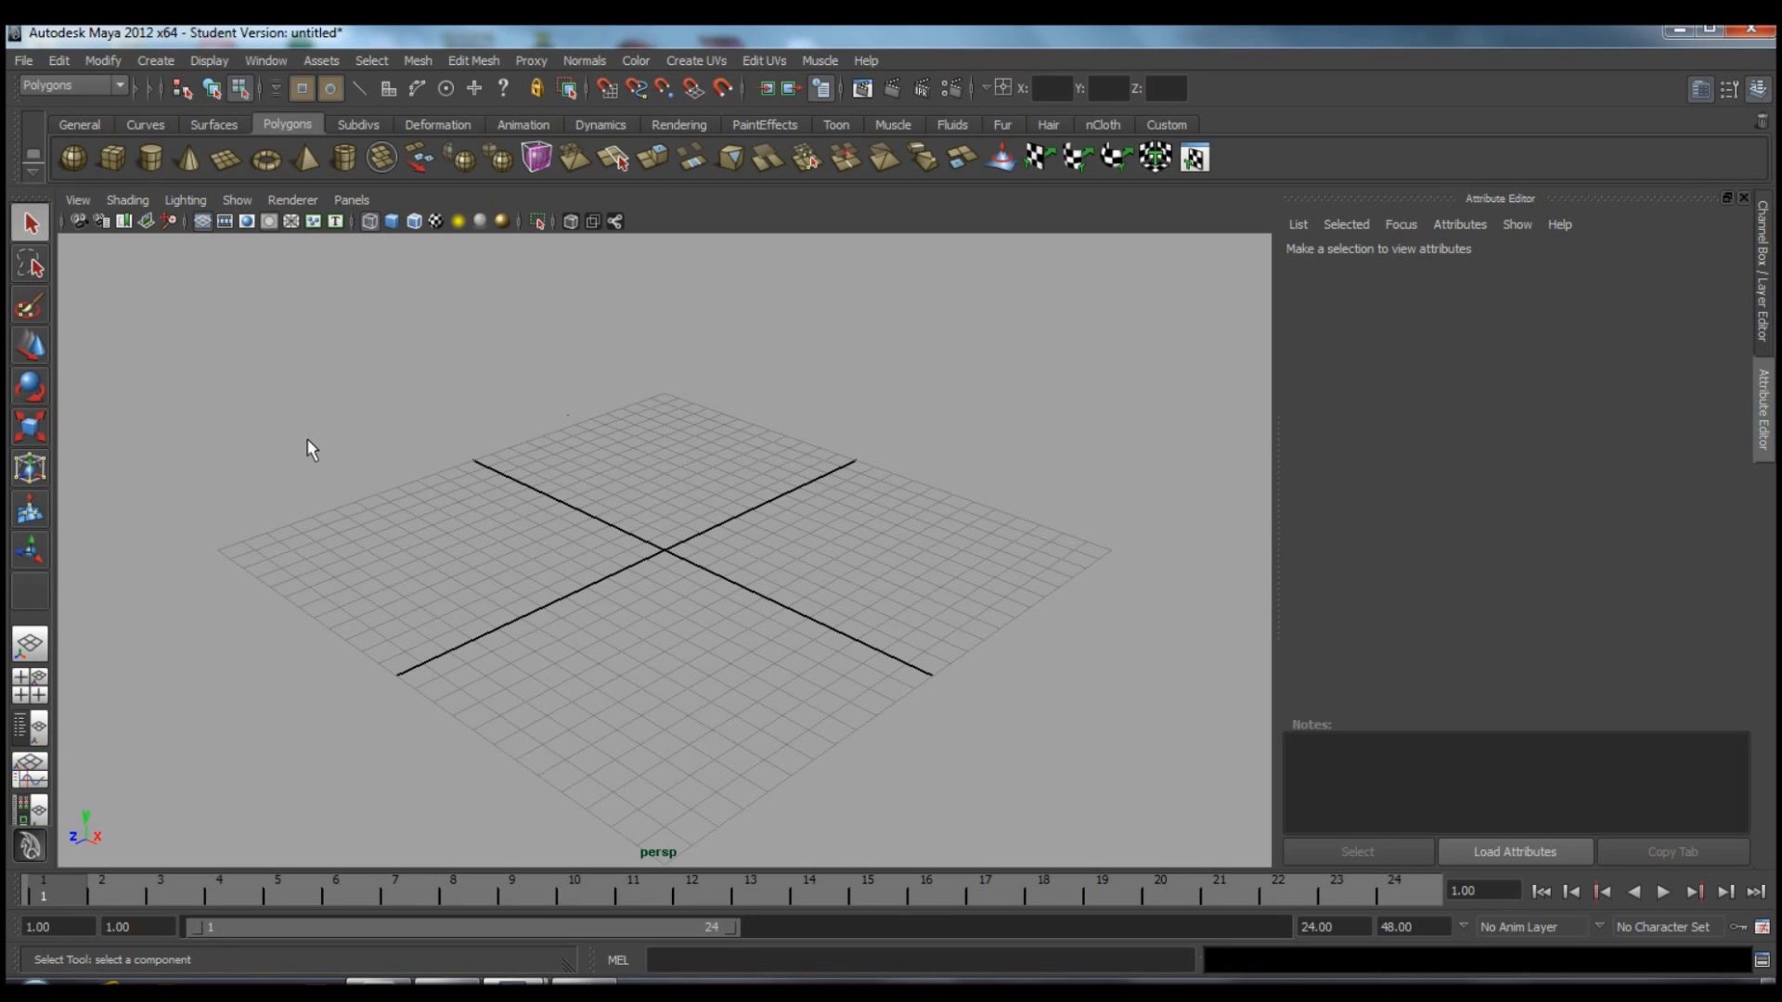
Create a polygon plane in the empty scene and set its width and height to 1000.
click(224, 159)
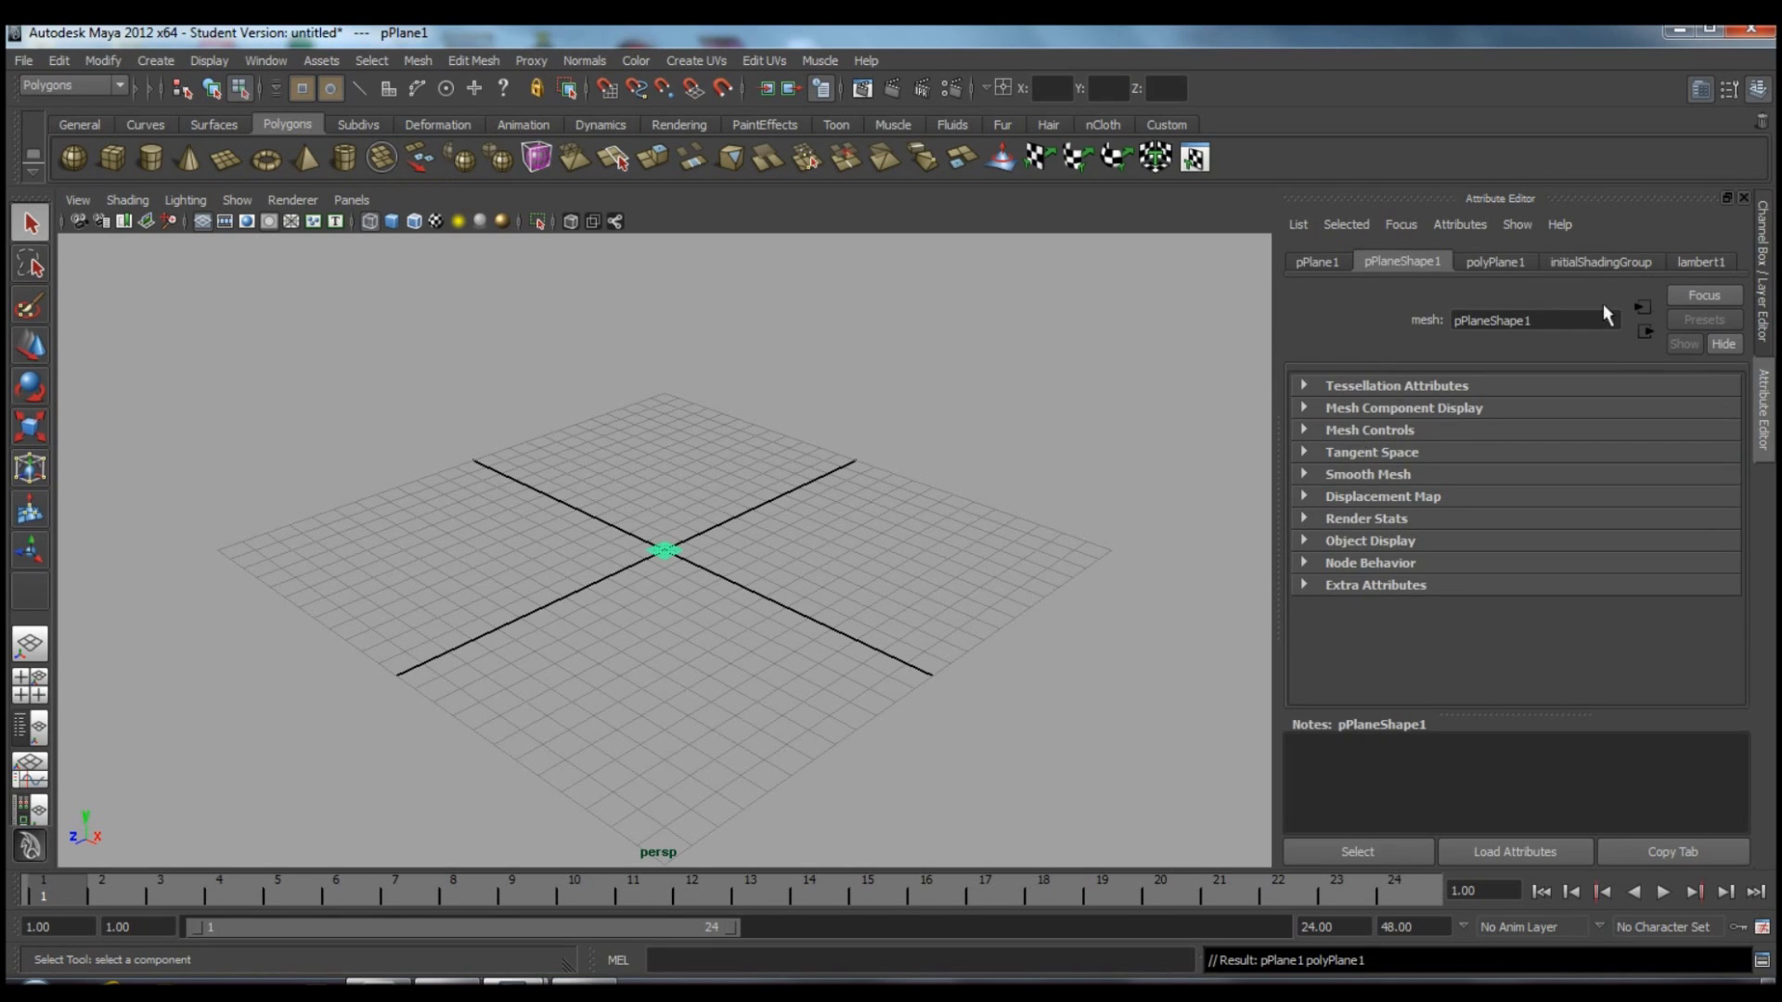
click(1760, 283)
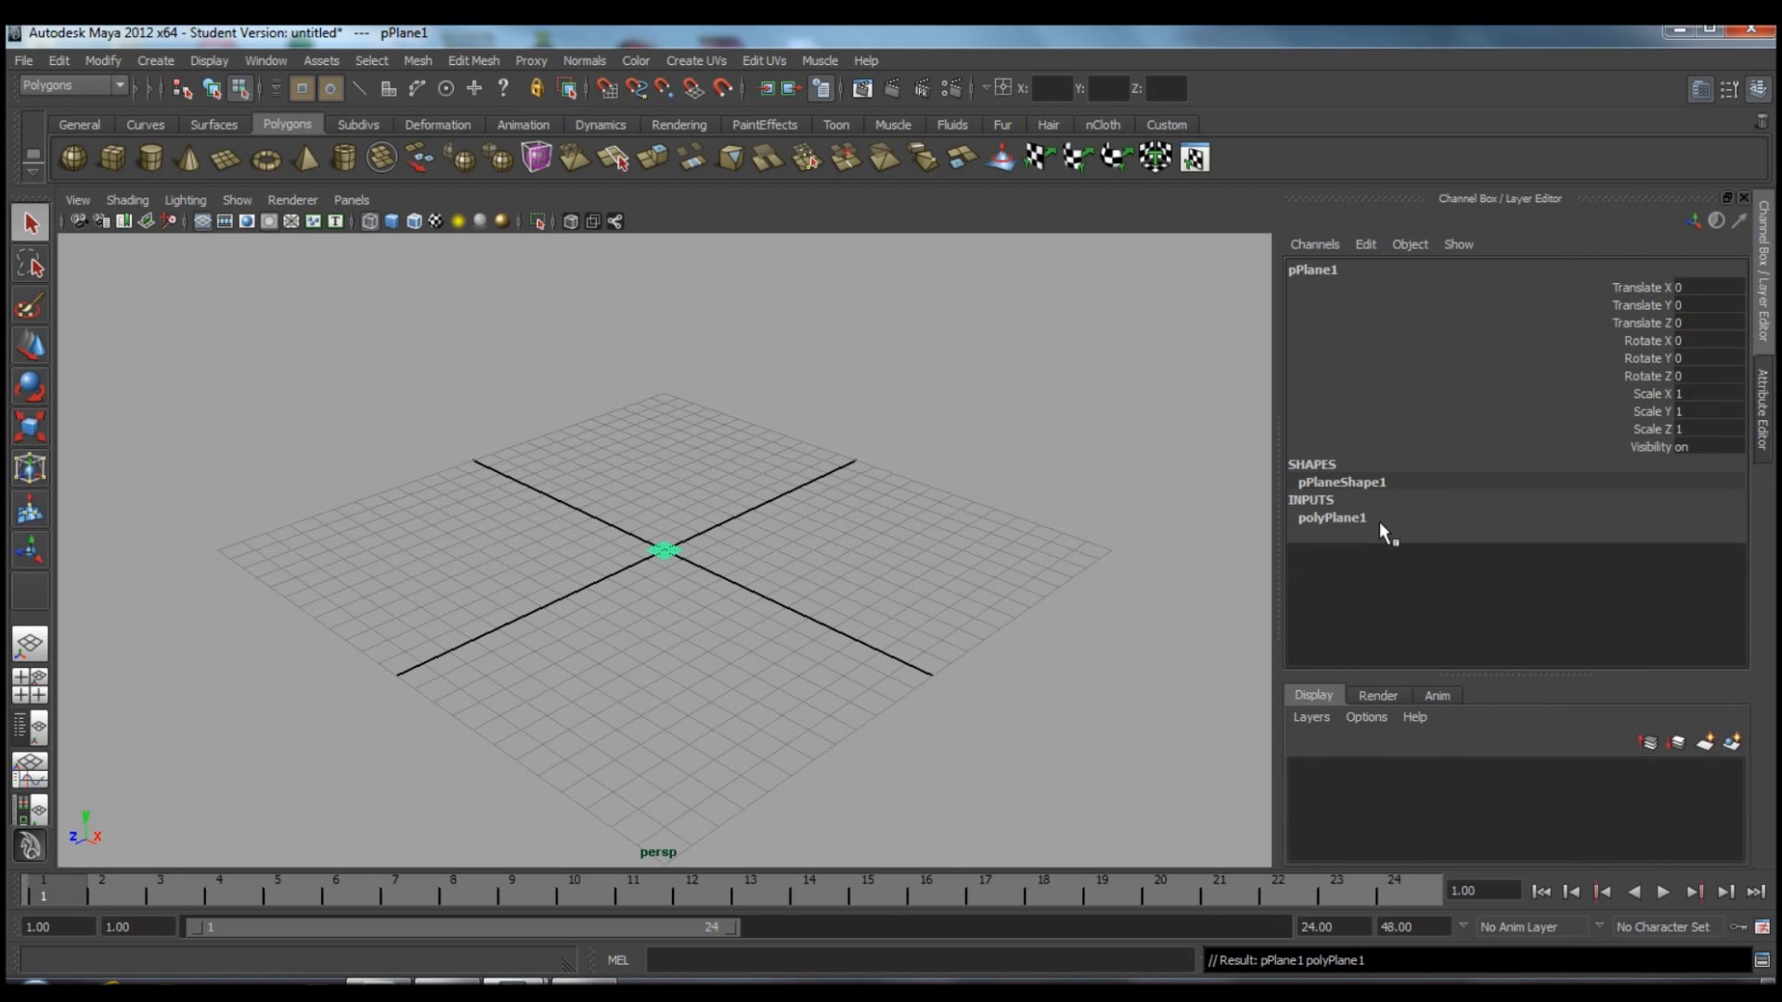
click(1345, 517)
double_click(1708, 537)
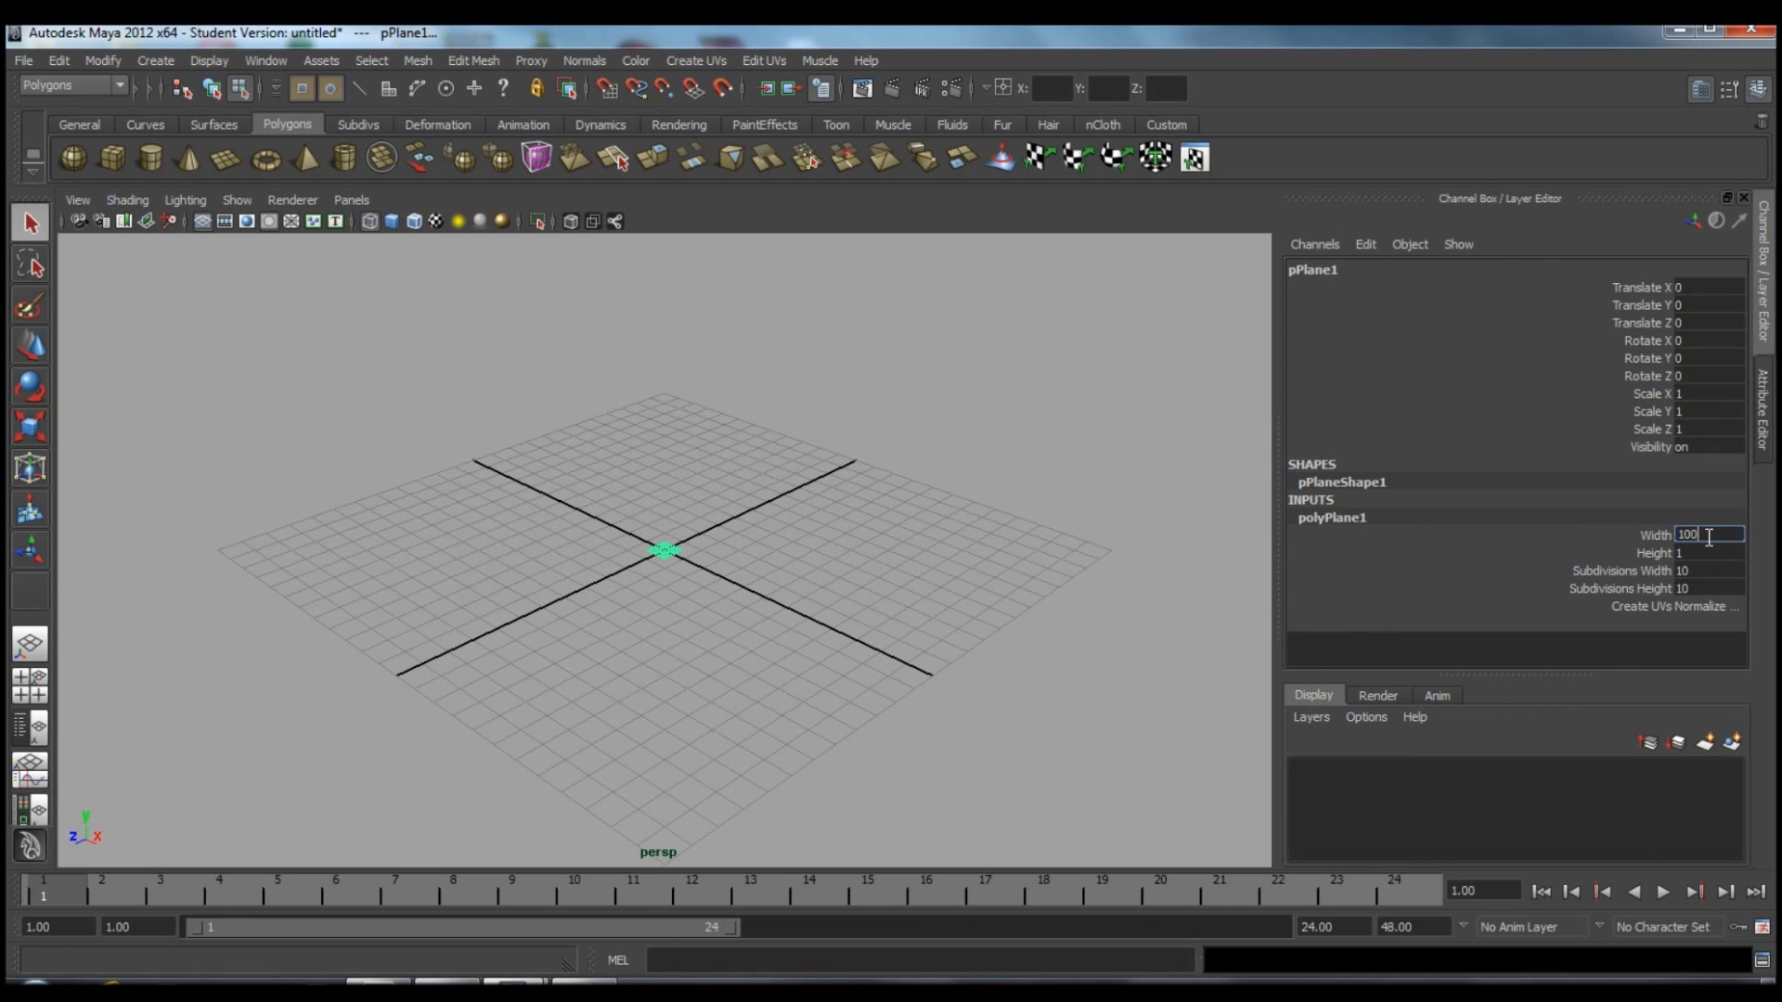
text(1000)
key(Return)
double_click(1715, 552)
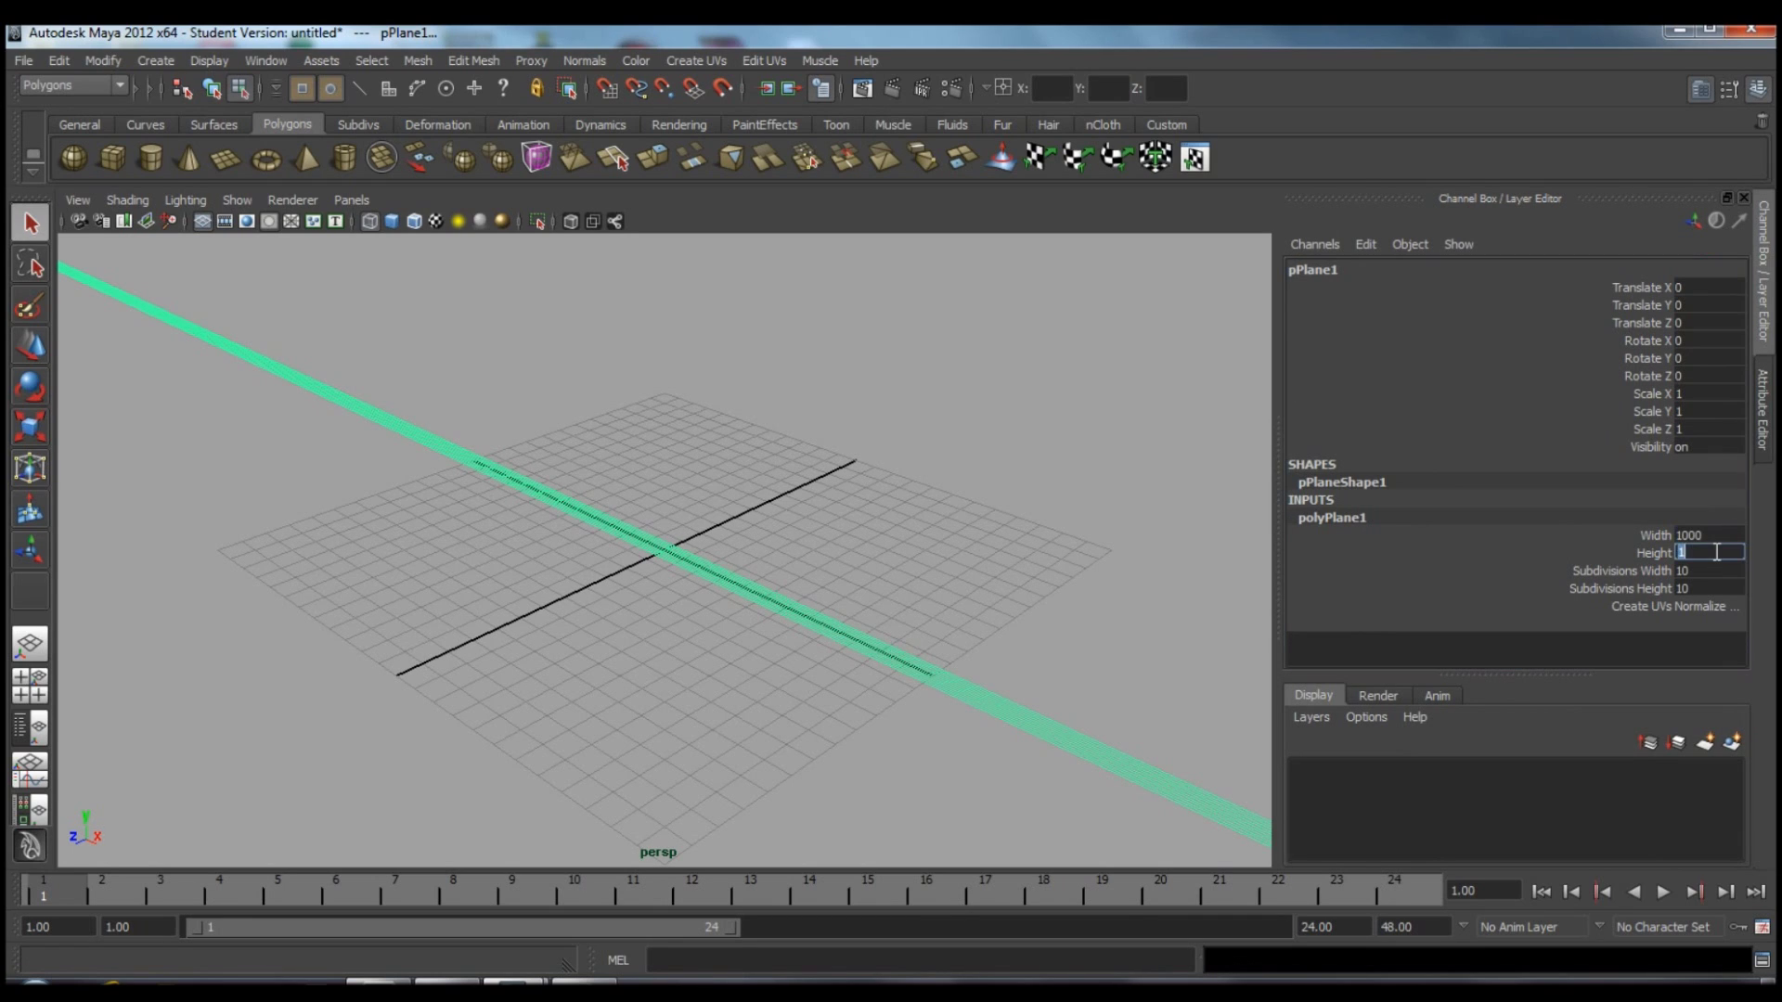
text(1000)
key(Return)
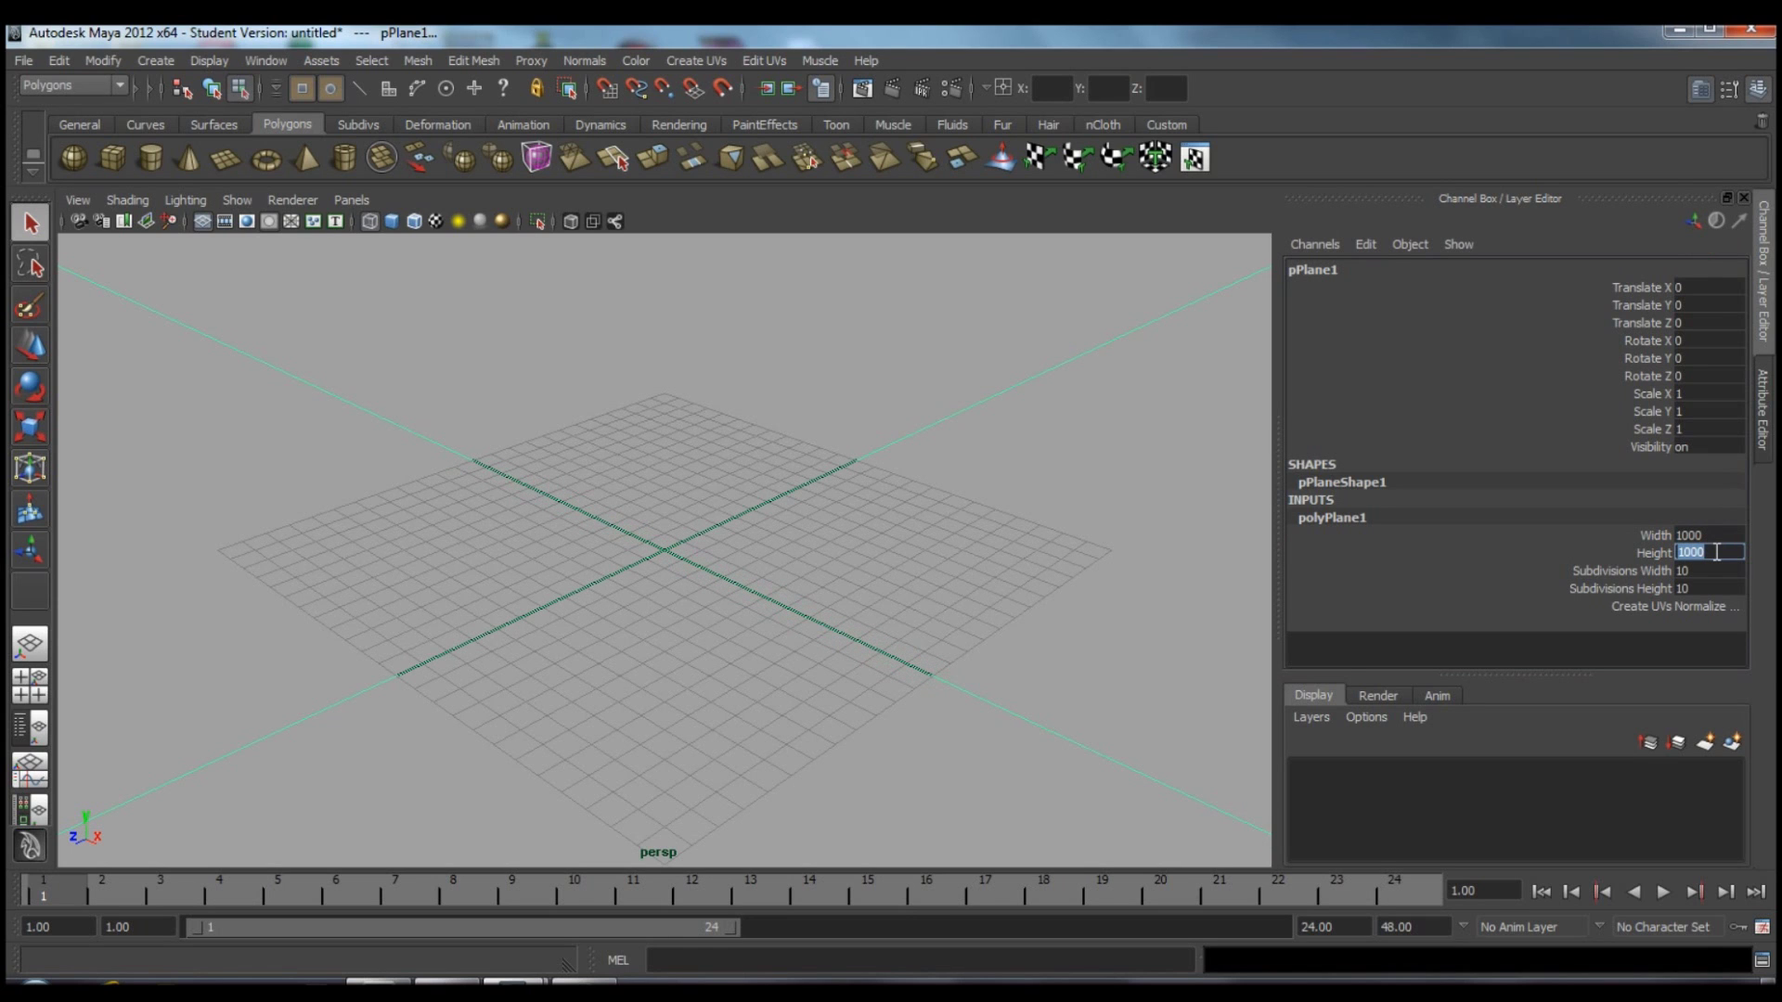
Set the plane's width and height subdivisions to 100 each.
mouse_move(465, 605)
alt+mouse_down()
mouse_move(545, 561)
mouse_move(359, 568)
mouse_move(468, 569)
mouse_move(478, 617)
alt+mouse_up()
alt+right_drag(891, 566, 792, 509)
double_click(1684, 570)
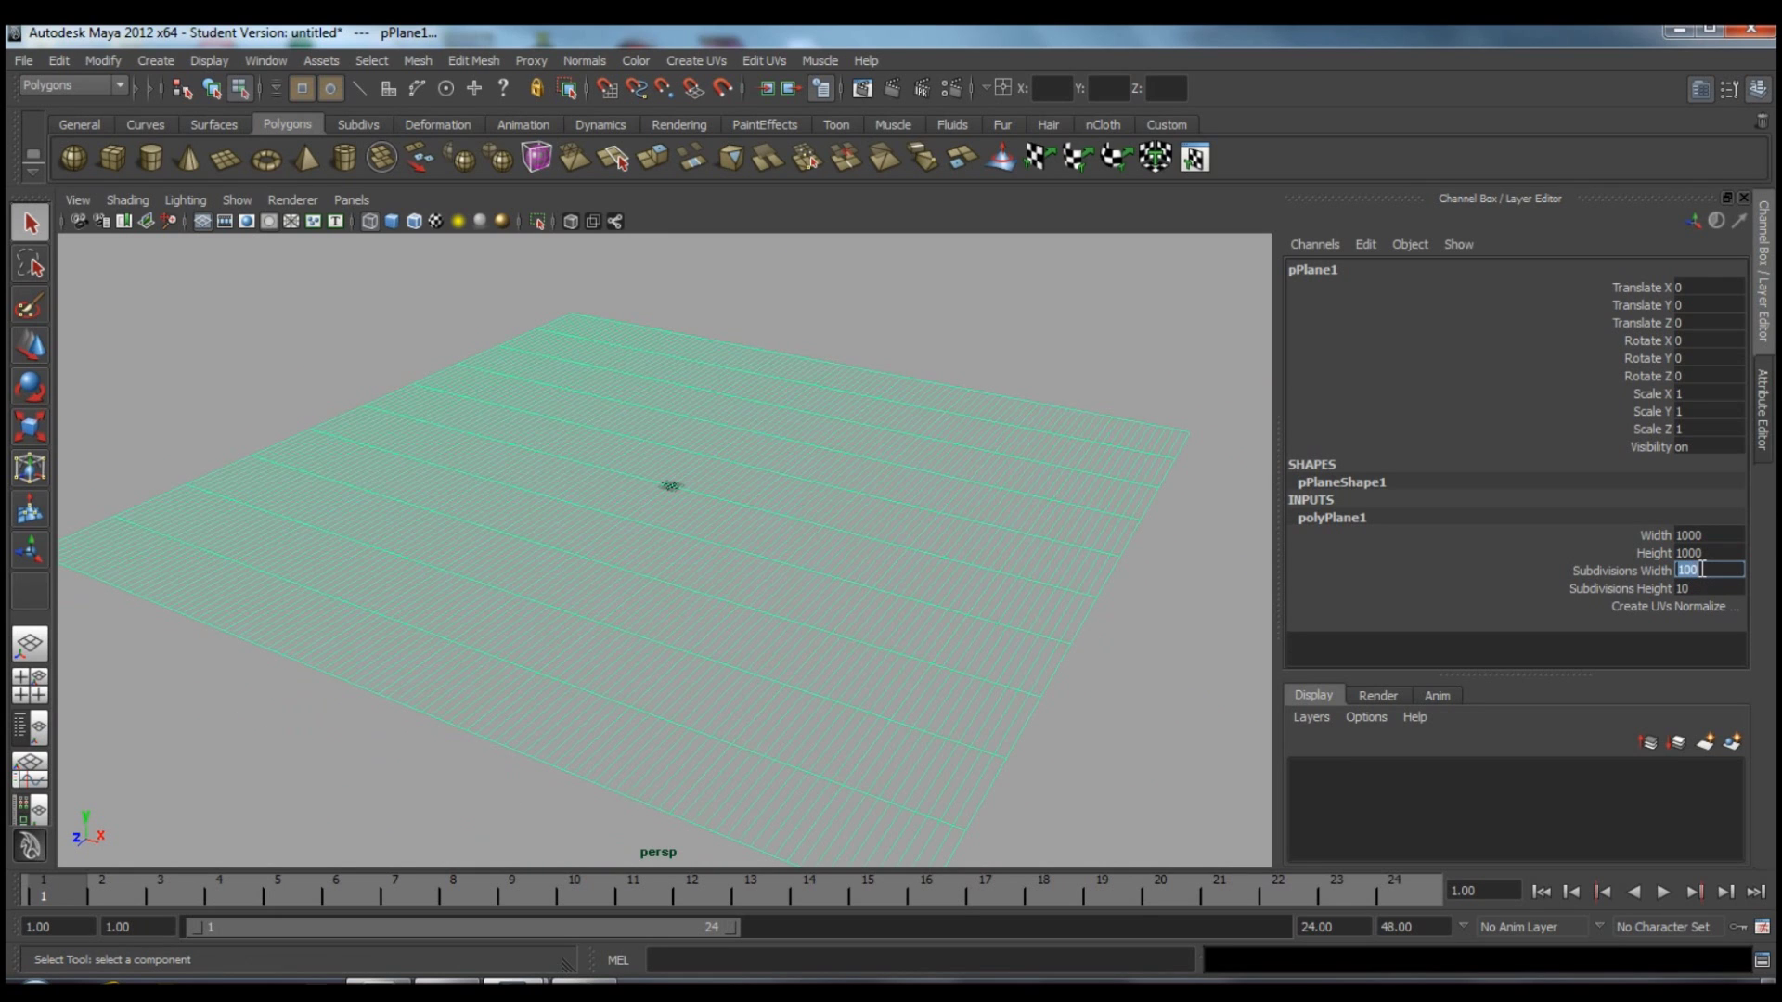
double_click(1698, 588)
key(Return)
scroll(715, 469, up, 10)
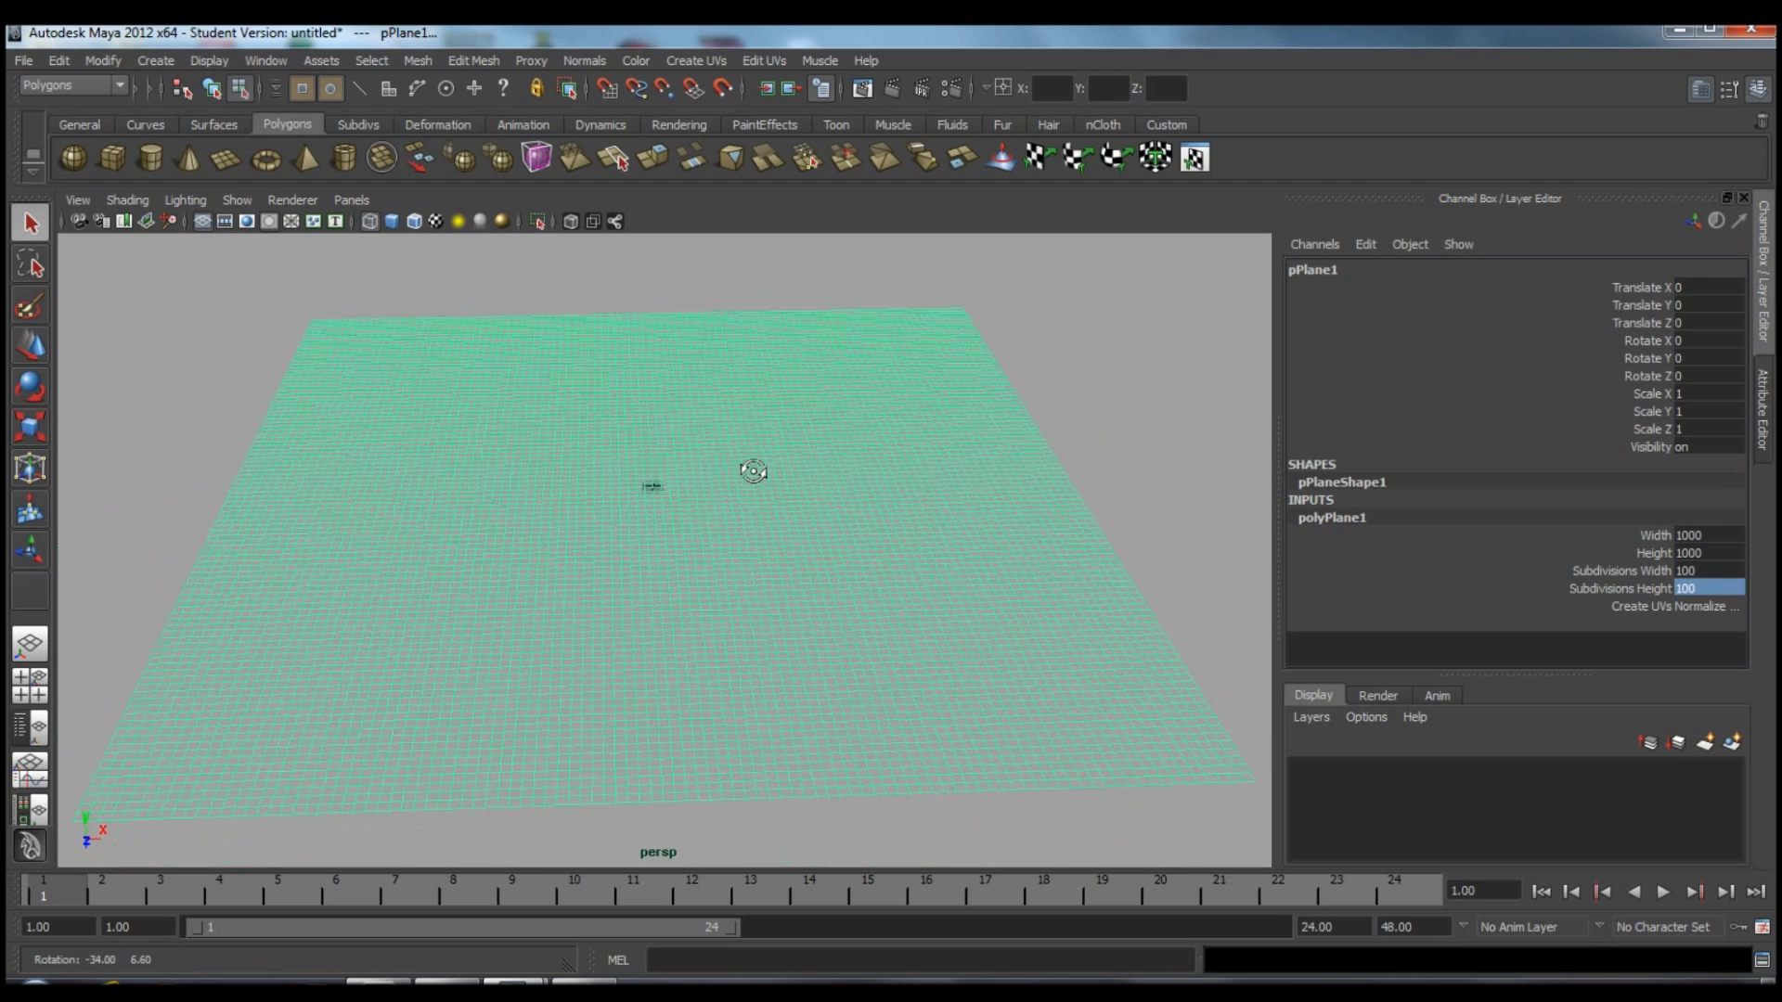
Switch the large subdivided plane to vertex editing.
scroll(1206, 644, up, 3)
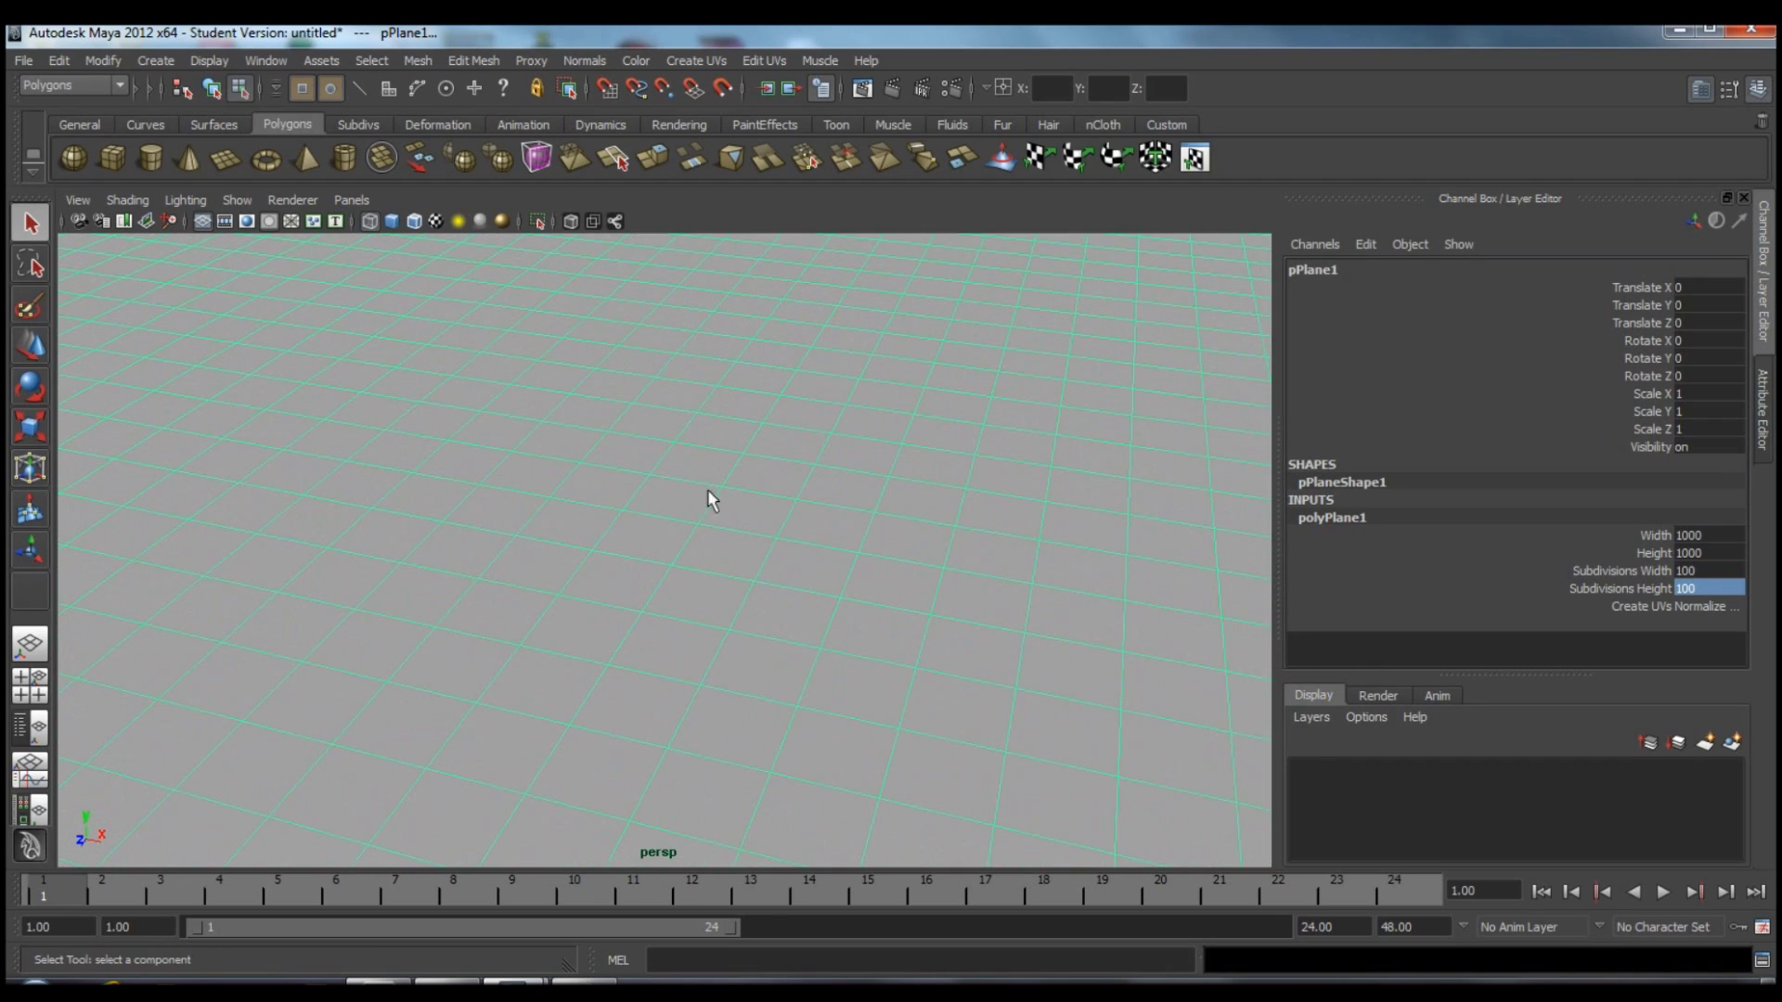
scroll(843, 561, up, 5)
scroll(830, 486, down, 15)
alt+drag(831, 485, 850, 449)
scroll(811, 446, down, 1)
scroll(817, 452, up, 1)
alt+middle_drag(862, 443, 862, 521)
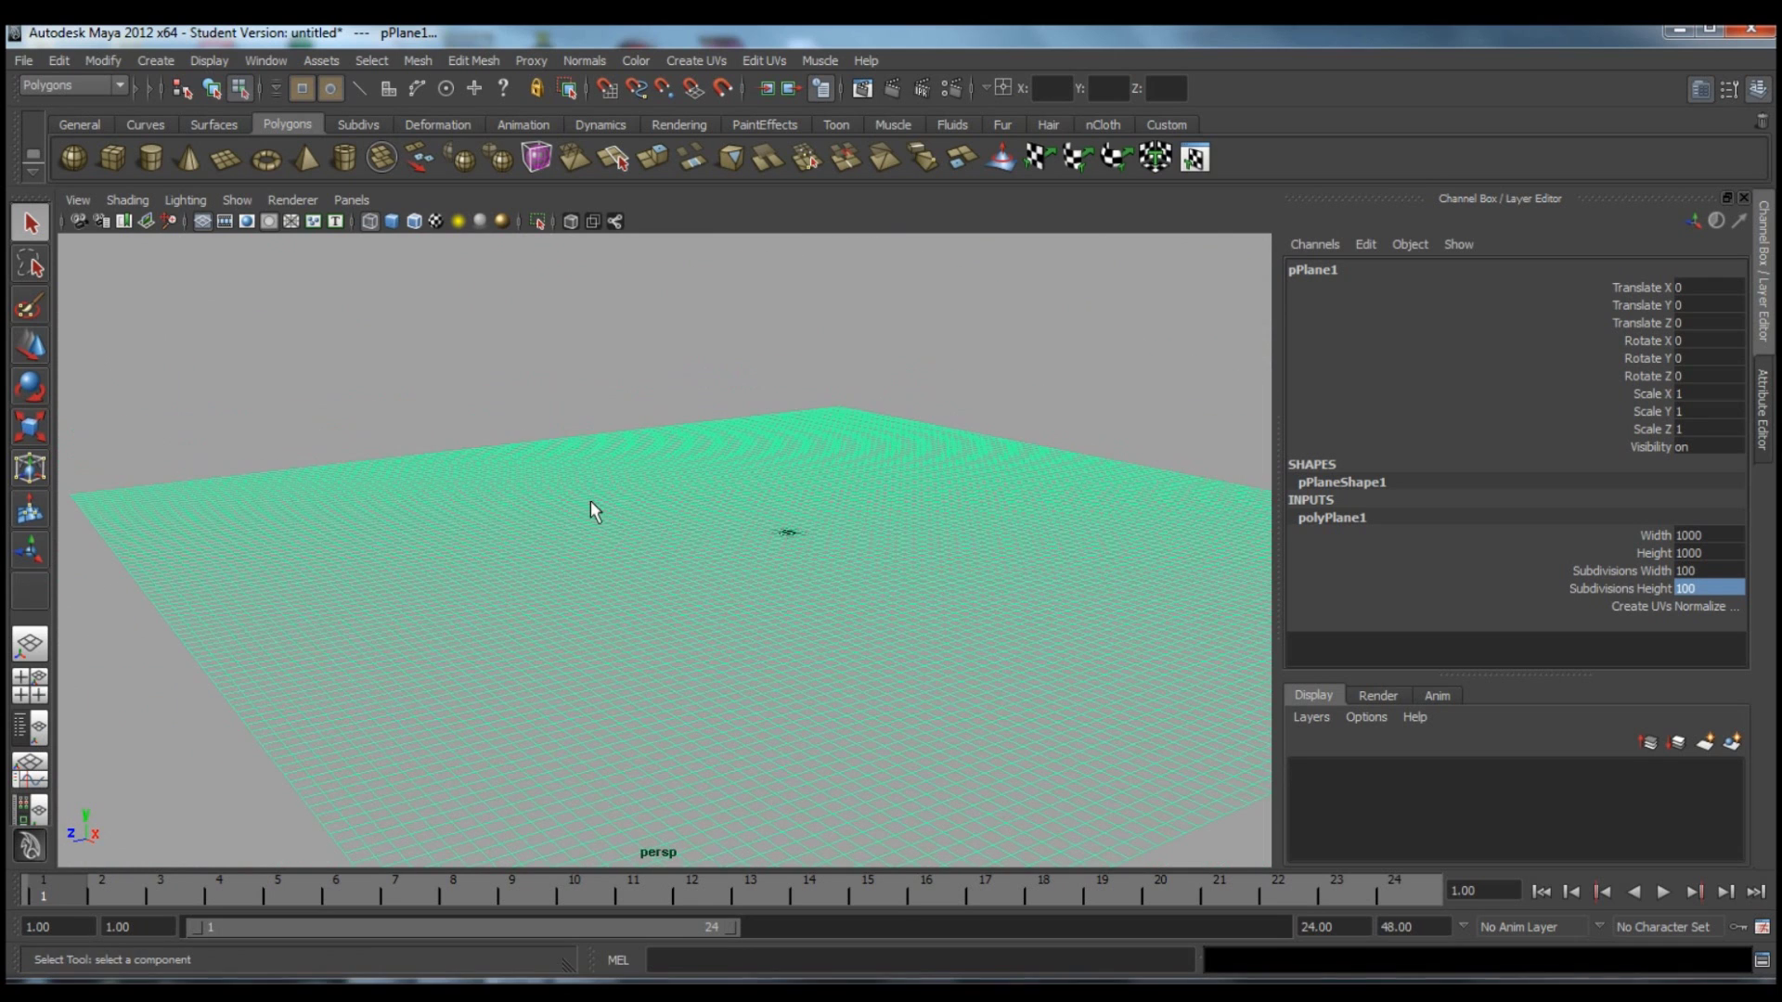
right_click(591, 502)
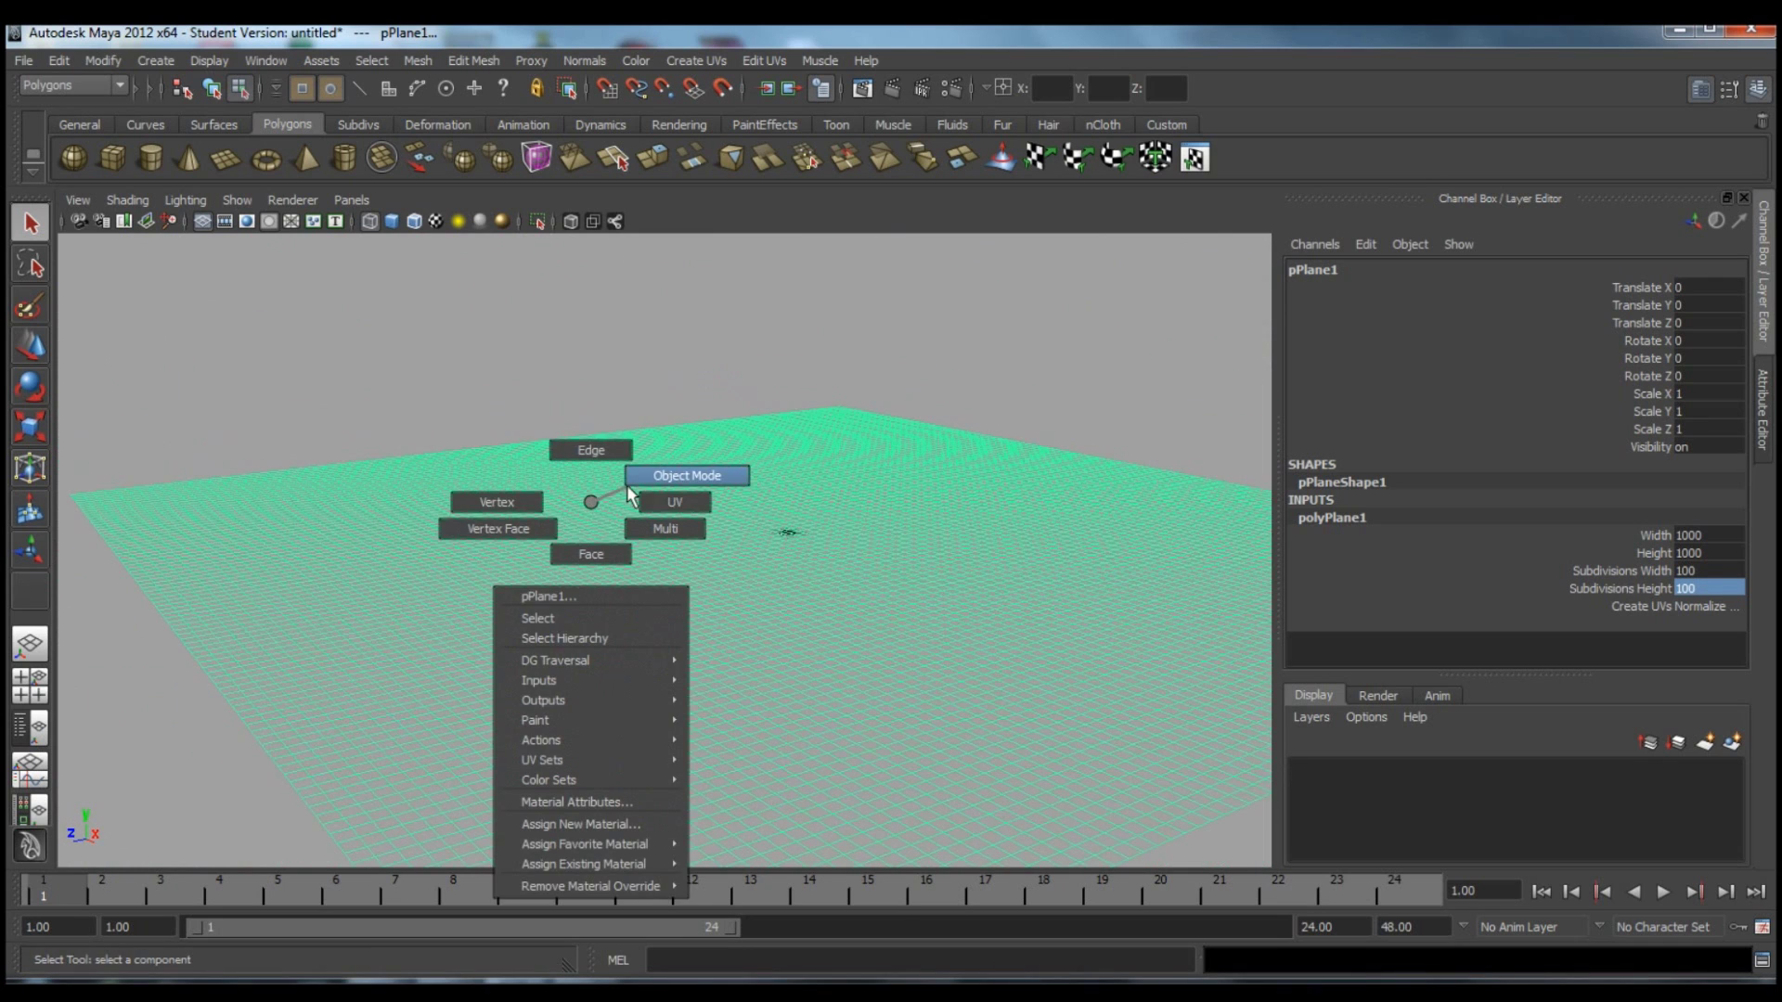
right_drag(633, 484, 497, 502)
Select five widely spaced vertices along the far part of the plane.
alt+drag(520, 445, 515, 475)
alt+right_drag(515, 475, 919, 599)
alt+right_drag(648, 489, 280, 415)
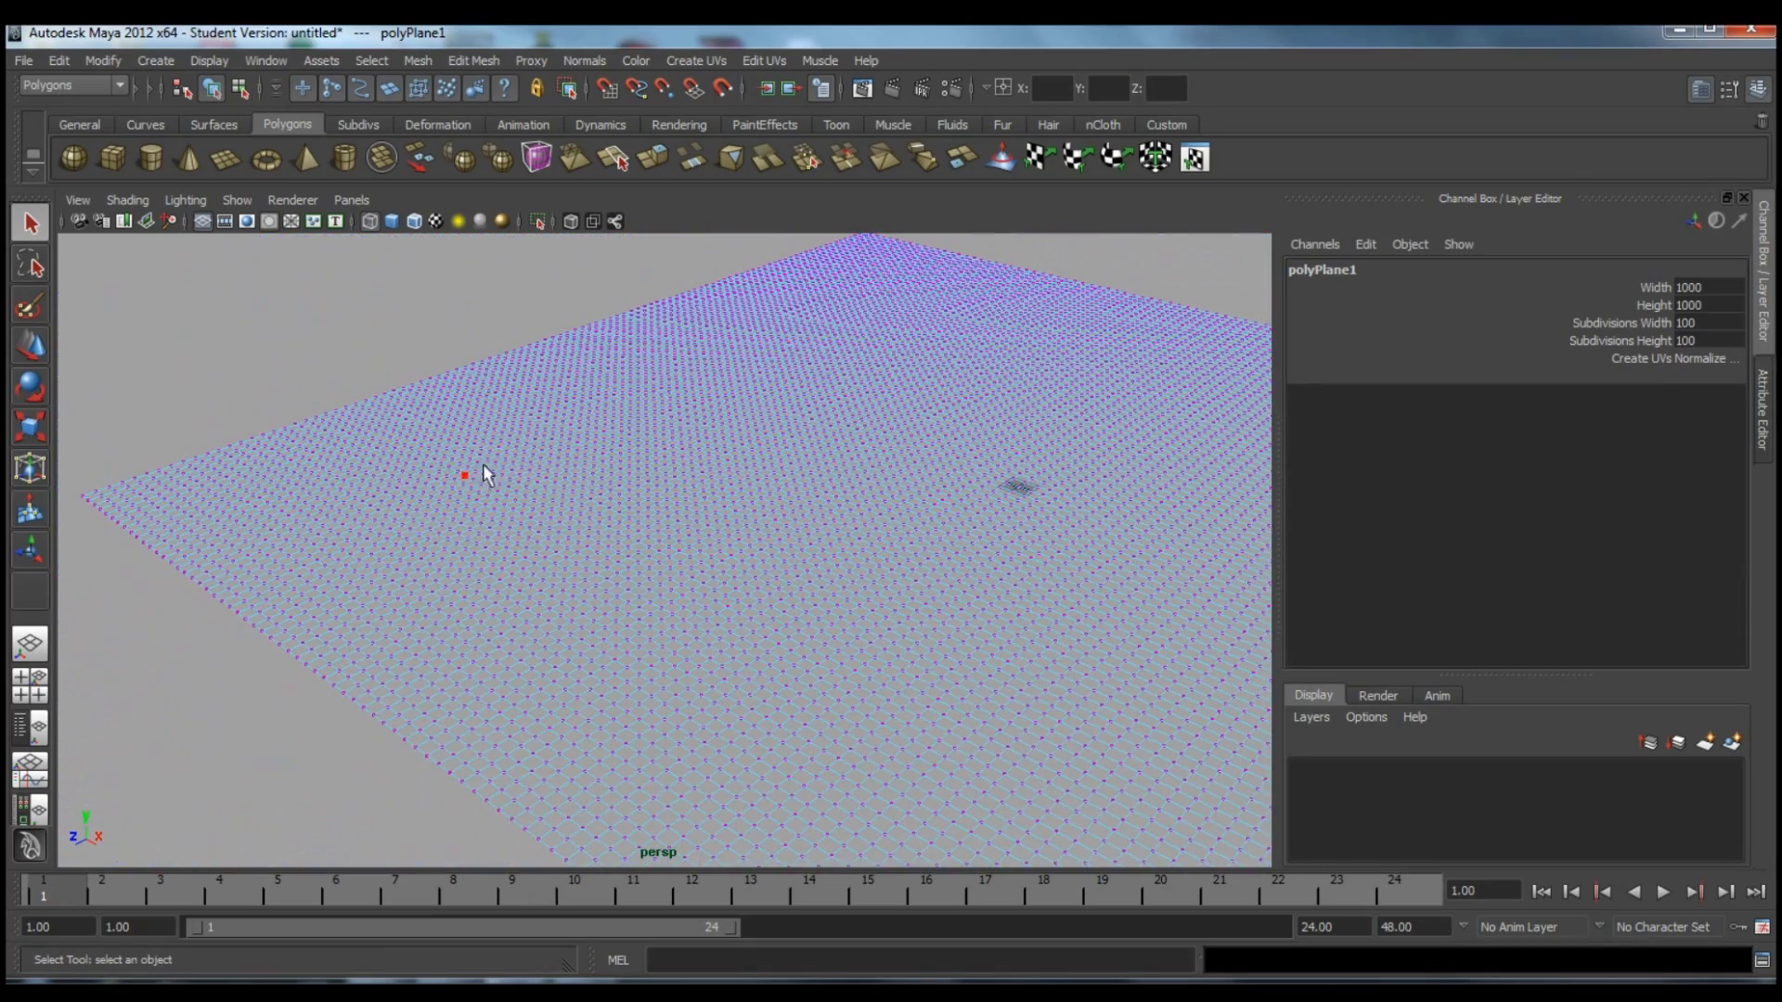
click(518, 426)
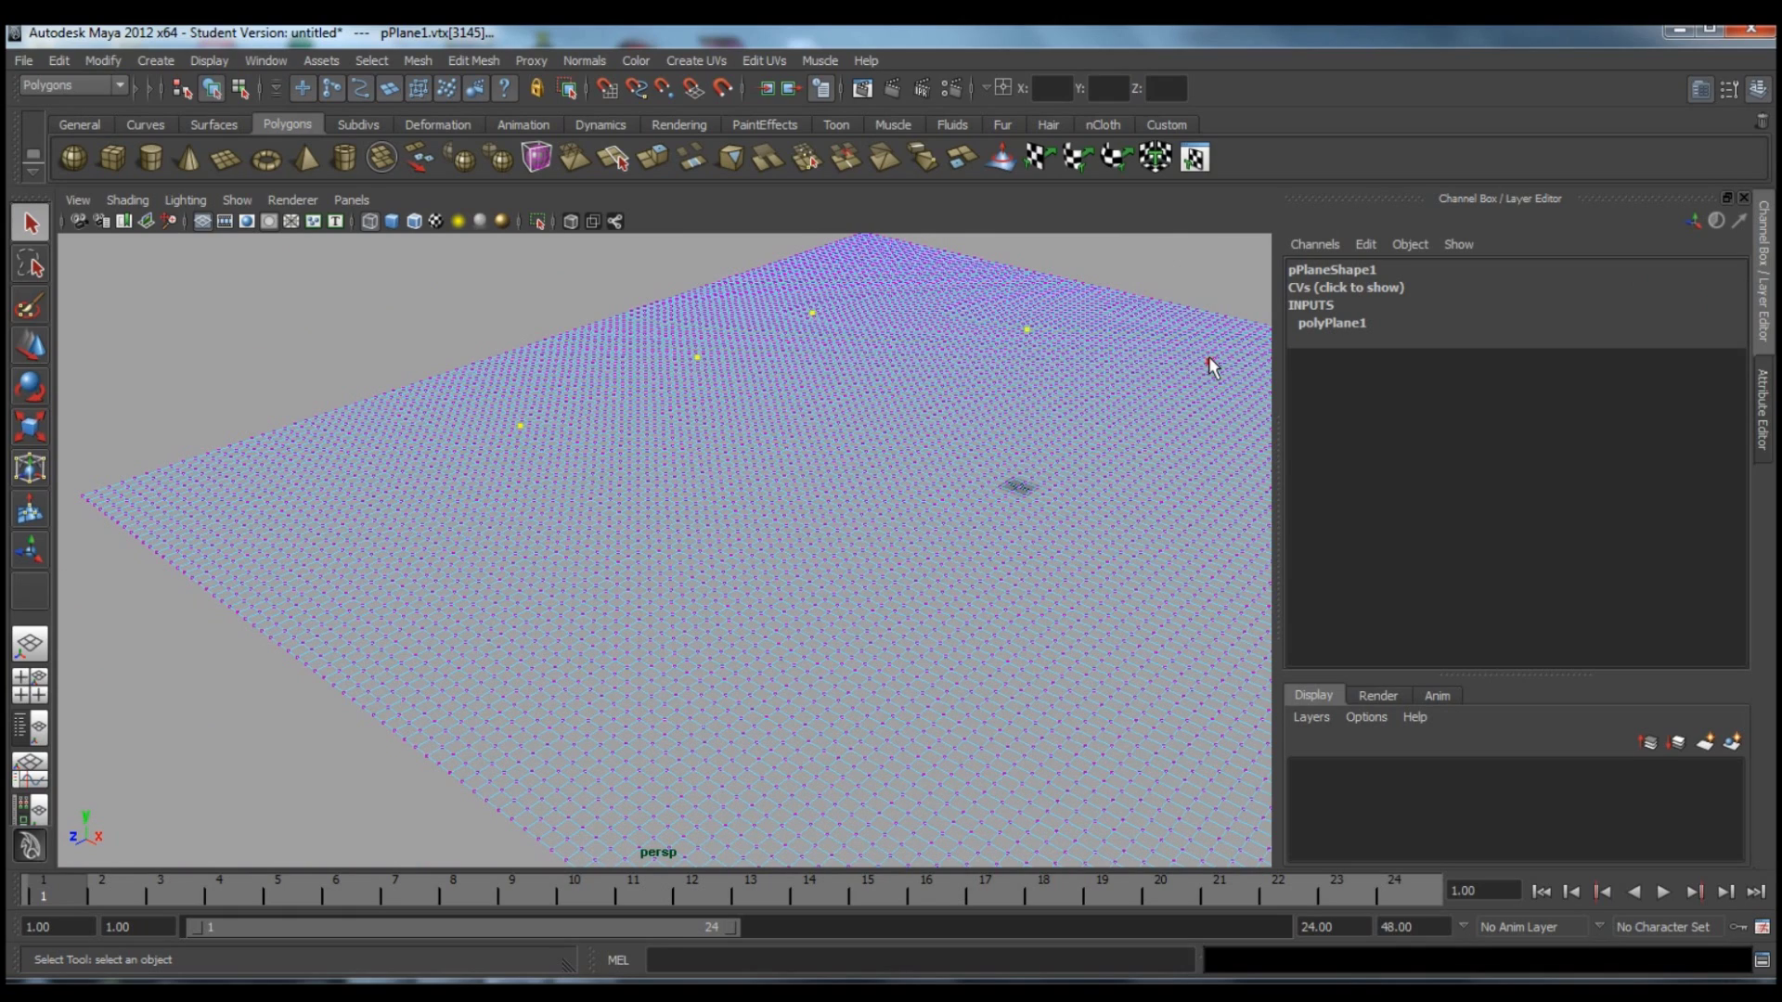
alt+right_drag(1157, 420, 965, 364)
alt+drag(1183, 490, 1075, 499)
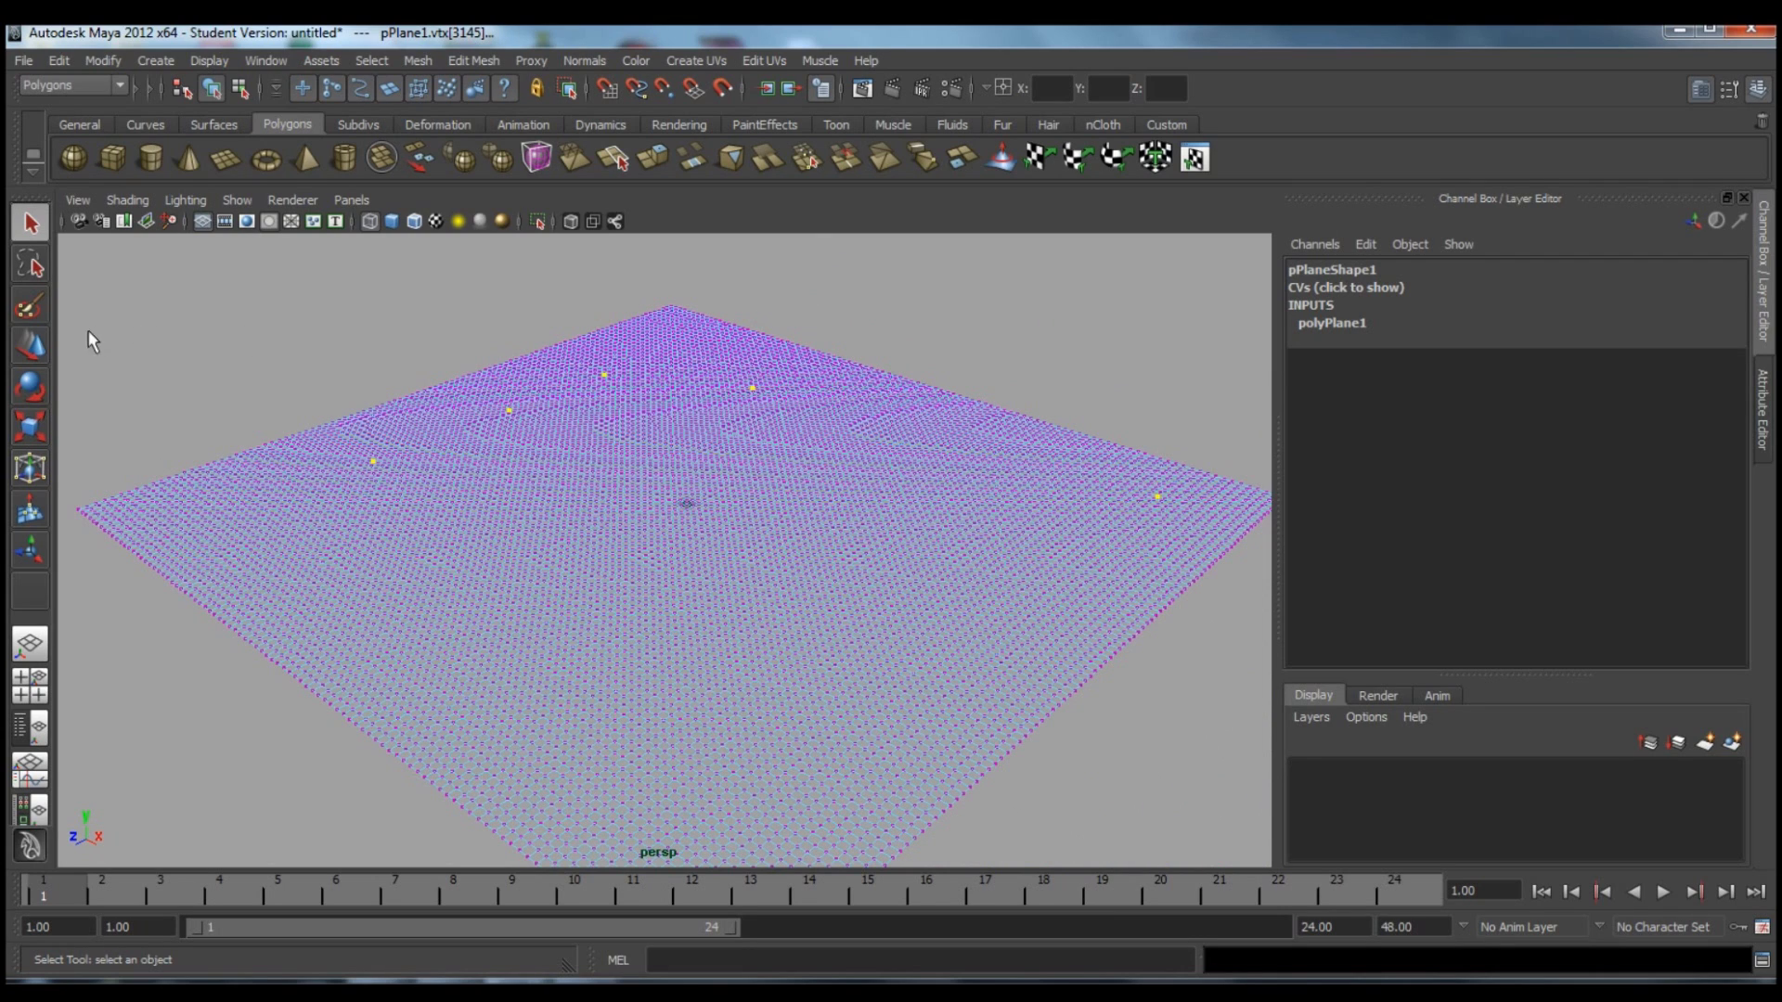
Try to raise the five selected vertices about 185 units with the Move tool in shaded display, and undo the move.
click(35, 351)
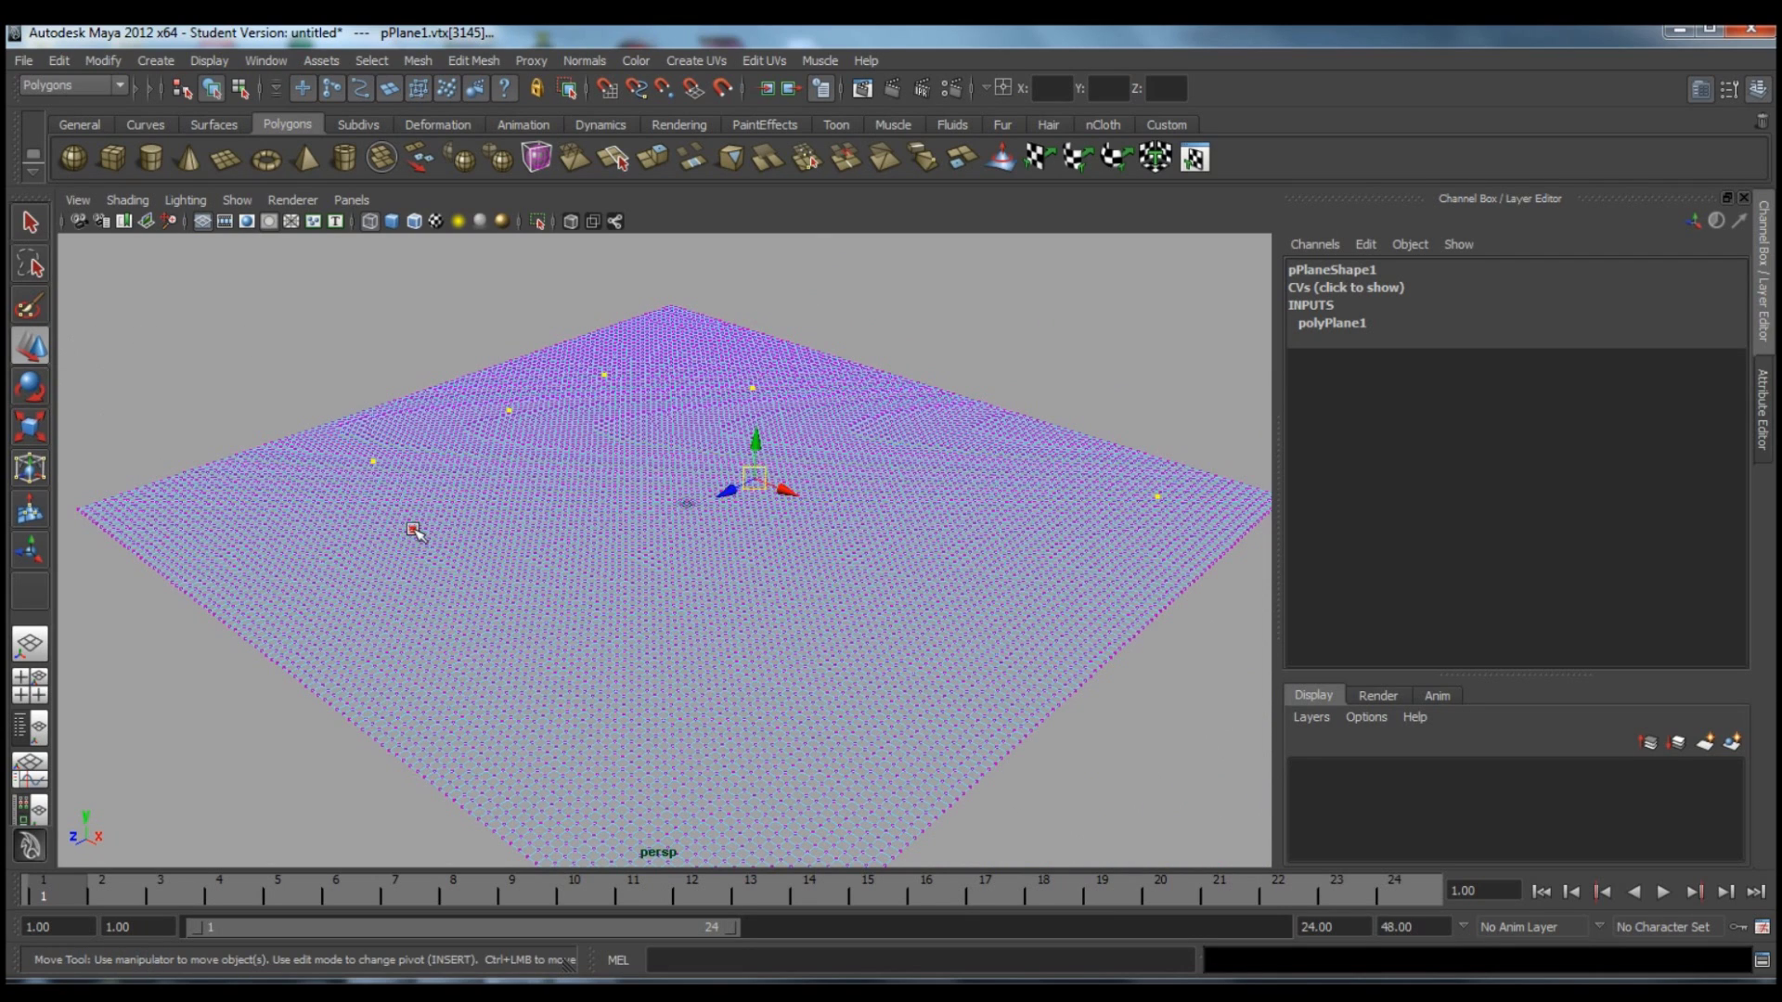
drag(761, 457, 788, 295)
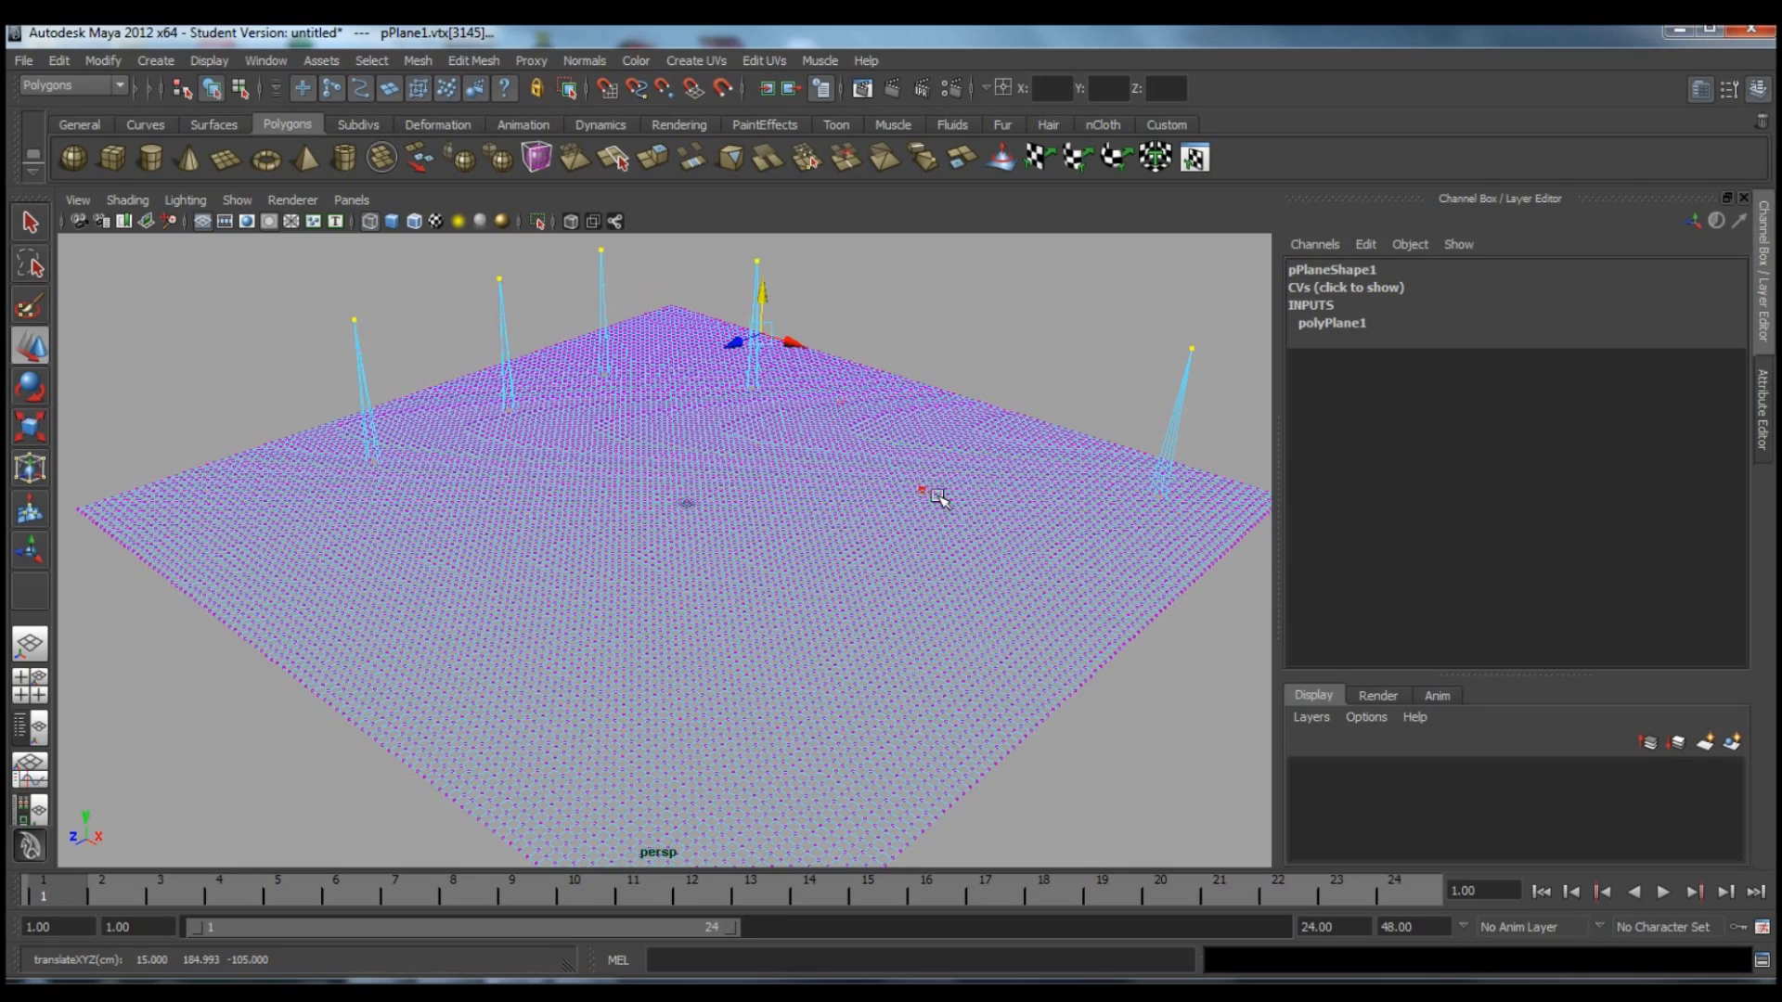
key(5)
mouse_move(604, 546)
alt+mouse_down()
mouse_move(740, 510)
mouse_move(652, 512)
mouse_move(561, 481)
mouse_move(708, 561)
mouse_move(671, 649)
mouse_move(677, 624)
alt+mouse_up()
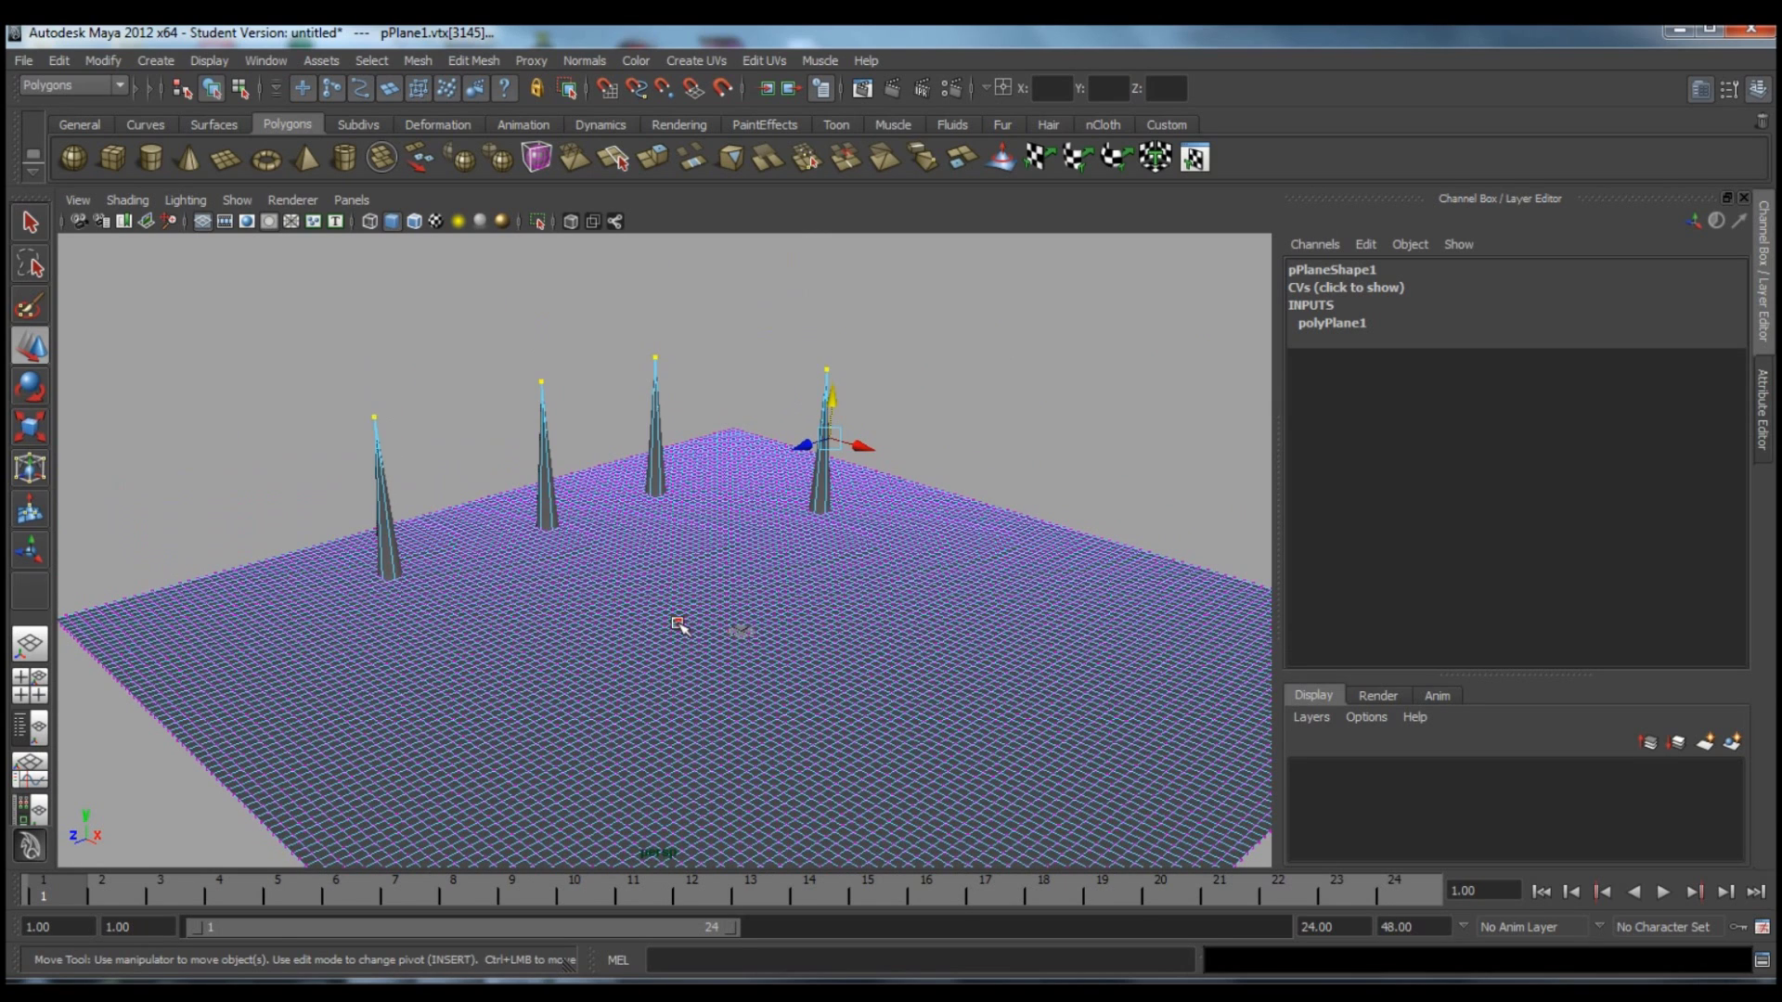
key(ctrl+z)
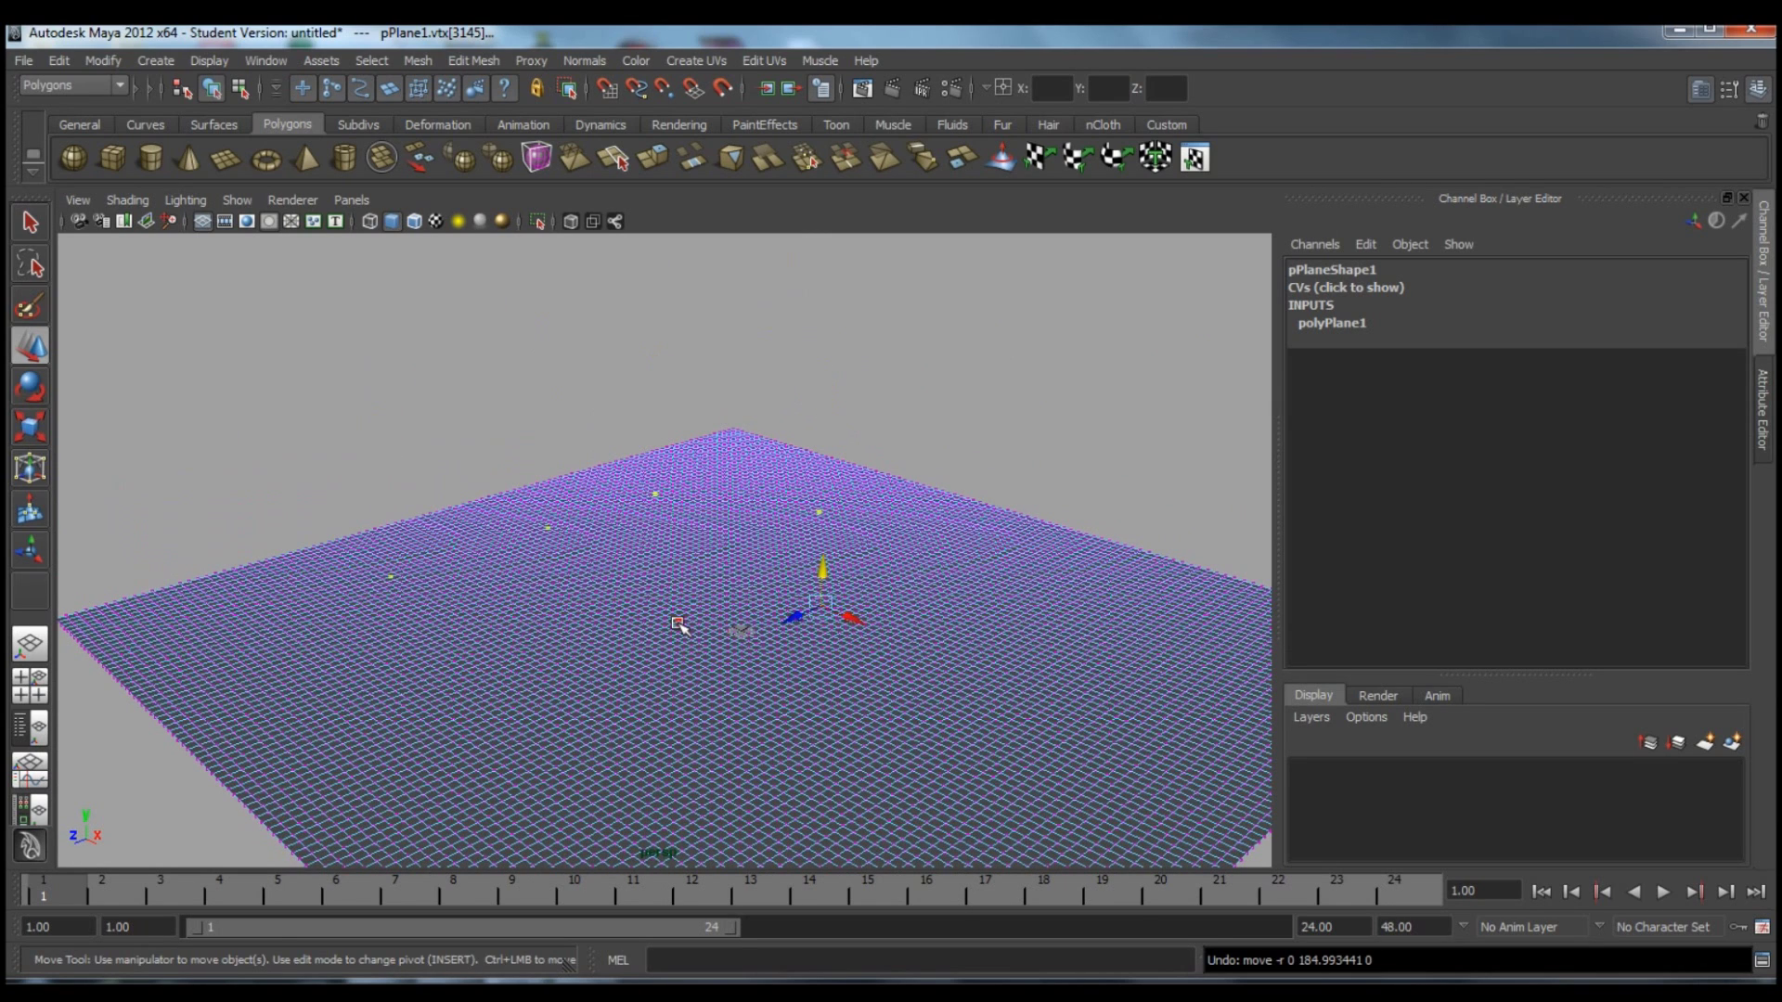
Enable soft selection for the Move tool with Volume falloff and a falloff radius of 200.
double_click(28, 349)
drag(199, 477, 308, 477)
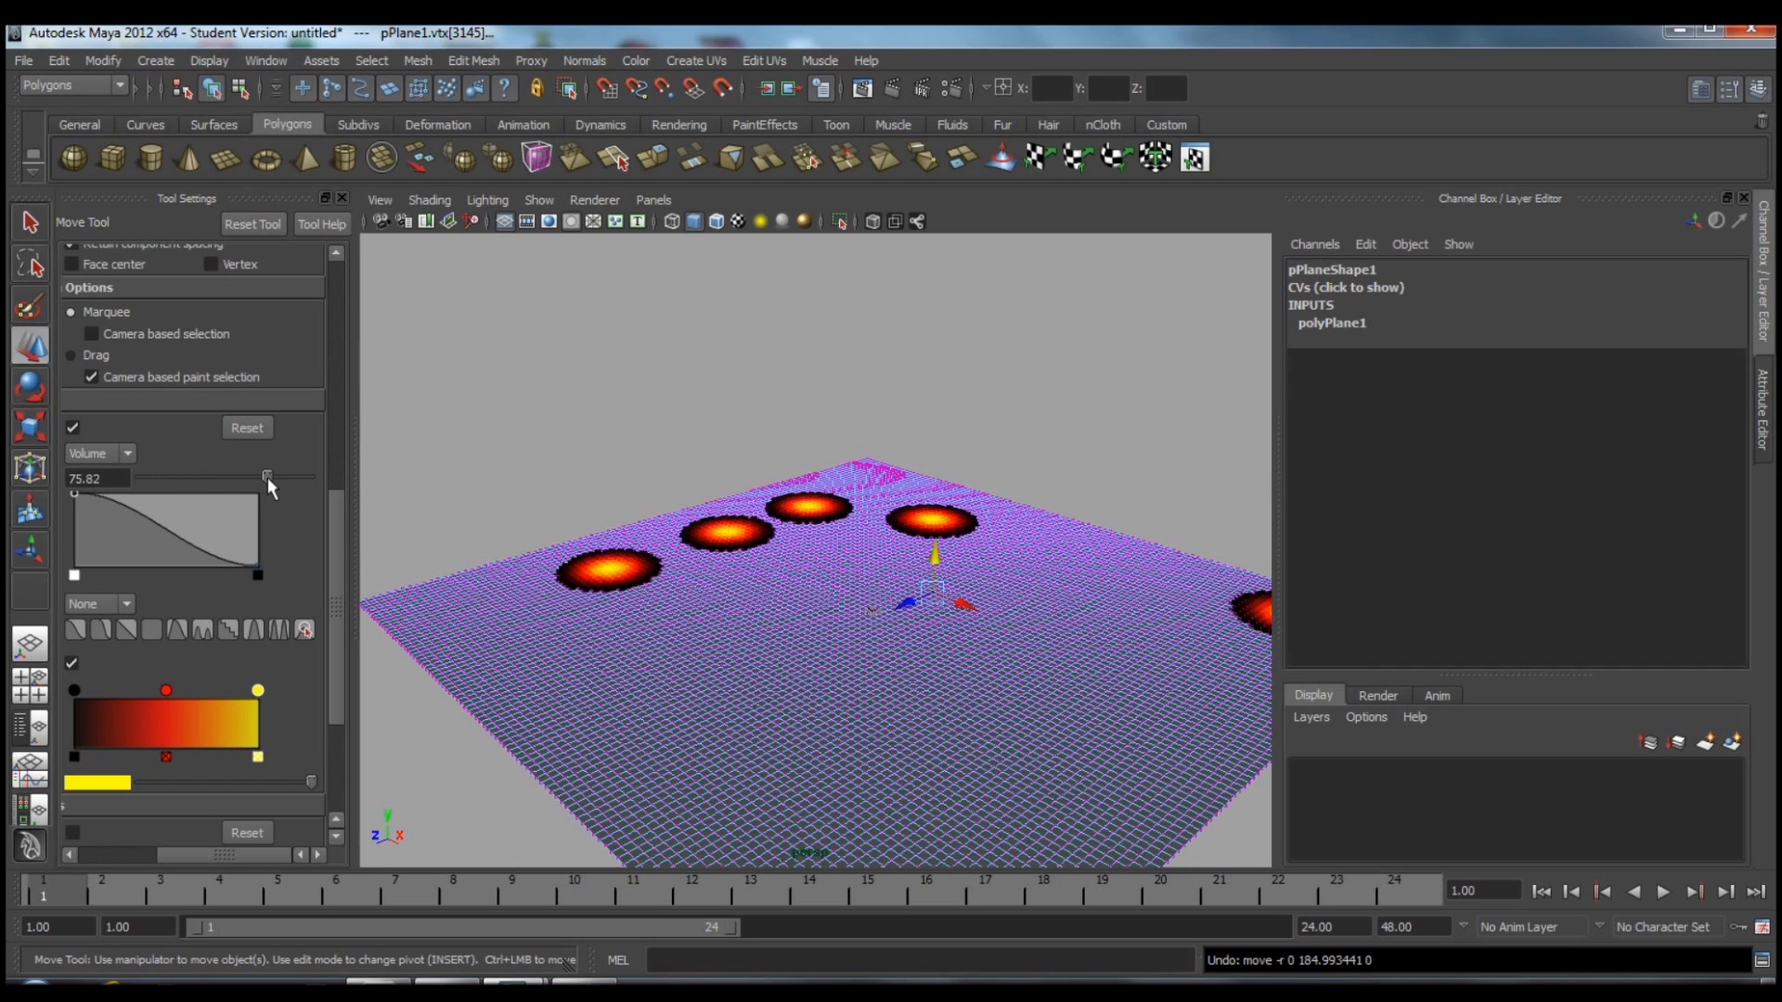
drag(258, 855, 208, 855)
drag(212, 479, 159, 479)
text(200)
key(Return)
Raise the five soft-selected vertices into rounded hills and clear the selection.
drag(935, 557, 953, 428)
alt+drag(972, 653, 1033, 561)
click(1058, 418)
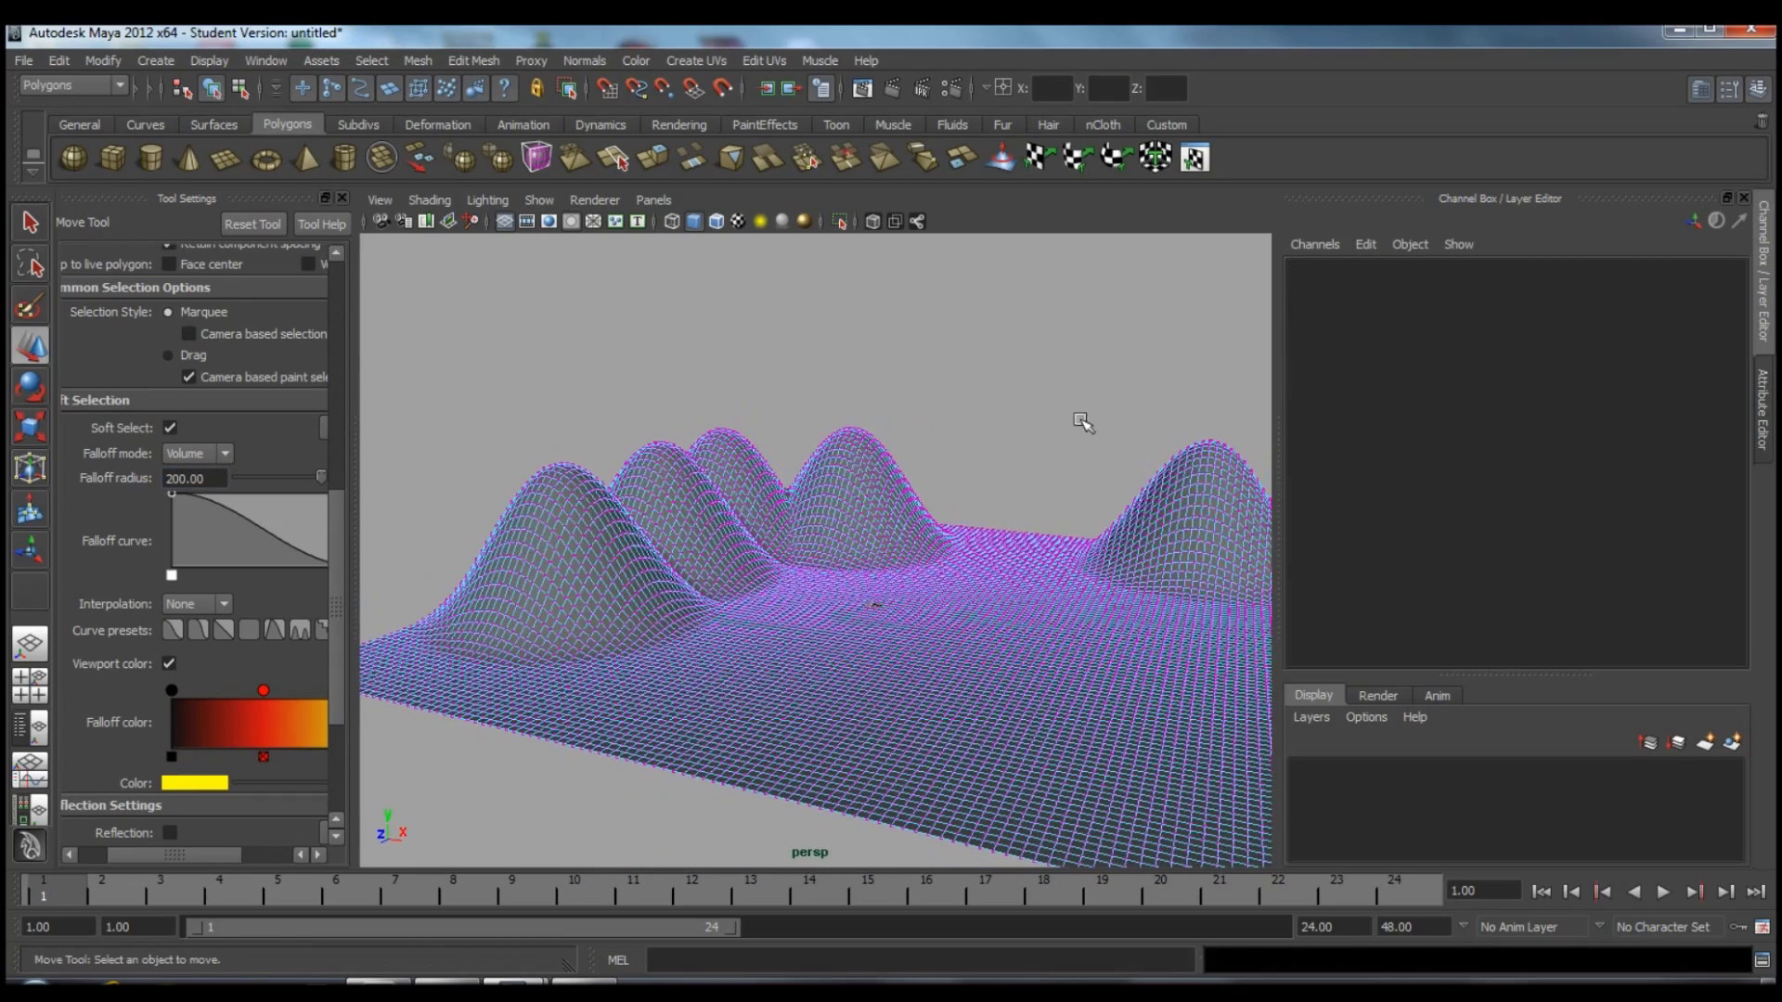
Raise a vertex between the second and third hills of the row with soft selection.
alt+drag(1082, 422, 962, 434)
alt+middle_drag(967, 437, 752, 430)
alt+drag(751, 430, 1075, 563)
alt+right_drag(1076, 562, 981, 547)
alt+drag(981, 546, 766, 506)
alt+middle_drag(766, 505, 811, 557)
alt+right_drag(811, 556, 1133, 768)
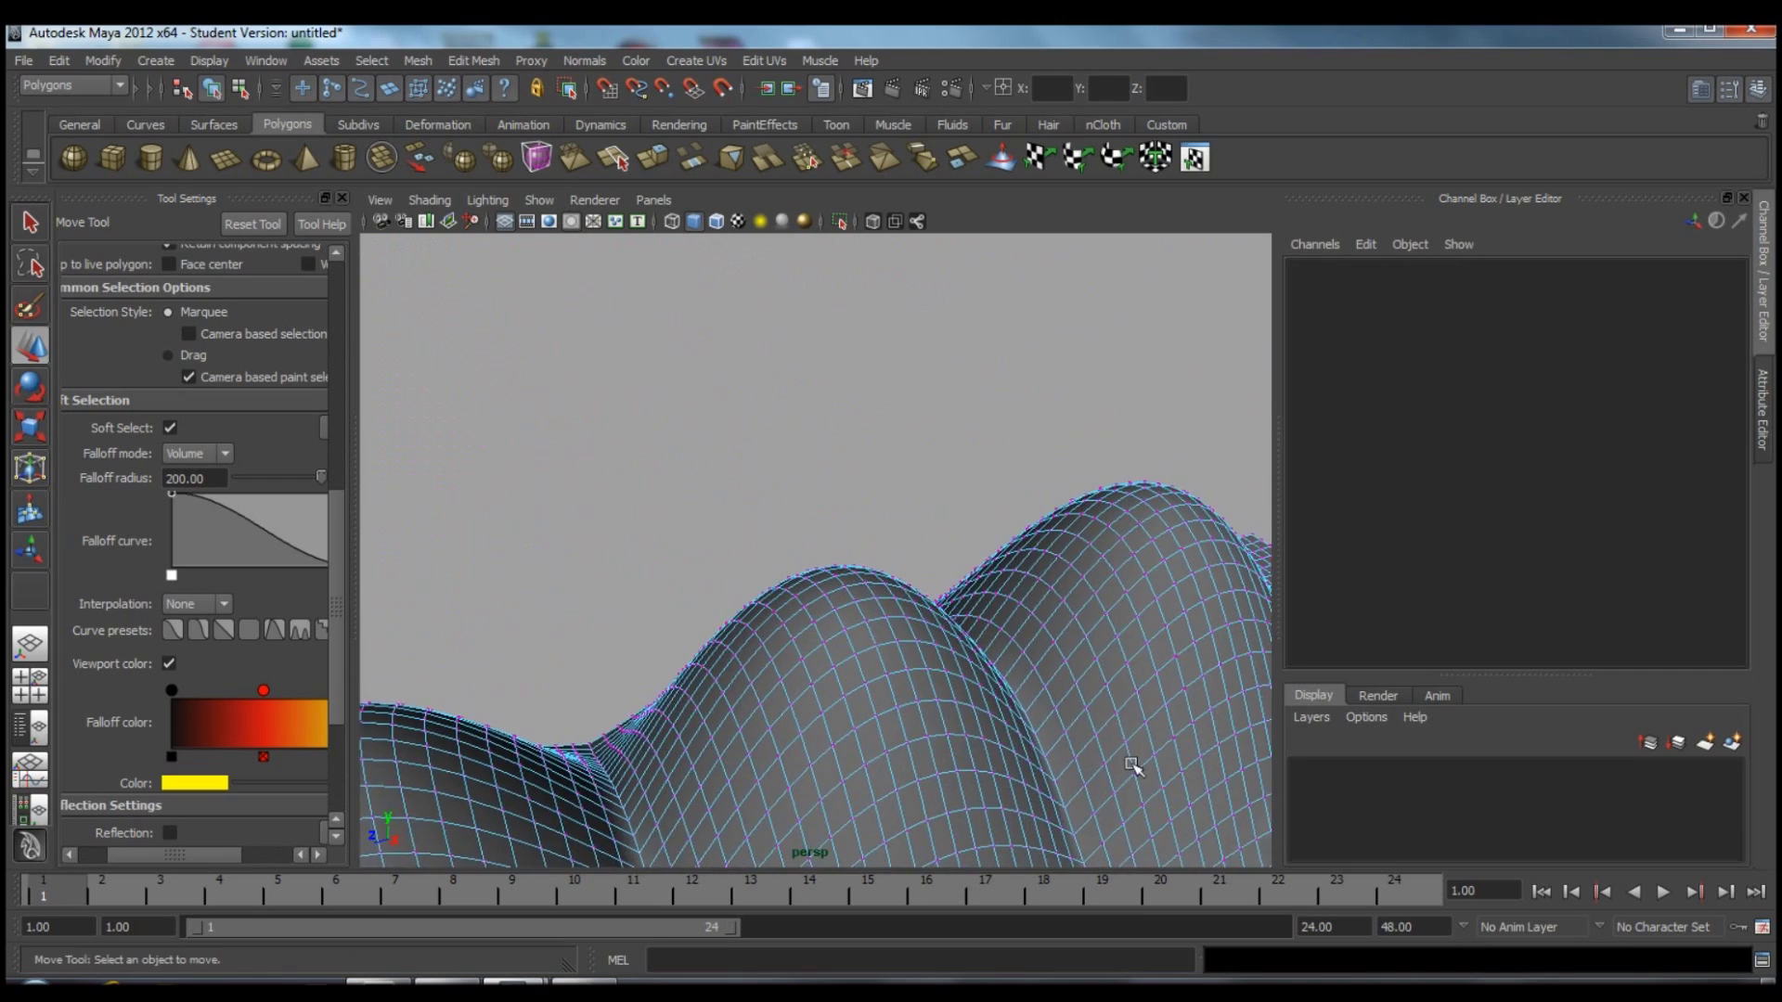
alt+middle_drag(1133, 767, 1026, 548)
alt+right_drag(1026, 549, 790, 545)
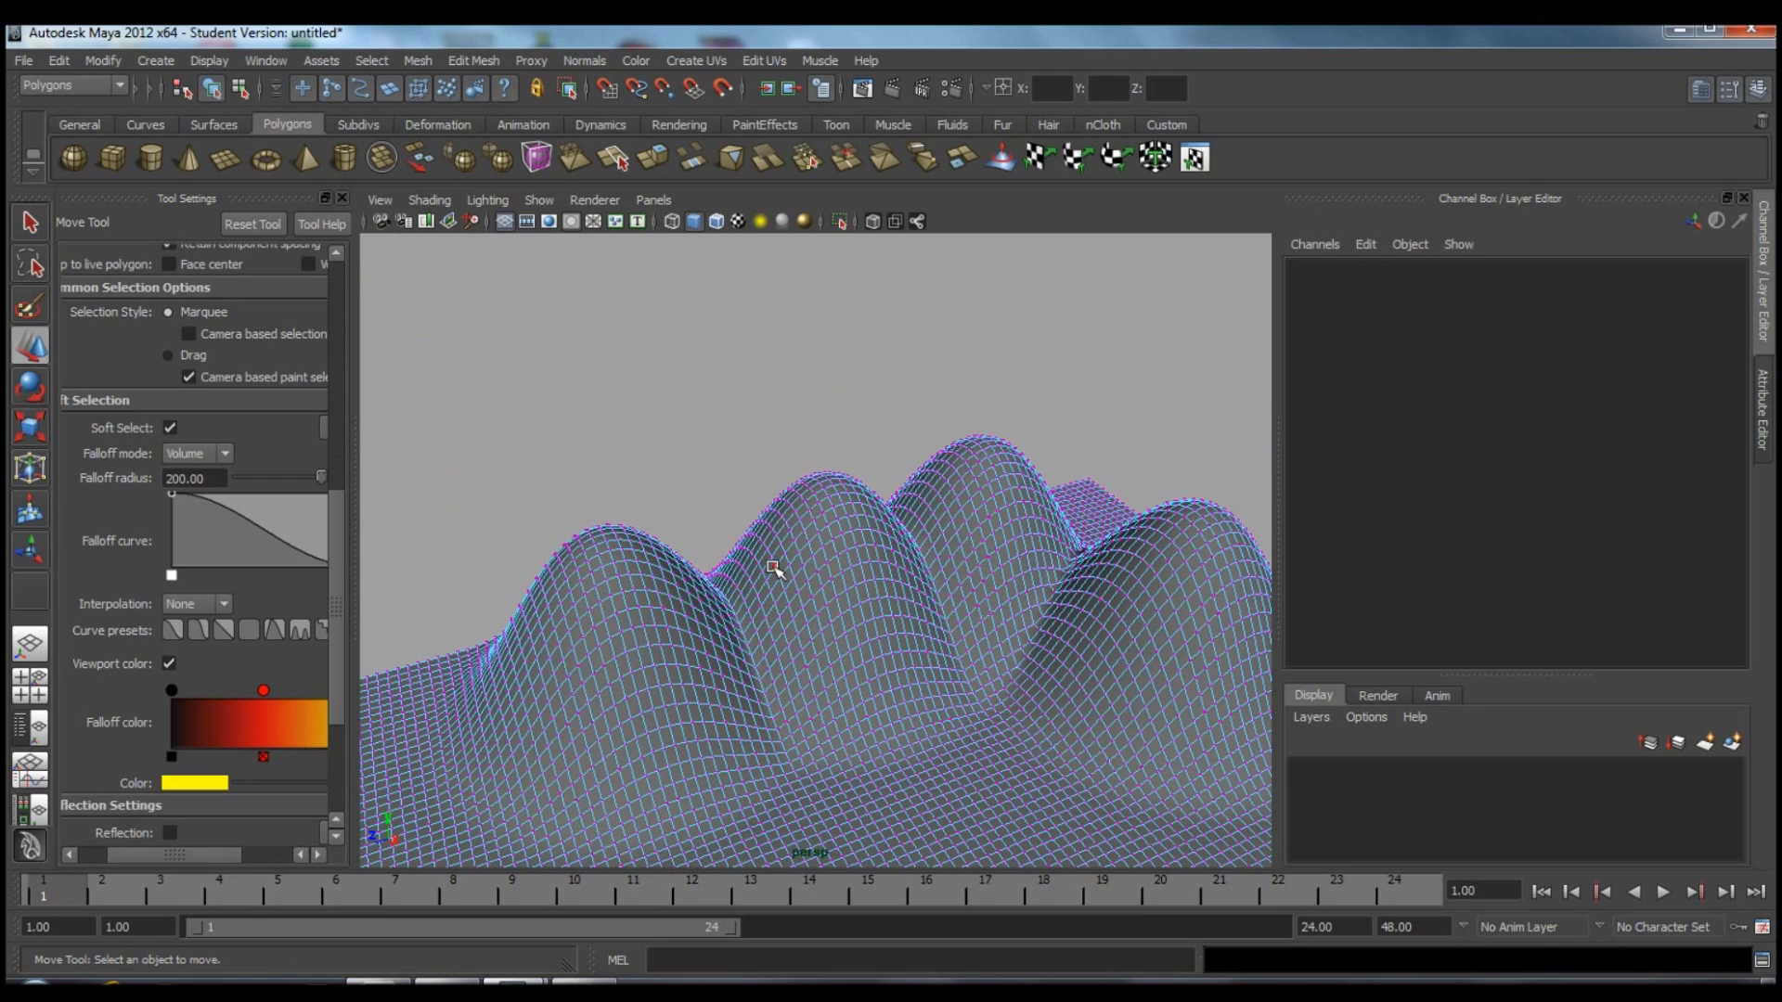
click(888, 557)
drag(914, 549, 914, 484)
Raise a vertex in the dip between the first two hills and inspect the reshaped slopes.
click(735, 585)
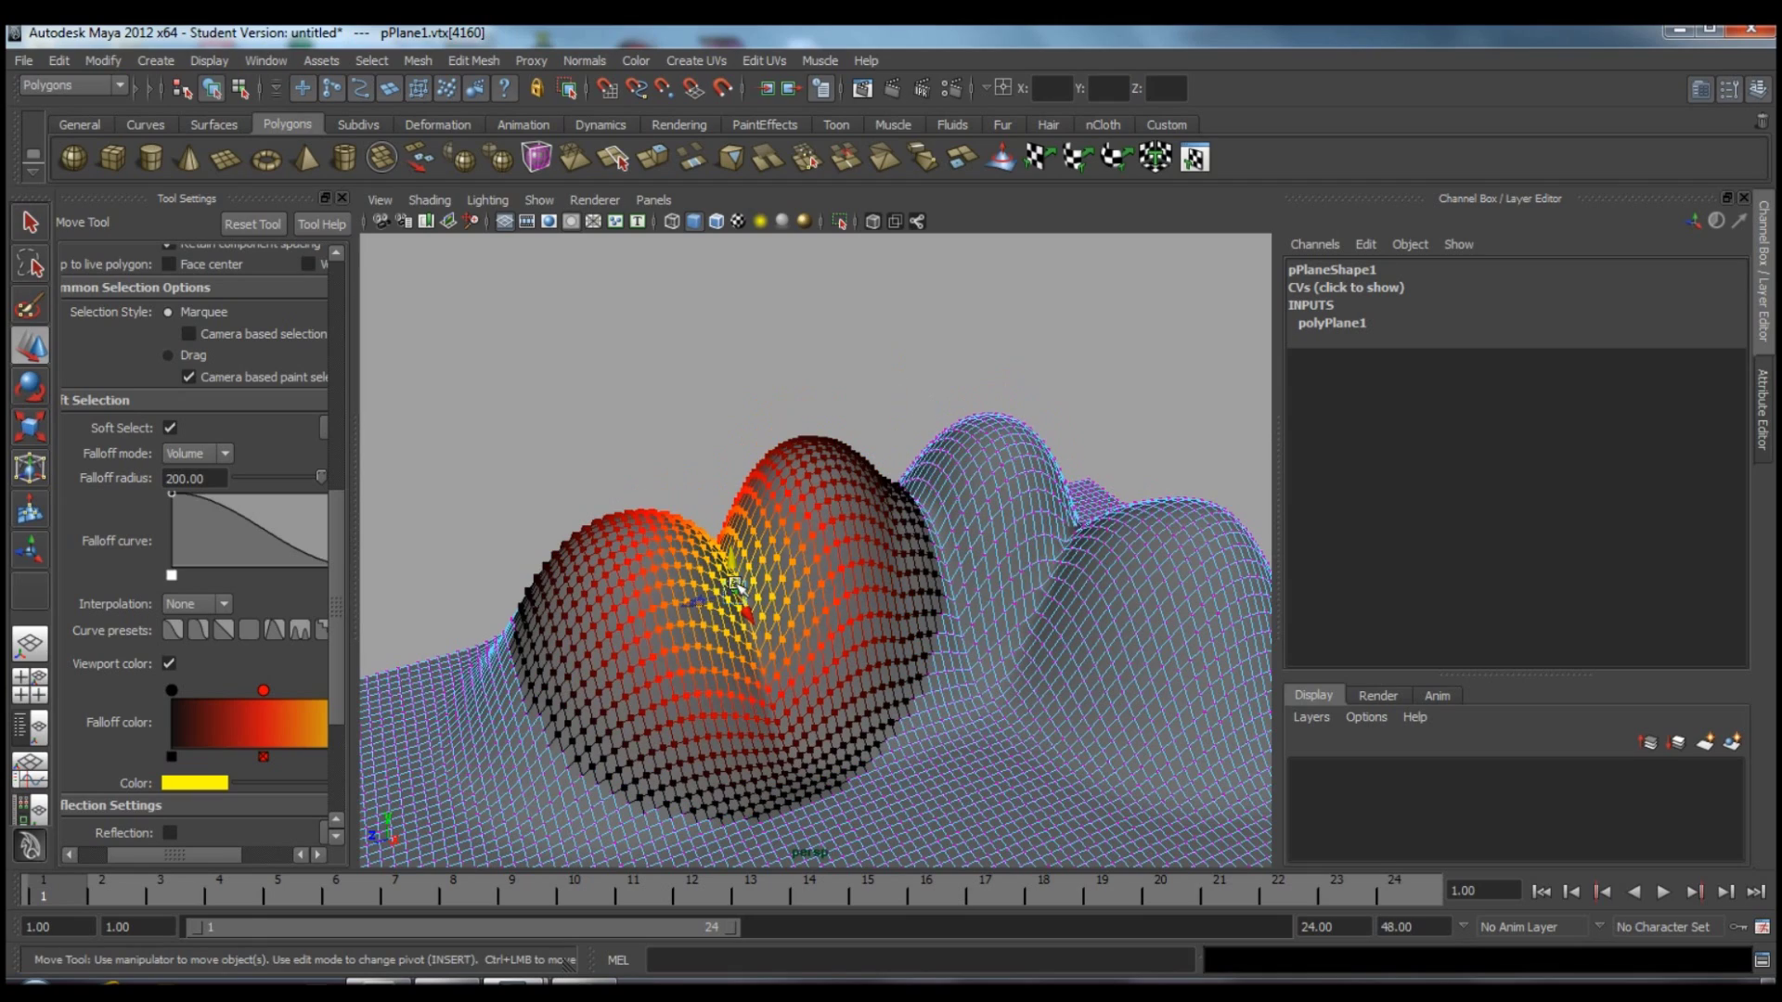
drag(741, 565, 736, 445)
click(882, 399)
alt+right_drag(1062, 541, 881, 452)
alt+drag(882, 452, 827, 410)
alt+right_drag(826, 409, 1223, 640)
alt+drag(1223, 640, 1123, 556)
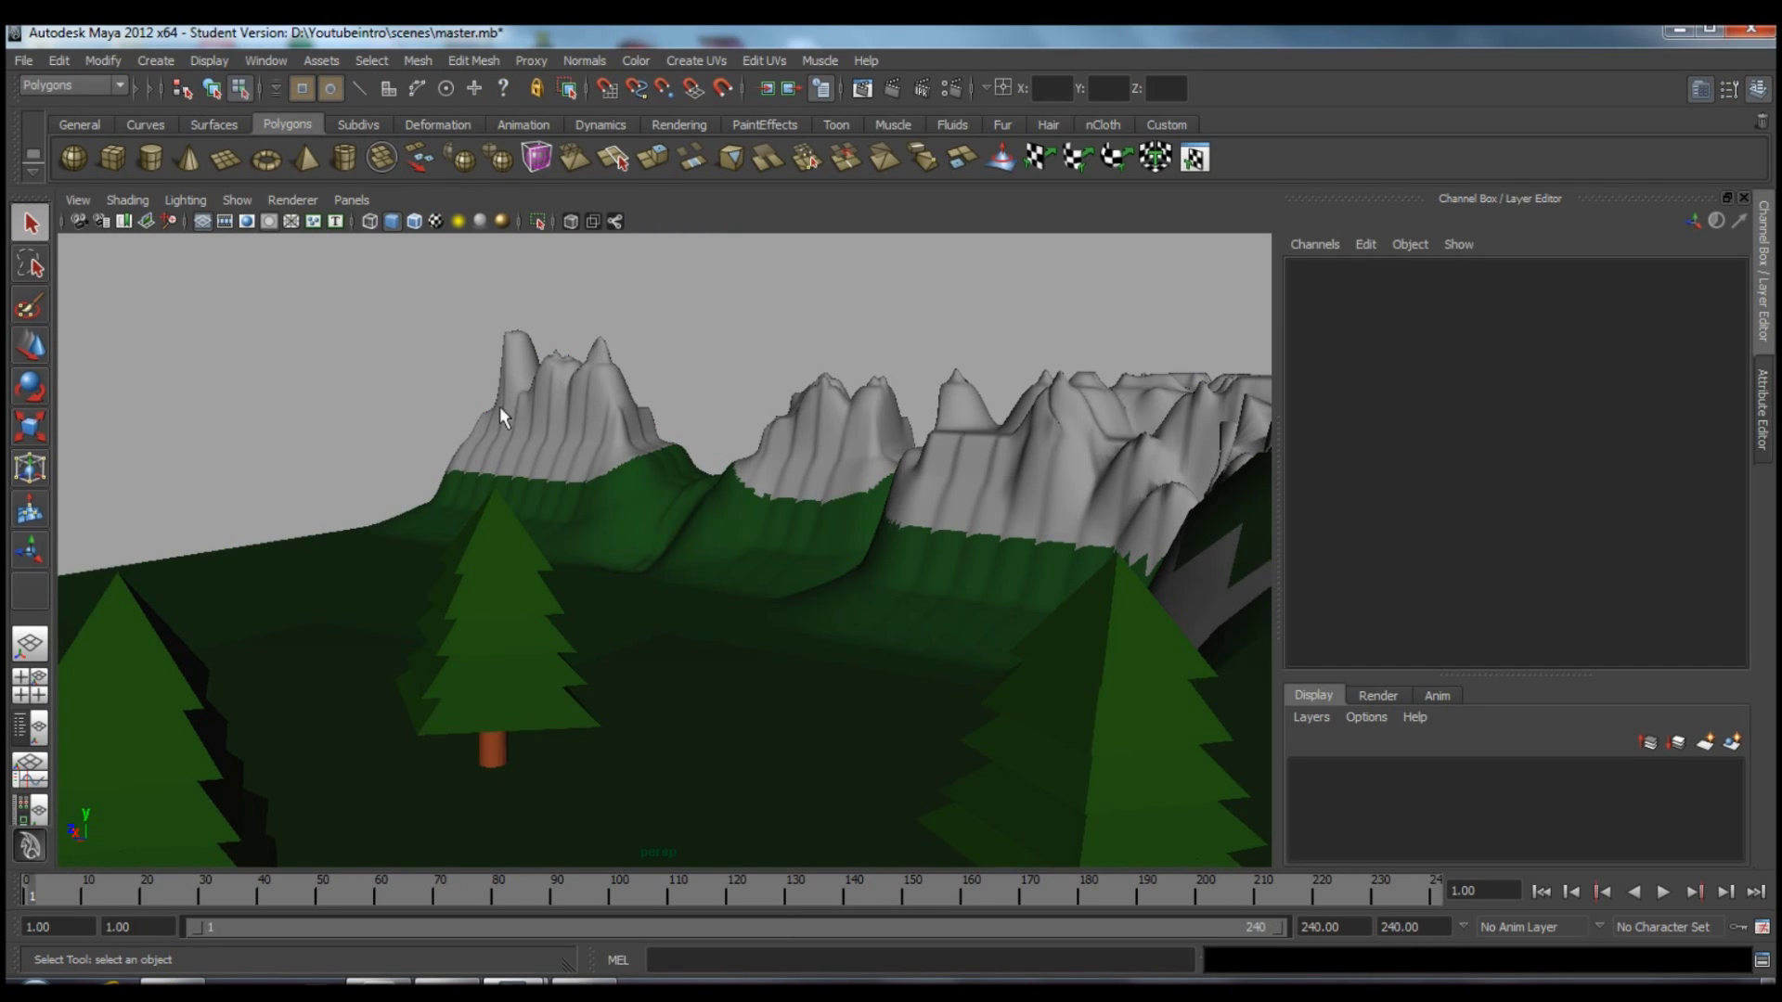
Examine the finished master scene's snow-capped mountains, green ground and pine trees from several angles.
alt+drag(303, 414, 494, 443)
mouse_move(494, 453)
alt+right_down()
mouse_move(577, 437)
mouse_move(152, 350)
mouse_move(922, 477)
mouse_move(413, 388)
mouse_move(1011, 458)
mouse_move(480, 422)
alt+right_up()
alt+middle_drag(480, 422, 1082, 330)
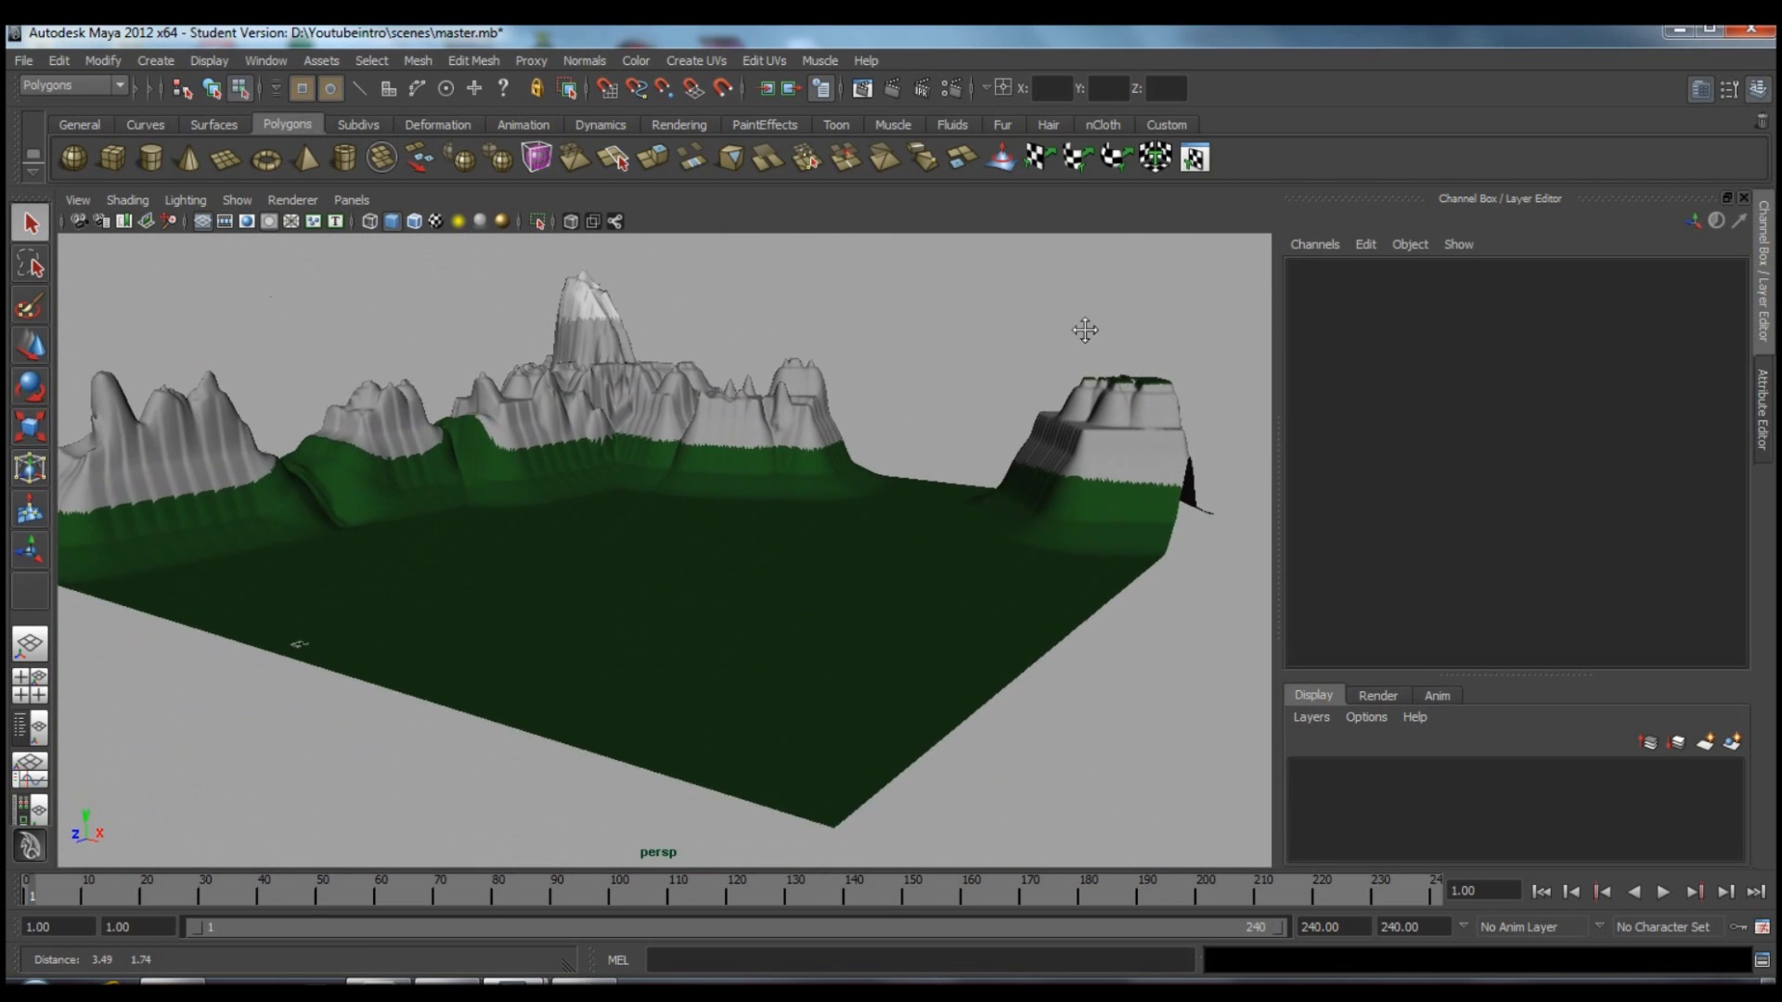
mouse_move(899, 565)
alt+mouse_down()
mouse_move(875, 544)
mouse_move(704, 553)
mouse_move(871, 557)
mouse_move(907, 585)
alt+mouse_up()
mouse_move(916, 476)
alt+middle_down()
mouse_move(866, 649)
mouse_move(938, 493)
alt+middle_up()
alt+drag(938, 493, 1098, 529)
alt+middle_drag(1098, 529, 998, 505)
alt+drag(998, 505, 561, 501)
alt+middle_drag(561, 501, 669, 356)
alt+drag(669, 355, 723, 540)
mouse_move(723, 539)
alt+right_down()
mouse_move(792, 569)
mouse_move(783, 537)
mouse_move(683, 509)
mouse_move(699, 520)
alt+right_up()
alt+drag(699, 520, 689, 520)
alt+middle_drag(690, 520, 728, 521)
alt+right_drag(729, 522, 719, 510)
alt+middle_drag(719, 509, 728, 502)
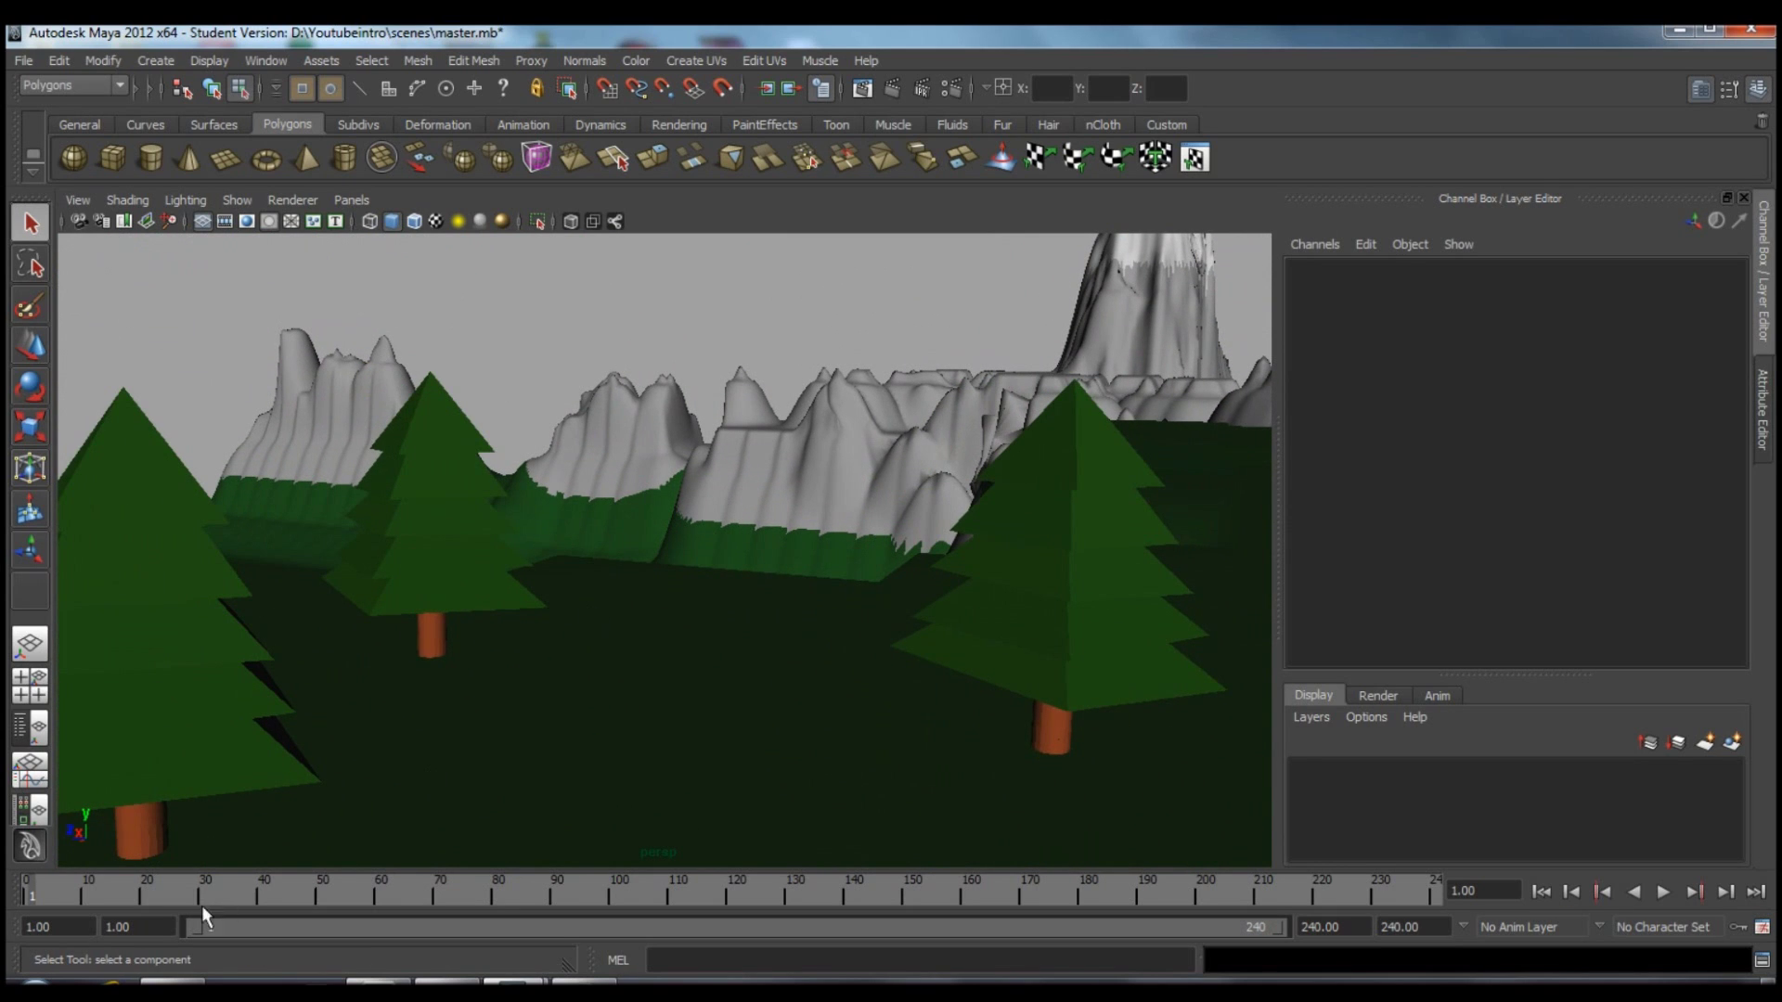
Play back the swaying-tree animation in the master scene from different viewpoints and from frame 1.
key(alt+v)
key(alt+v)
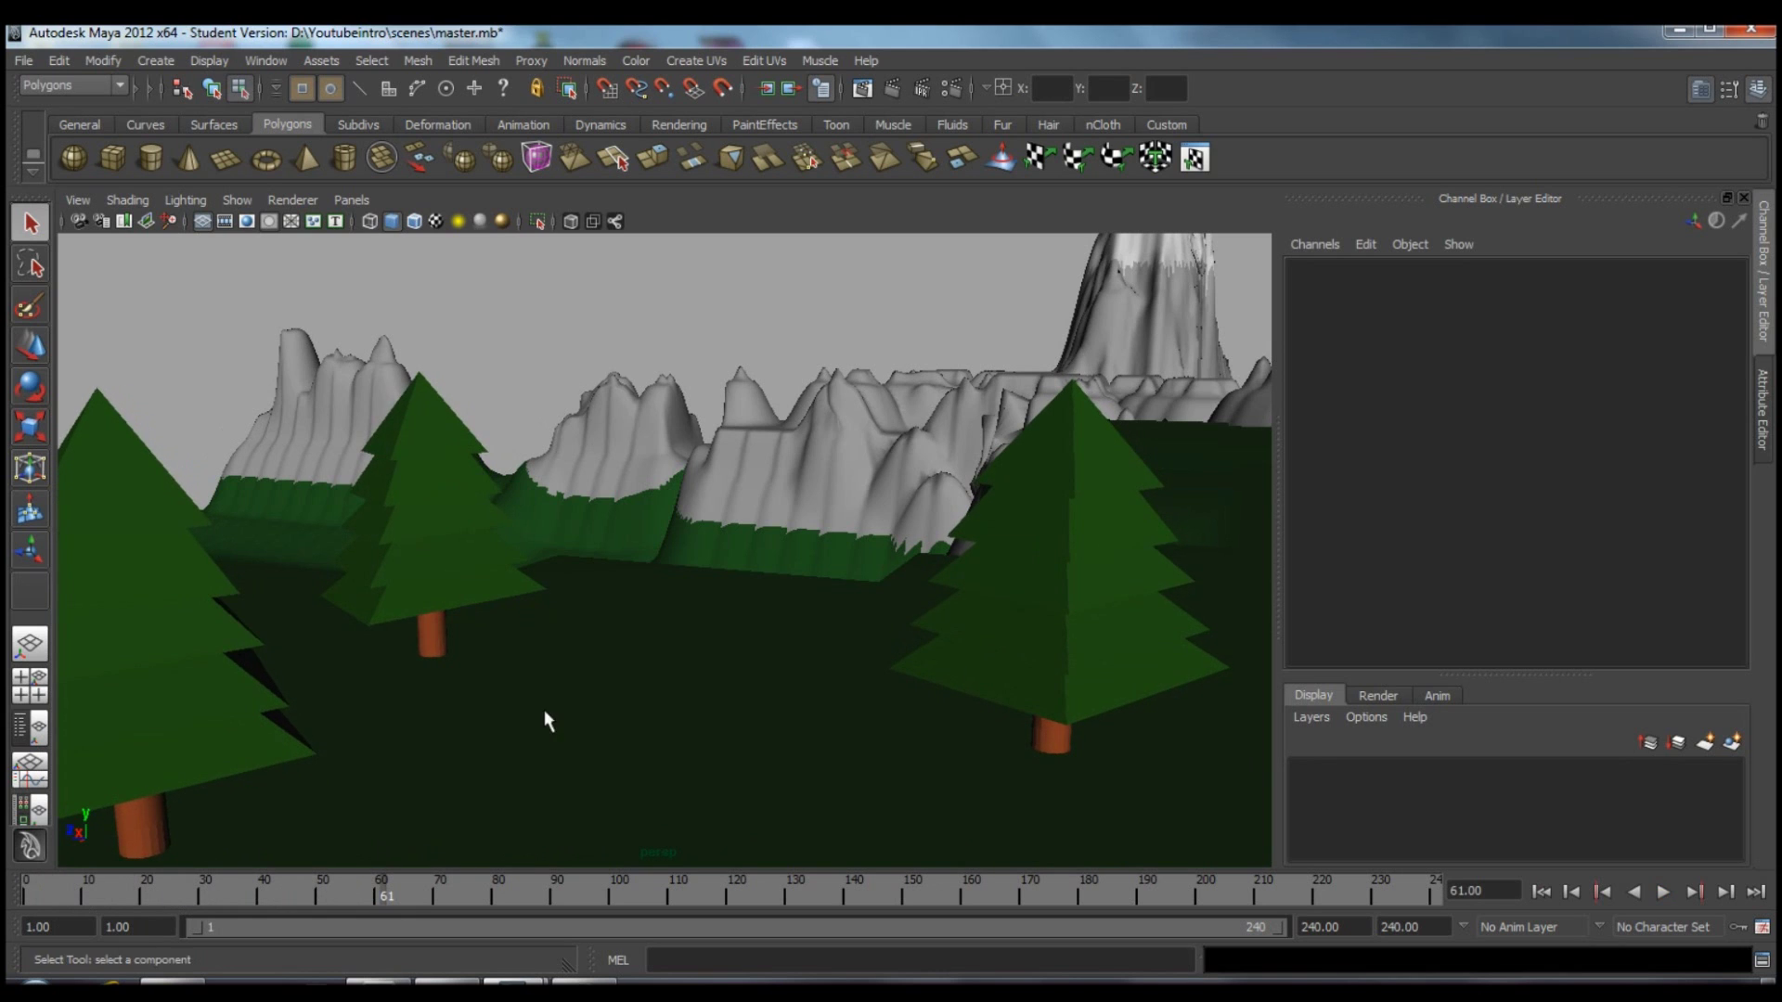
alt+drag(545, 720, 534, 715)
alt+middle_drag(533, 715, 604, 651)
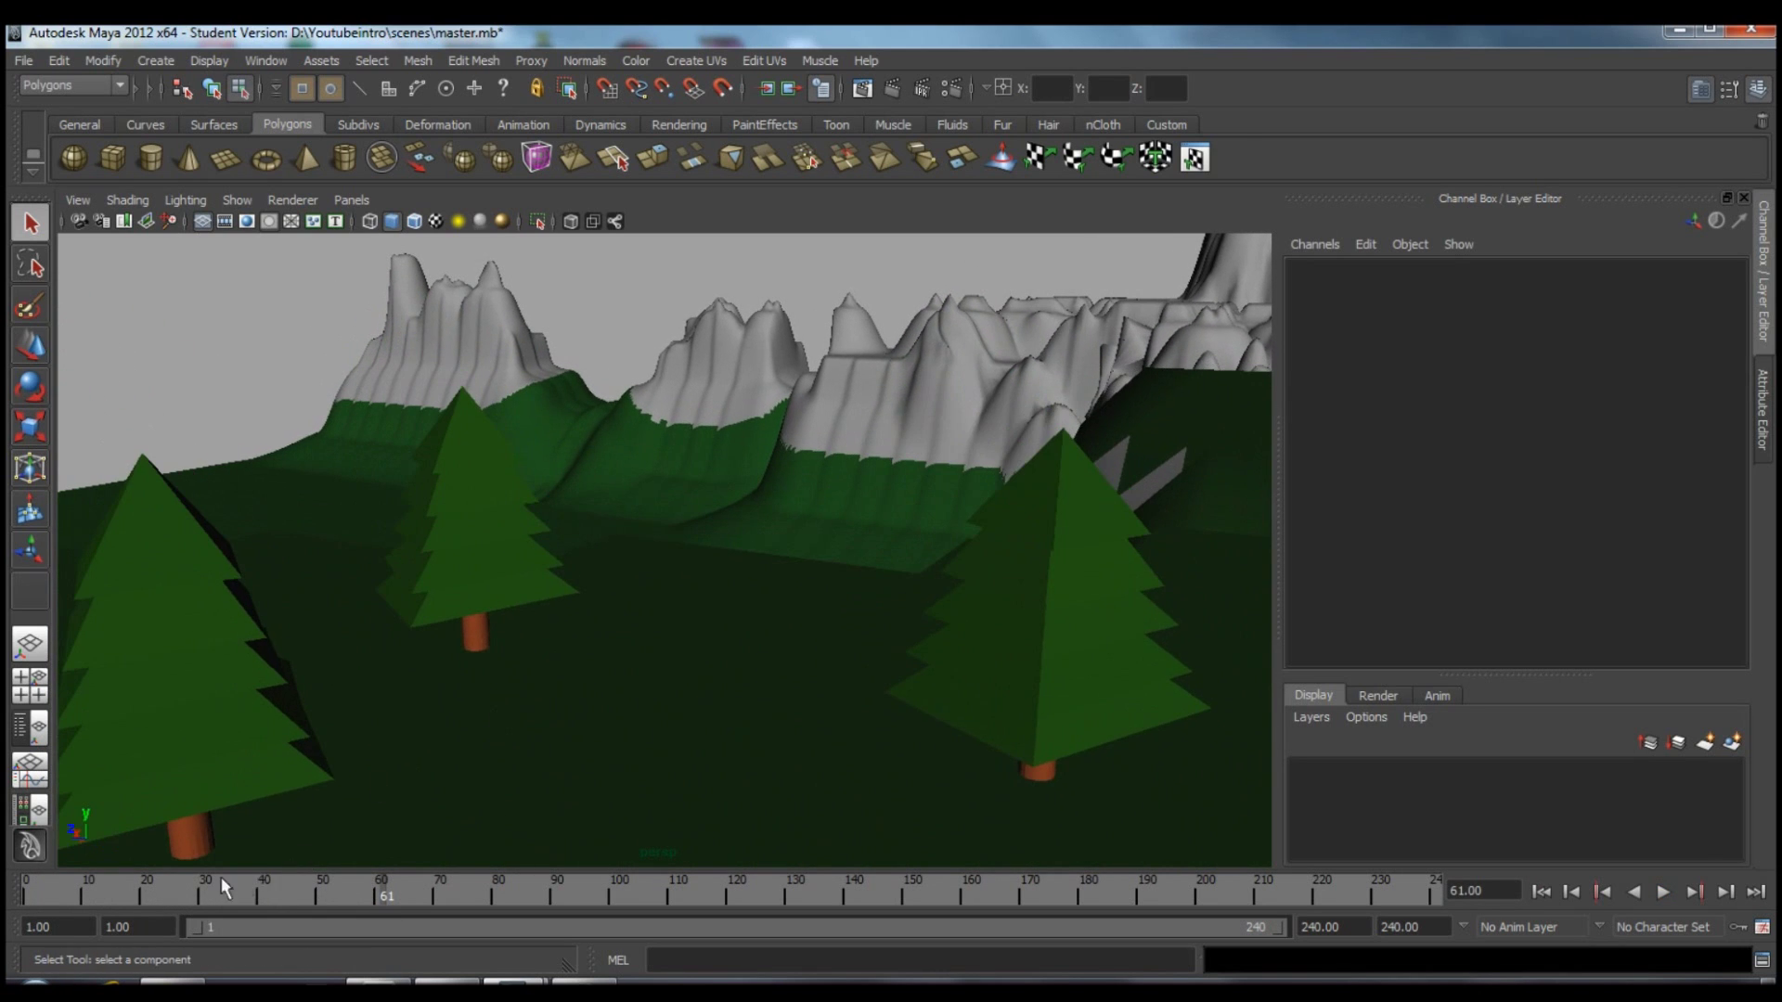
key(alt+v)
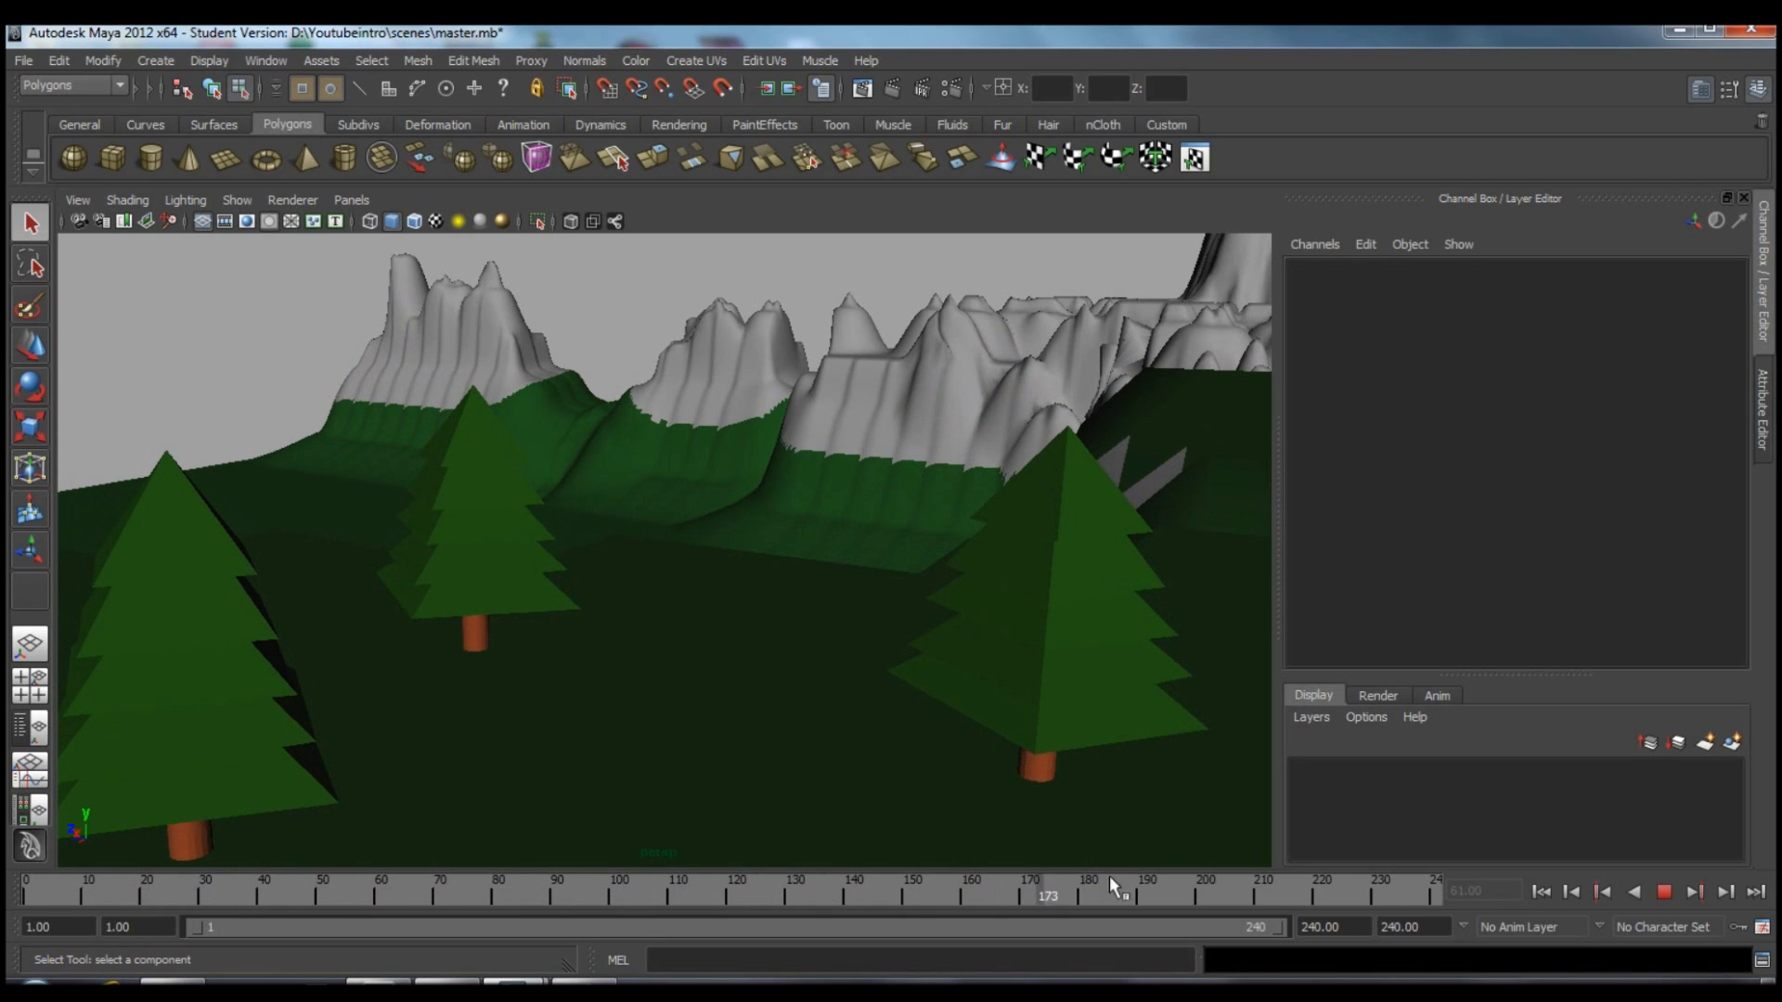
drag(1027, 882, 8, 893)
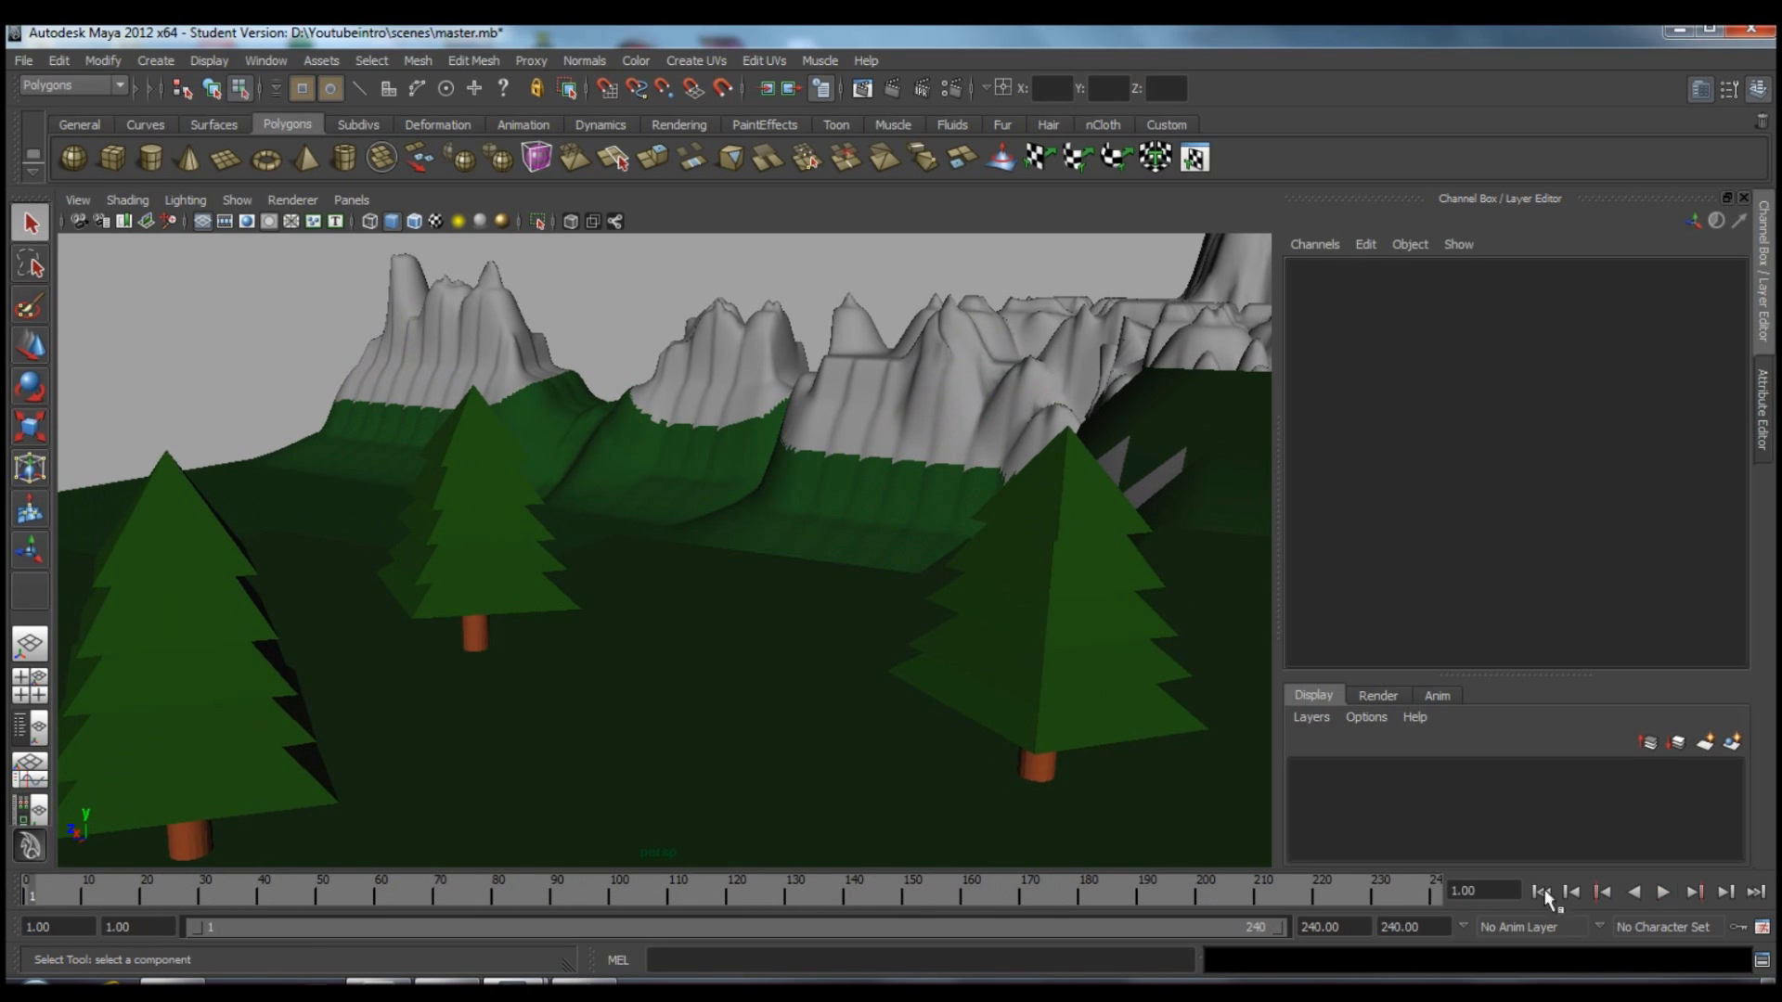
click(1669, 890)
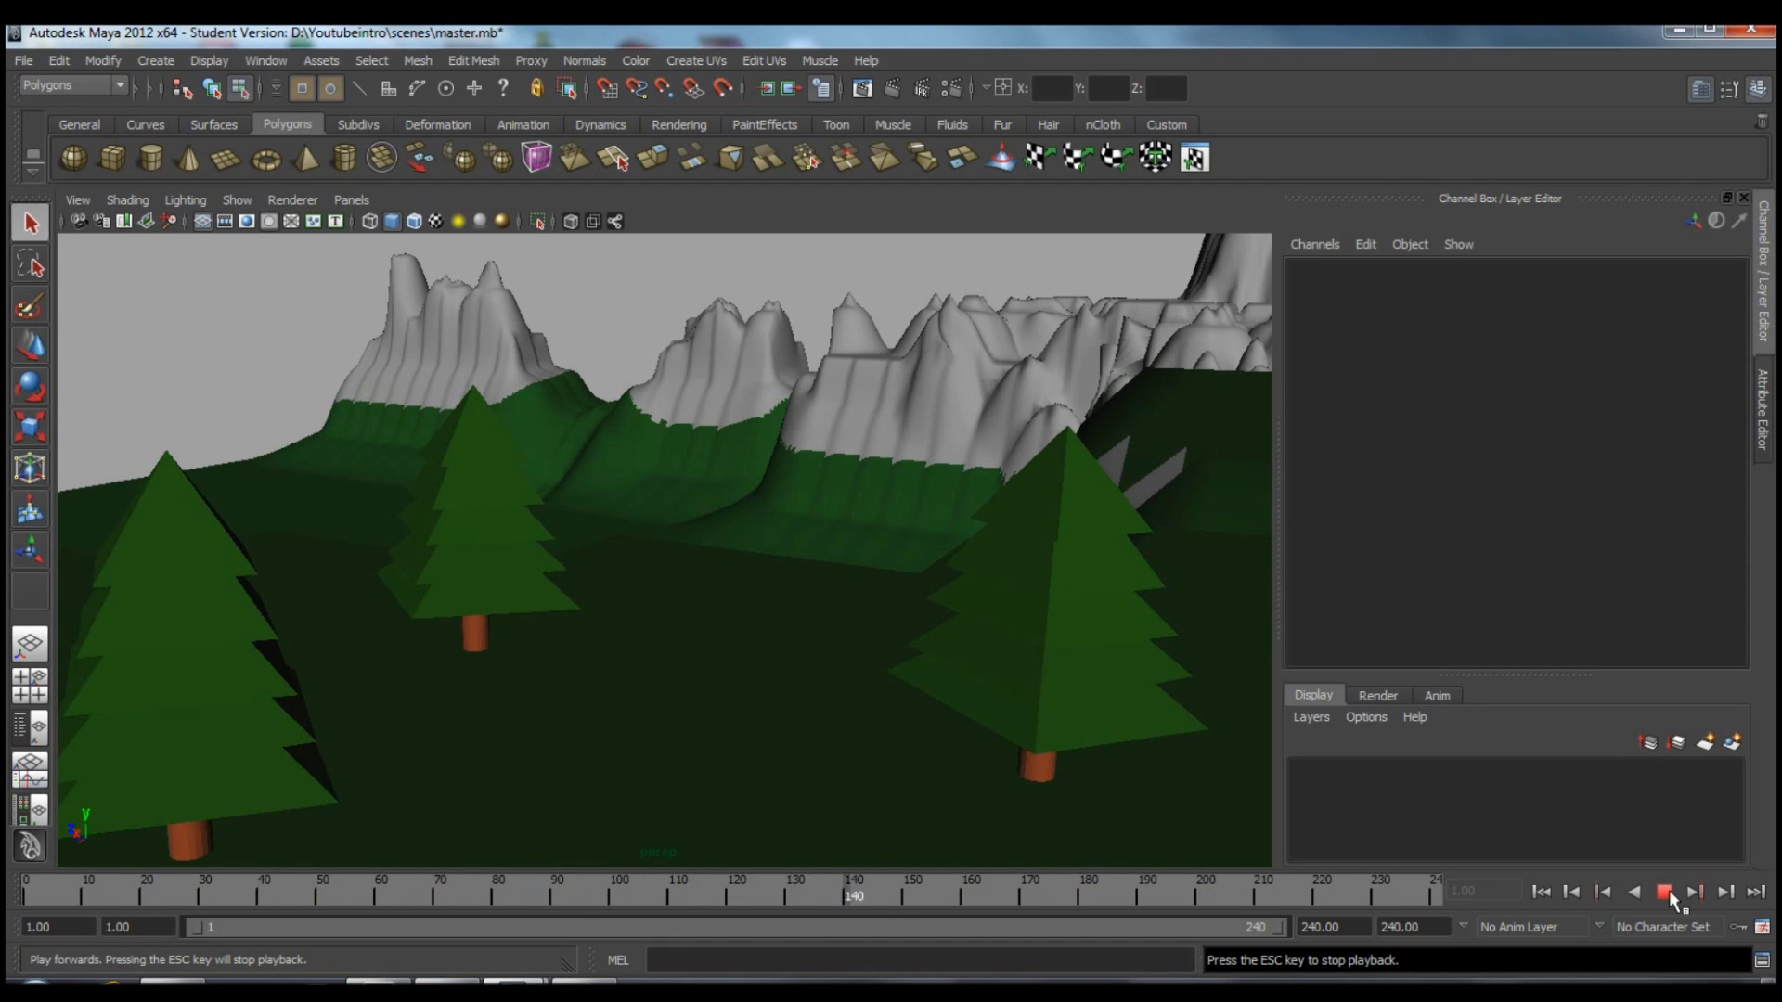
click(1665, 891)
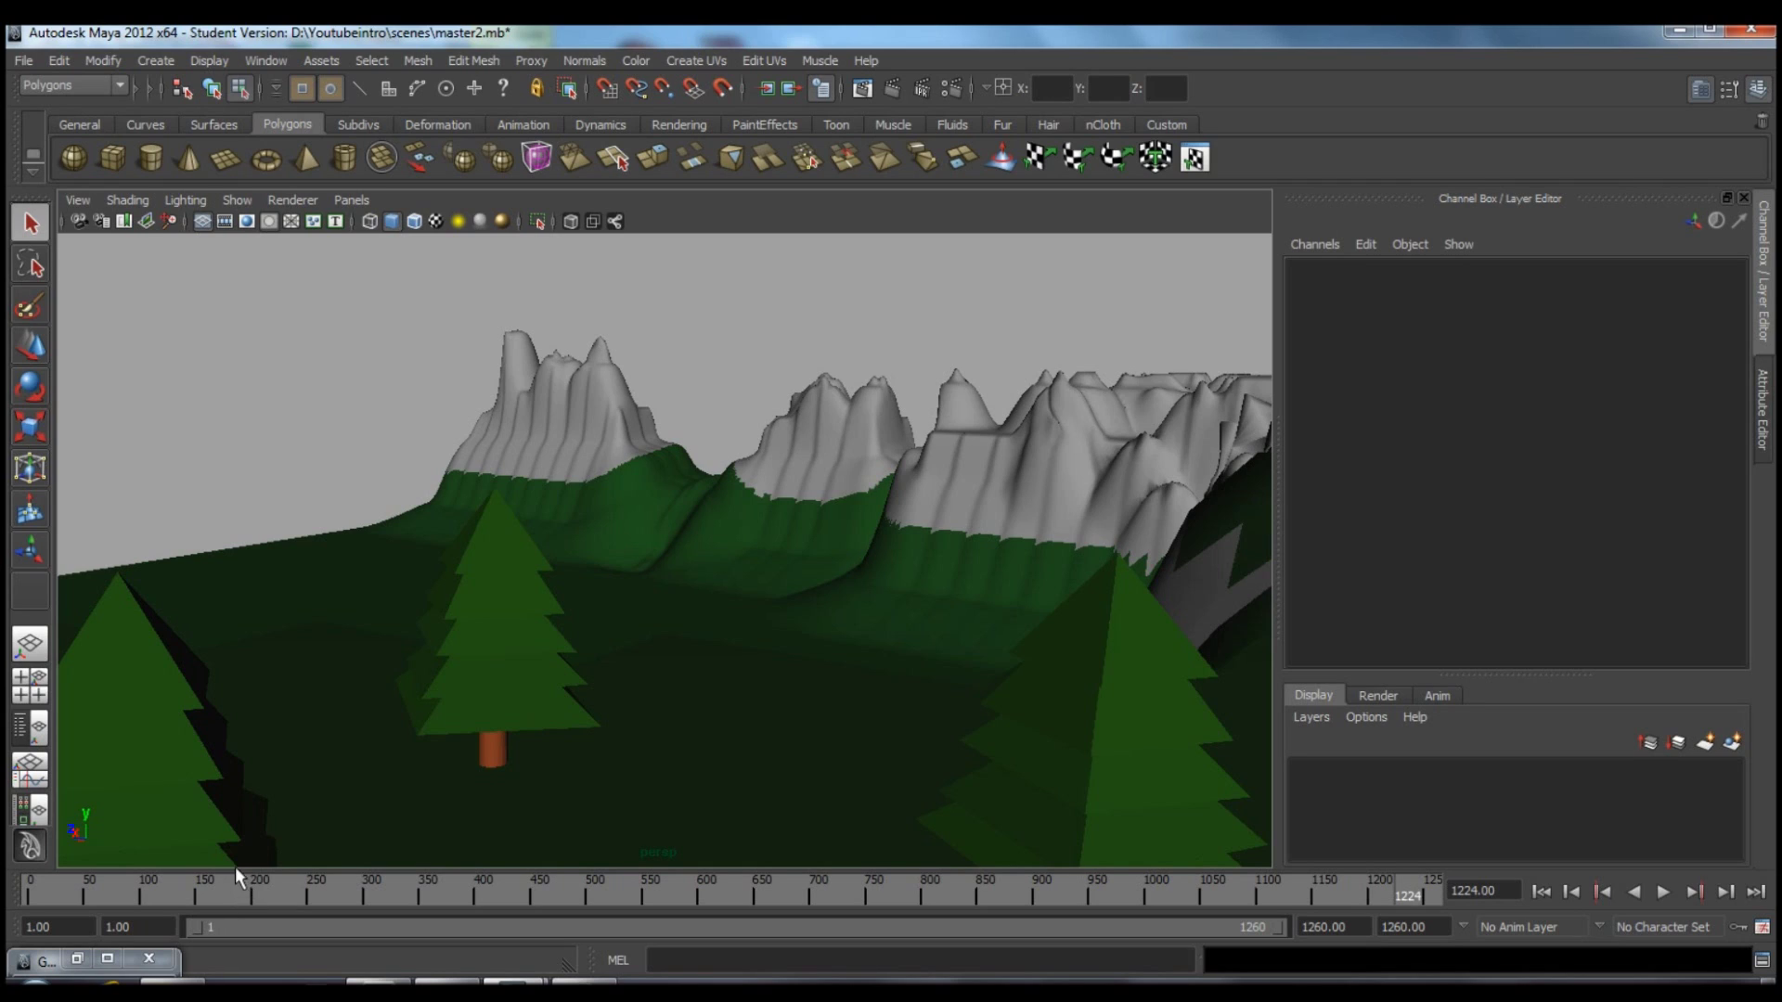
Select the persp camera in the master2 scene and compare its keyframed views at frames 1 and 1204.
click(77, 226)
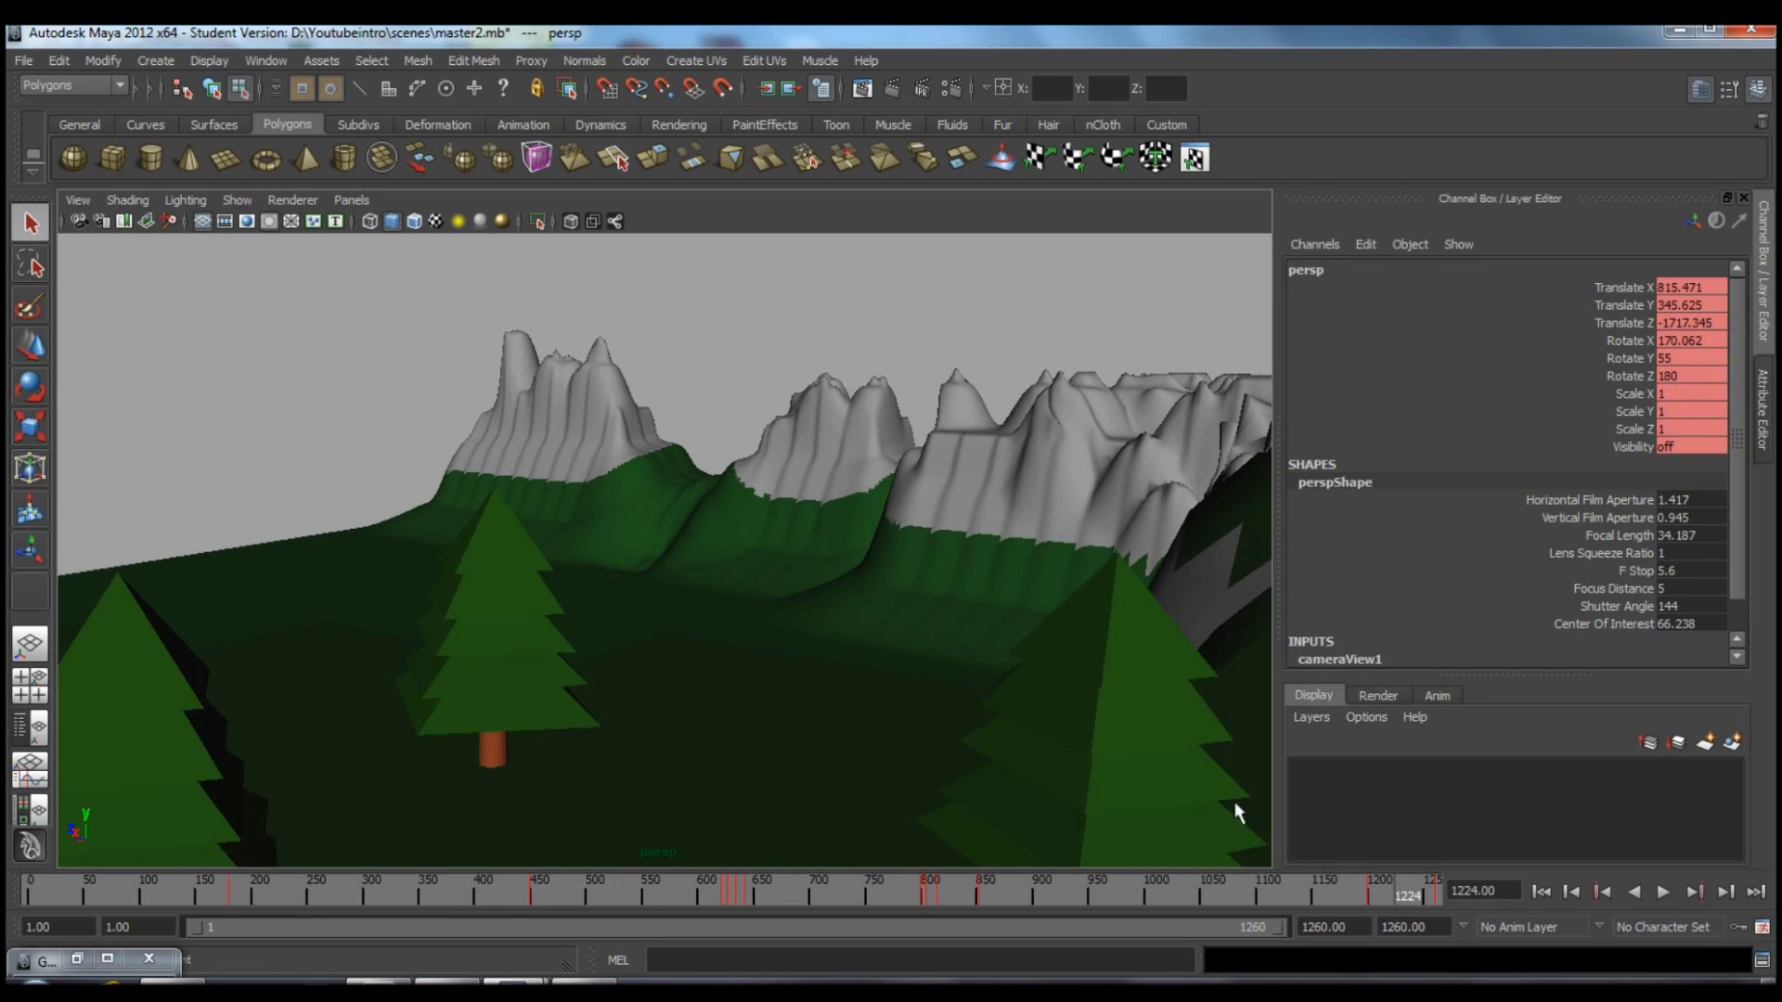
drag(1401, 898, 1379, 894)
click(1383, 894)
click(1603, 892)
drag(132, 900, 26, 891)
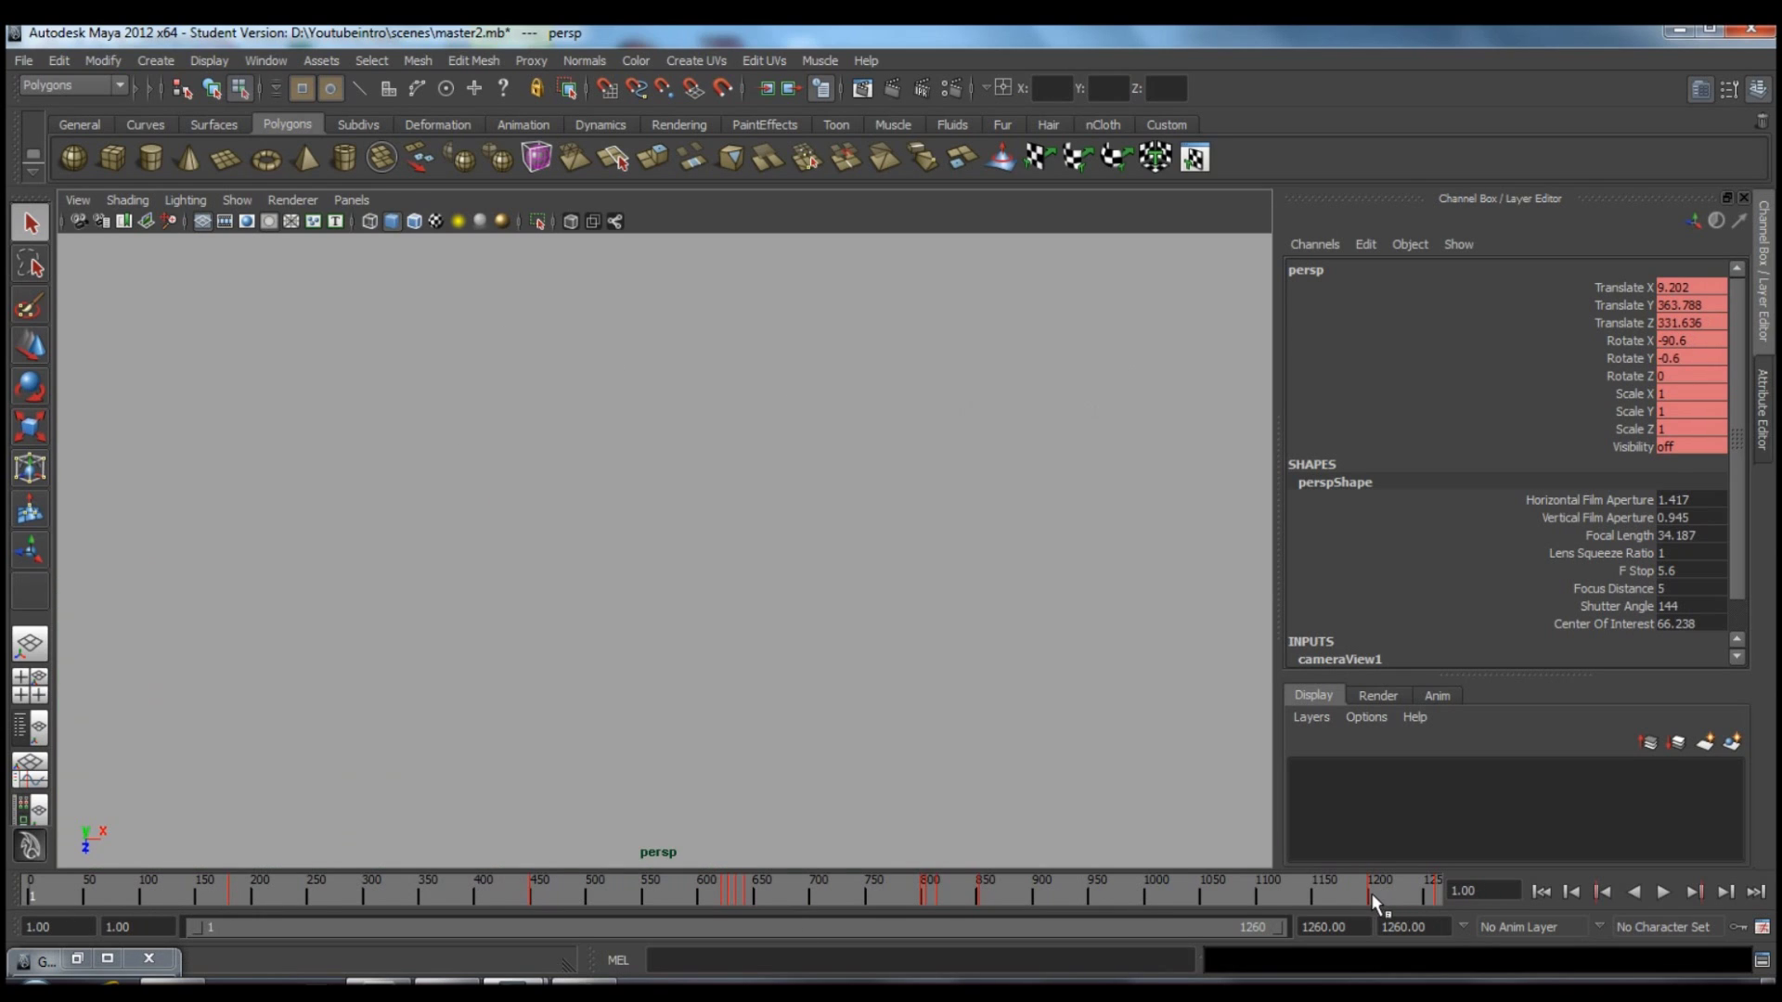
click(1372, 892)
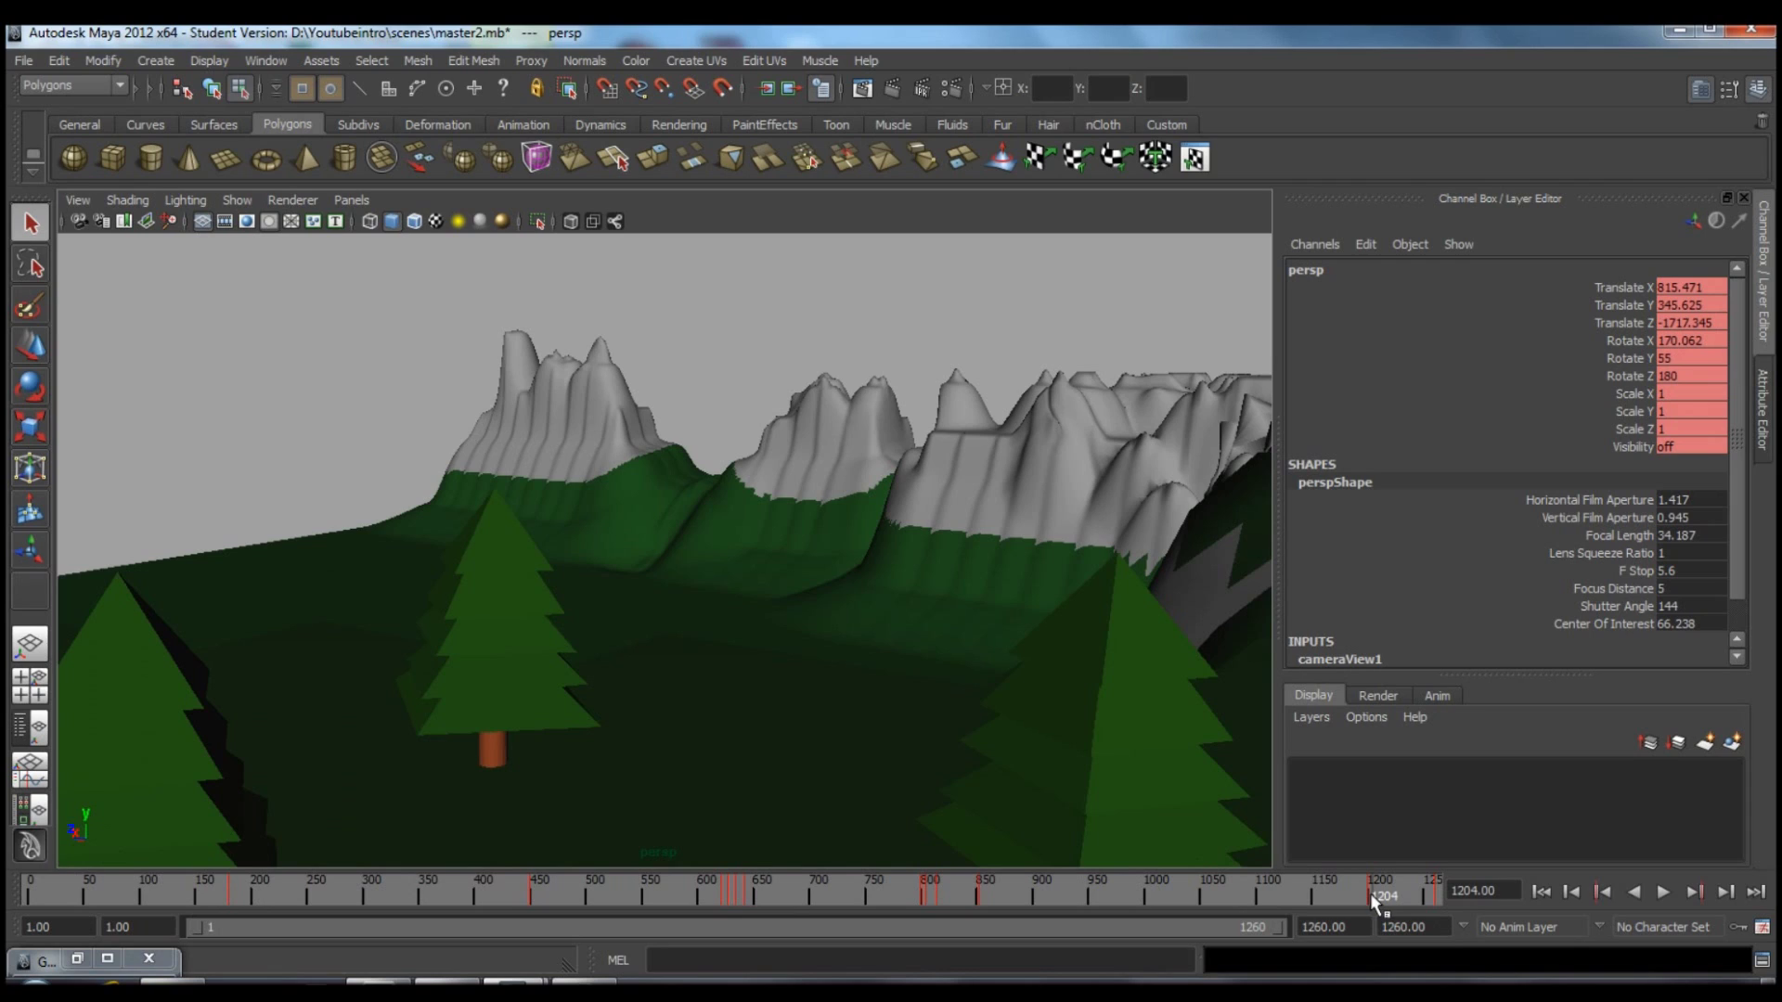
click(30, 893)
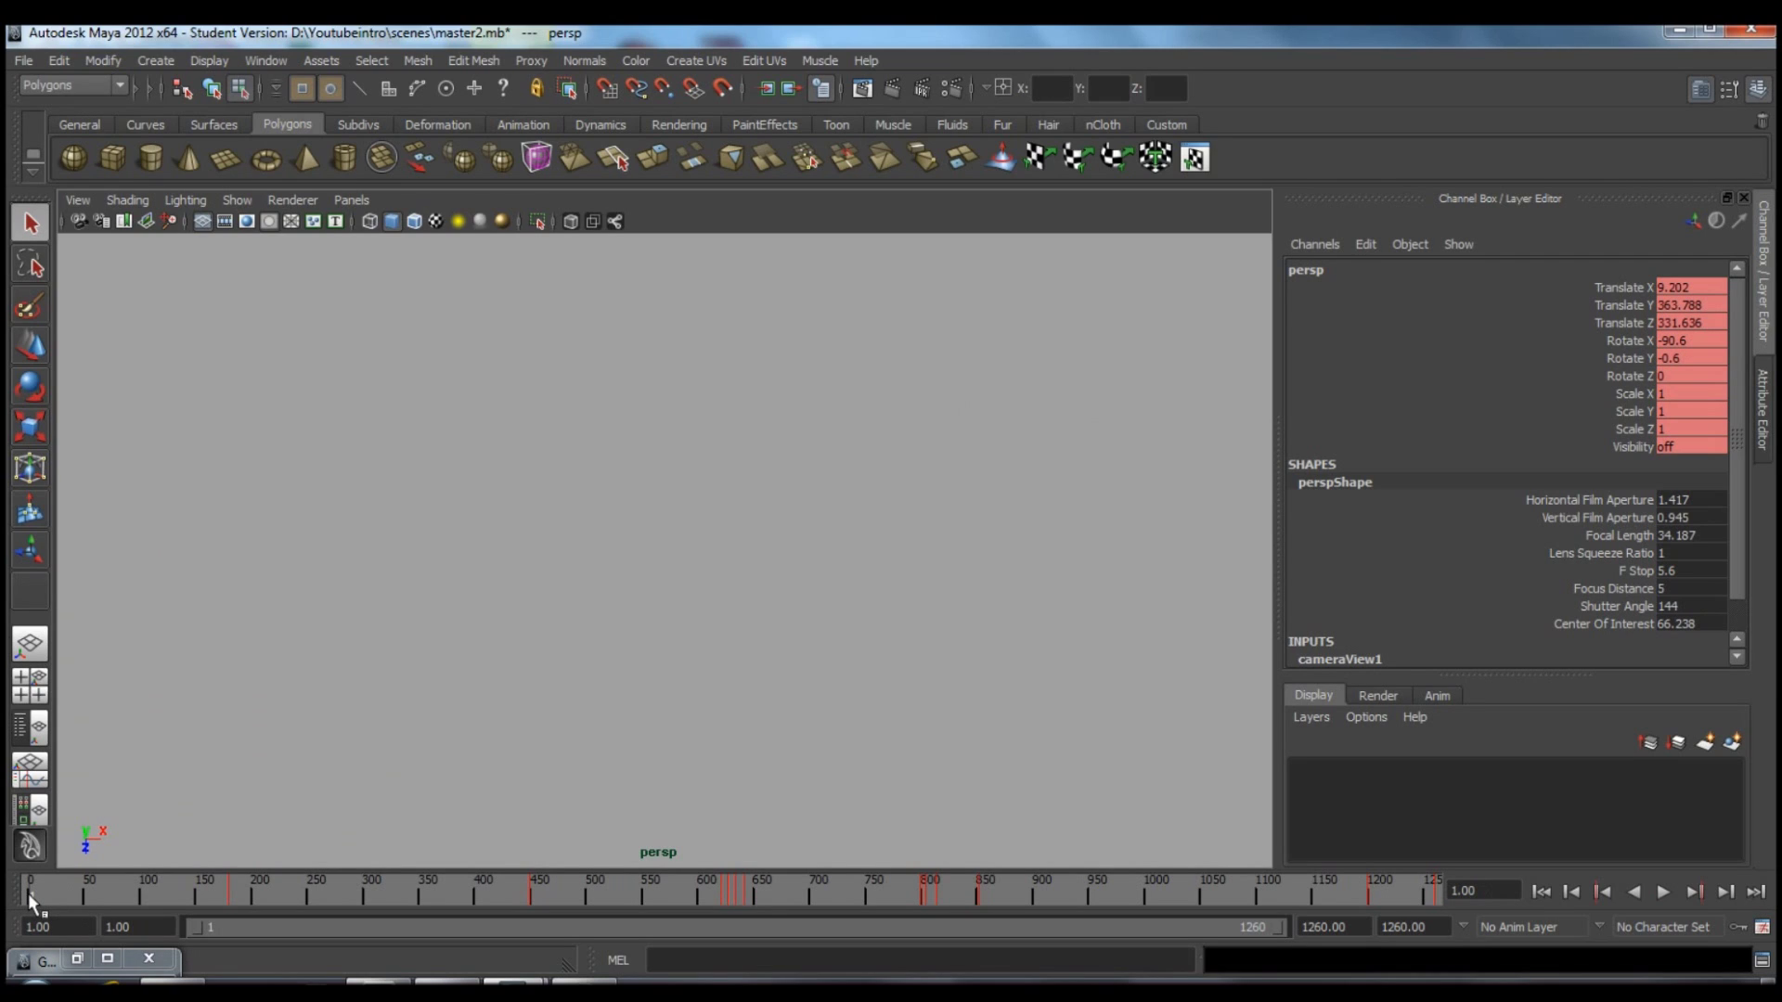
Play and scrub the keyframed camera flight over the landscape from frame 1 toward the end of the timeline.
key(alt+v)
drag(334, 902, 930, 912)
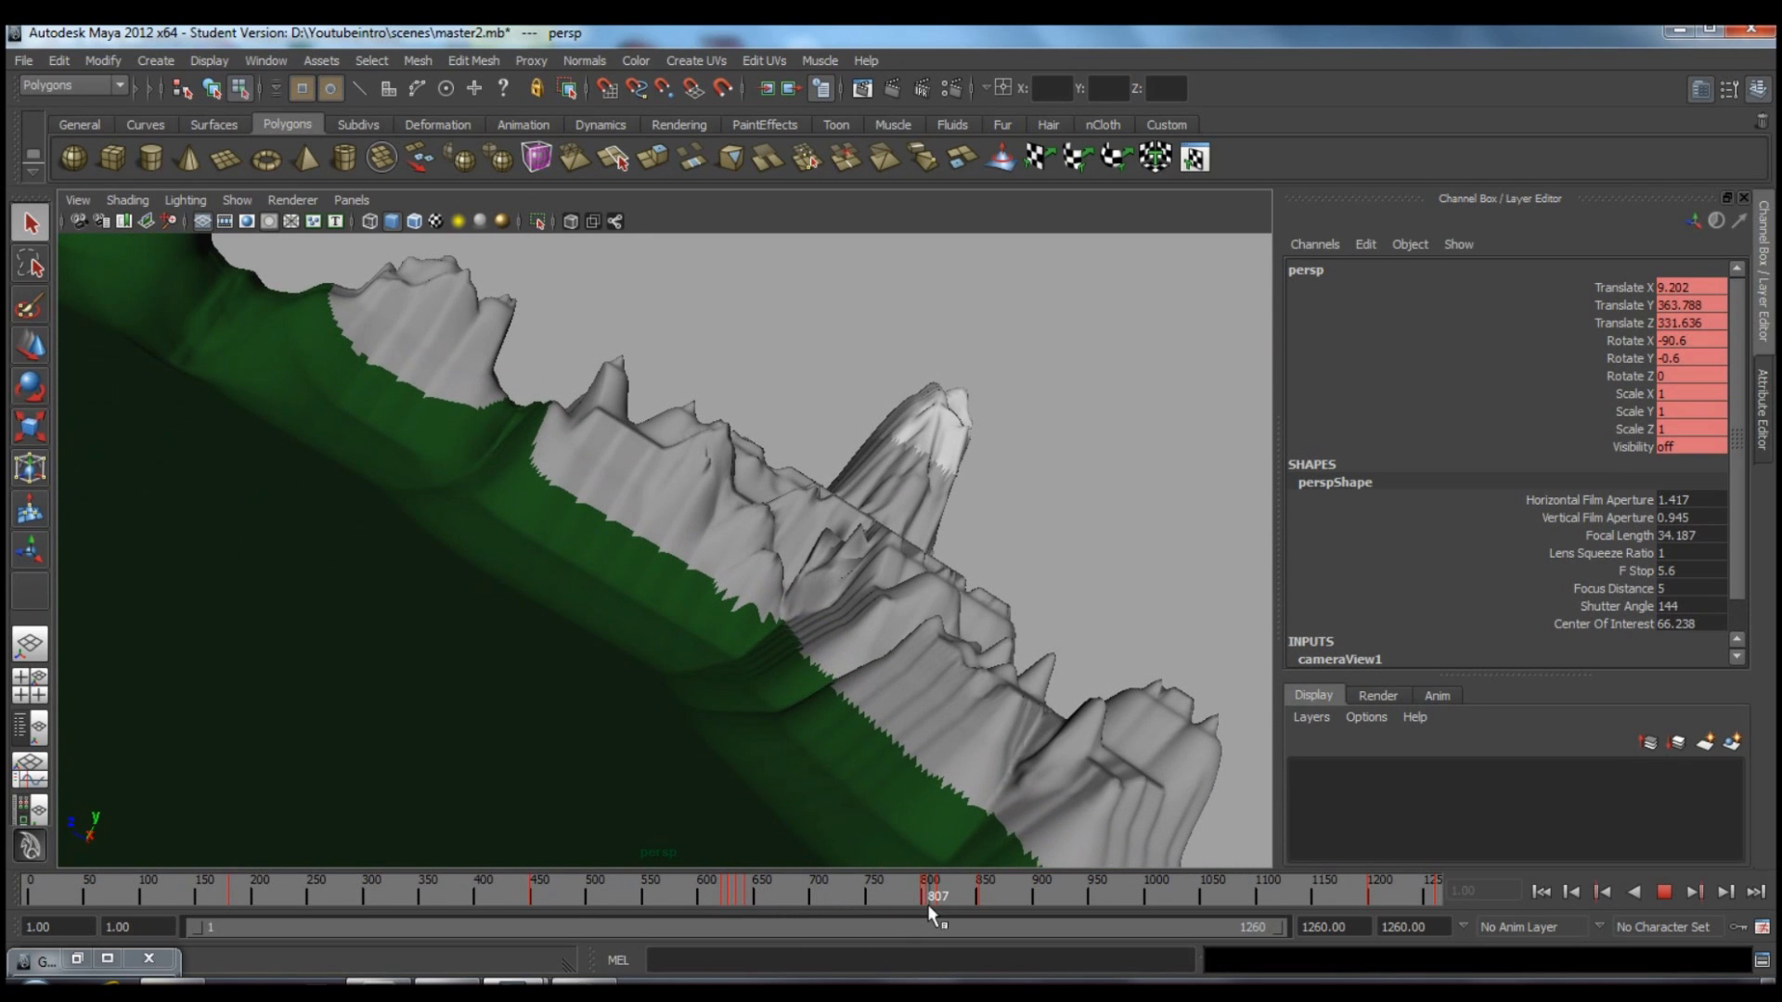
mouse_move(929, 908)
mouse_down()
mouse_move(1010, 895)
mouse_move(720, 900)
mouse_move(1196, 904)
mouse_up()
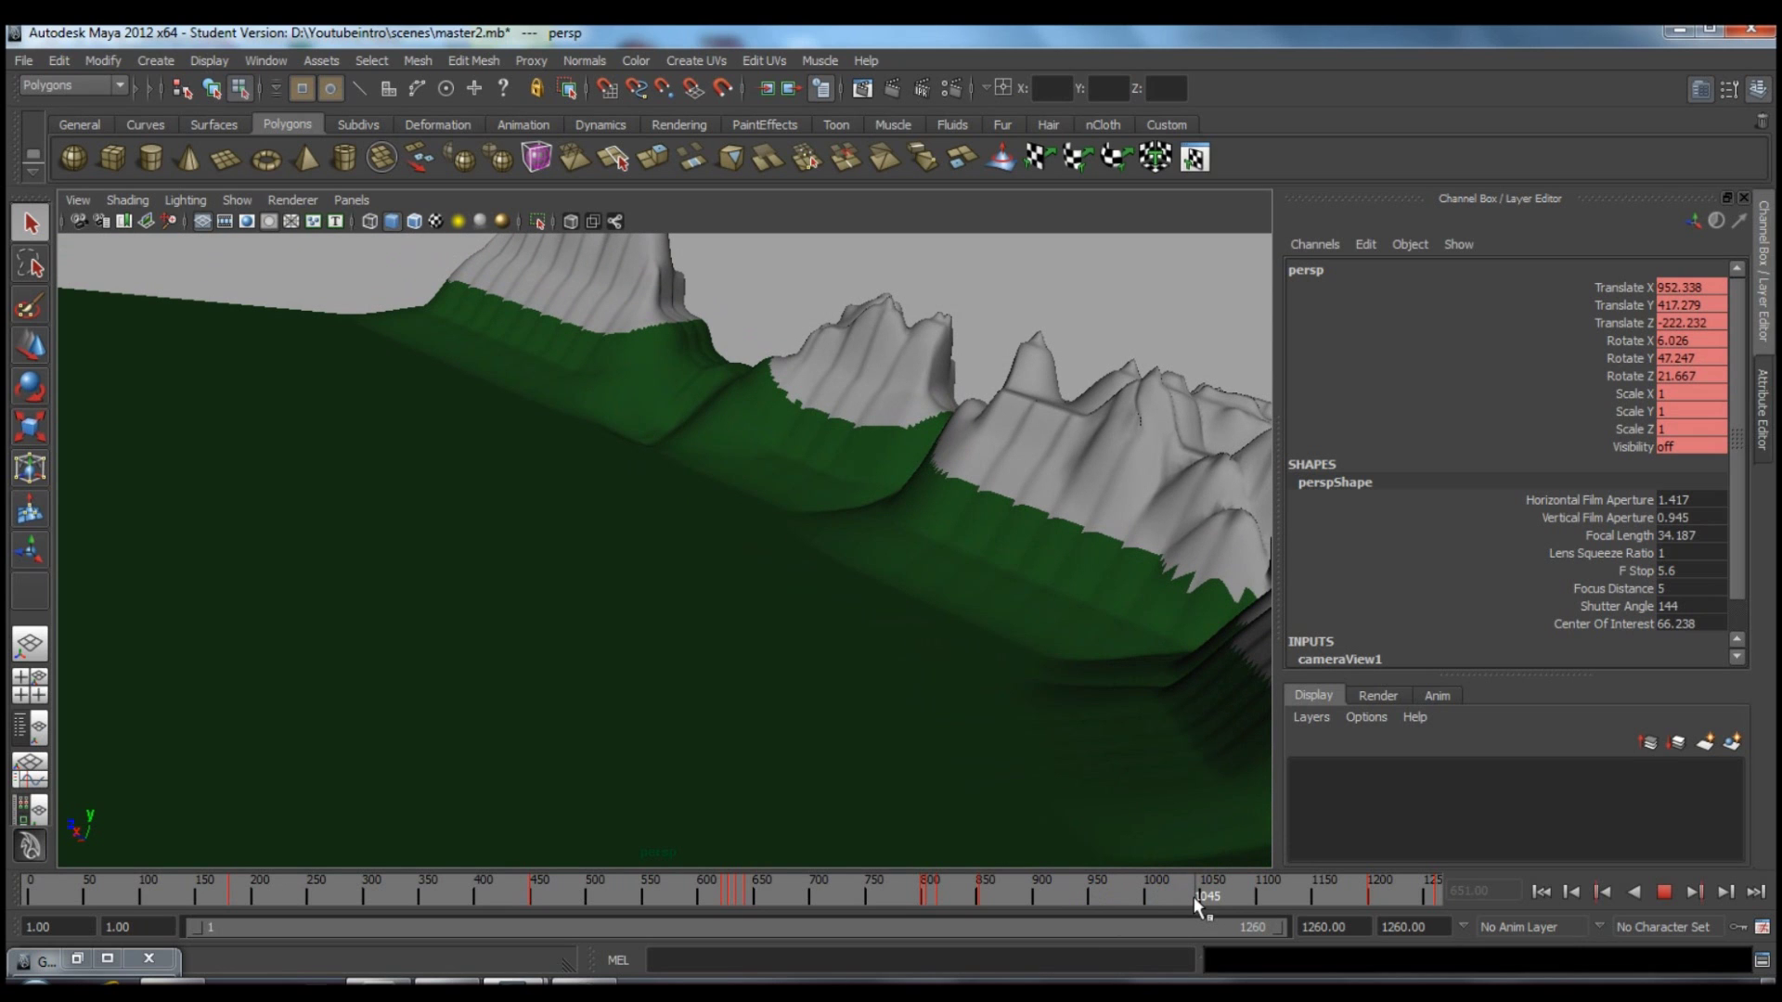
drag(1196, 902, 7, 900)
click(1666, 891)
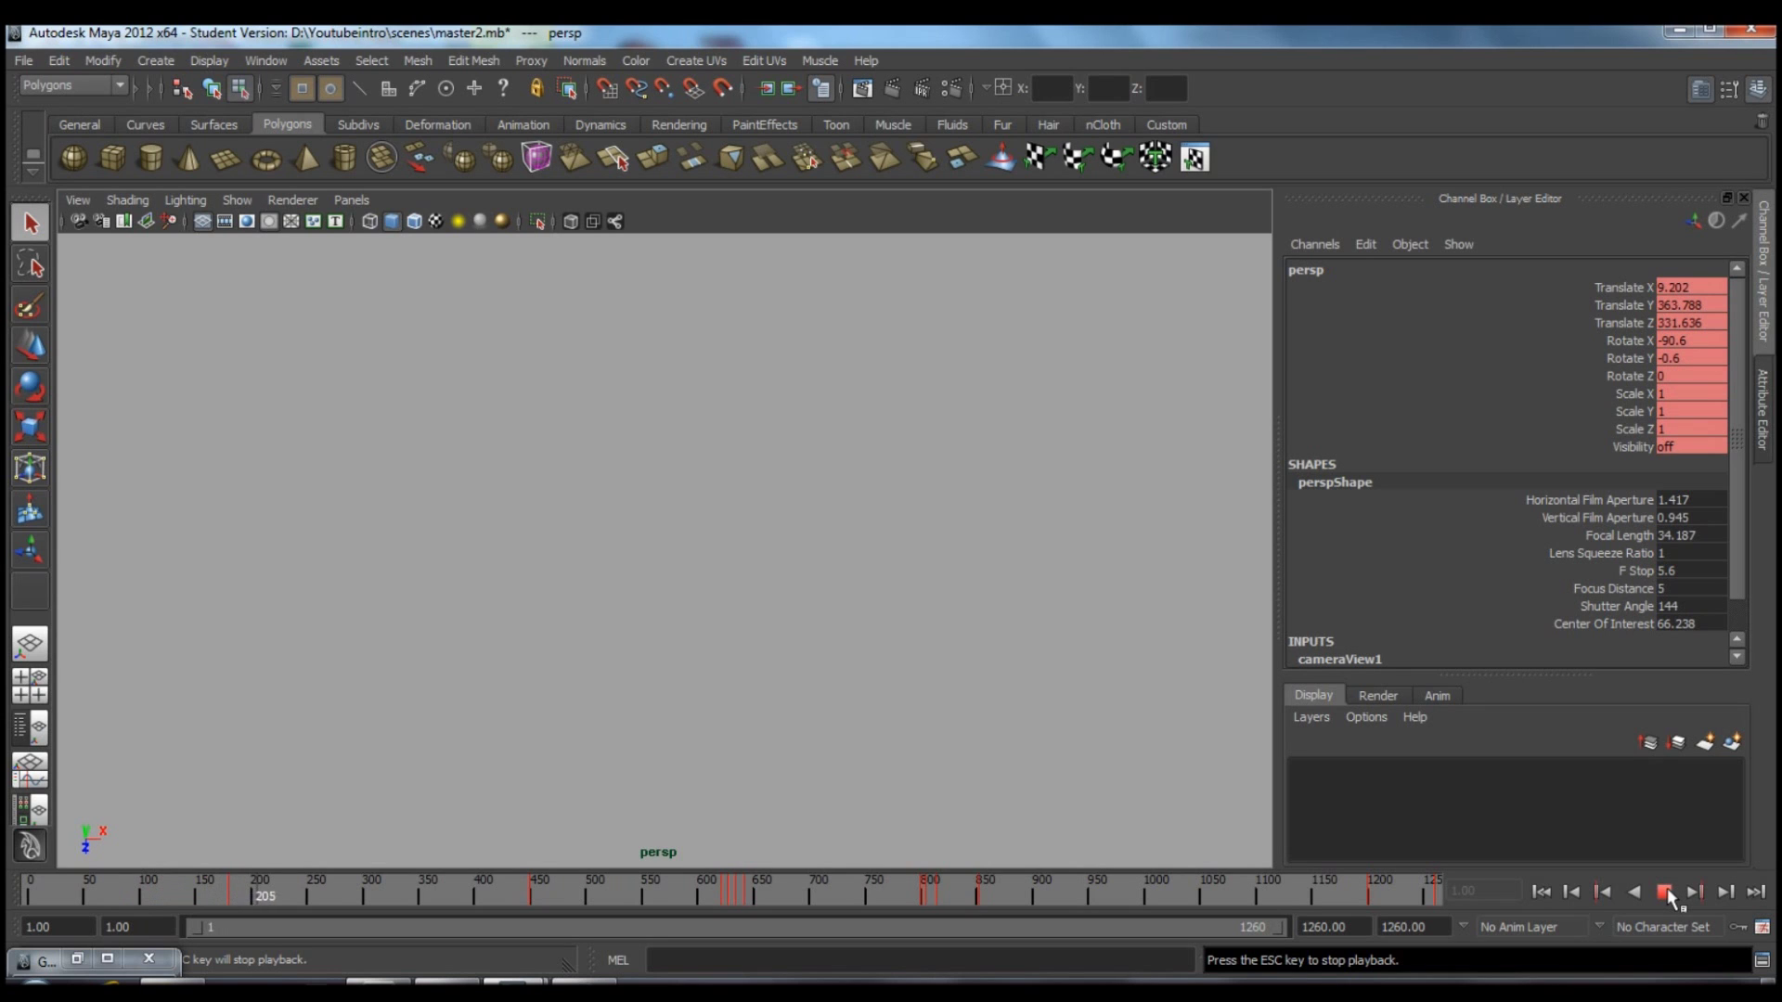
click(1665, 893)
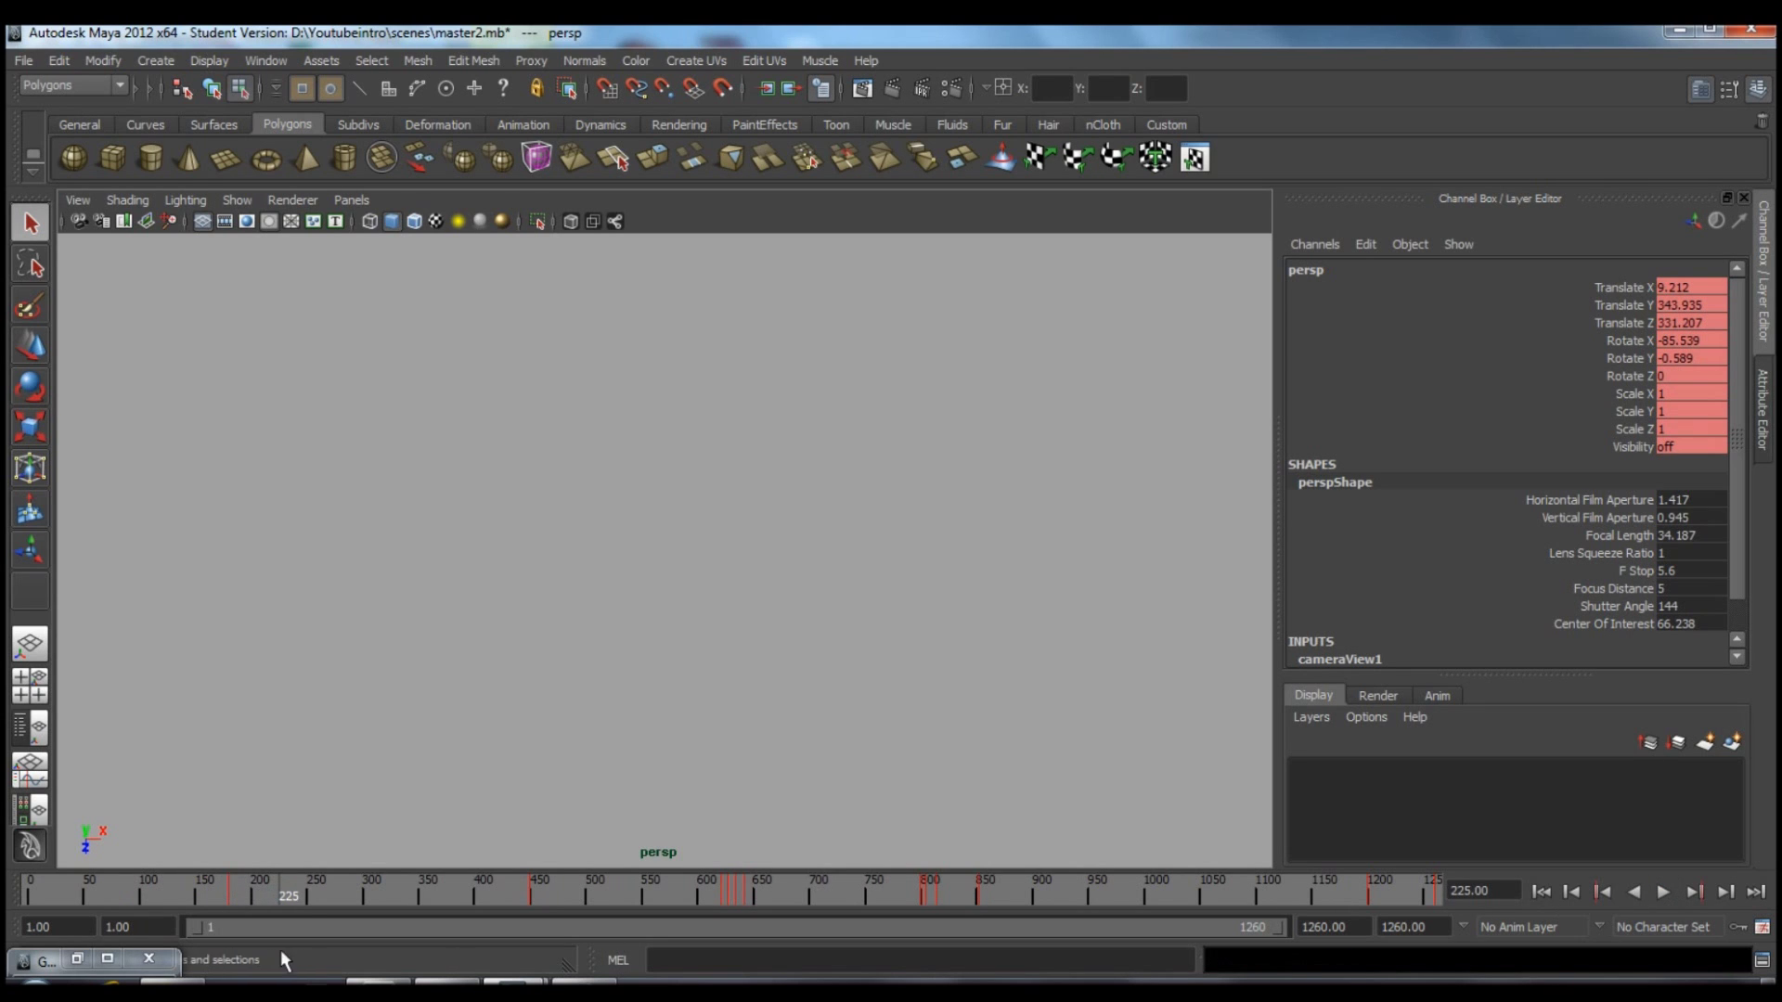
drag(289, 900, 1414, 904)
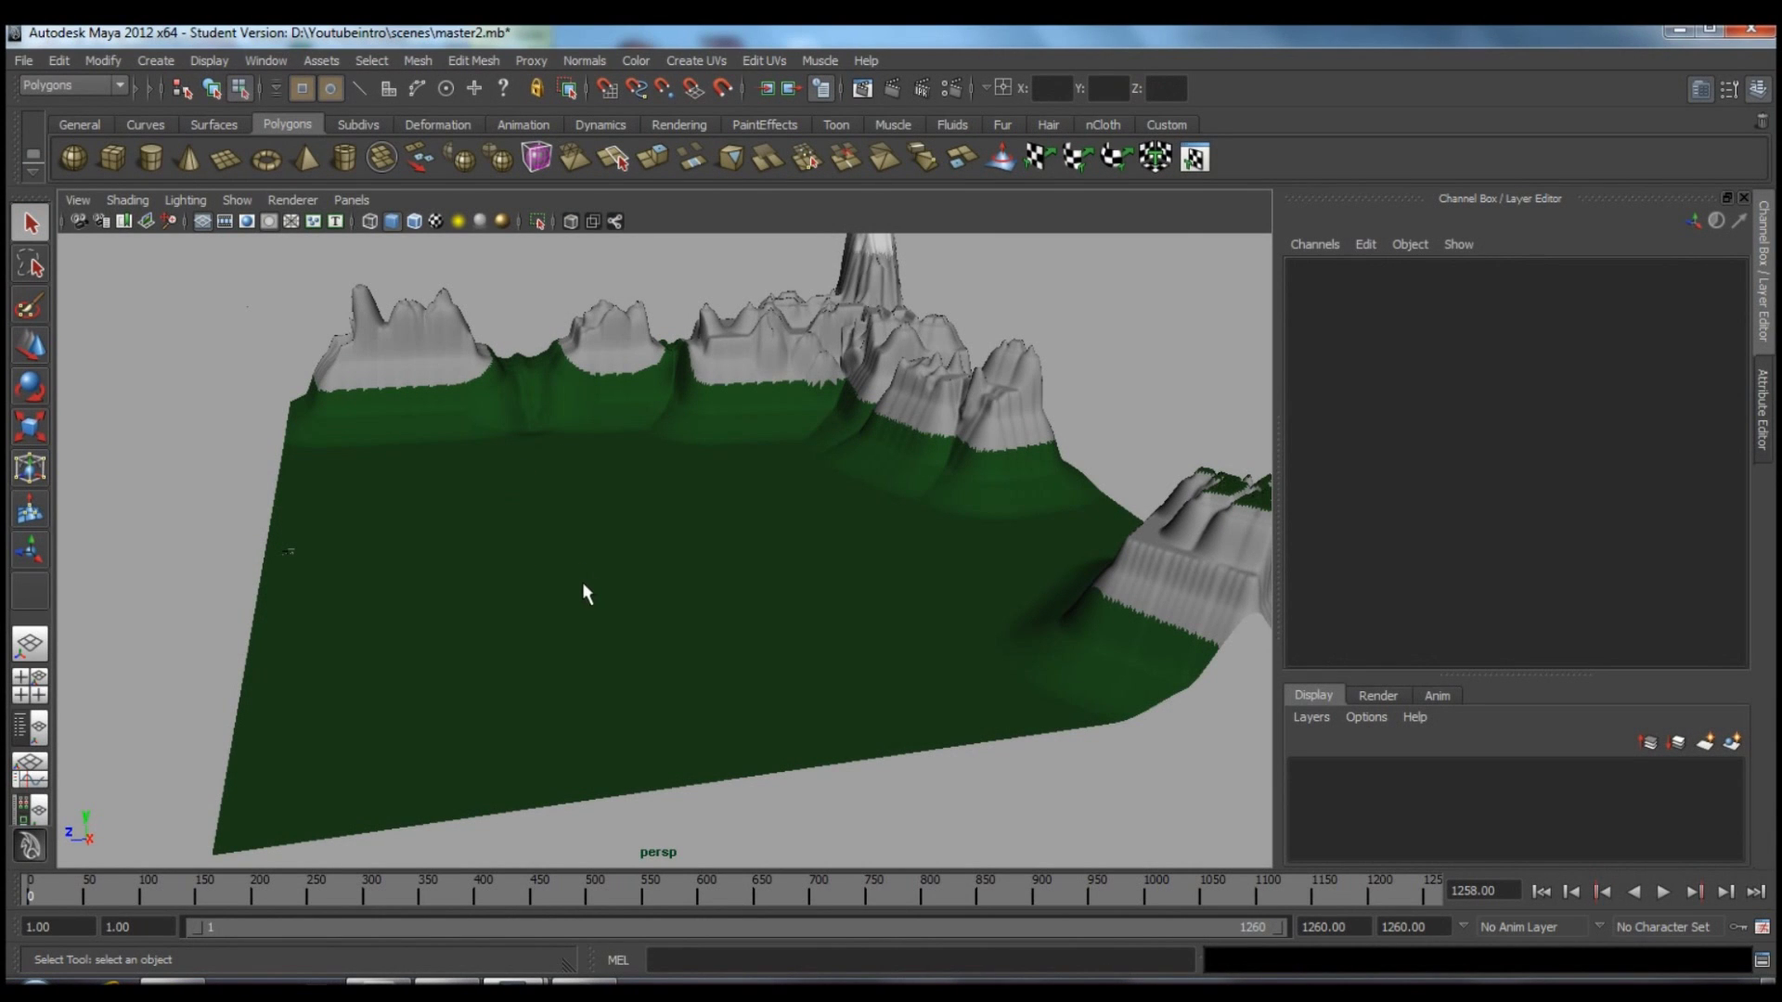
Examine the terrain's flat ground and mountain rim and display its dense mesh components.
alt+right_drag(509, 538, 748, 605)
alt+drag(747, 605, 766, 518)
alt+drag(559, 434, 835, 609)
alt+right_drag(835, 609, 686, 551)
alt+drag(685, 550, 660, 612)
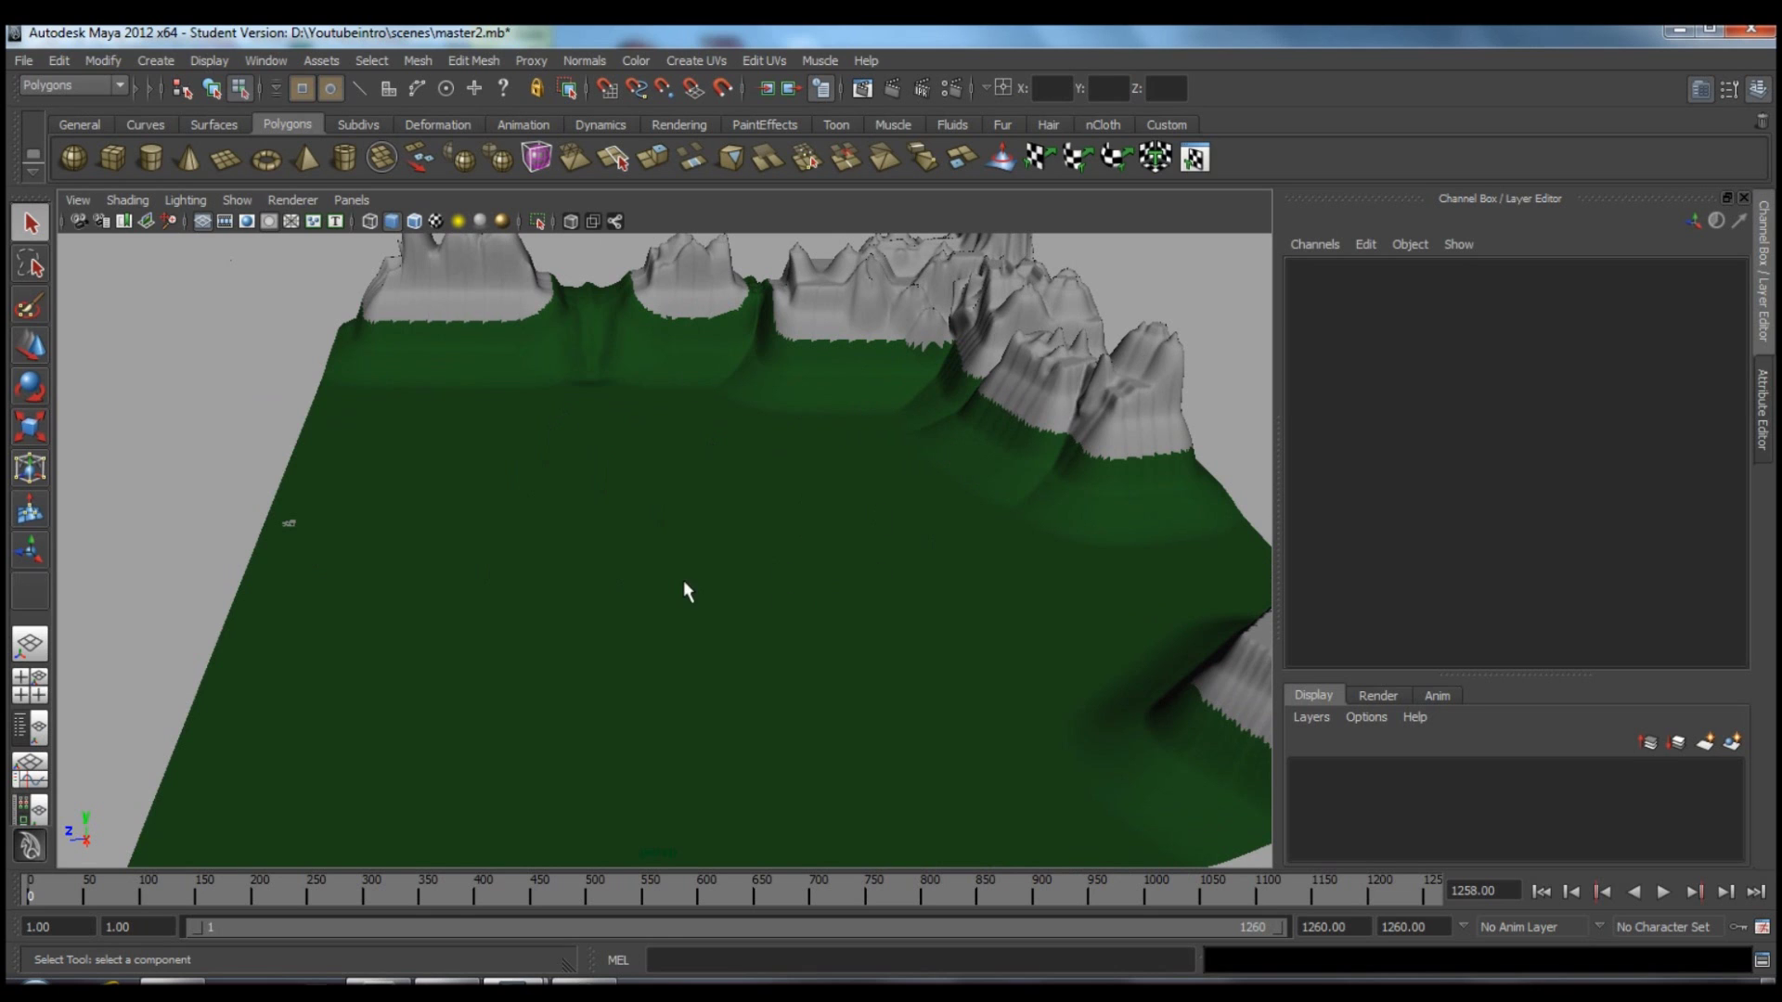
click(715, 542)
alt+drag(891, 534, 803, 555)
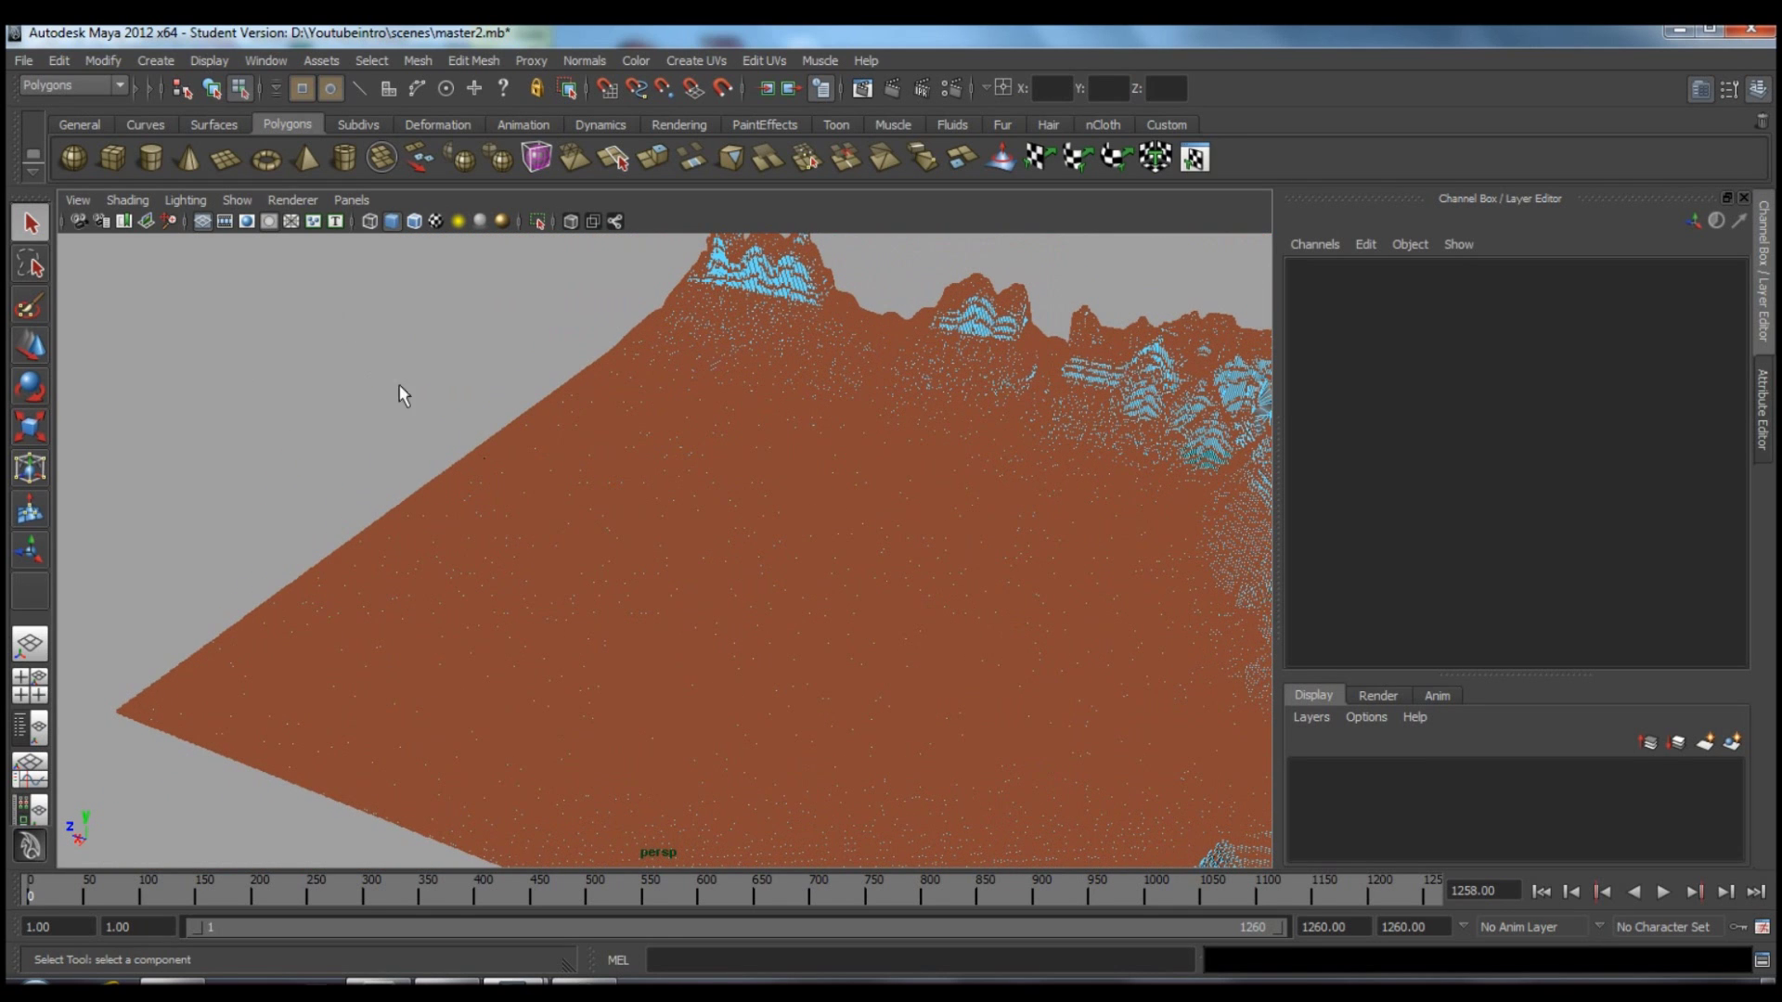
Return the terrain plane to object mode, duplicate it, and move the copy along Z to about 1024.
mouse_move(600, 536)
right_down()
mouse_move(663, 487)
mouse_move(696, 510)
right_up()
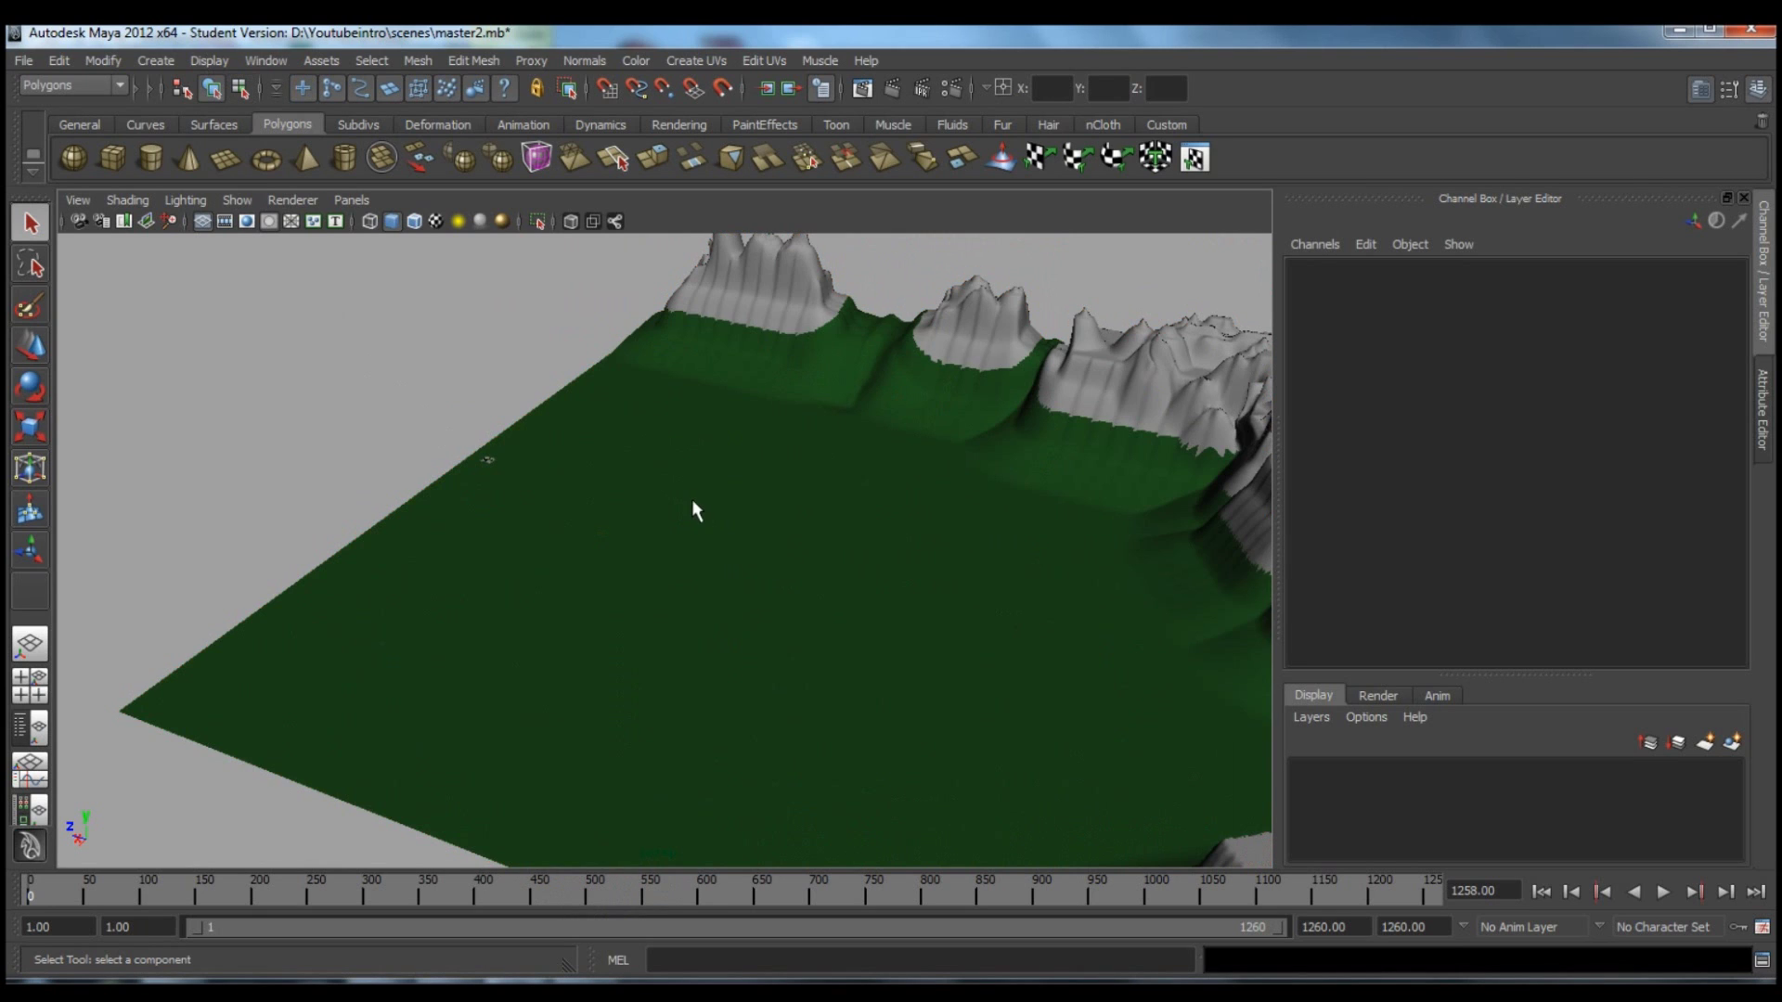
click(696, 510)
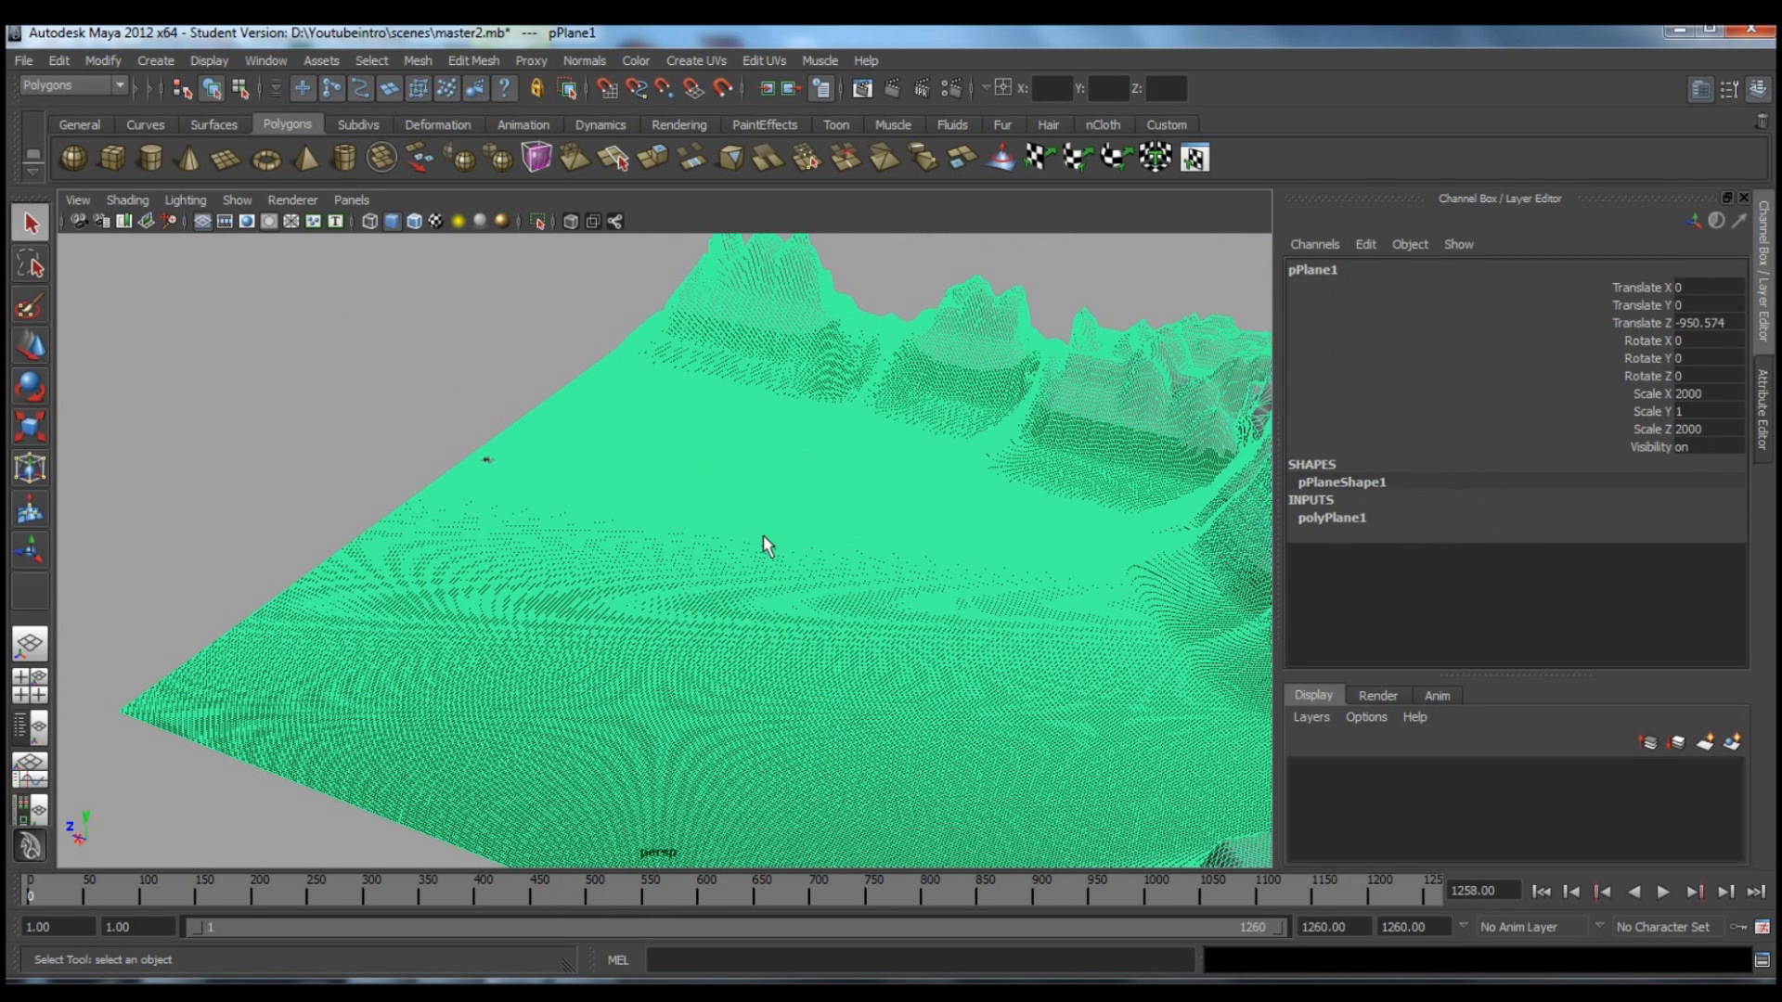
key(ctrl+d)
click(31, 349)
alt+drag(568, 512, 5, 455)
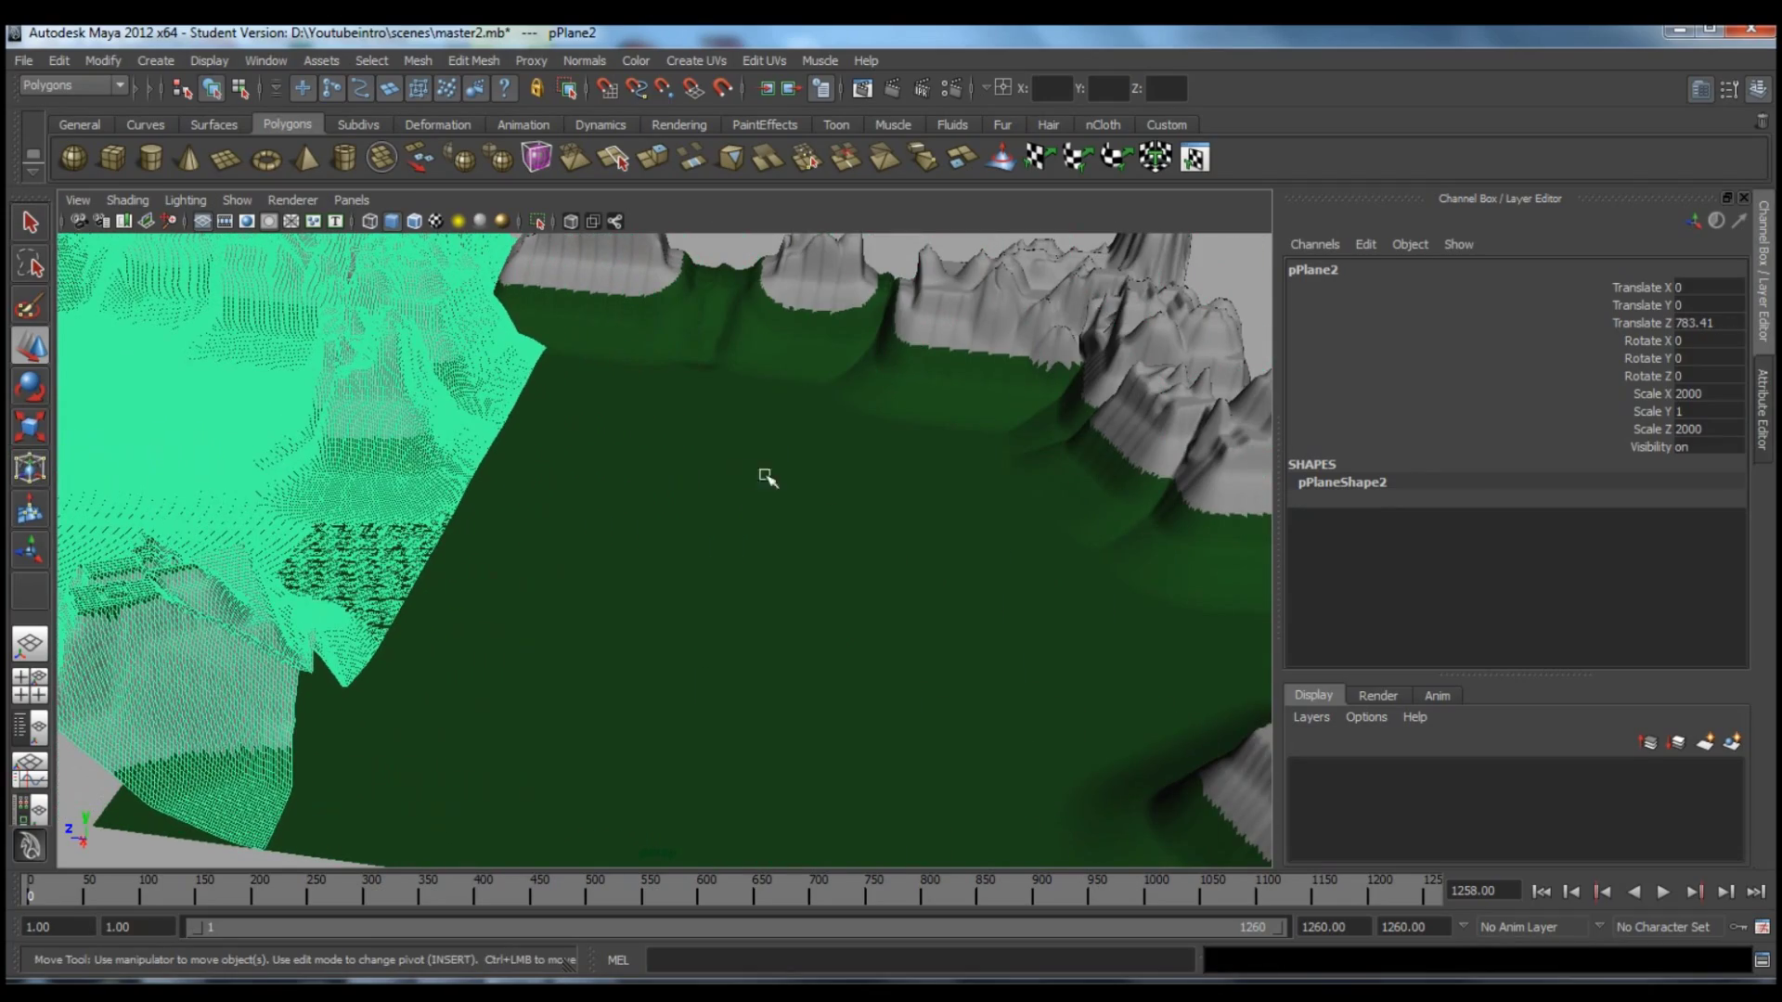
alt+middle_drag(553, 485, 747, 517)
drag(118, 469, 31, 445)
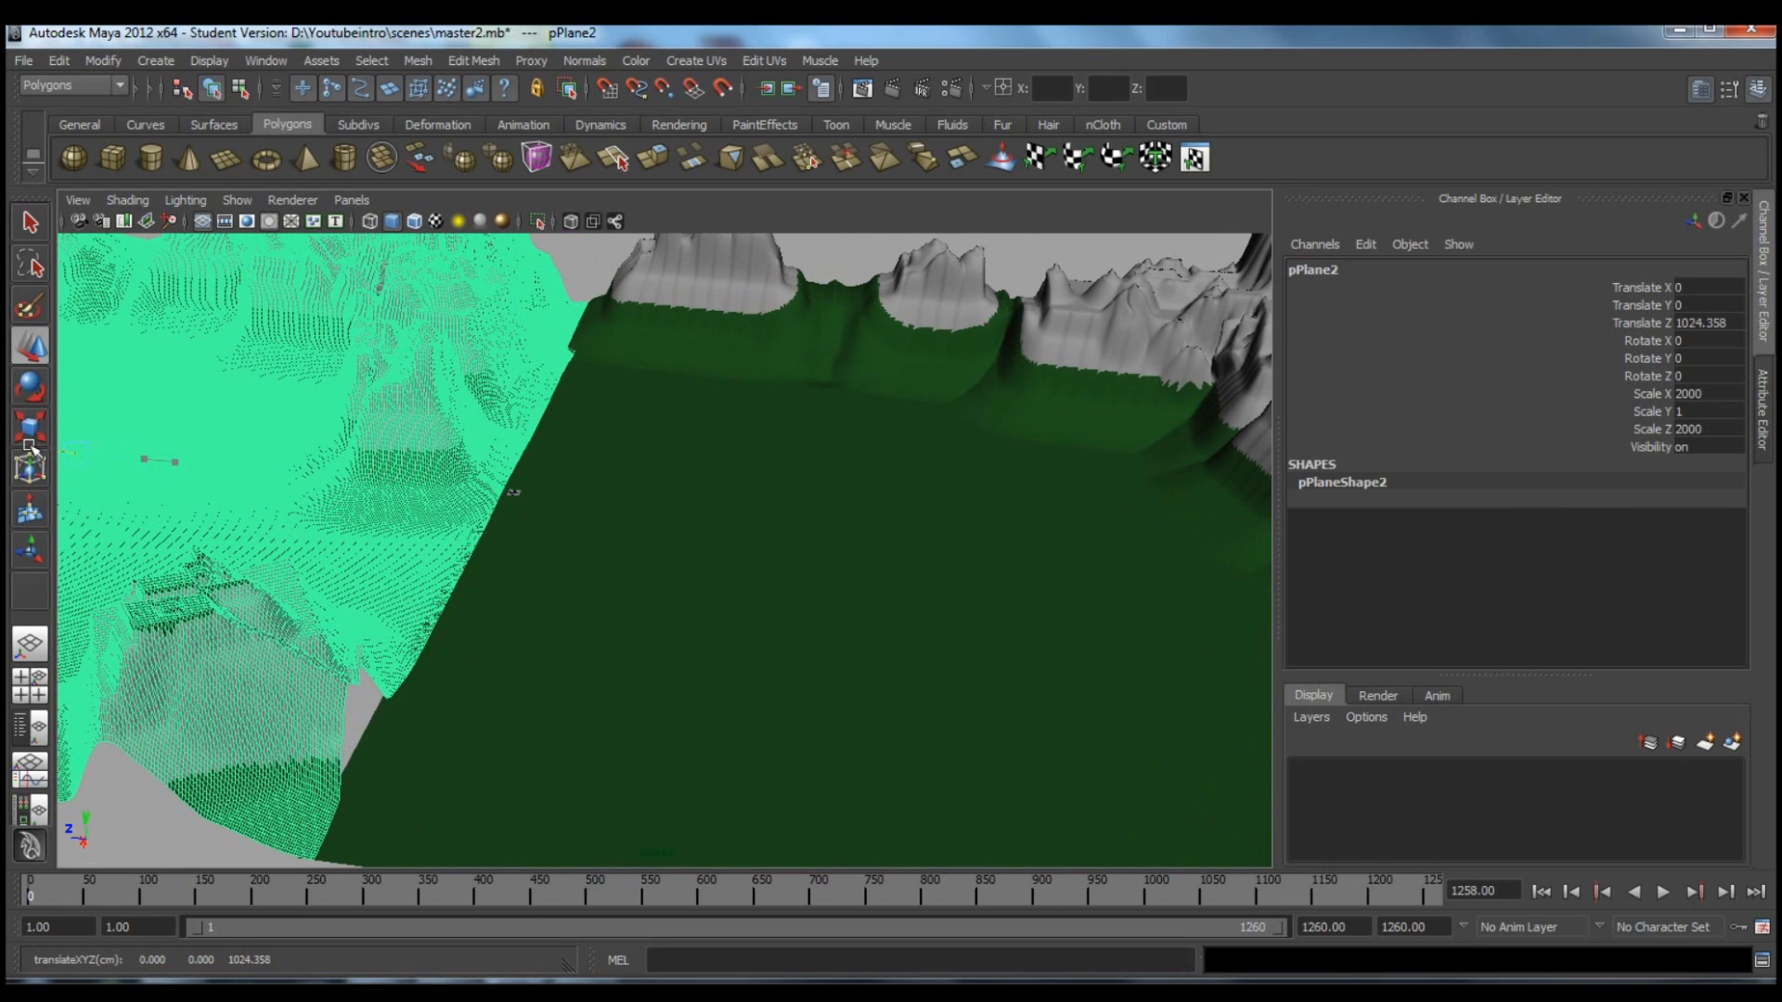
Fine-tune the duplicated terrain's Z position to about 1040 along the shared border with the original.
alt+drag(779, 481, 633, 426)
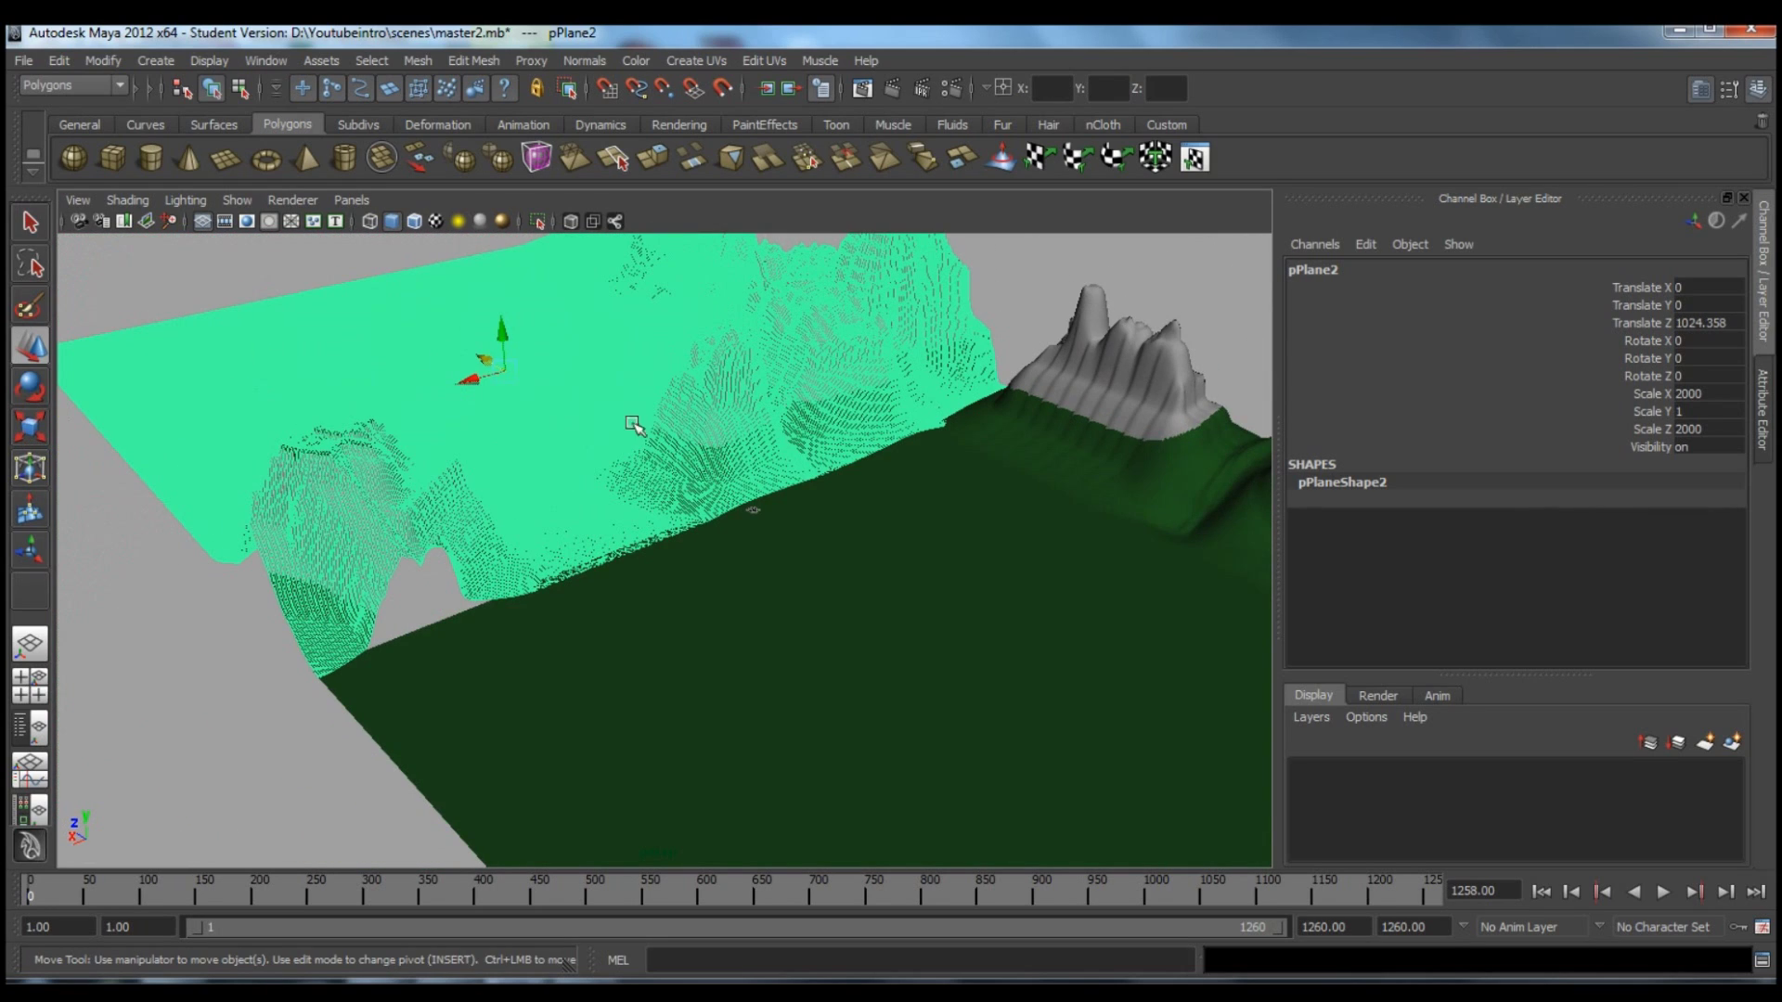
click(745, 612)
alt+drag(743, 578, 691, 494)
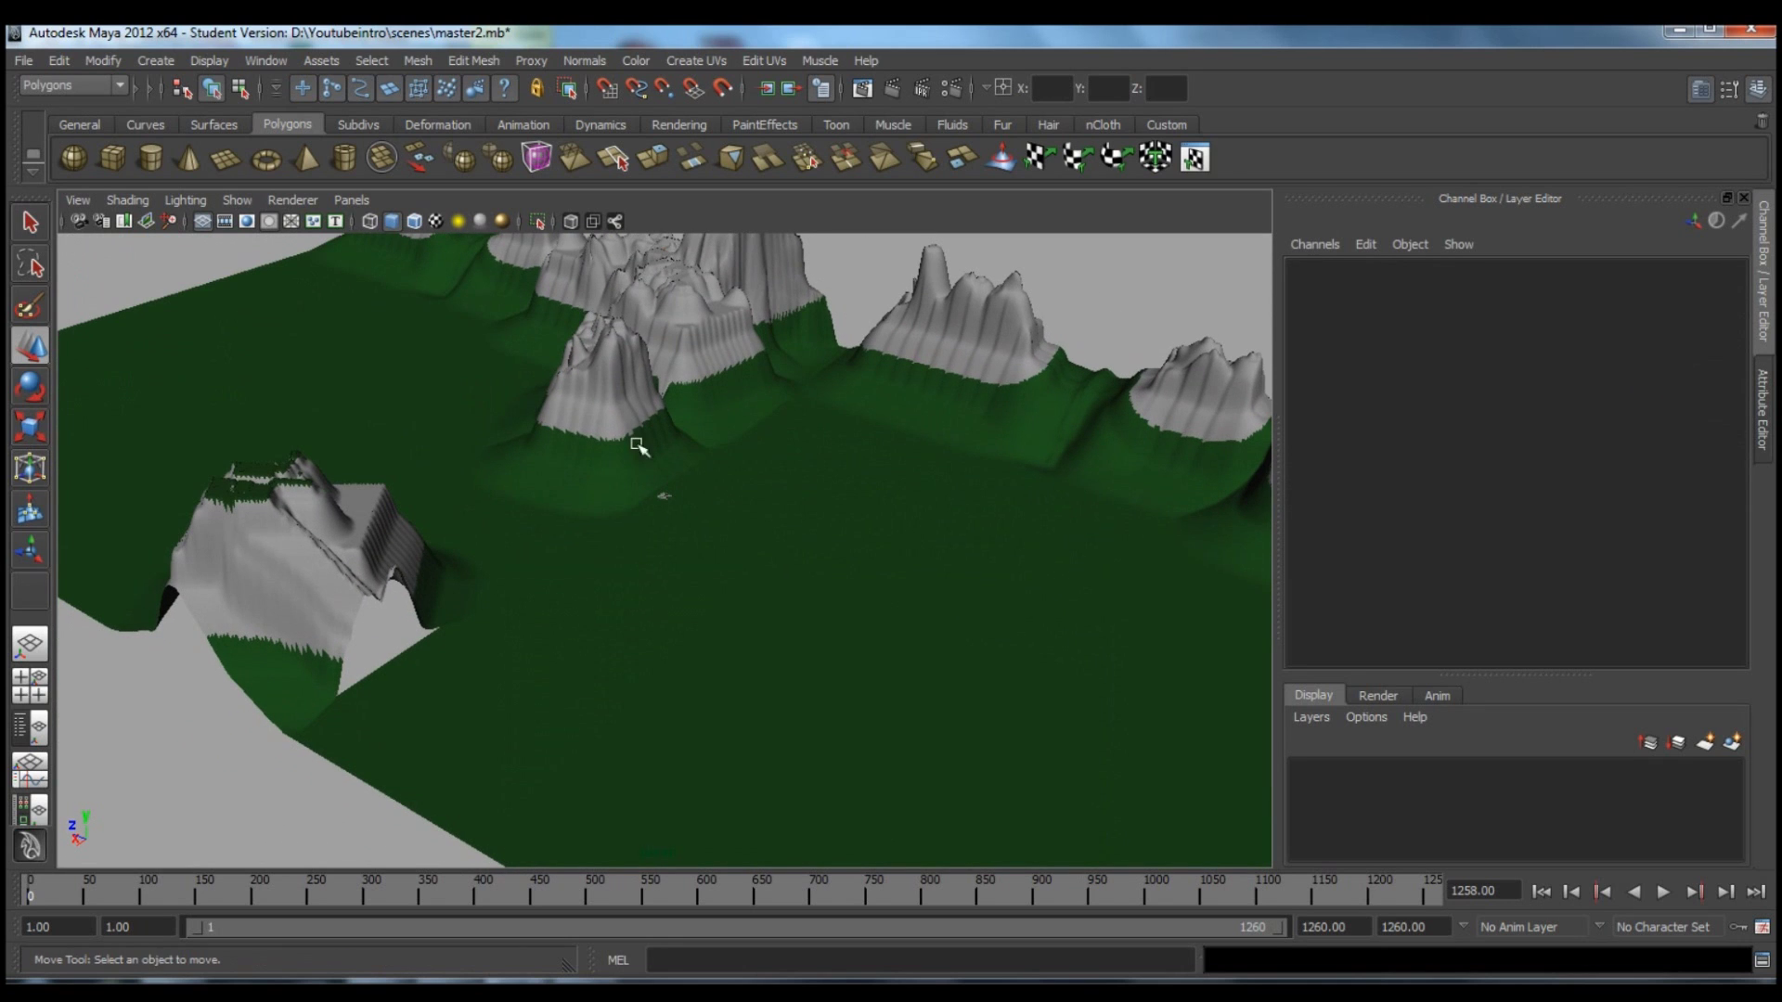
click(603, 426)
drag(318, 375, 321, 380)
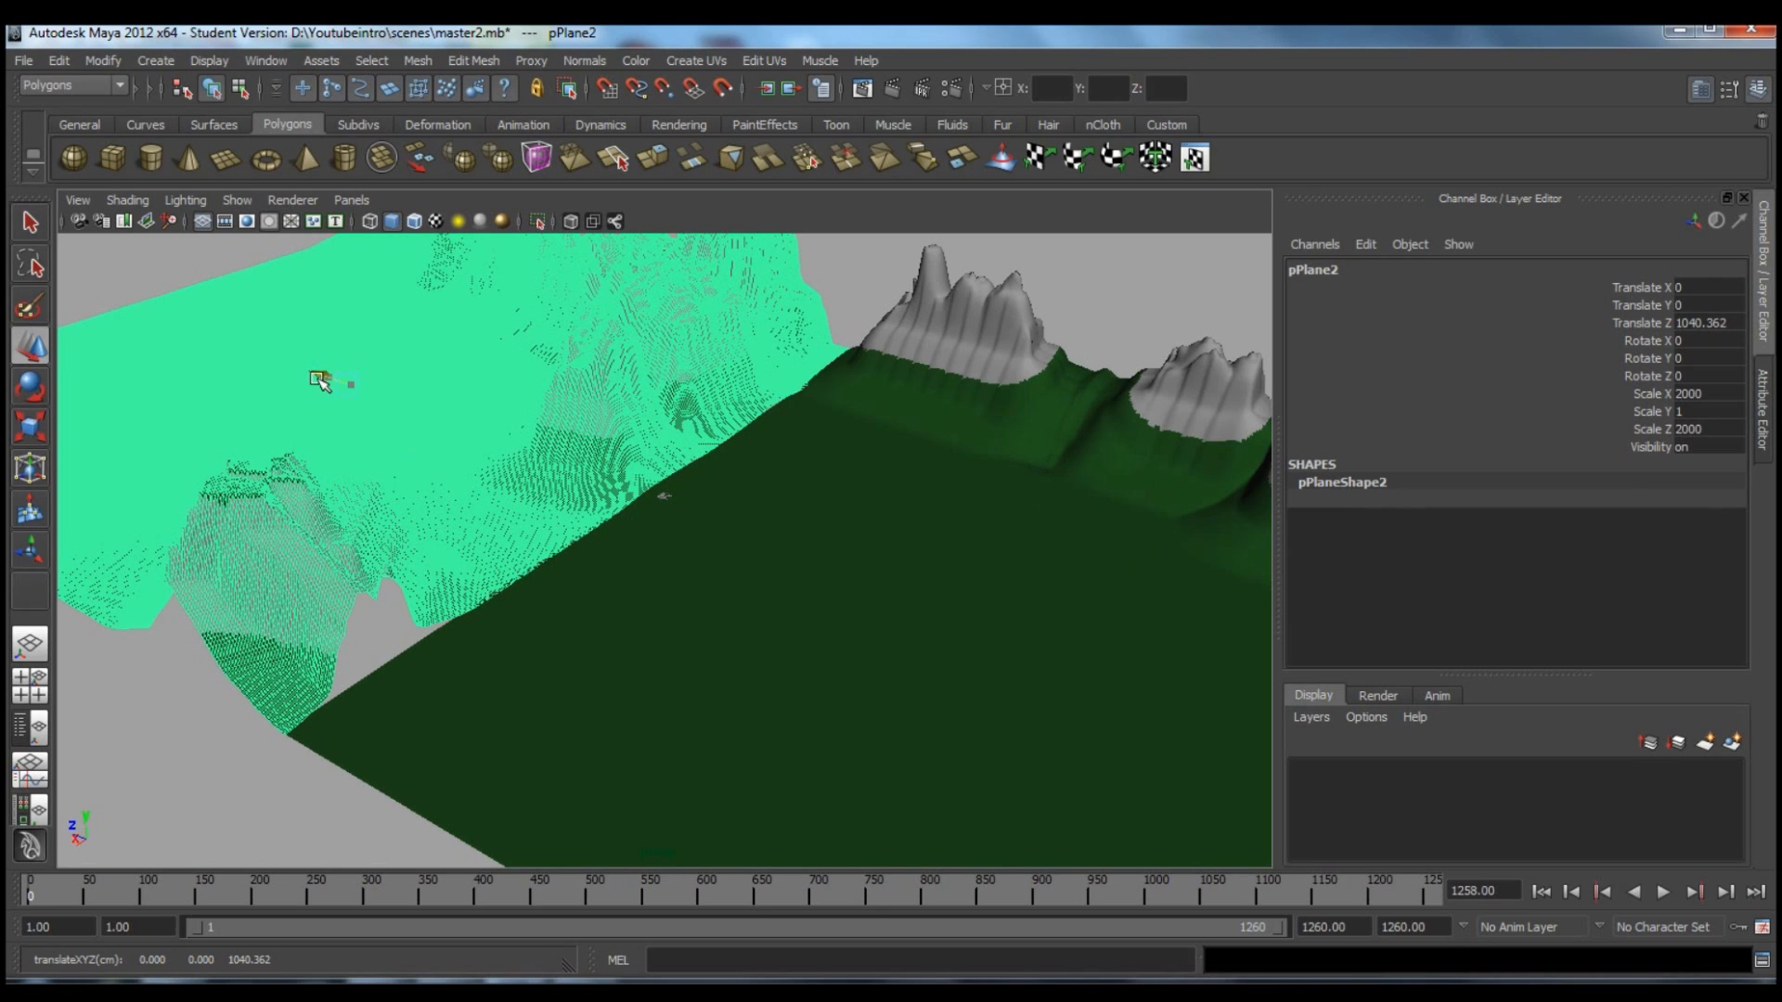
Examine the seam between the original terrain and its copy up close.
click(910, 304)
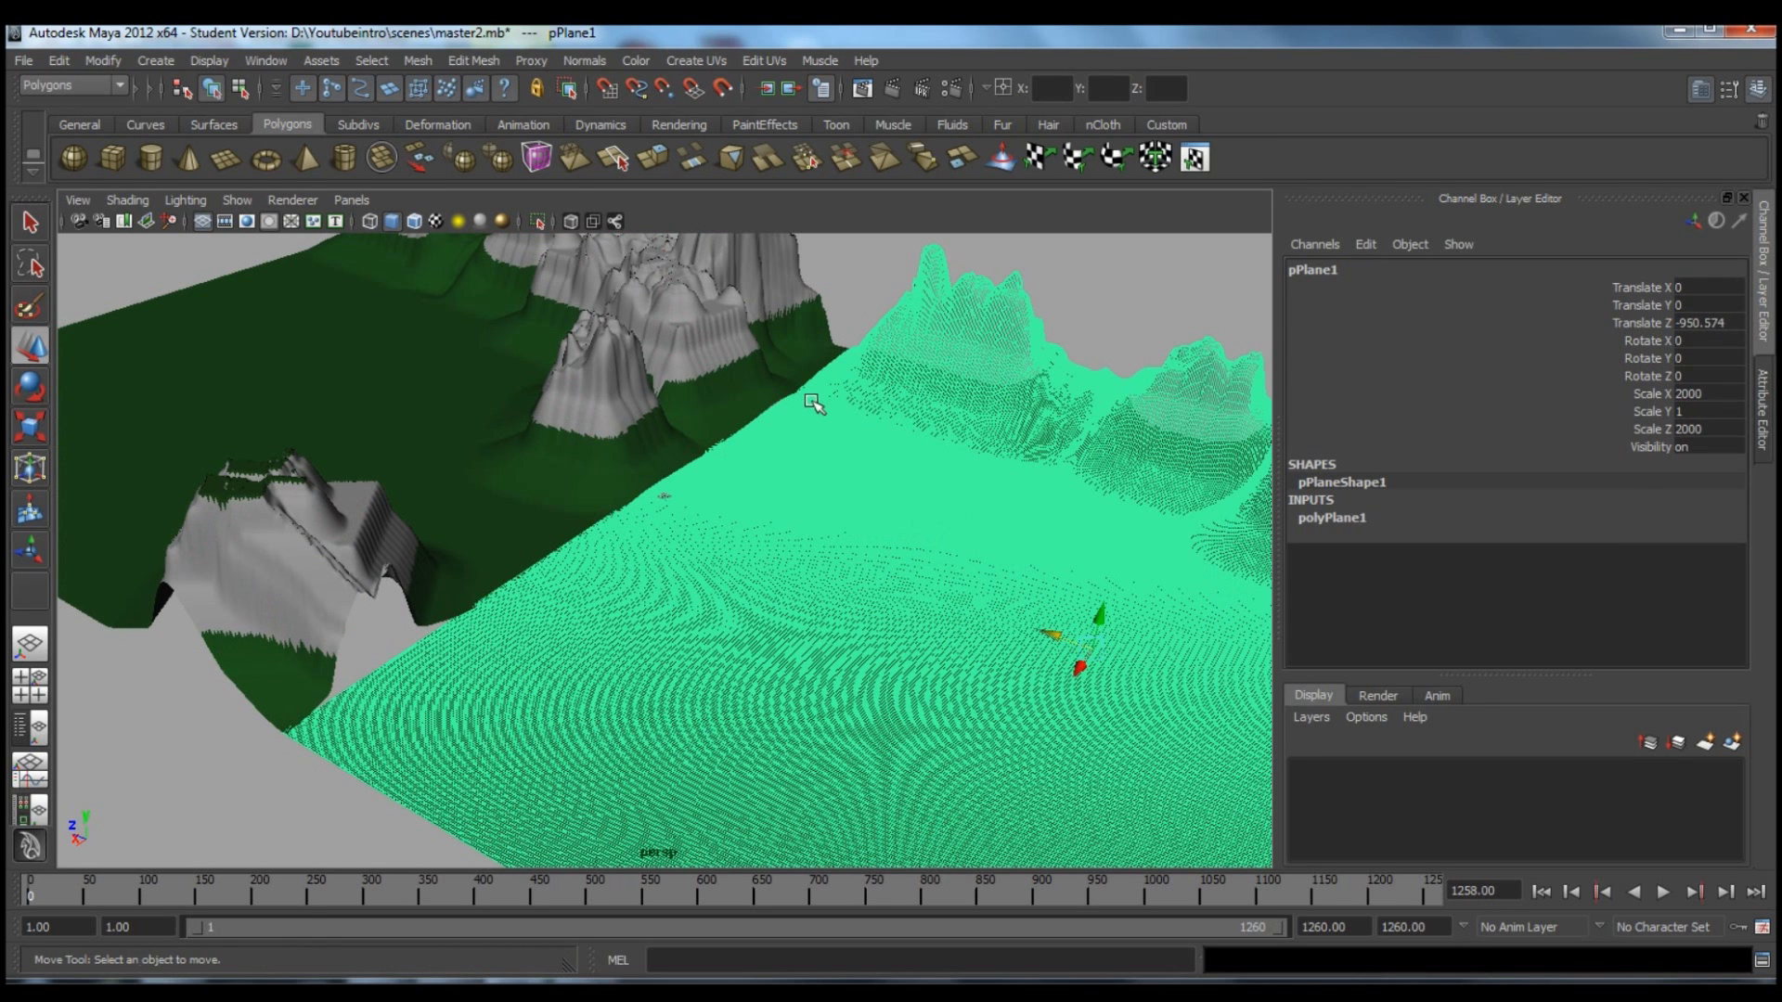
alt+drag(811, 517, 693, 508)
alt+right_drag(693, 509, 1114, 654)
mouse_move(824, 520)
alt+mouse_down()
mouse_move(903, 541)
mouse_move(815, 513)
alt+mouse_up()
alt+right_drag(816, 513, 1188, 663)
alt+drag(970, 528, 867, 489)
alt+middle_drag(866, 489, 174, 370)
alt+middle_drag(767, 487, 770, 487)
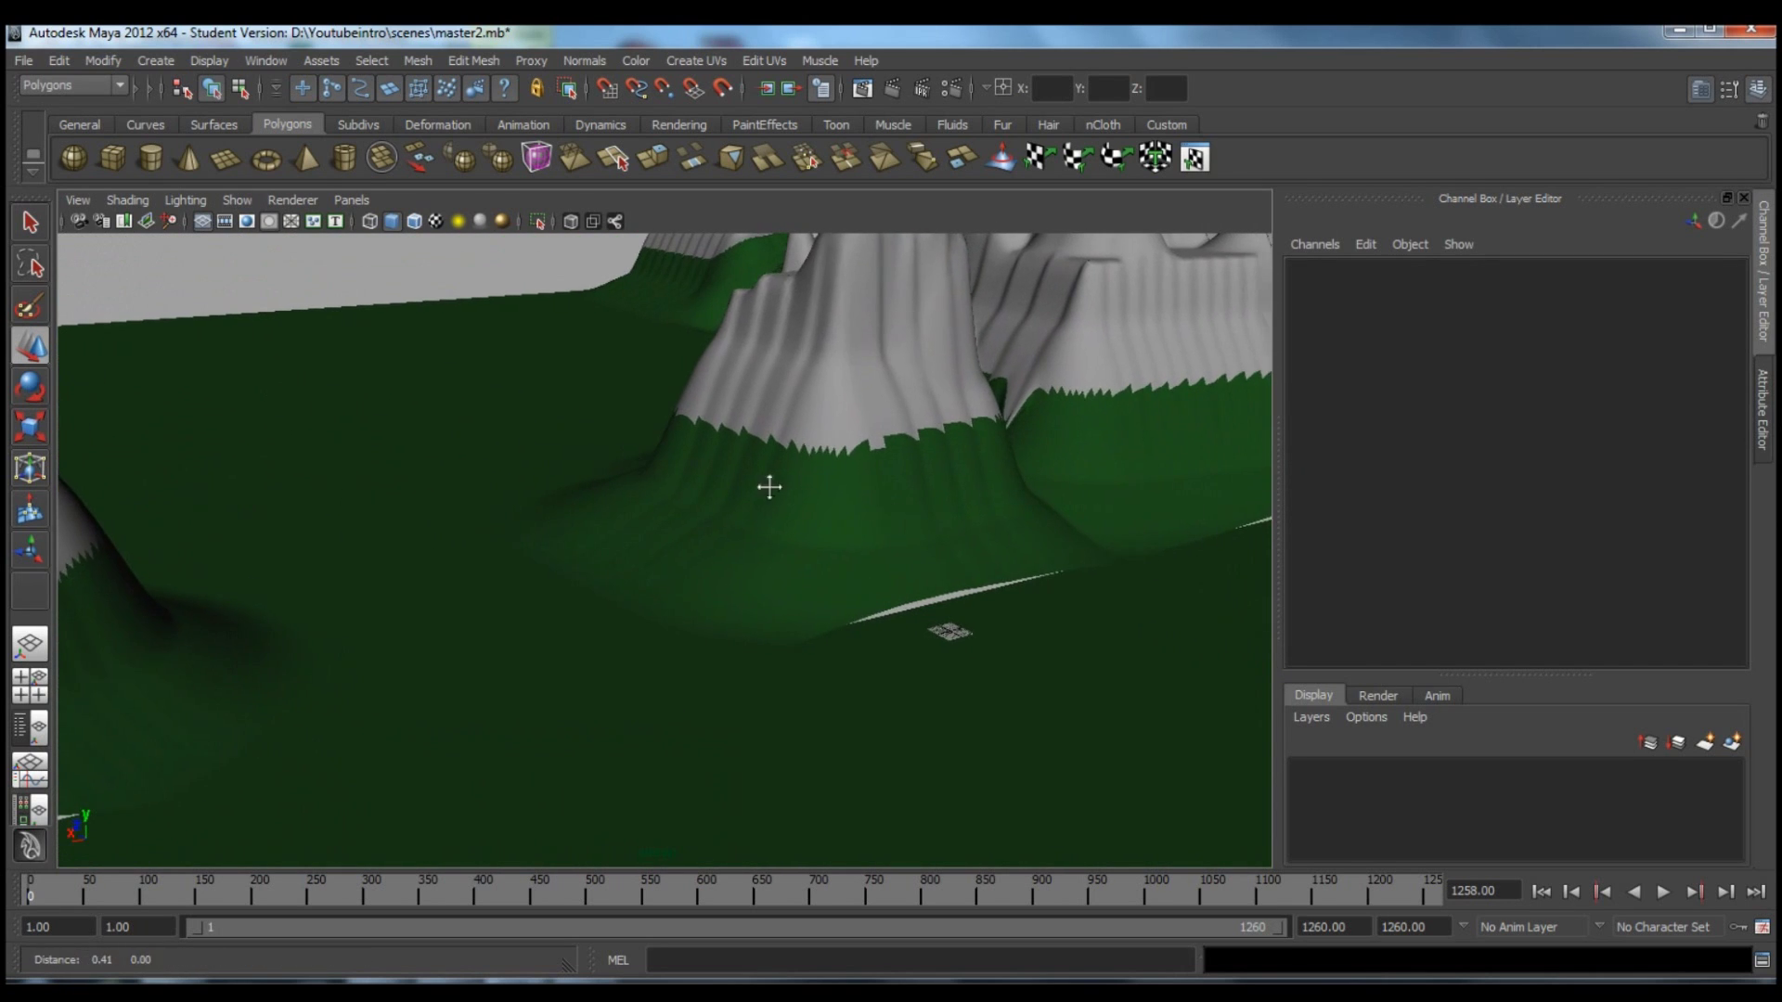
Select an edge of the duplicated terrain at the seam below the mountain, using soft selection.
alt+drag(769, 488, 808, 526)
click(869, 551)
right_drag(869, 550, 872, 515)
click(871, 567)
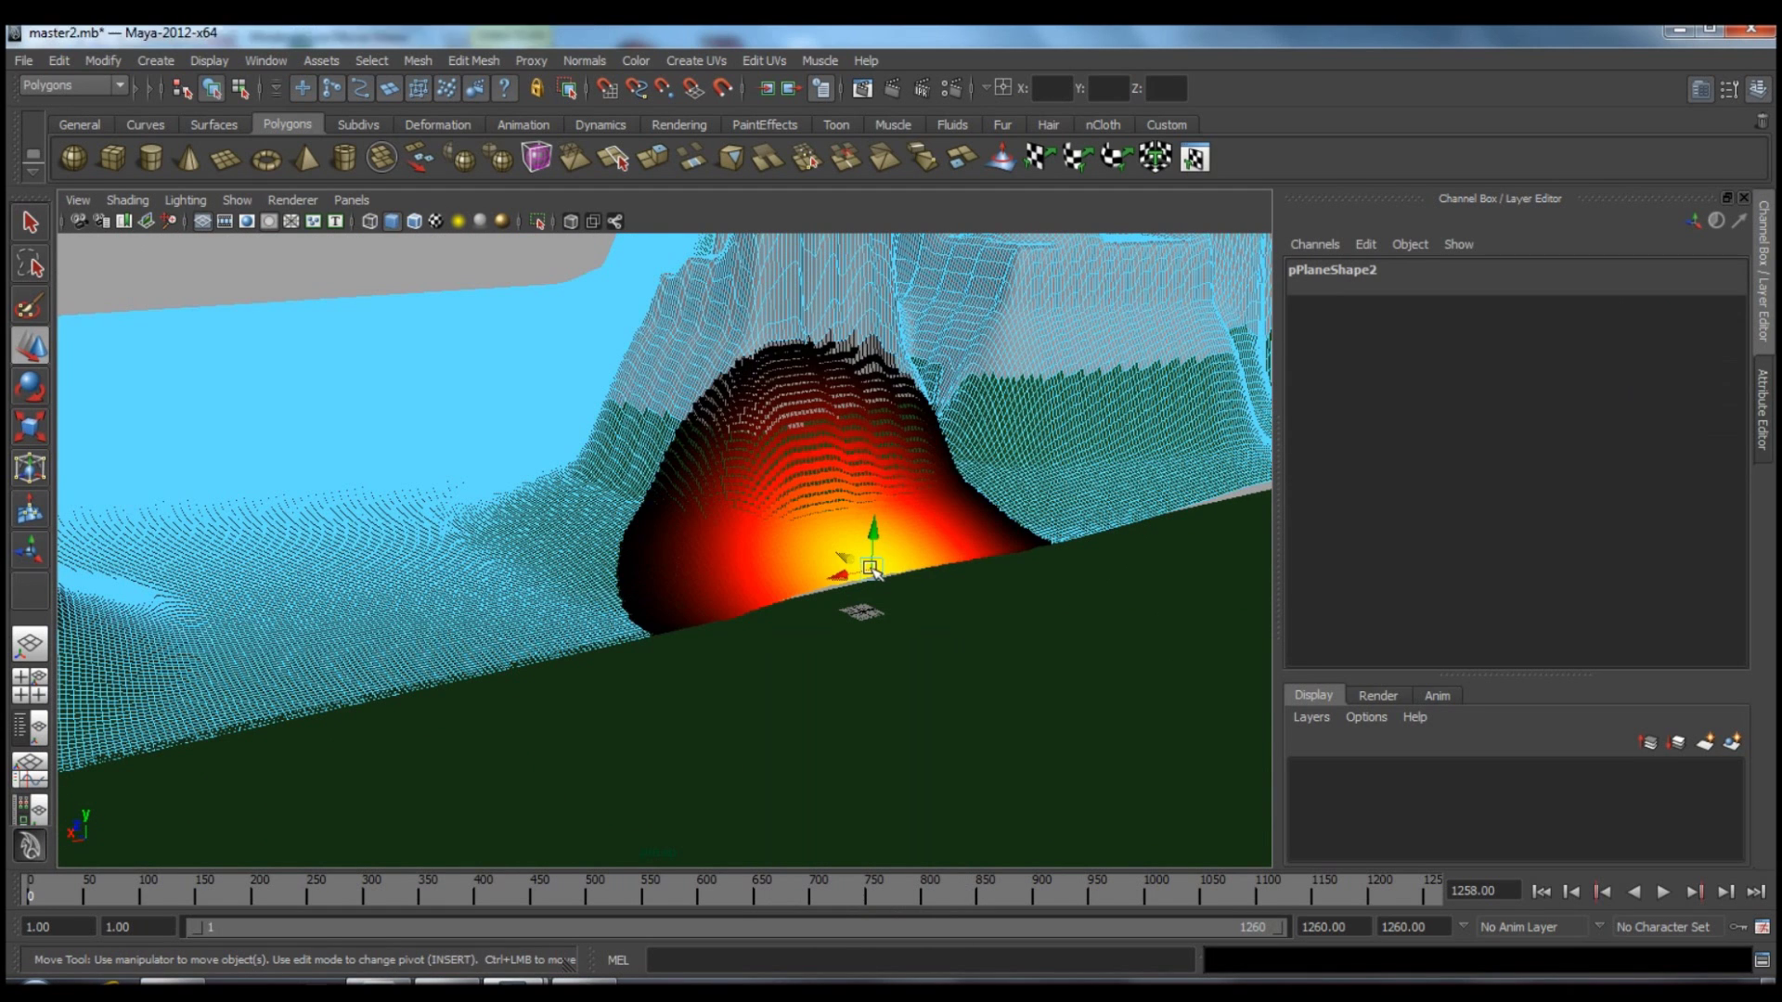
key(f)
scroll(548, 425, down, 8)
scroll(560, 420, down, 10)
alt+drag(1162, 546, 875, 502)
drag(664, 514, 665, 594)
alt+drag(1001, 579, 850, 568)
Try to combine the original terrain with the copy while the copy is still in component mode.
click(1151, 474)
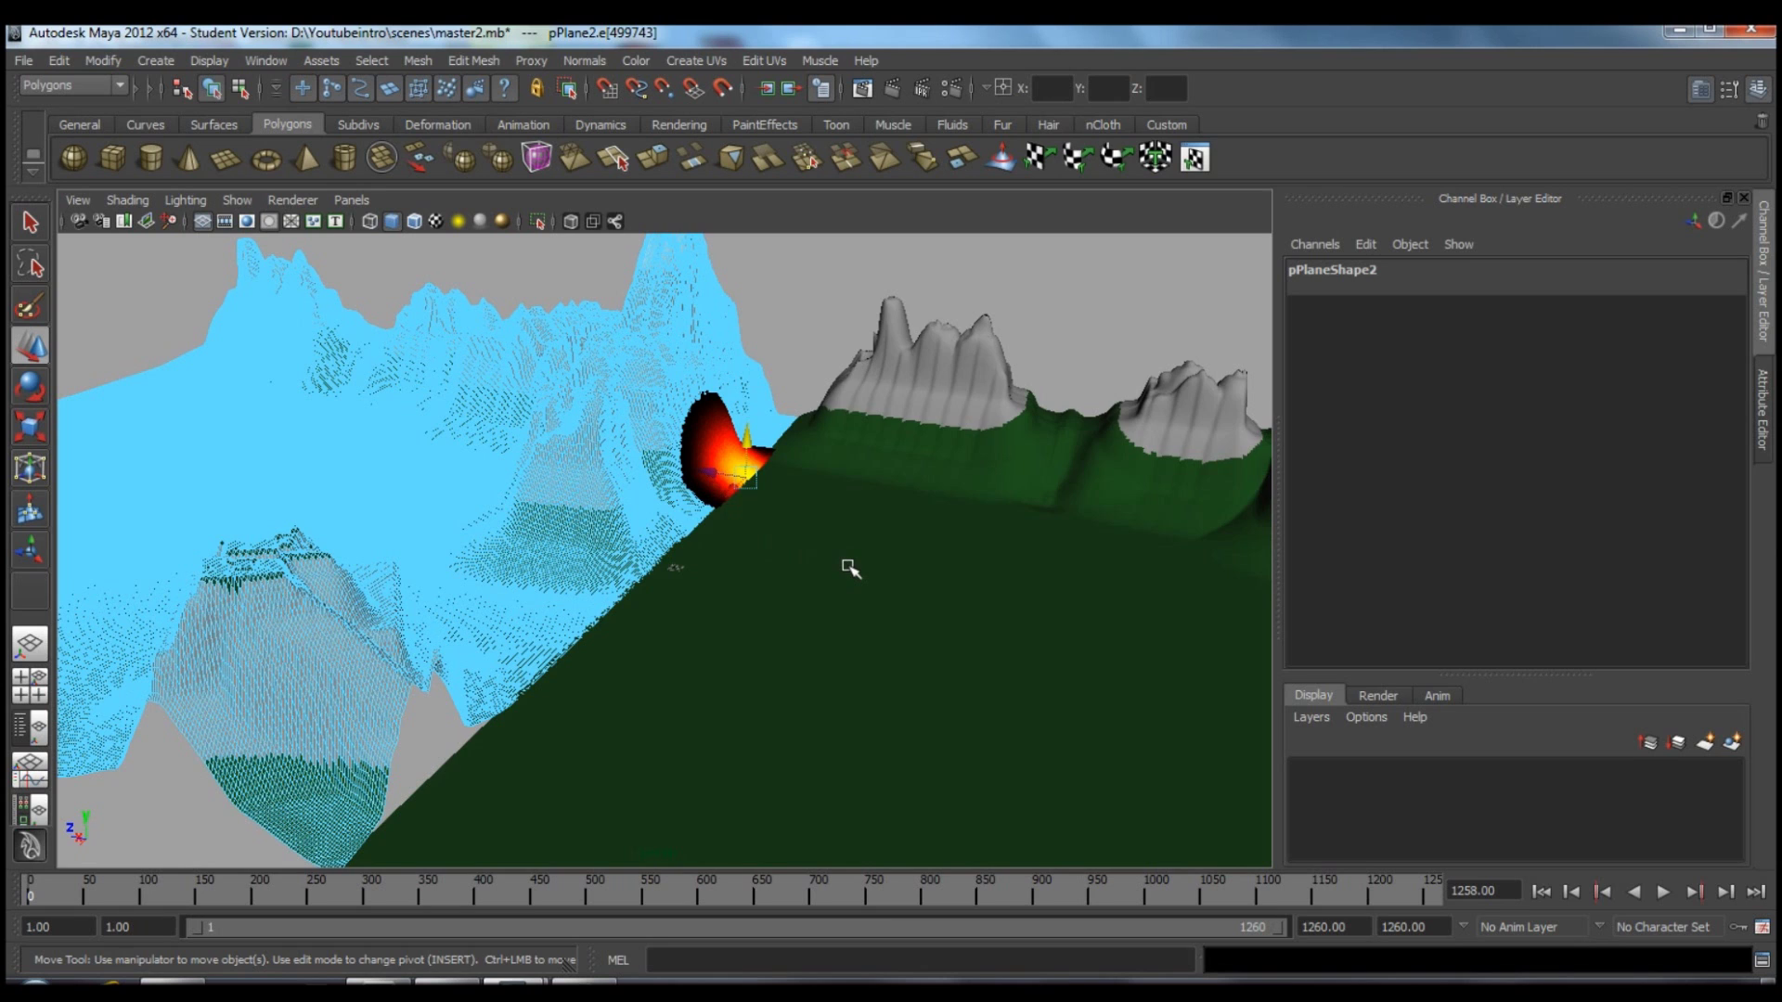
click(850, 568)
click(173, 61)
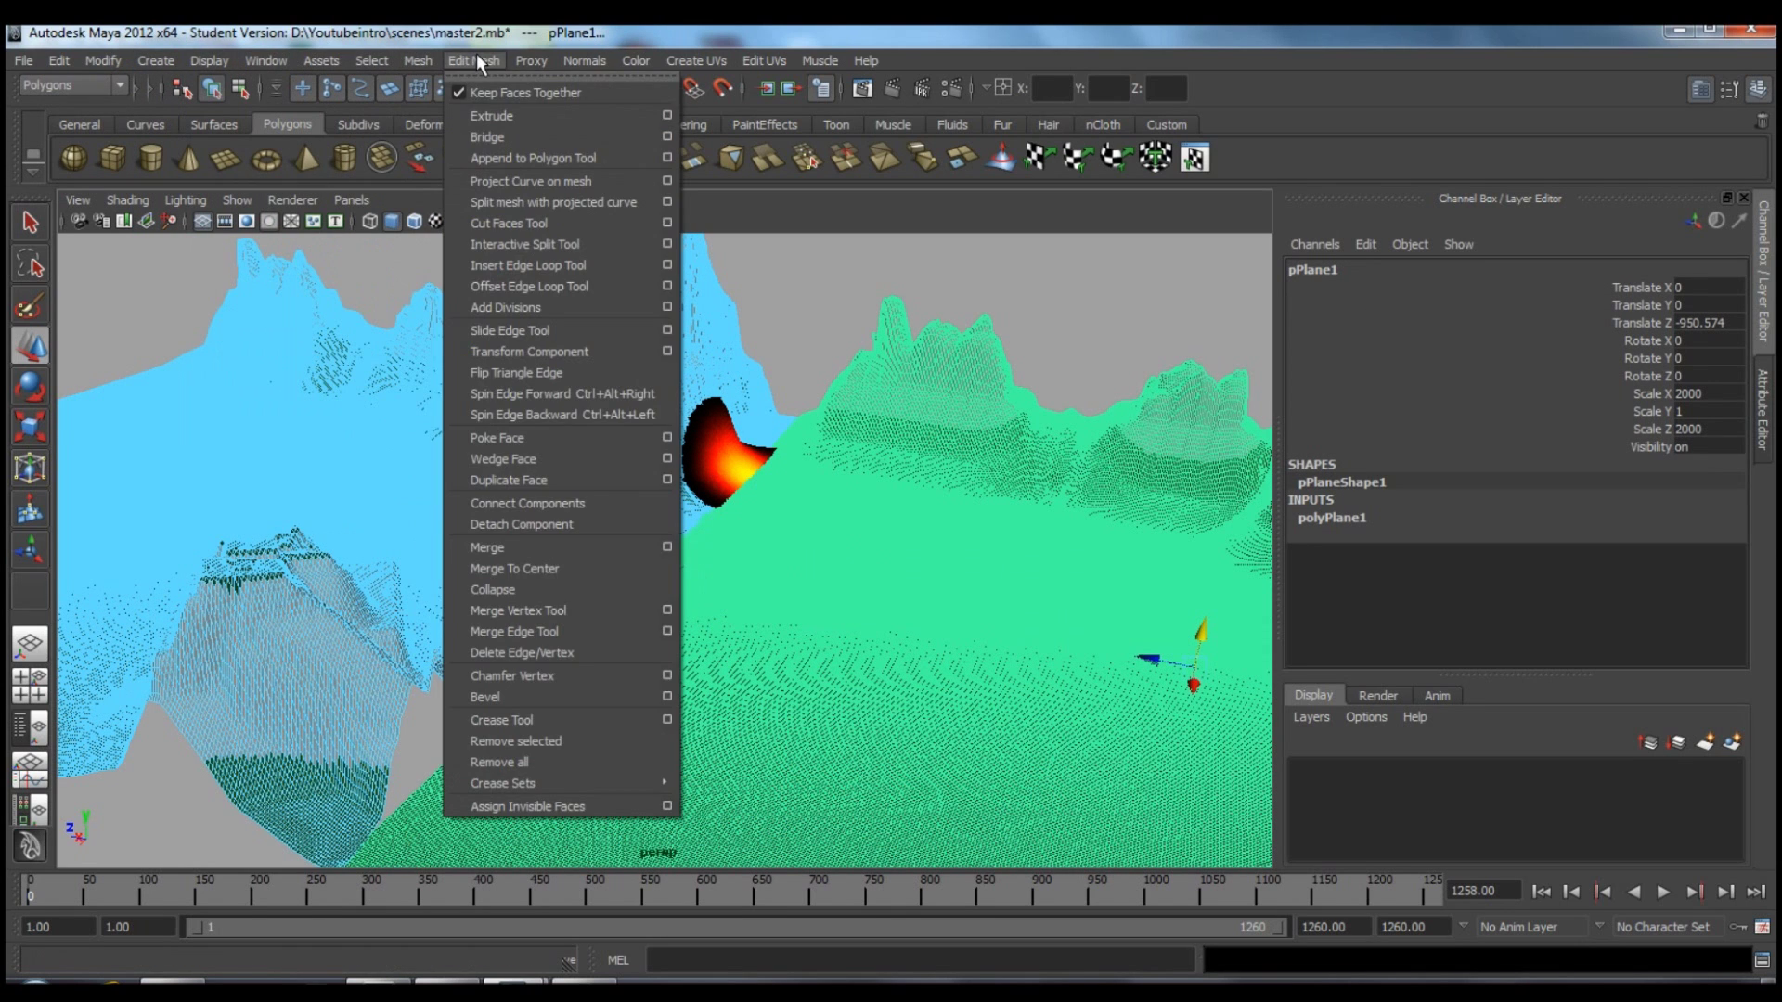
click(443, 81)
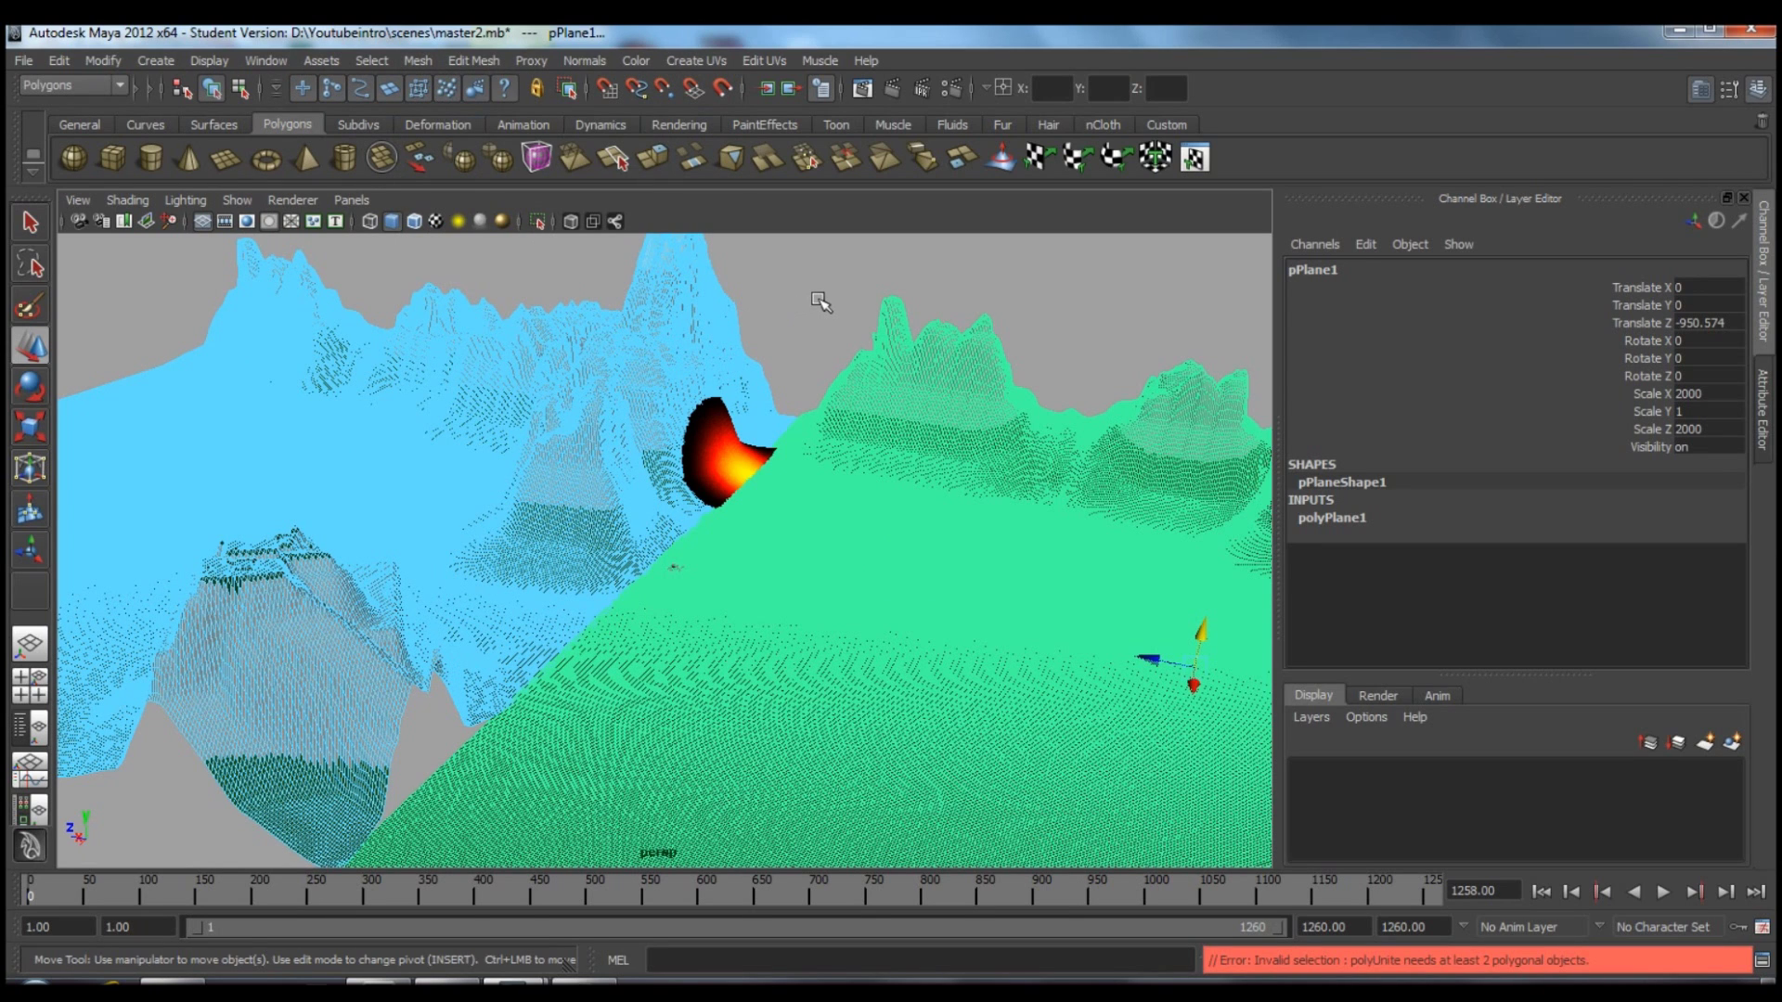
Return the copy to object mode, select both terrain planes, and combine them into a single mesh.
right_drag(682, 422, 800, 339)
click(800, 340)
click(597, 509)
alt+right_drag(601, 513, 644, 469)
alt+right_drag(753, 390, 863, 537)
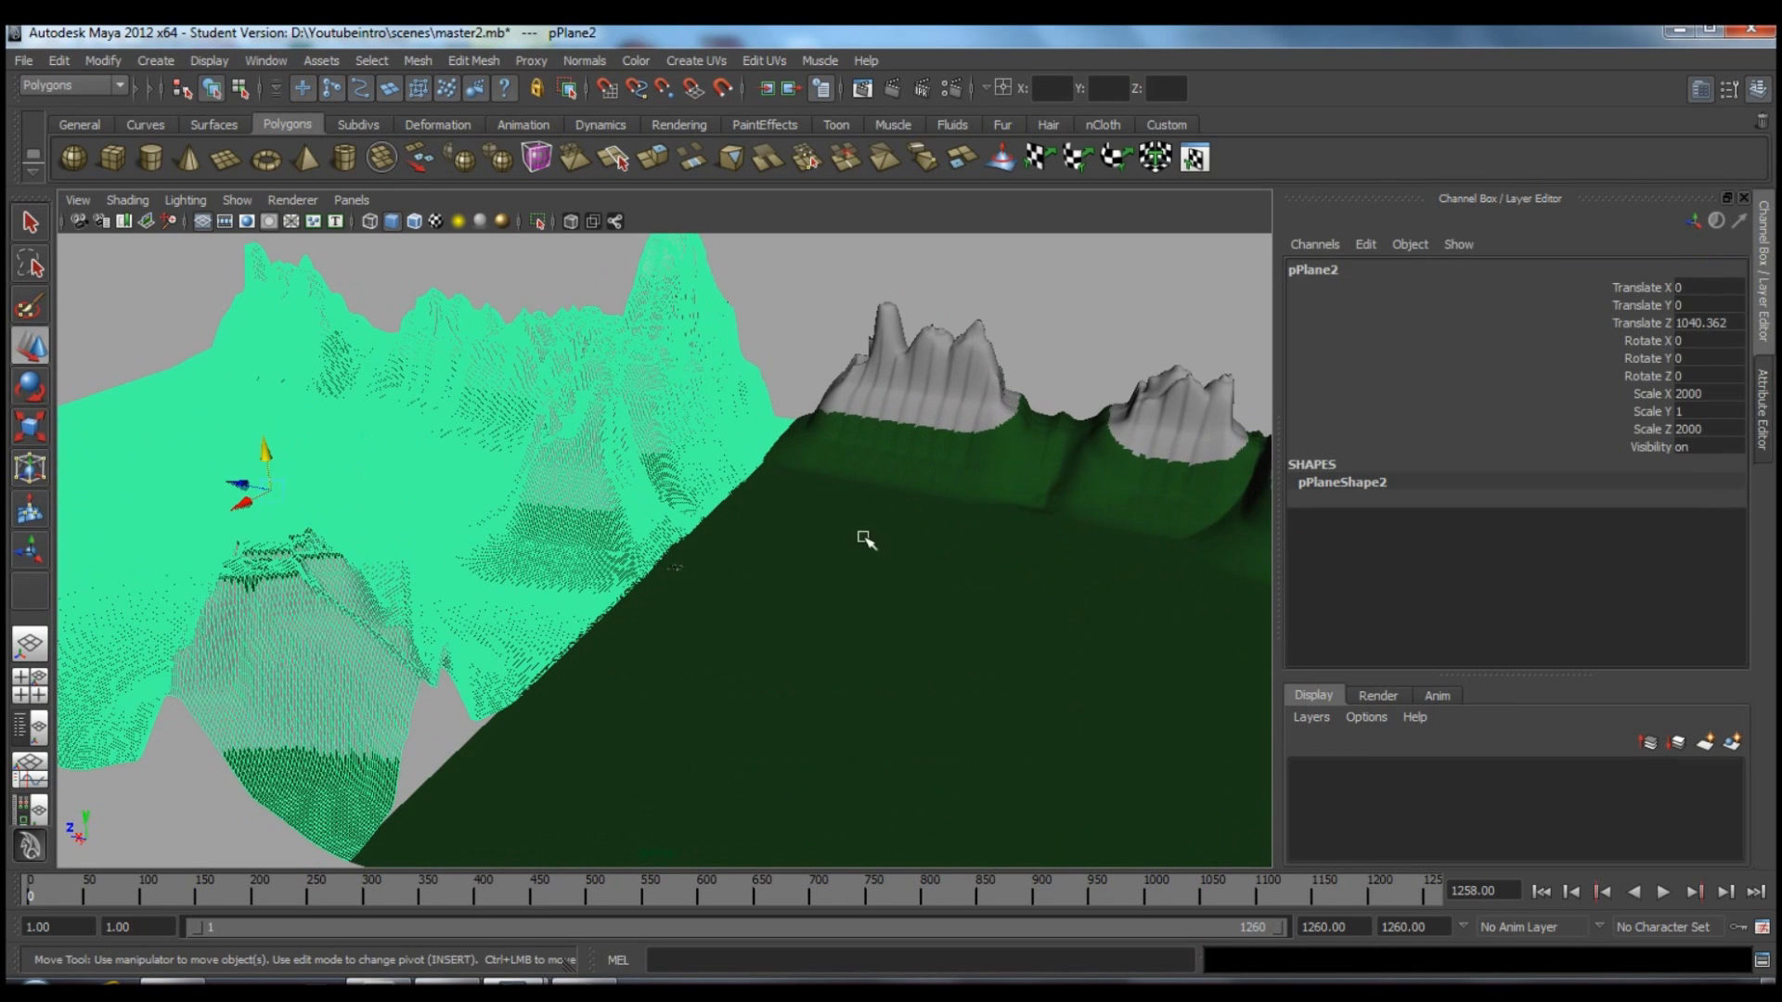
click(862, 565)
click(372, 62)
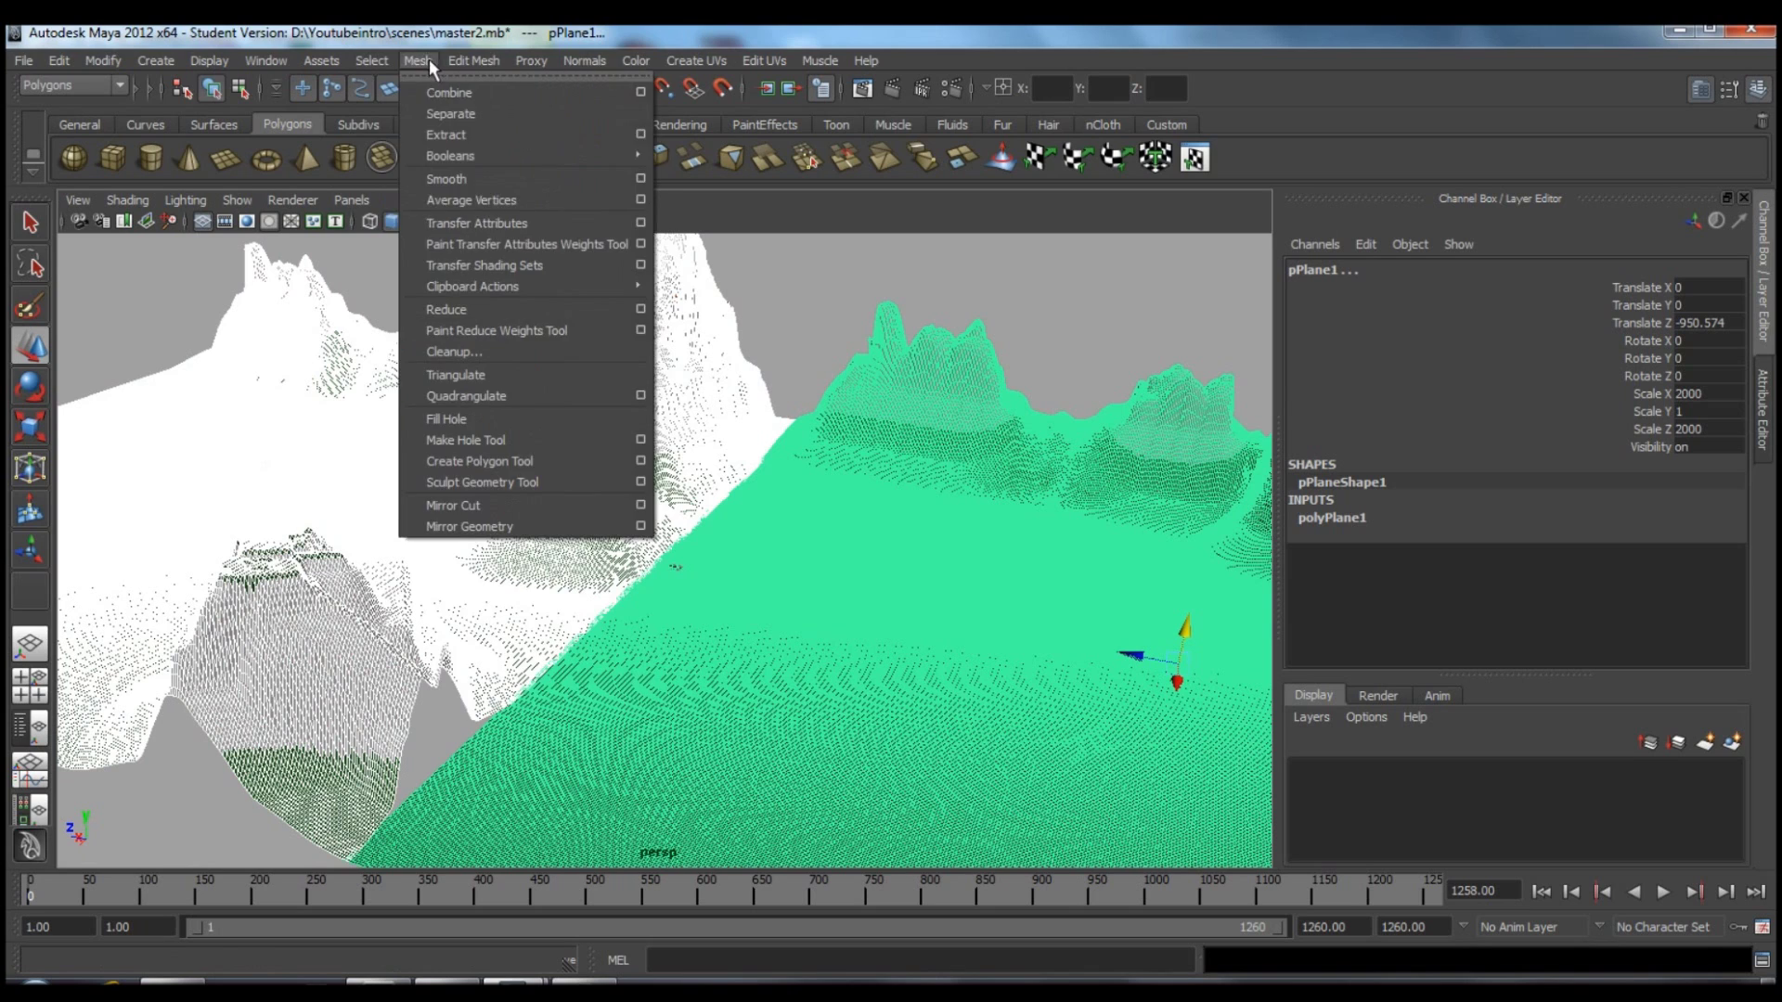
click(436, 92)
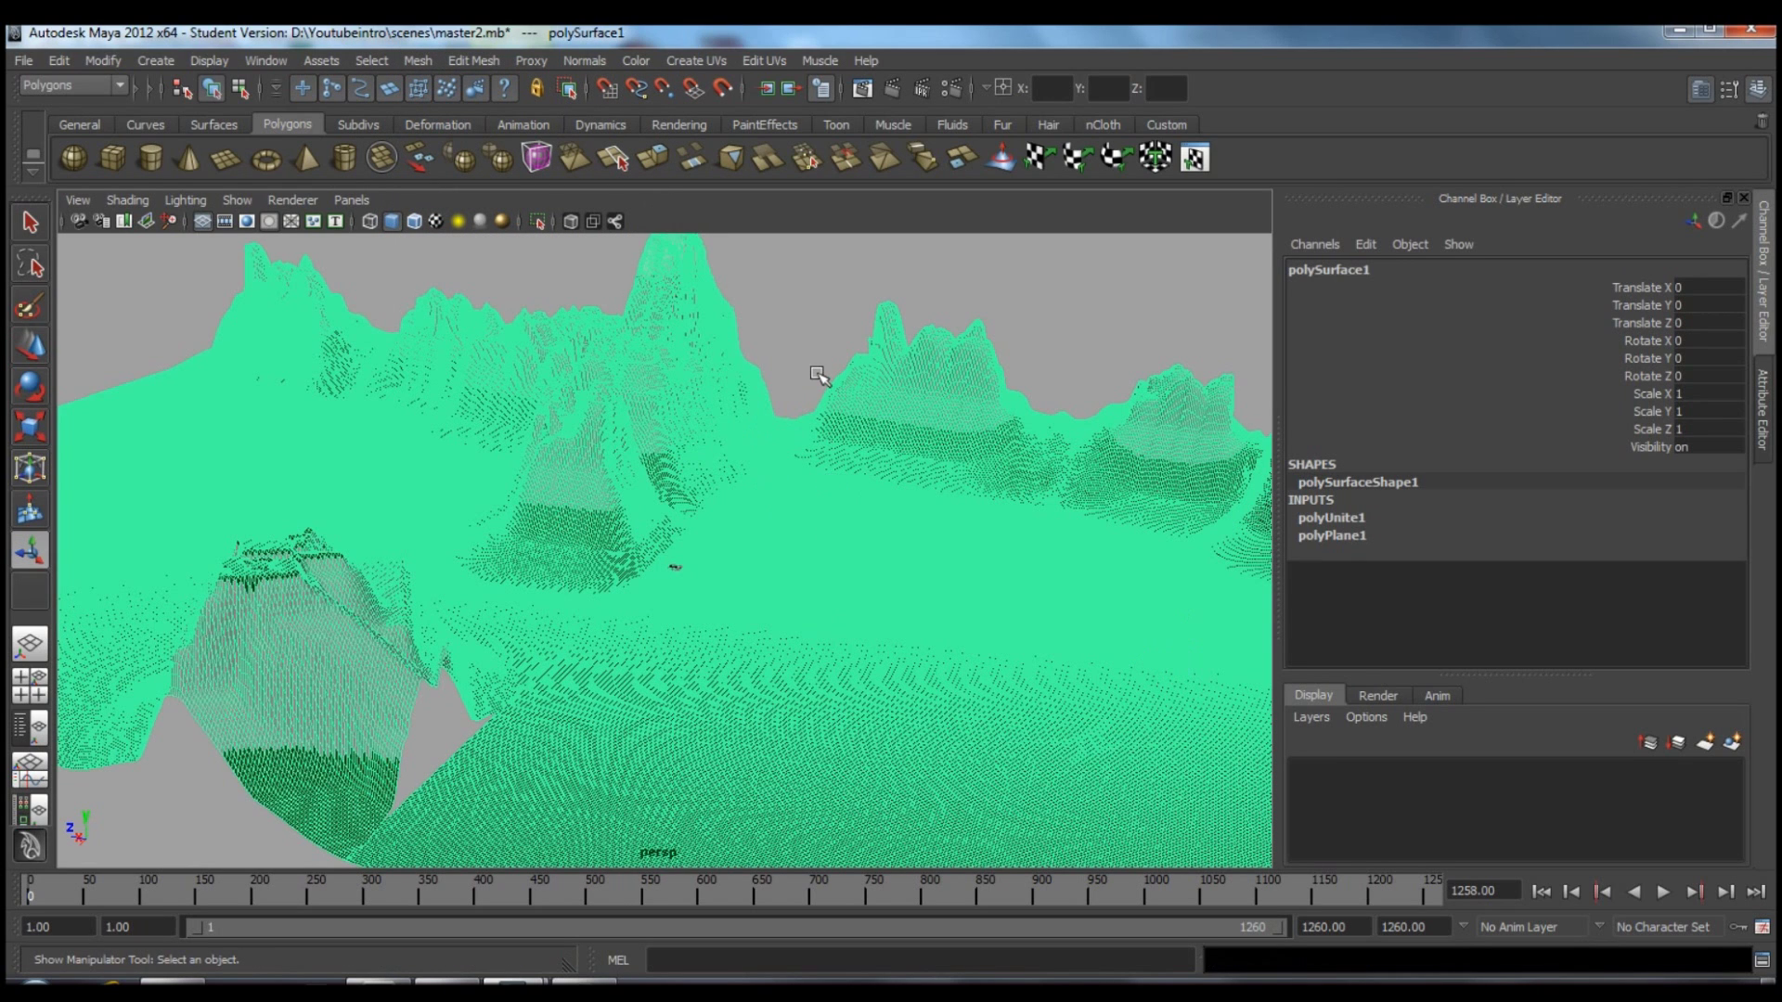
Examine the combined terrain's joined ground and mountains from several viewpoints.
click(604, 288)
click(818, 562)
alt+drag(535, 560, 362, 575)
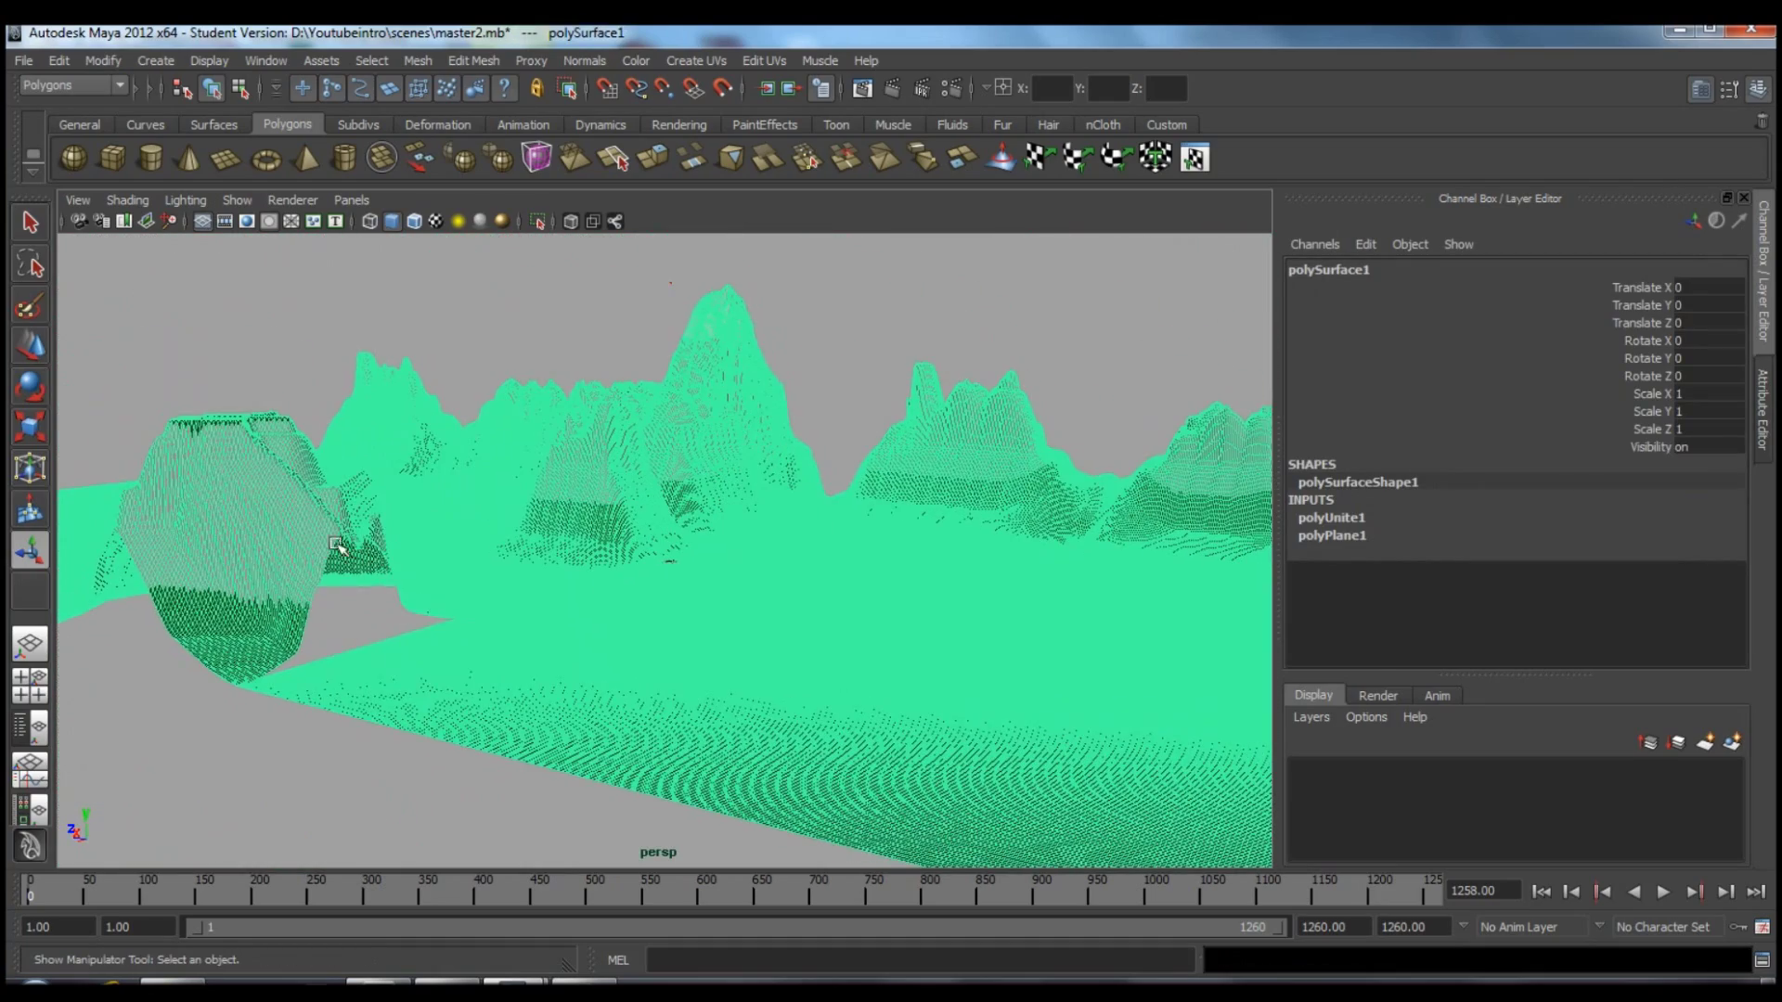
click(381, 594)
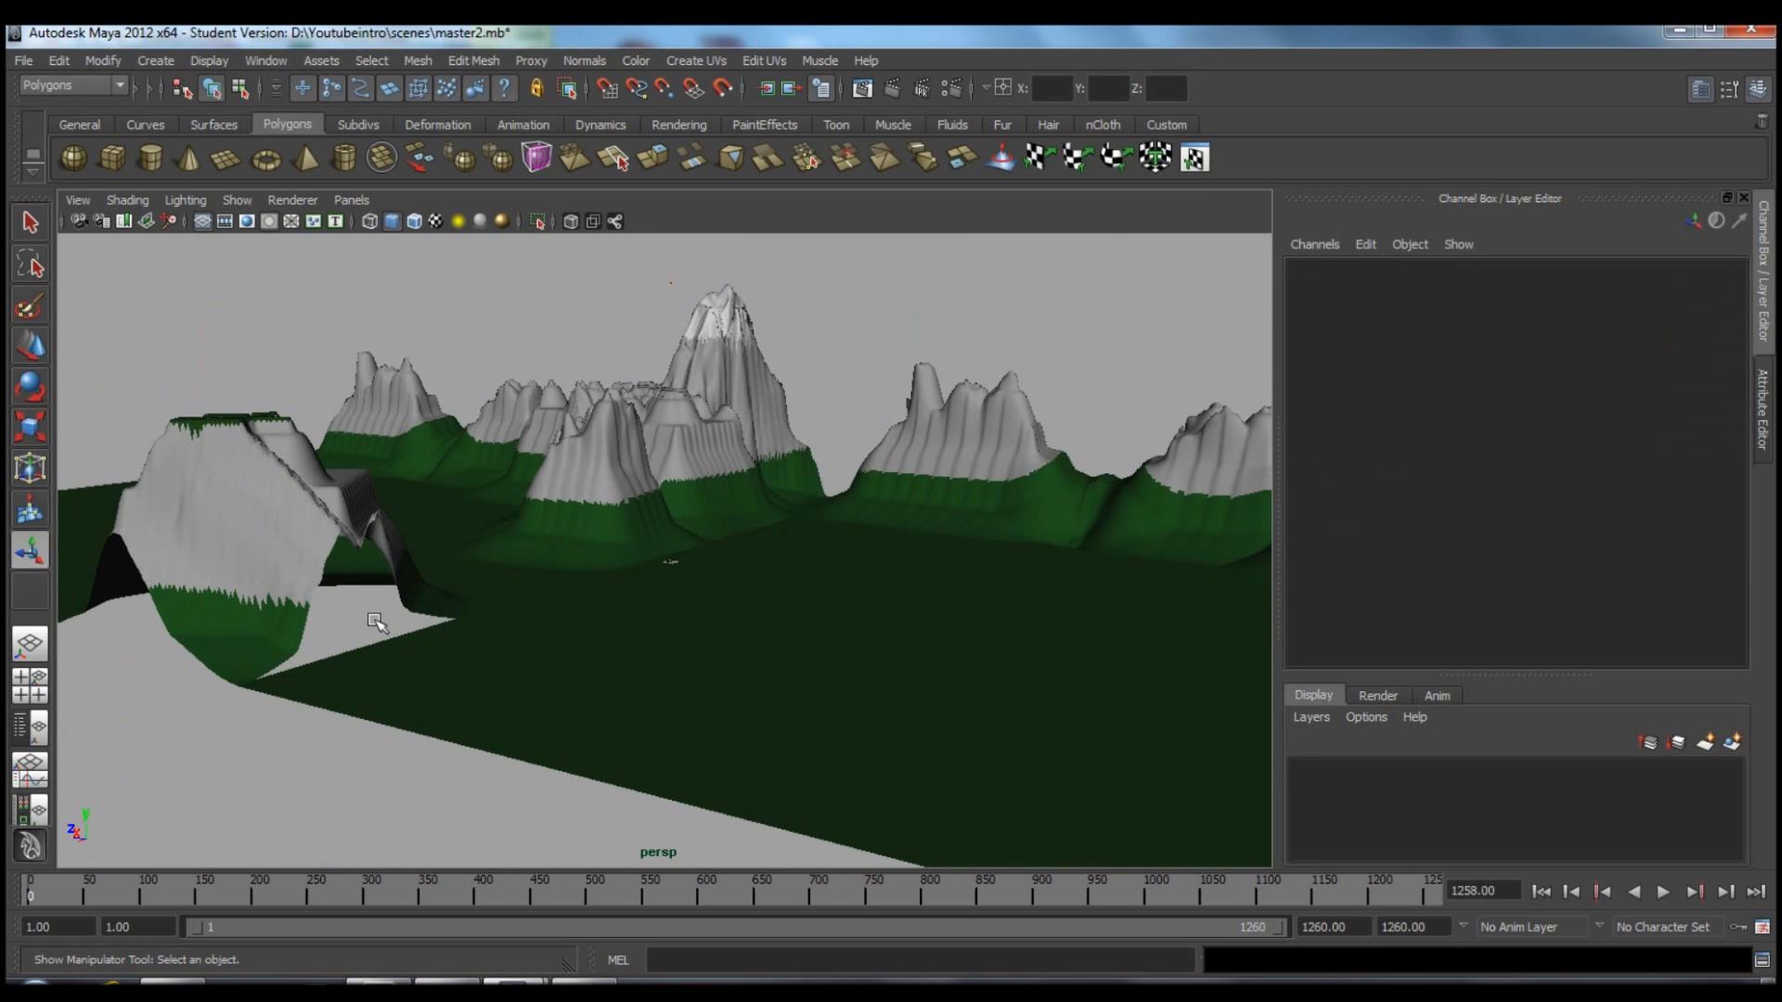
alt+drag(278, 526, 369, 602)
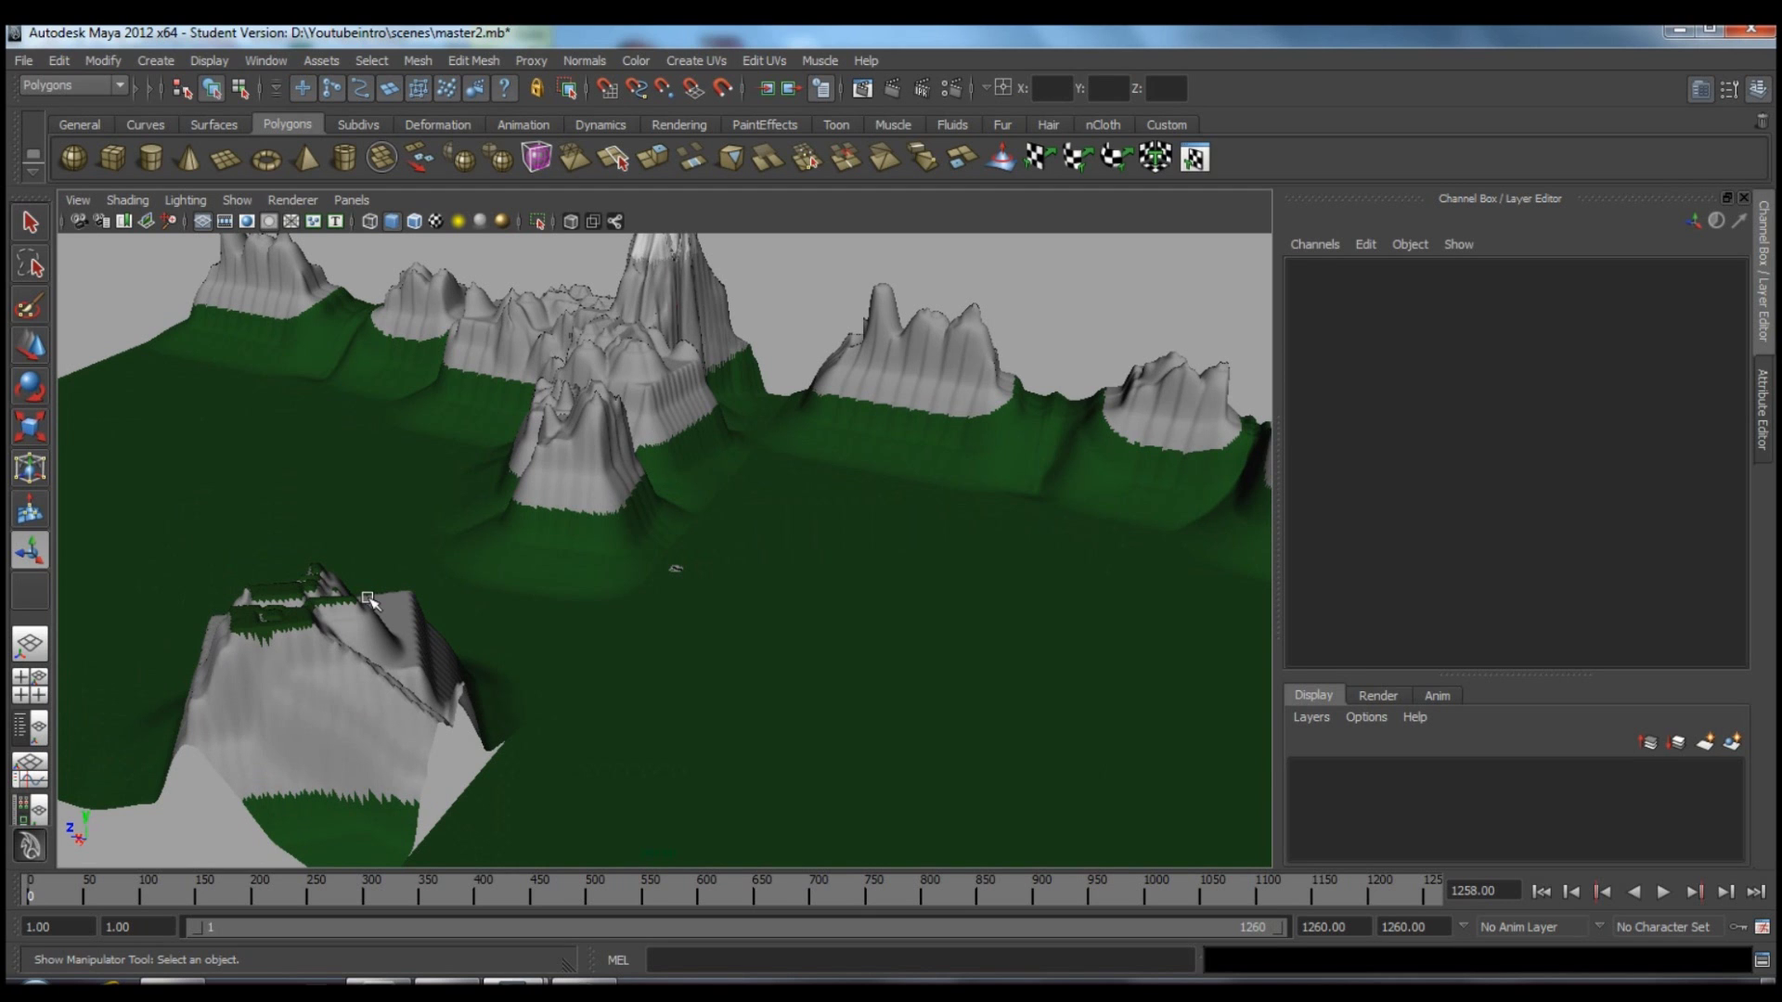
alt+drag(586, 596, 815, 616)
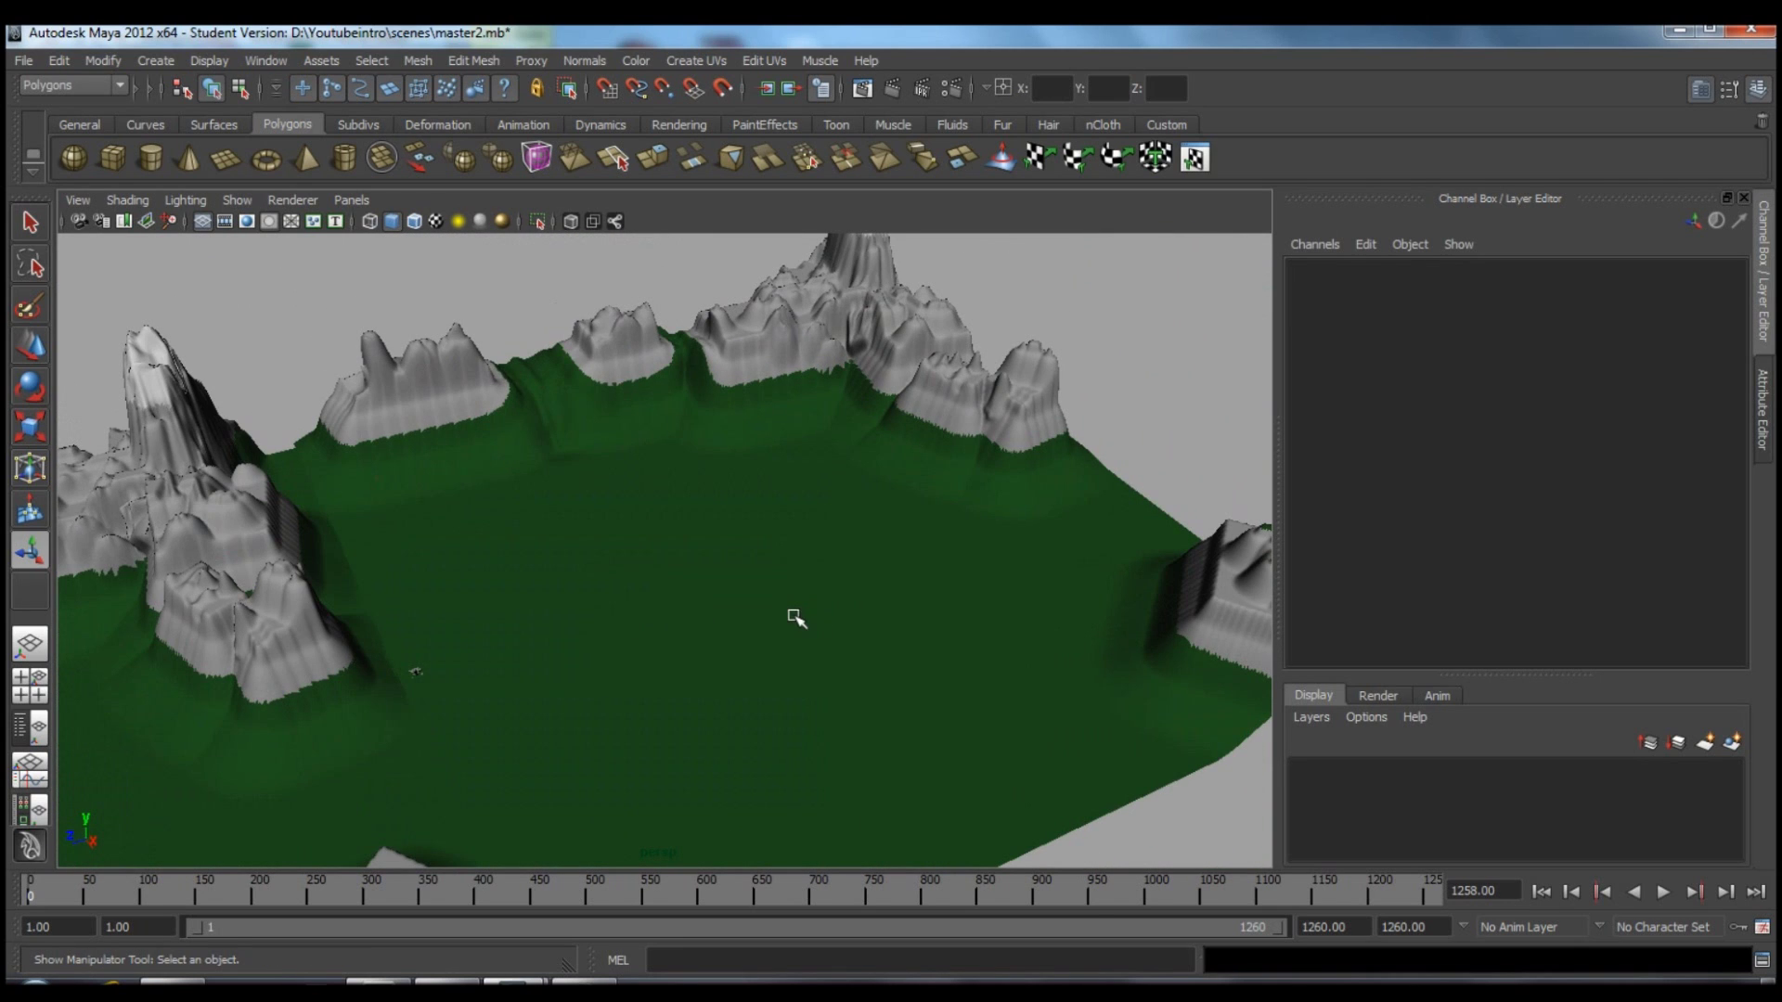
Paint a soft component selection along a curving river course from the combined terrain's far edge toward its middle.
click(805, 595)
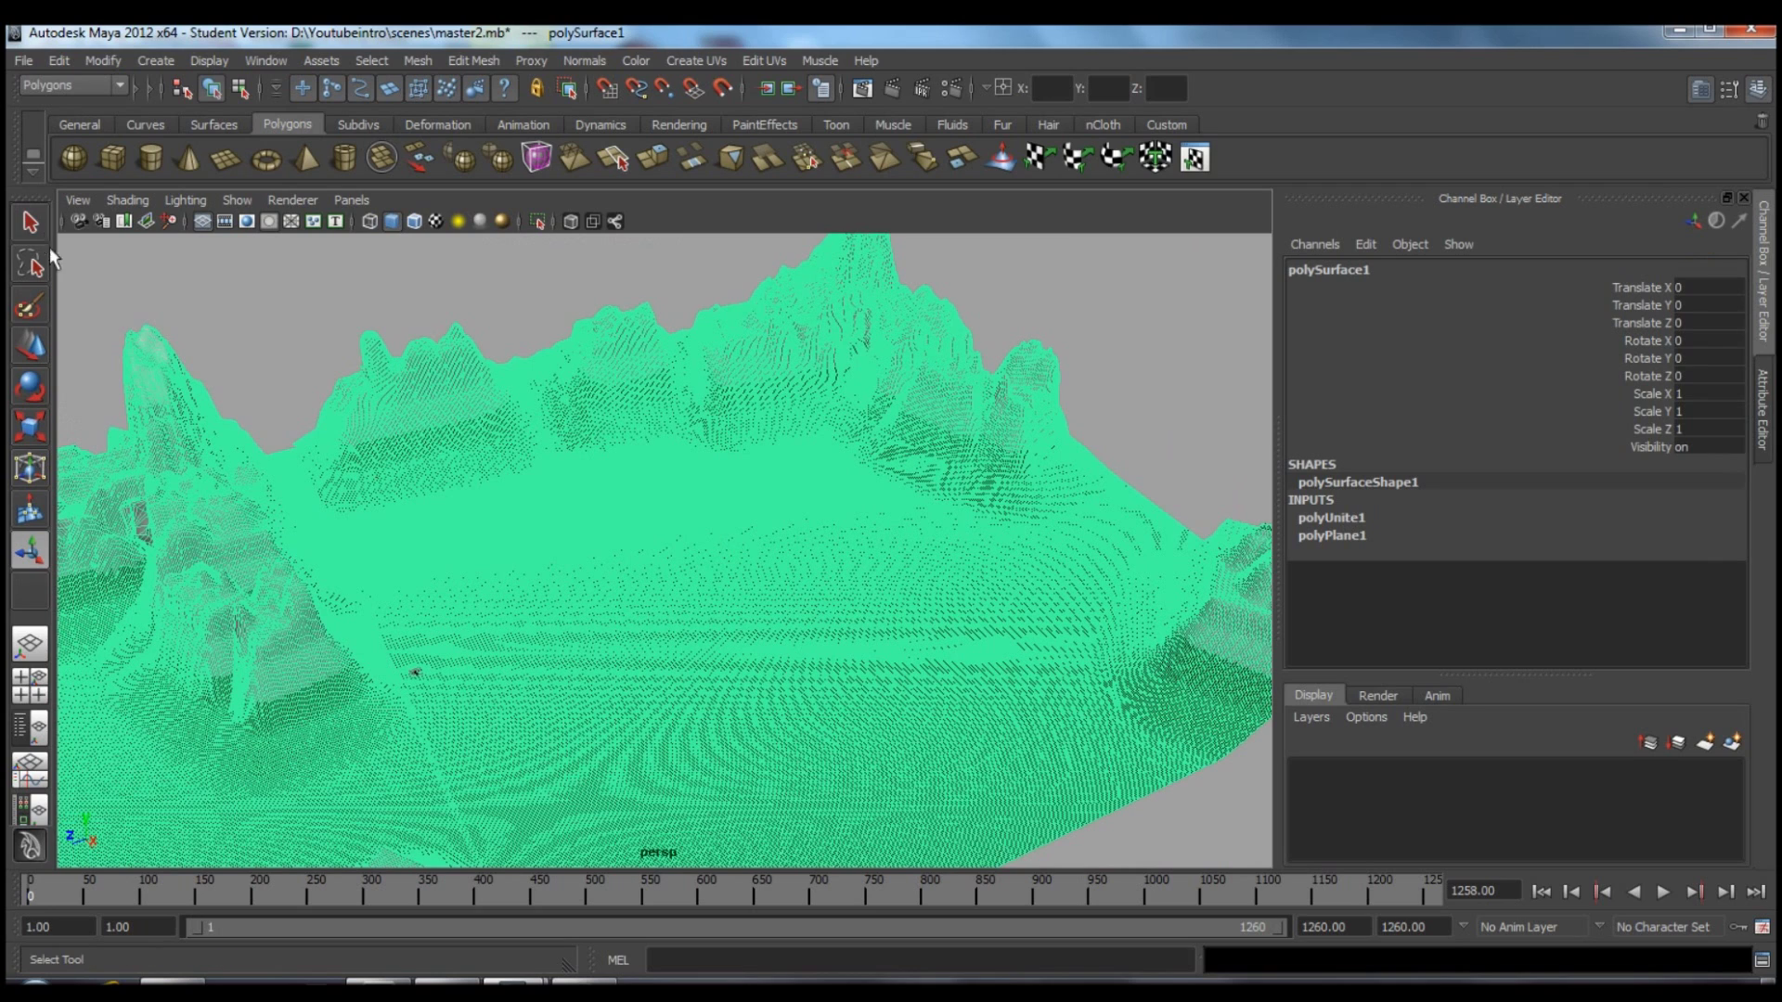
click(36, 309)
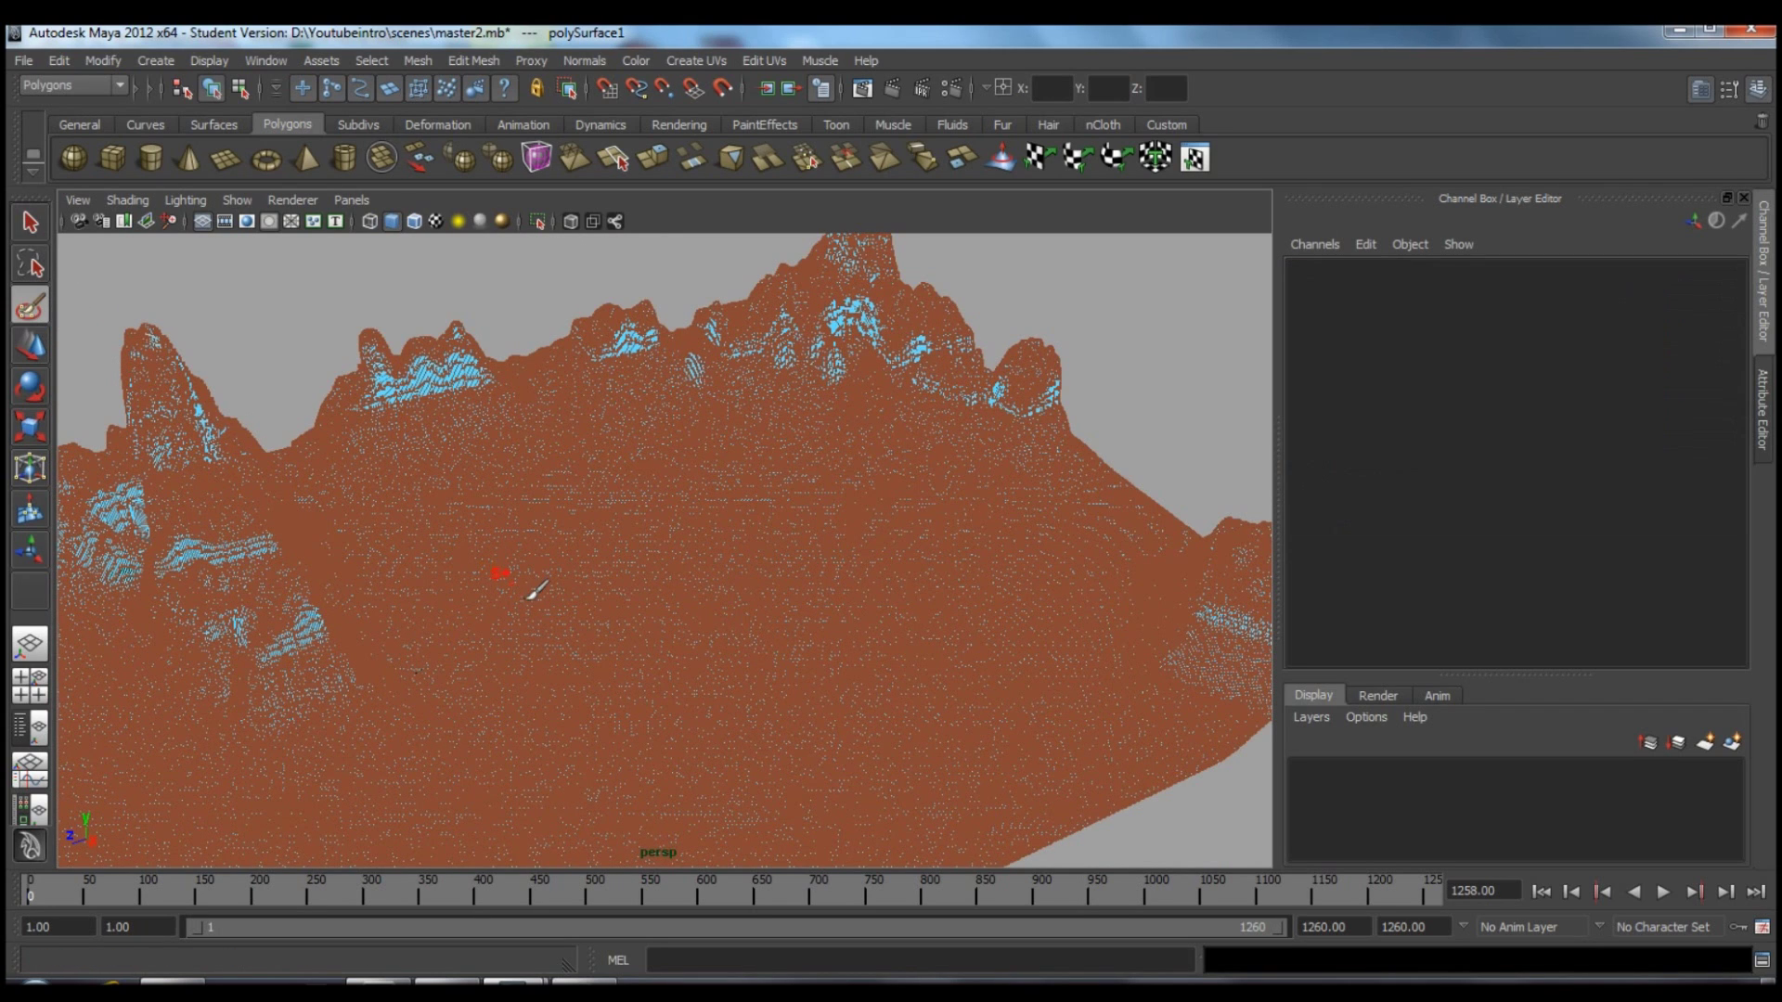
alt+drag(597, 604, 673, 594)
alt+drag(795, 597, 800, 450)
alt+right_drag(800, 450, 534, 385)
alt+drag(535, 385, 569, 404)
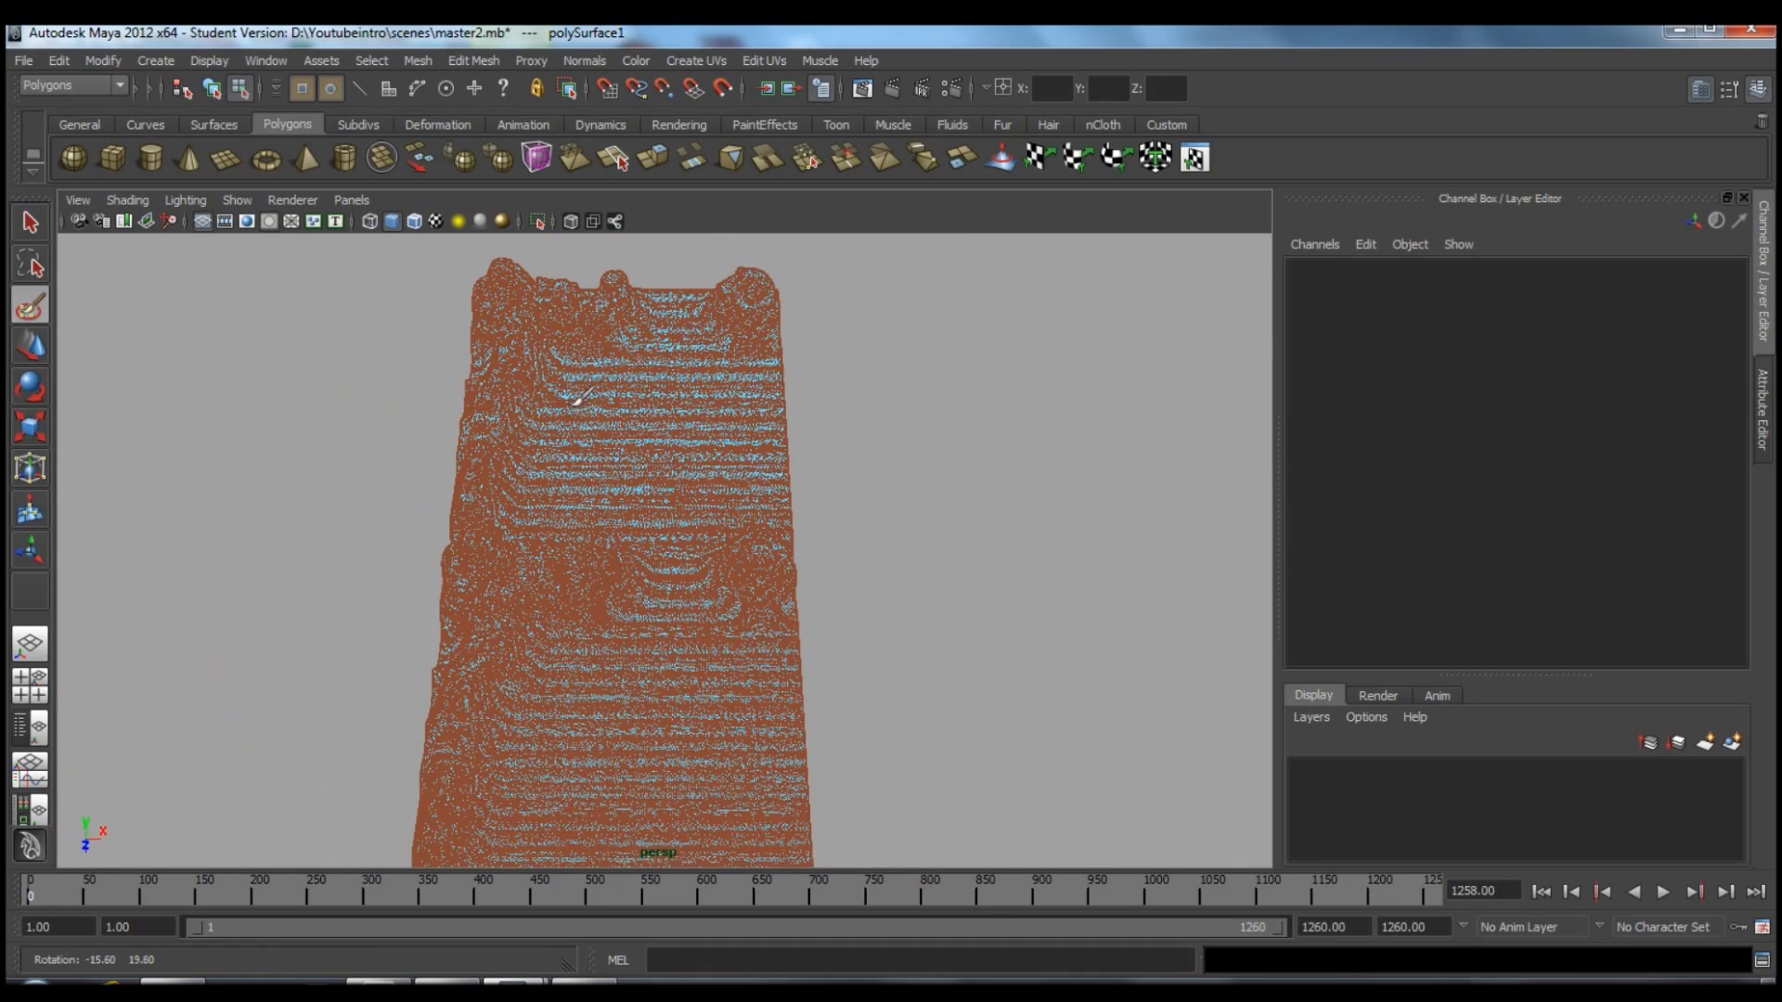
alt+middle_drag(582, 377, 595, 358)
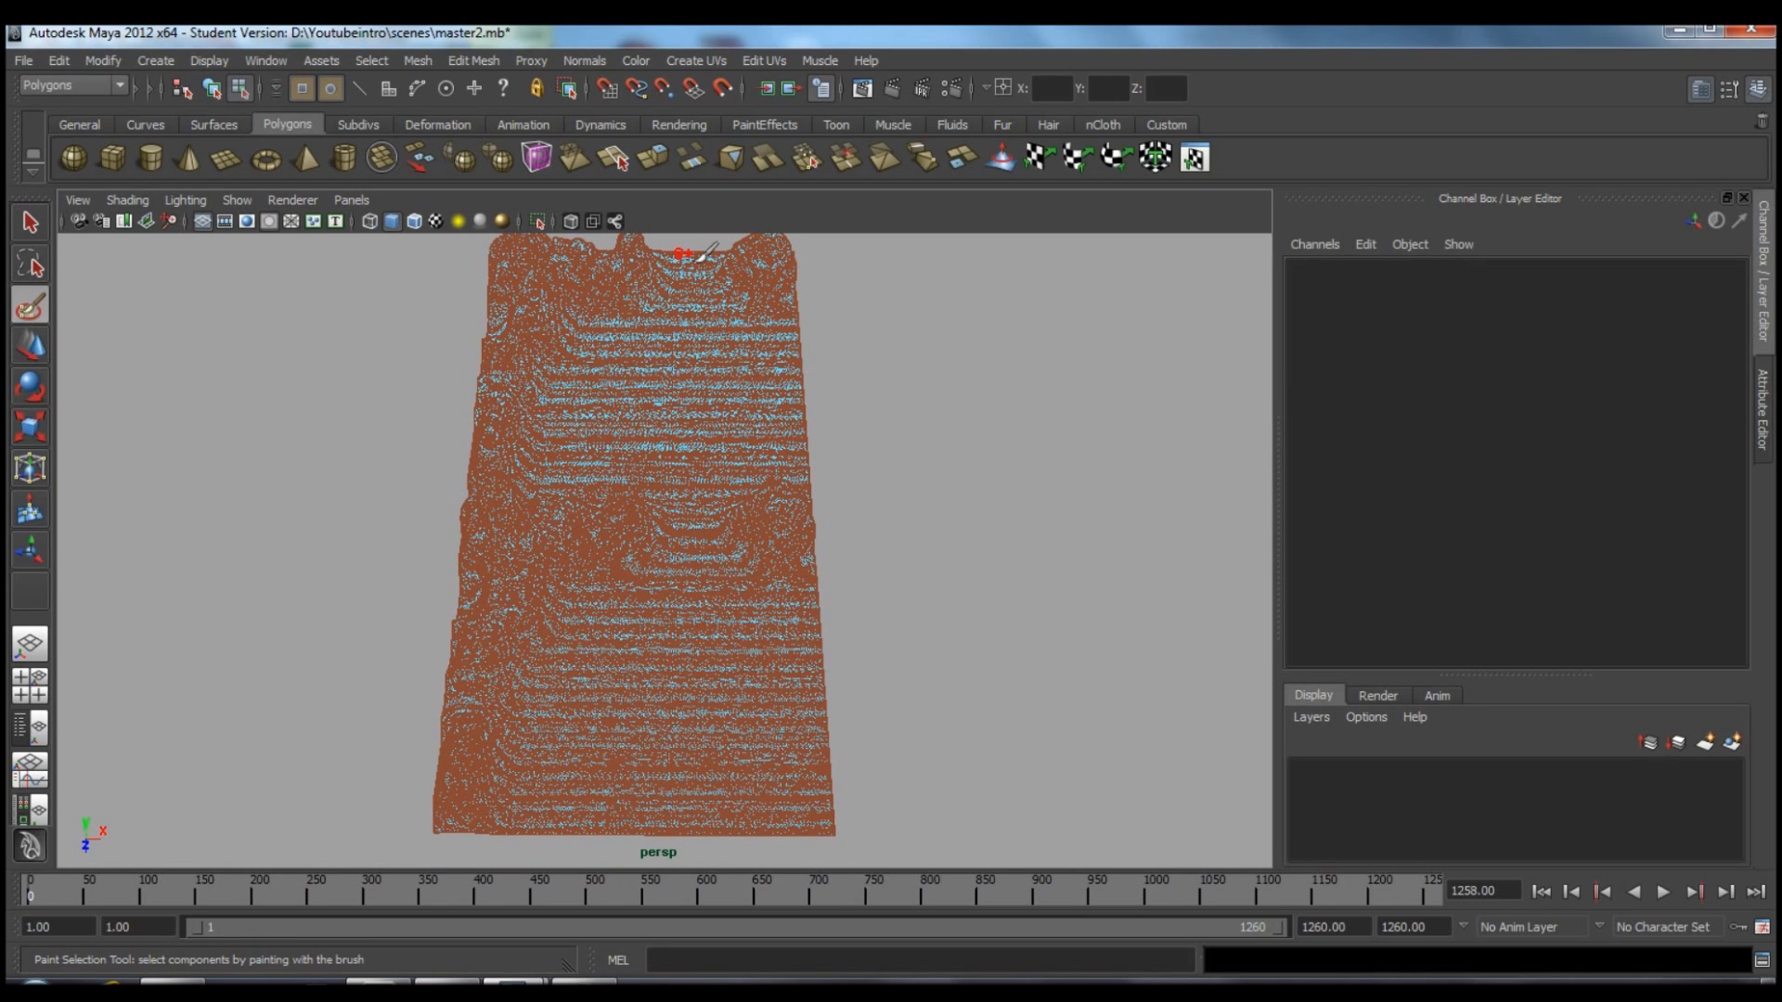
drag(697, 258, 728, 395)
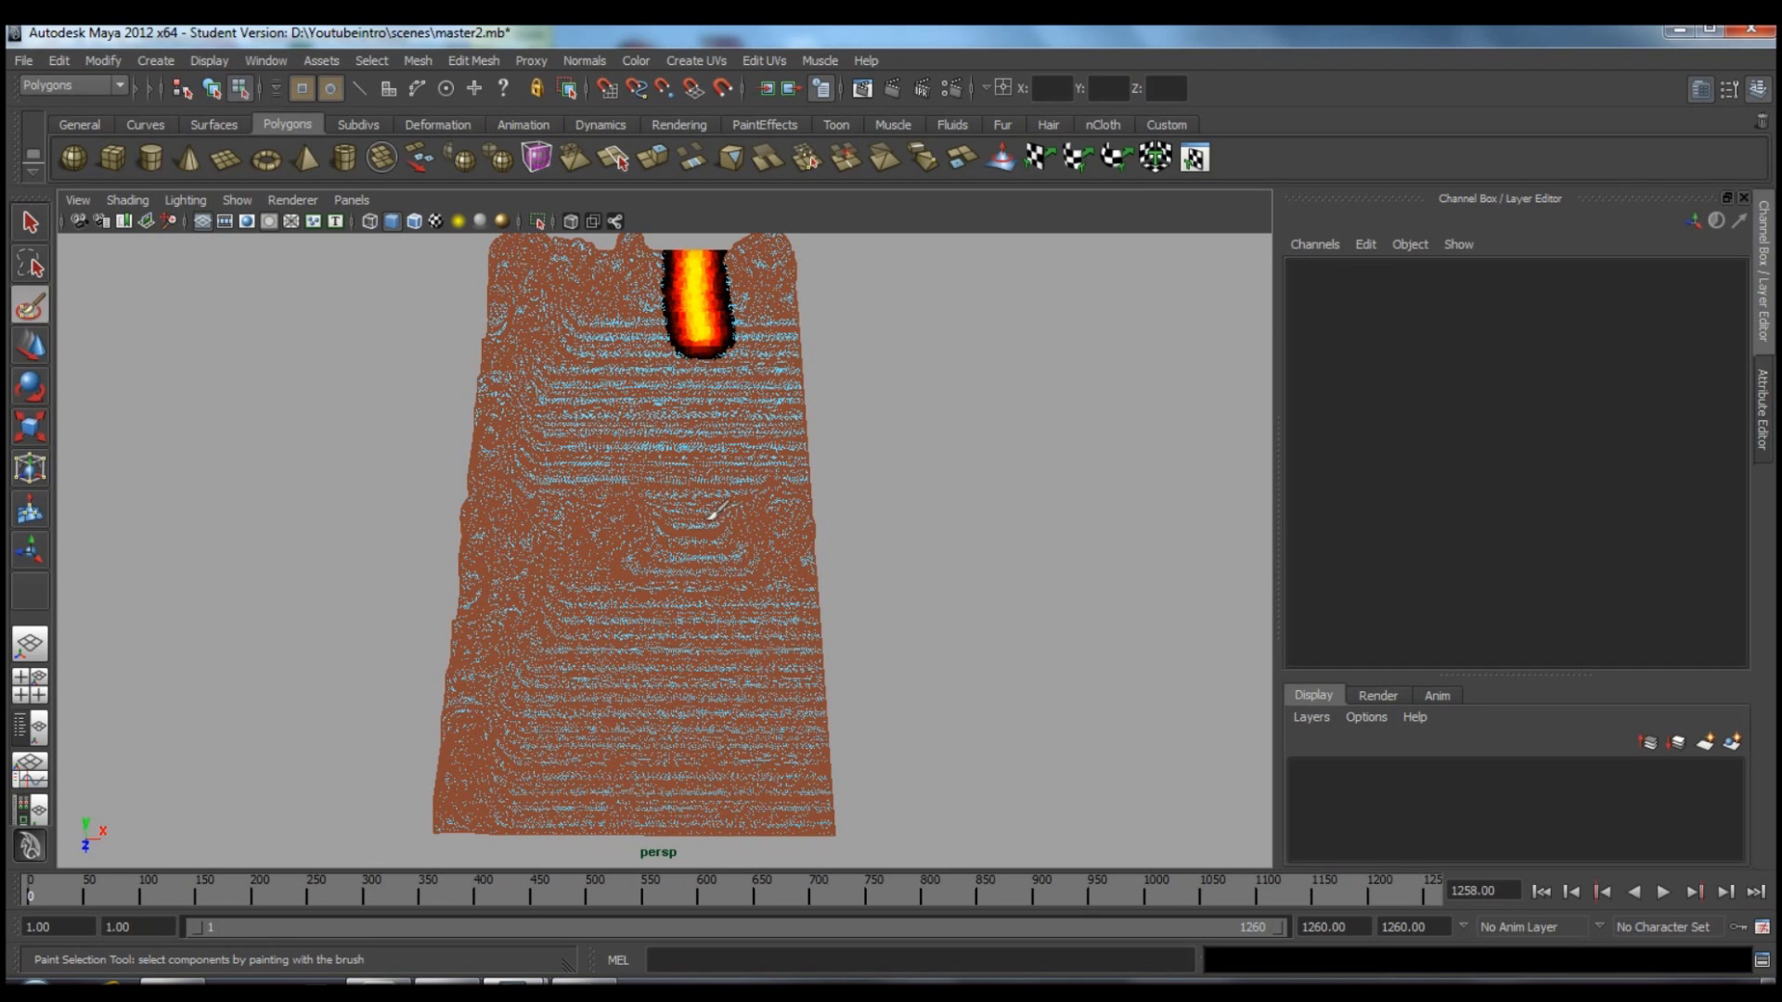
drag(698, 570, 721, 599)
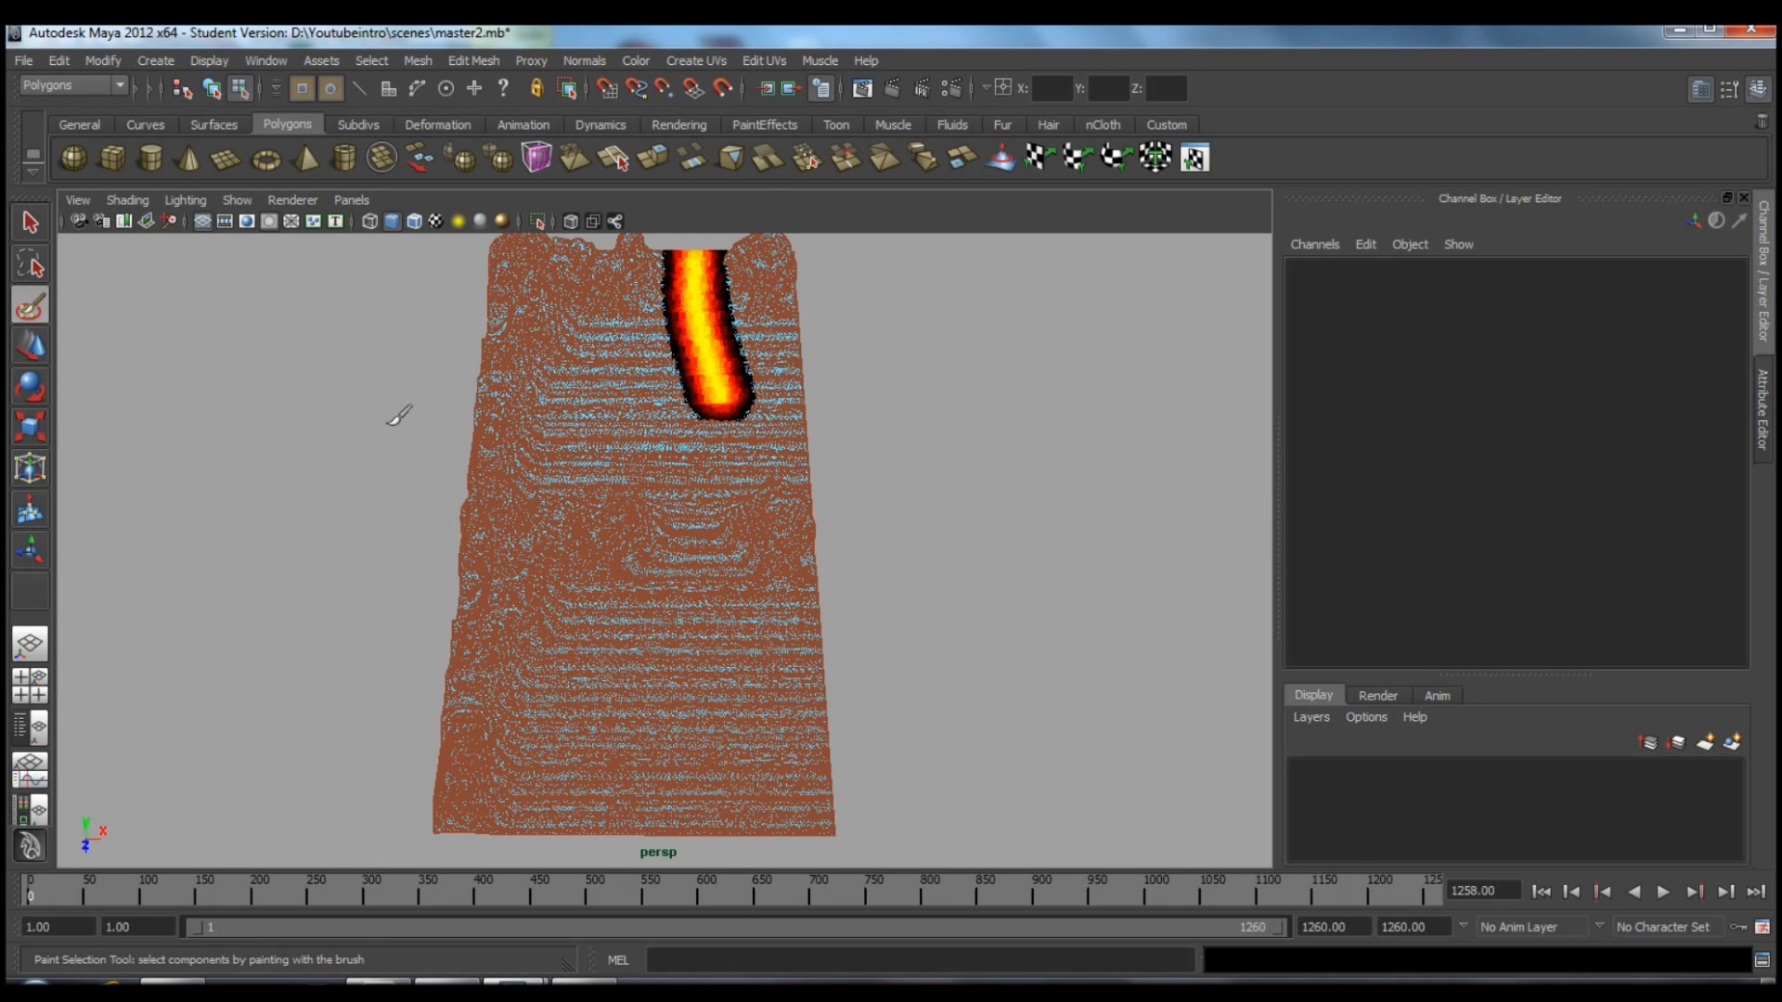
drag(720, 394, 704, 601)
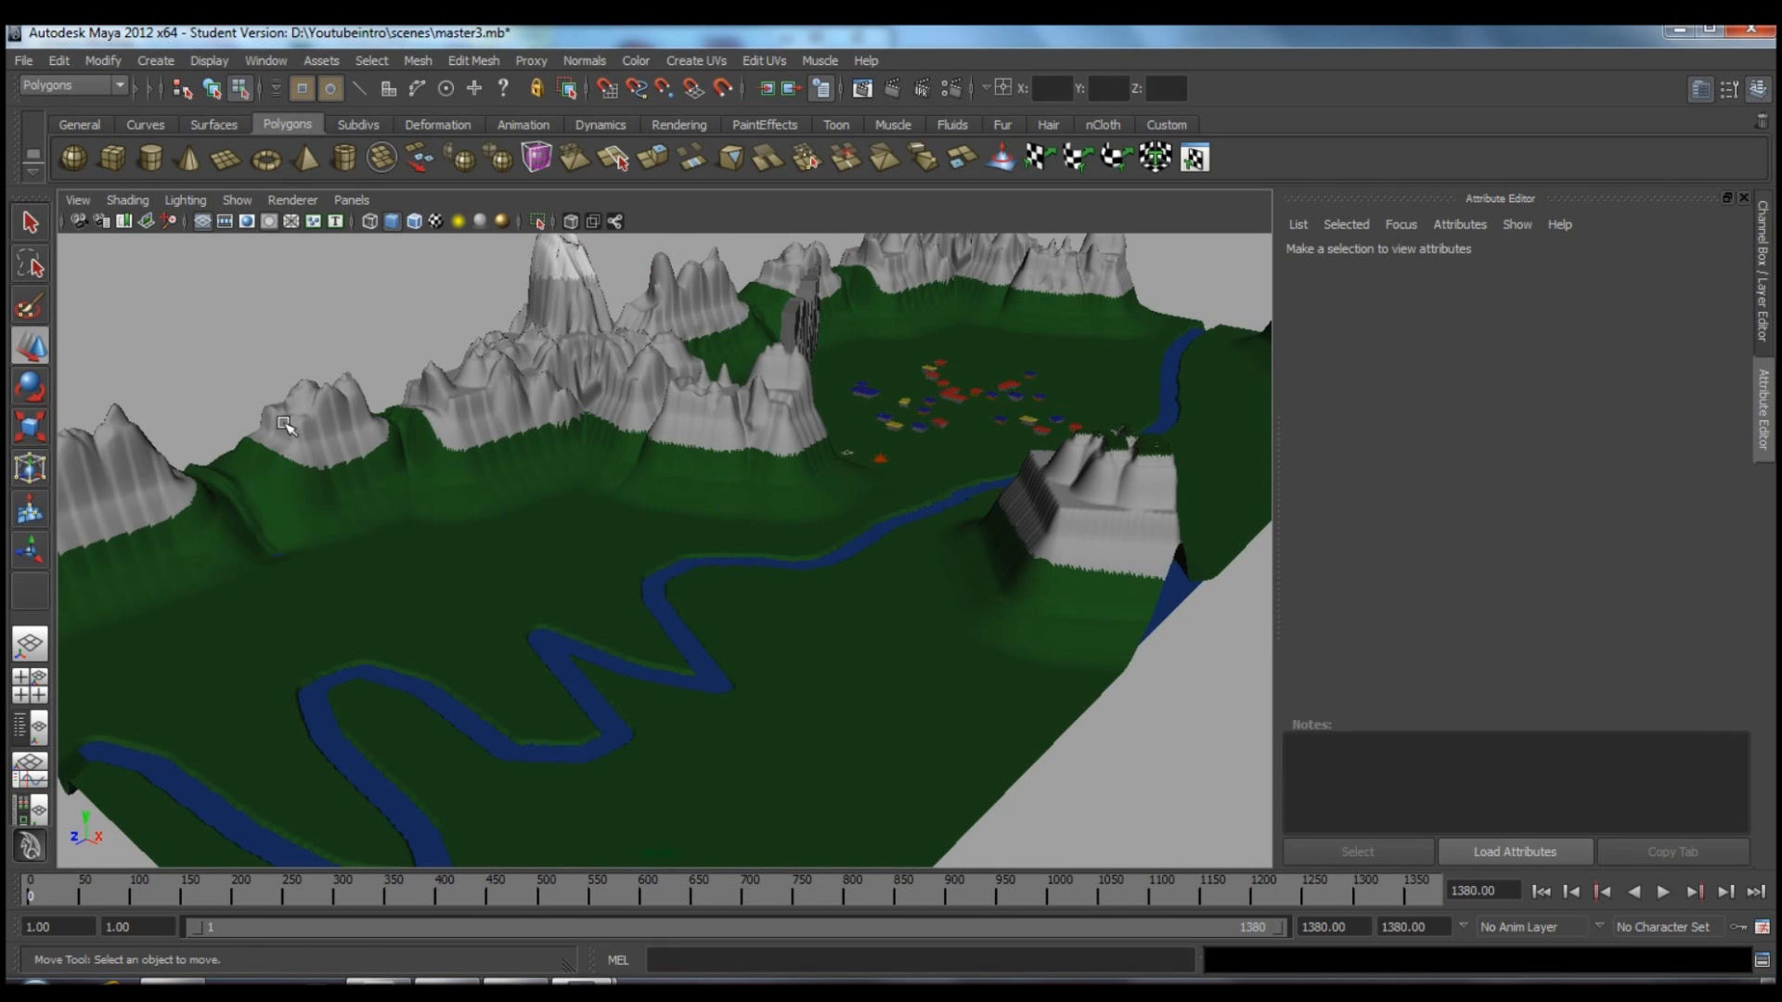
Examine the master3 scene's carved river channel, mountains and village from several viewpoints.
alt+drag(290, 350, 401, 373)
alt+middle_drag(502, 440, 493, 371)
alt+right_drag(684, 429, 748, 450)
alt+middle_drag(466, 451, 623, 397)
alt+drag(622, 397, 585, 430)
alt+right_drag(585, 430, 560, 457)
alt+middle_drag(561, 458, 620, 454)
alt+right_drag(609, 442, 581, 394)
alt+drag(761, 416, 882, 545)
alt+right_drag(882, 545, 427, 406)
alt+drag(846, 474, 565, 363)
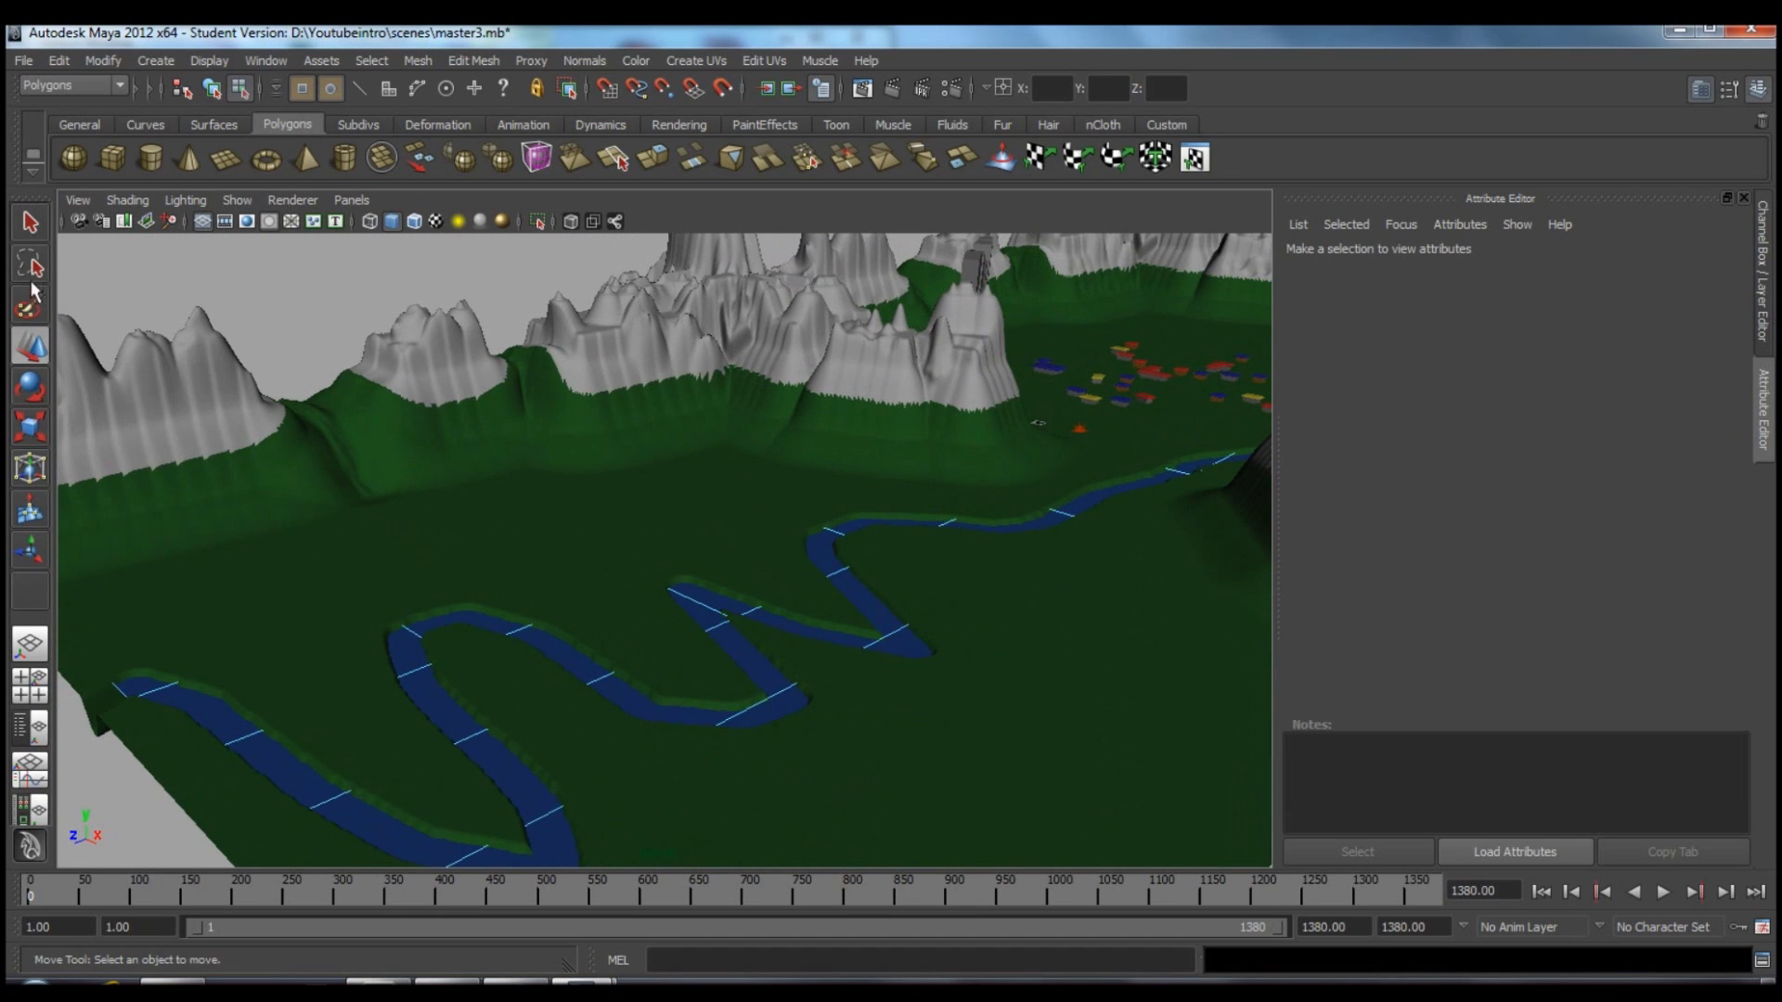
Select the blue water plane under the terrain in object mode and raise it above the ground.
click(30, 234)
click(37, 353)
alt+drag(875, 608, 832, 584)
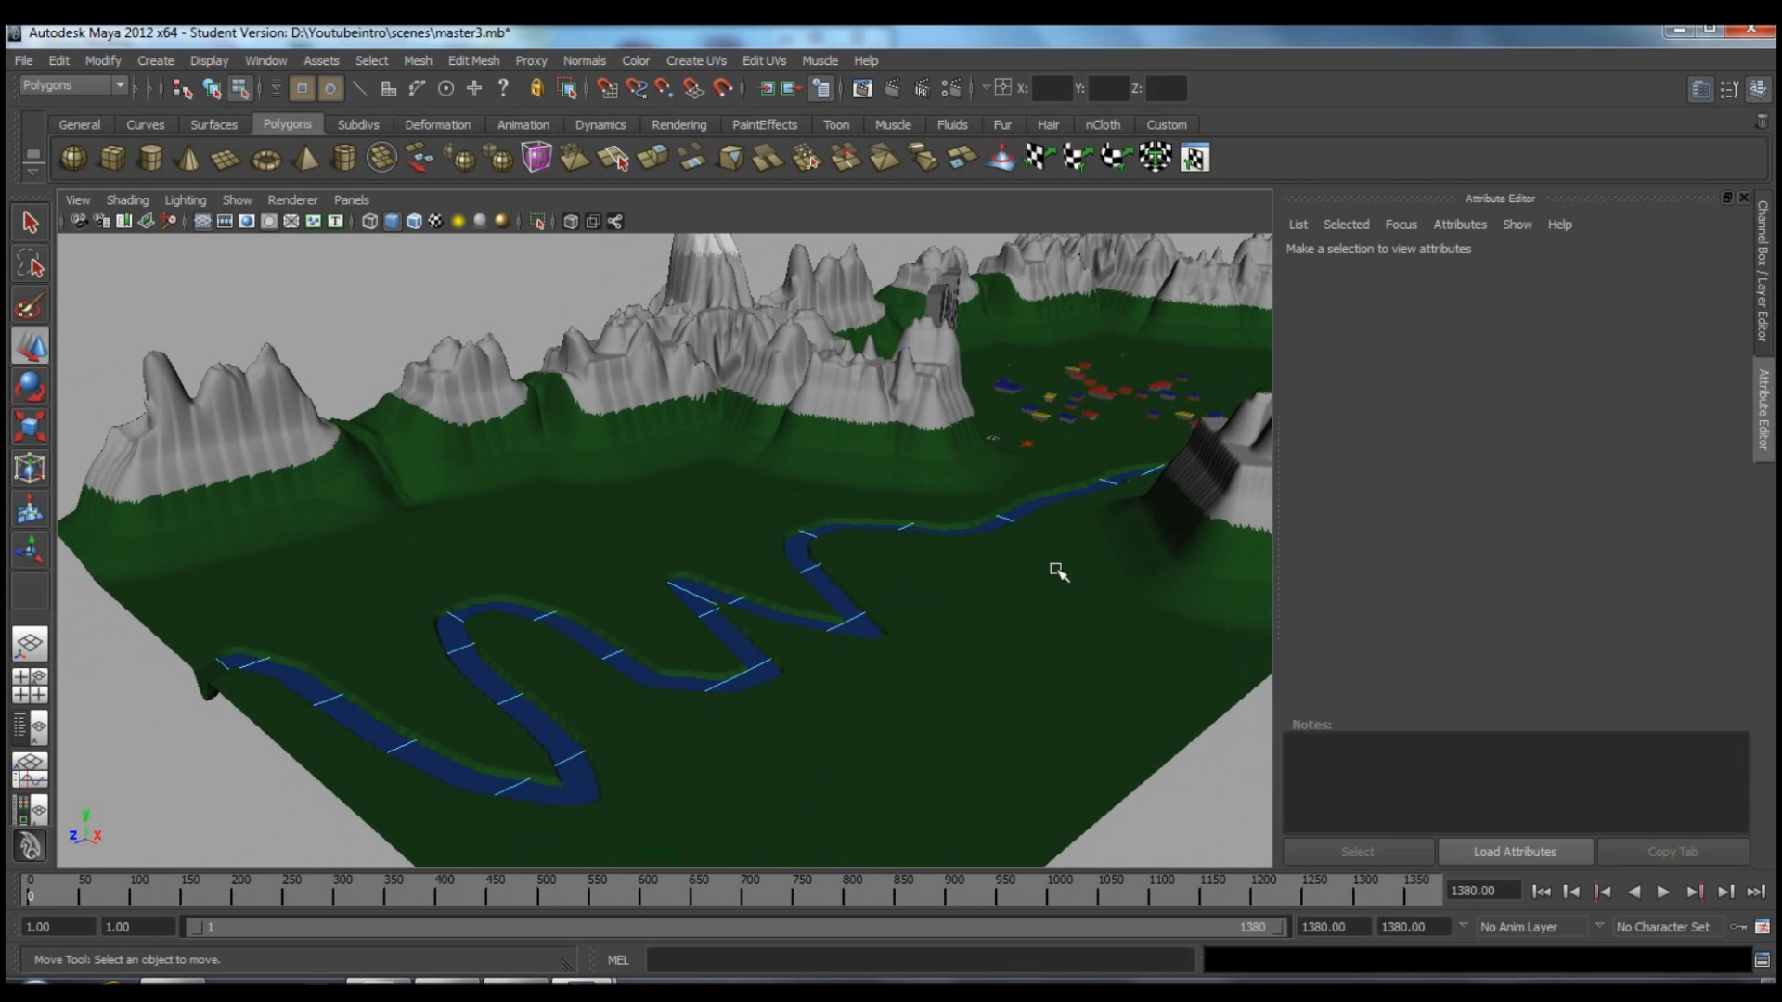
click(326, 730)
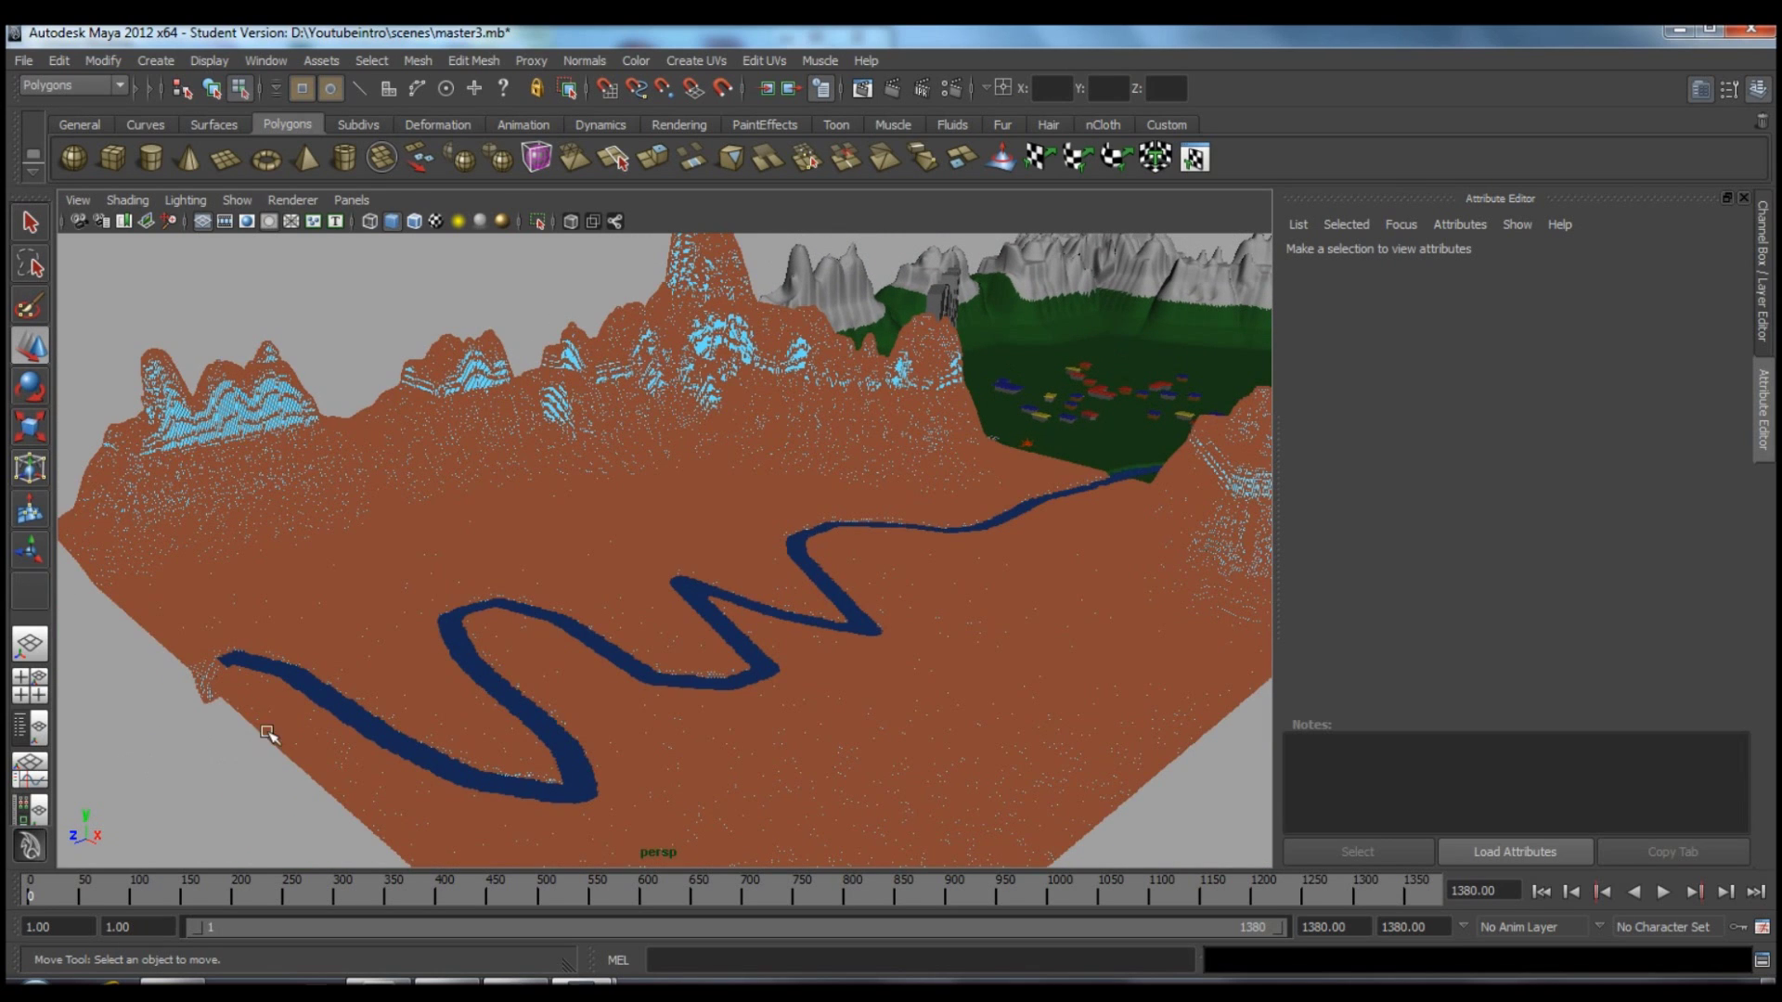
right_drag(296, 592, 351, 575)
click(326, 703)
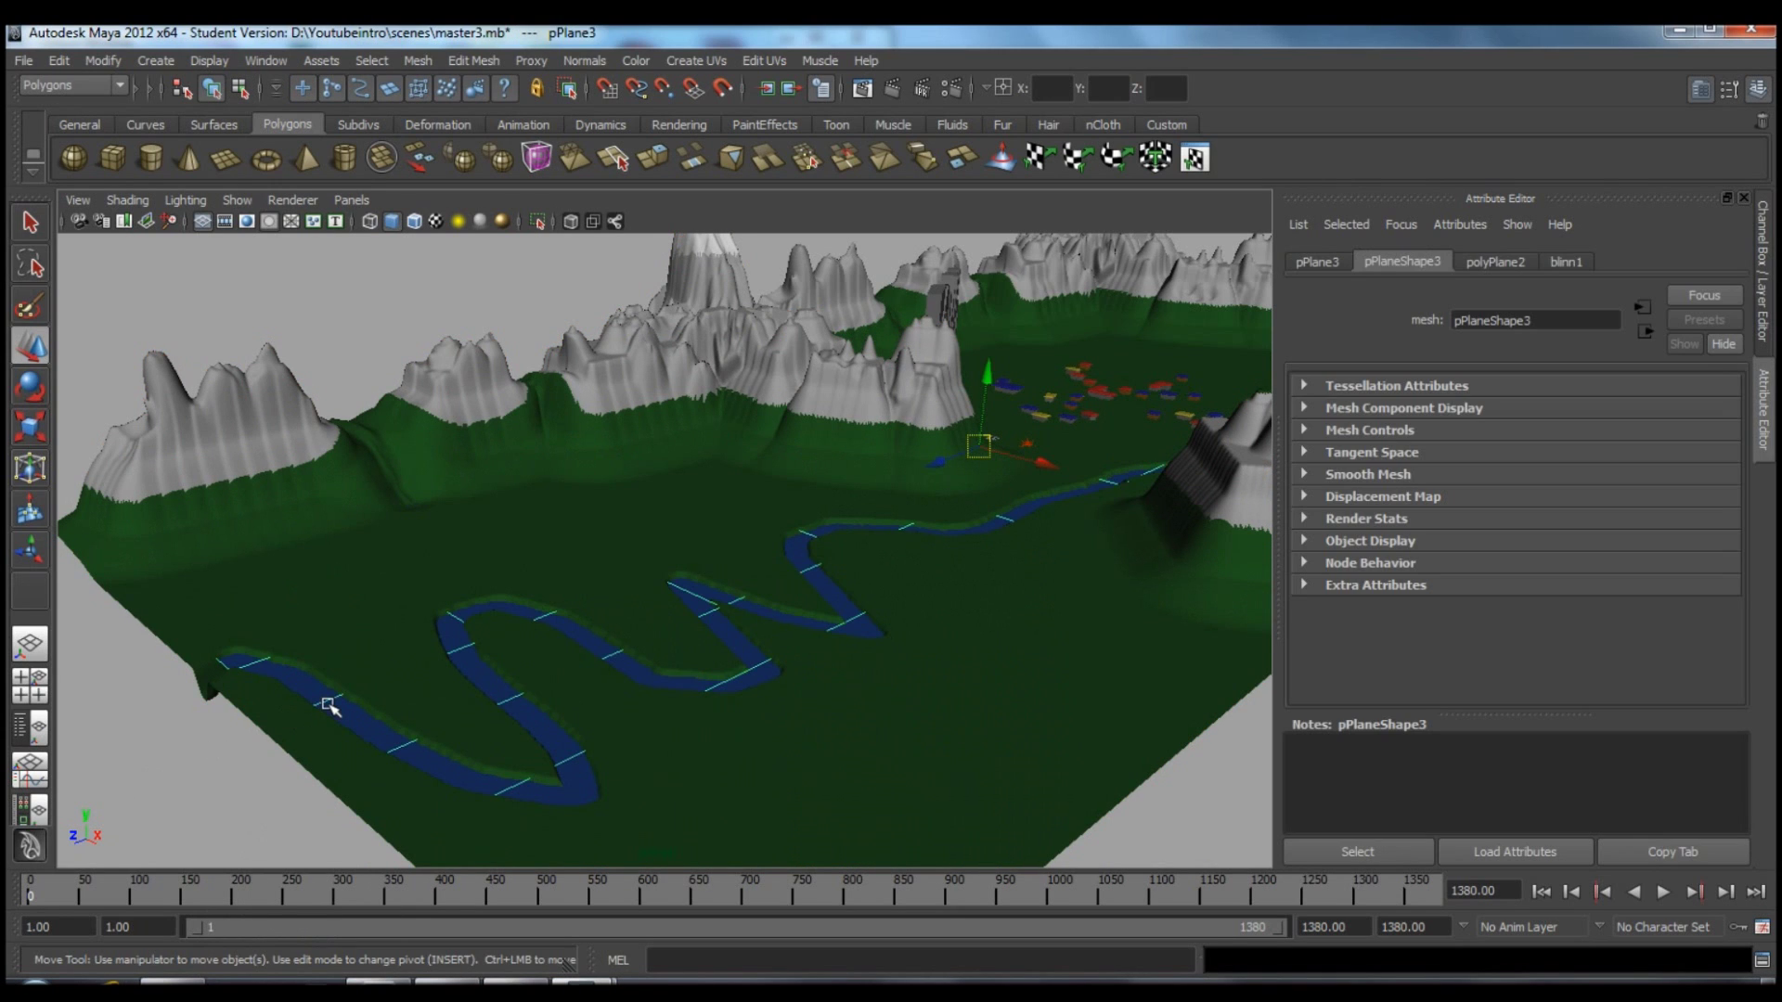
drag(988, 377, 994, 308)
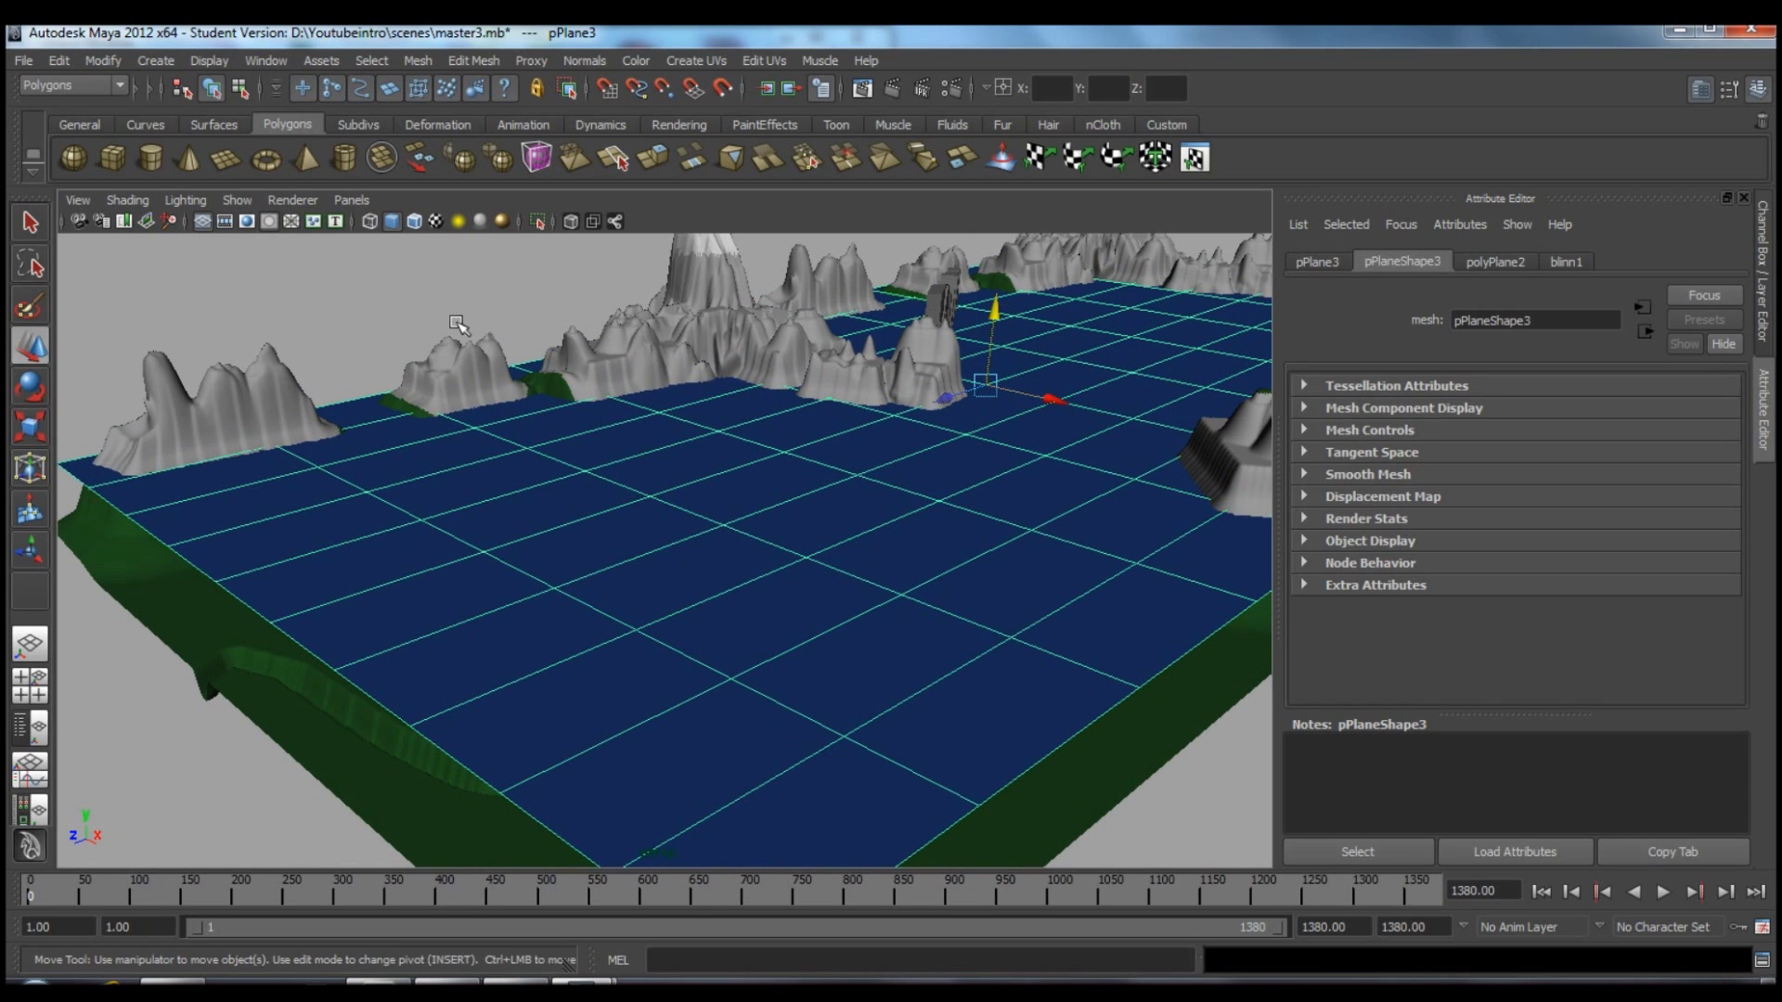
click(457, 323)
alt+middle_drag(799, 398, 684, 446)
key(ctrl+z)
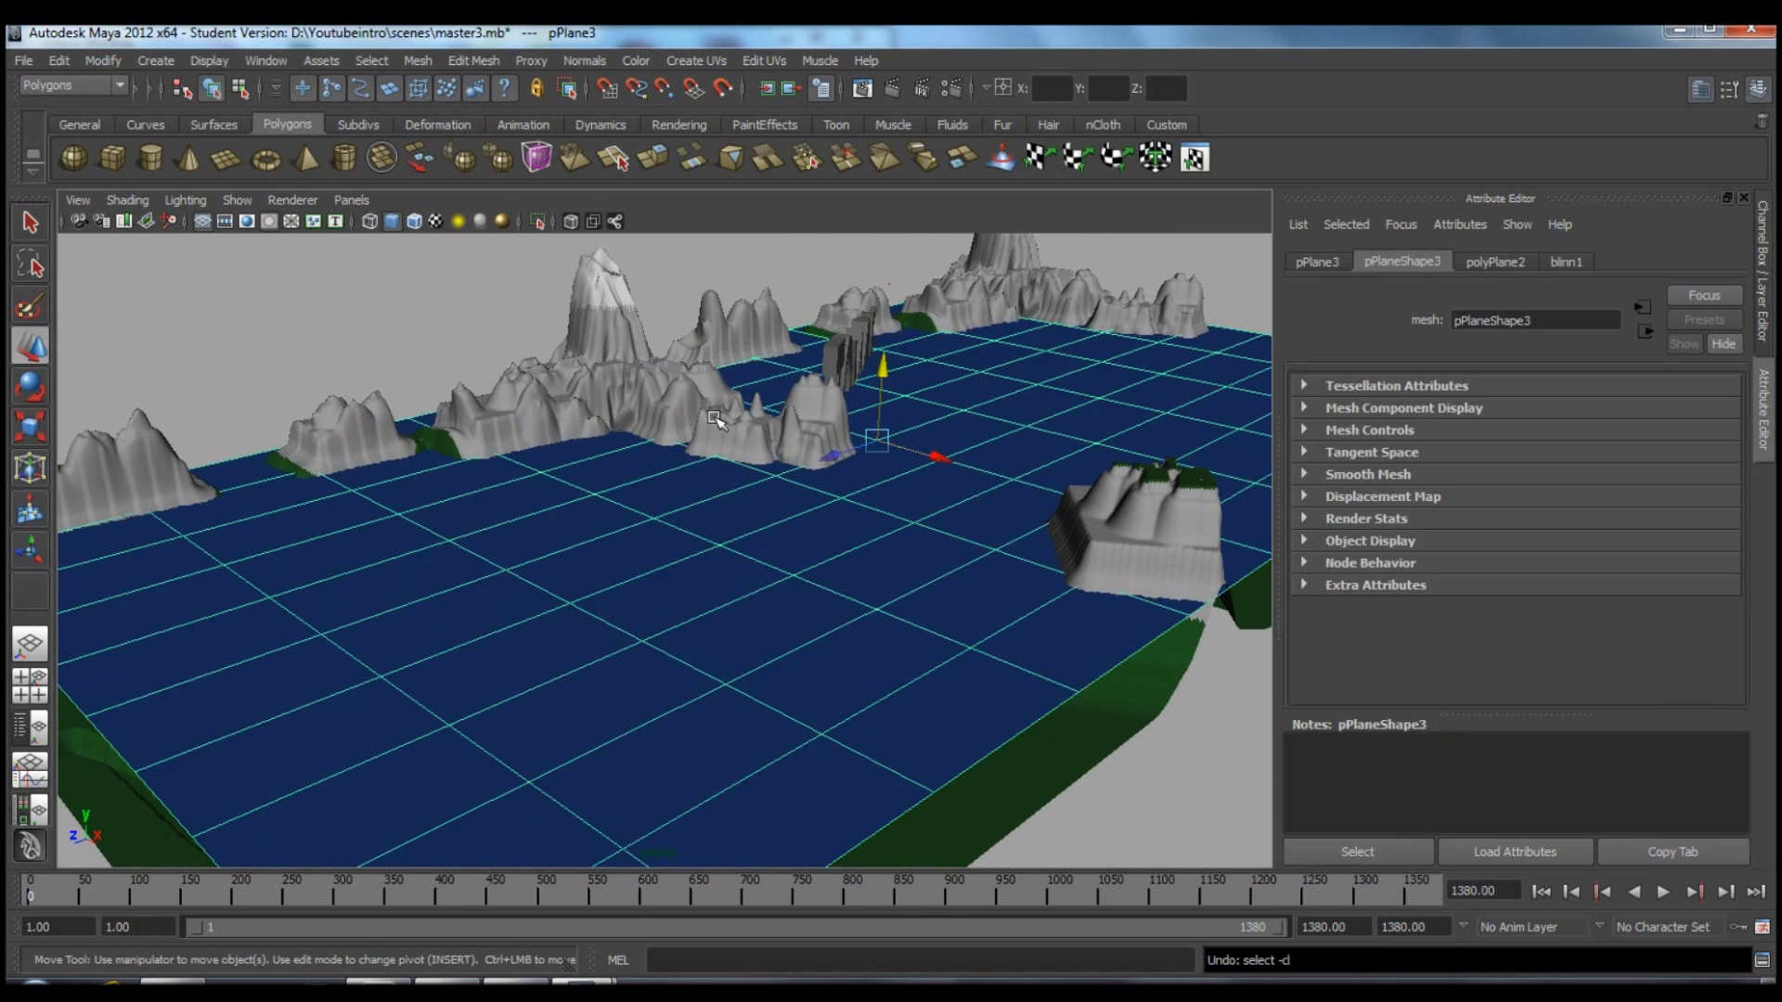
Lower the water plane beneath the ground so water fills only the river channel, and view it beside the village.
drag(880, 370, 891, 491)
alt+drag(673, 470, 825, 372)
alt+drag(567, 472, 612, 459)
drag(754, 434, 756, 432)
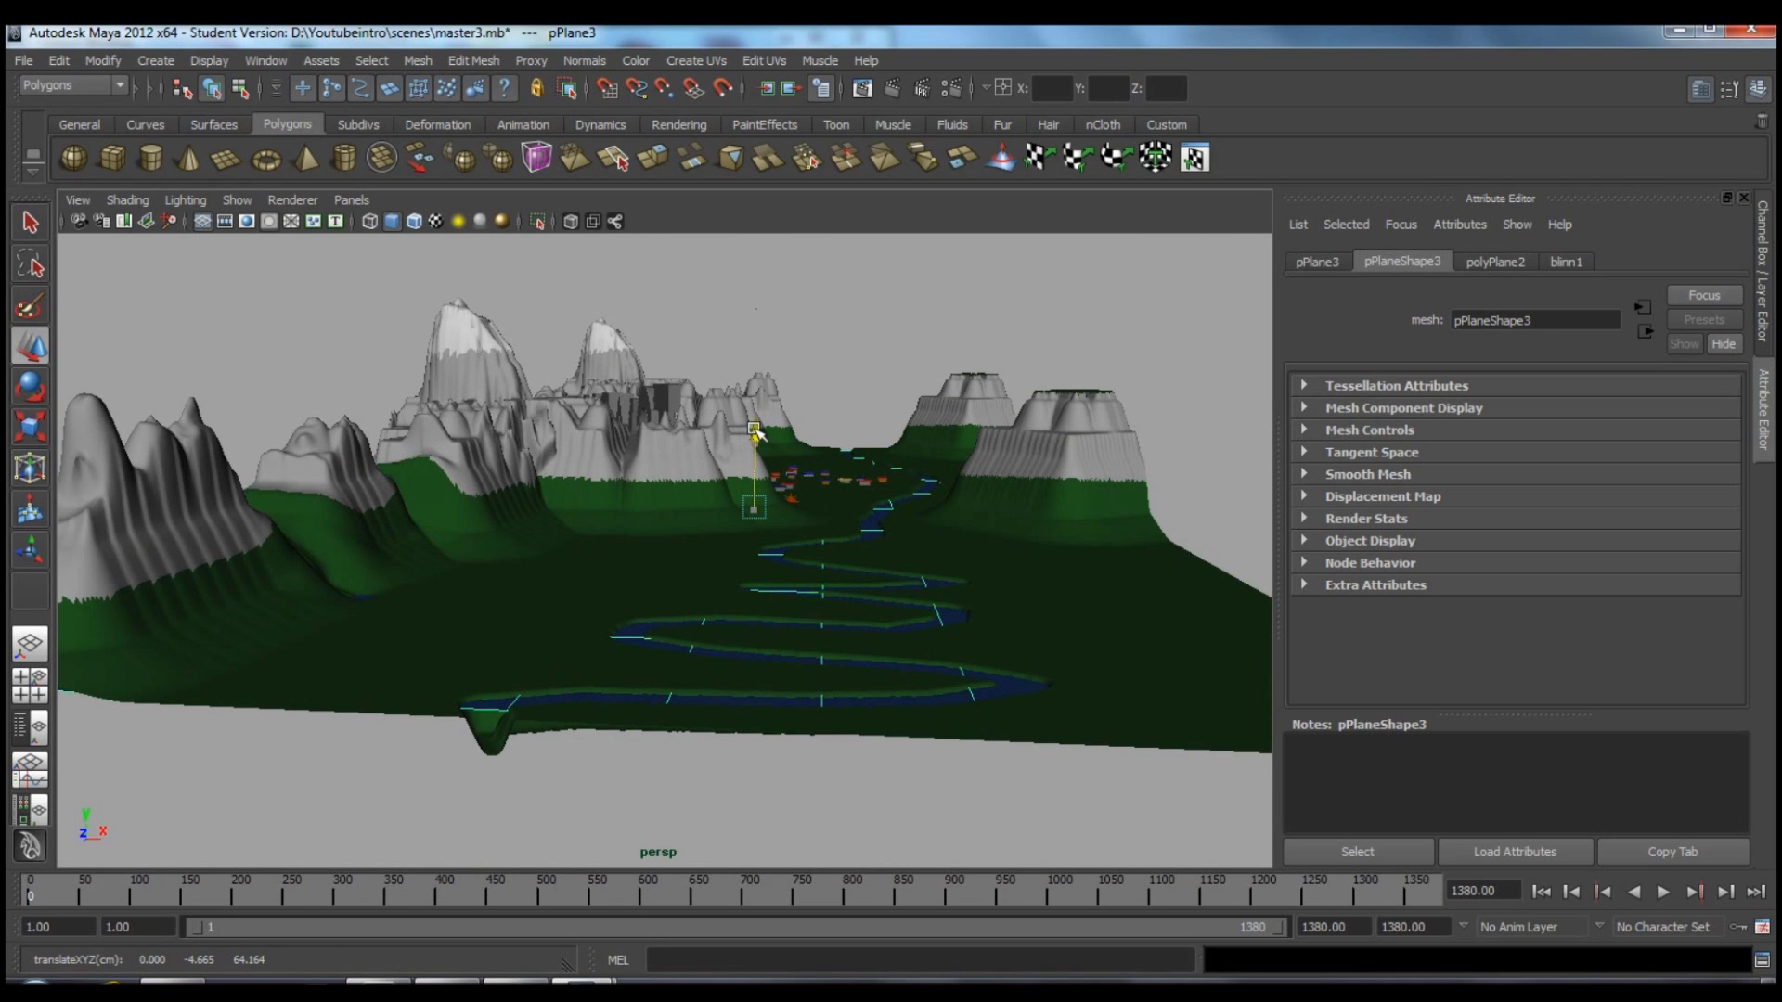
alt+right_drag(755, 434, 583, 626)
alt+drag(583, 627, 1042, 775)
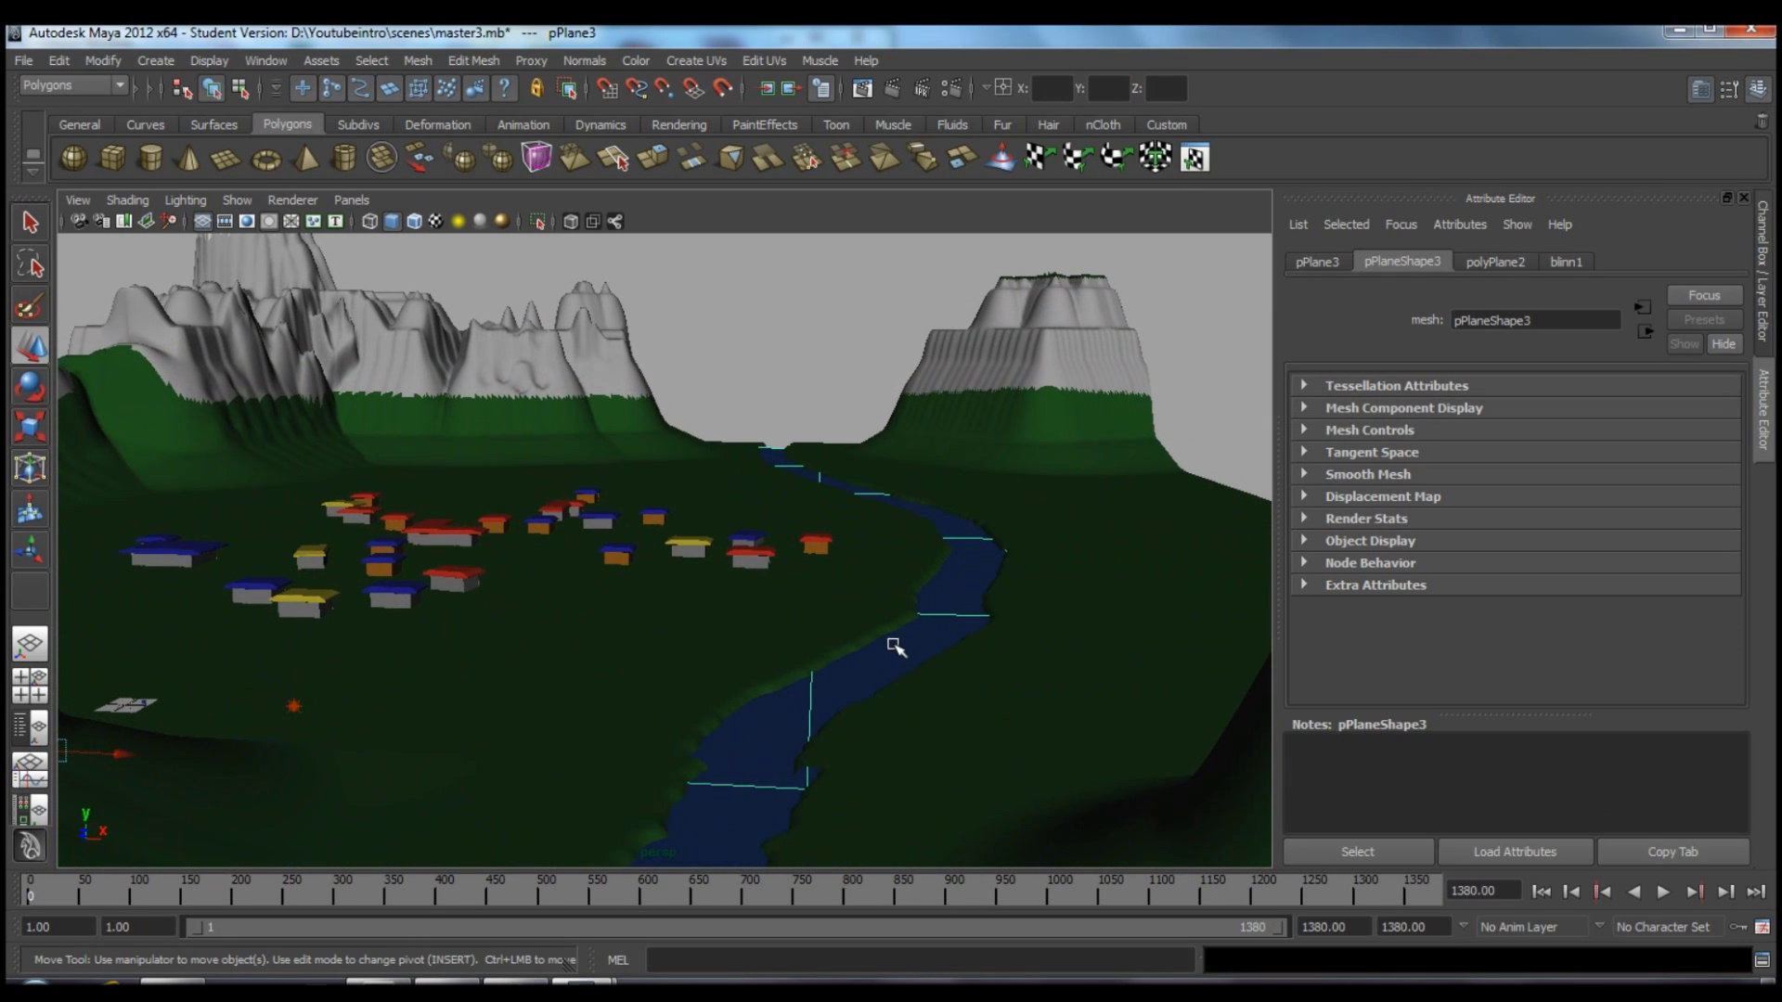
Show the blinn1 material attributes of the blue water plane and view the river beside the village.
right_drag(895, 647, 893, 624)
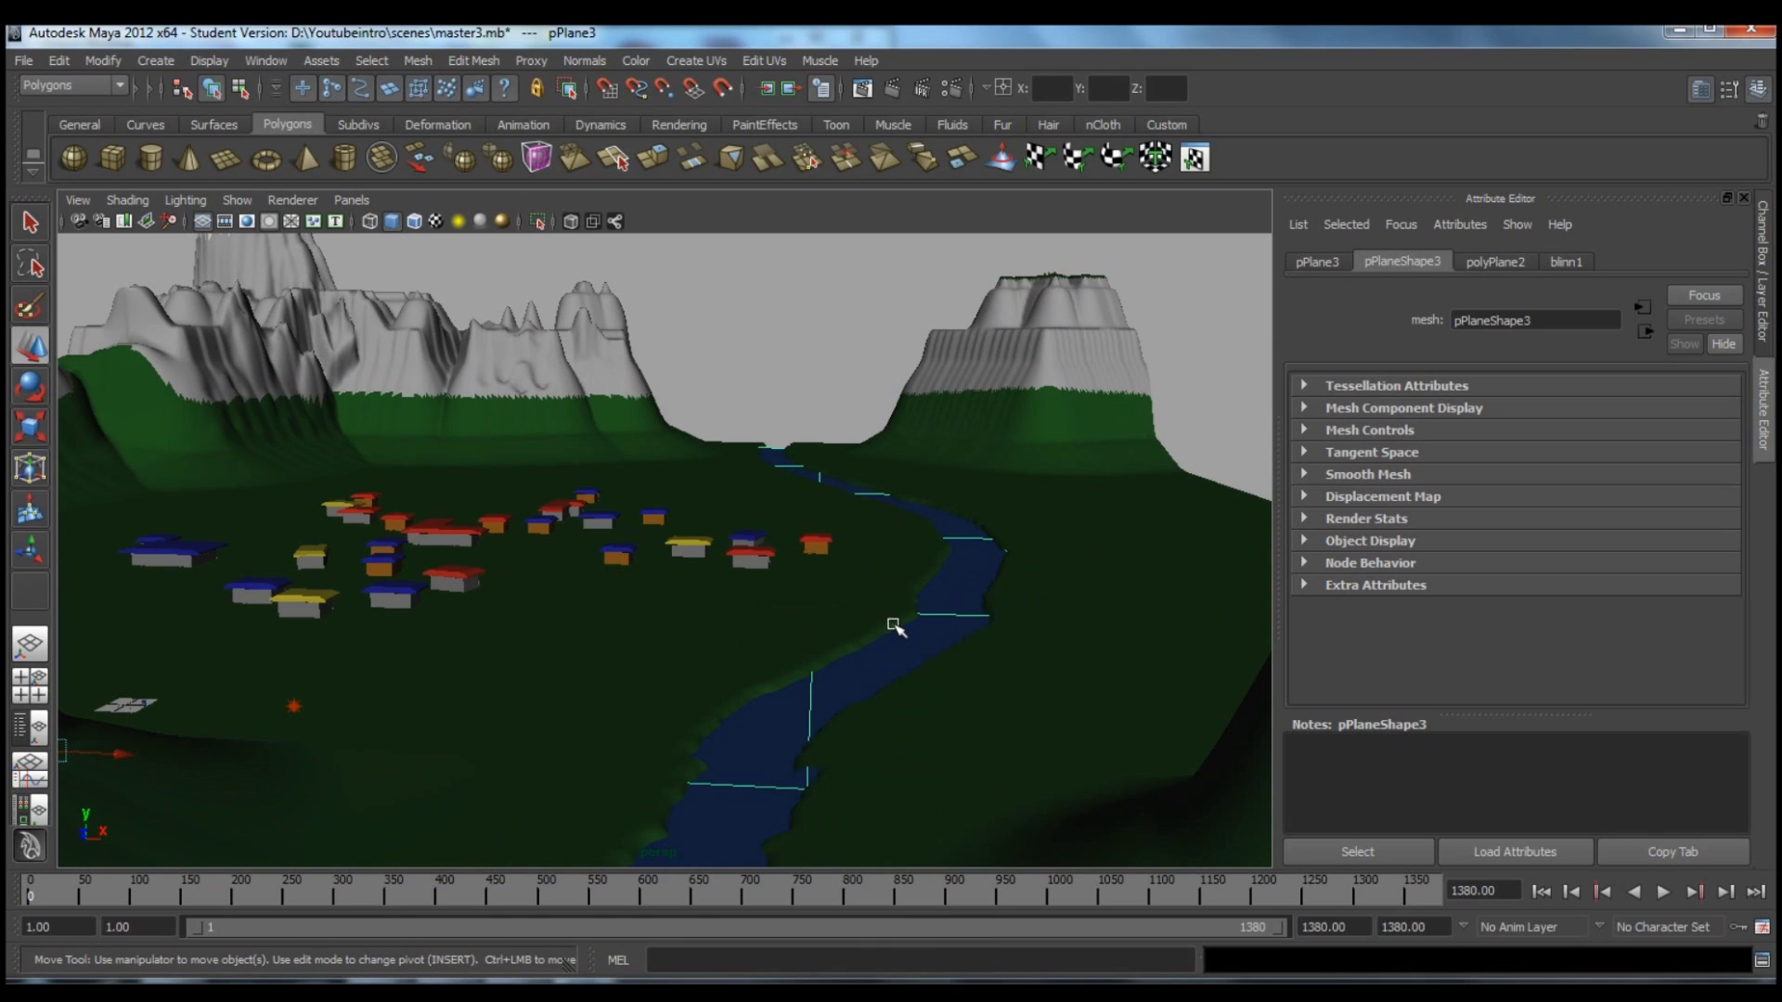
click(1562, 263)
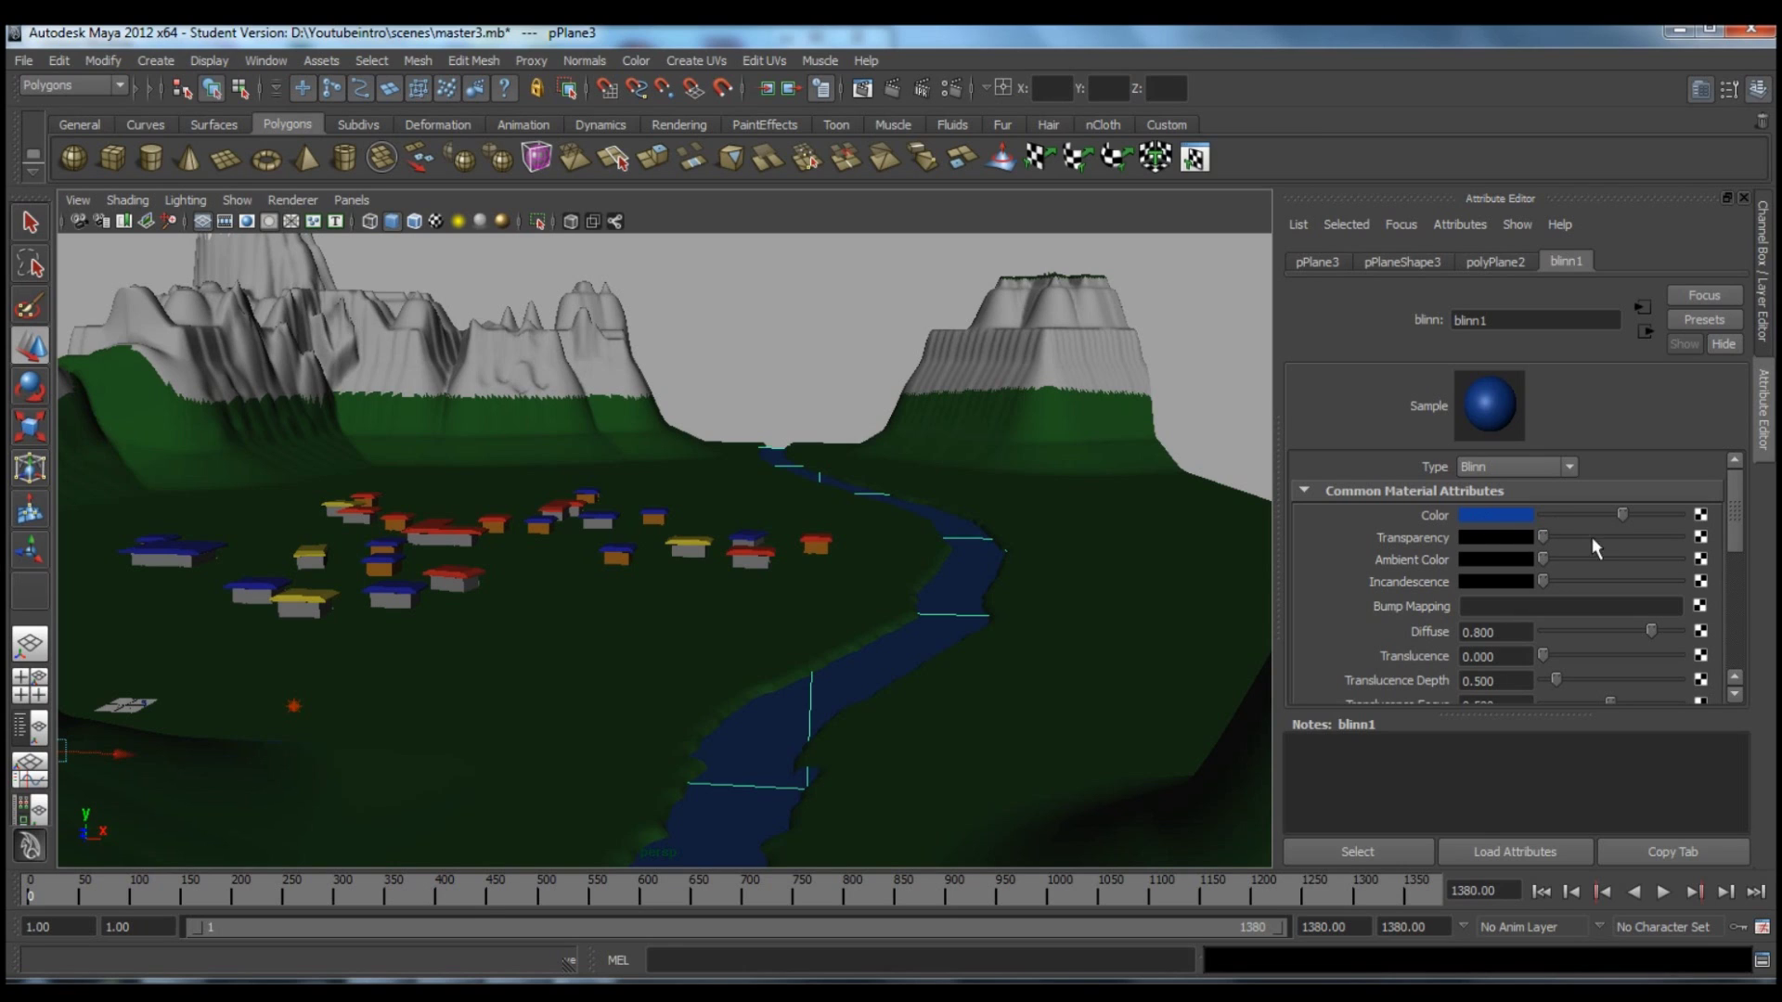
mouse_move(1728, 527)
mouse_down()
mouse_move(1743, 620)
mouse_move(1735, 500)
mouse_up()
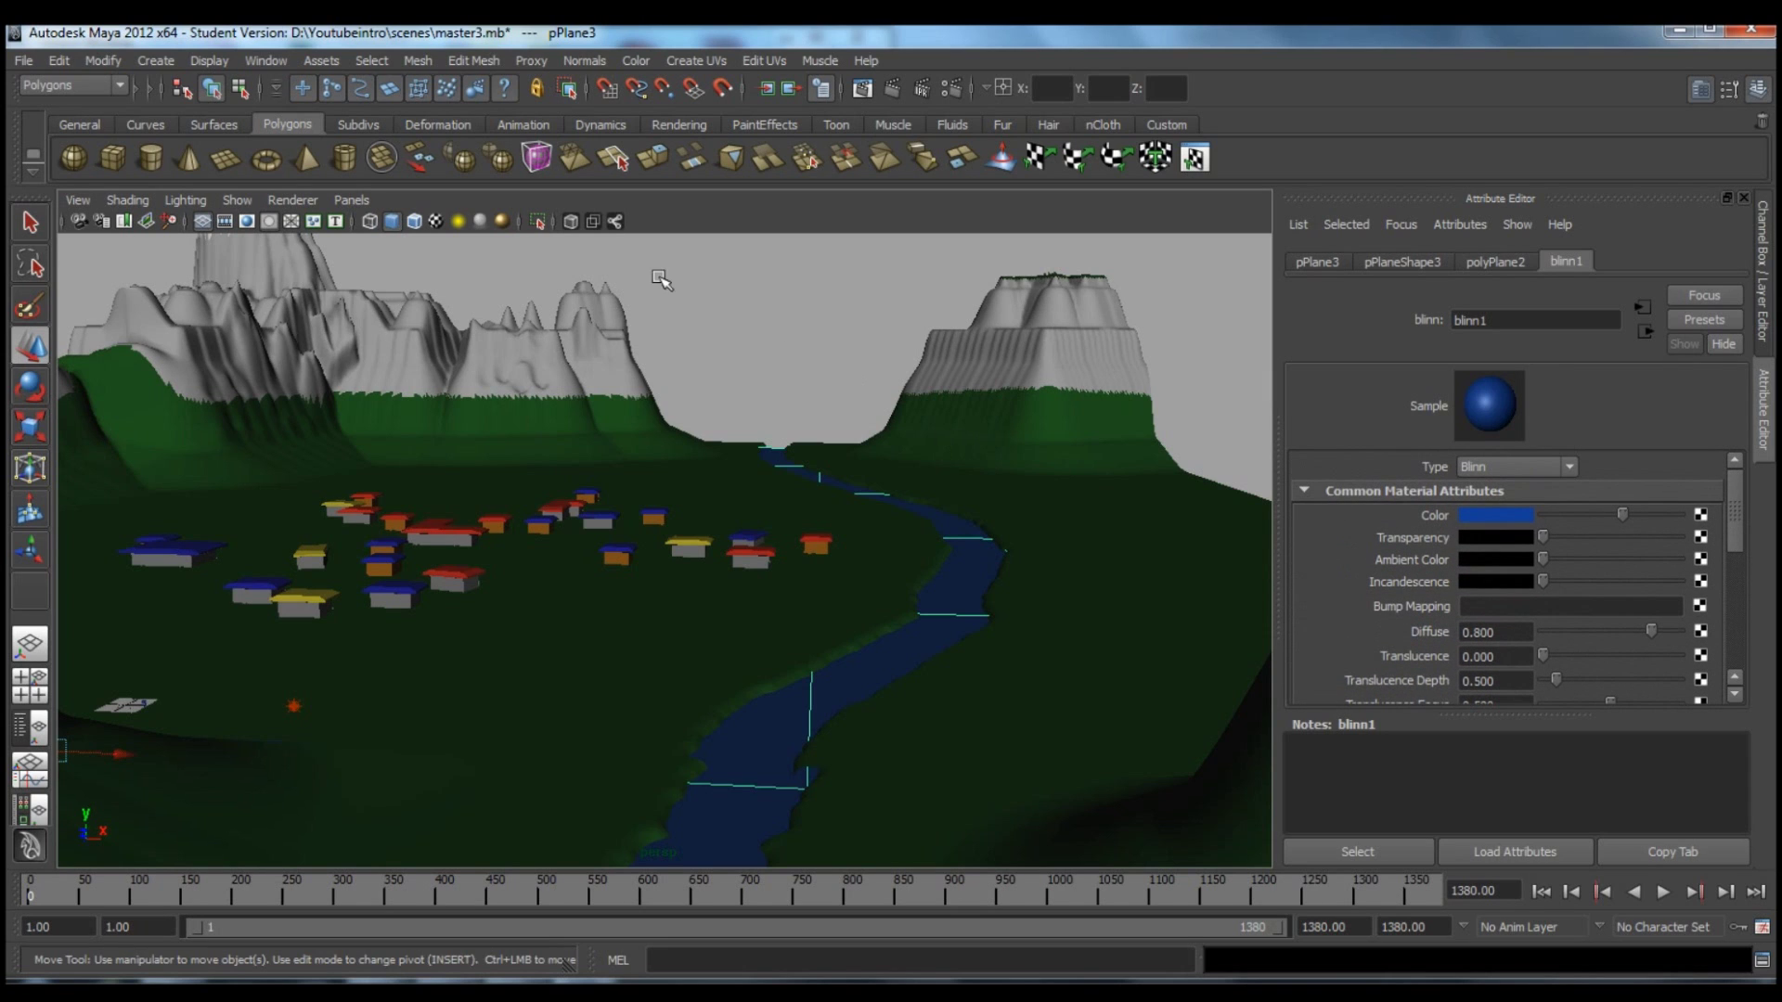
drag(497, 439, 633, 443)
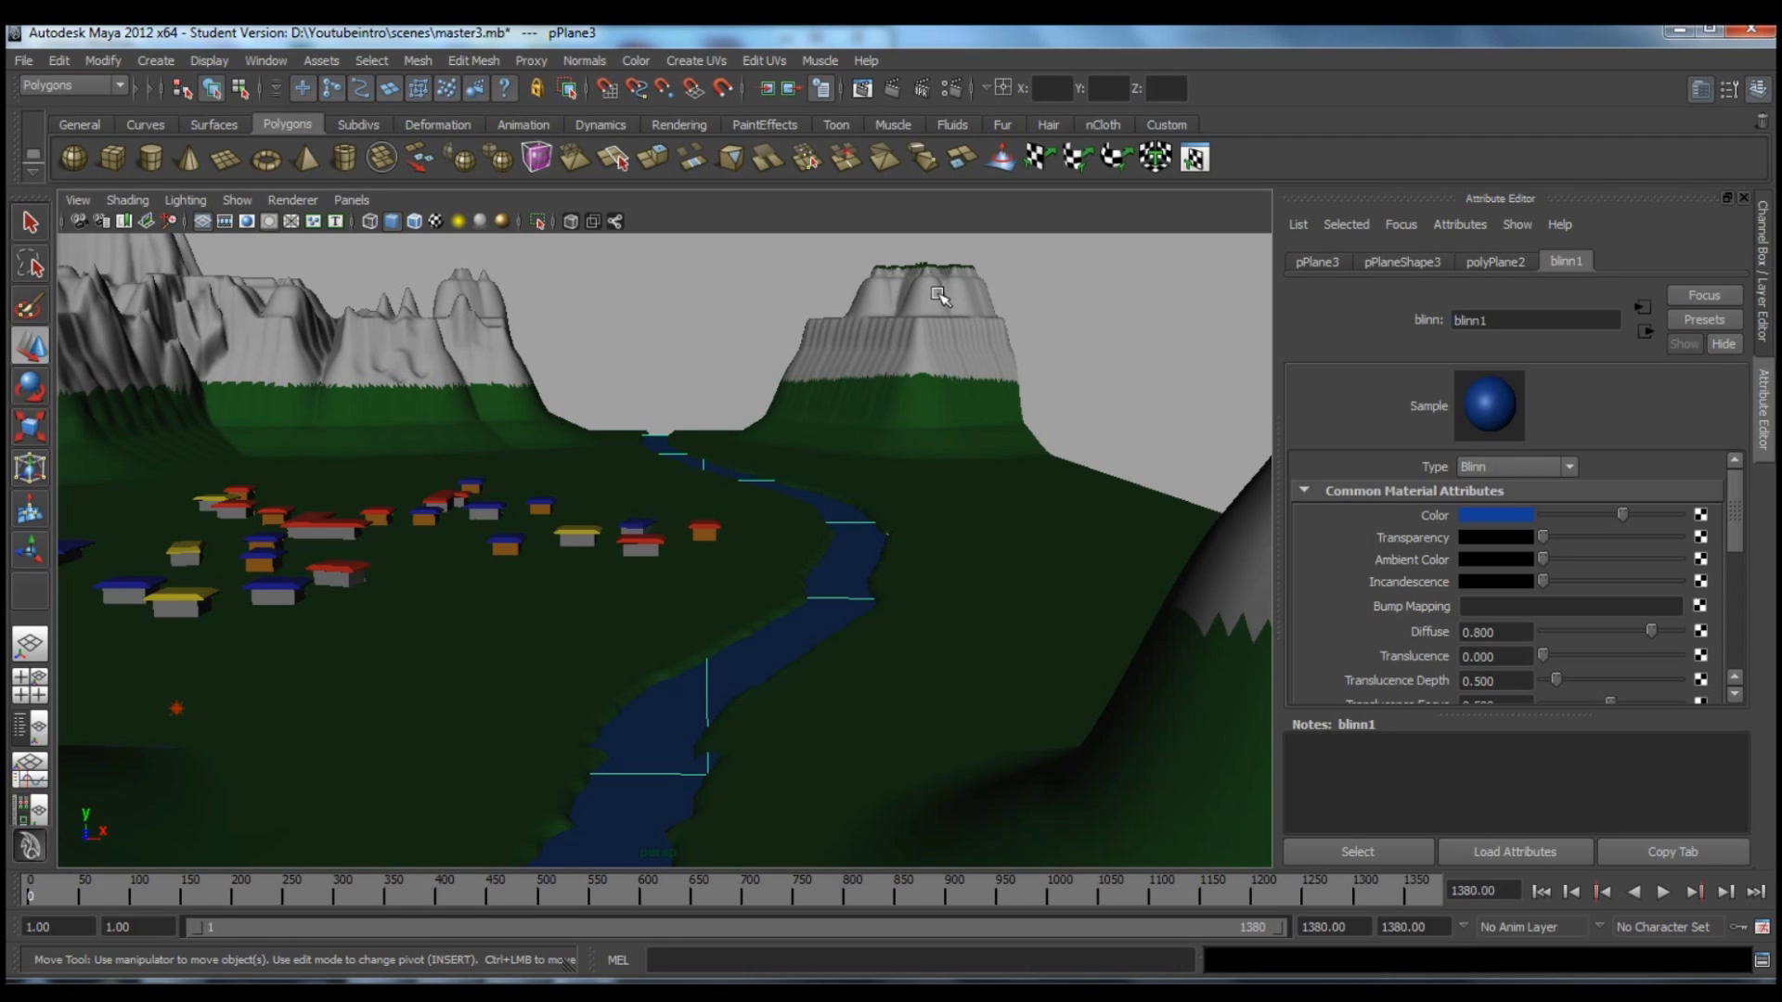
Select a blue-roofed village house, frame it and examine its shape among the neighbouring houses.
click(512, 549)
alt+drag(726, 450, 847, 495)
key(f)
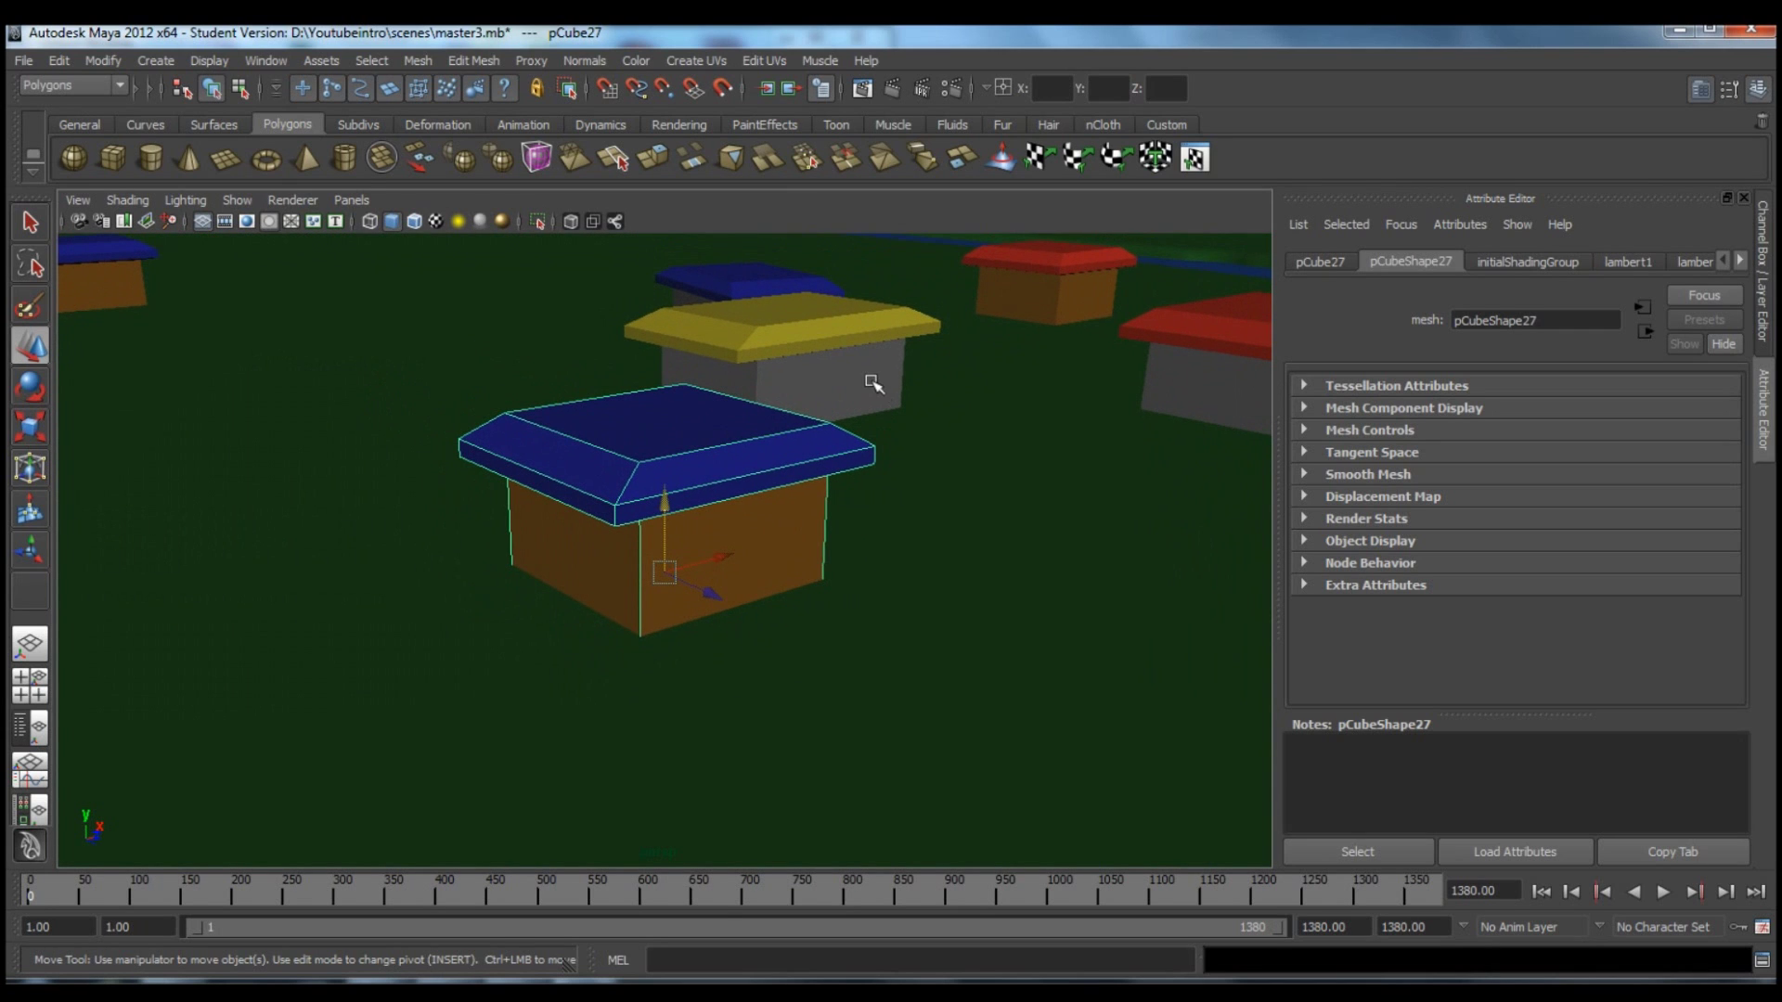
click(873, 384)
click(730, 561)
alt+drag(839, 501, 608, 399)
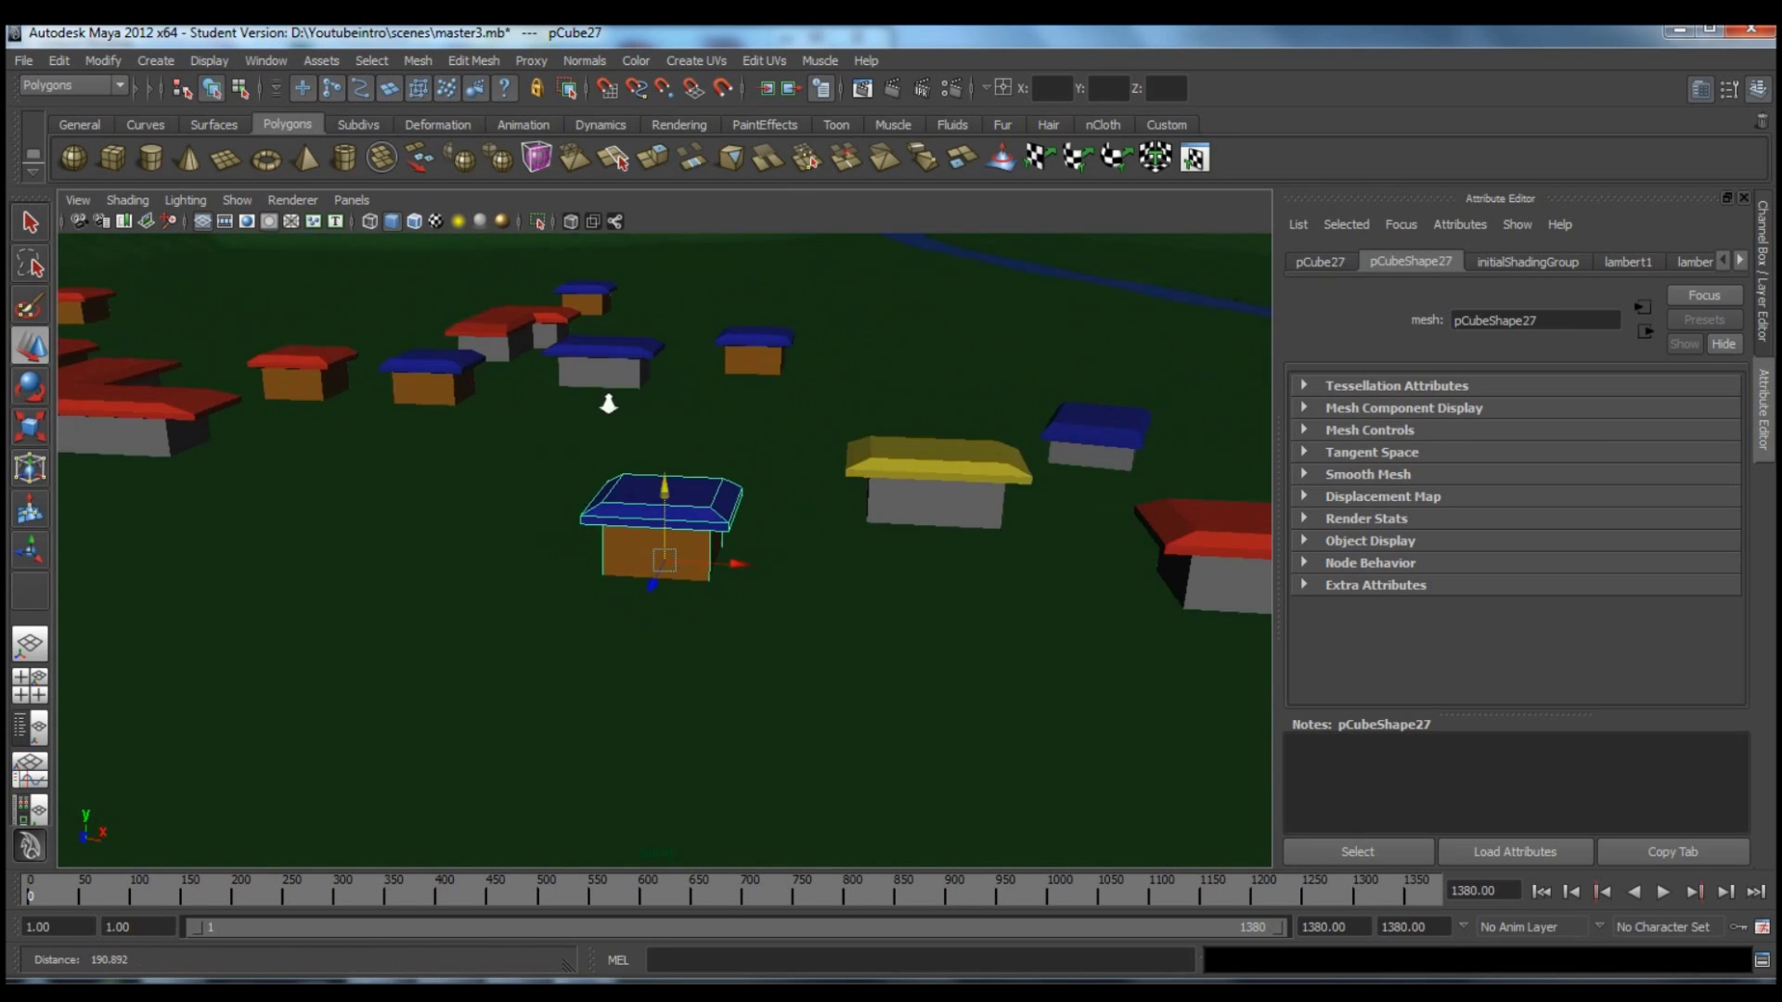
Create a polygon cube and move it onto the open ground beside the village houses.
click(113, 159)
key(f)
alt+right_drag(469, 457, 408, 338)
mouse_move(537, 358)
alt+right_down()
mouse_move(445, 350)
mouse_move(524, 358)
alt+right_up()
alt+drag(724, 409, 631, 441)
drag(618, 577, 1094, 290)
alt+right_drag(1094, 290, 1058, 343)
alt+middle_drag(1058, 343, 763, 694)
drag(835, 593, 1048, 502)
drag(1143, 434, 1145, 426)
key(f)
alt+right_drag(1213, 588, 213, 362)
alt+right_drag(863, 427, 67, 420)
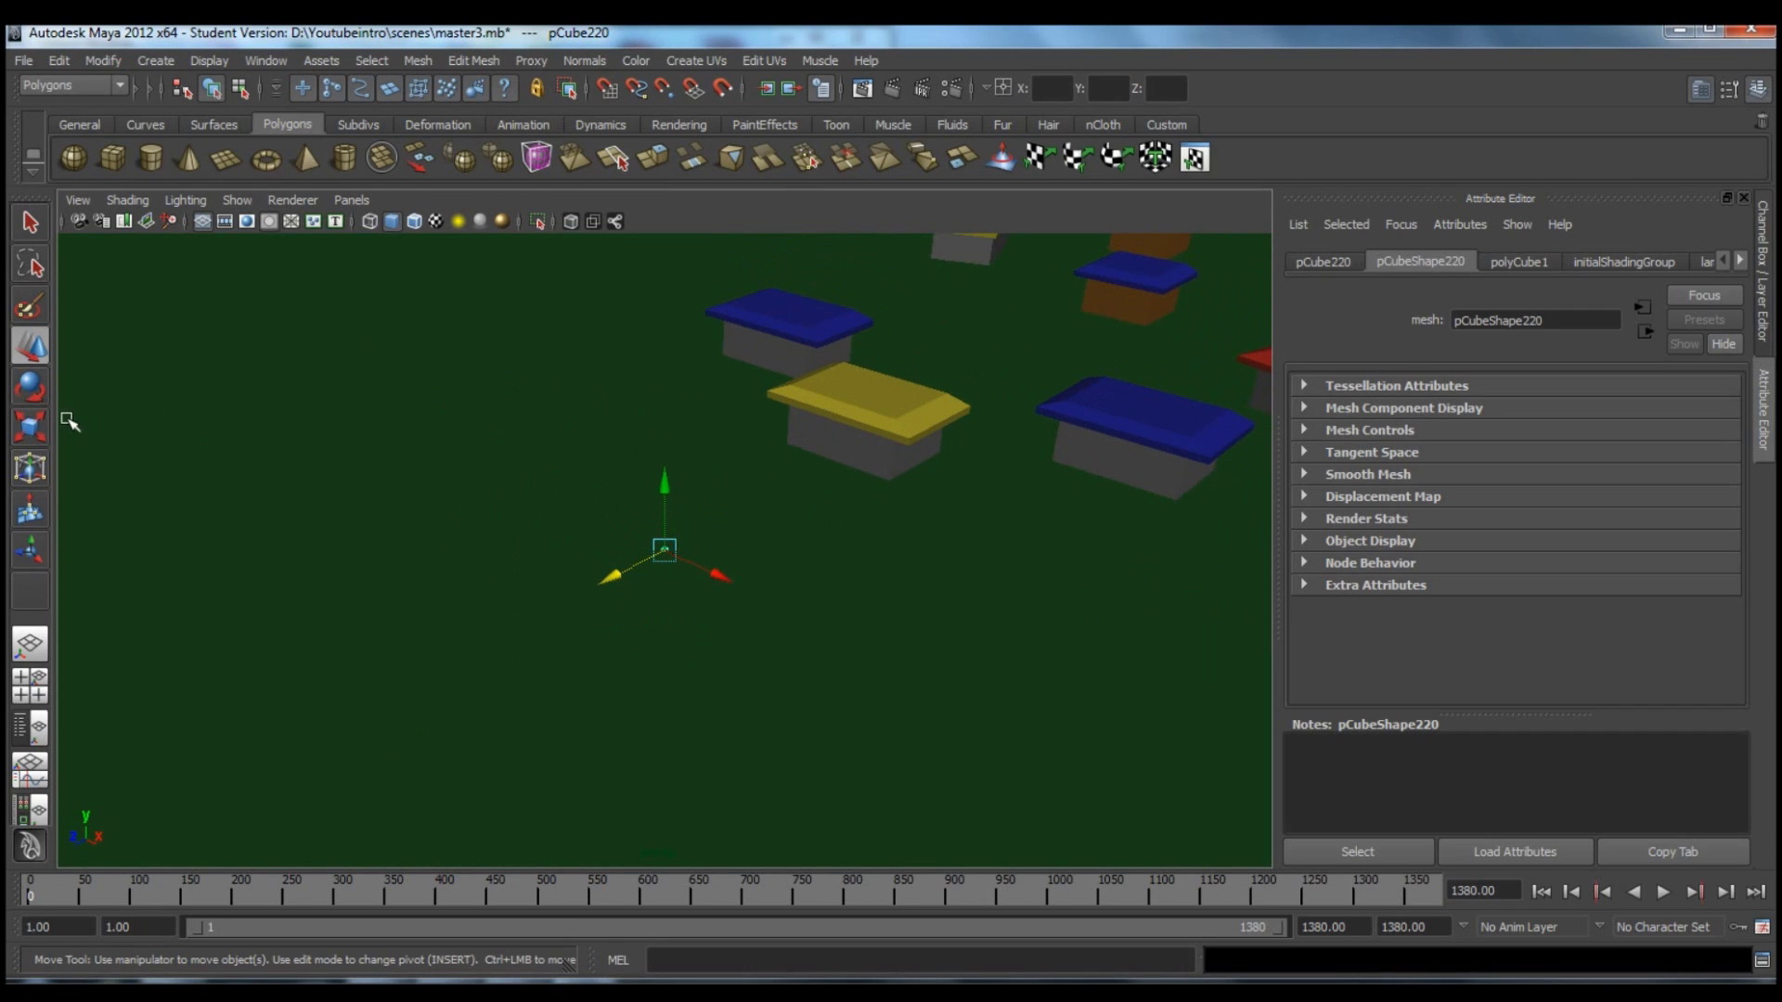
Scale the new cube up uniformly to about the size of the neighbouring houses.
click(28, 442)
drag(663, 555, 811, 545)
click(37, 343)
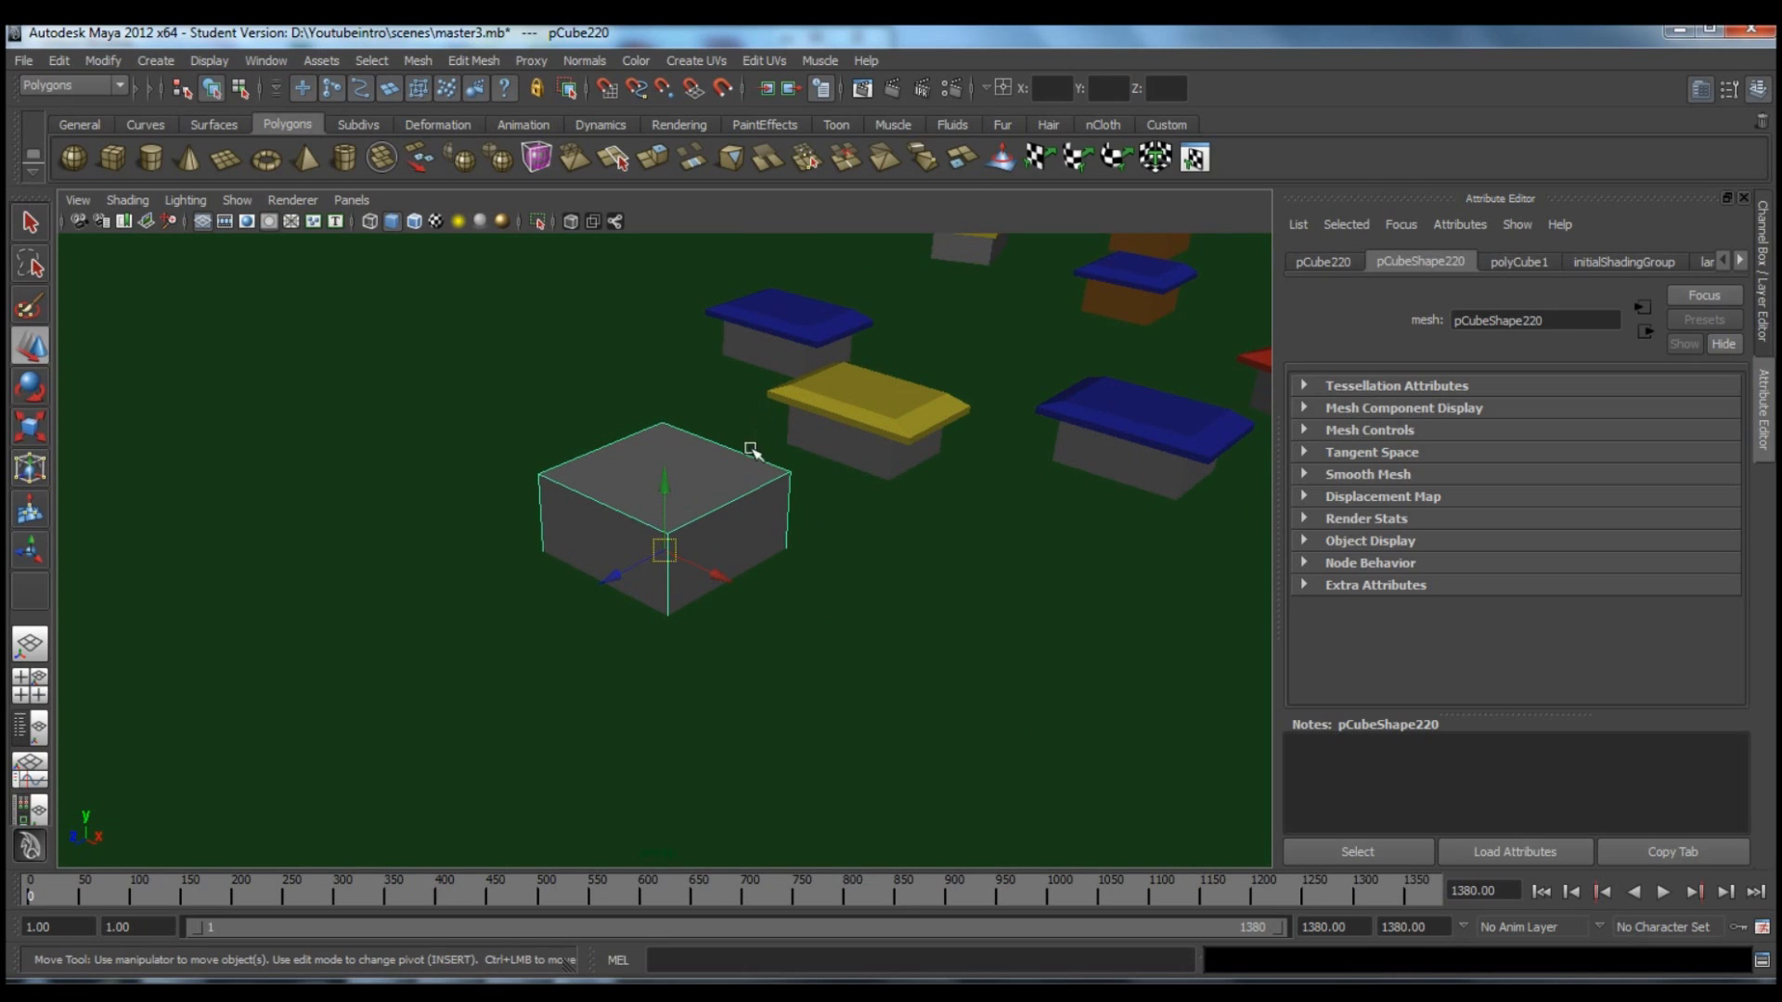
Select the cube's top face in face mode and turn off Soft Select for the Move Tool.
right_drag(728, 489, 812, 509)
click(719, 469)
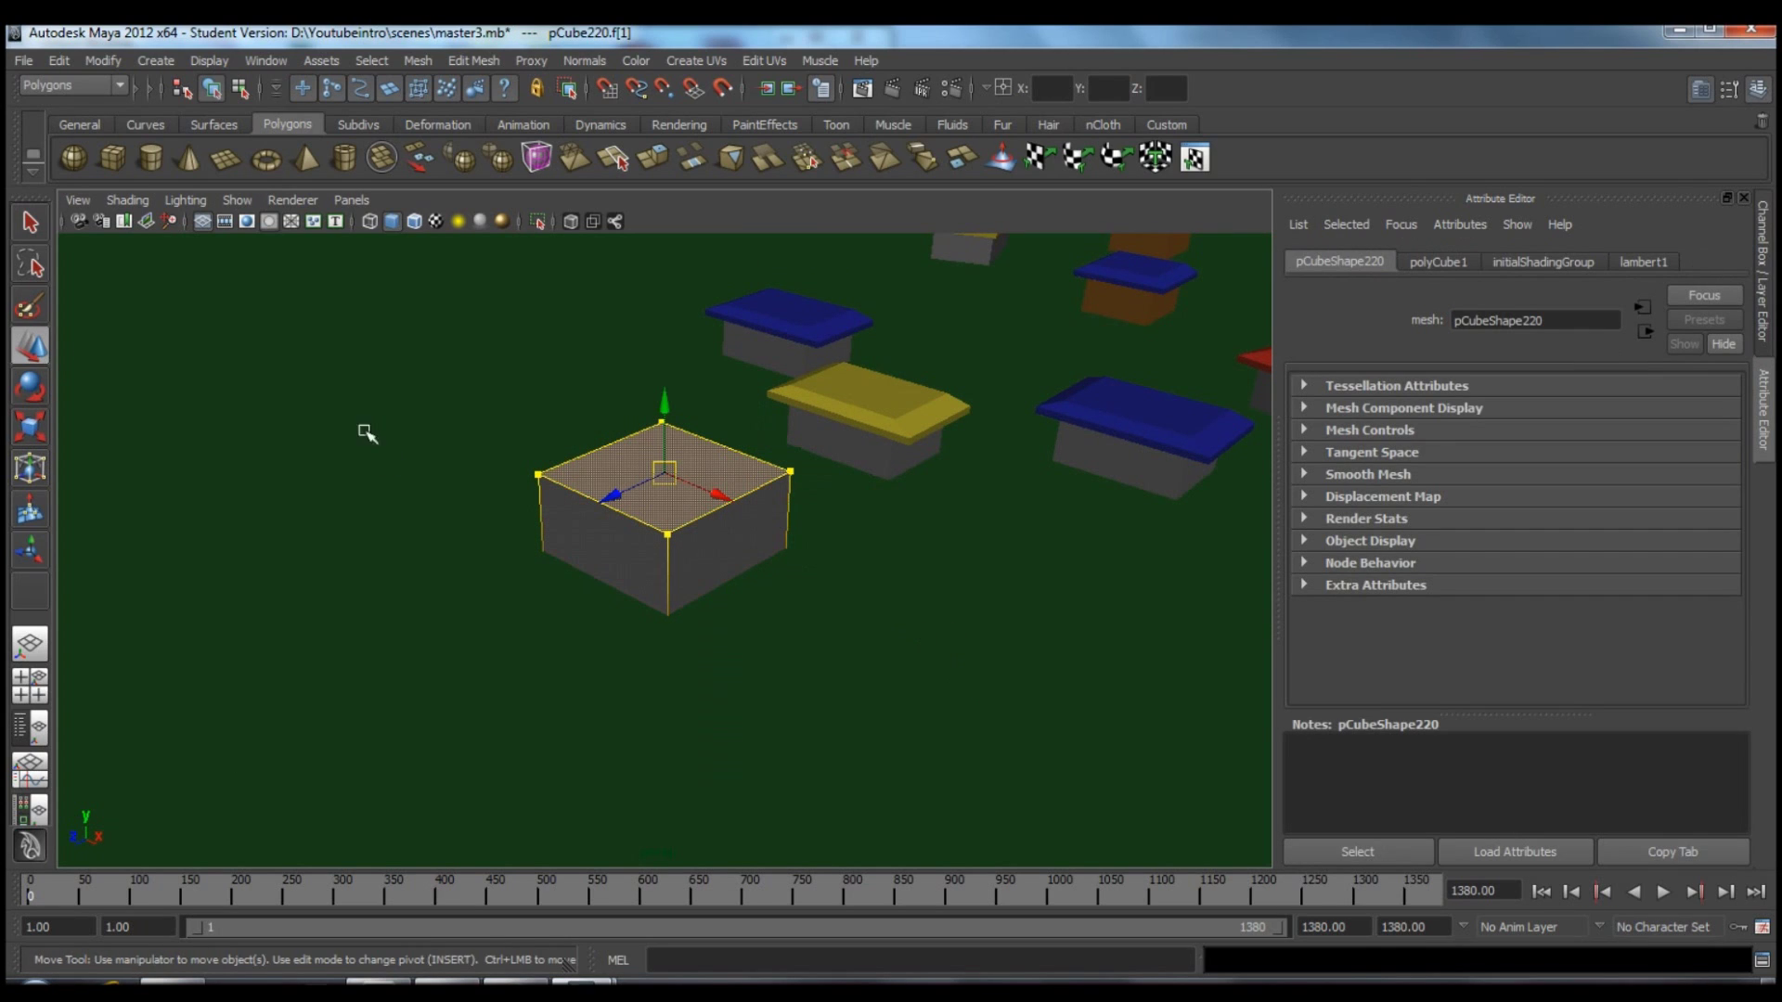
double_click(35, 358)
drag(339, 470, 343, 664)
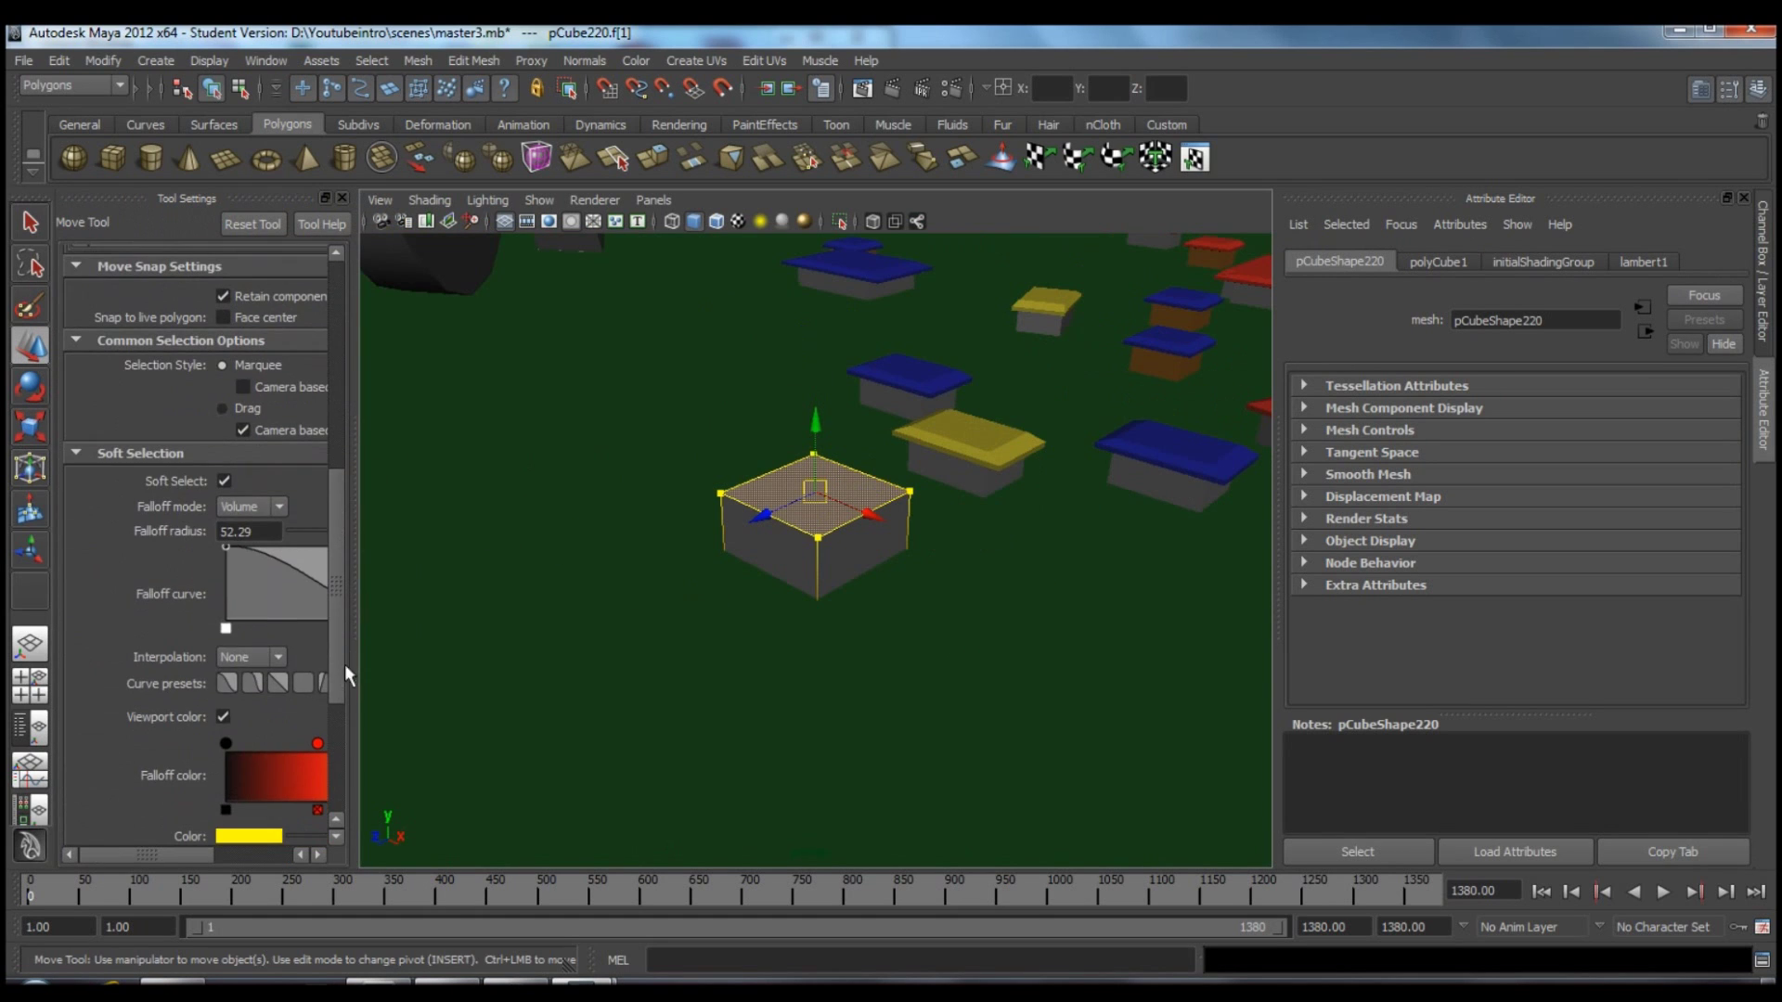
click(225, 482)
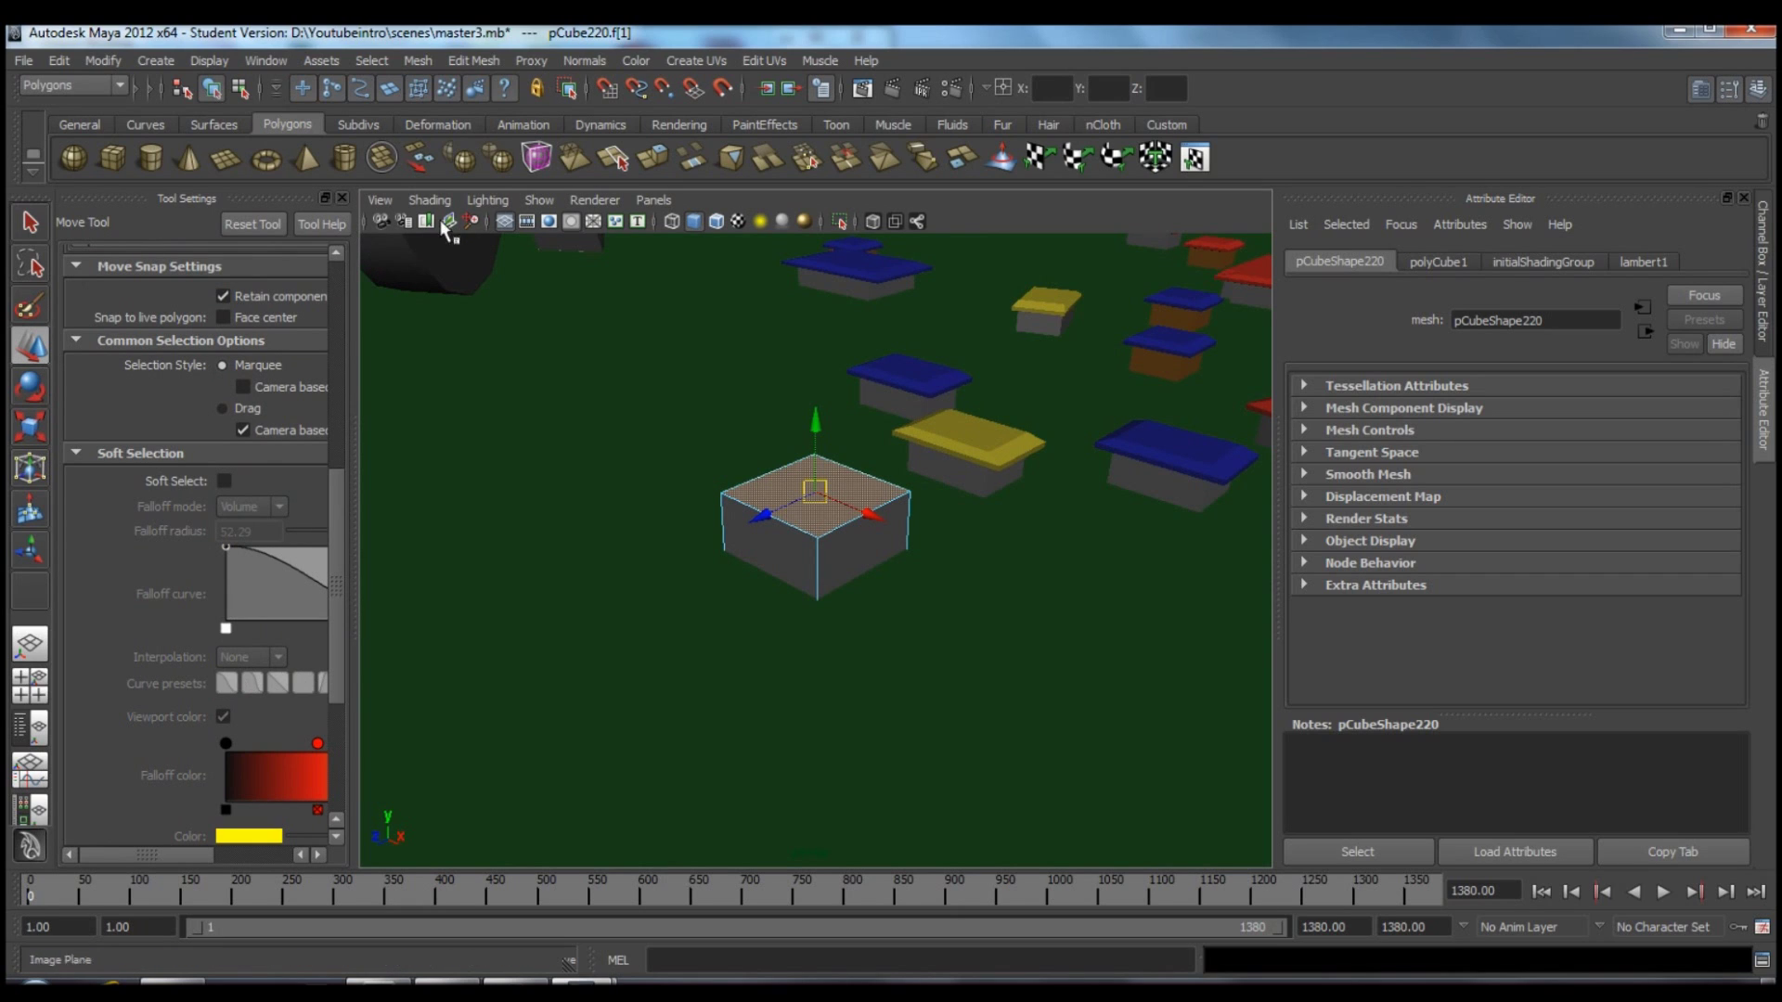
click(343, 197)
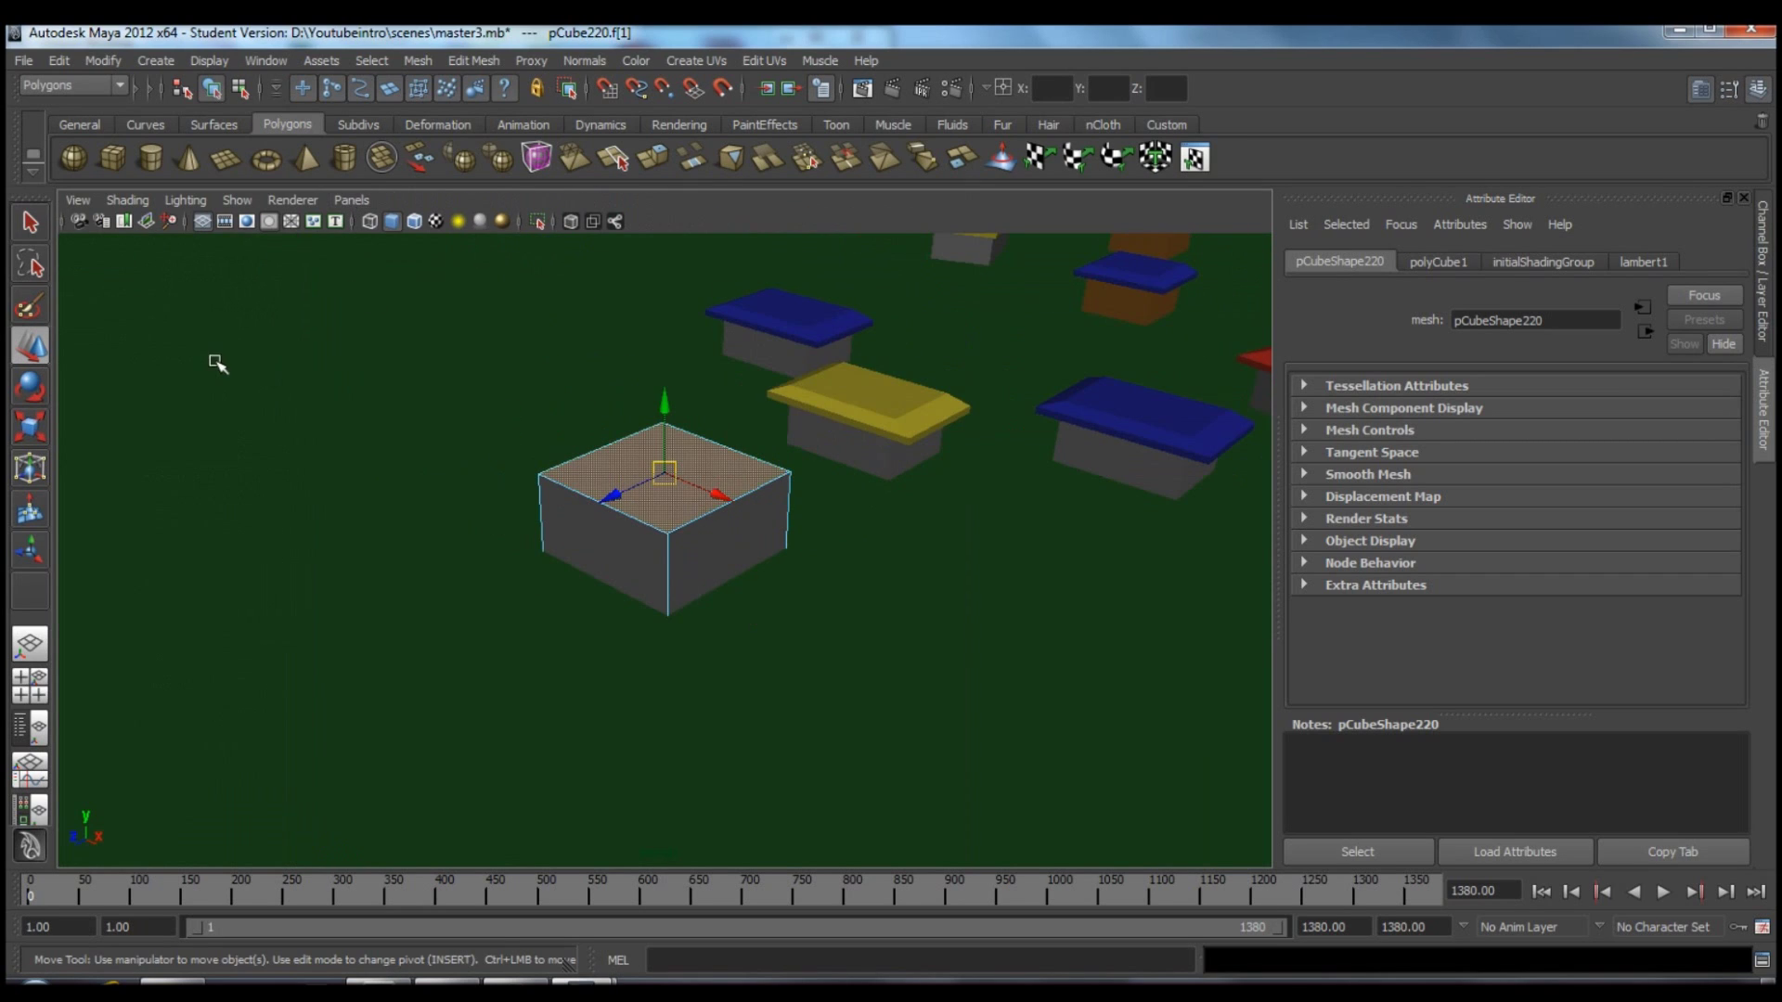
Extrude the cube's top face and raise it to a height of about 27.8 cm.
click(649, 159)
key(w)
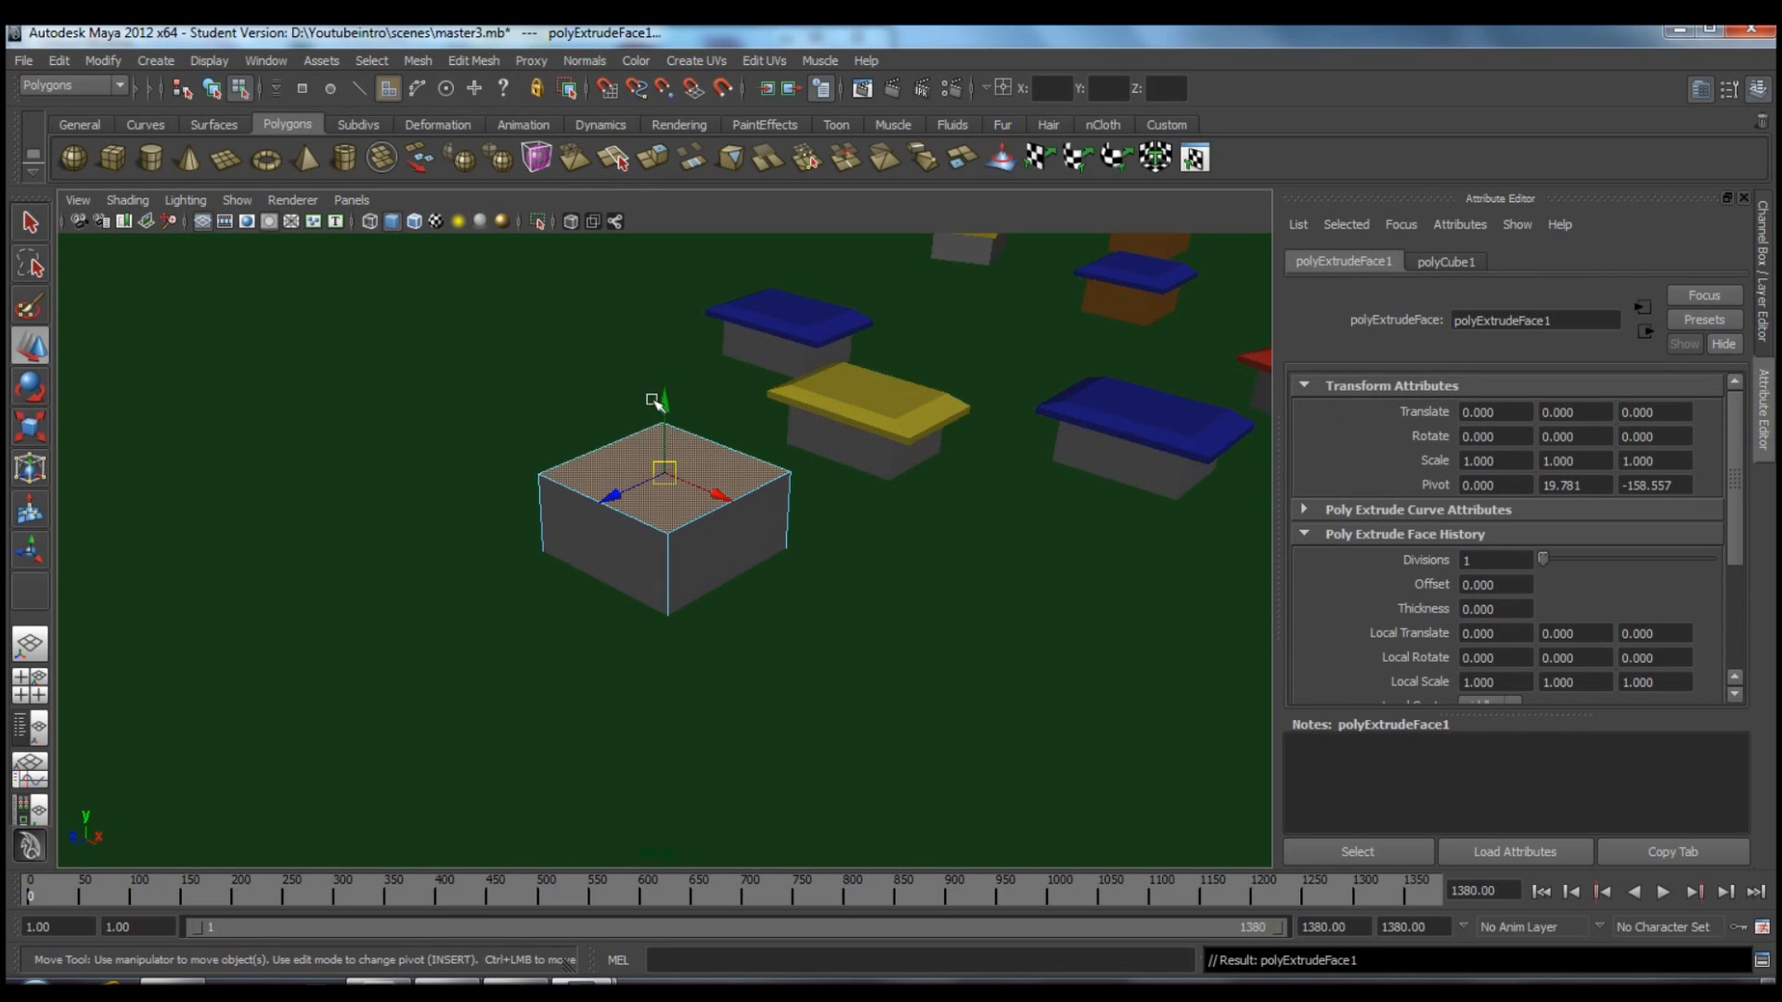
drag(669, 406, 674, 358)
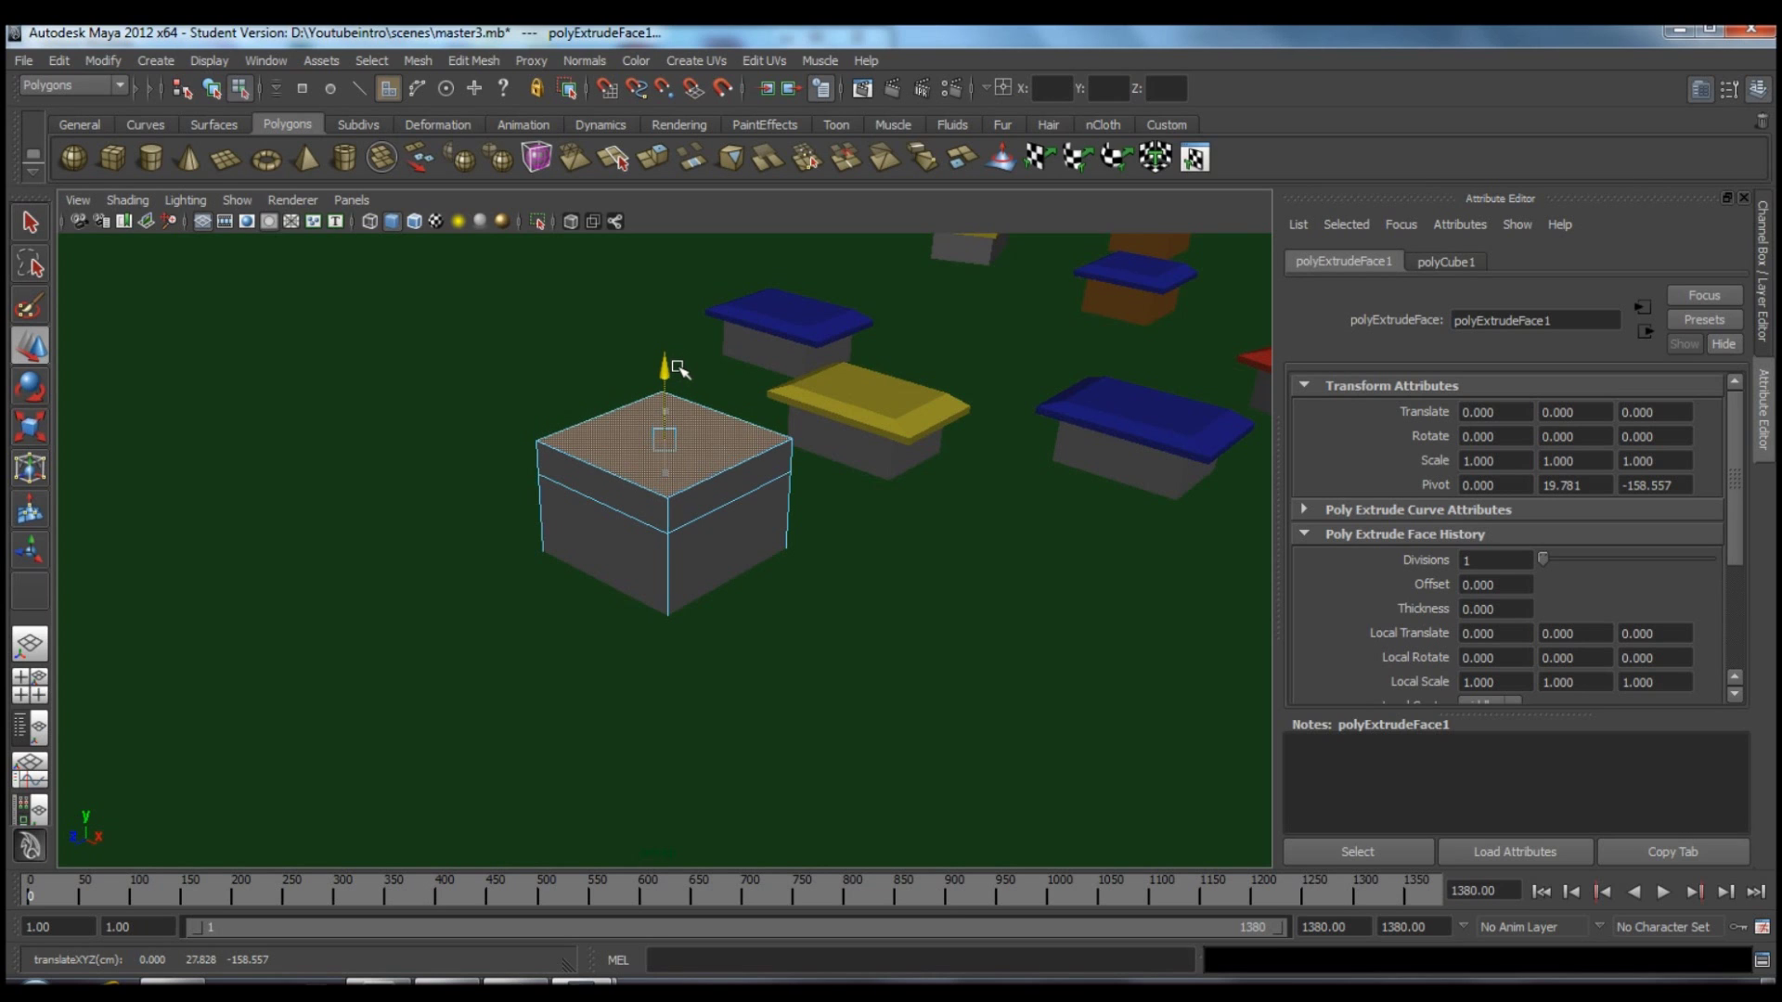
alt+drag(717, 499, 626, 441)
scroll(1020, 566, up, 5)
alt+right_drag(1028, 569, 636, 529)
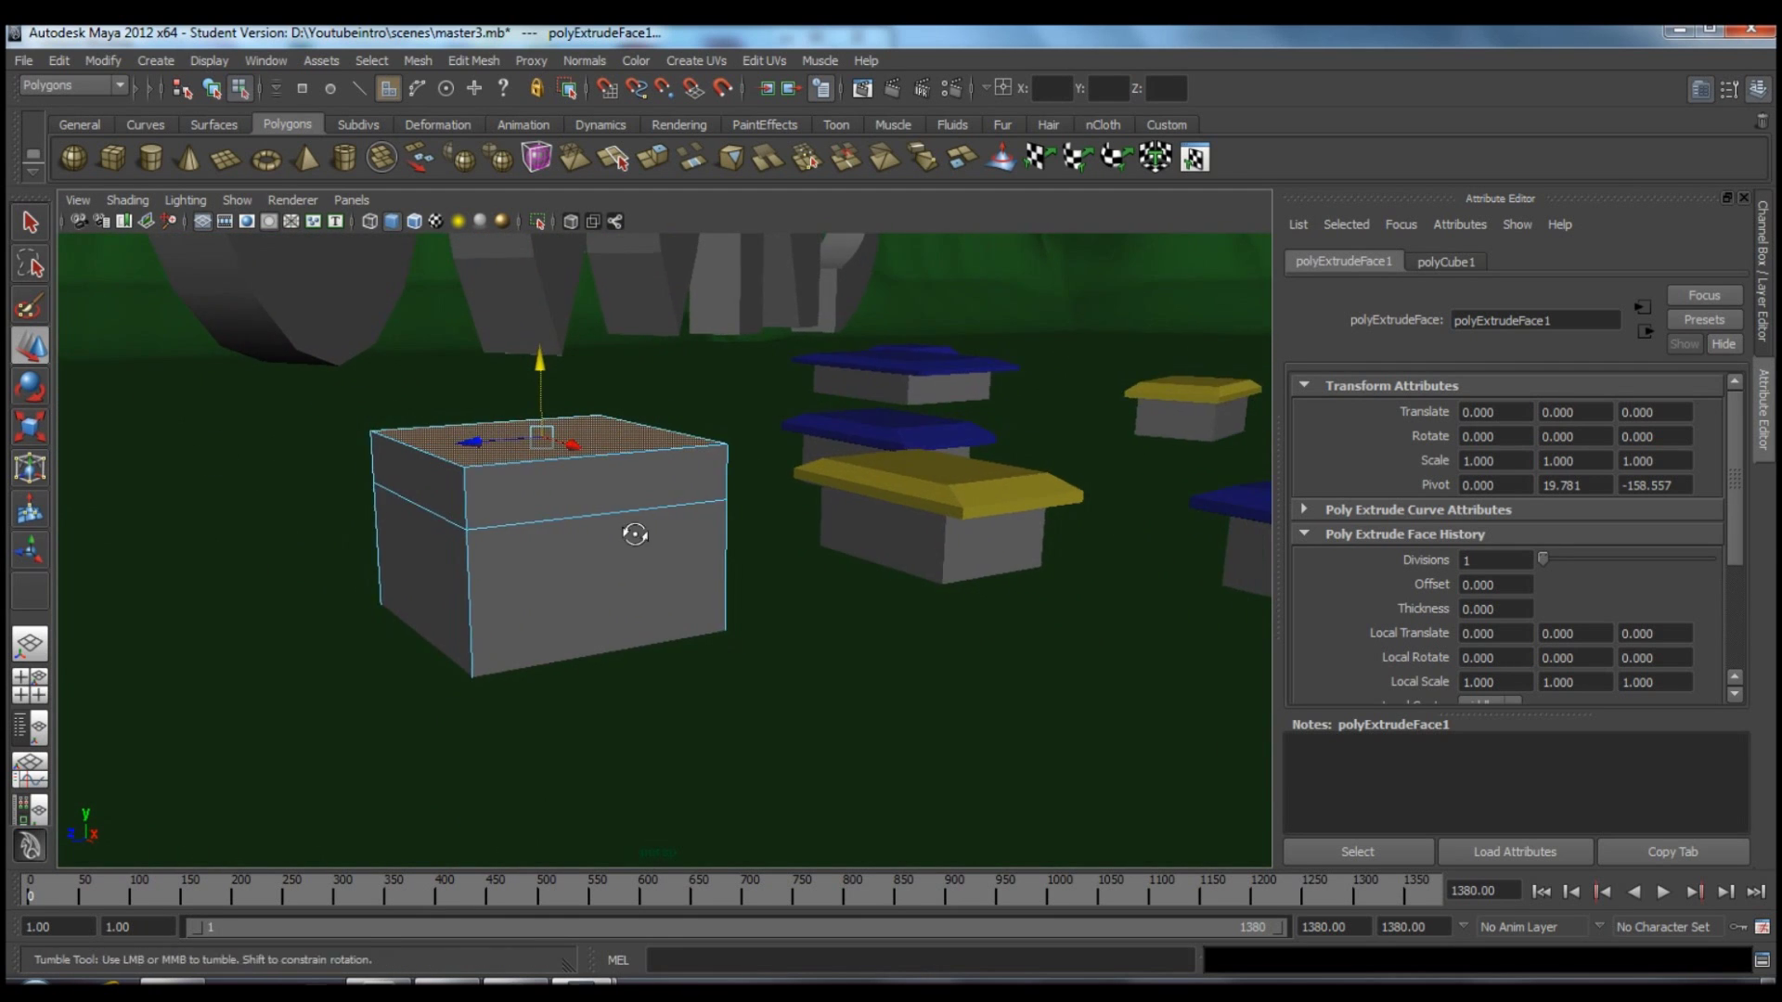
alt+drag(637, 529, 708, 556)
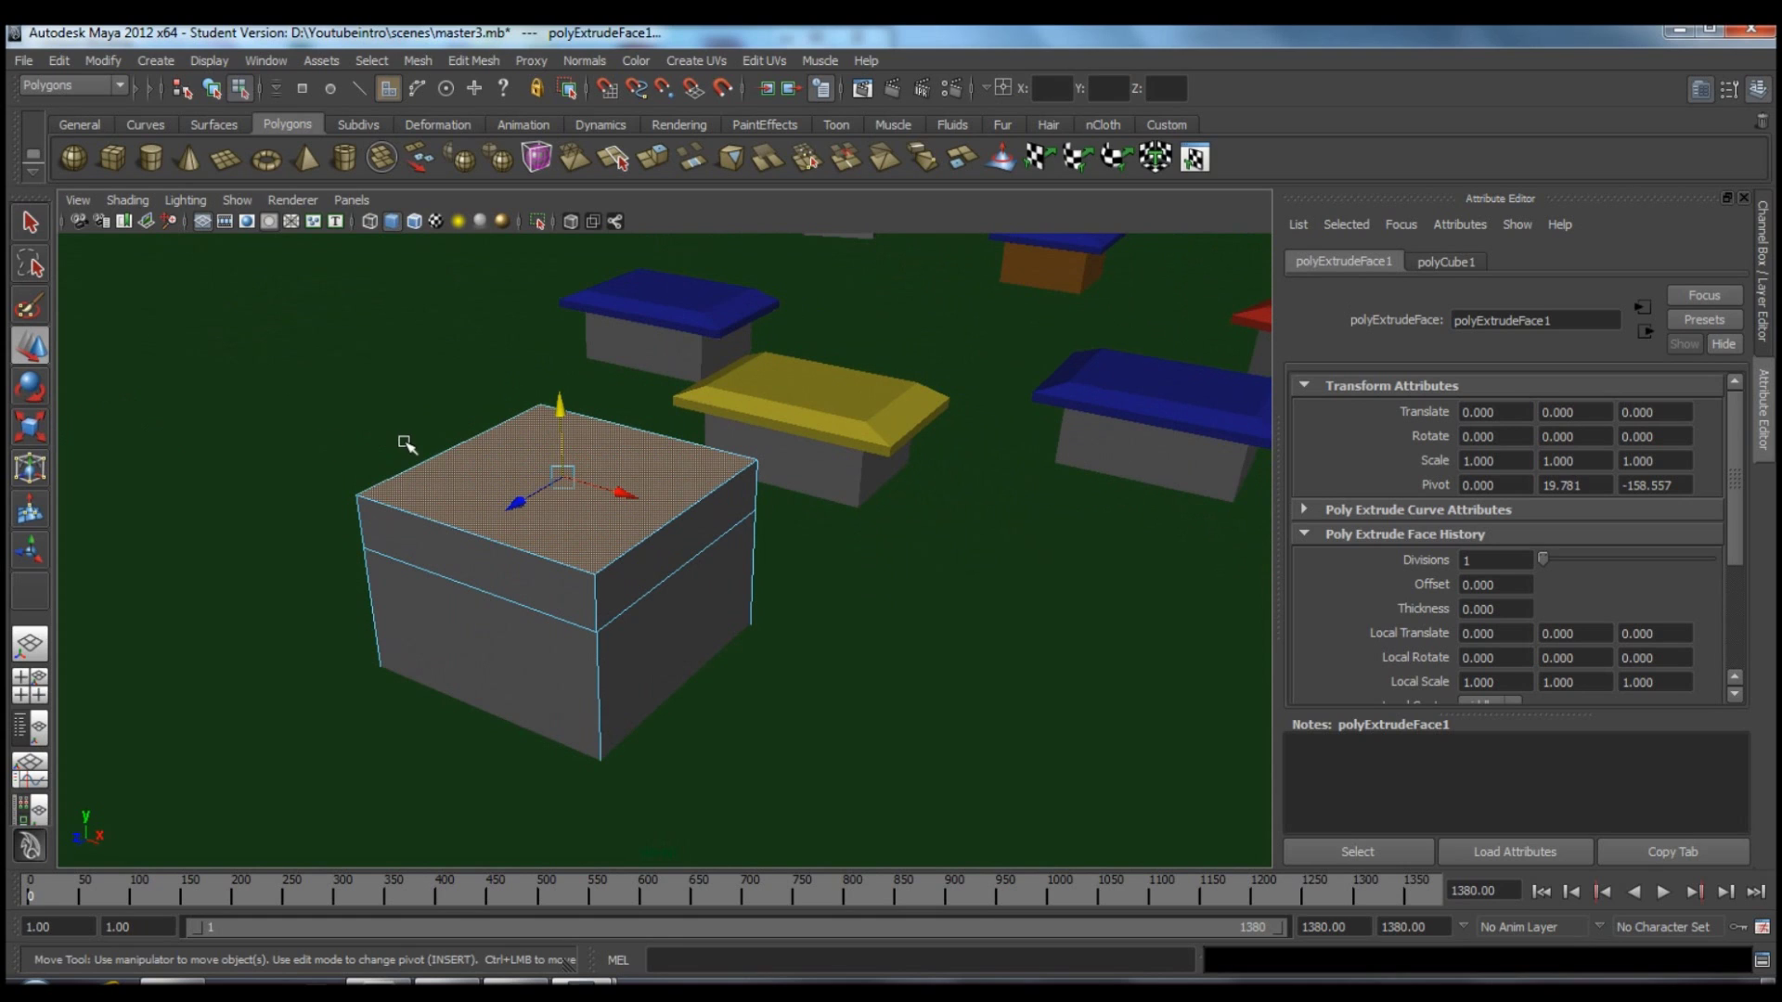
key(shift+d)
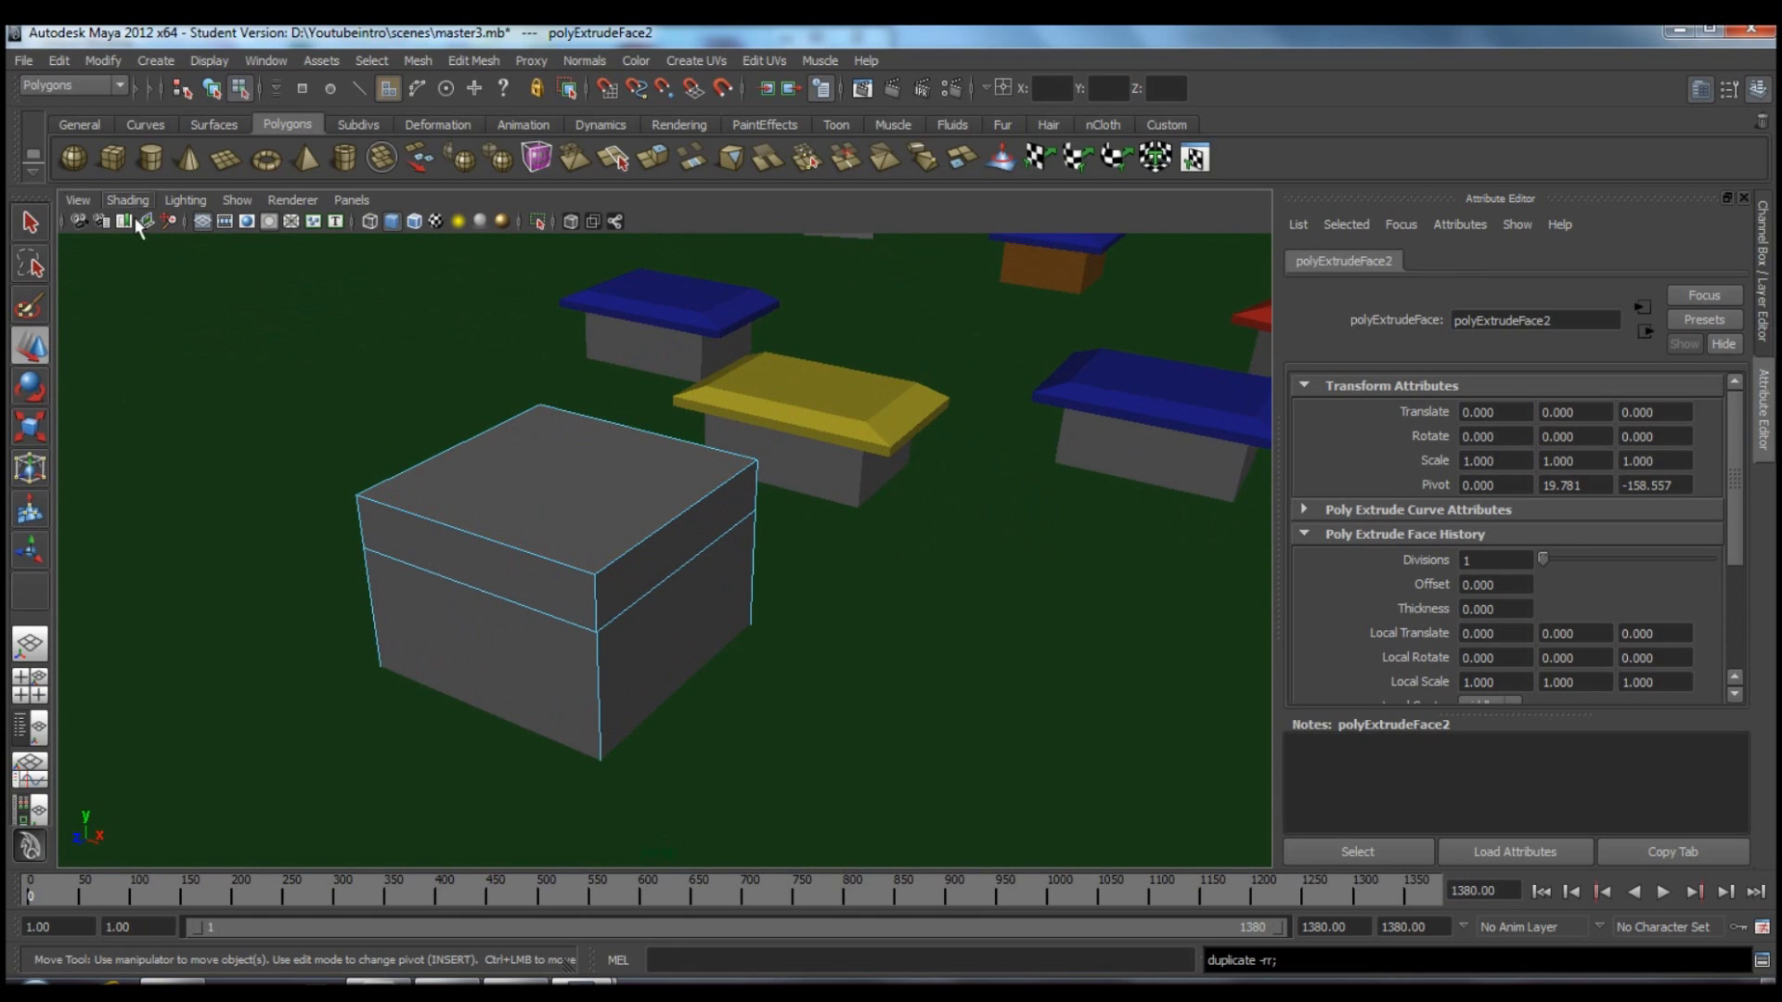
click(34, 232)
key(ctrl+z)
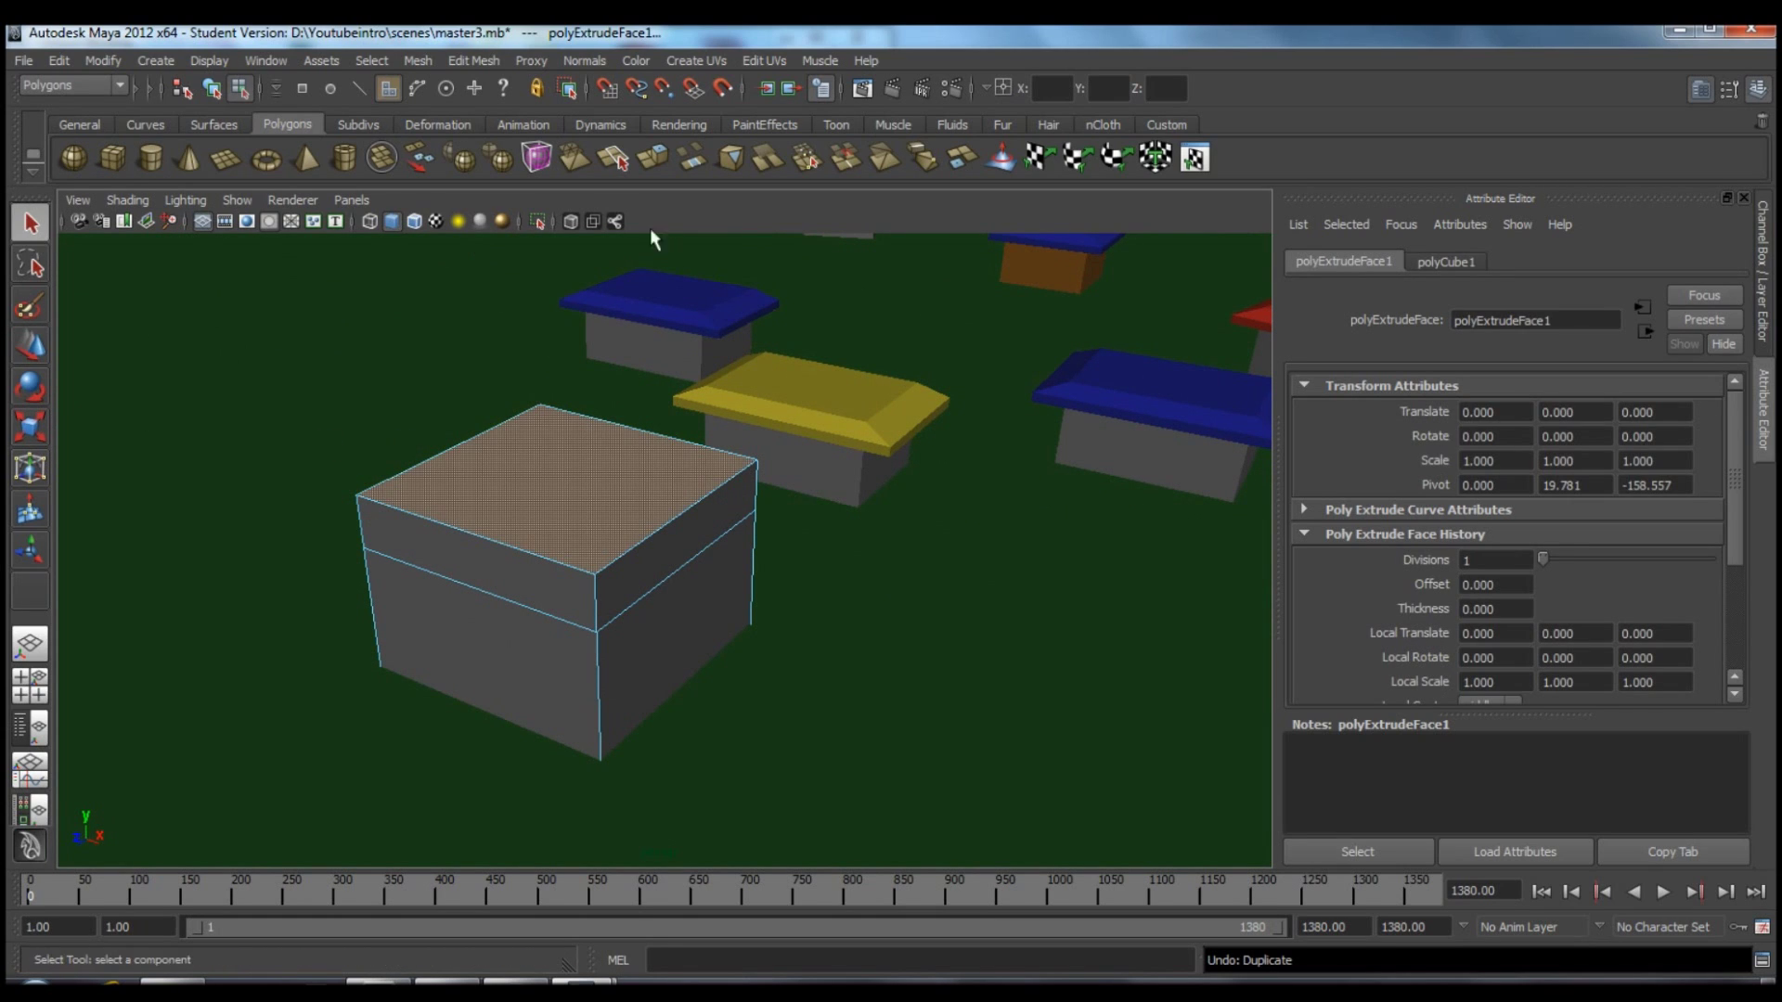
Extrude the top face again, raise it to about 32.3 cm and scale it inward to form a sloped roof.
click(654, 160)
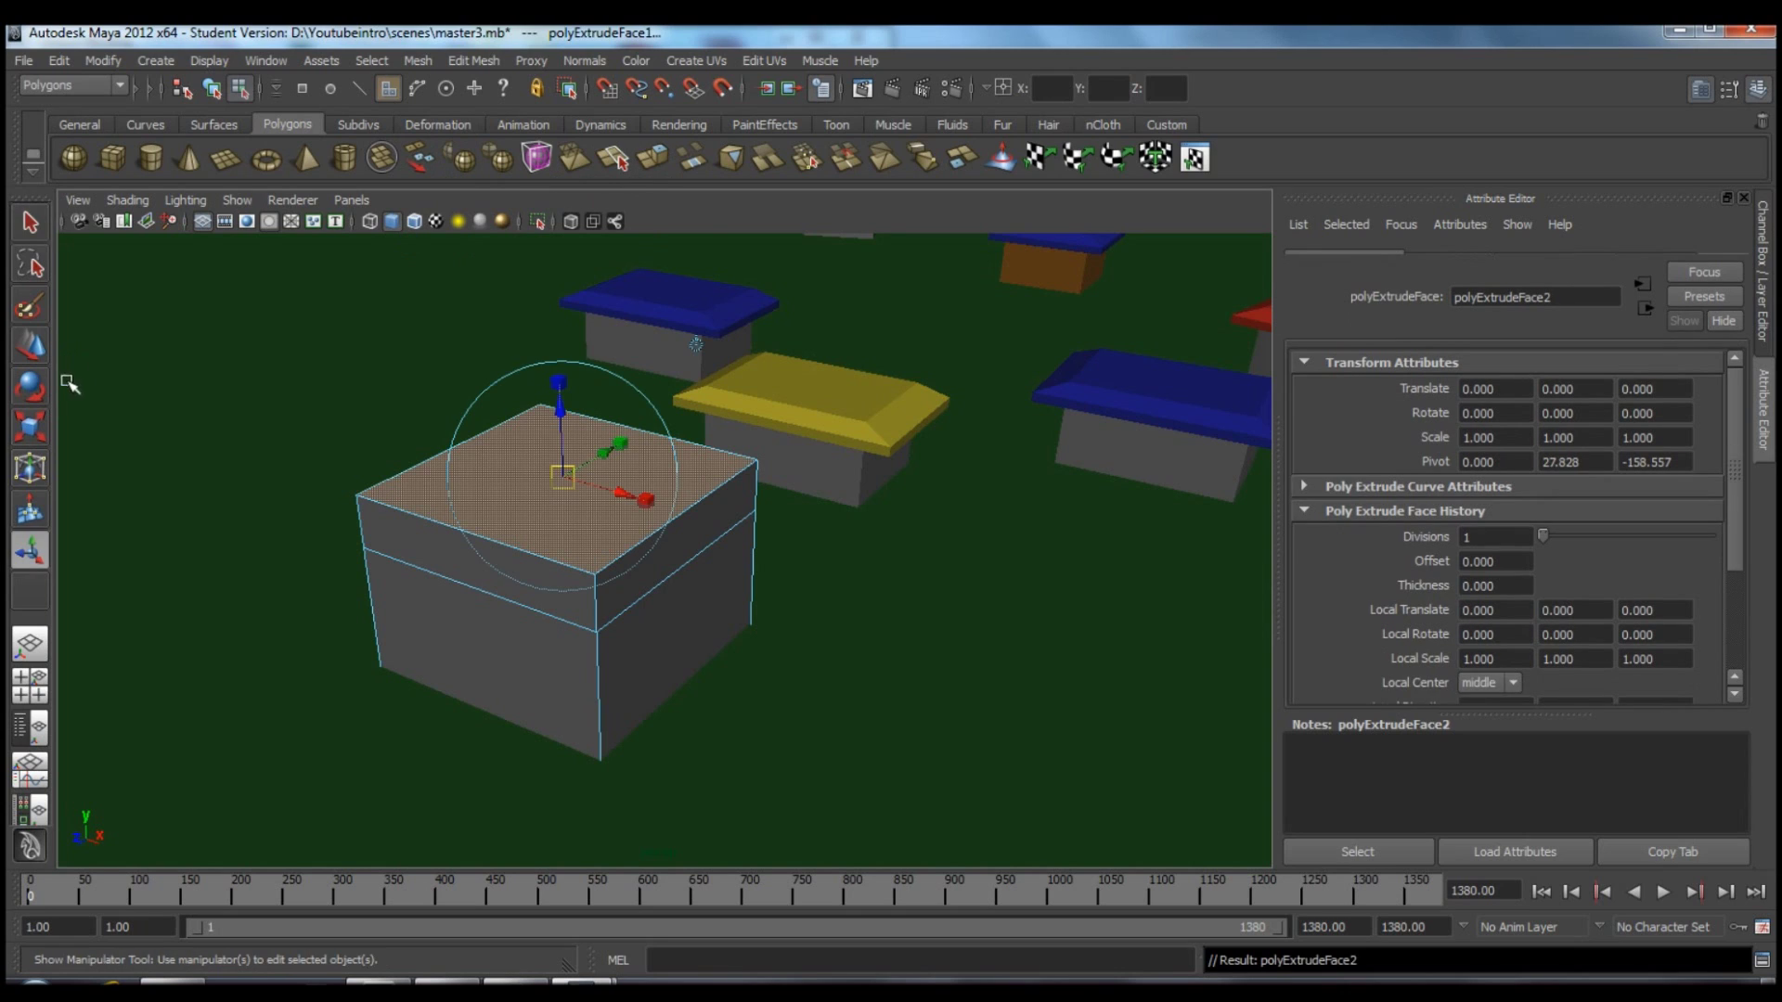
click(44, 342)
drag(560, 405, 586, 370)
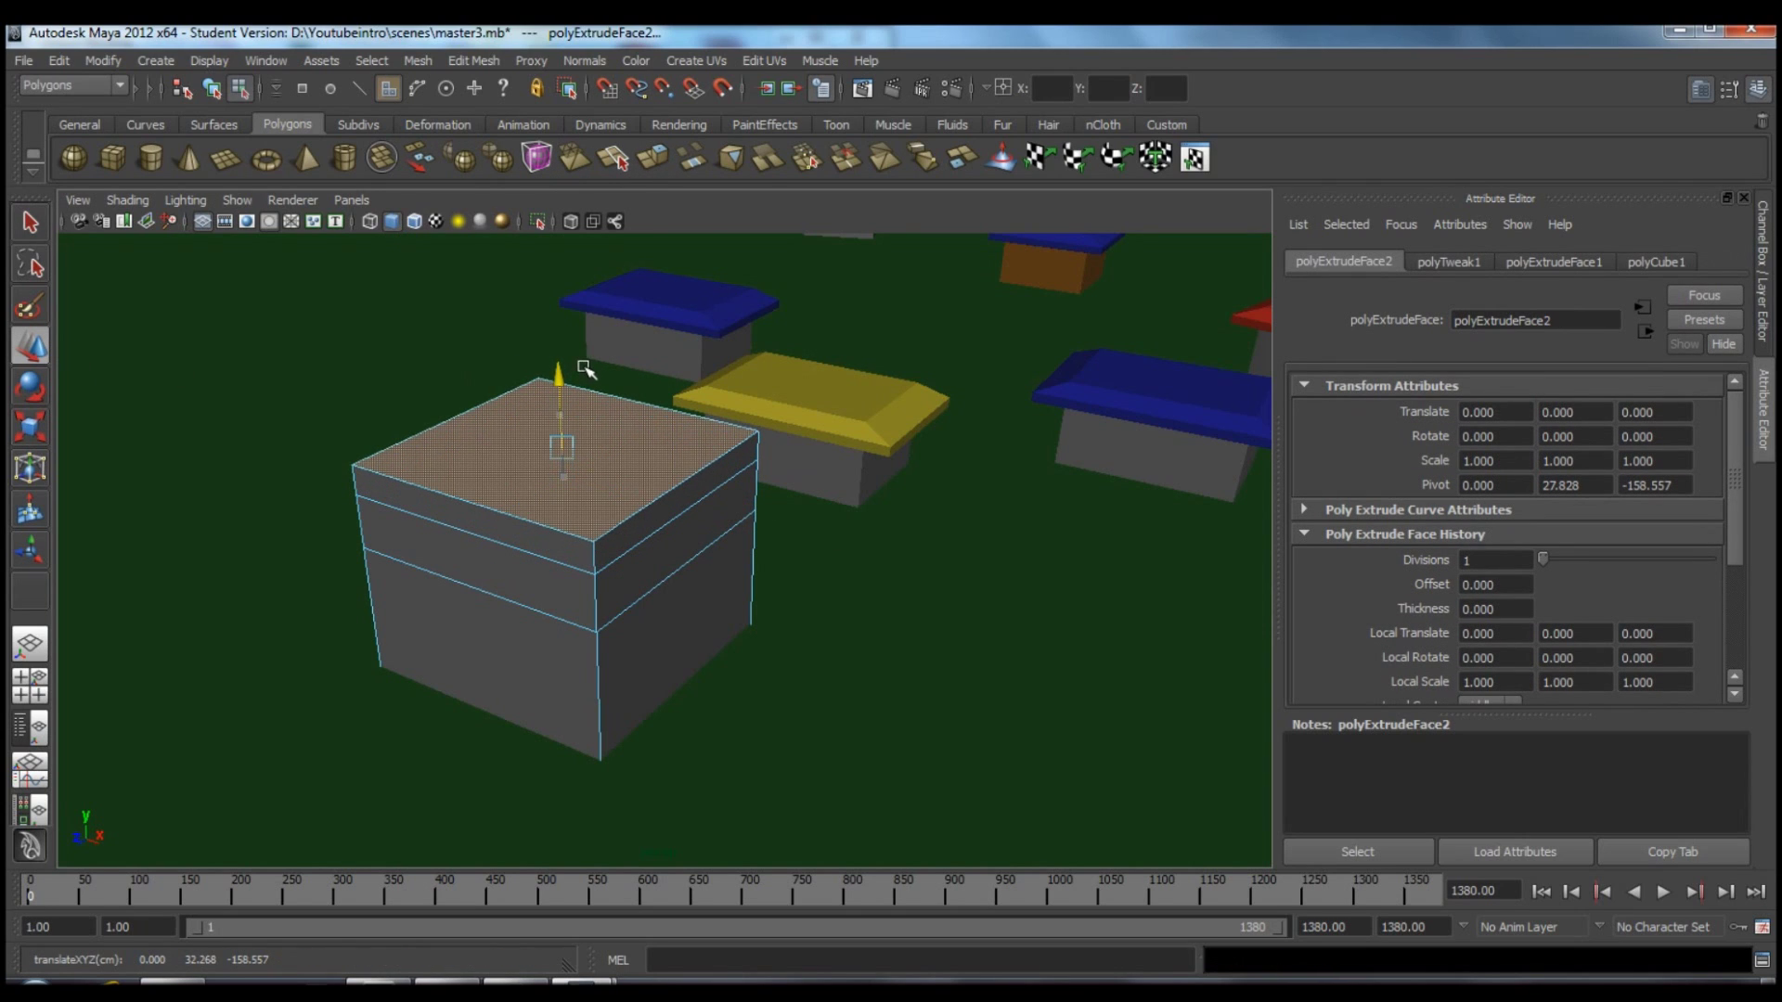
click(45, 420)
drag(563, 447, 513, 433)
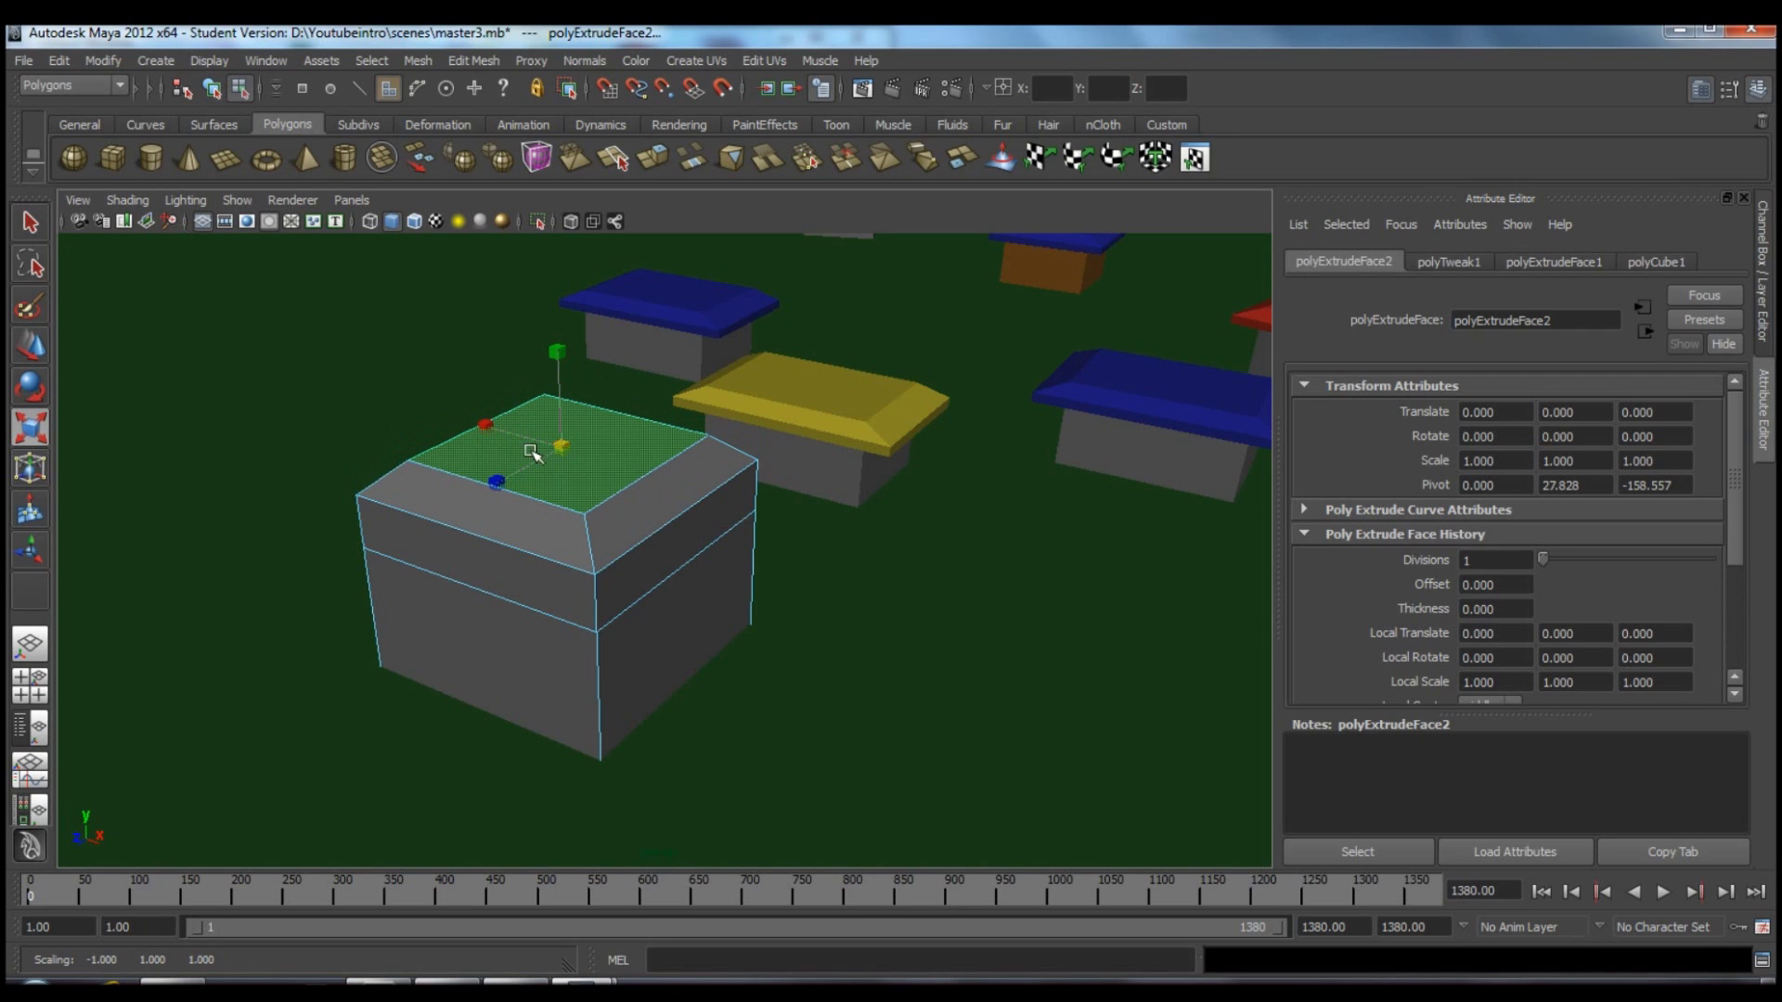
Extrude the four side faces of the band under the roof slope and scale them outward into overhanging eaves.
click(645, 570)
shift+click(498, 584)
alt+drag(497, 585, 607, 603)
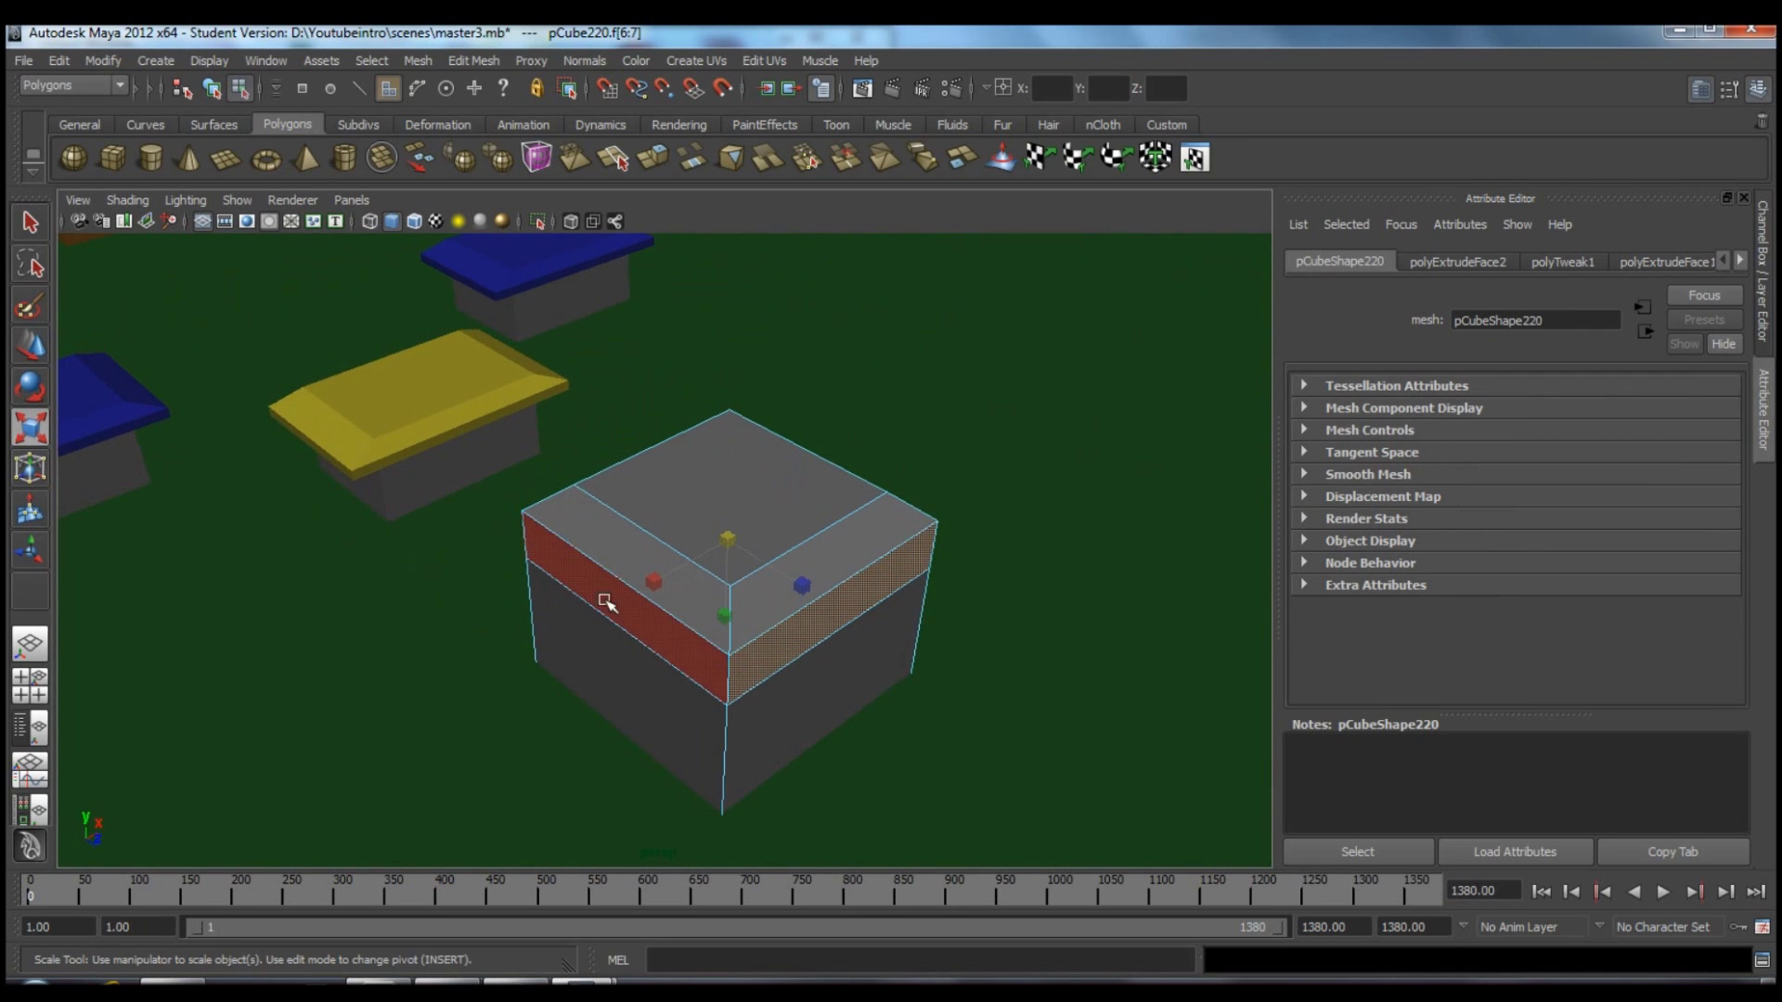
alt+drag(458, 529, 684, 527)
alt+drag(848, 412, 349, 365)
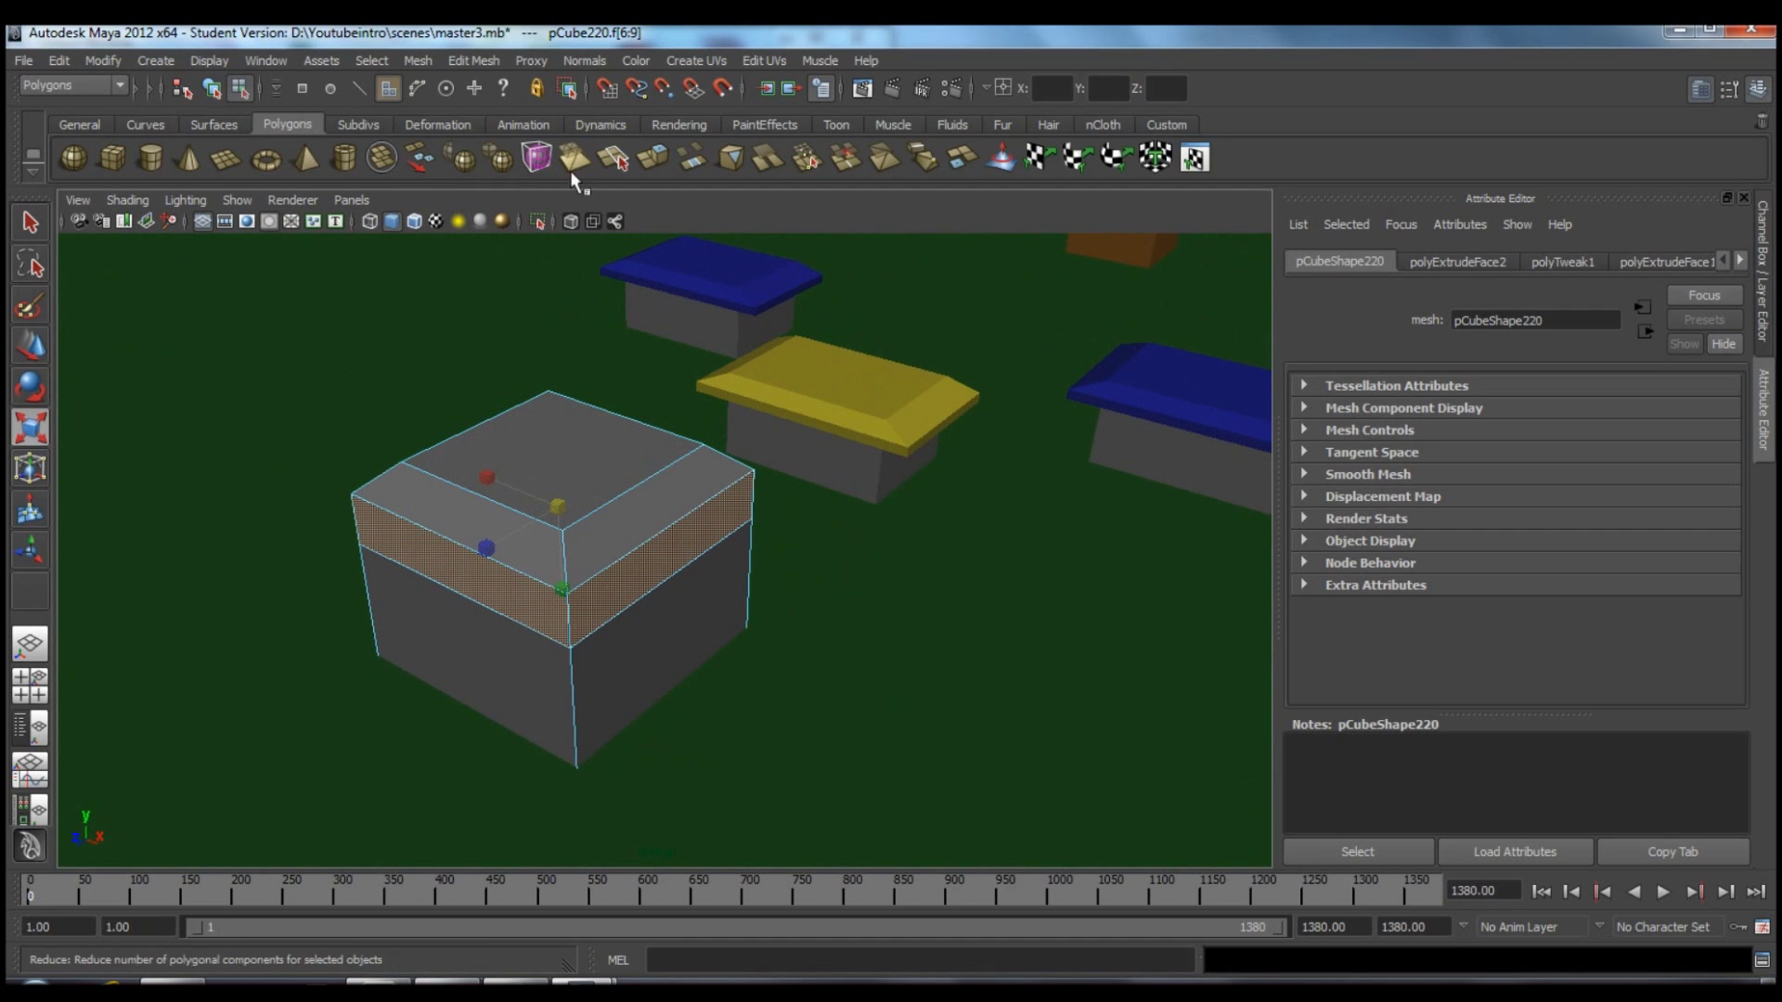
click(652, 161)
click(32, 434)
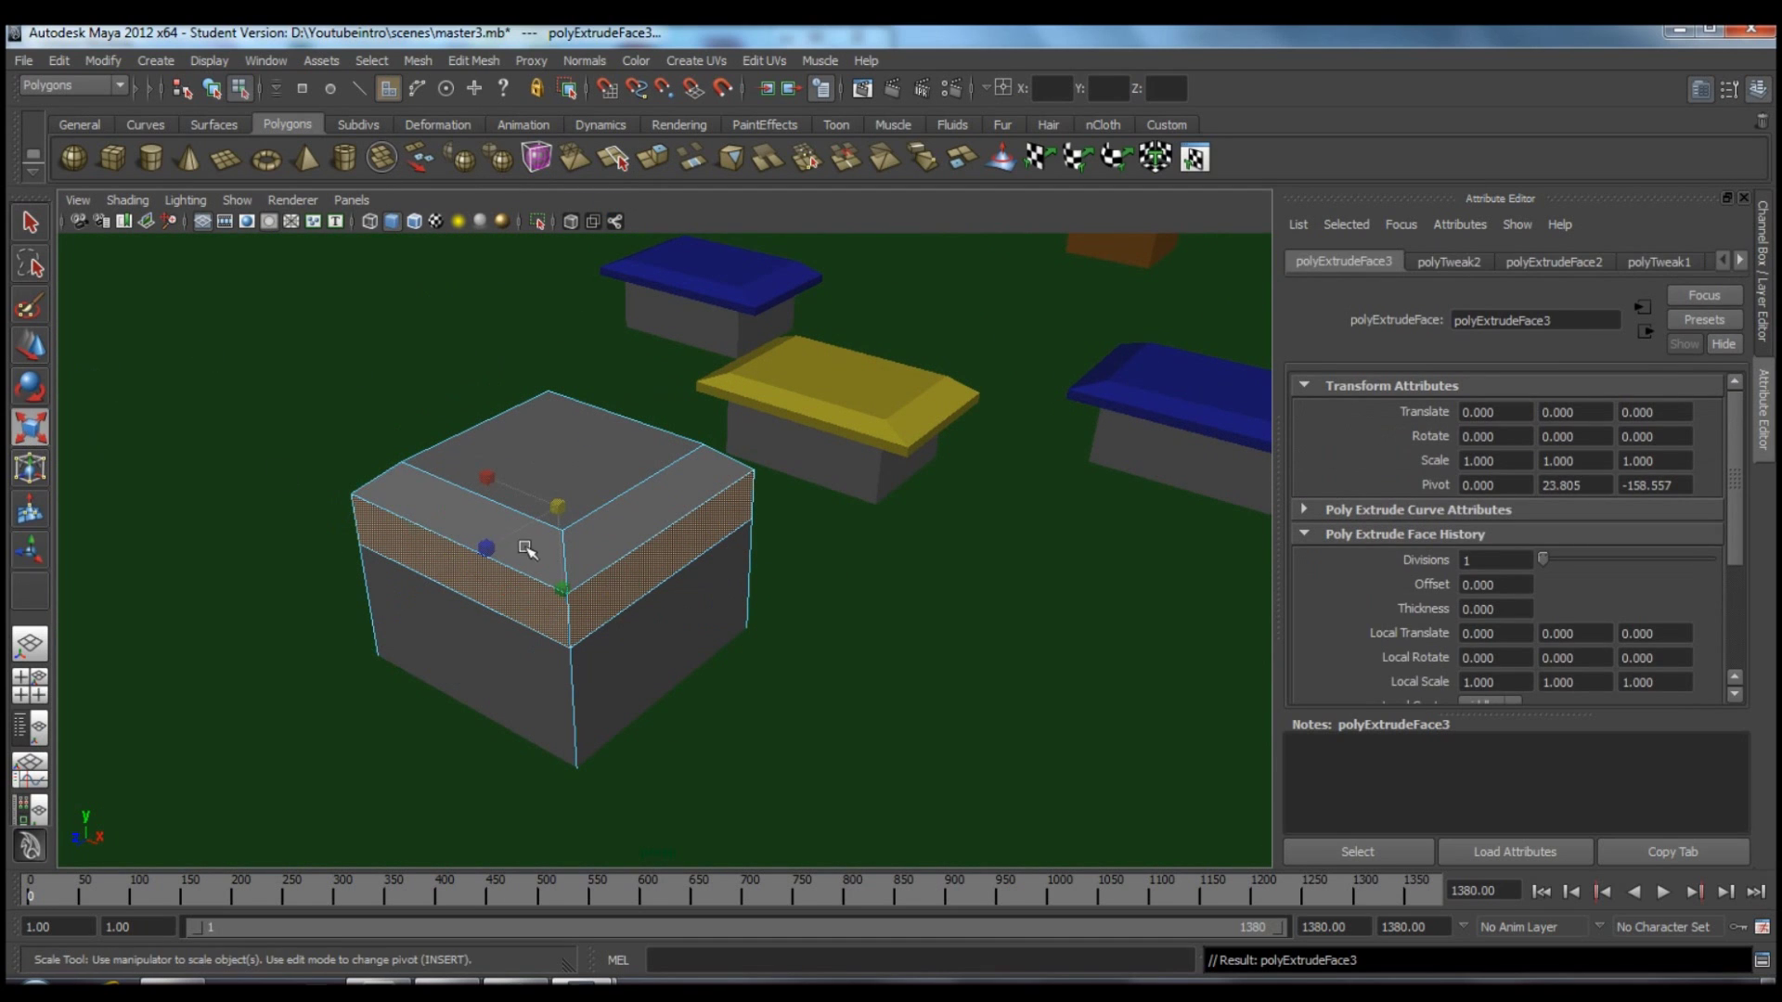
drag(566, 505, 668, 498)
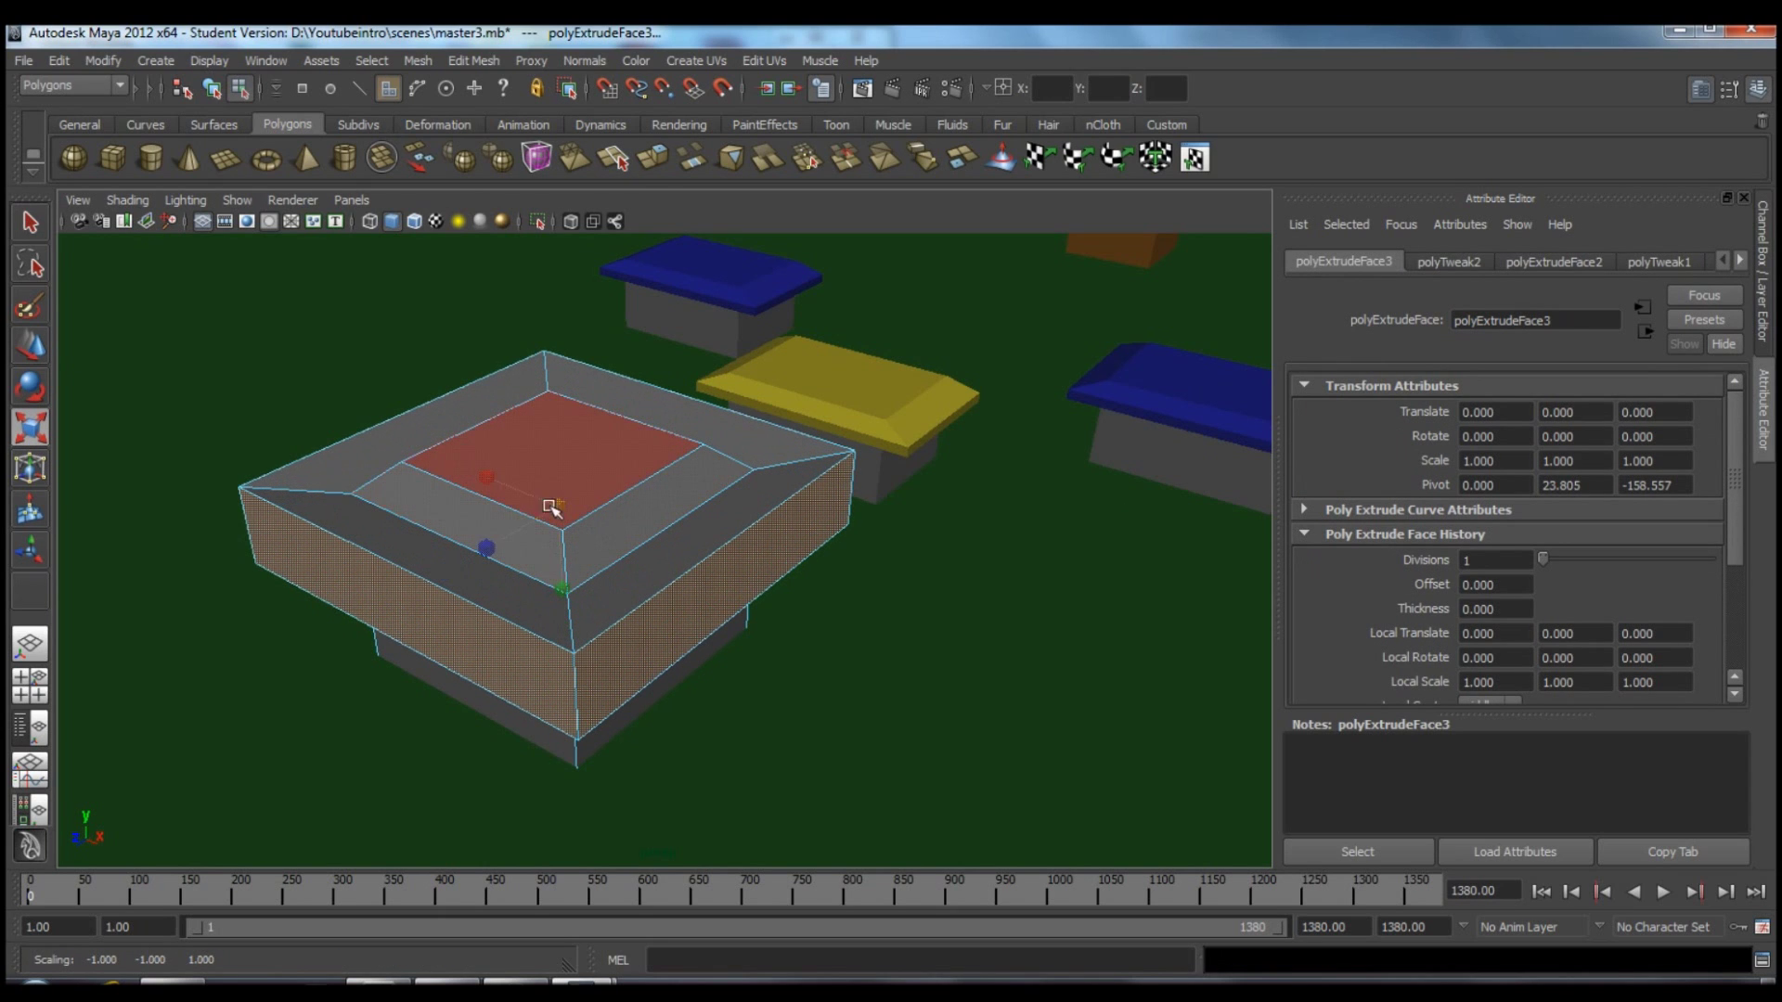
Return the finished house to object mode and clear the selection.
alt+drag(563, 594, 716, 461)
right_drag(787, 443, 530, 353)
click(479, 383)
alt+drag(506, 413, 687, 396)
key(r)
click(1062, 323)
alt+drag(302, 381, 525, 411)
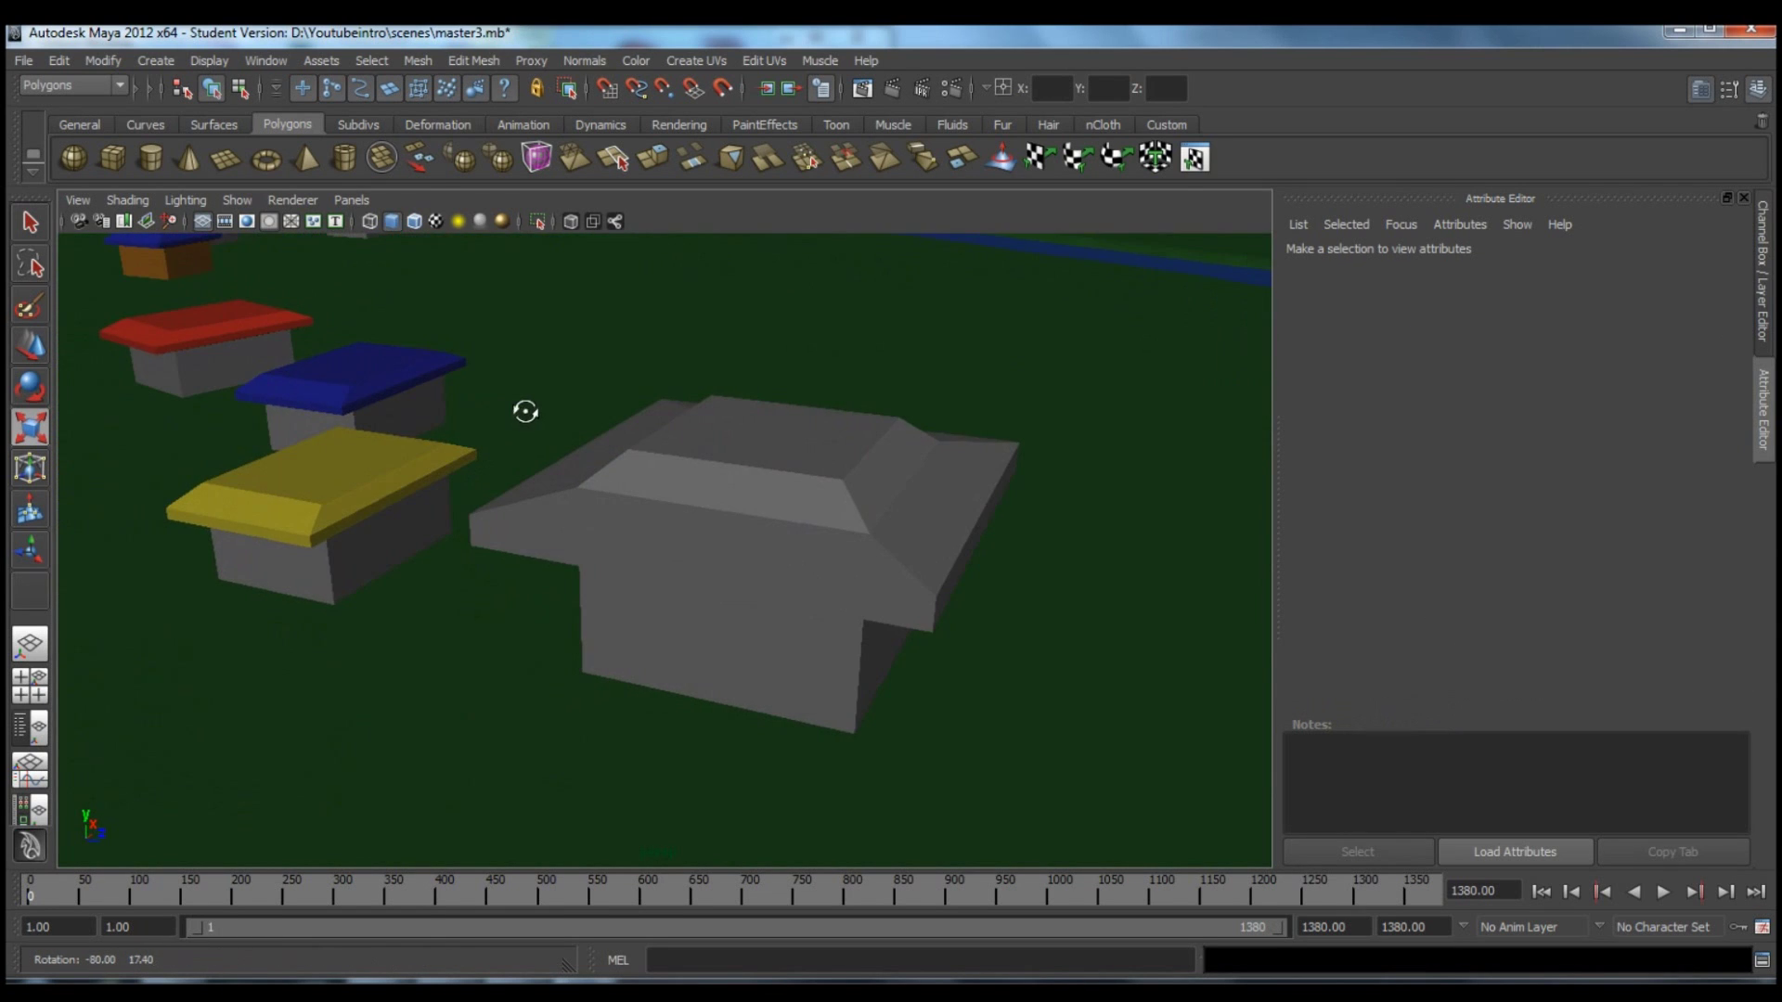
Examine the new grey house beside the coloured village houses from several distances and angles.
mouse_move(457, 336)
alt+mouse_down()
mouse_move(325, 334)
mouse_move(421, 346)
mouse_move(371, 341)
alt+mouse_up()
alt+middle_drag(642, 383, 301, 592)
key(r)
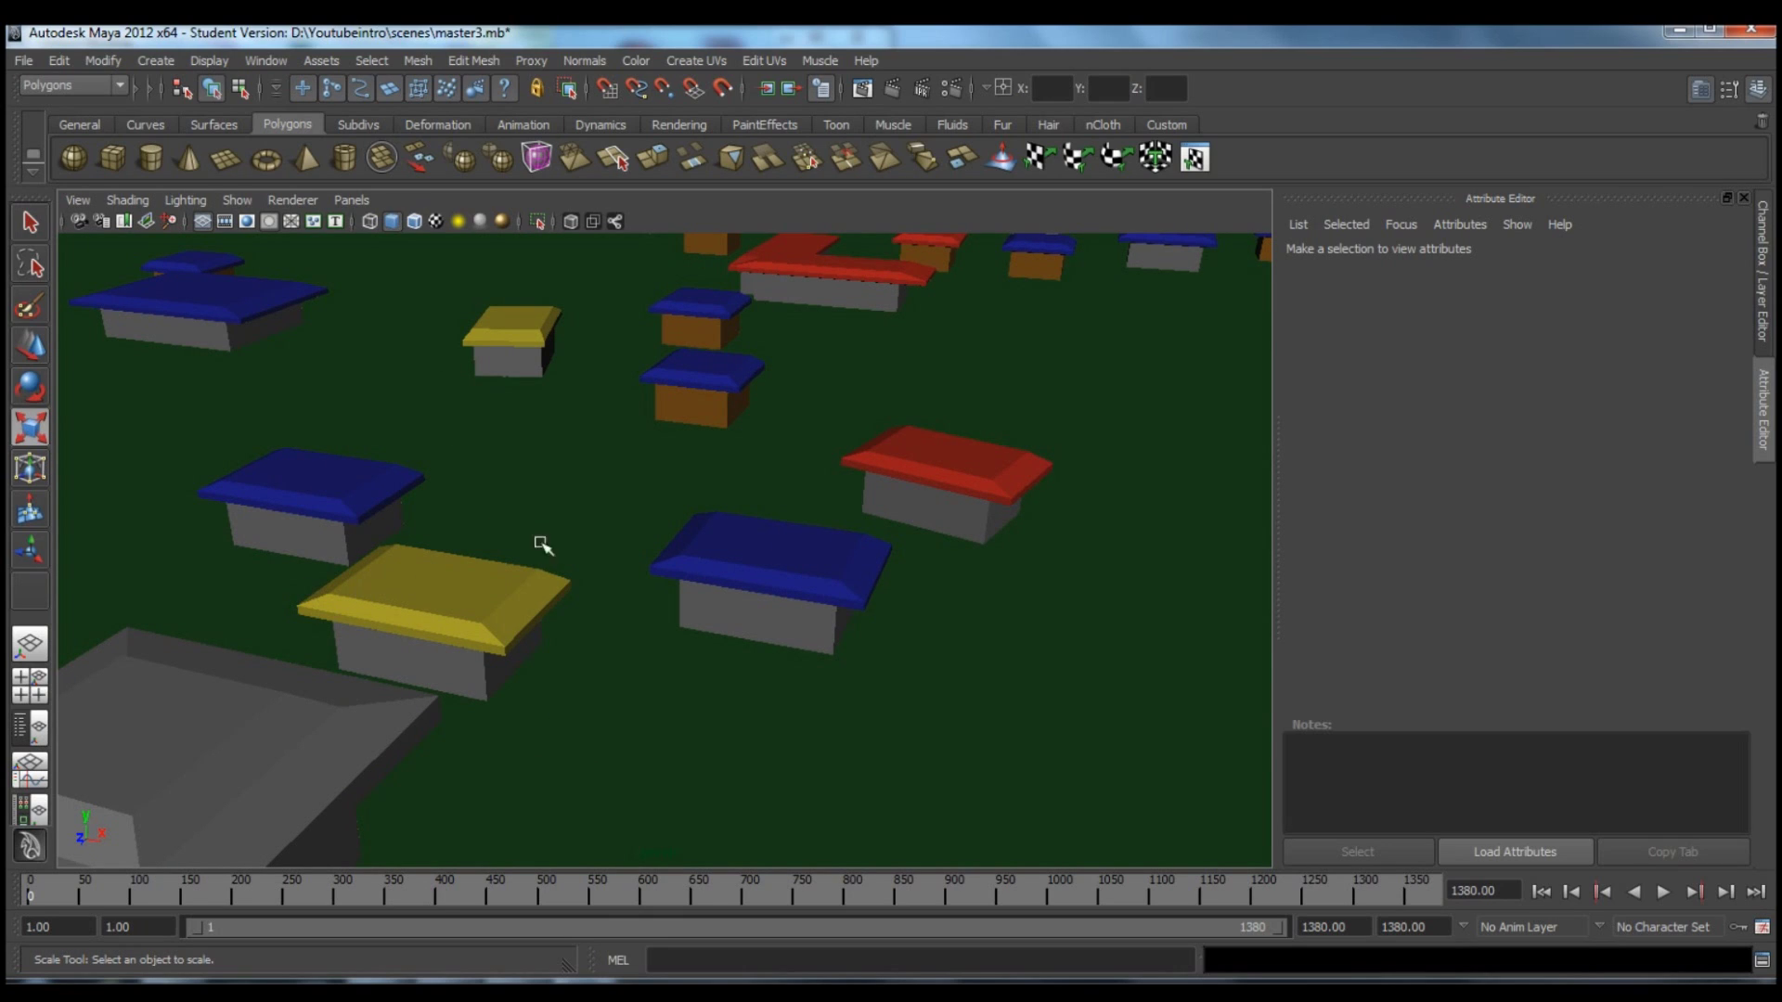
mouse_move(690, 503)
alt+mouse_down()
mouse_move(743, 489)
mouse_move(680, 477)
alt+mouse_up()
alt+middle_drag(679, 477, 474, 373)
alt+drag(811, 561, 521, 482)
alt+drag(642, 503, 712, 514)
alt+middle_drag(889, 510, 760, 530)
alt+middle_drag(613, 529, 827, 531)
alt+right_drag(827, 531, 1123, 585)
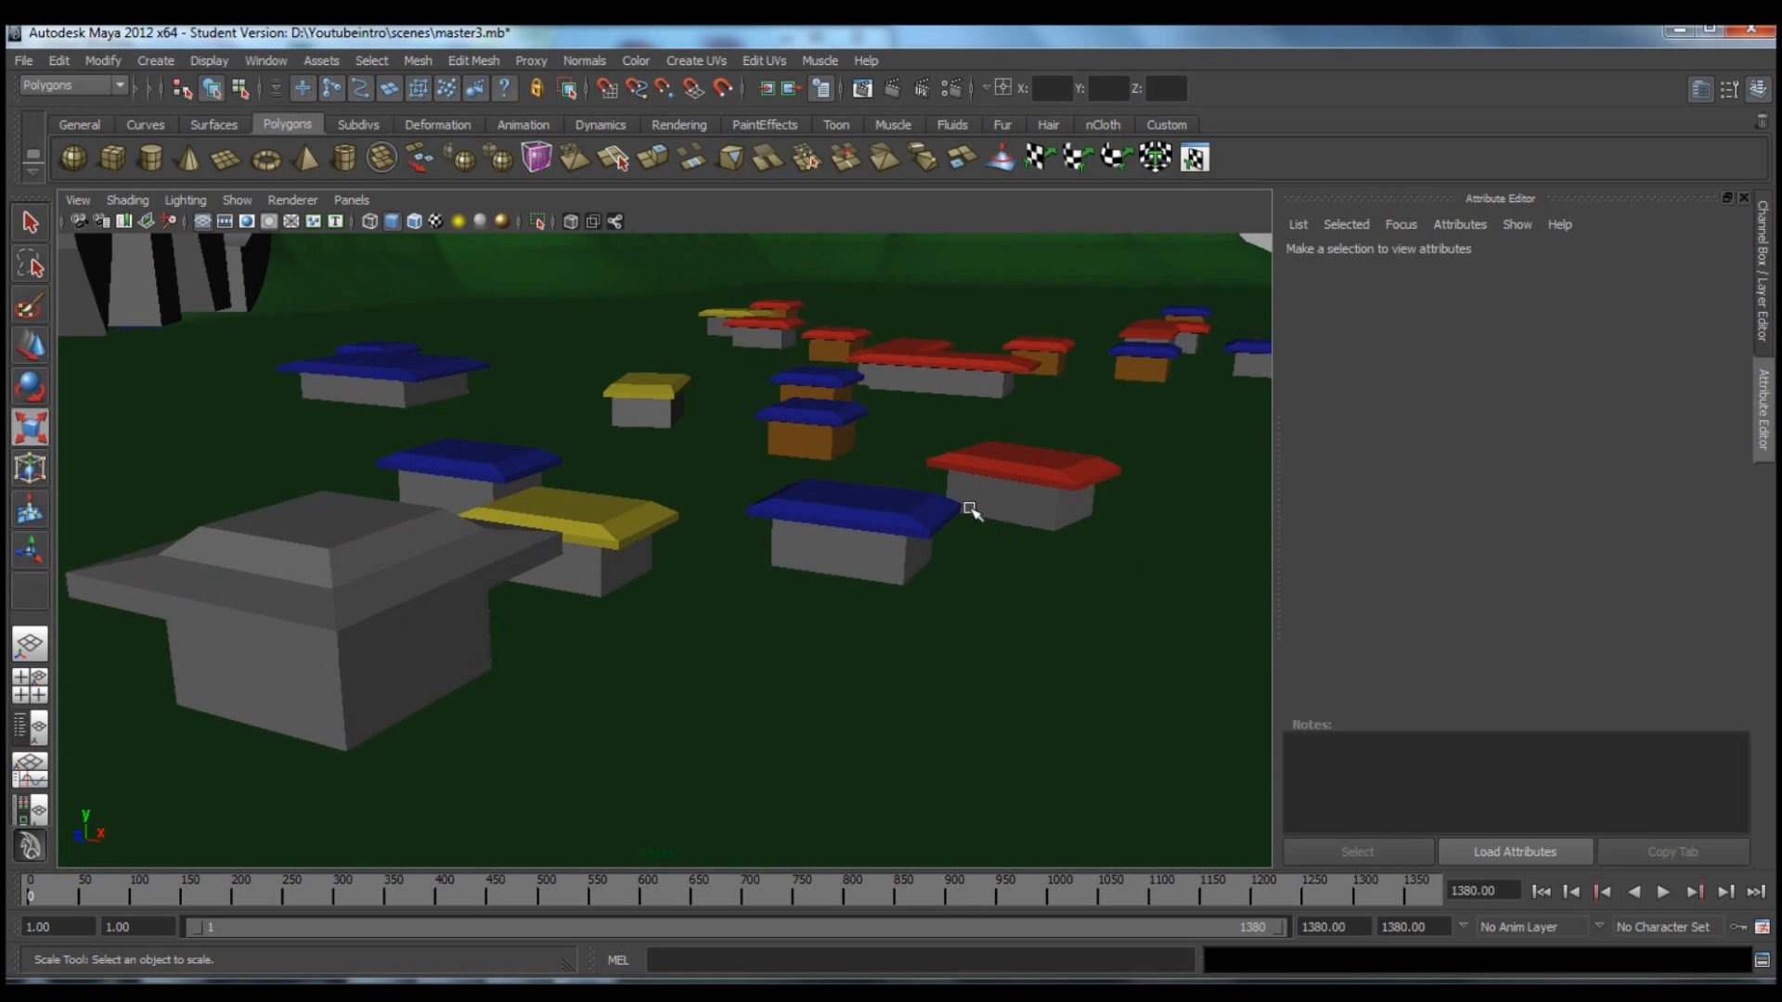
alt+drag(793, 477, 875, 472)
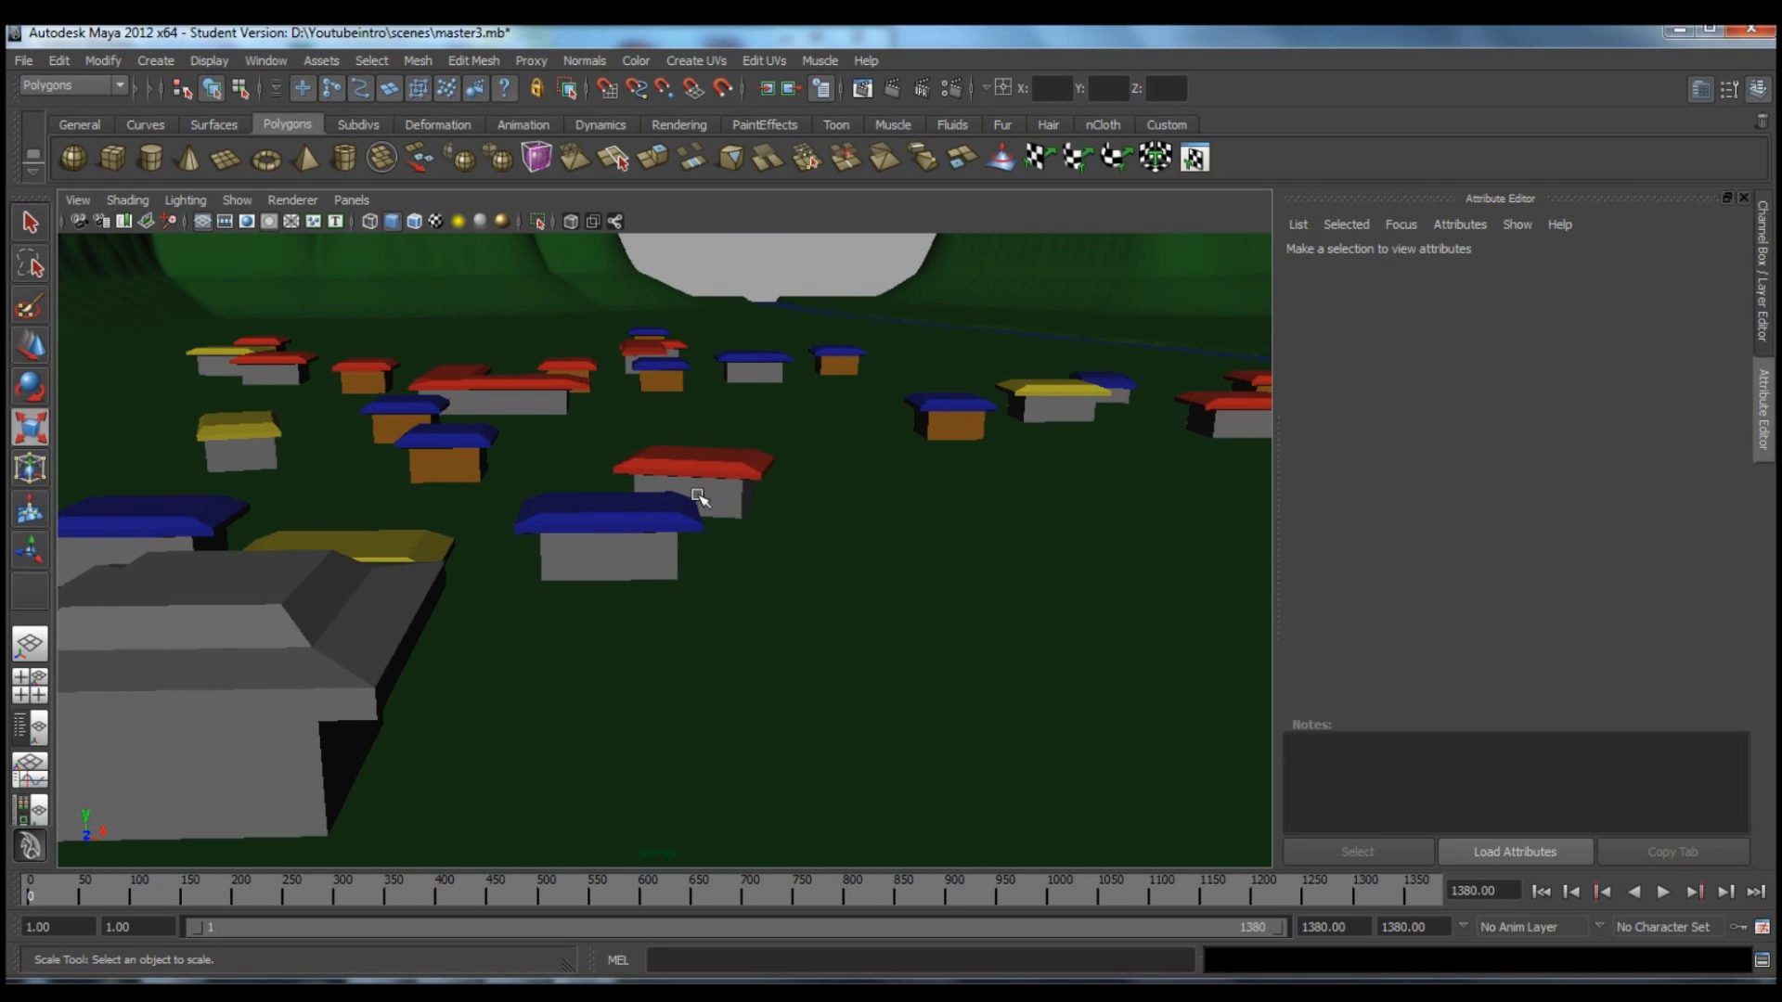
alt+drag(735, 501, 657, 505)
alt+drag(816, 492, 728, 512)
key(ctrl+z)
alt+right_drag(729, 461, 856, 408)
alt+middle_drag(854, 407, 777, 618)
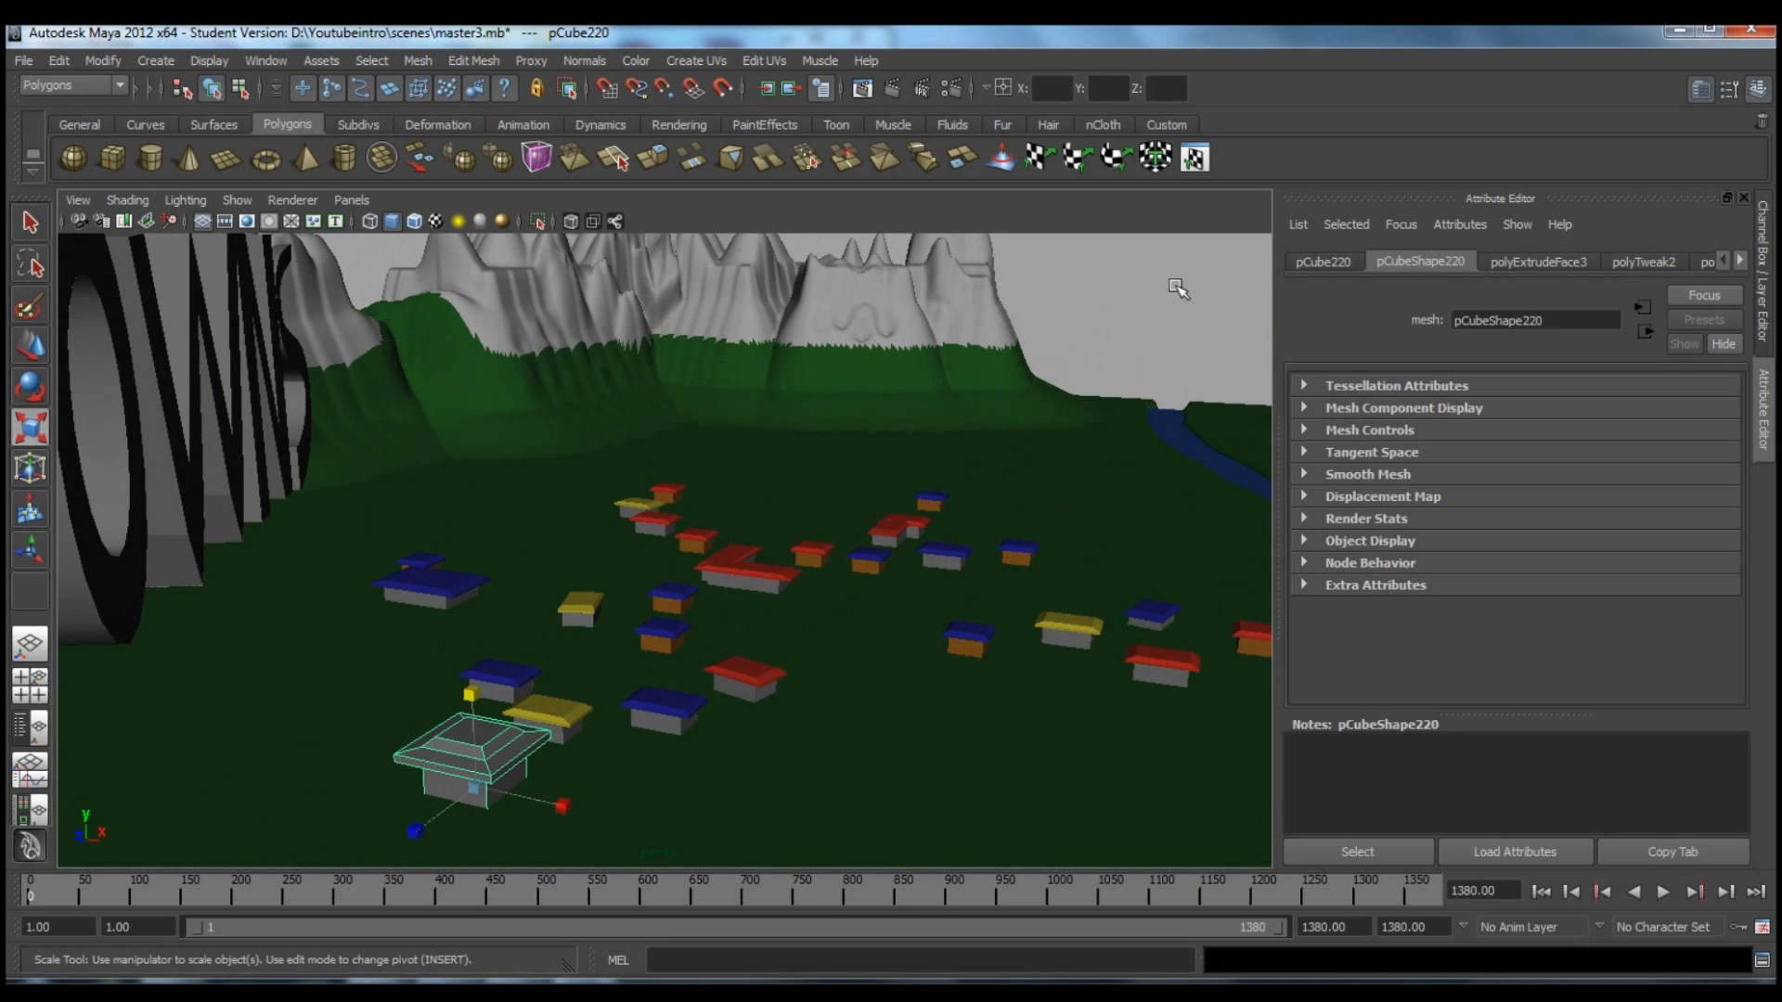
click(1173, 288)
alt+drag(1055, 386, 904, 380)
alt+middle_drag(931, 371, 684, 517)
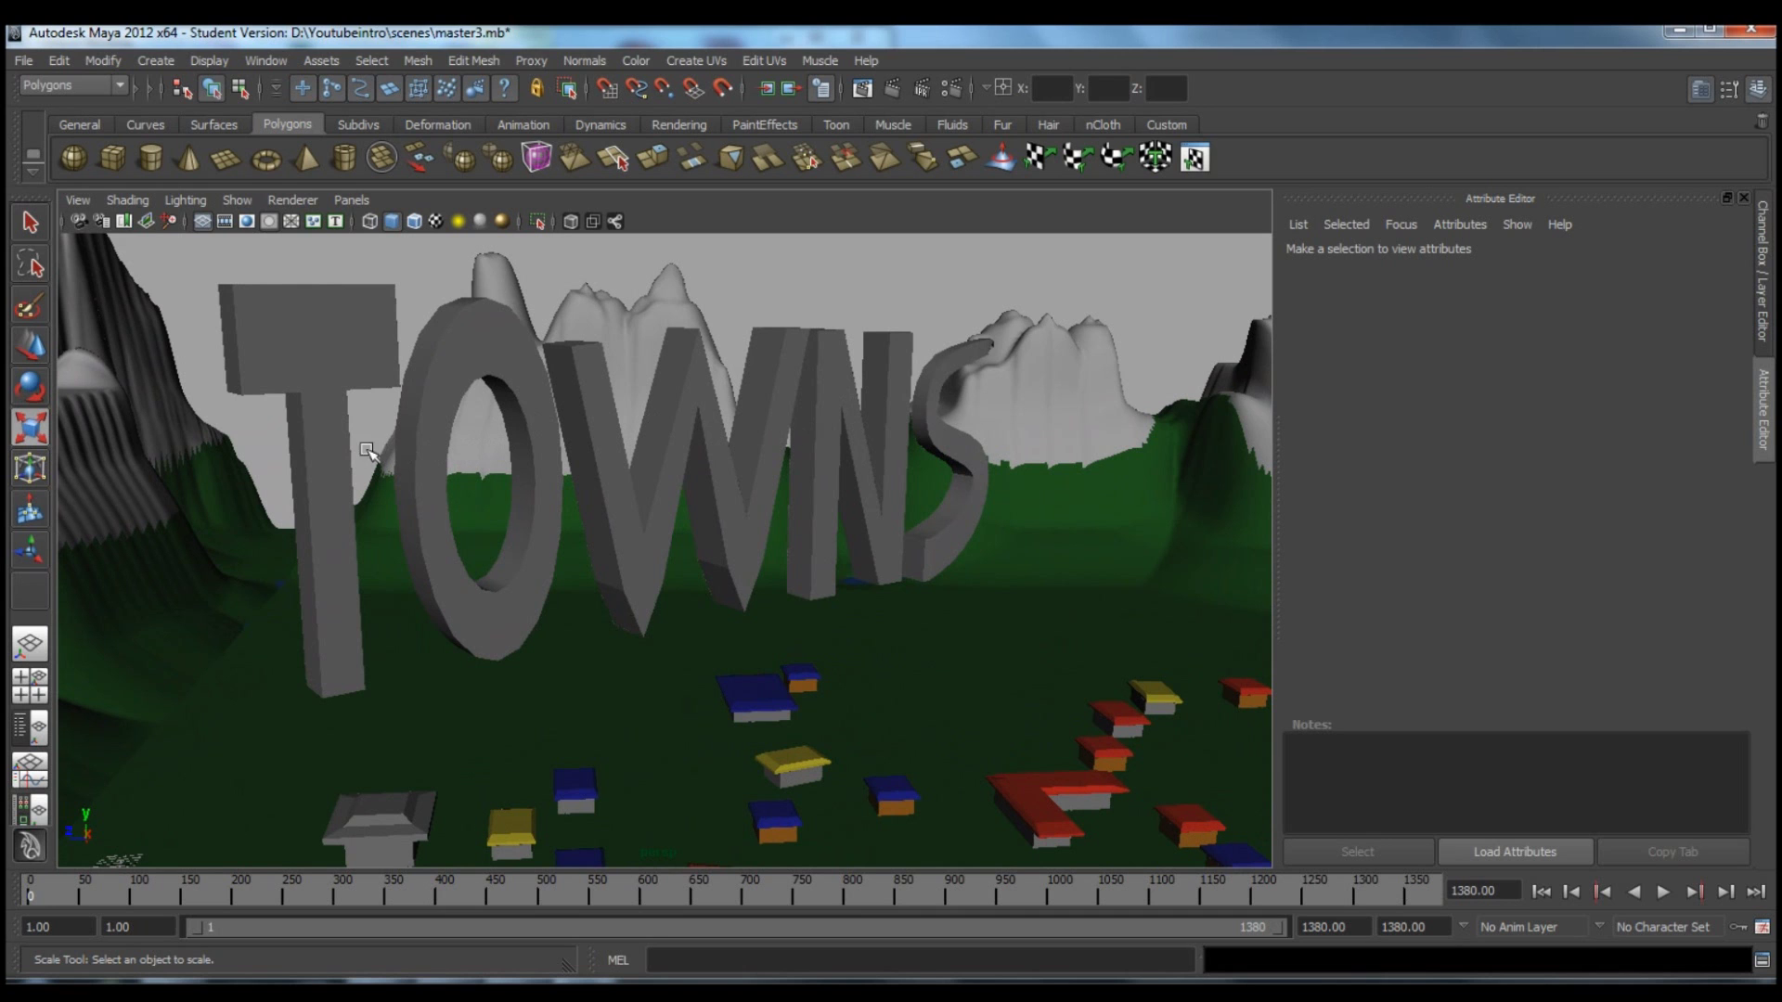
Select the TOWNS lettering and examine it against the mountains and the village.
click(898, 465)
alt+drag(898, 466, 849, 464)
alt+middle_drag(761, 470, 447, 496)
scroll(650, 454, down, 3)
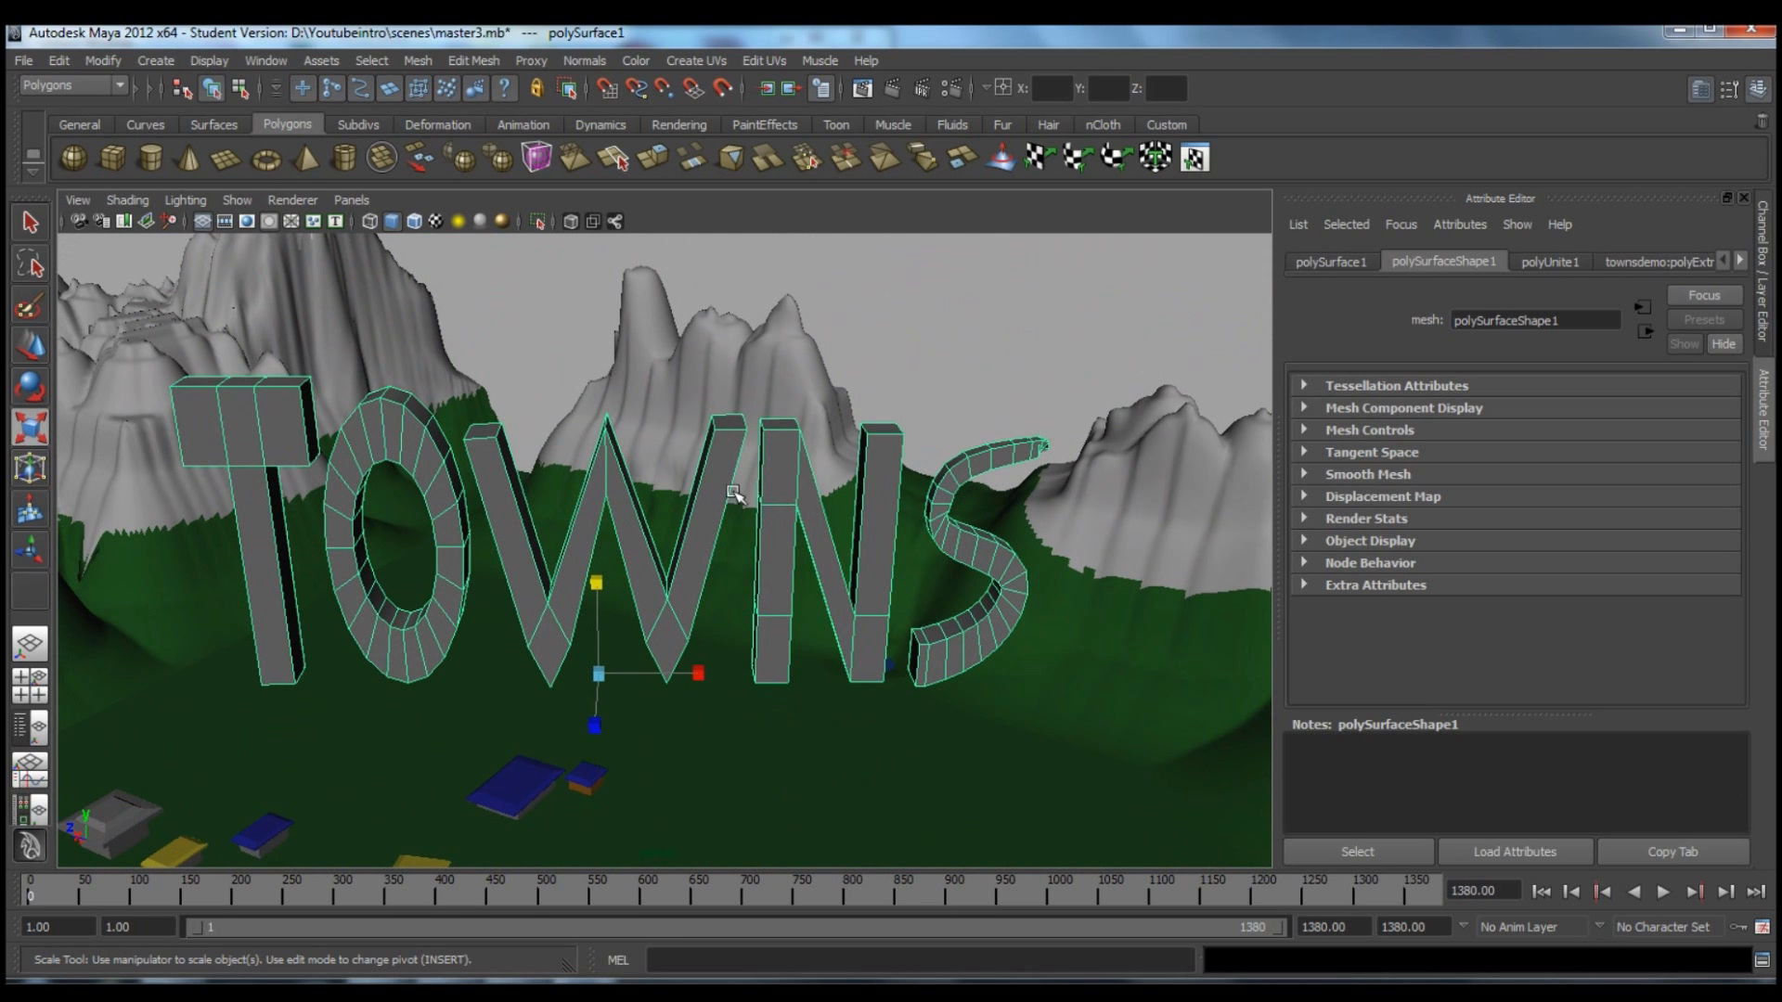
alt+middle_drag(640, 482, 624, 470)
alt+right_drag(625, 469, 661, 304)
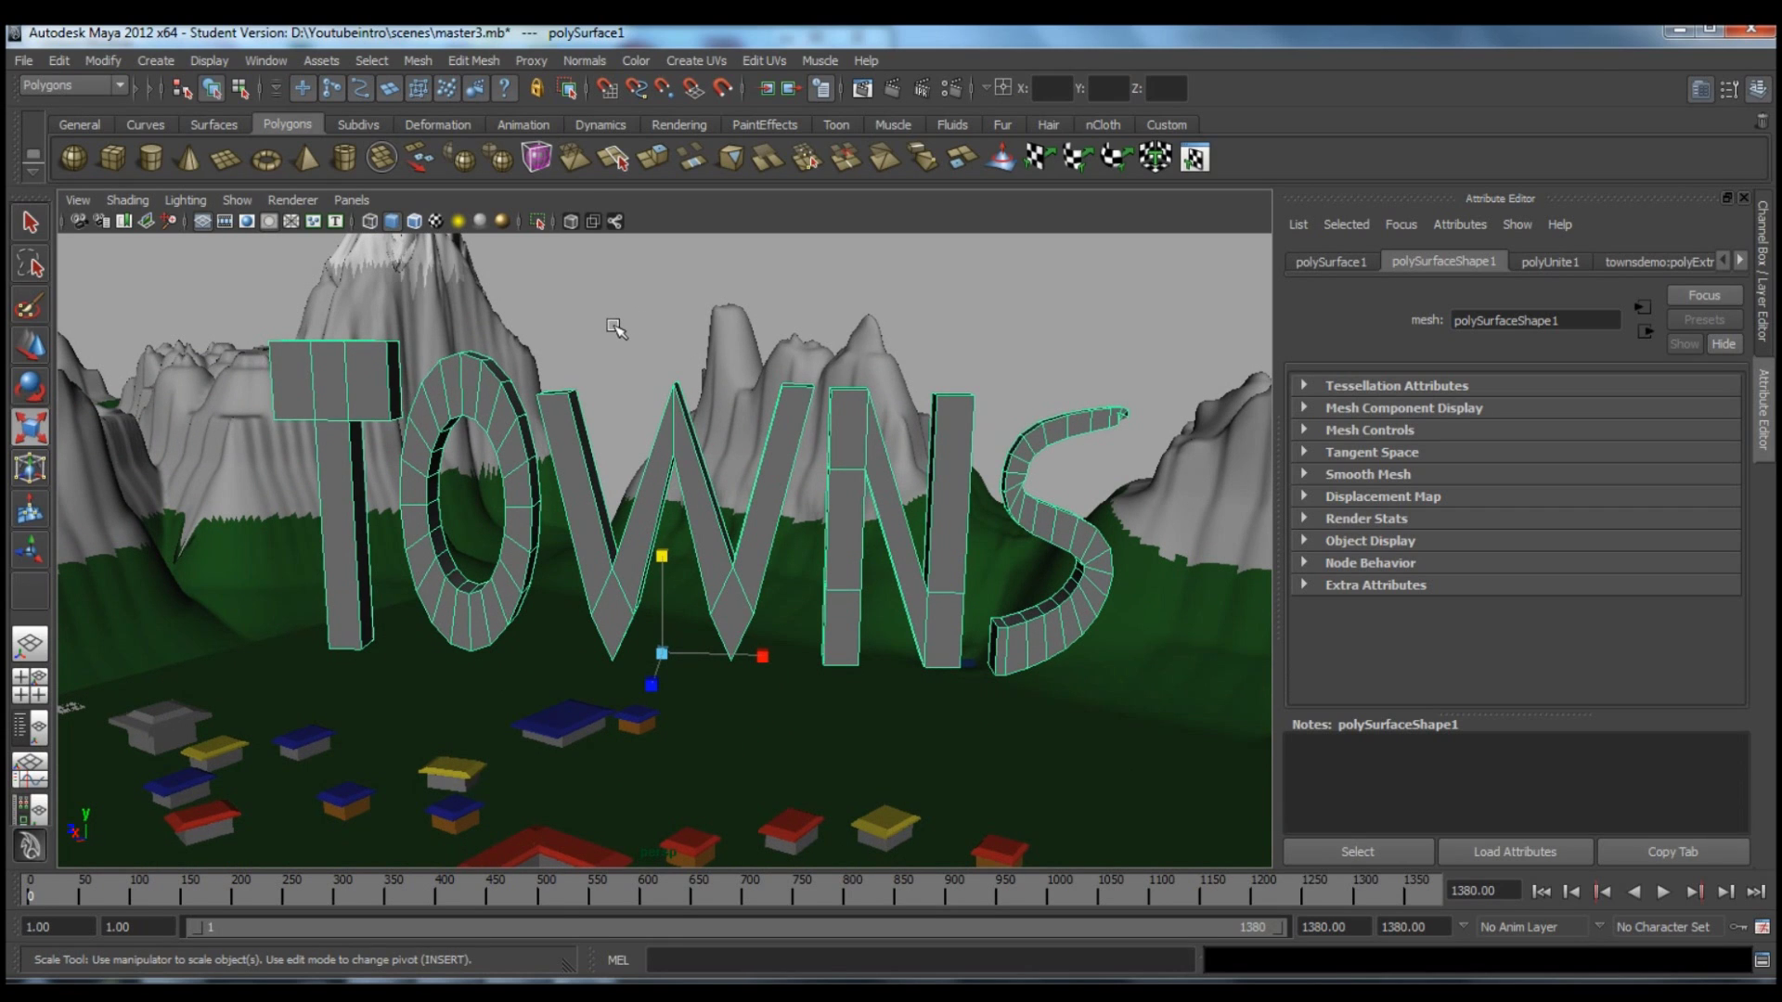
Deselect the TOWNS lettering and examine the whole valley with its village, mountains and river.
click(616, 329)
alt+drag(609, 366, 686, 389)
alt+right_drag(687, 390, 713, 424)
alt+middle_drag(714, 423, 795, 426)
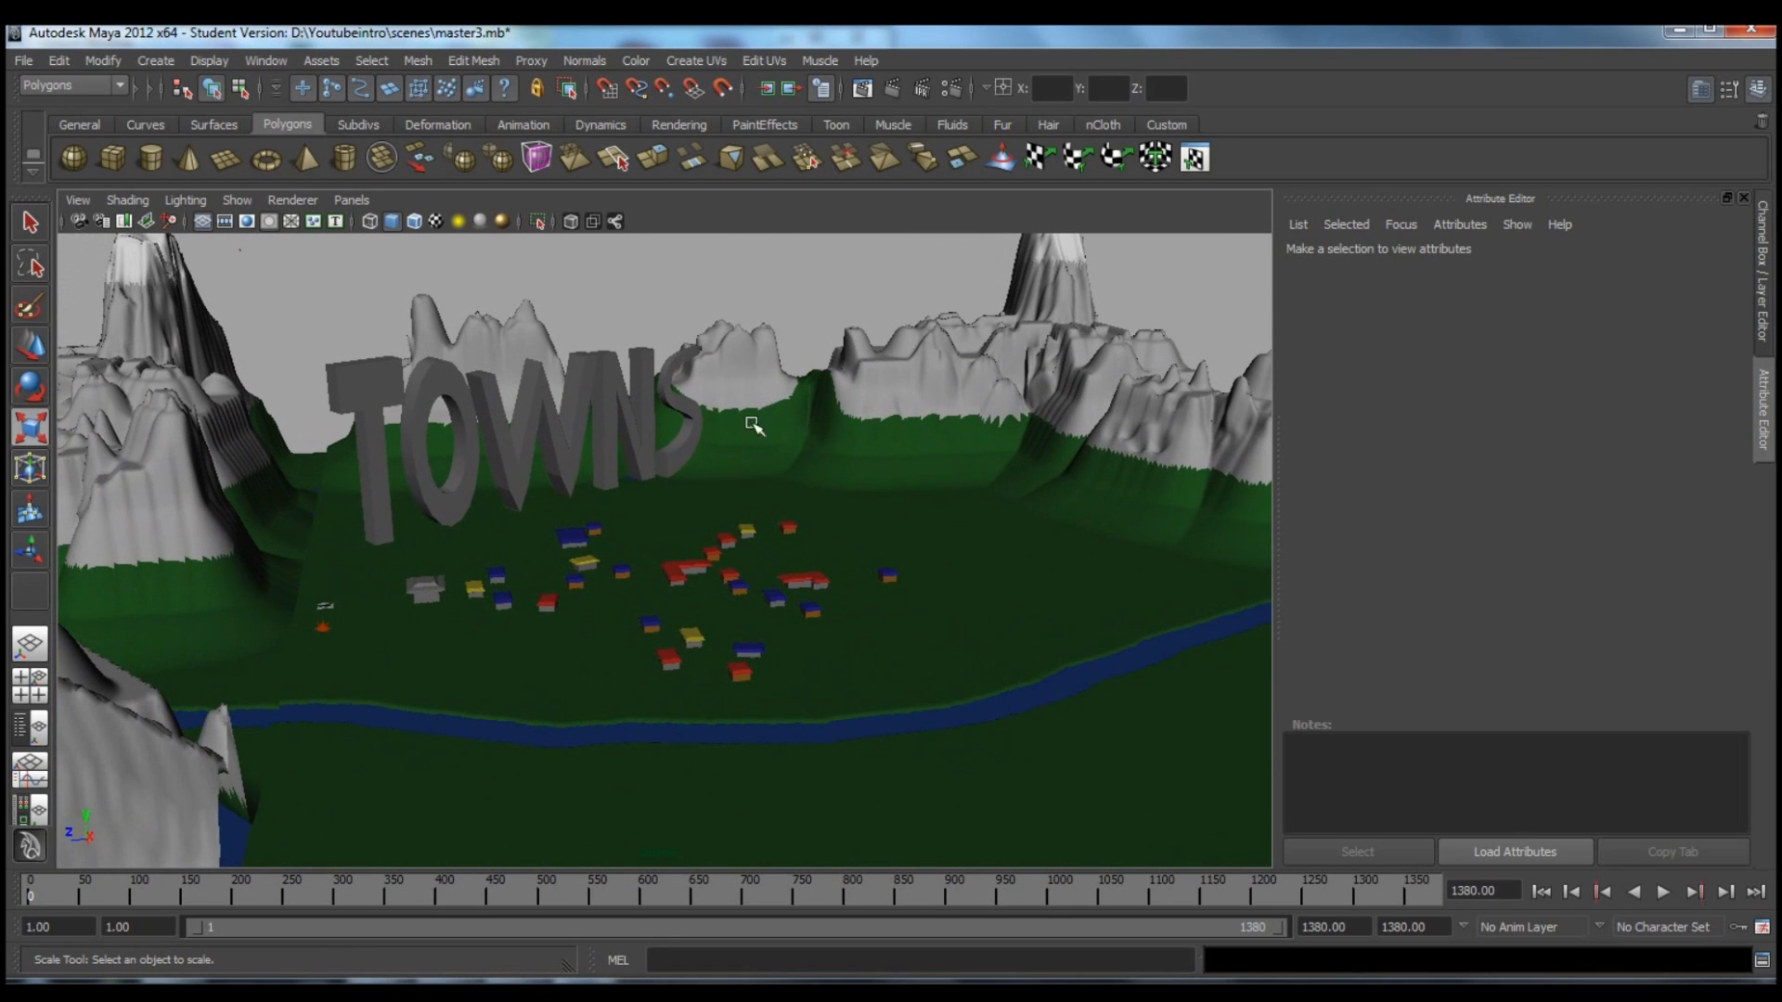
alt+drag(753, 424, 760, 473)
alt+right_drag(760, 473, 872, 536)
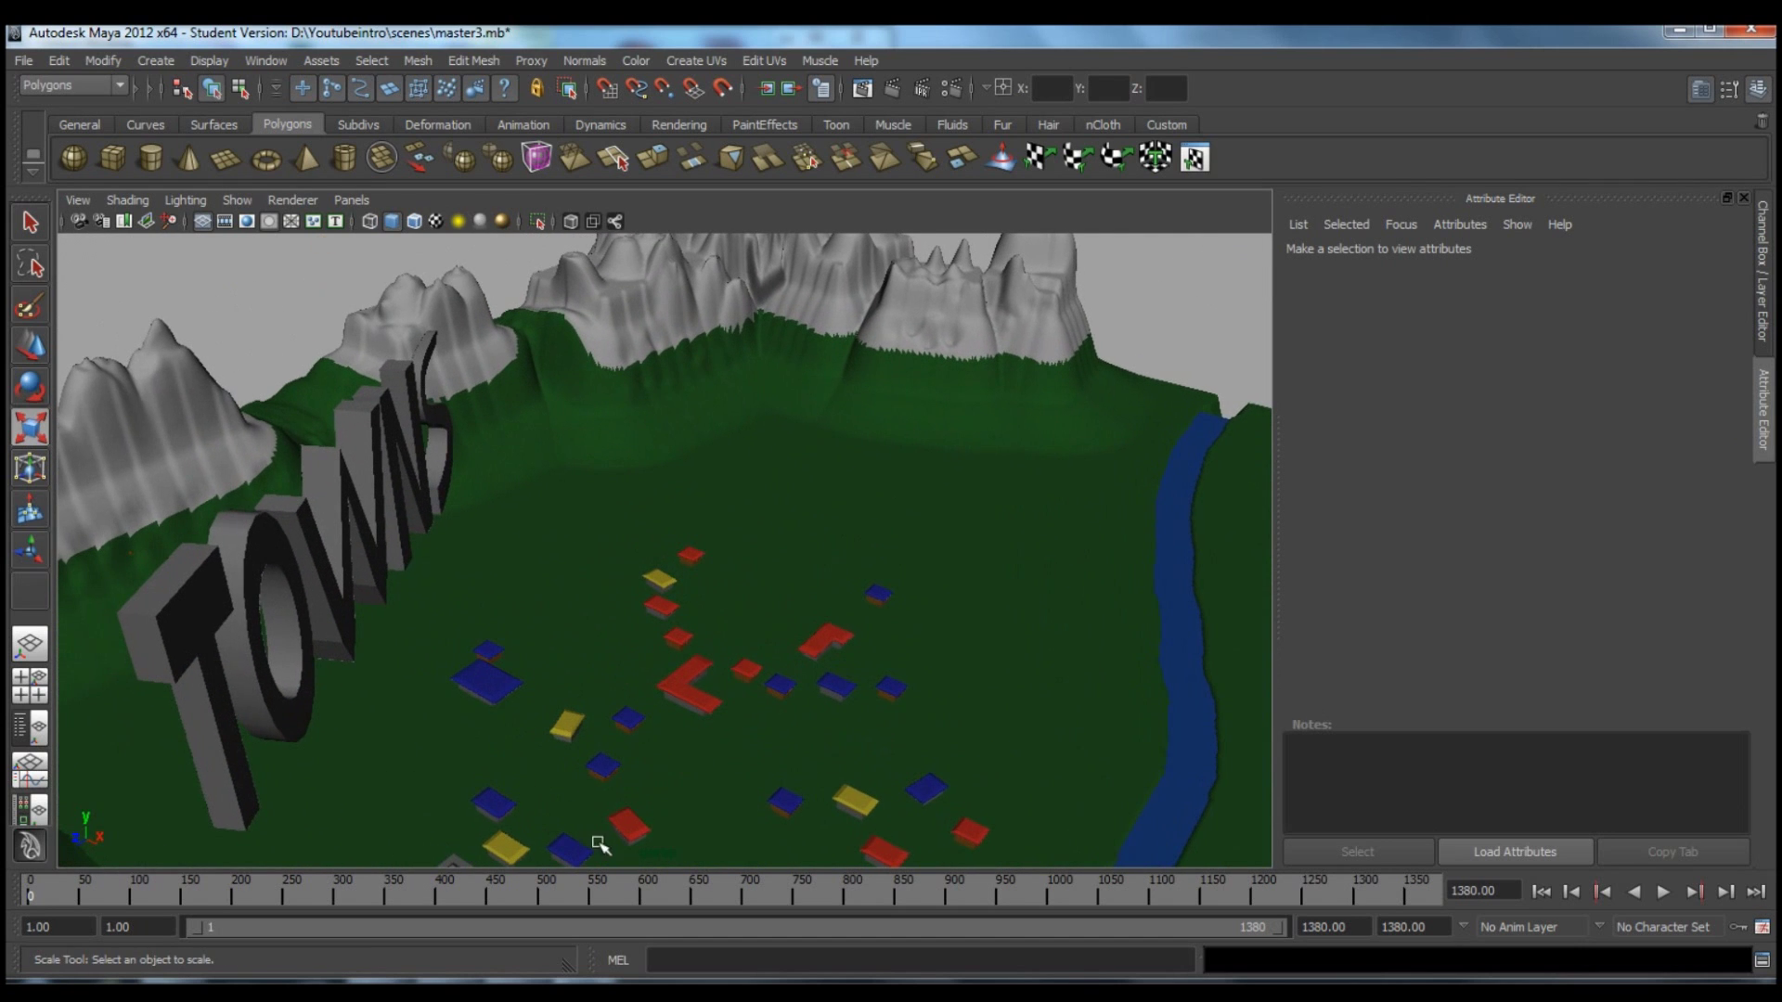
Play the camera animation from the start of the timeline, stop it, and scrub back to frame 75.
drag(563, 891, 11, 904)
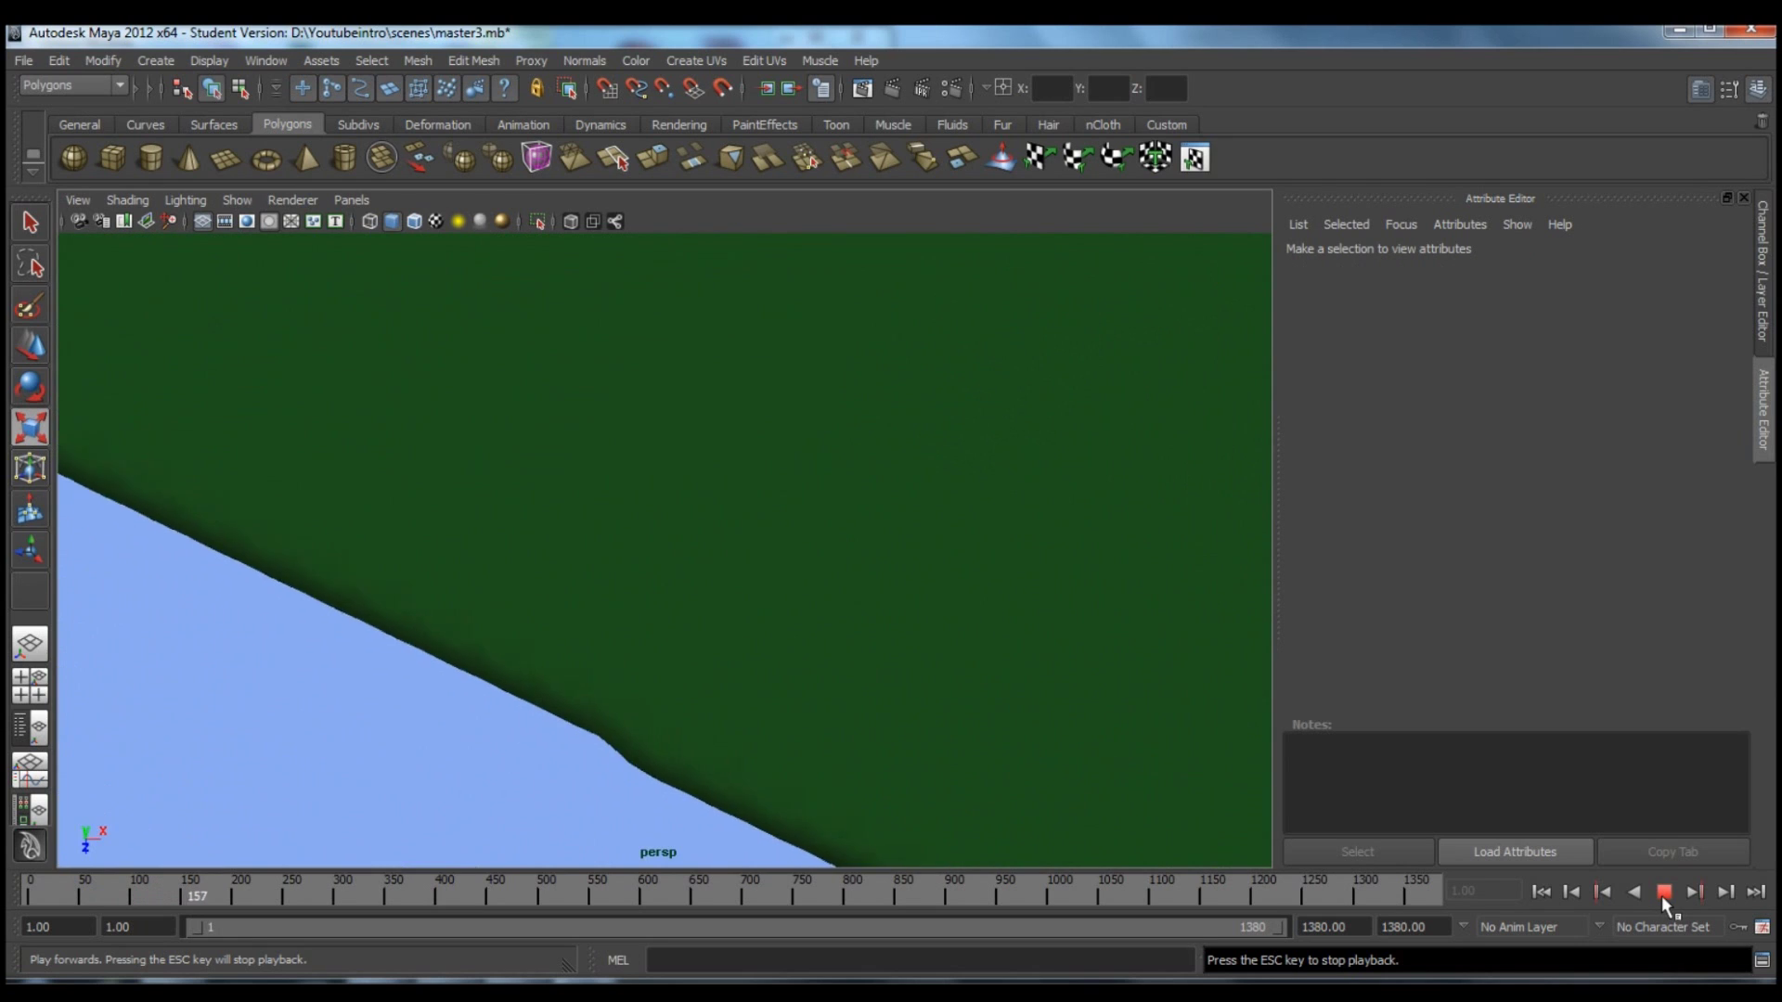
click(1662, 891)
drag(350, 891, 104, 902)
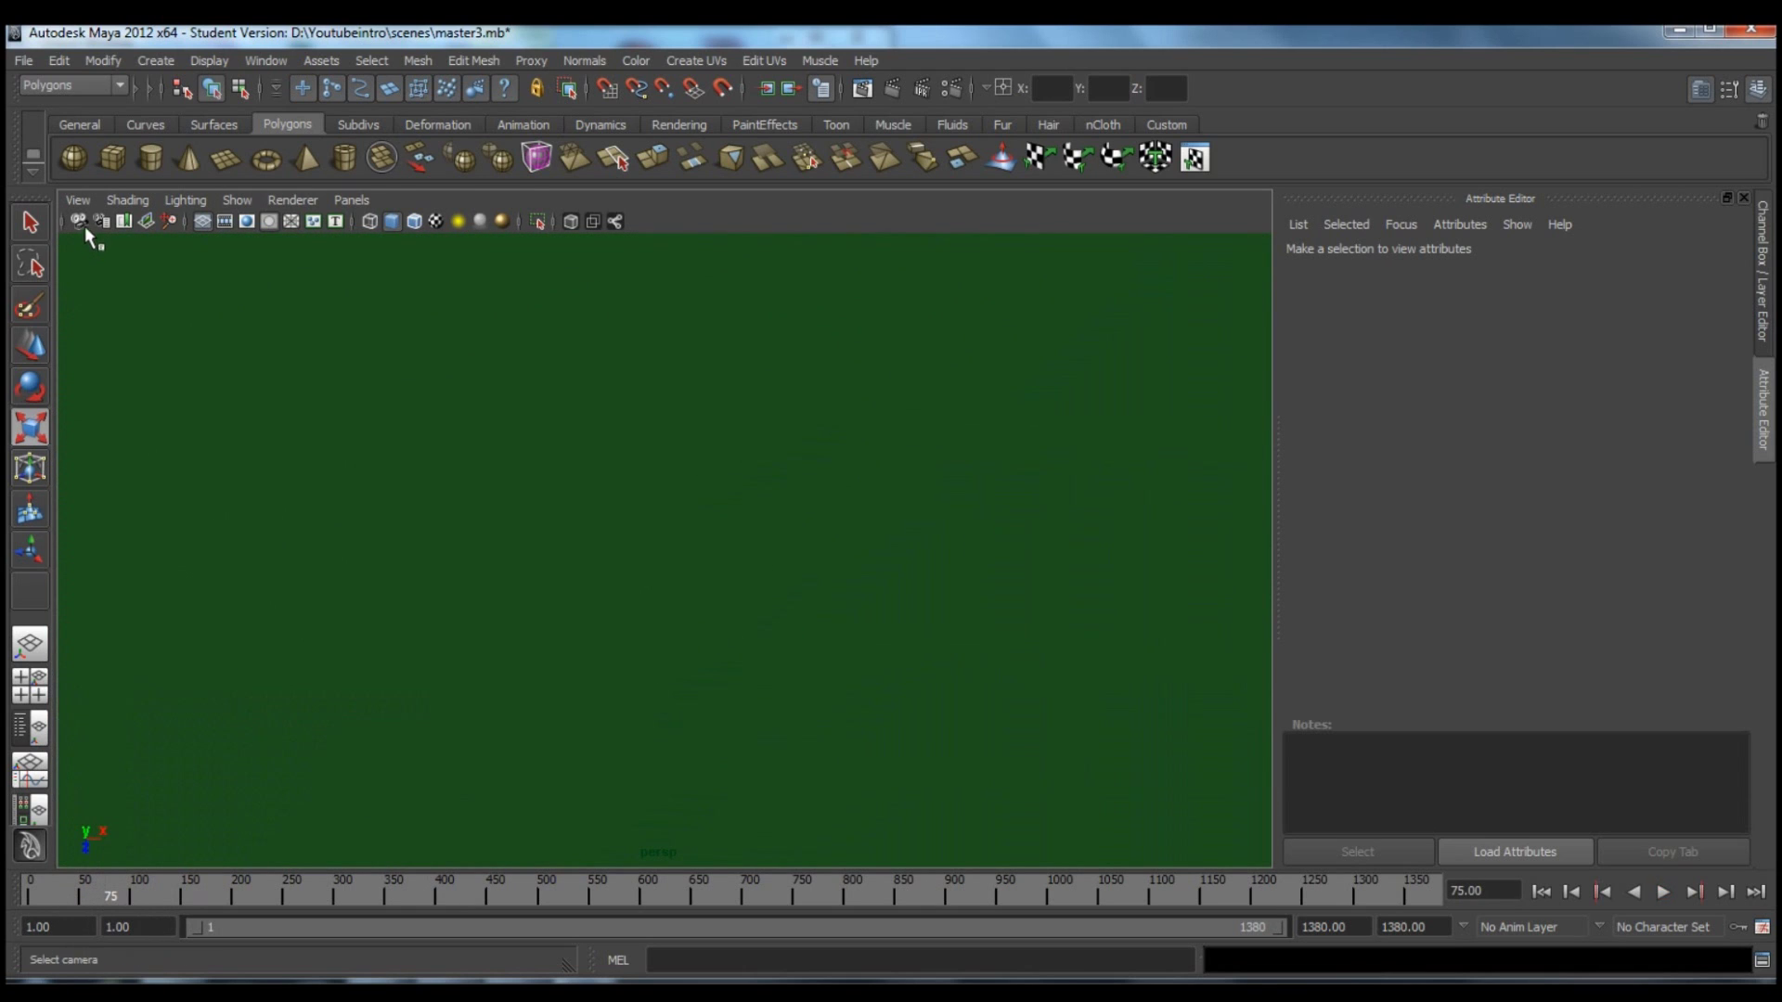
Select the perspective camera and scrub along its keyframes to frame 180.
click(80, 221)
drag(130, 889, 204, 897)
mouse_move(201, 899)
mouse_down()
mouse_move(164, 893)
mouse_move(209, 899)
mouse_up()
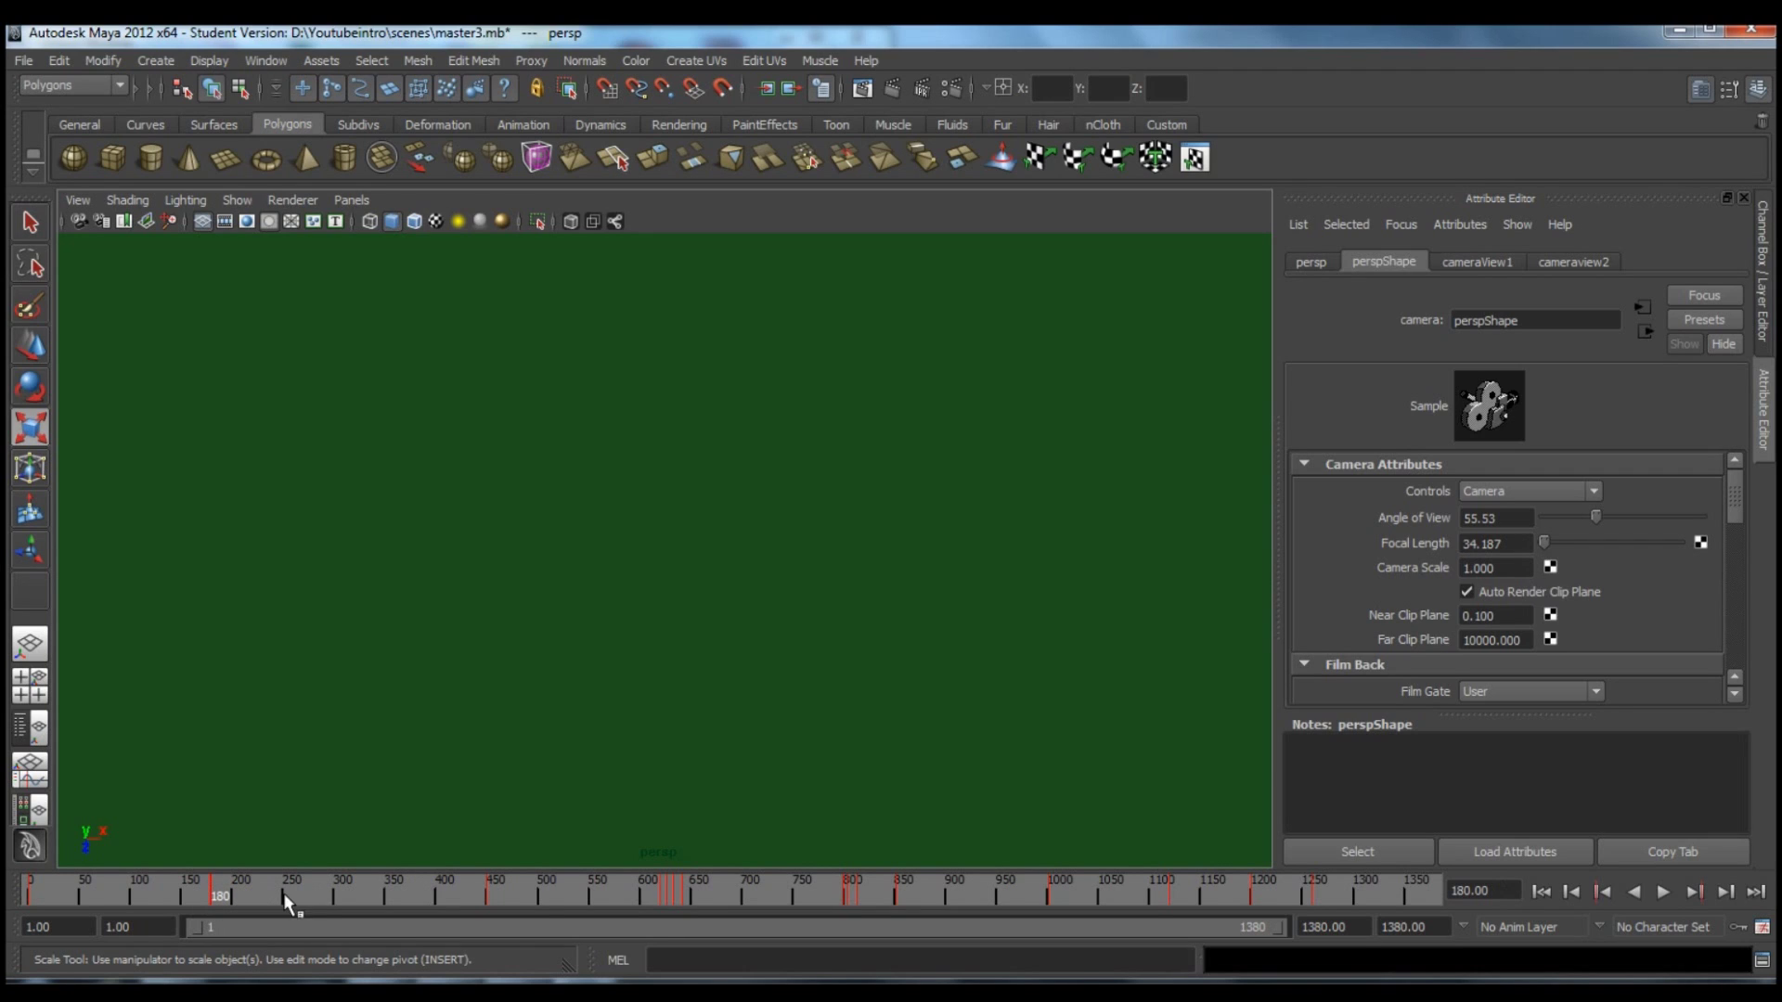
Try different camera distances above the river while scrubbing between nearby frames such as 166 and 174.
click(199, 884)
alt+right_drag(743, 680, 552, 545)
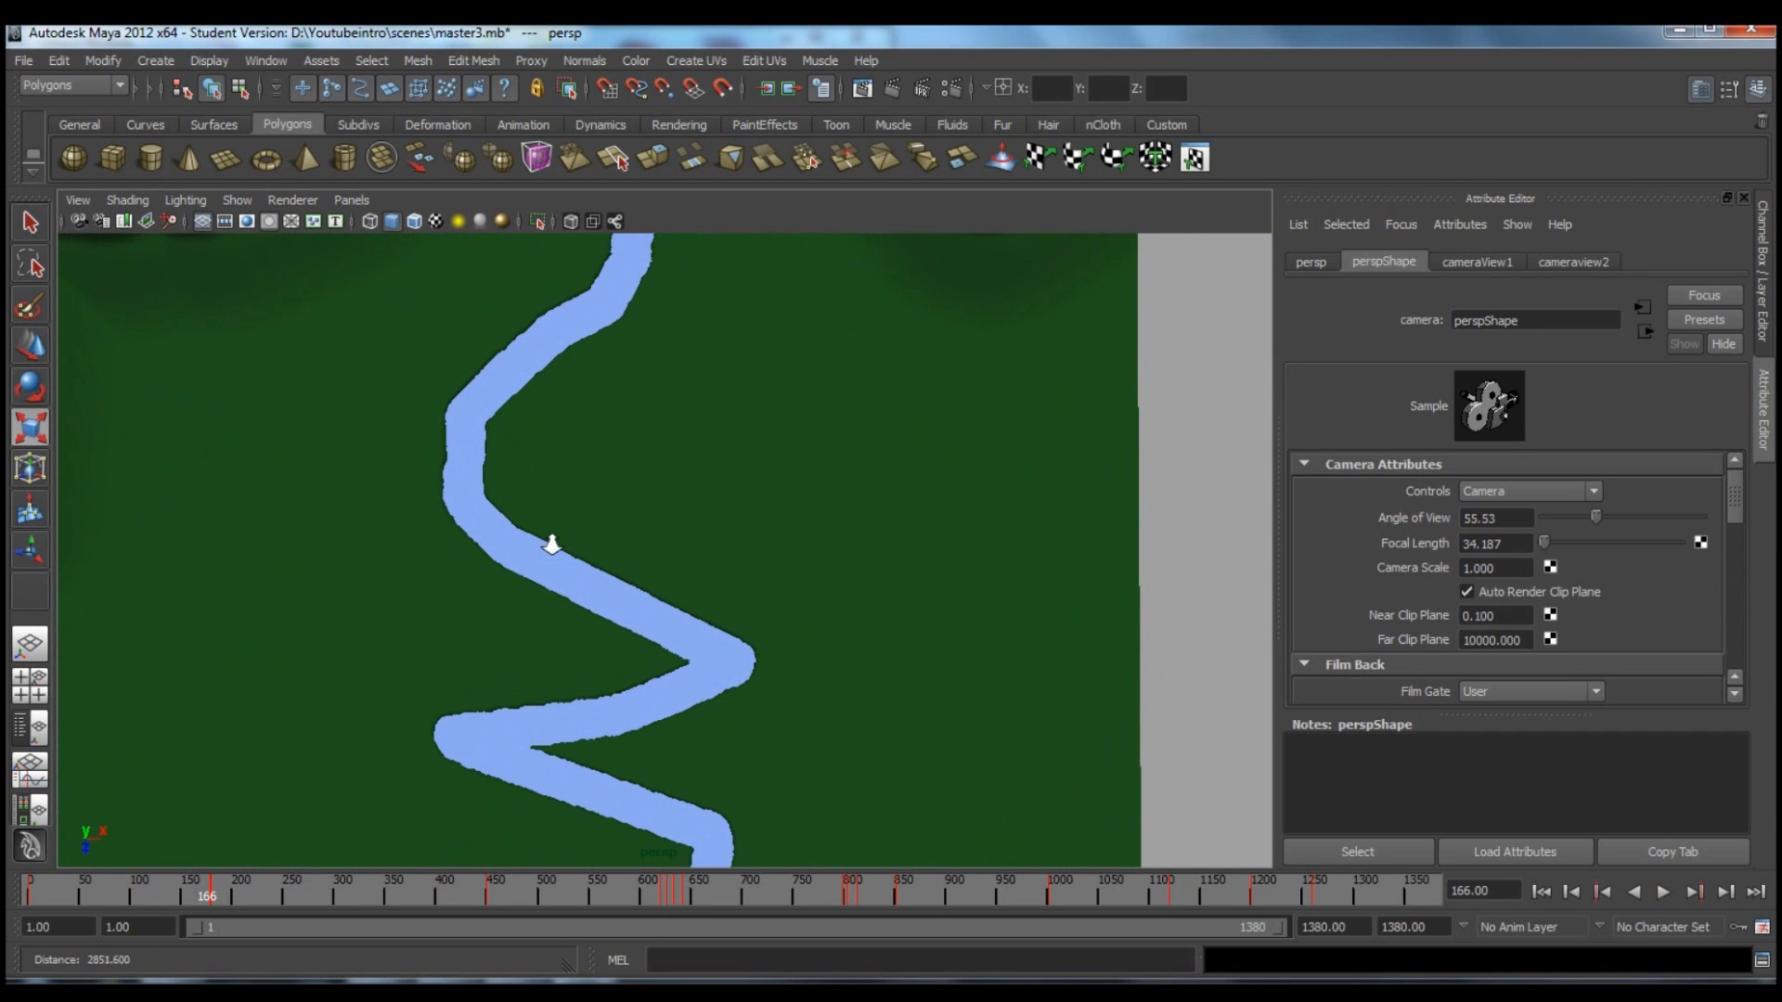
mouse_move(190, 889)
mouse_down()
mouse_move(152, 894)
mouse_move(197, 907)
mouse_move(206, 891)
mouse_up()
alt+right_drag(668, 520, 603, 730)
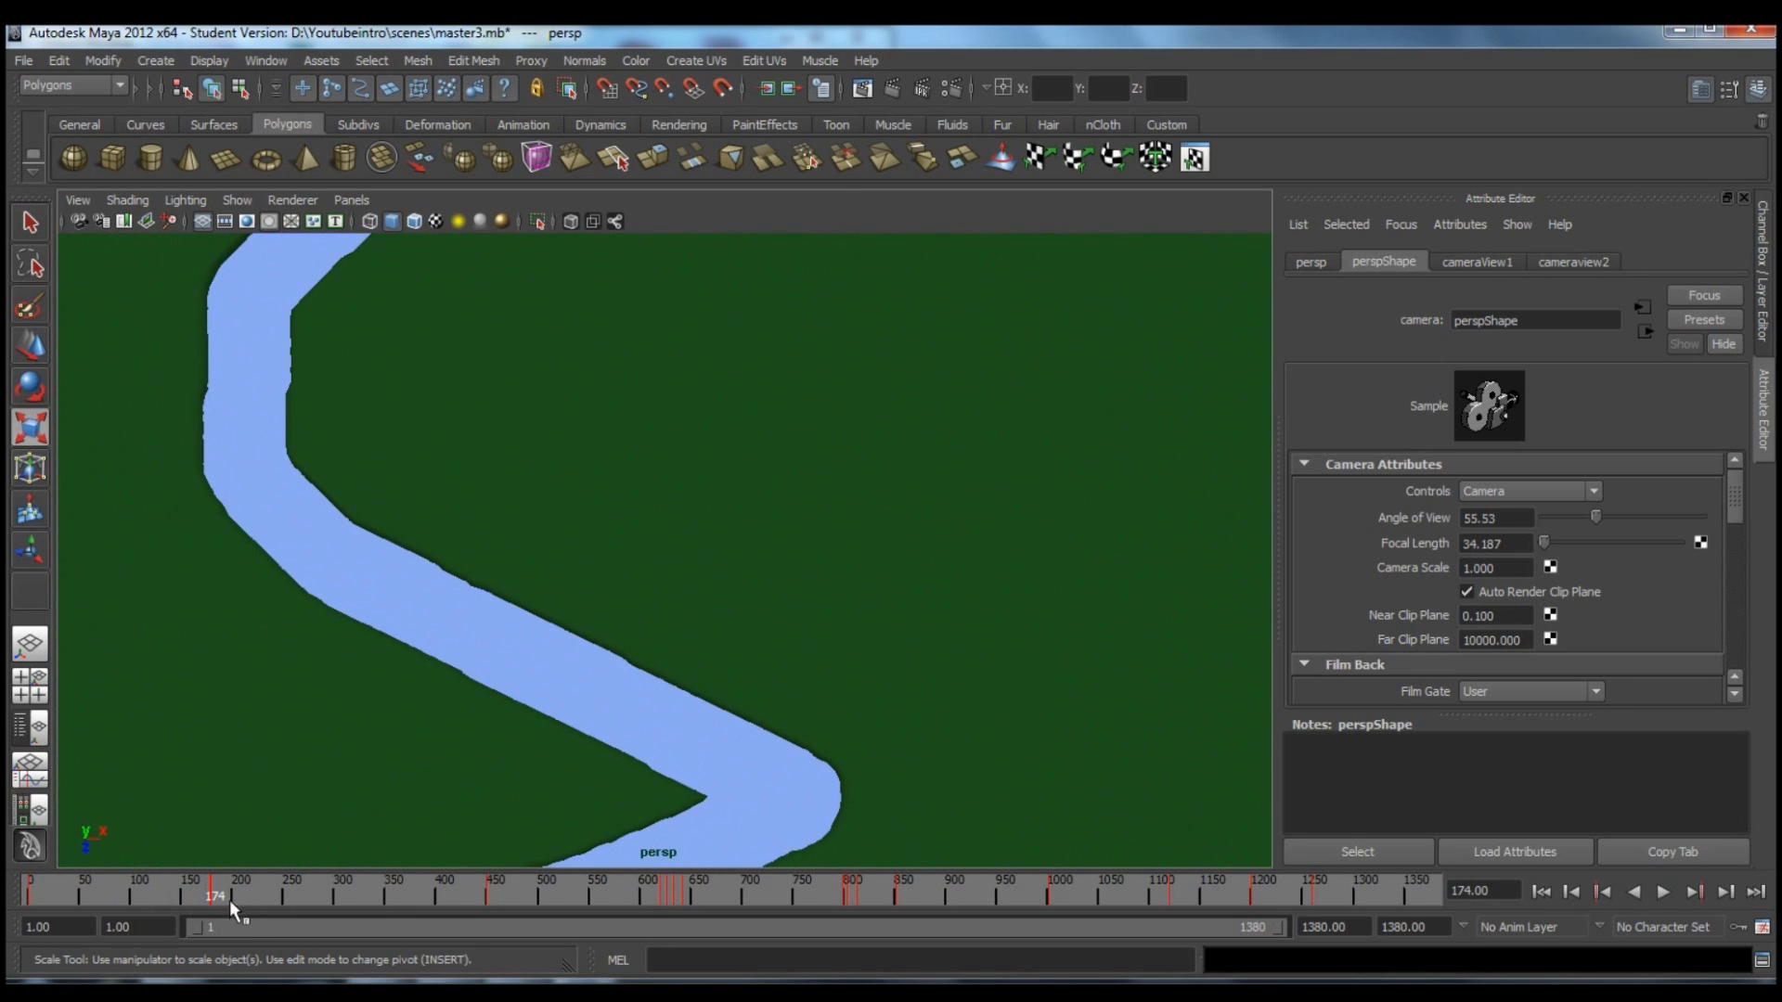
drag(222, 898, 215, 893)
alt+right_drag(482, 593, 268, 603)
Play the keyframed camera flight from the river through to the closing shot of the TOWNS lettering, then stop playback.
key(alt+v)
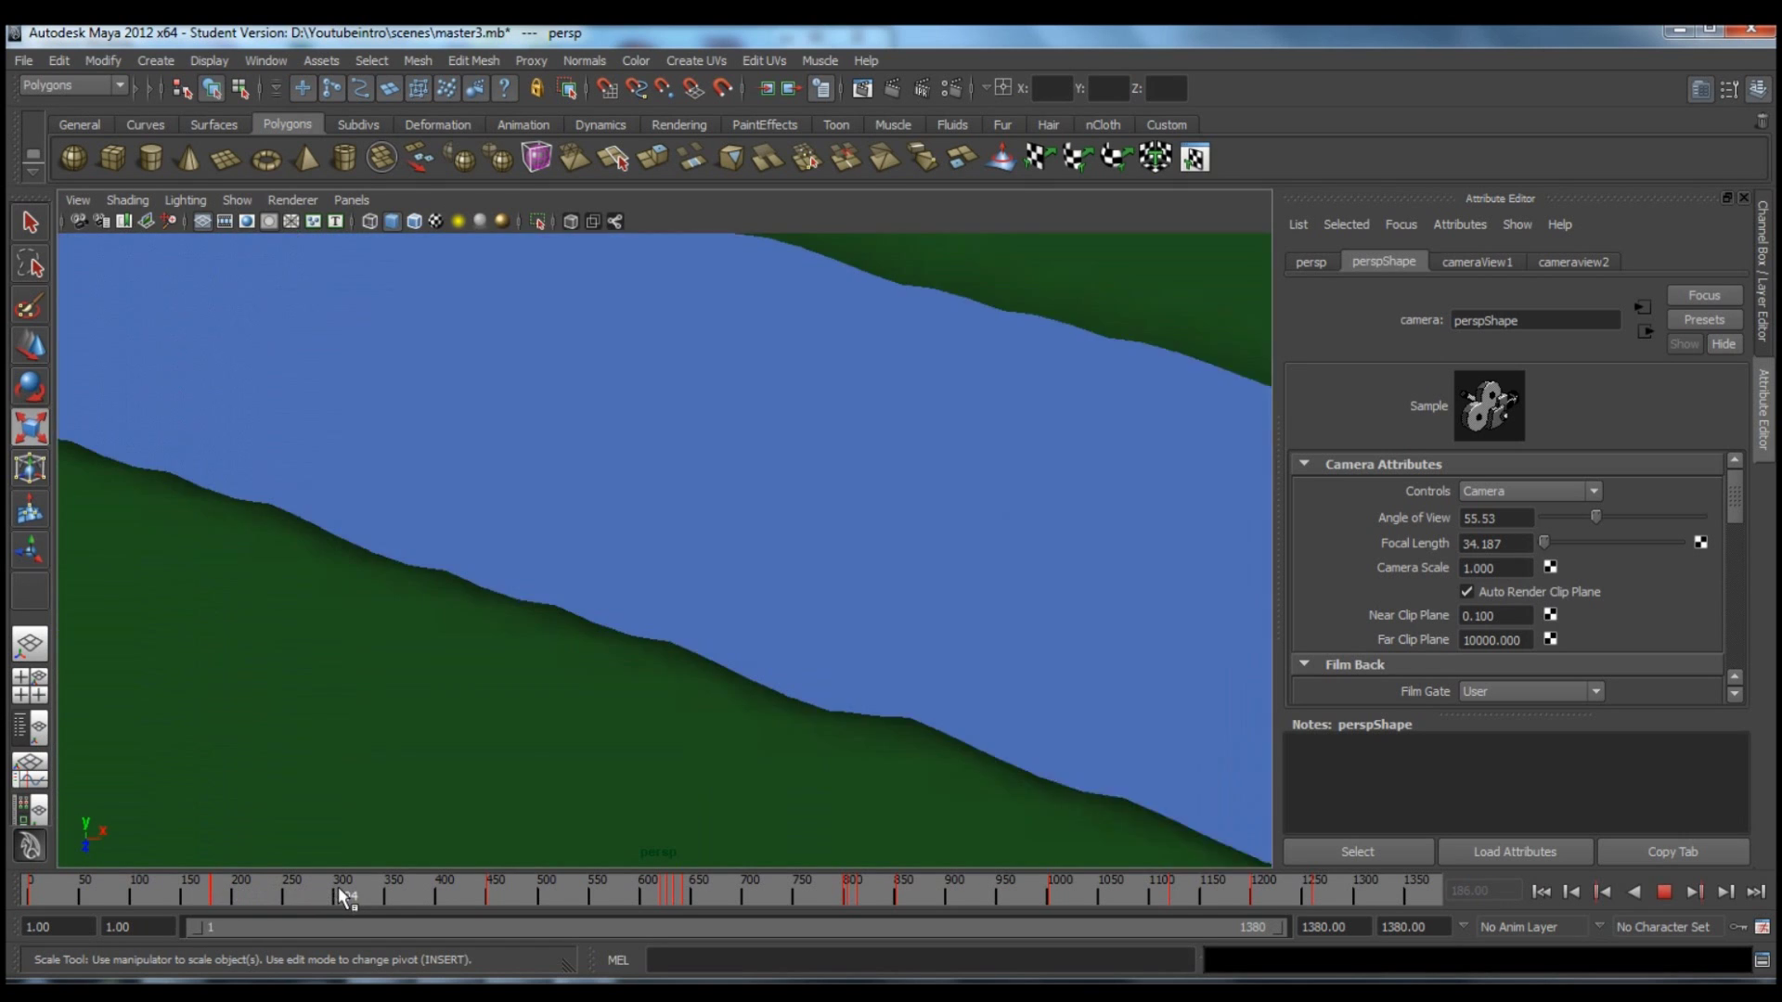
mouse_move(337, 887)
mouse_down()
mouse_move(281, 881)
mouse_move(304, 886)
mouse_up()
click(1663, 891)
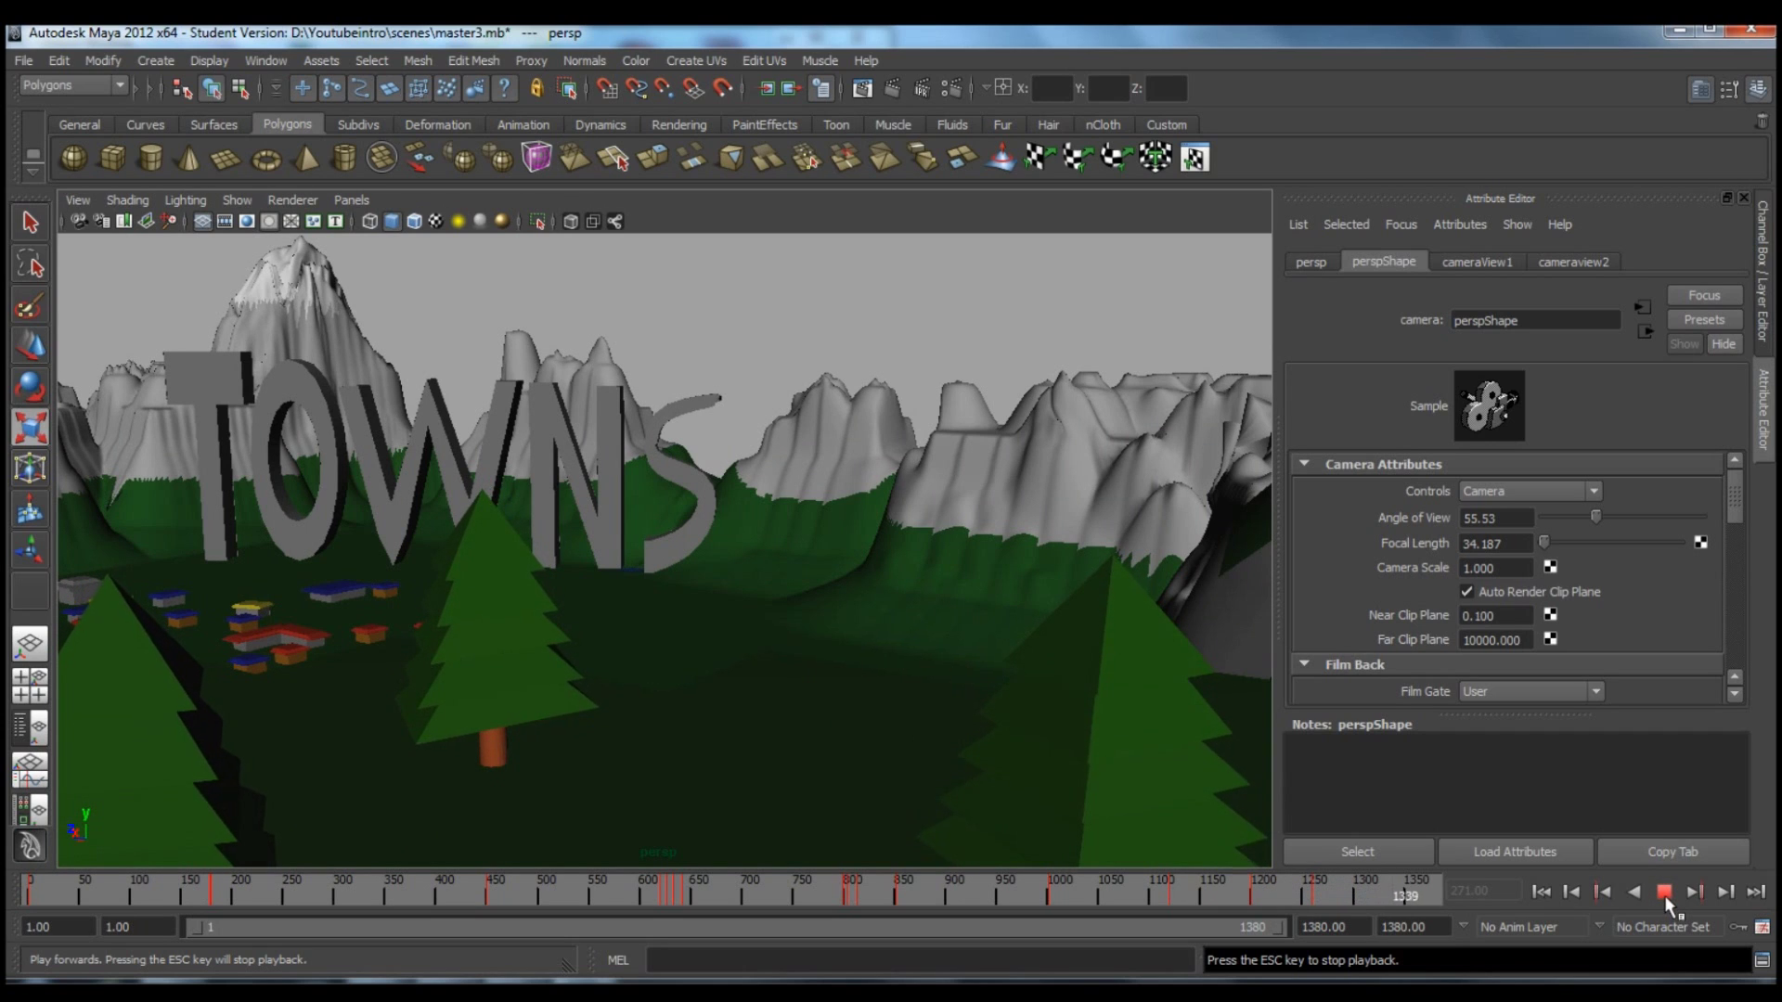
click(1663, 892)
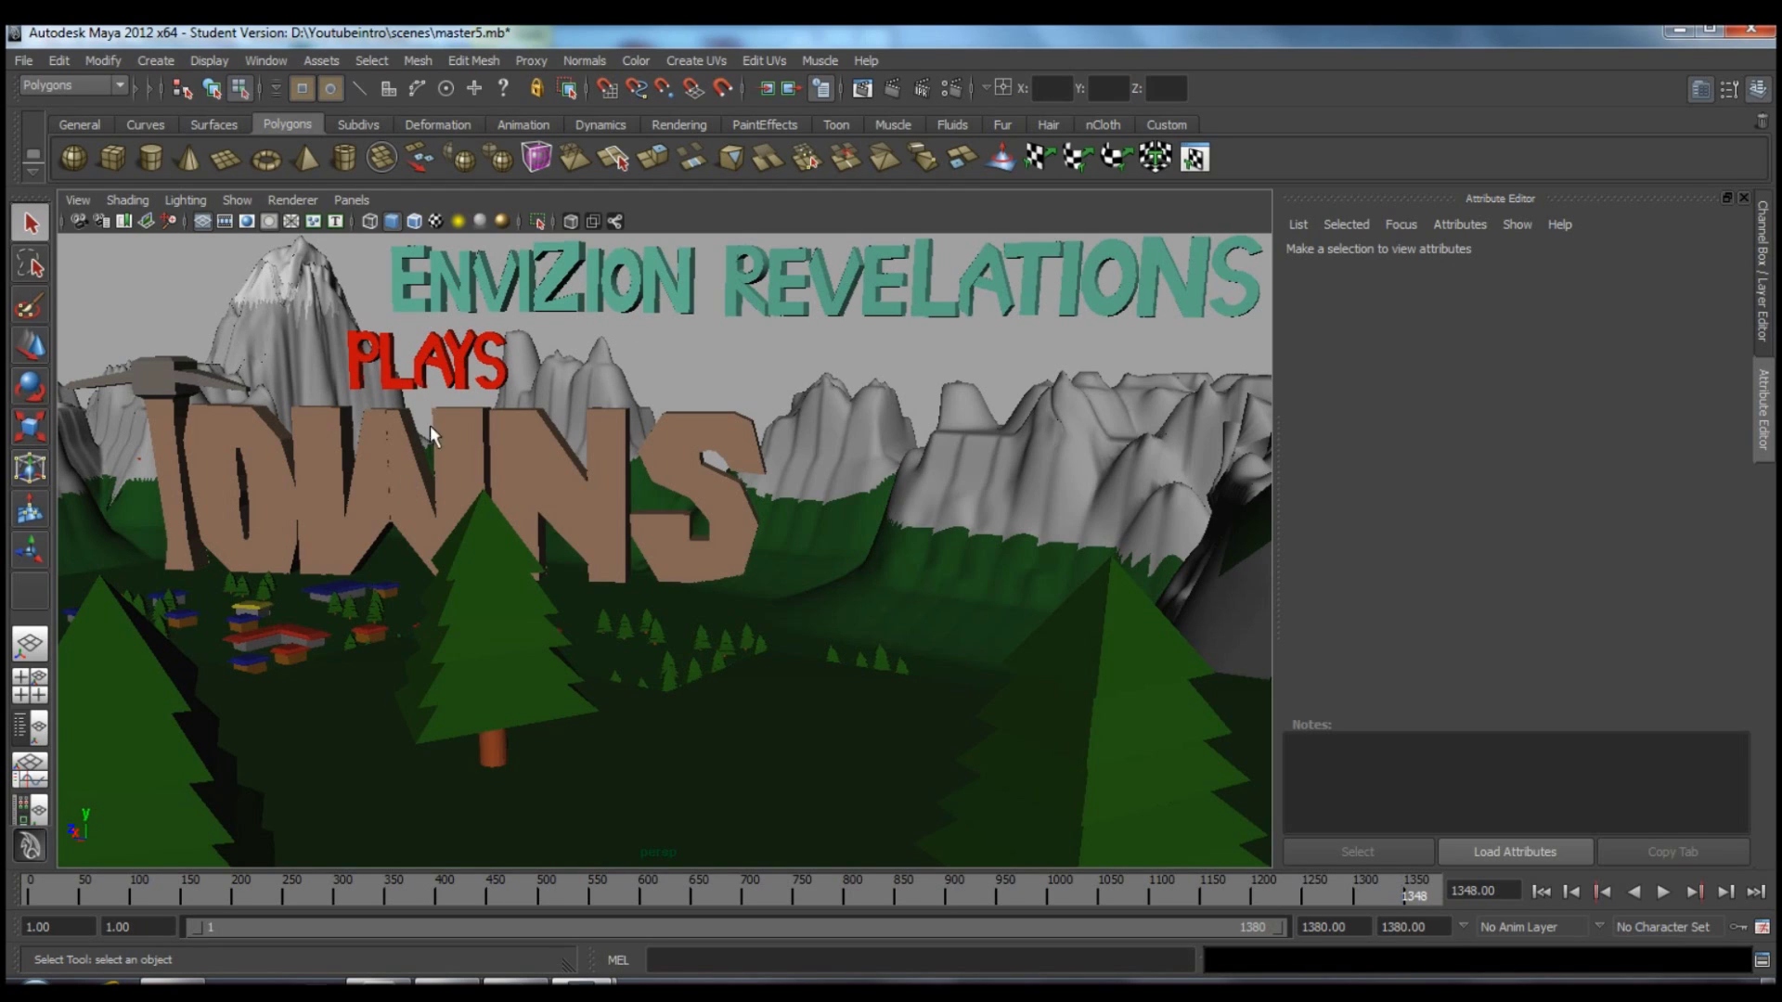
Rewind the finished master5 scene to frame 1, play the full intro animation, and stop it at frame 1331.
drag(1397, 891, 7, 889)
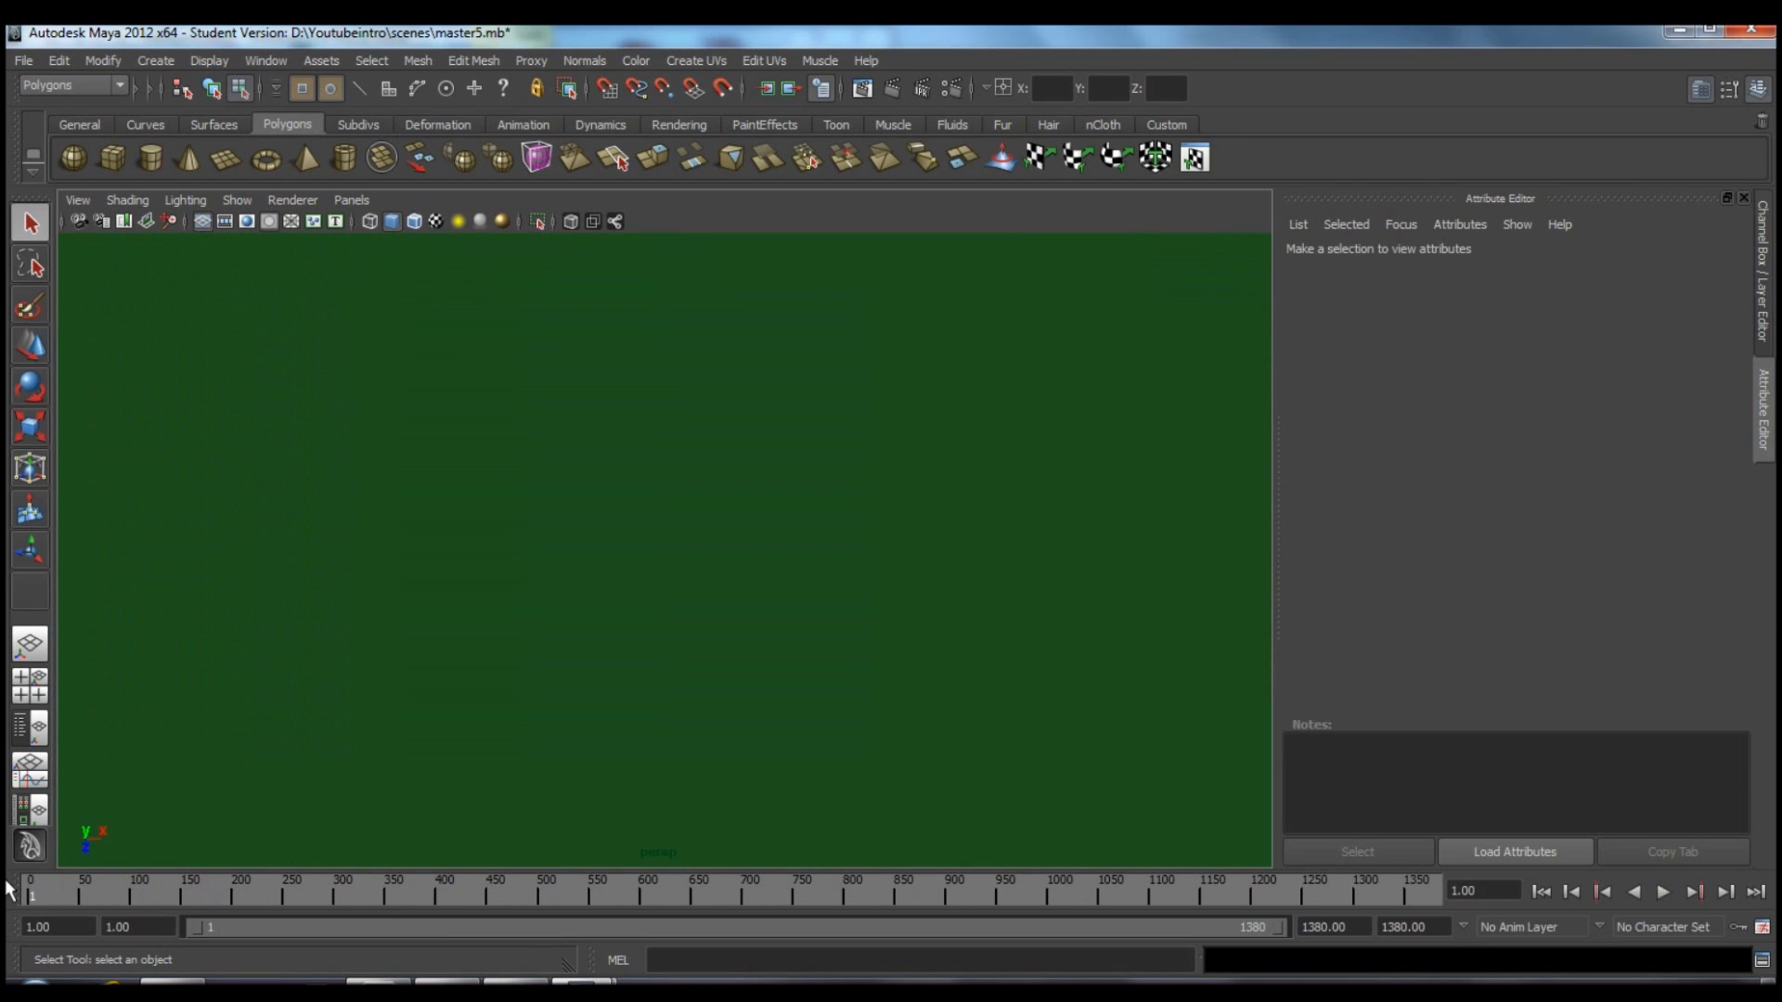
click(1663, 893)
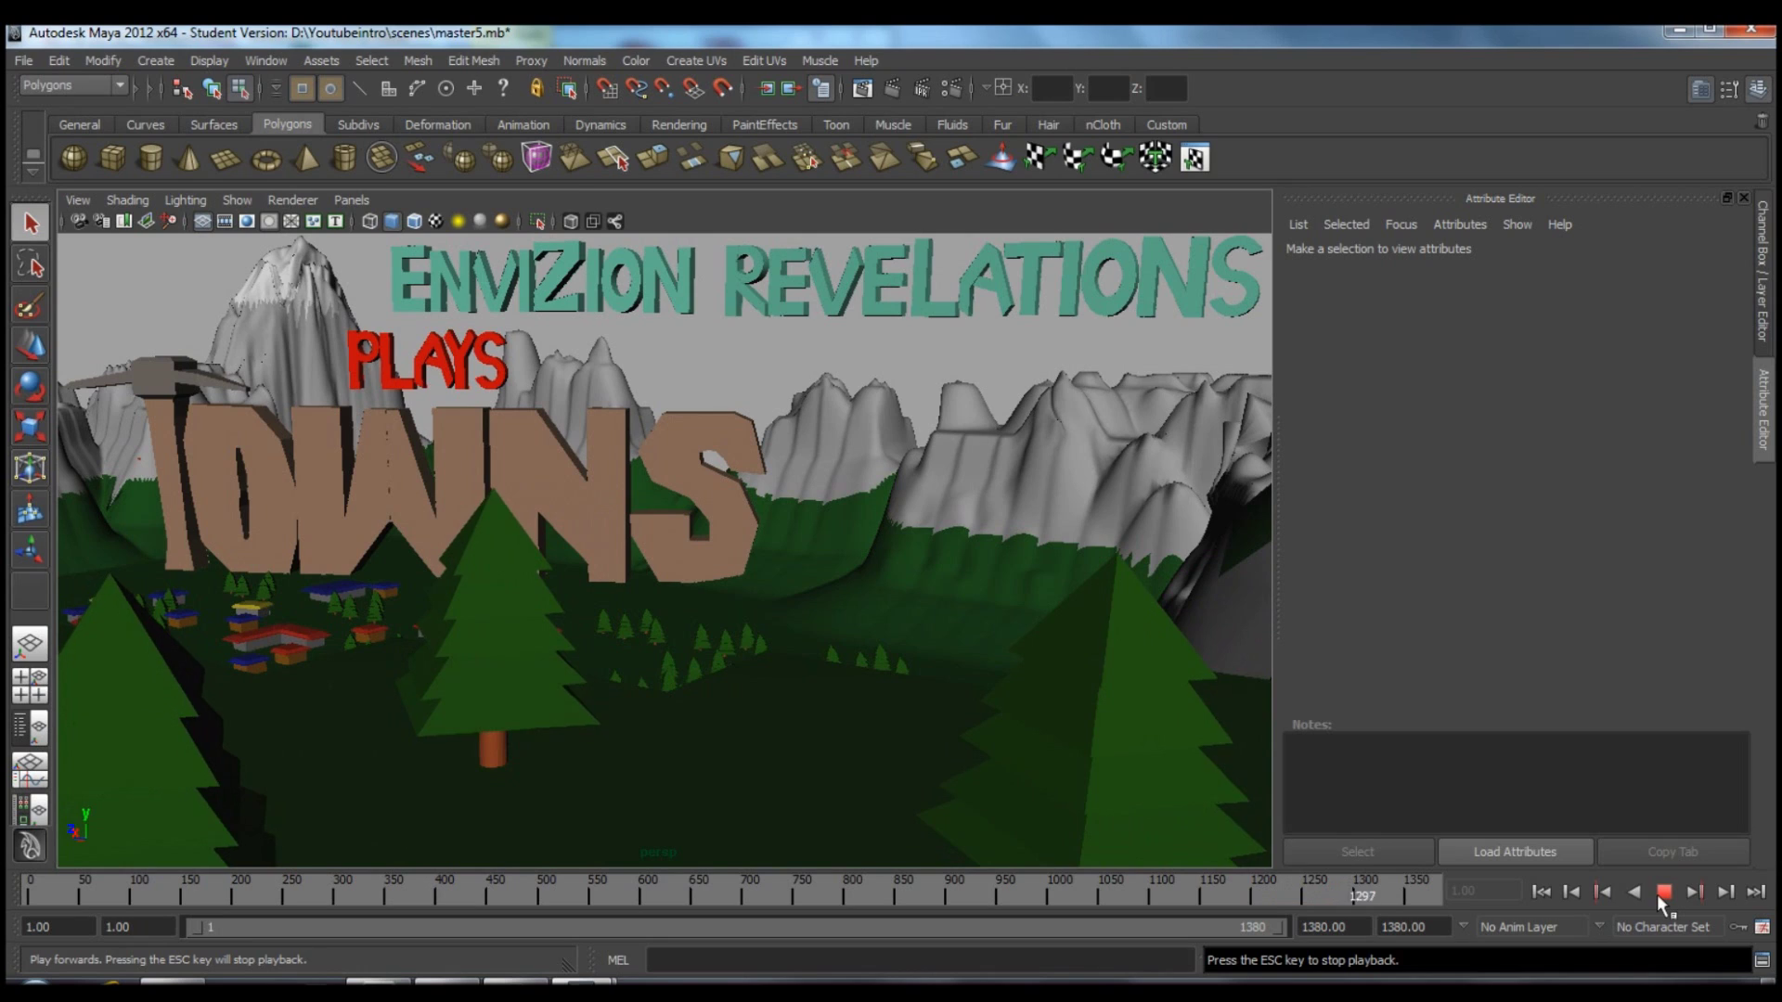
click(1657, 894)
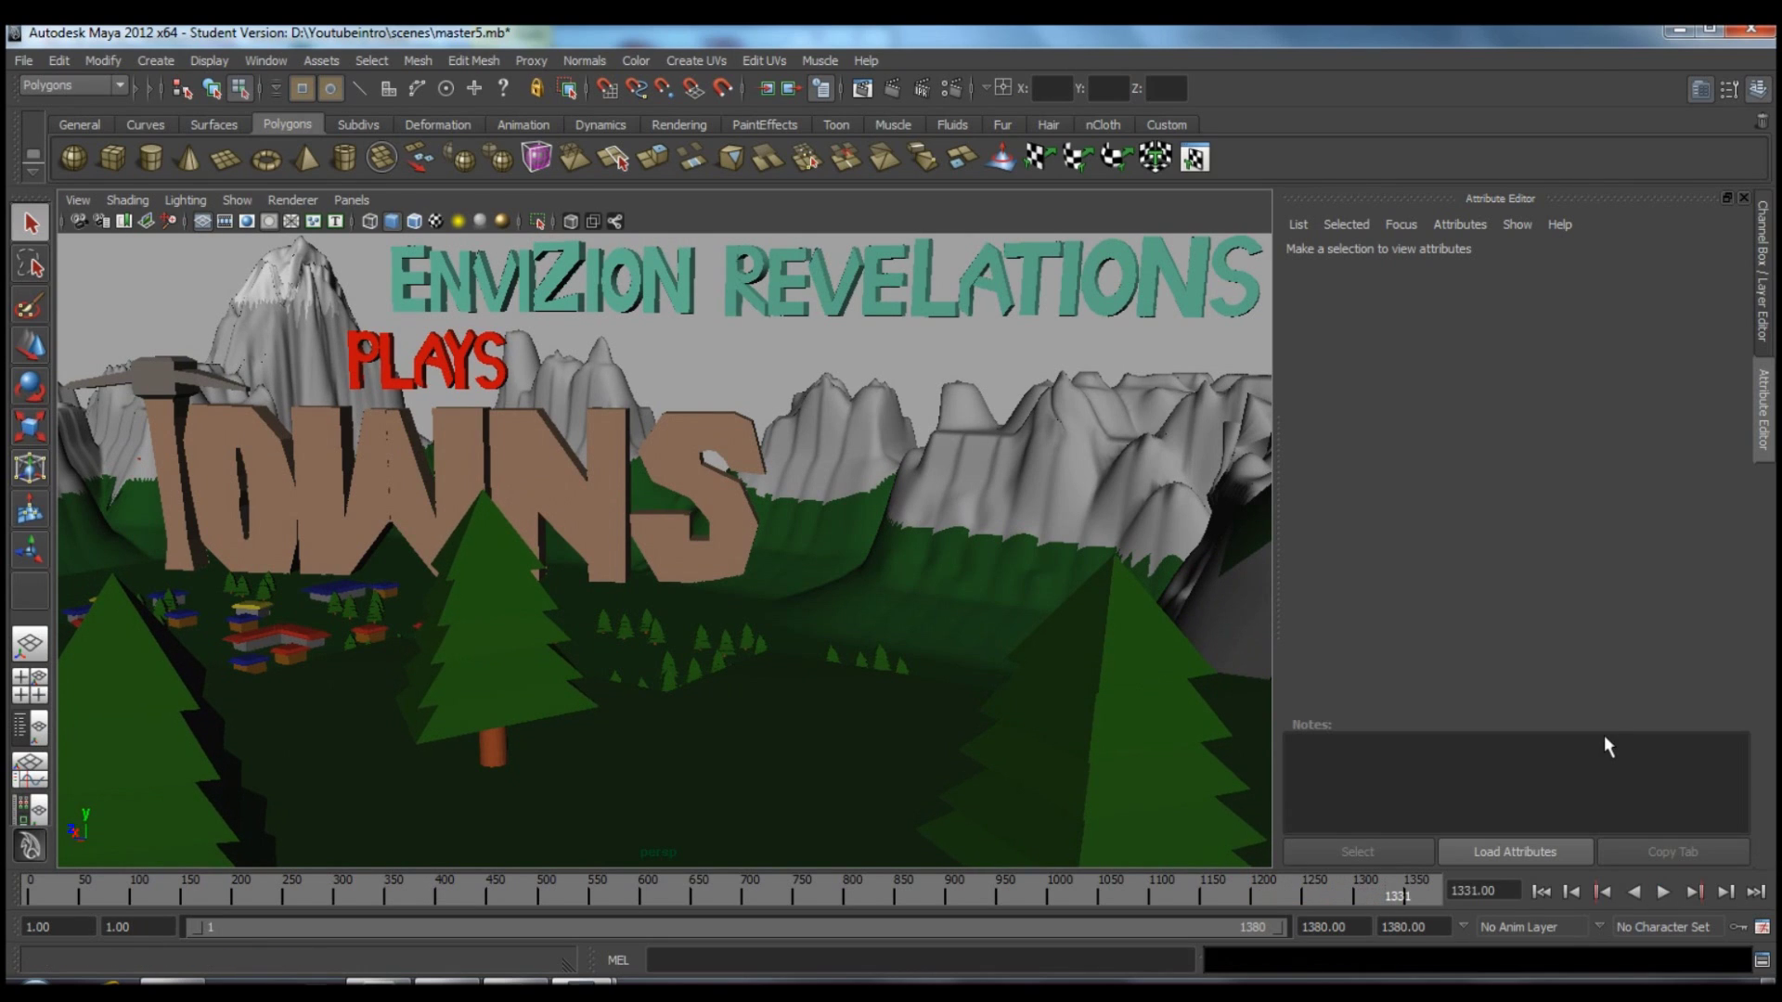